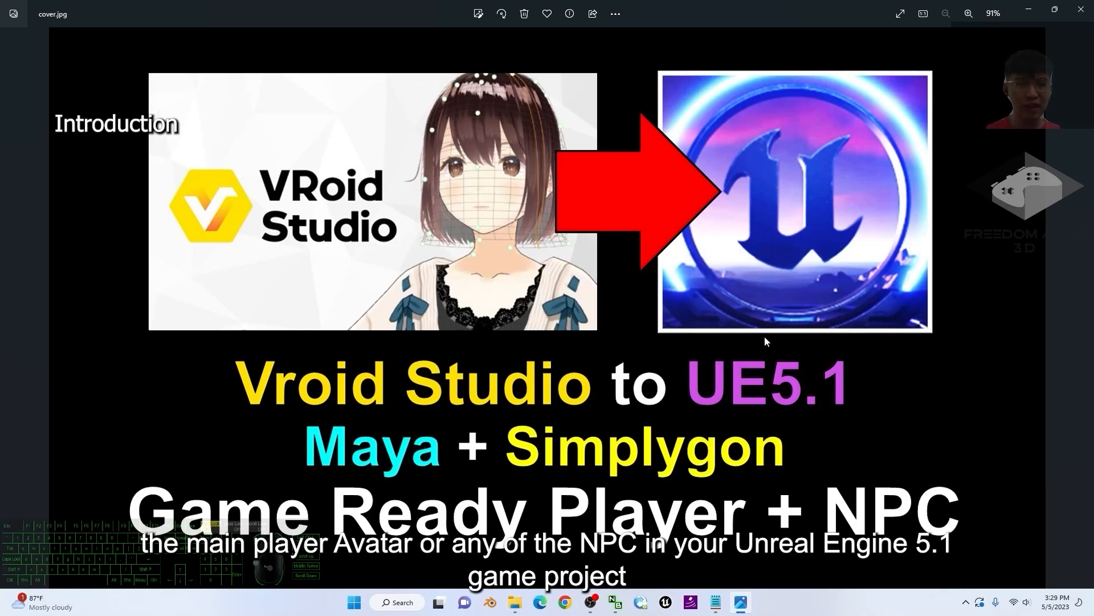
left_click(880, 290)
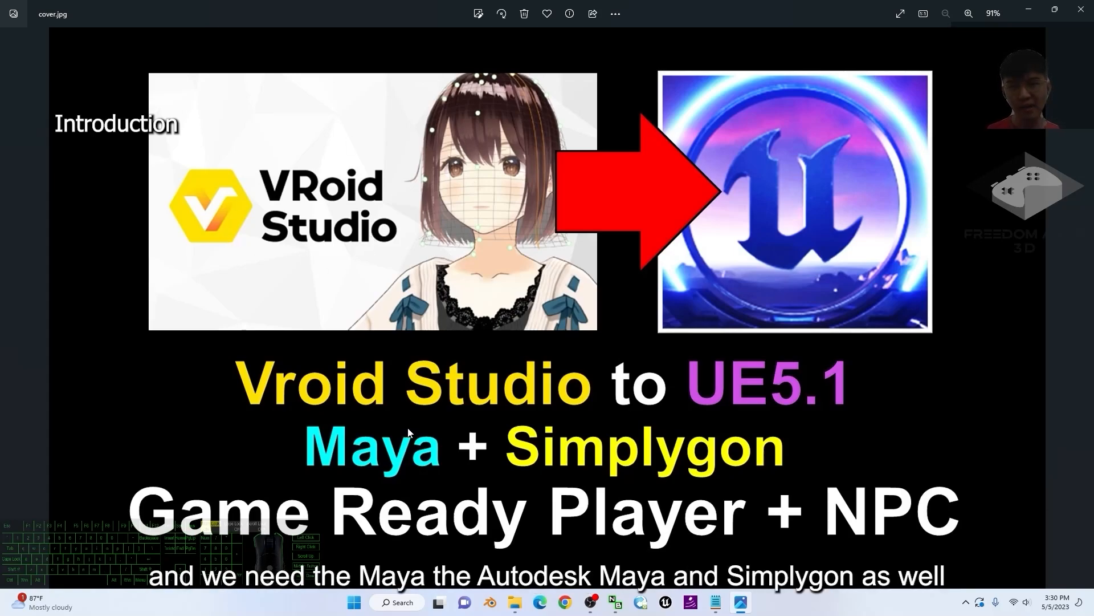
left_click(383, 448)
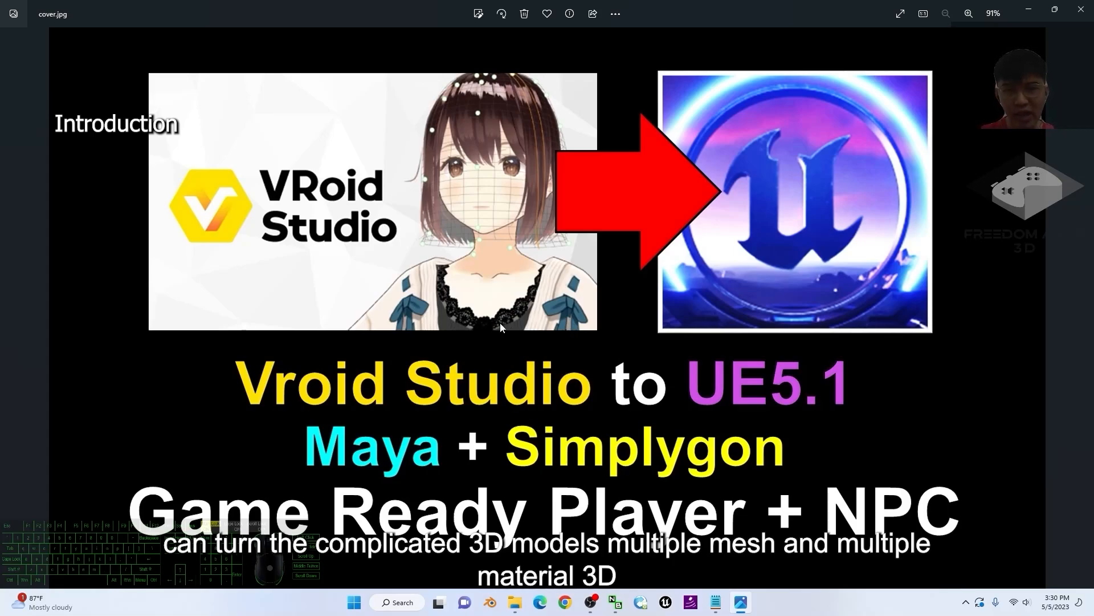
left_click(672, 395)
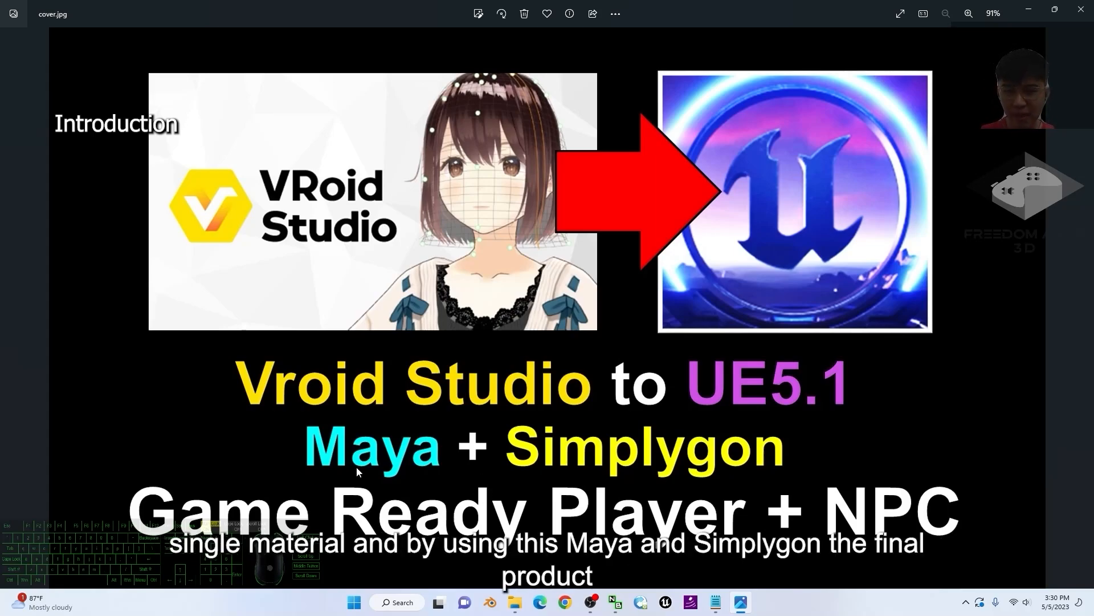
left_click(478, 499)
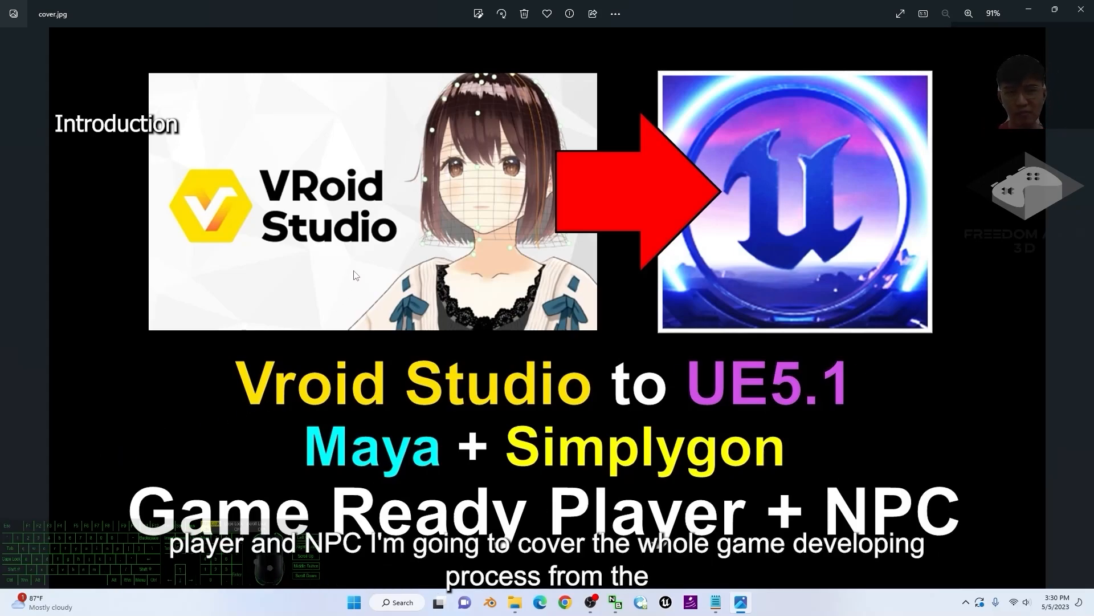
left_click(483, 192)
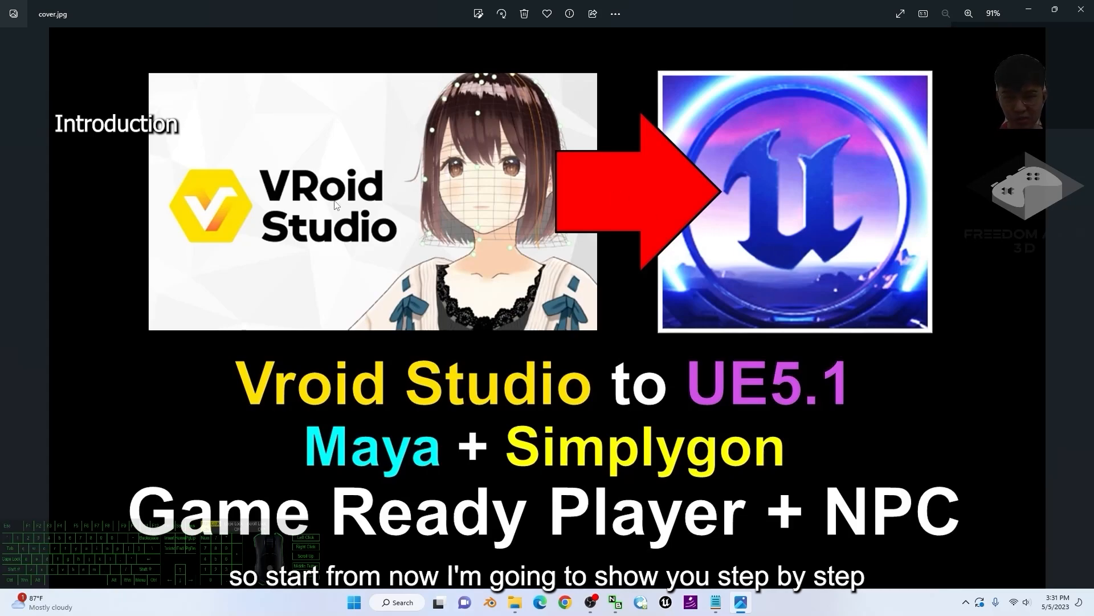
- Minimize the cover image and the 3D Toolkit folder, and read the avatar workflow list in notes.txt
left_click(1029, 9)
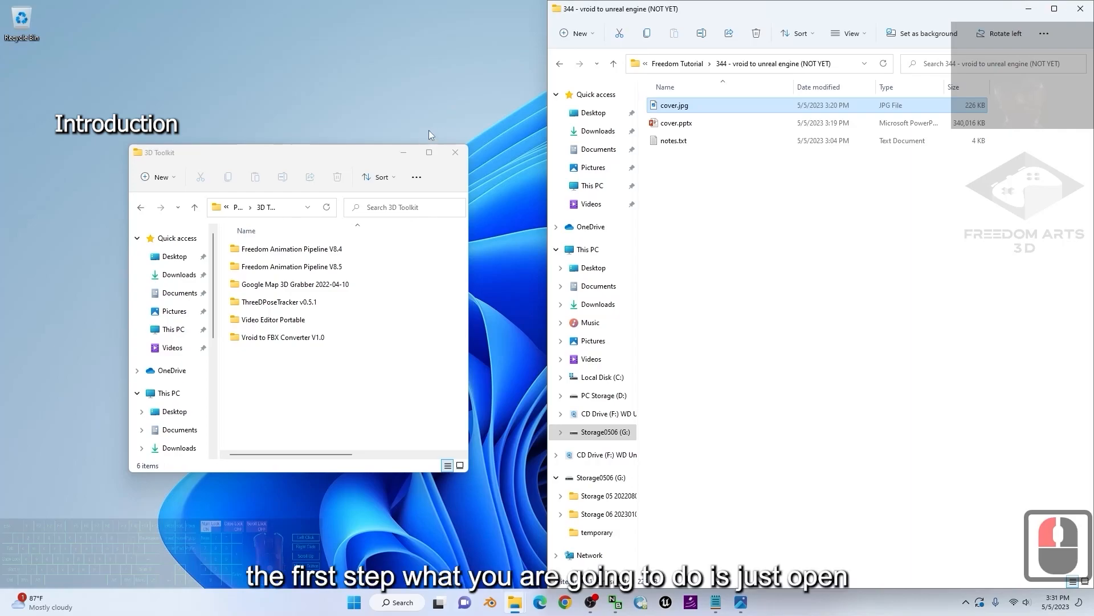
left_click(404, 153)
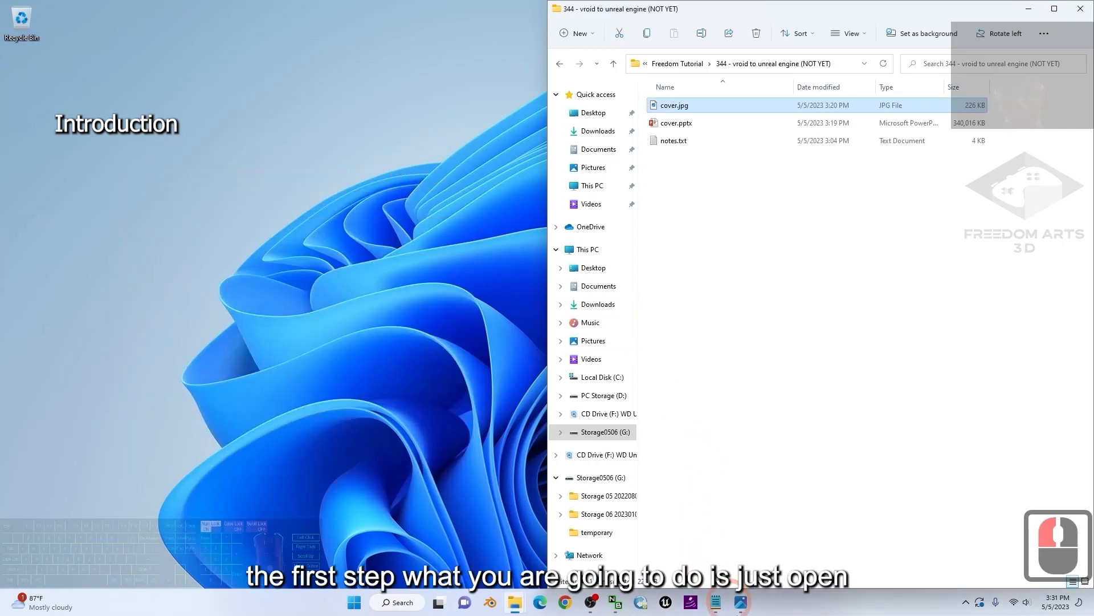
left_click(720, 602)
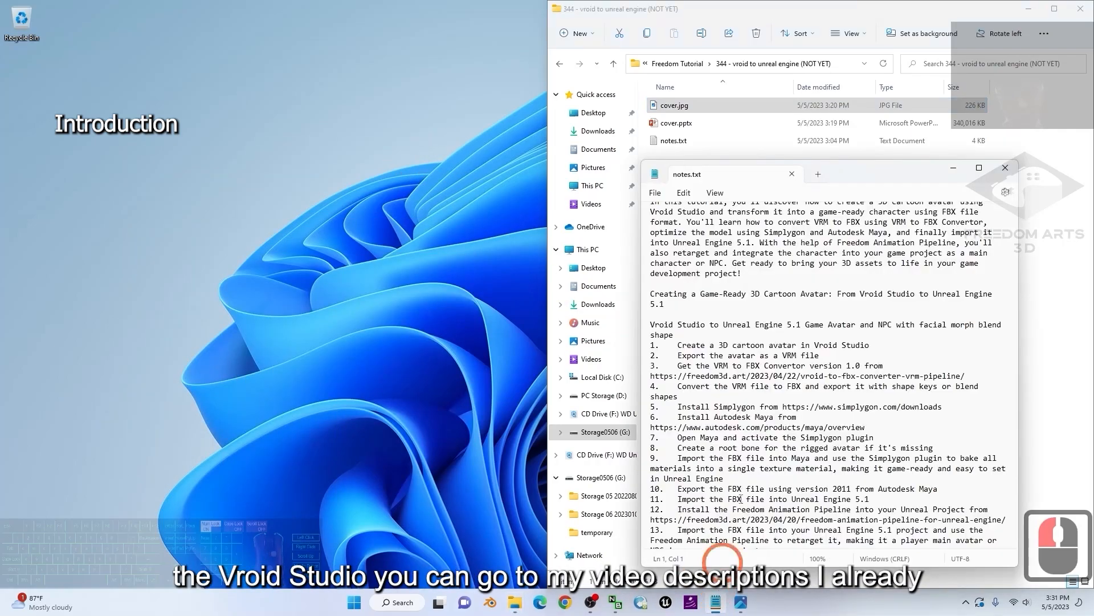
scroll(833, 283, "down", 3)
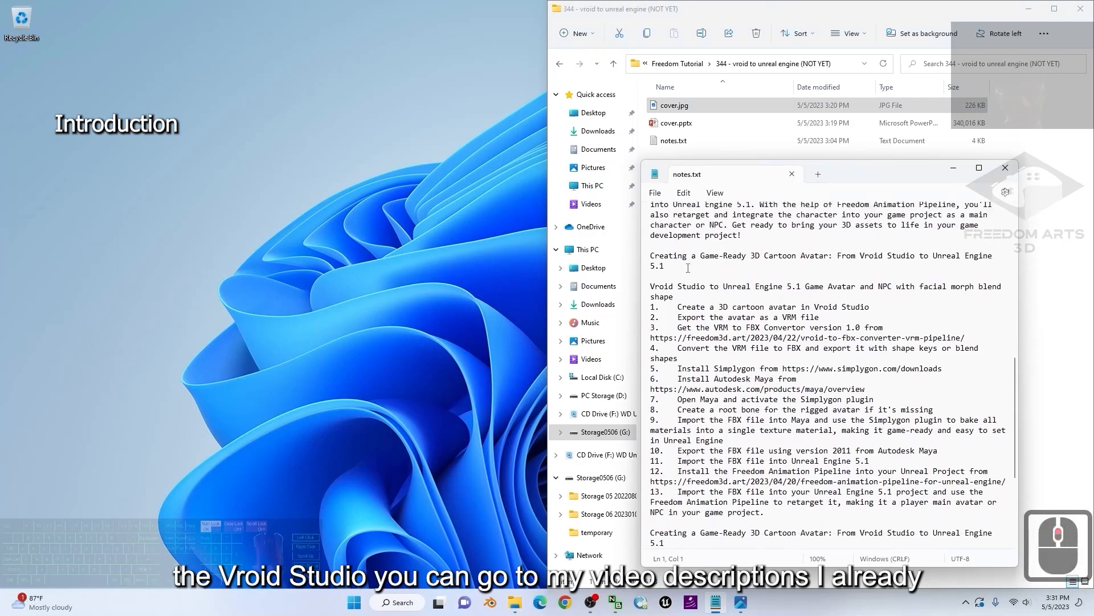
scroll(797, 260, "up", 6)
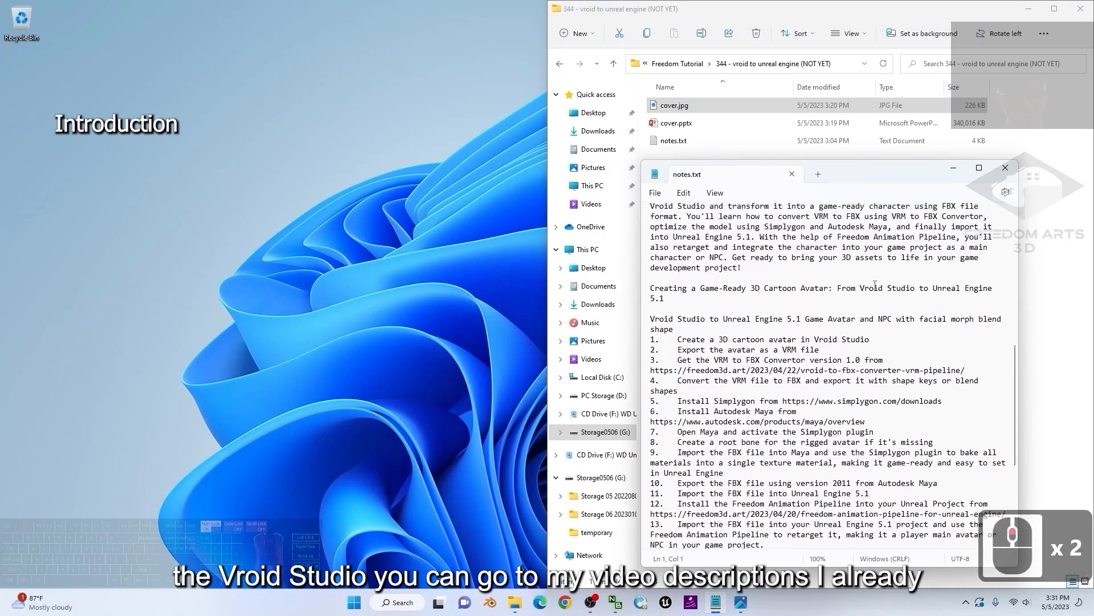
scroll(867, 292, "down", 5)
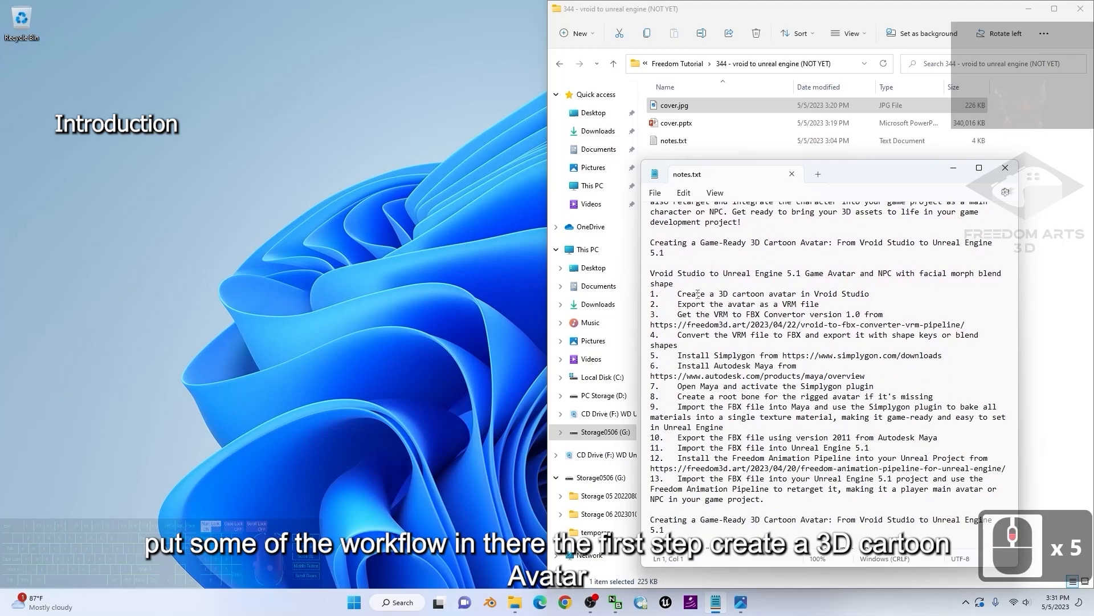
left_click_drag(729, 296, 861, 295)
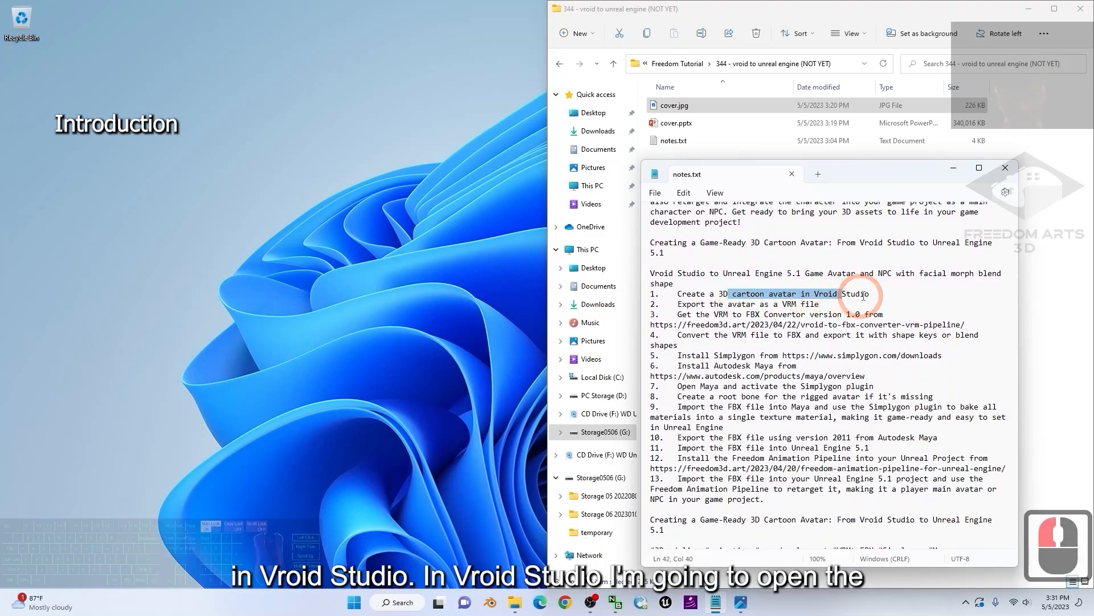
left_click(860, 296)
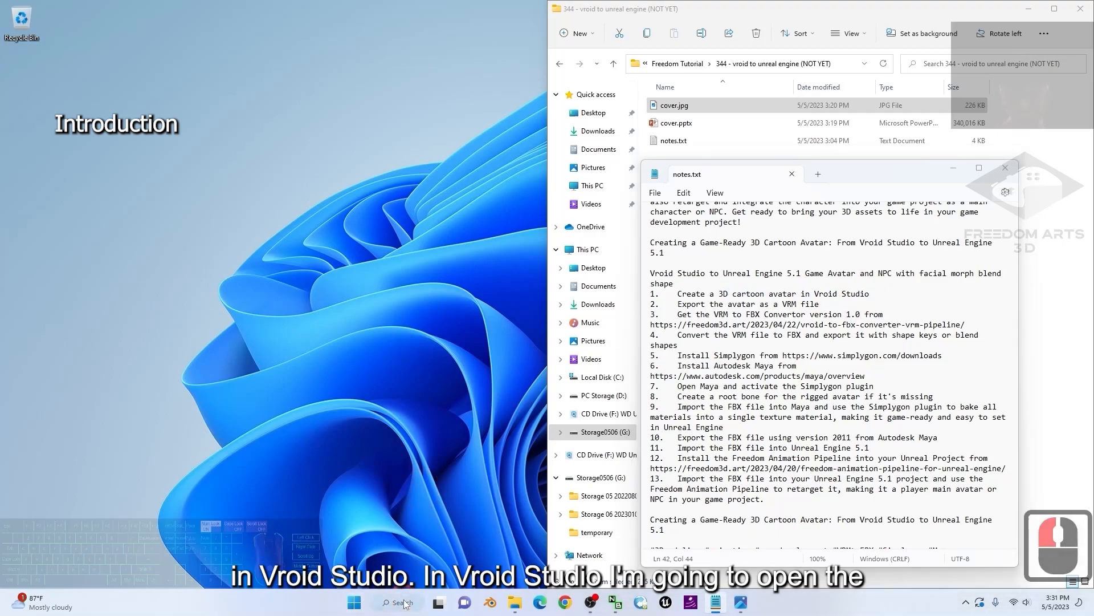
- Search Windows for VRoidStudio 1.22.0 and launch it
left_click(402, 603)
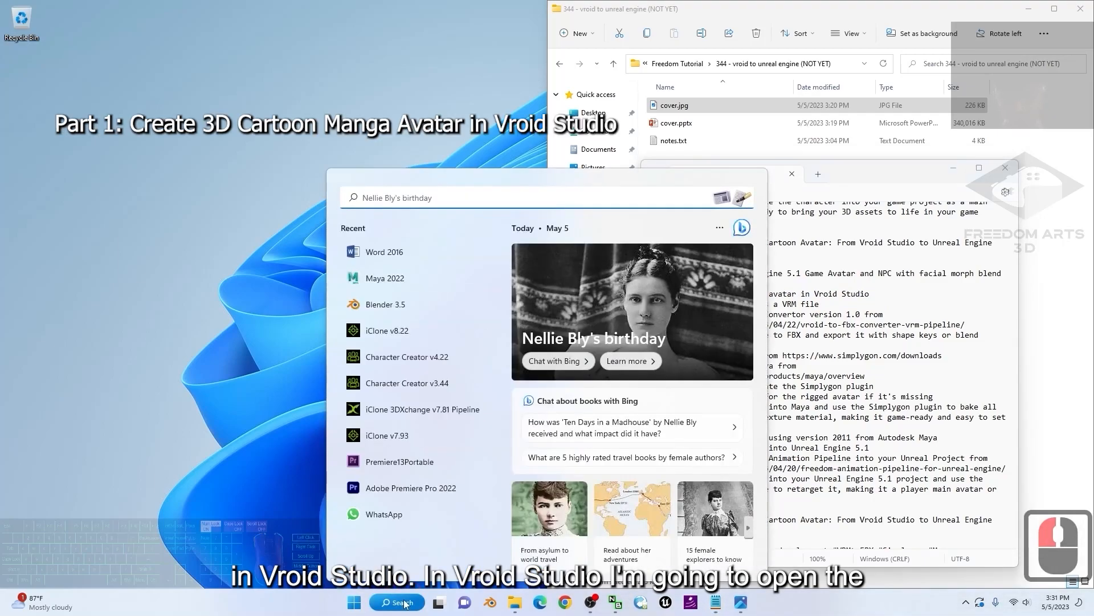
type("vroid studi")
key("BackSpace")
key("BackSpace")
key("BackSpace")
key("BackSpace")
key("BackSpace")
key("BackSpace")
key("BackSpace")
key("BackSpace")
key("BackSpace")
key("BackSpace")
key("BackSpace")
type("vroidStudio 1.22.0")
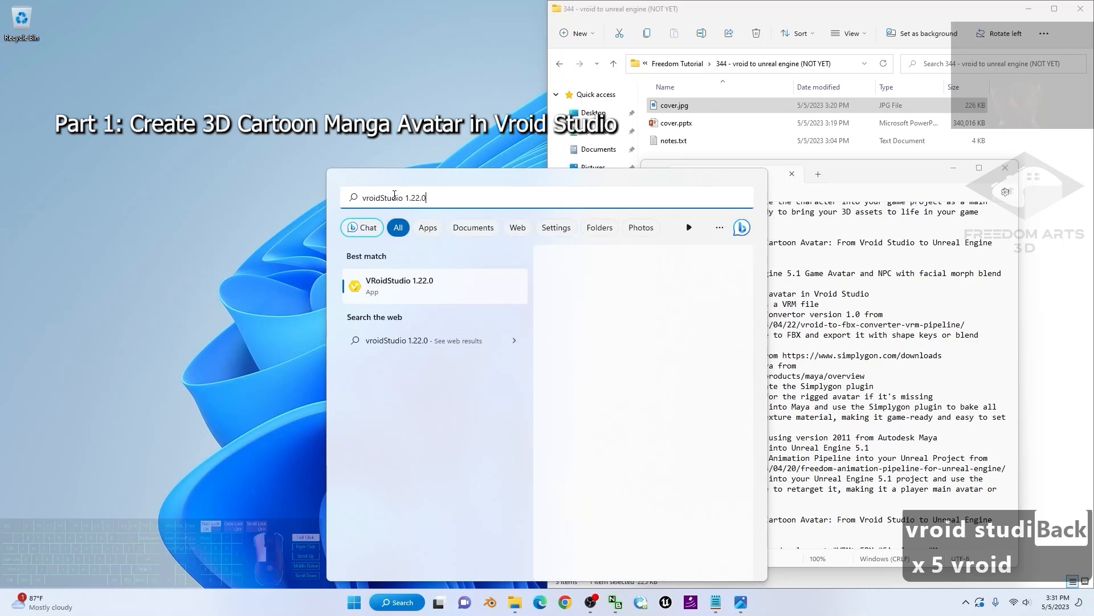
left_click(402, 273)
left_click(378, 289)
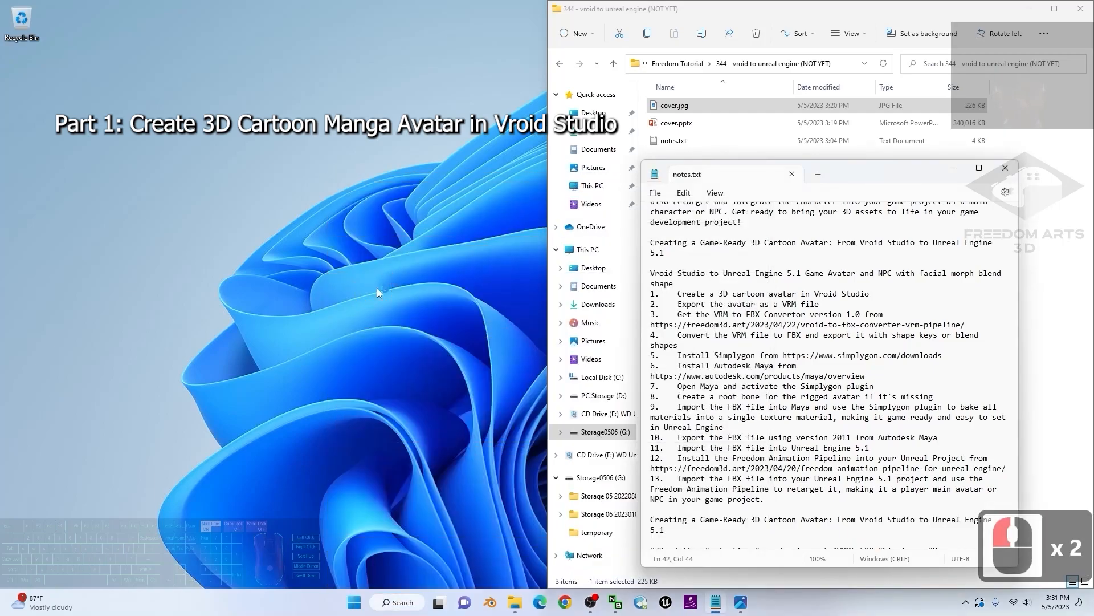
left_click(867, 294)
left_click(430, 224)
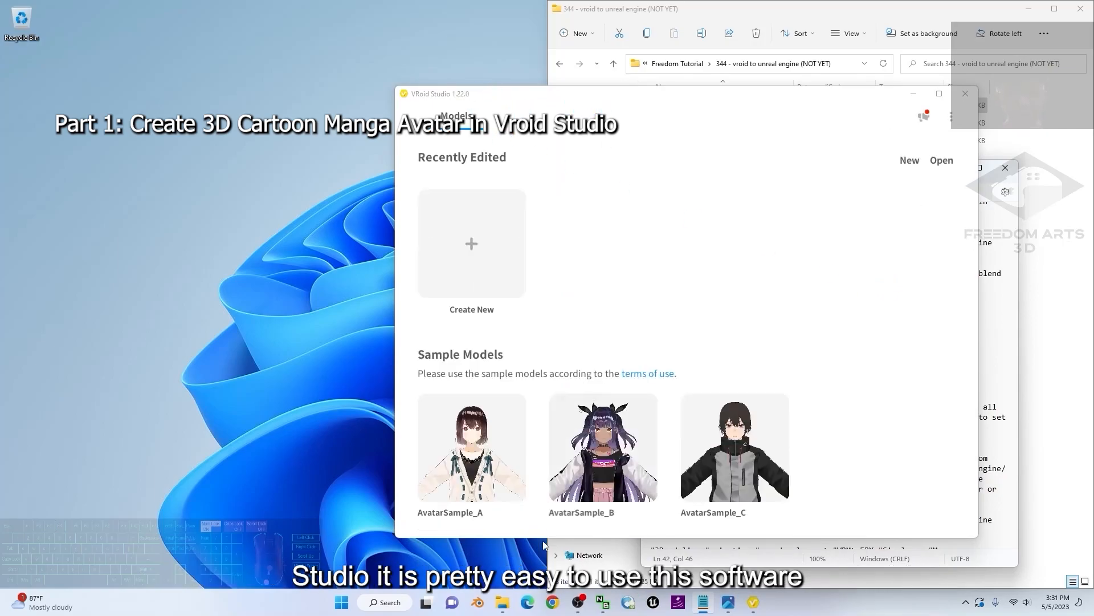
left_click(578, 603)
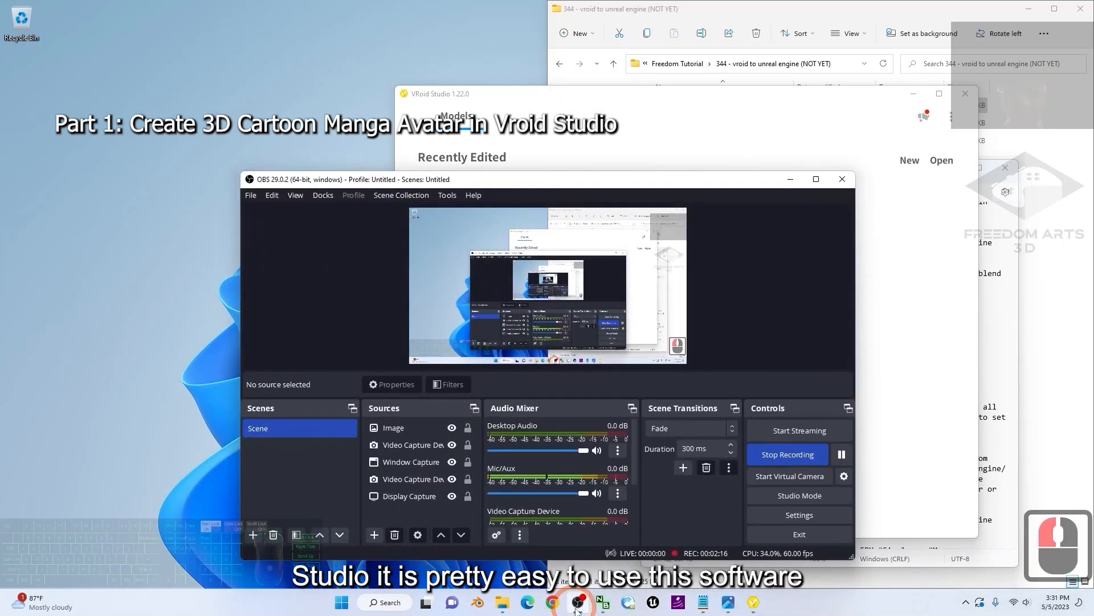
left_click(577, 609)
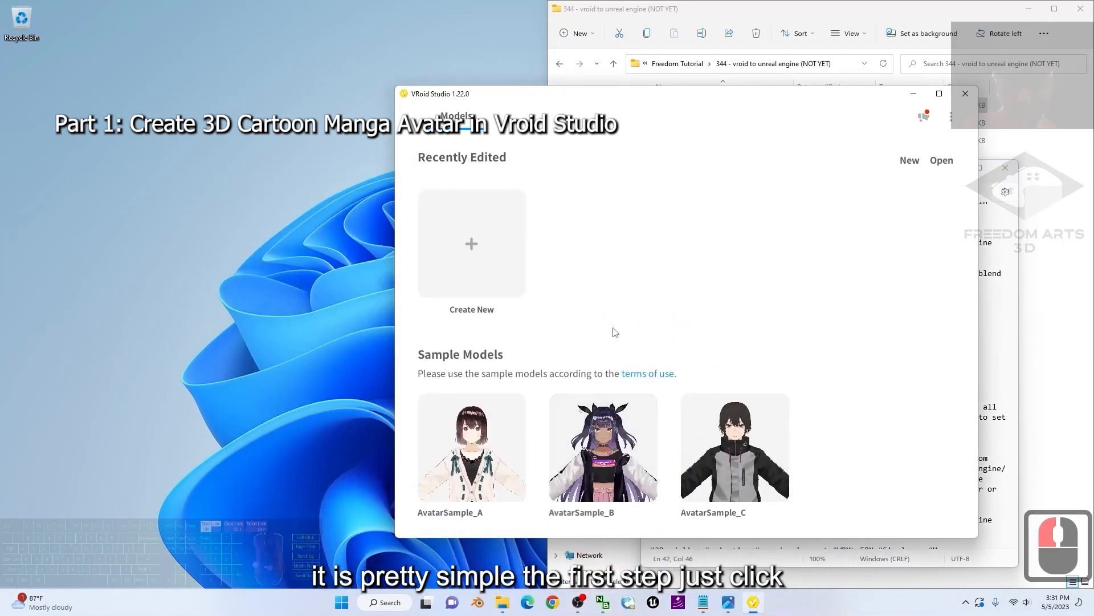
- Create a new avatar from the Fem base and maximize the VRoid Studio window
left_click(476, 246)
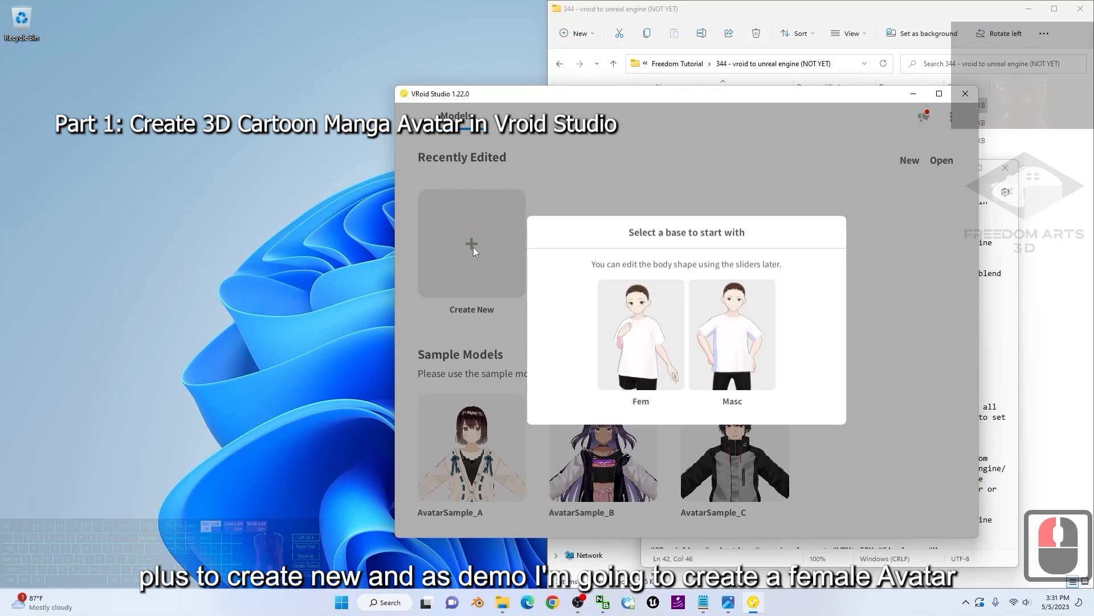
left_click(643, 334)
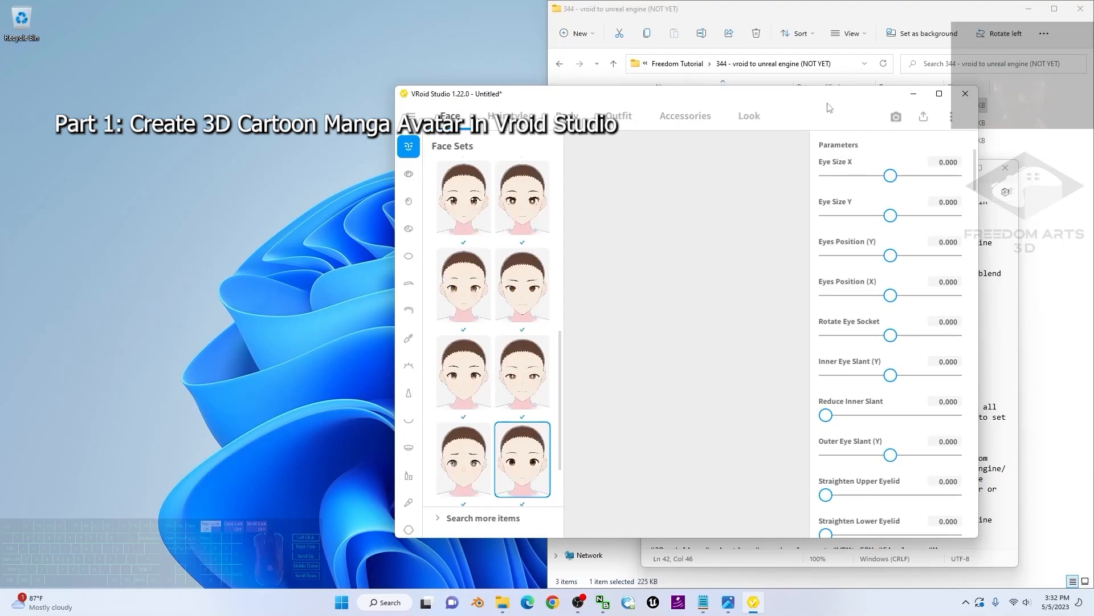
left_click(749, 114)
left_click(857, 109)
left_click_drag(858, 97, 764, 2)
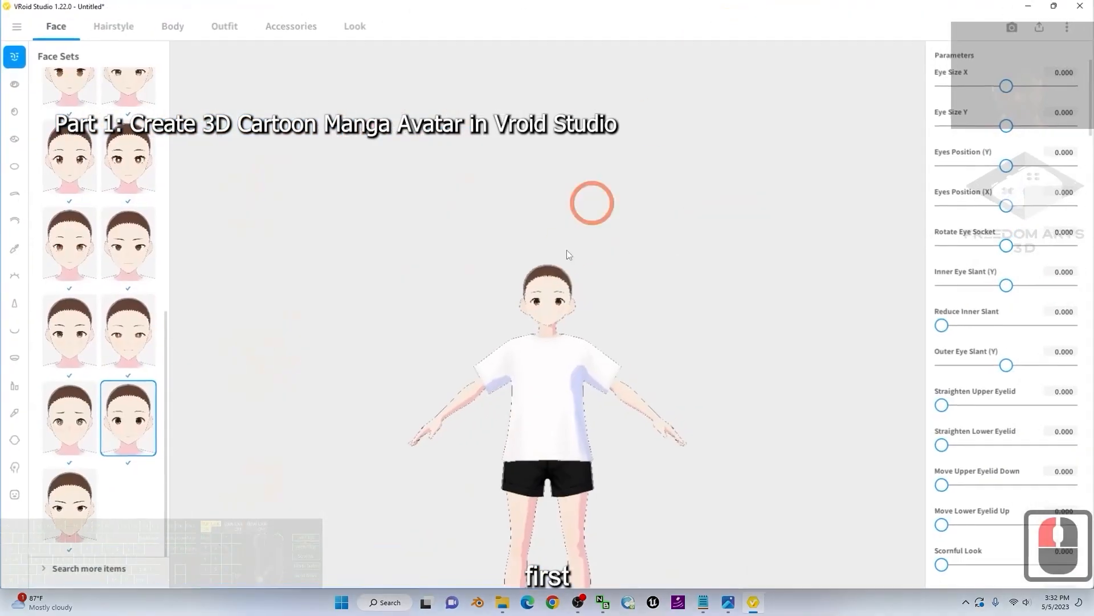
- Apply a face set preset with larger, taller eyes to the avatar and inspect the face up close
scroll(560, 323, "up", 9)
scroll(595, 384, "up", 3)
middle_click_drag(620, 456, 661, 370)
mouse_move(662, 371)
right_mouse_down()
mouse_move(635, 389)
mouse_move(660, 378)
right_mouse_up()
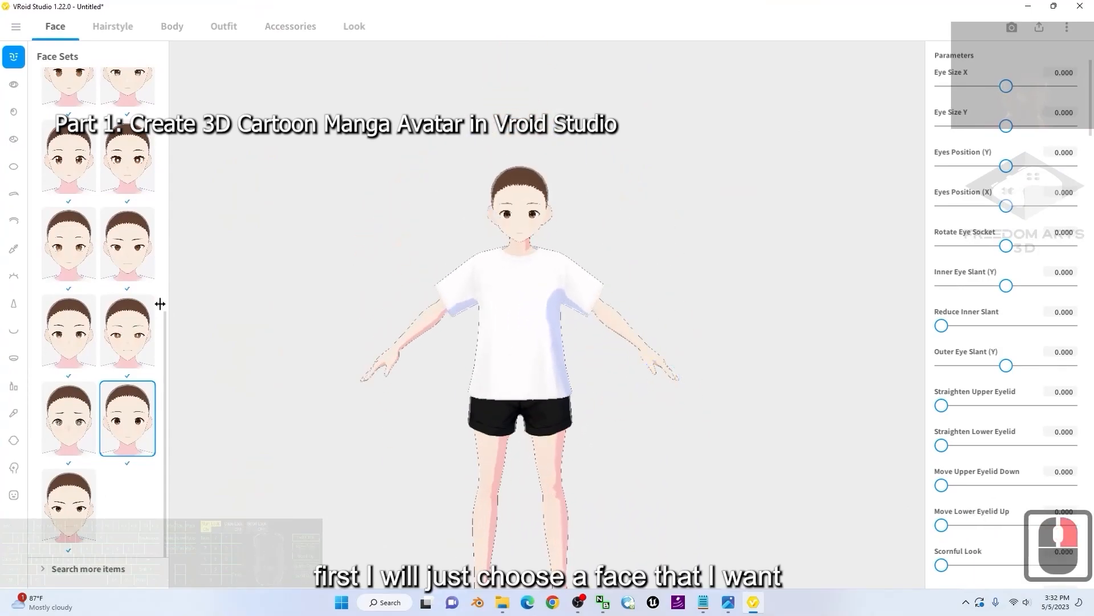
scroll(130, 299, "up", 6)
left_click(74, 322)
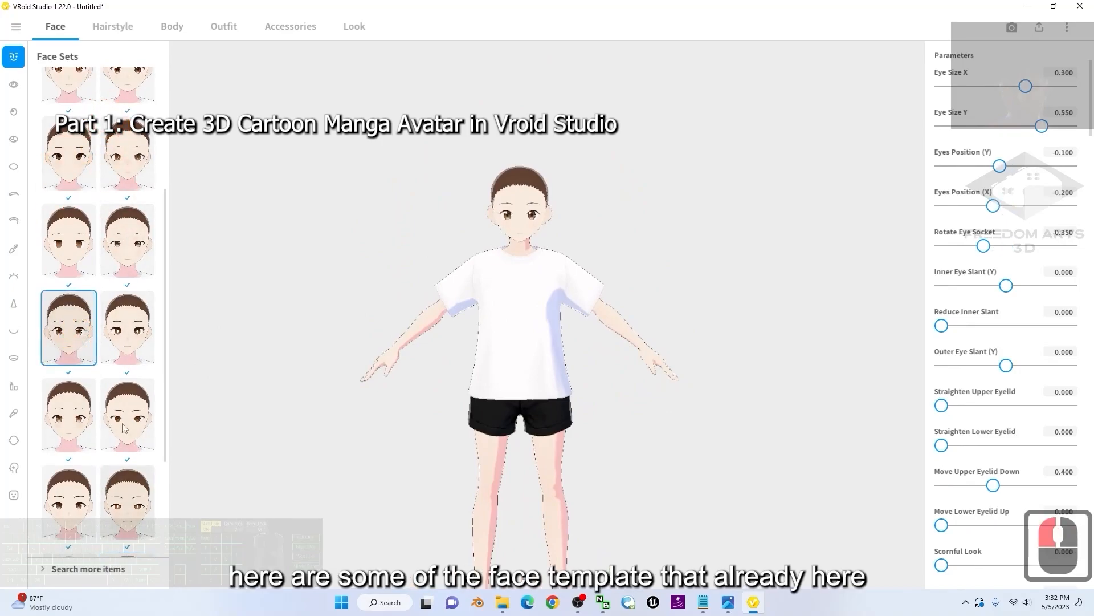
scroll(516, 262, "up", 20)
middle_click_drag(388, 176, 488, 324, "shift")
mouse_move(710, 310)
right_mouse_down()
mouse_move(669, 319)
mouse_move(701, 317)
mouse_move(691, 312)
right_mouse_up()
scroll(689, 309, "up", 2)
- Try the short side-swept ponytail hairstyle preset with a curled strand on top of the avatar's head
left_click(127, 33)
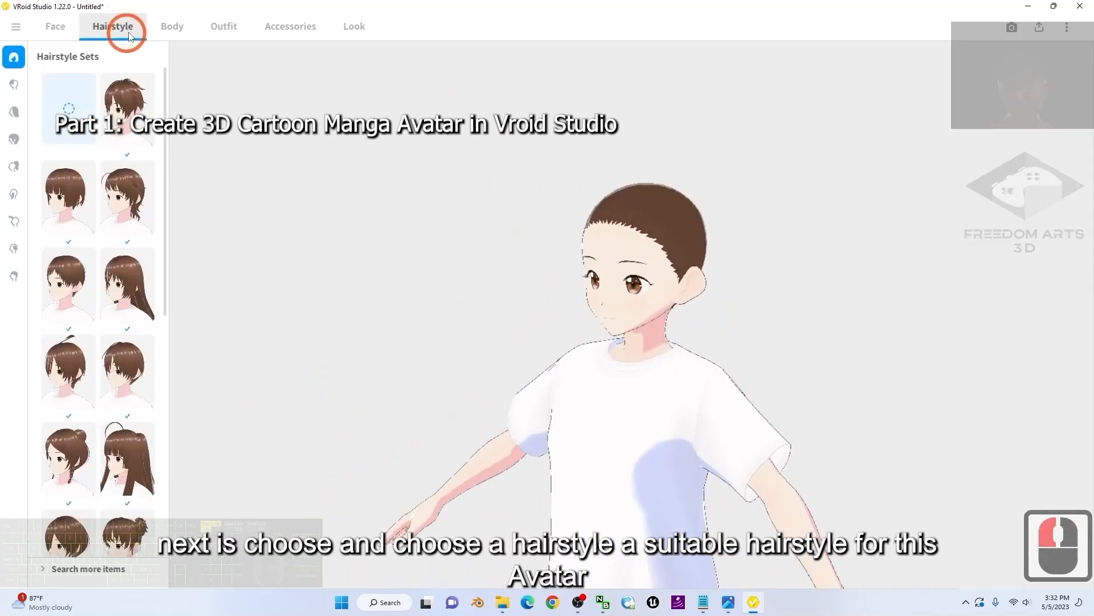
scroll(103, 244, "down", 3)
scroll(104, 254, "down", 9)
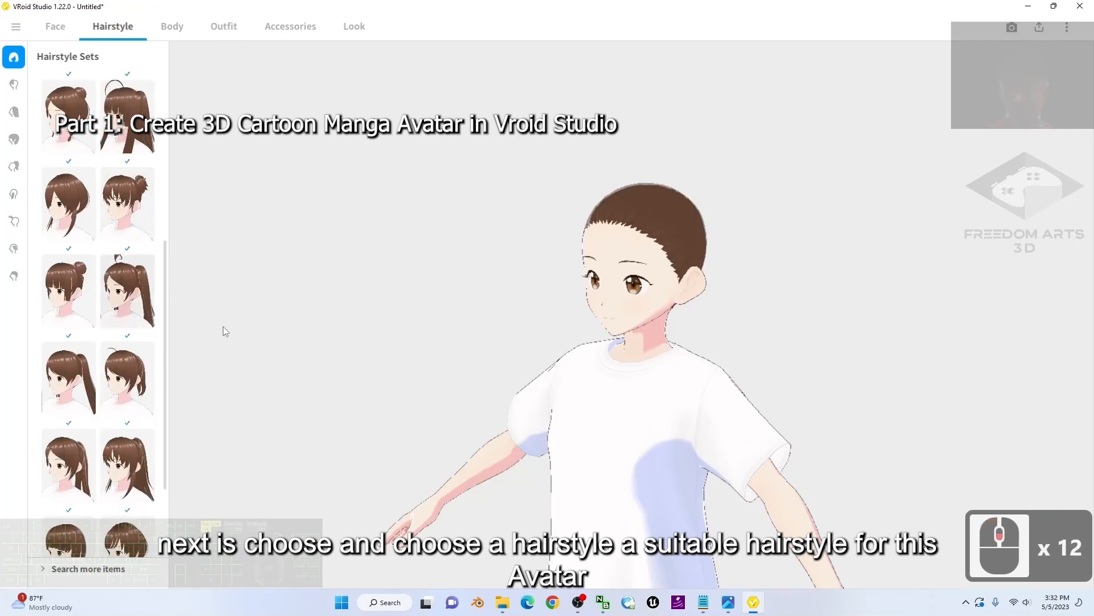
left_click(126, 378)
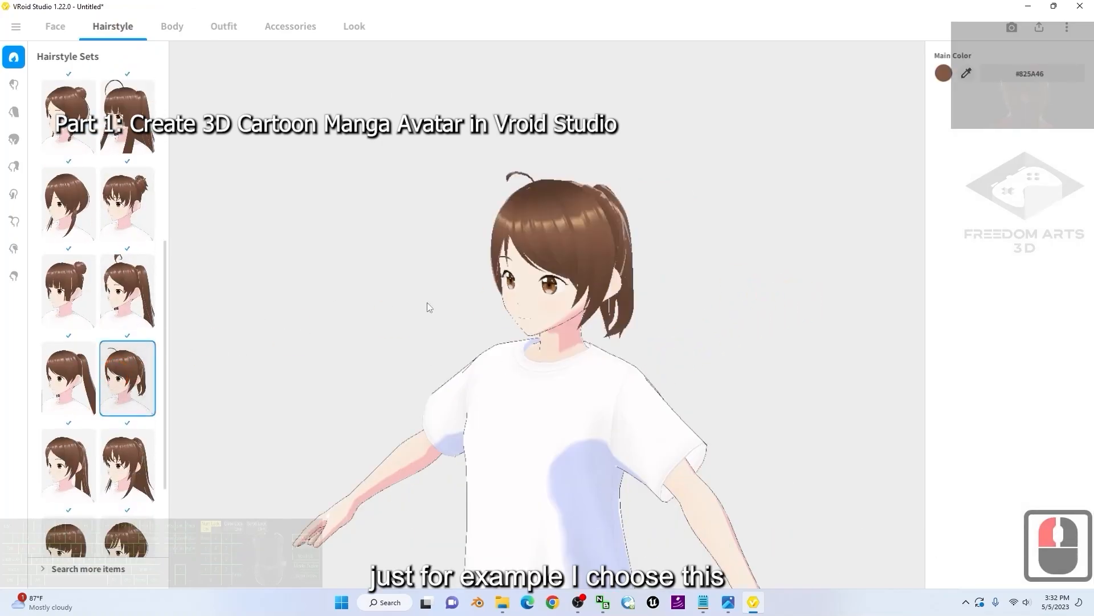
scroll(403, 395, "up", 5)
right_click_drag(435, 388, 399, 396)
scroll(671, 306, "up", 7)
middle_click_drag(722, 315, 644, 341, "shift")
- Apply the short bob hairstyle preset with side-swept bangs to the avatar
scroll(92, 415, "down", 2)
scroll(91, 419, "down", 5)
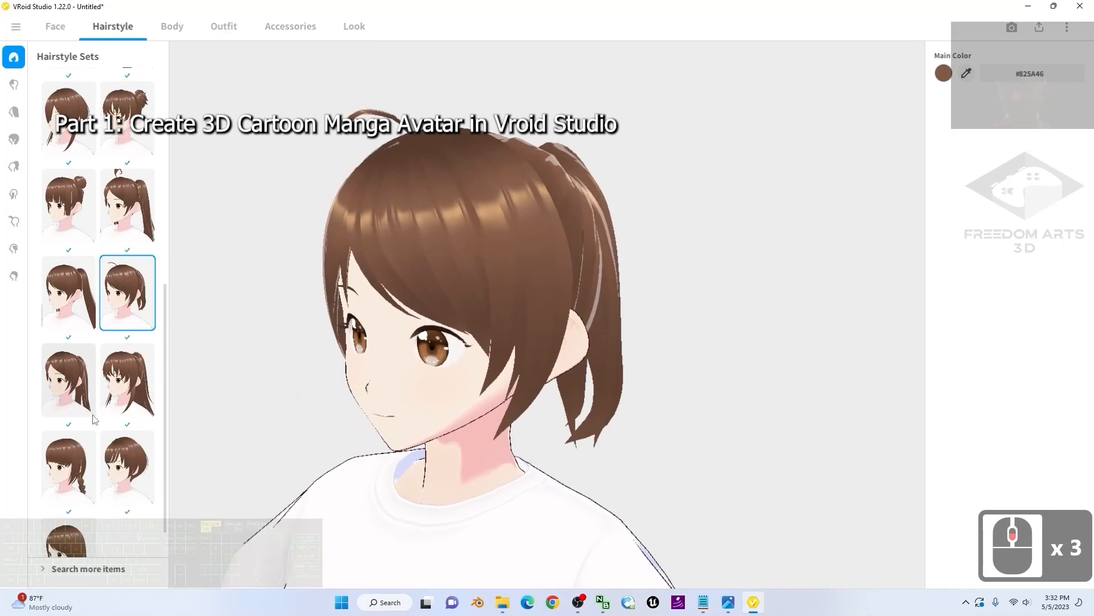
left_click(127, 418)
mouse_move(281, 440)
right_mouse_down()
mouse_move(371, 430)
mouse_move(286, 435)
right_mouse_up()
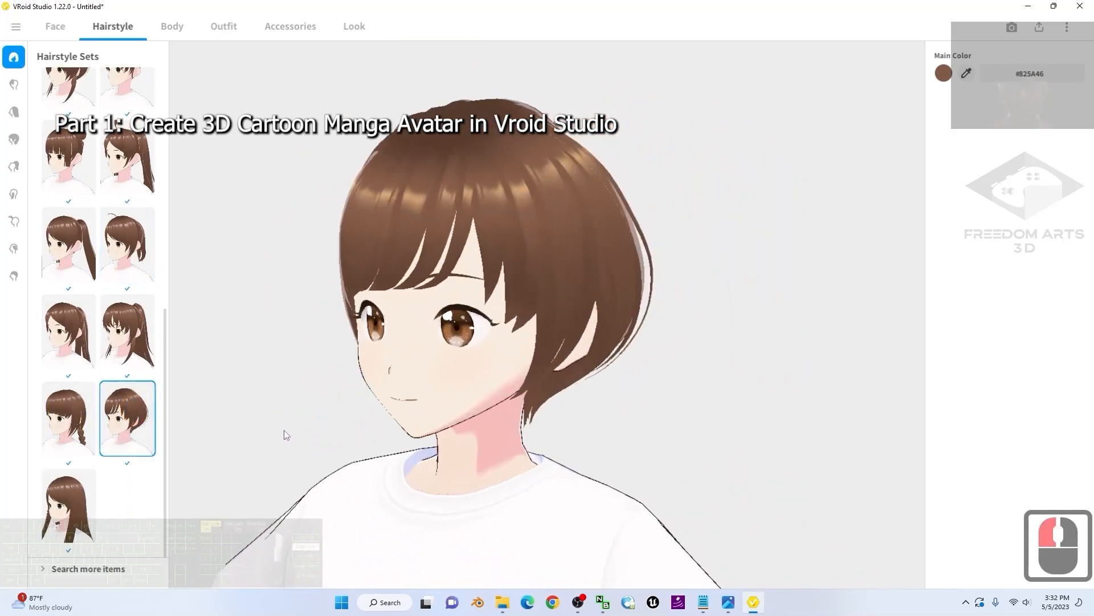
- Set the hairstyle's main color to purple #674682
left_click(943, 73)
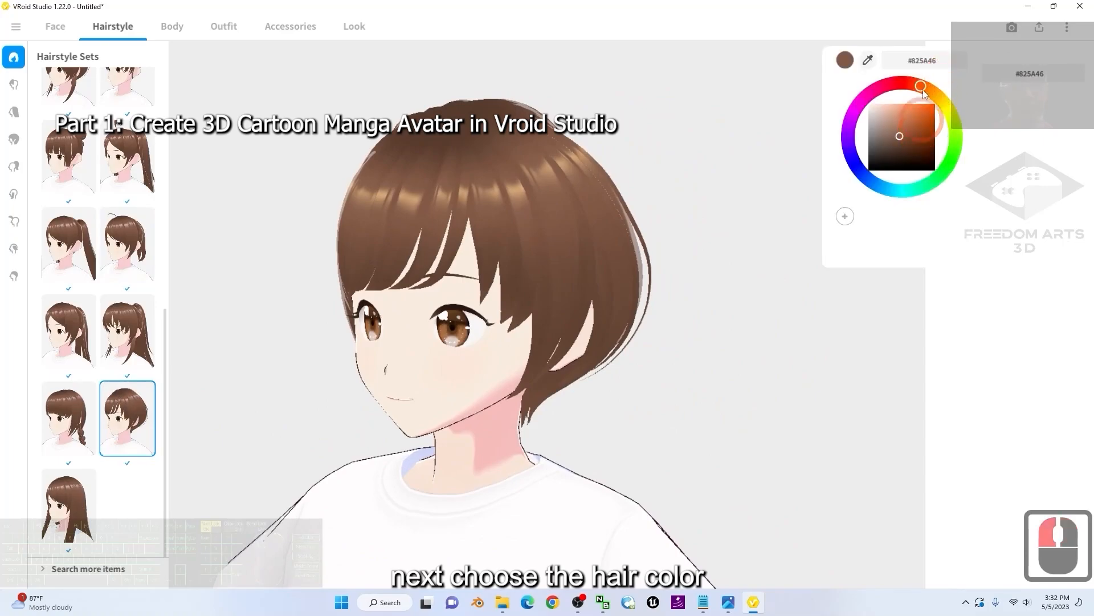
left_click_drag(959, 116, 864, 138)
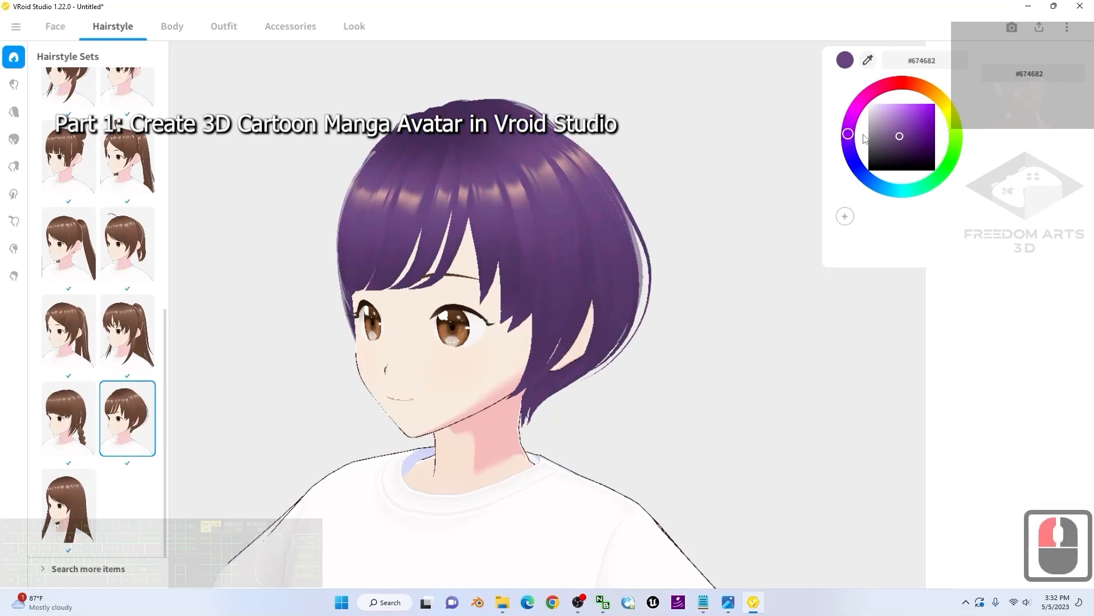
scroll(864, 138, "down", 4)
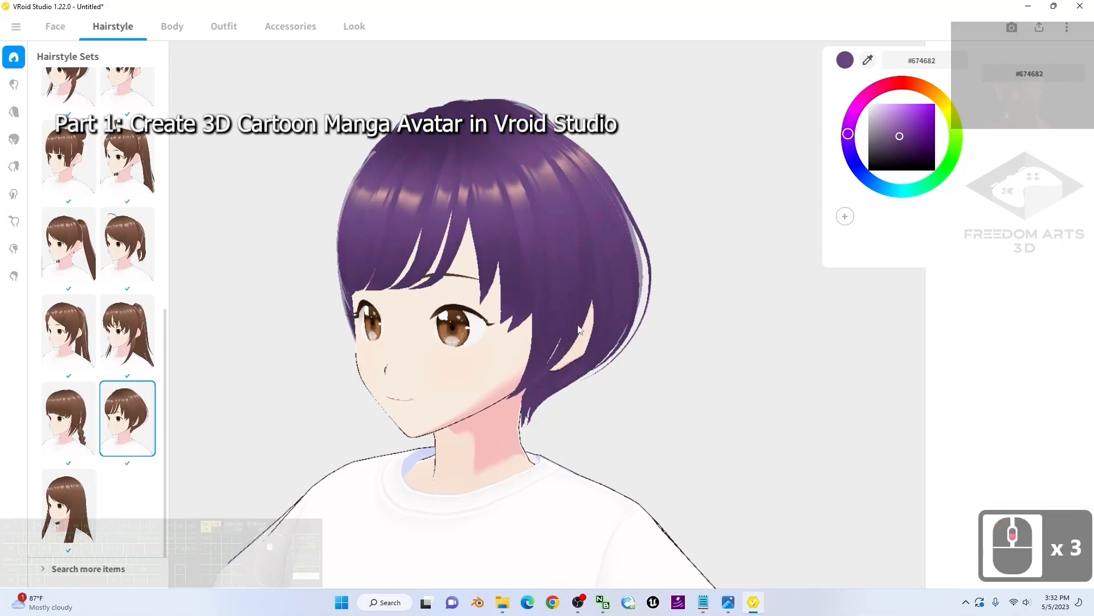
- Set the iris color of both eyes to blue #33839E
left_click(56, 36)
left_click(55, 26)
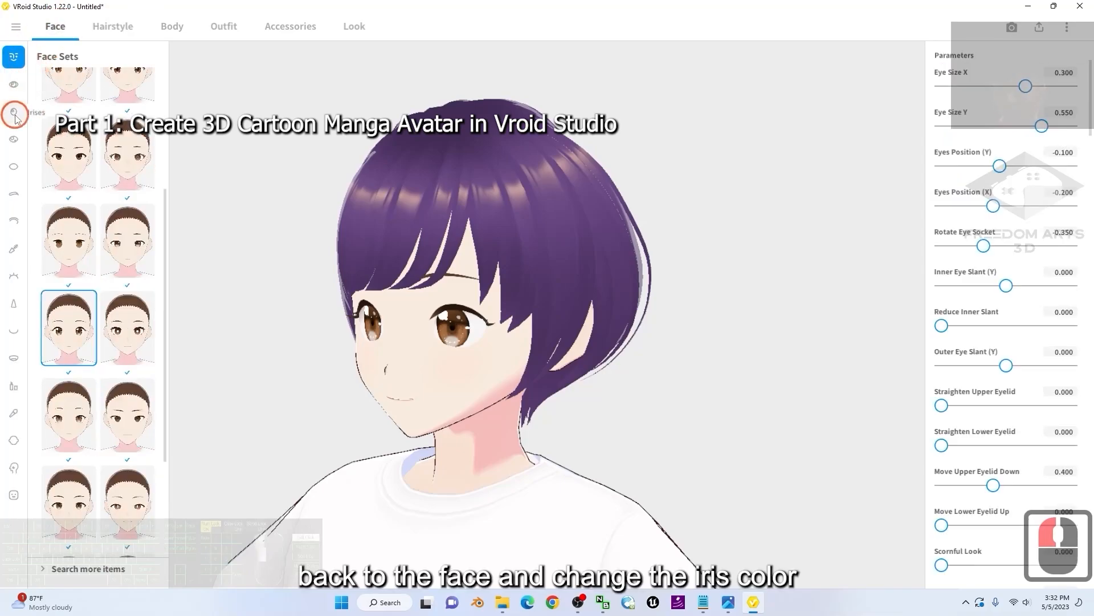
left_click(14, 112)
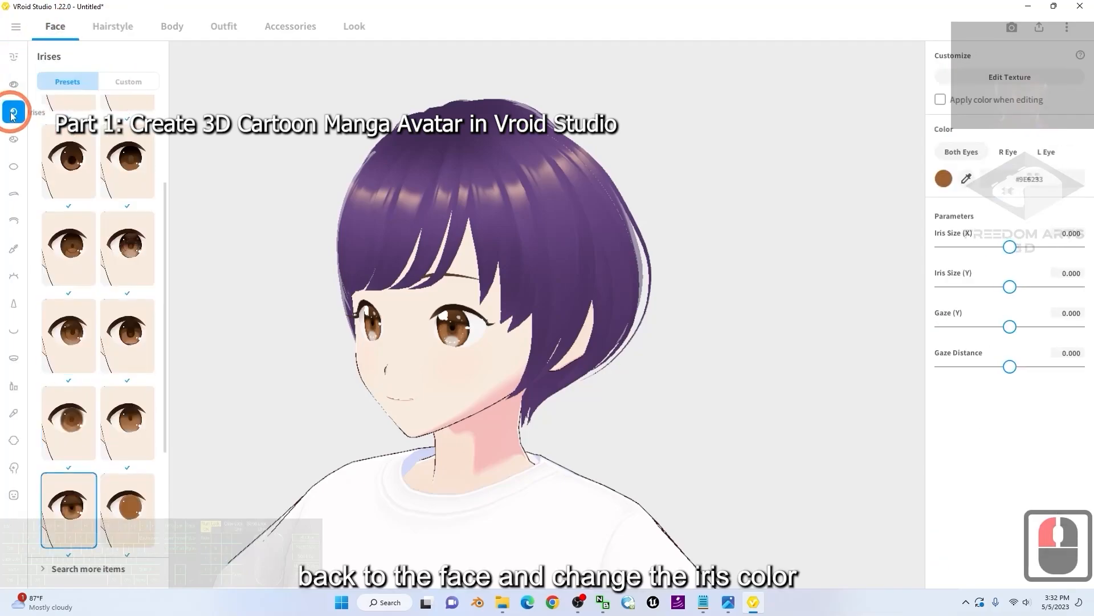
left_click(944, 178)
scroll(428, 283, "up", 4)
left_click_drag(942, 183, 894, 284)
scroll(476, 308, "up", 2)
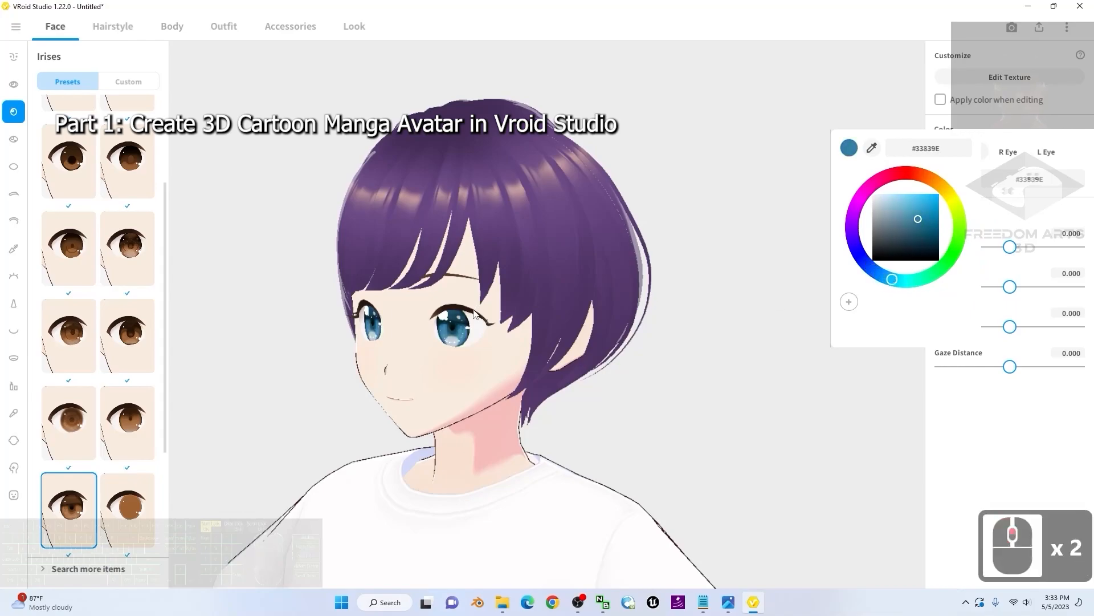
- Apply the last lip preset to the avatar's mouth
scroll(328, 365, "down", 6)
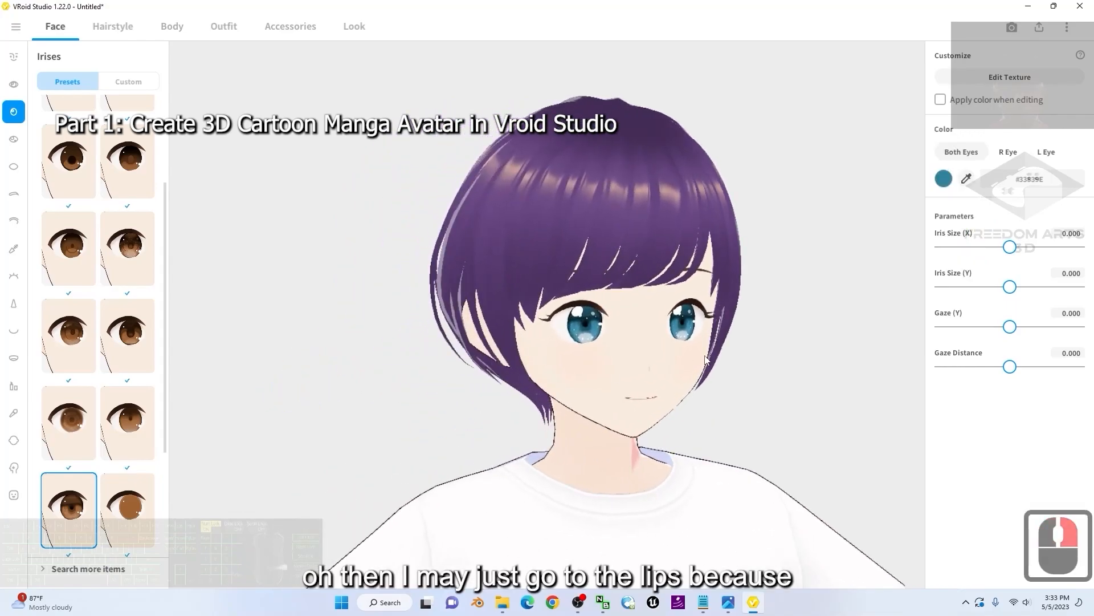
scroll(704, 369, "up", 7)
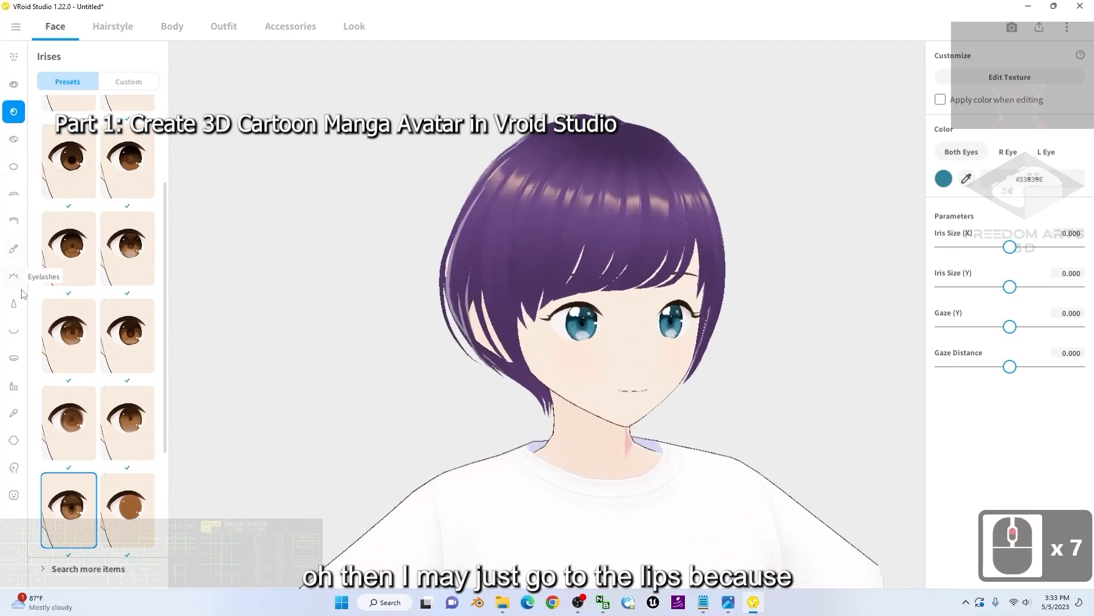
left_click(14, 387)
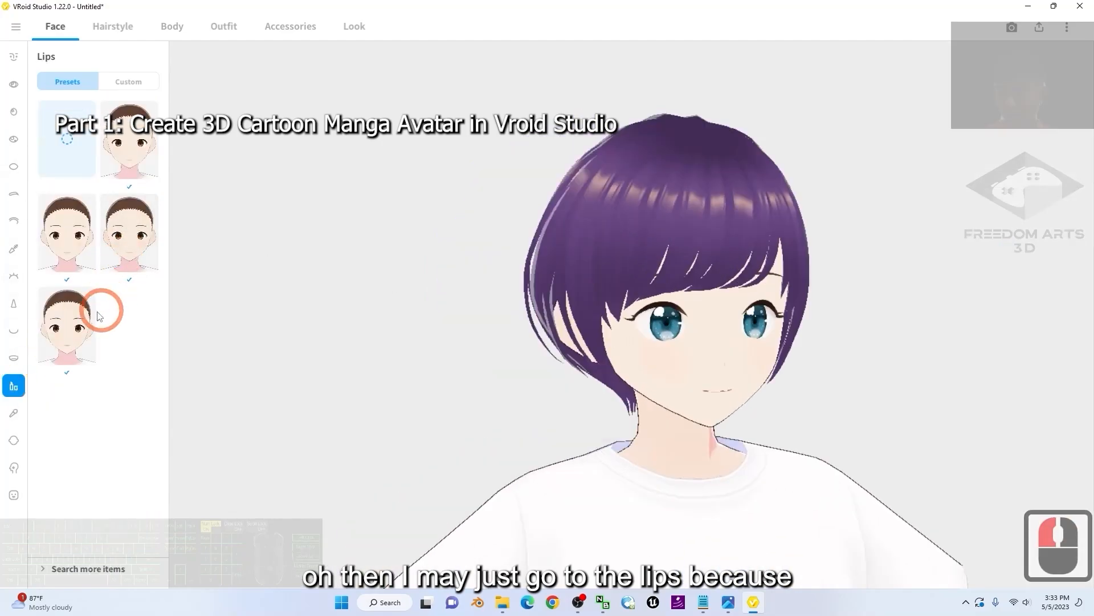
scroll(786, 352, "up", 4)
left_click(75, 349)
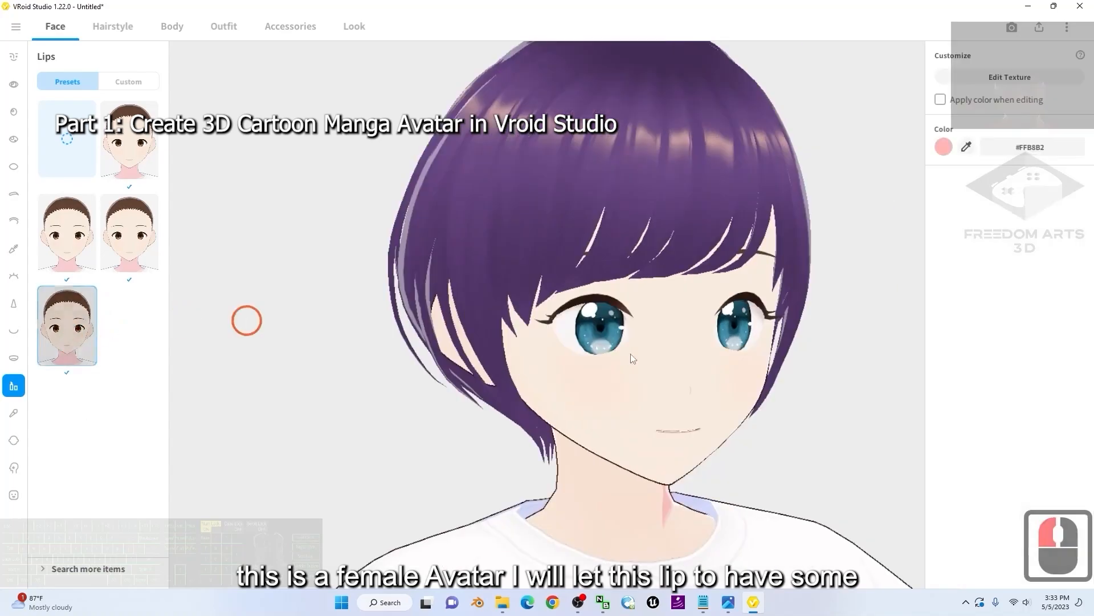
right_click_drag(828, 438, 864, 443)
scroll(438, 432, "up", 2)
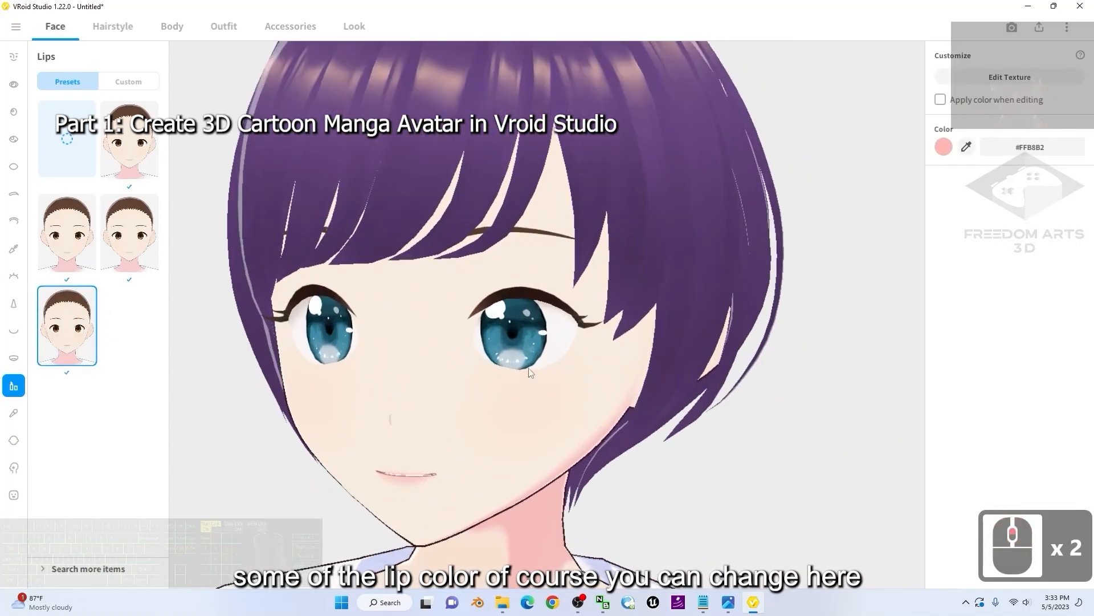
- Set the lip color to pink #FFB2CE
left_click(944, 147)
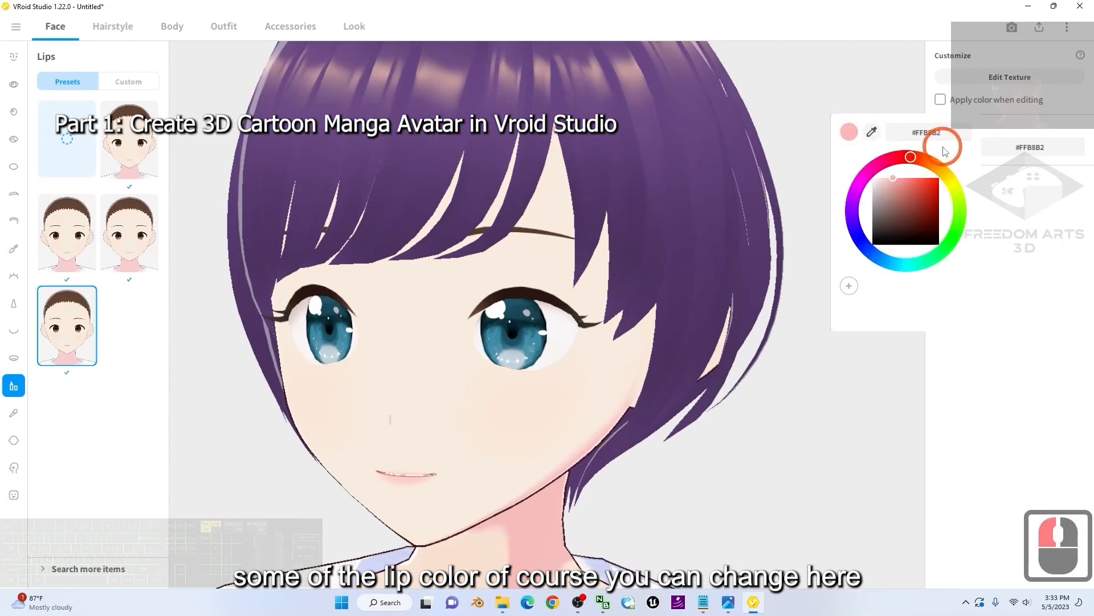
left_click_drag(910, 164, 870, 172)
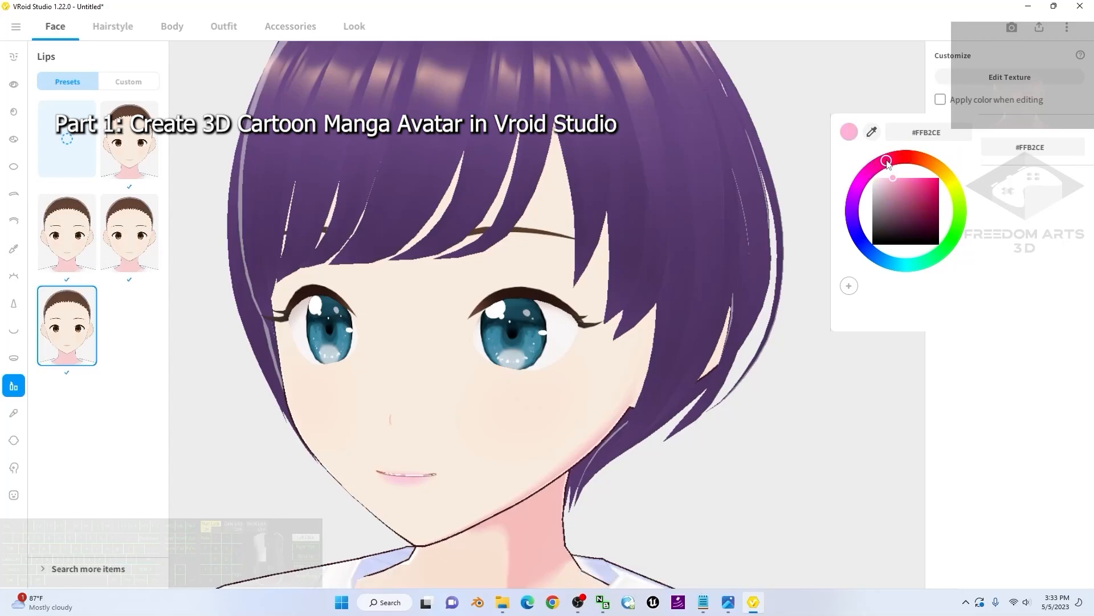
double_click(789, 419)
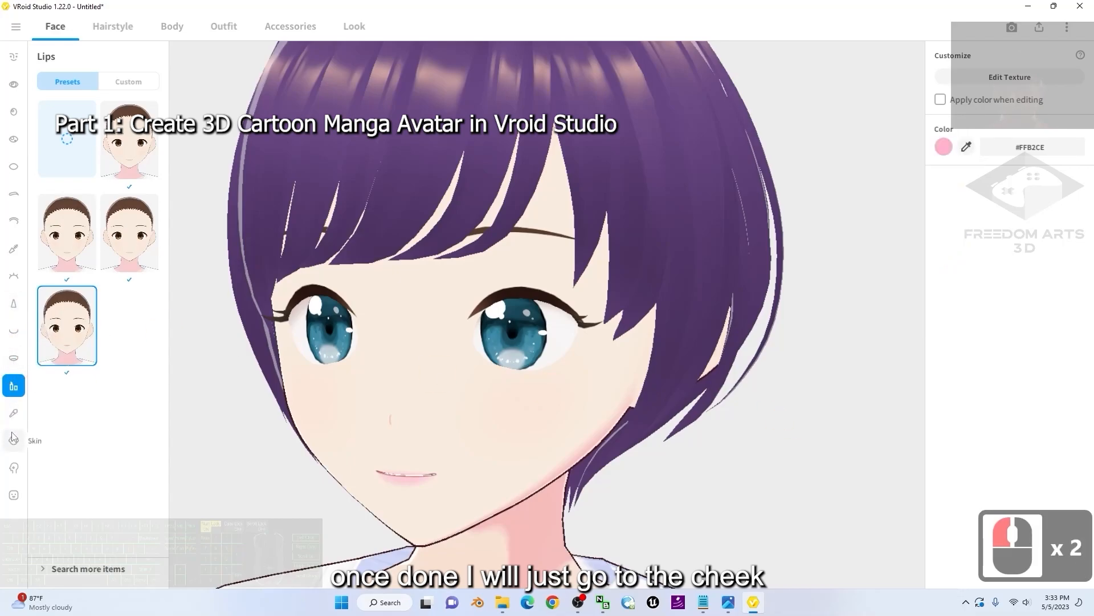
- Apply the first cheek preset in the fourth row to give the avatar's cheeks some color
left_click(14, 412)
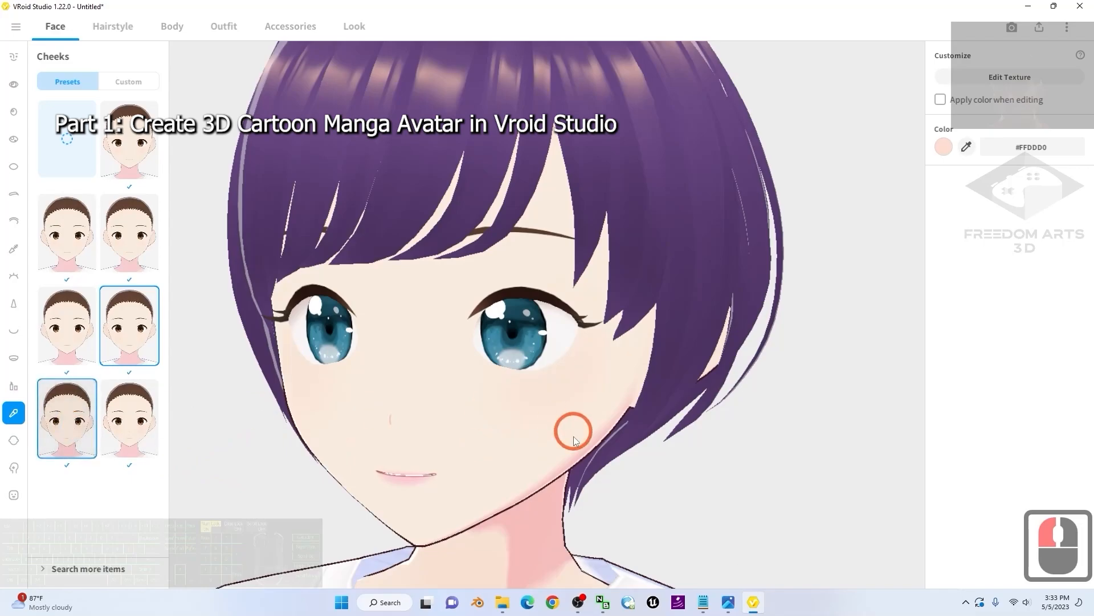
scroll(655, 404, "down", 5)
scroll(682, 411, "up", 2)
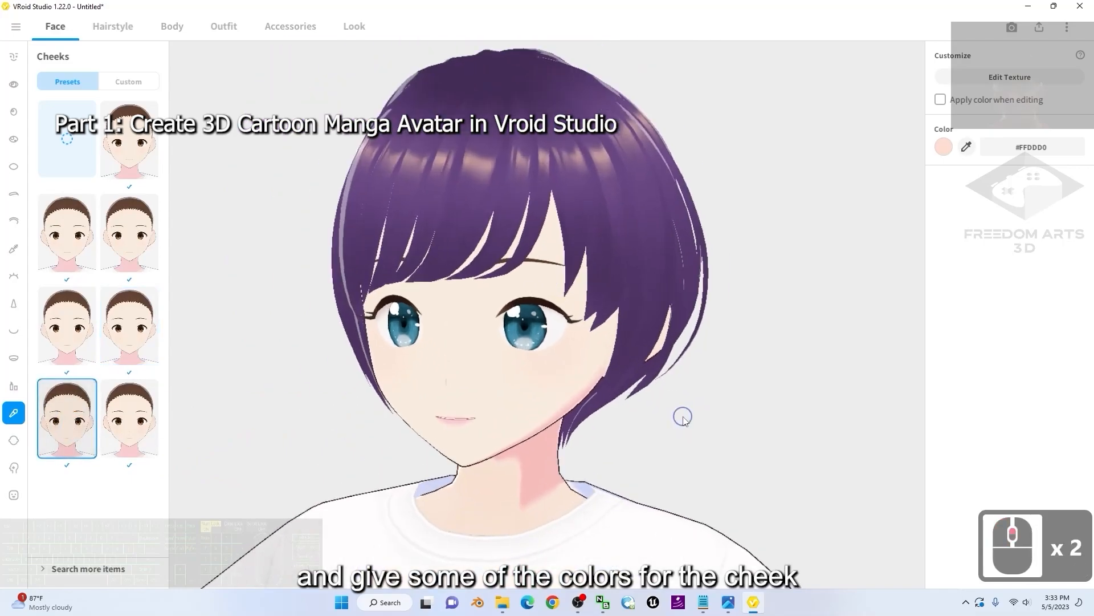
scroll(699, 415, "up", 2)
scroll(715, 420, "down", 6)
scroll(721, 423, "down", 6)
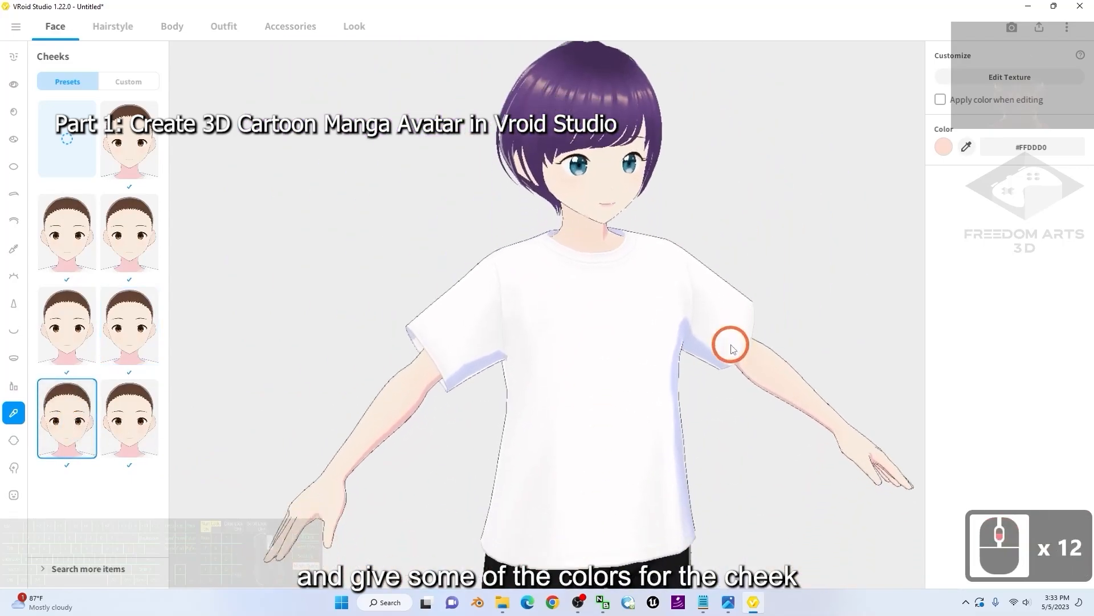
- Examine the available outfit presets for whole sets, tops and bottoms
left_click(183, 28)
left_click(222, 31)
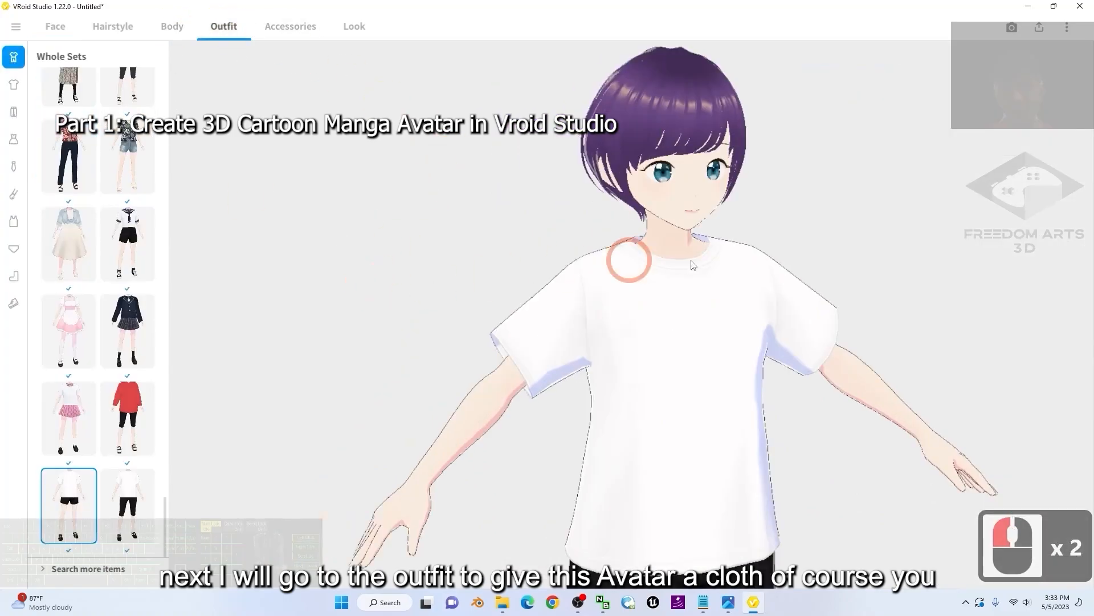
scroll(566, 262, "down", 10)
scroll(128, 367, "up", 8)
scroll(128, 368, "up", 16)
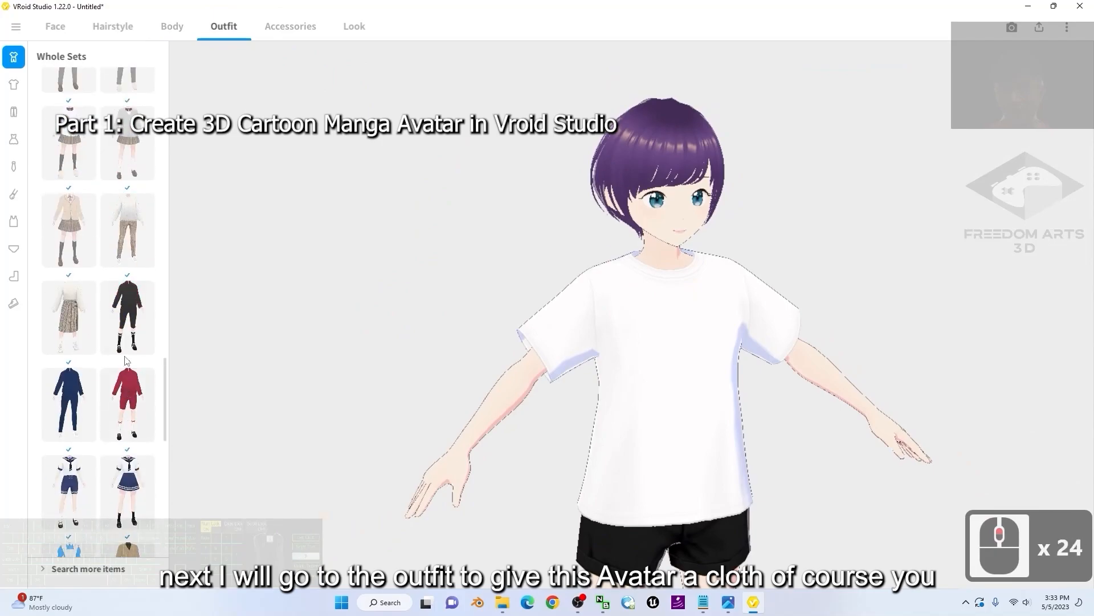
left_click(14, 84)
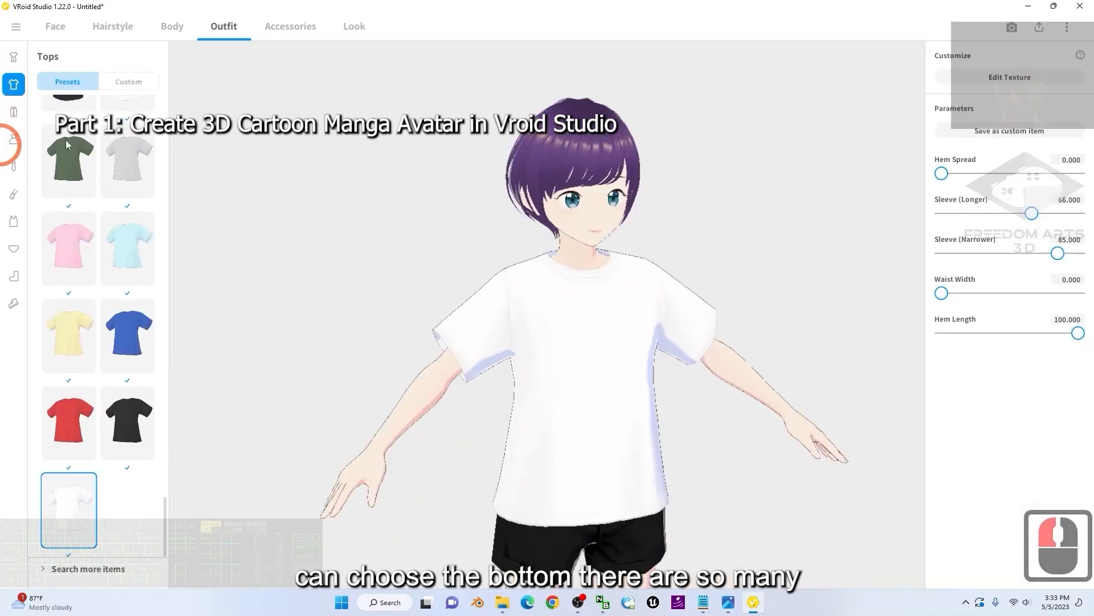
scroll(85, 194, "down", 20)
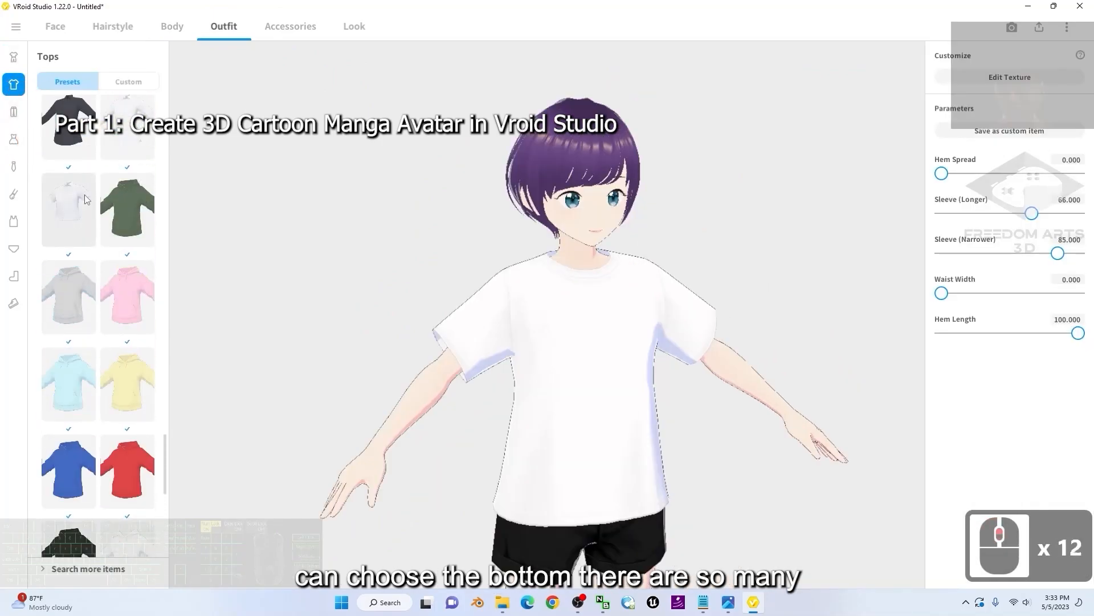
scroll(89, 201, "down", 19)
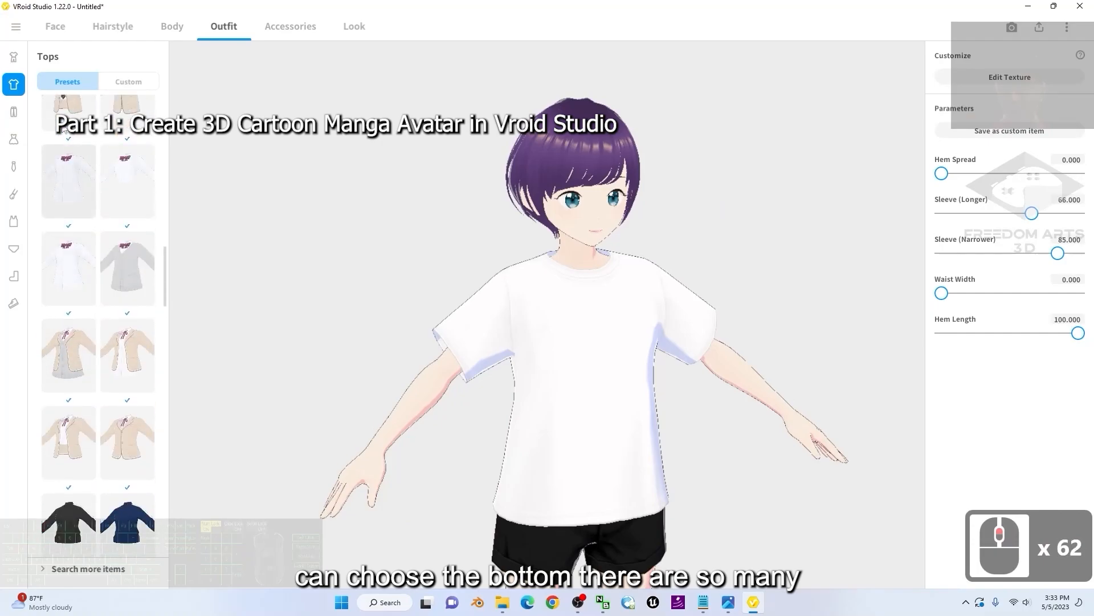
scroll(95, 193, "up", 8)
scroll(94, 192, "up", 7)
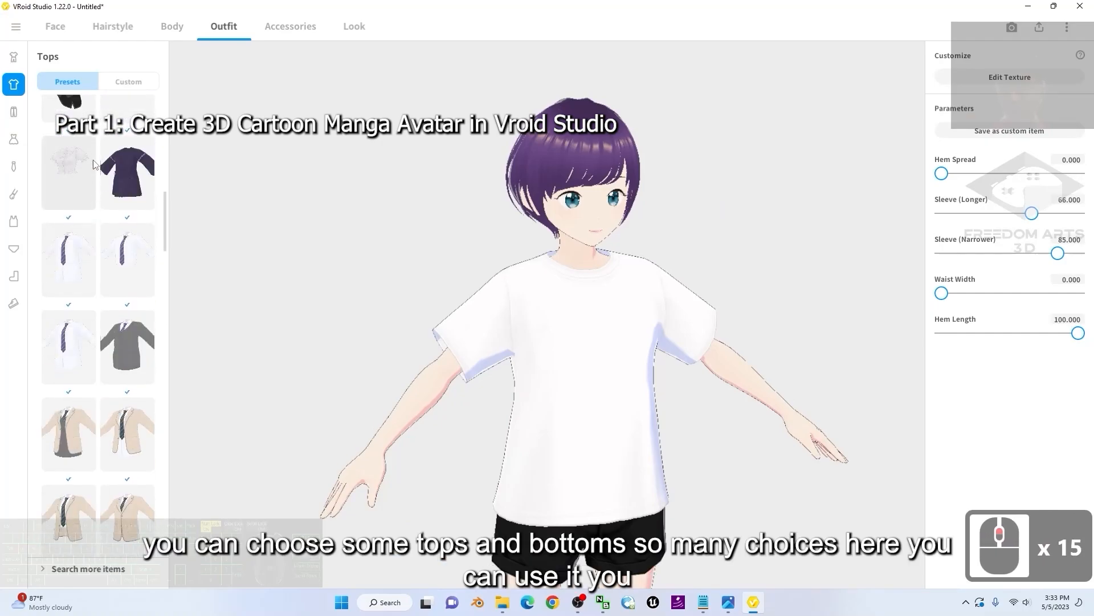
left_click(17, 113)
scroll(117, 240, "down", 20)
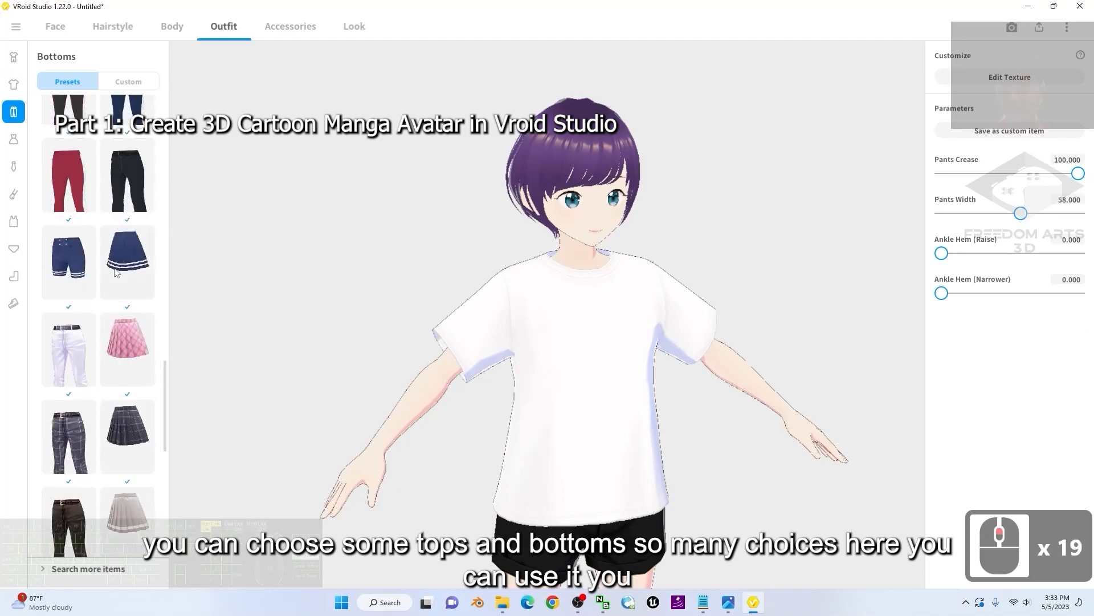
scroll(114, 277, "down", 20)
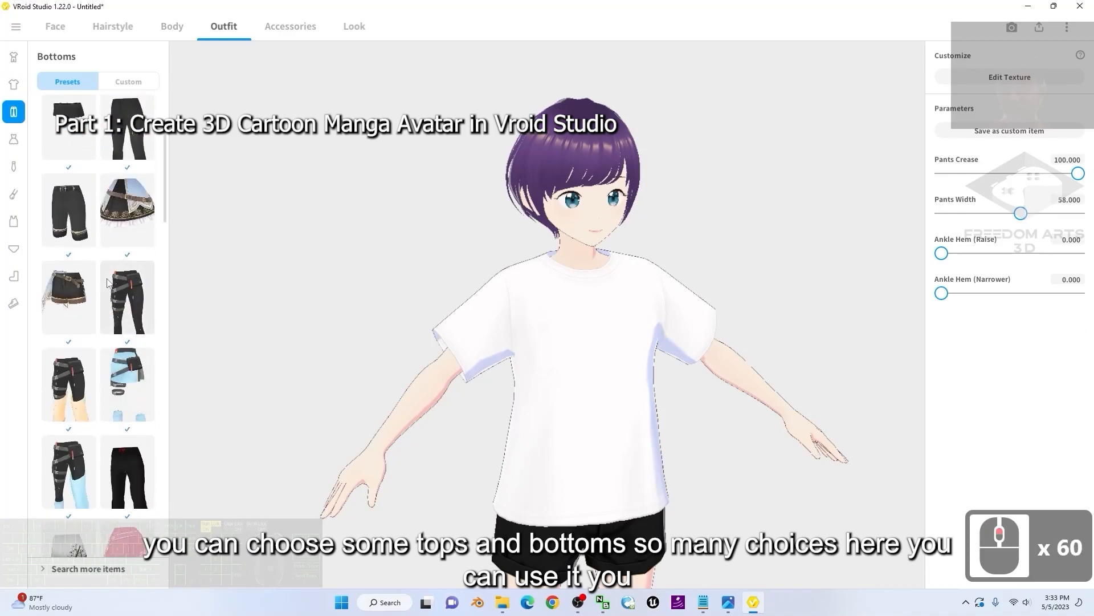
scroll(108, 283, "up", 14)
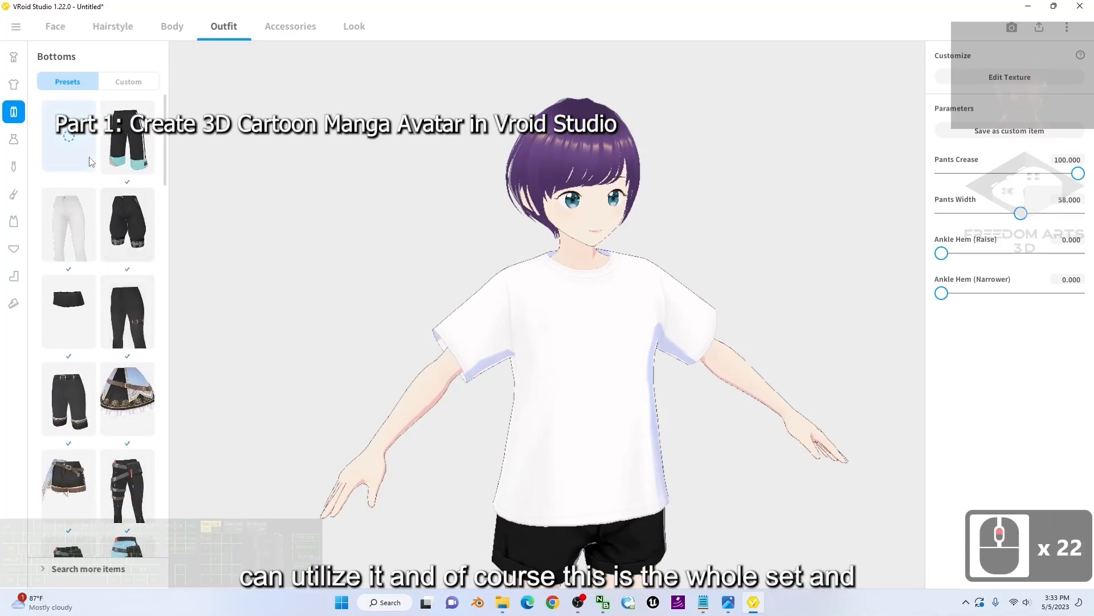
- Try the pink floral wide-sleeved dress with matching pink shoes from the whole outfit sets on the avatar
left_click(13, 57)
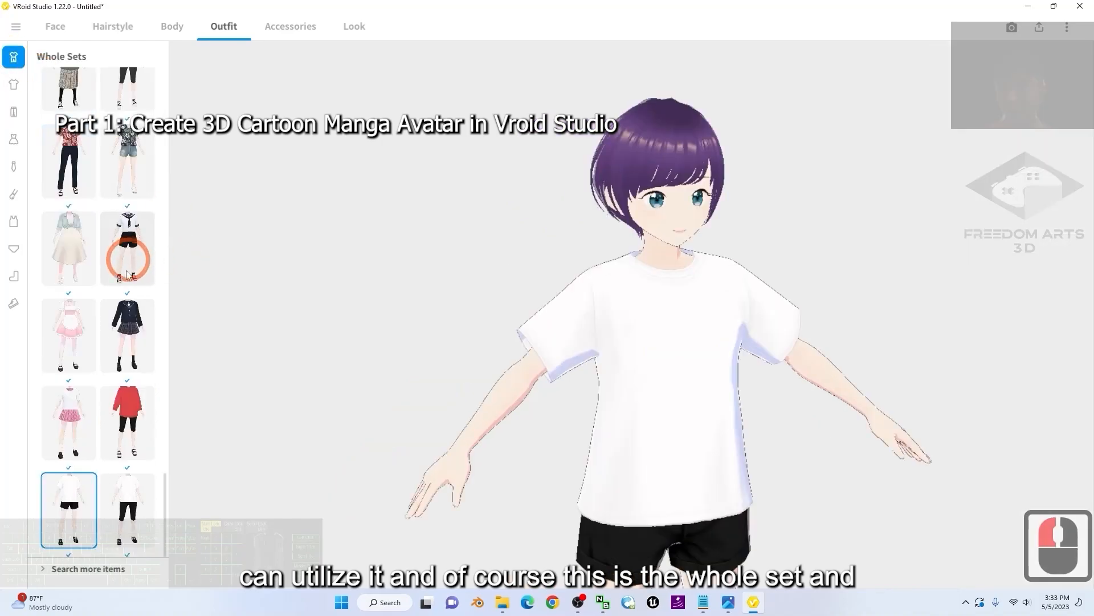
scroll(122, 308, "up", 15)
scroll(113, 345, "up", 20)
scroll(111, 347, "up", 6)
scroll(112, 347, "up", 4)
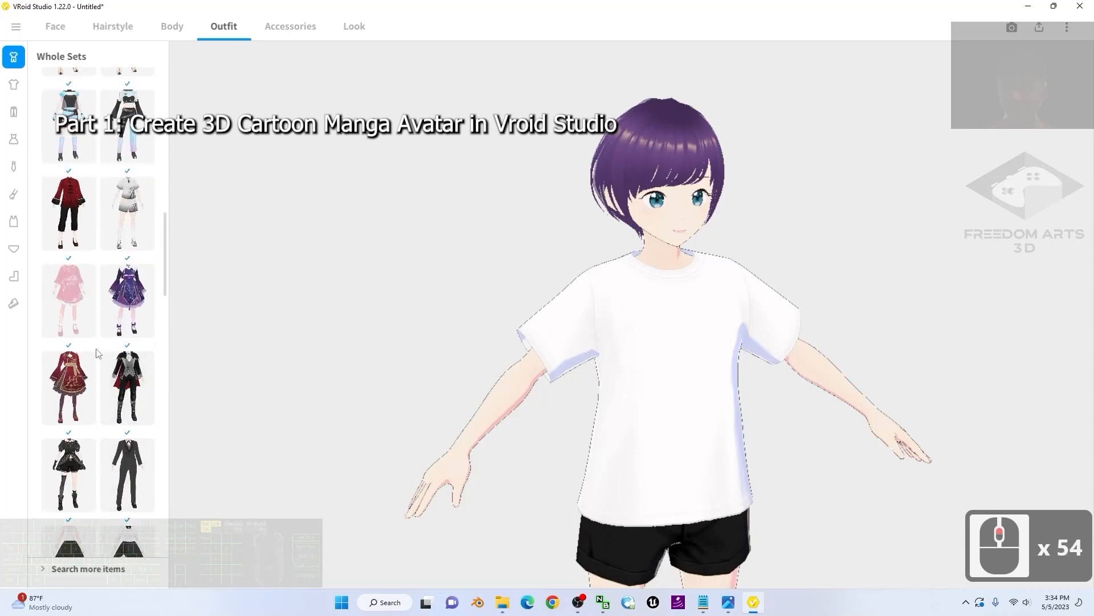
scroll(97, 353, "up", 4)
left_click(72, 407)
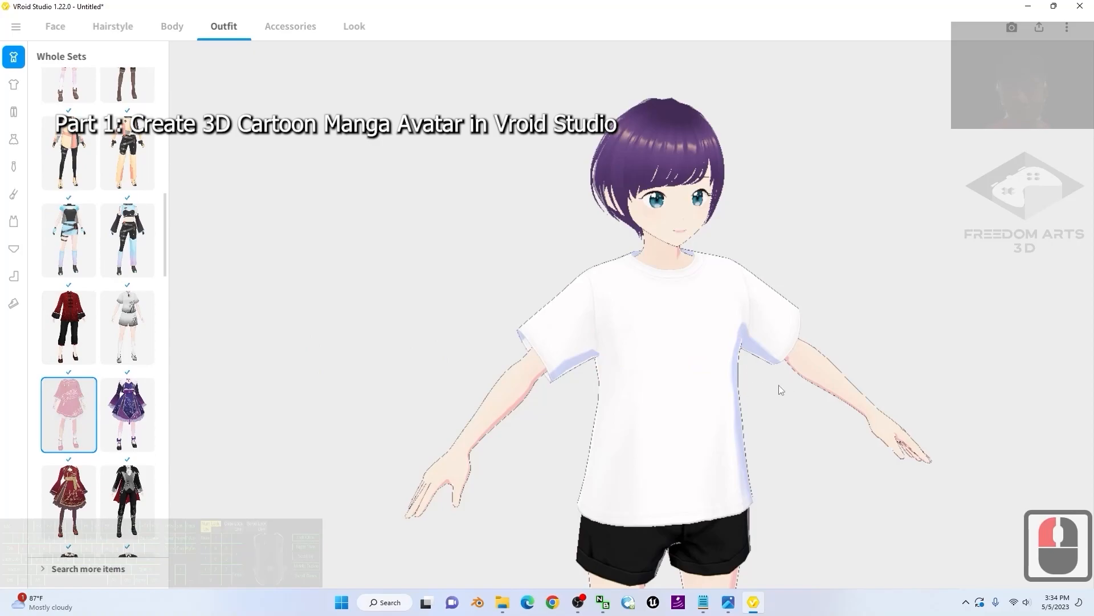
scroll(741, 383, "down", 15)
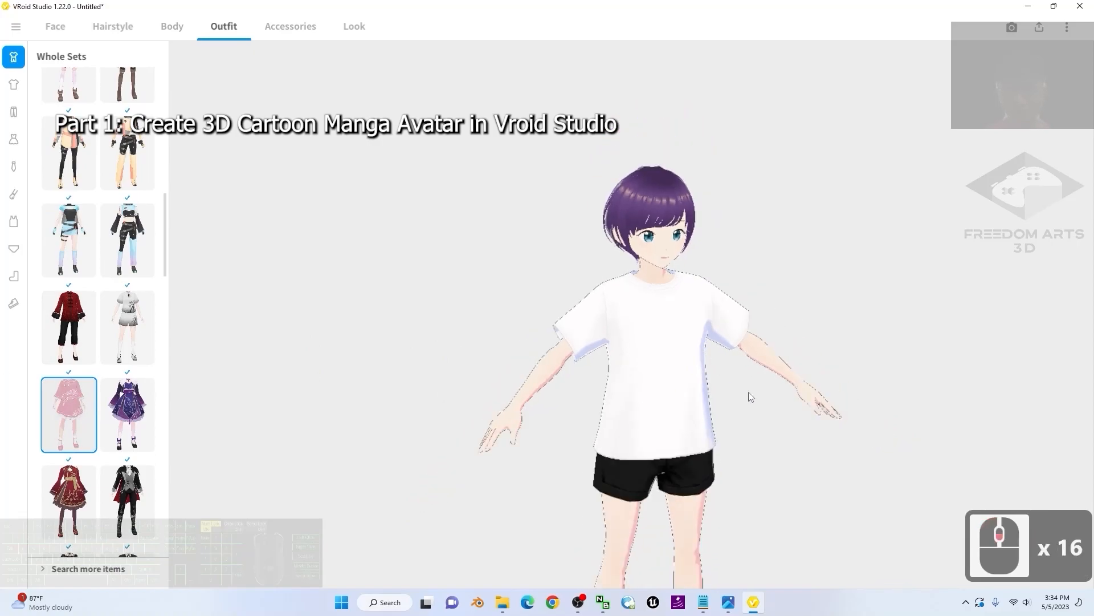
scroll(743, 387, "down", 3)
middle_click_drag(783, 418, 697, 273)
right_click_drag(714, 354, 690, 352)
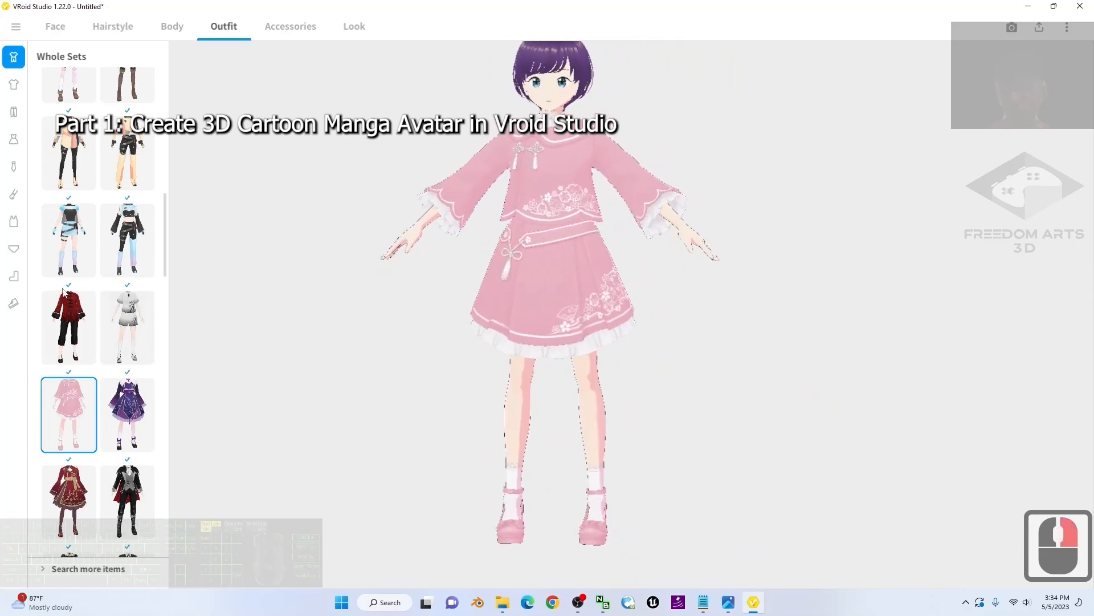
- Apply the whole outfit set with the yellow and brown chocolate-themed dress and brown lace-up boots to the avatar
scroll(69, 292, "down", 20)
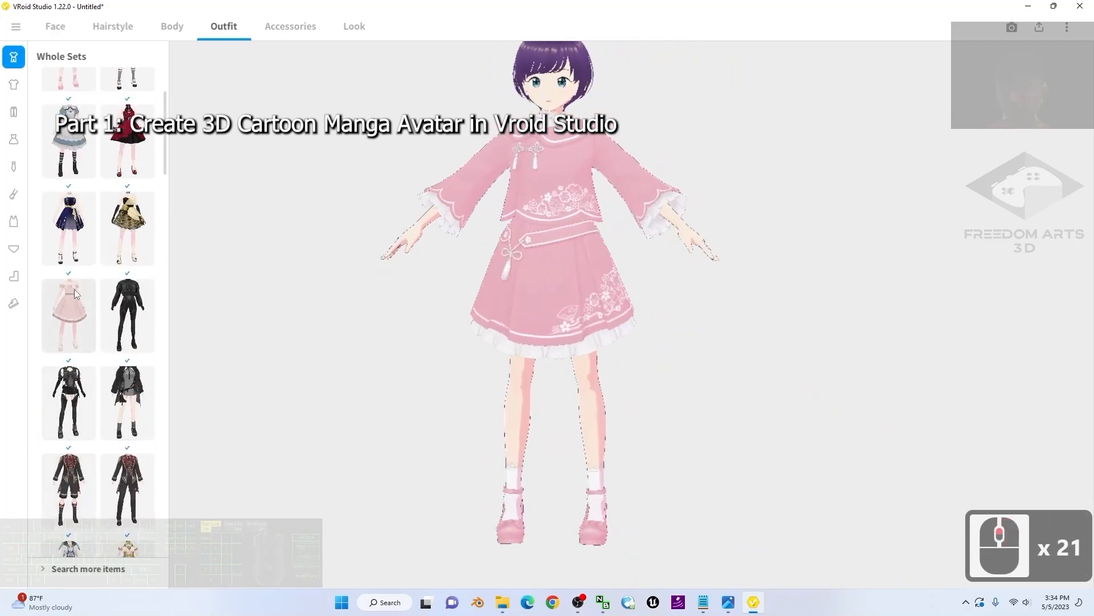
scroll(74, 290, "up", 11)
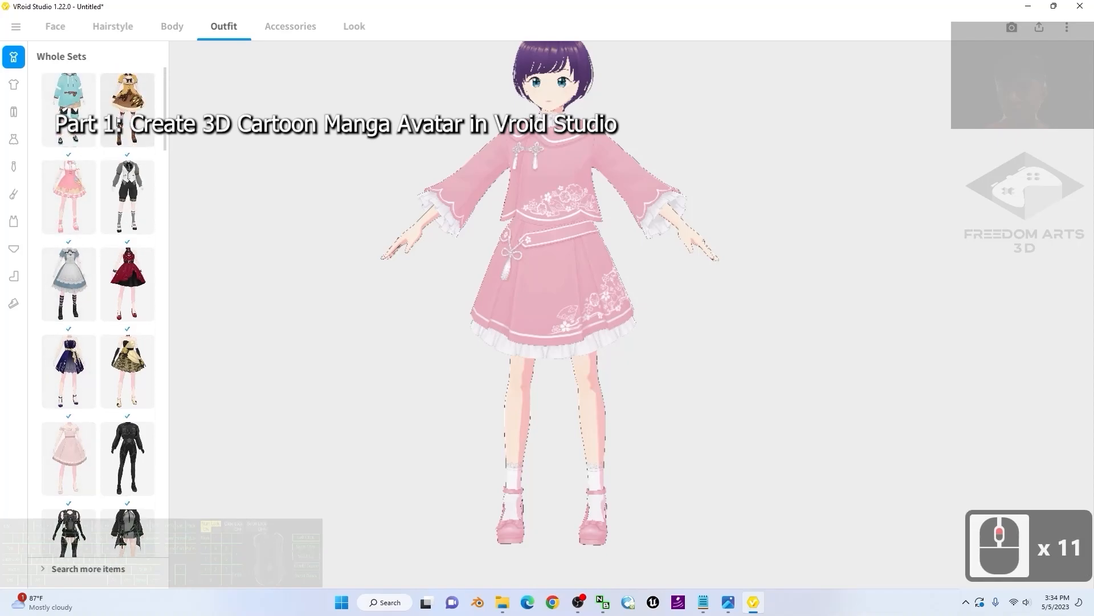
left_click(127, 110)
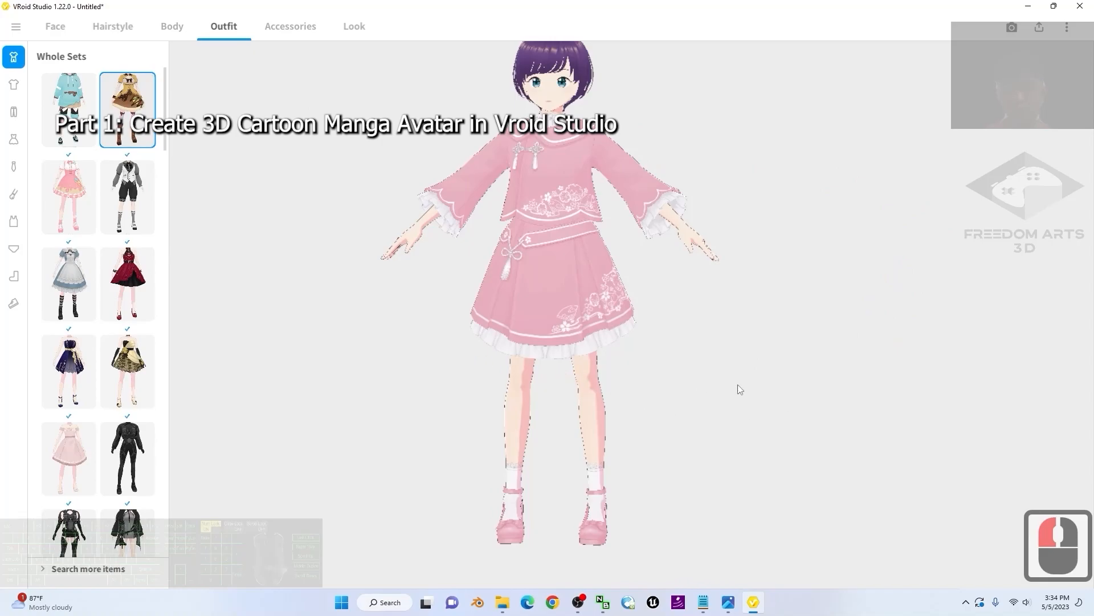
scroll(506, 346, "up", 7)
right_click_drag(641, 363, 672, 365)
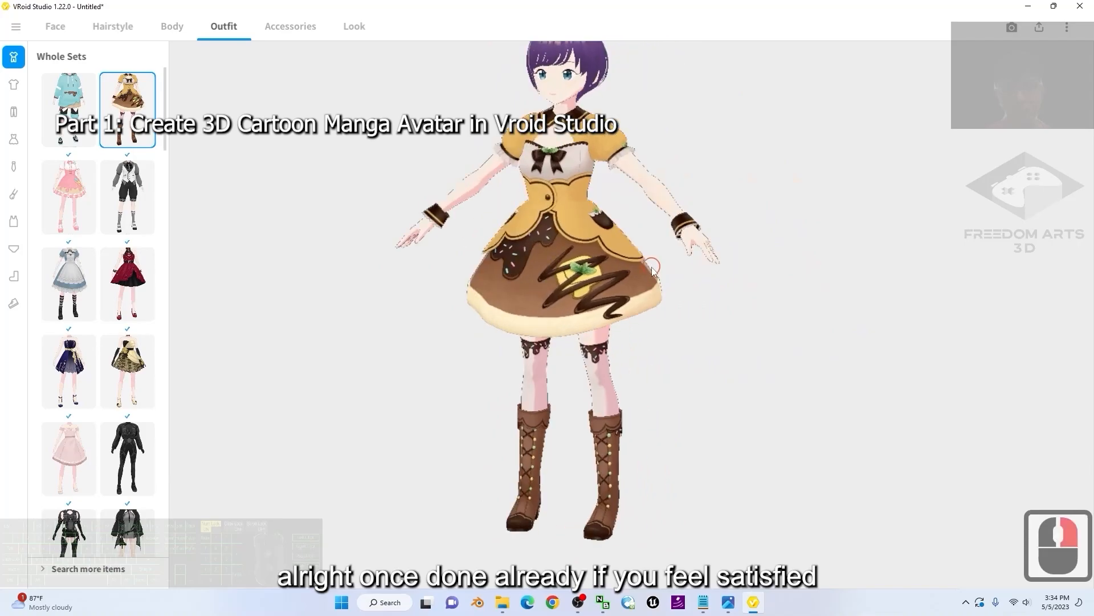
middle_click_drag(653, 262, 669, 369)
scroll(670, 372, "up", 8)
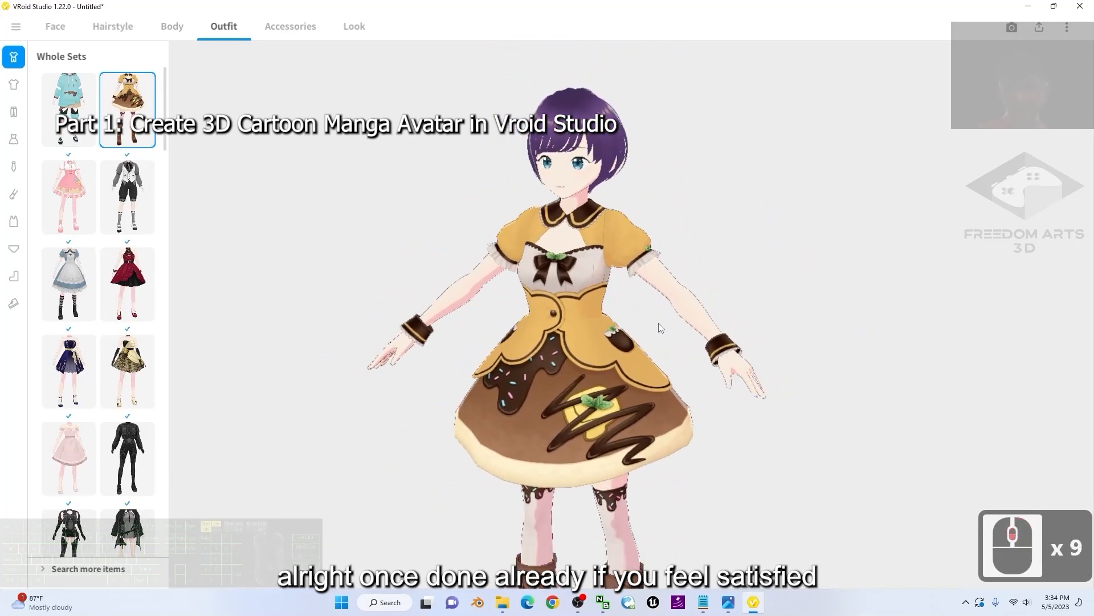
scroll(624, 332, "down", 14)
middle_click_drag(627, 348, 630, 278)
scroll(593, 310, "down", 4)
- Restore the VRoid Studio window to a smaller size to uncover the desktop, and create a new folder there
left_click_drag(355, 4, 686, 64)
right_click(32, 249)
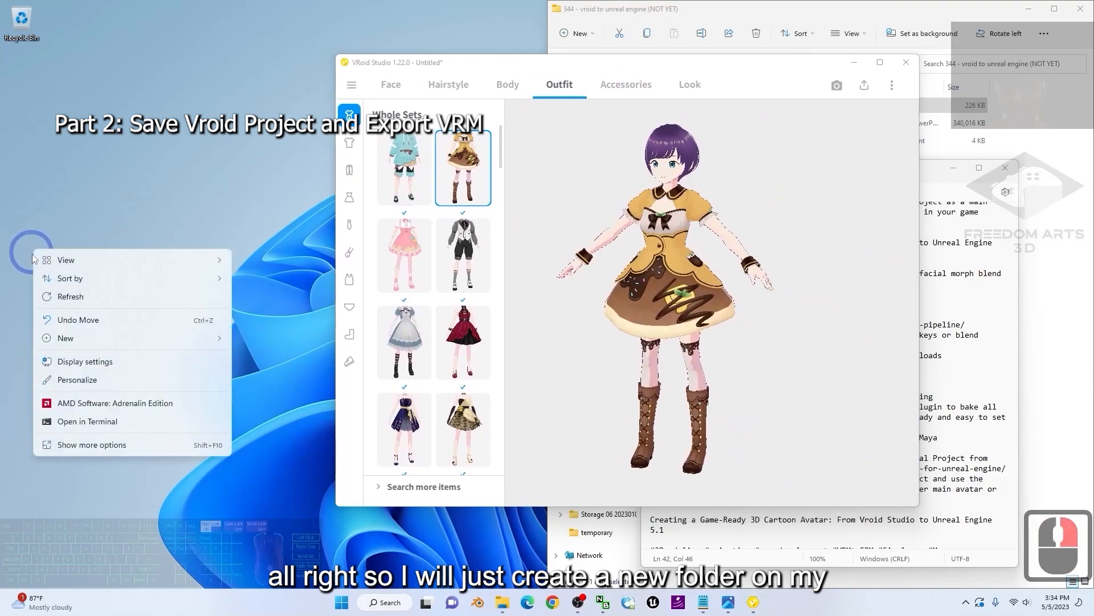
mouse_move(80, 340)
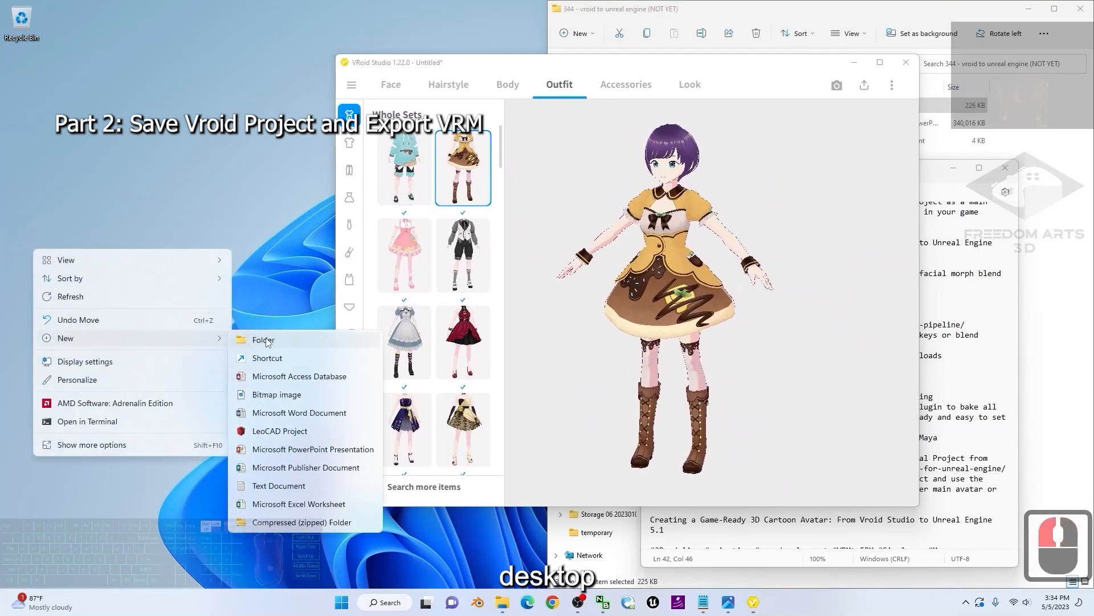
left_click(265, 339)
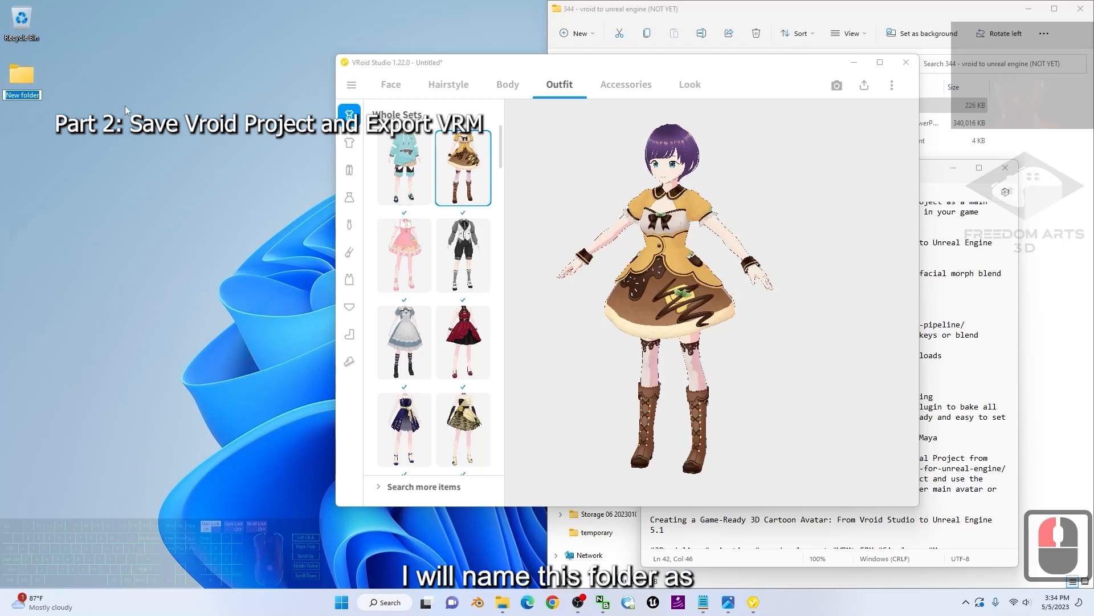
type("Vroid")
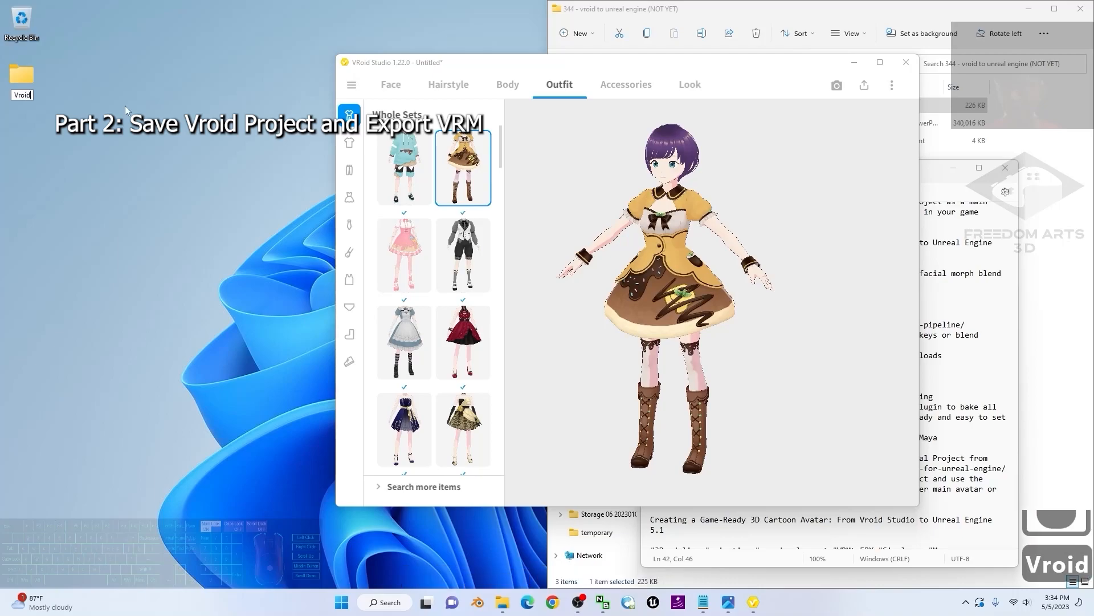
key("BackSpace")
key("BackSpace")
key("BackSpace")
key("BackSpace")
key("BackSpace")
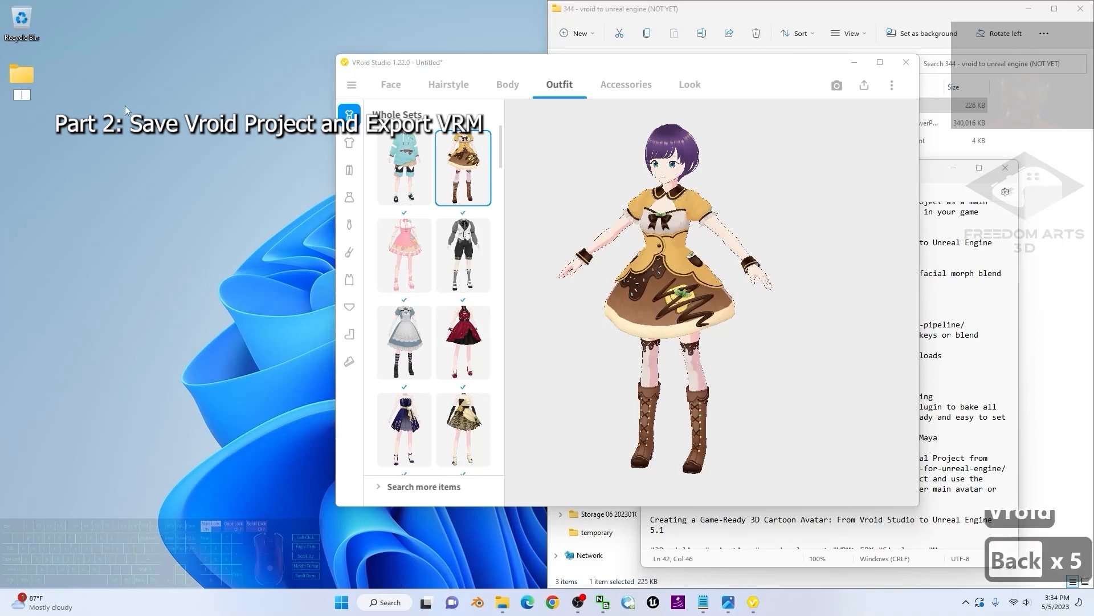
- Name the new desktop folder model01, open it, and place its window beside the VRoid Studio window
type("model01")
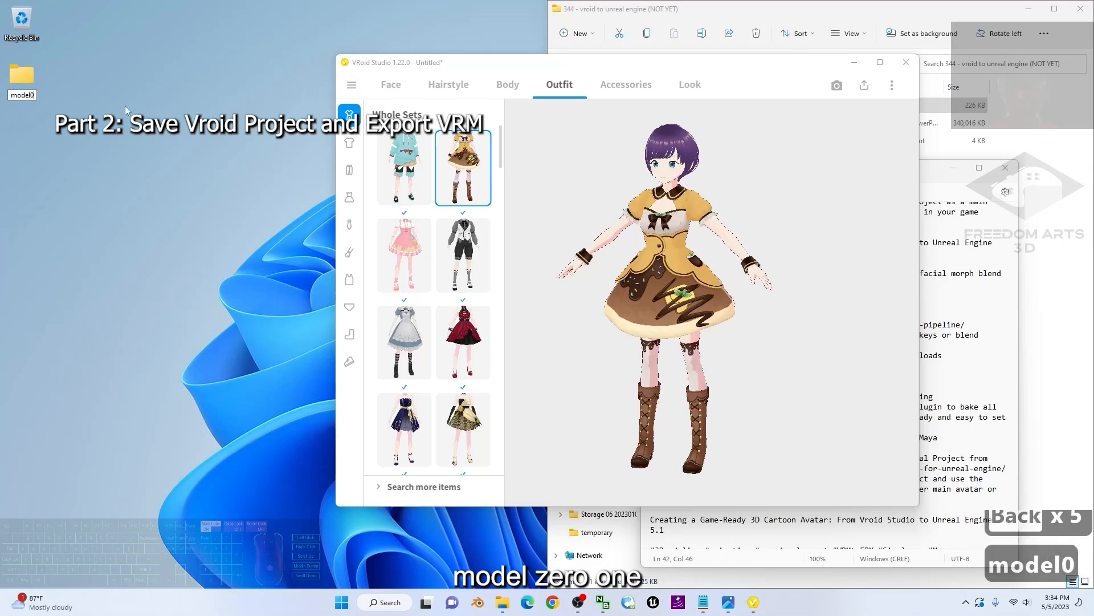
key("Return")
key("Return")
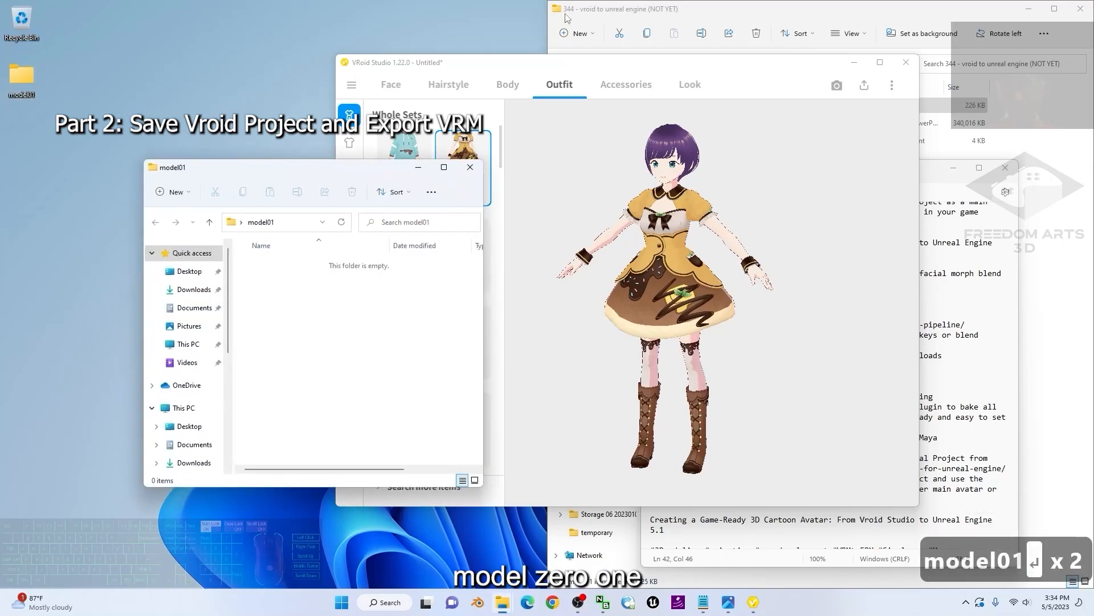
left_click_drag(367, 177, 297, 157)
left_click_drag(528, 58, 532, 59)
- Save the VRoid project as model01.vroid in the model01 folder on the desktop
left_click(358, 86)
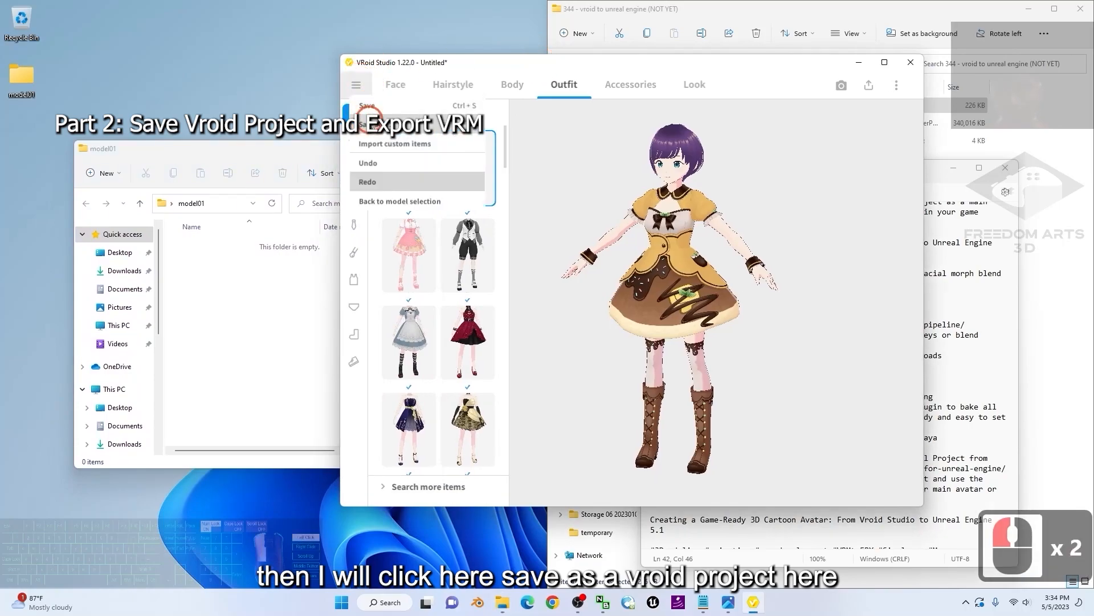
left_click(368, 118)
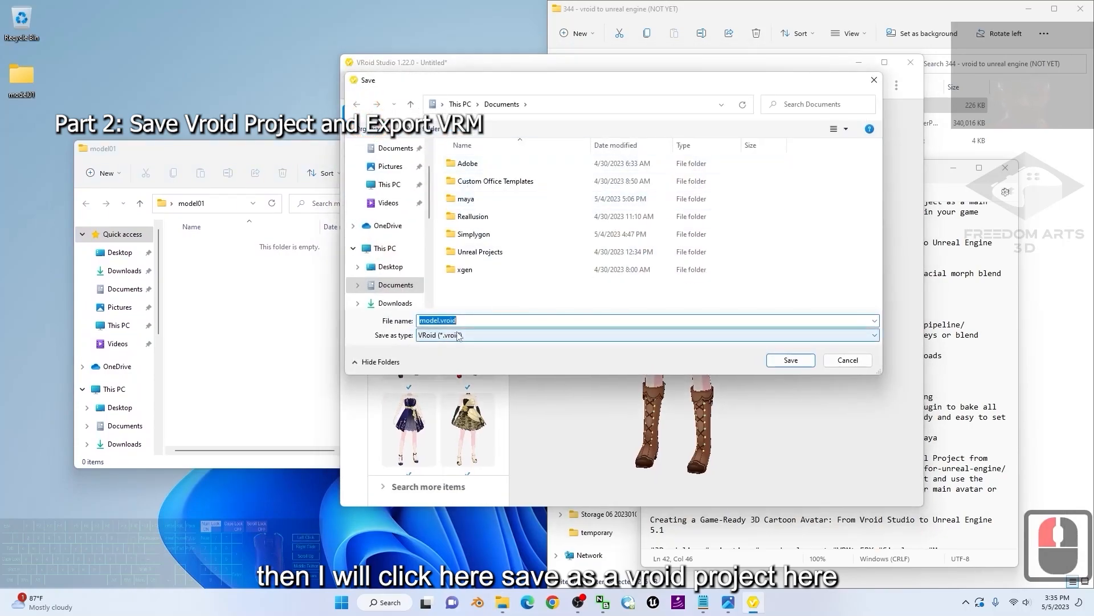
left_click(436, 319)
type("01")
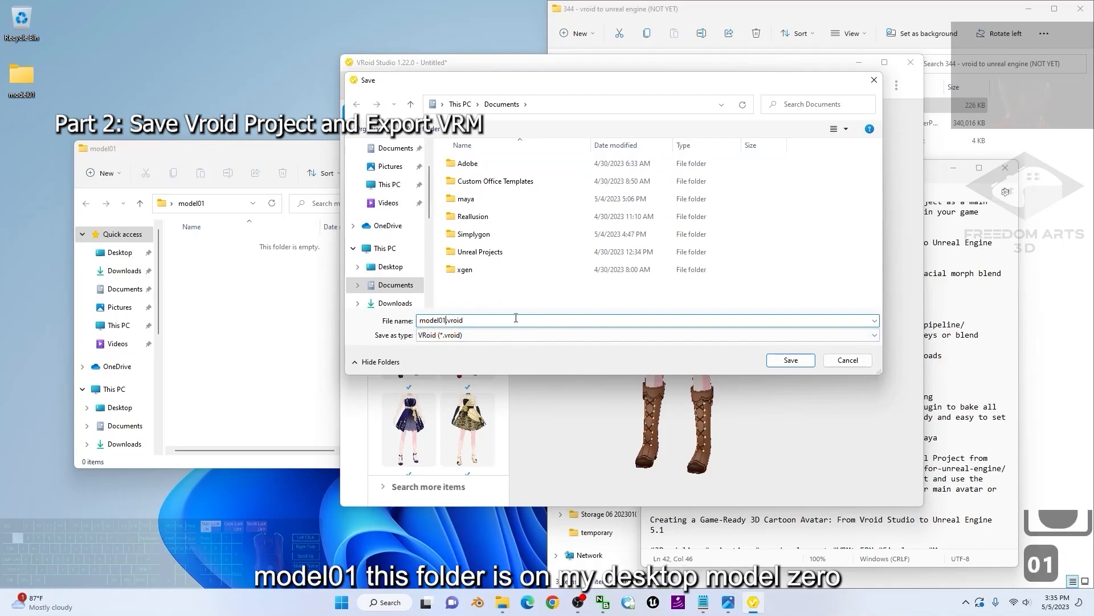
left_click(391, 266)
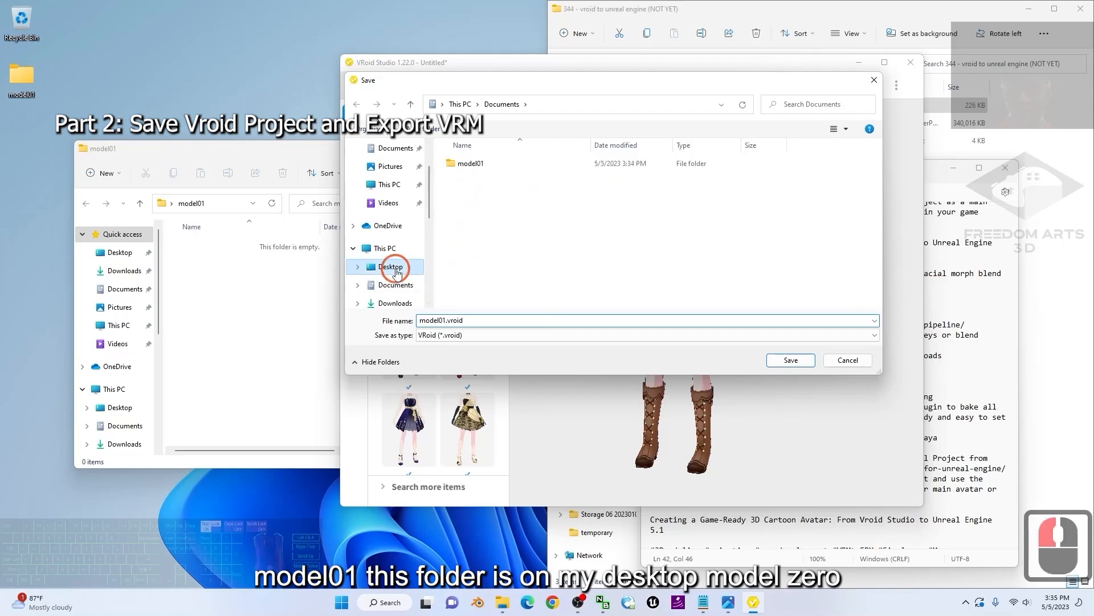
left_click(485, 169)
double_click(485, 169)
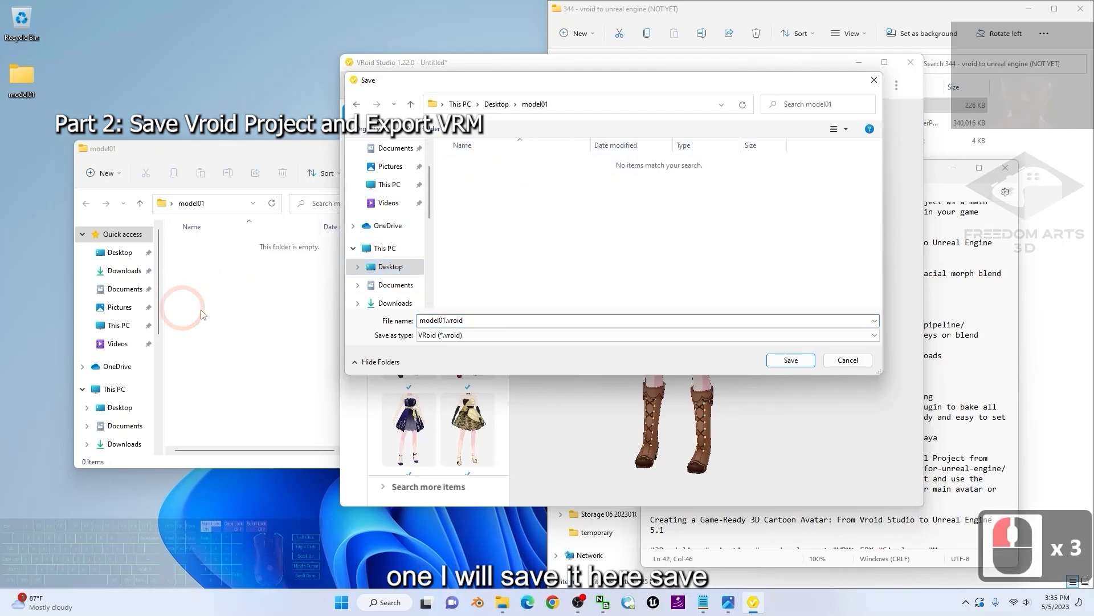
left_click(798, 359)
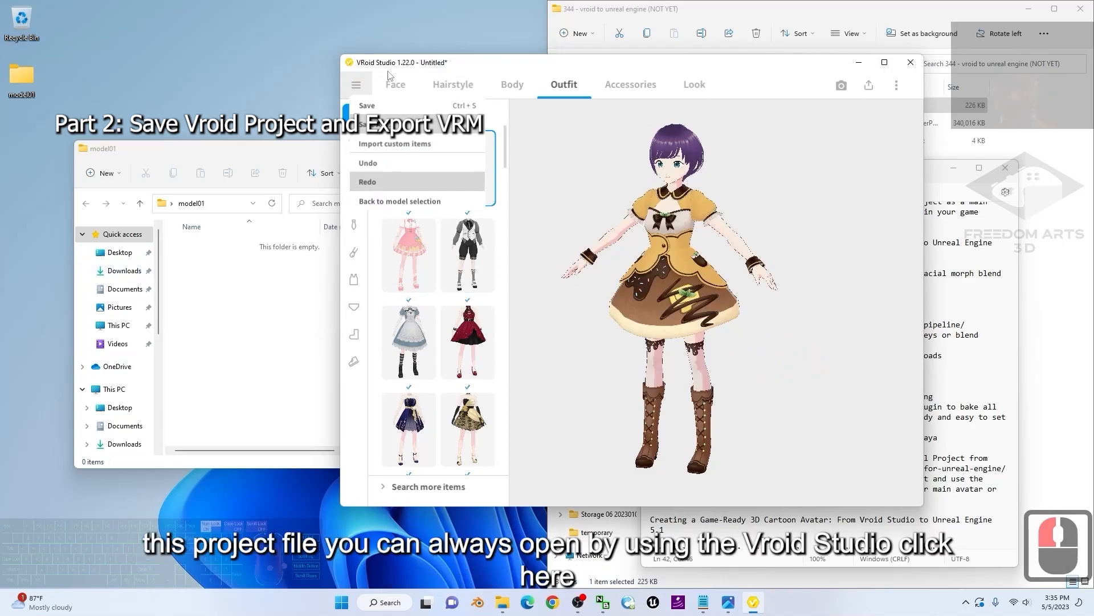
- Return to the model selection and reopen the saved project model01.vroid from the model01 folder
left_click(357, 84)
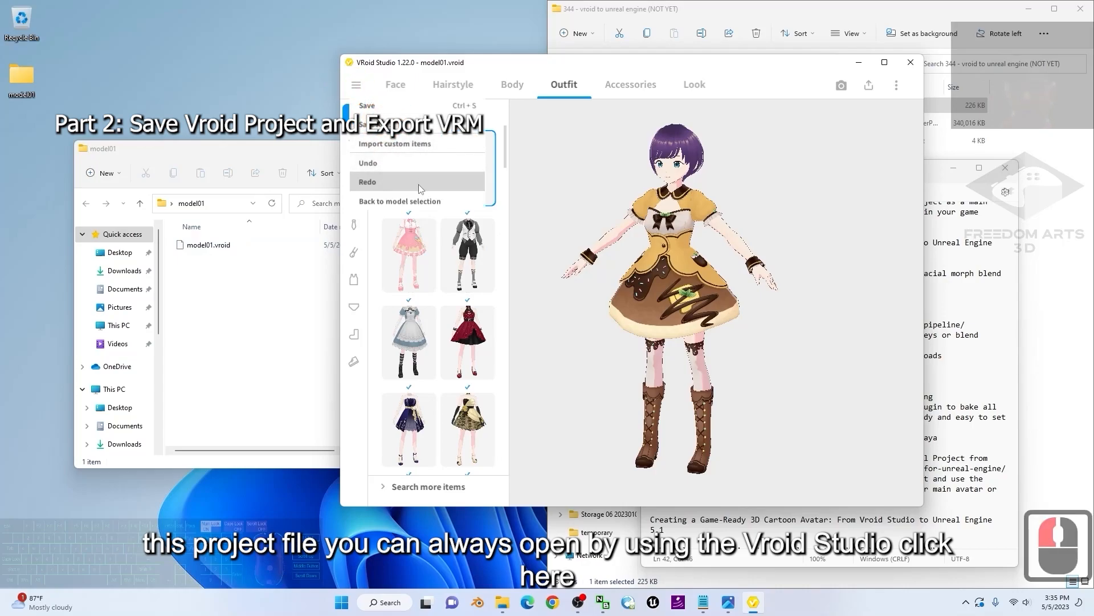
left_click(410, 201)
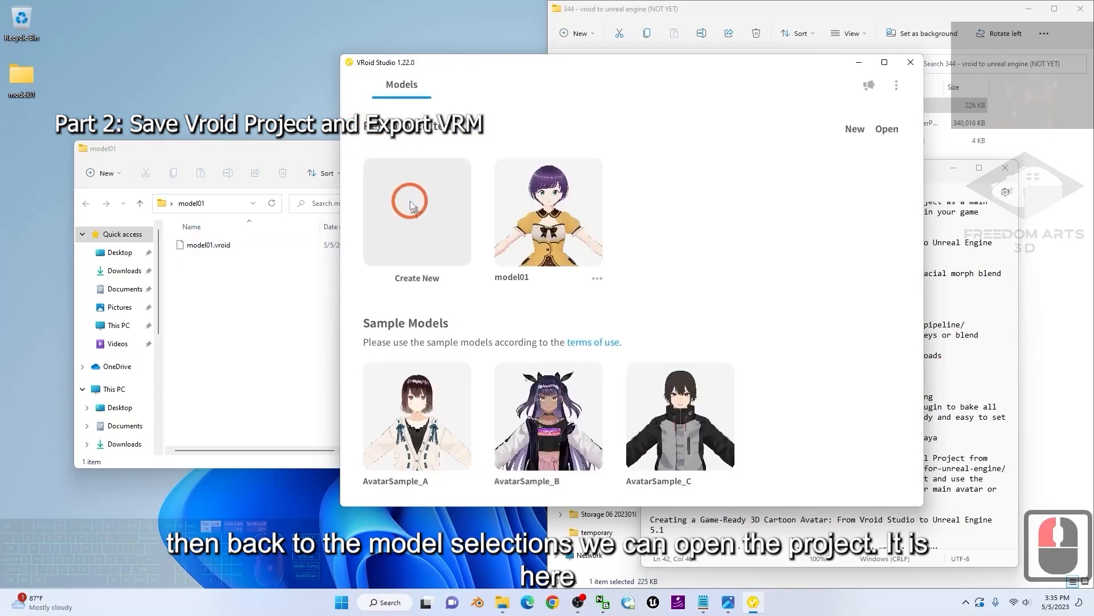
left_click(887, 129)
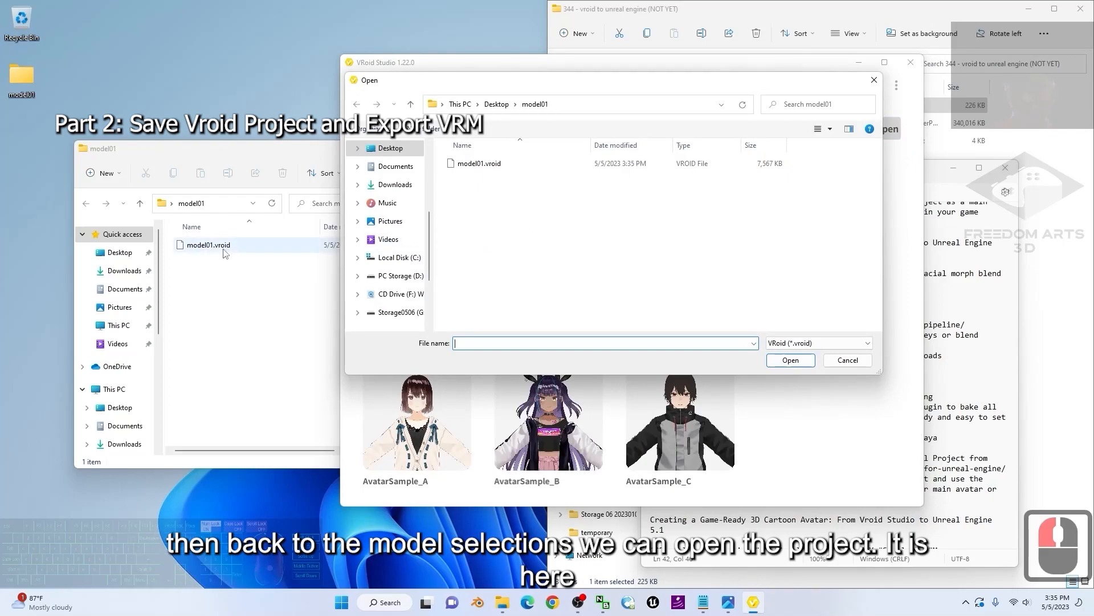
left_click(224, 251)
double_click(479, 163)
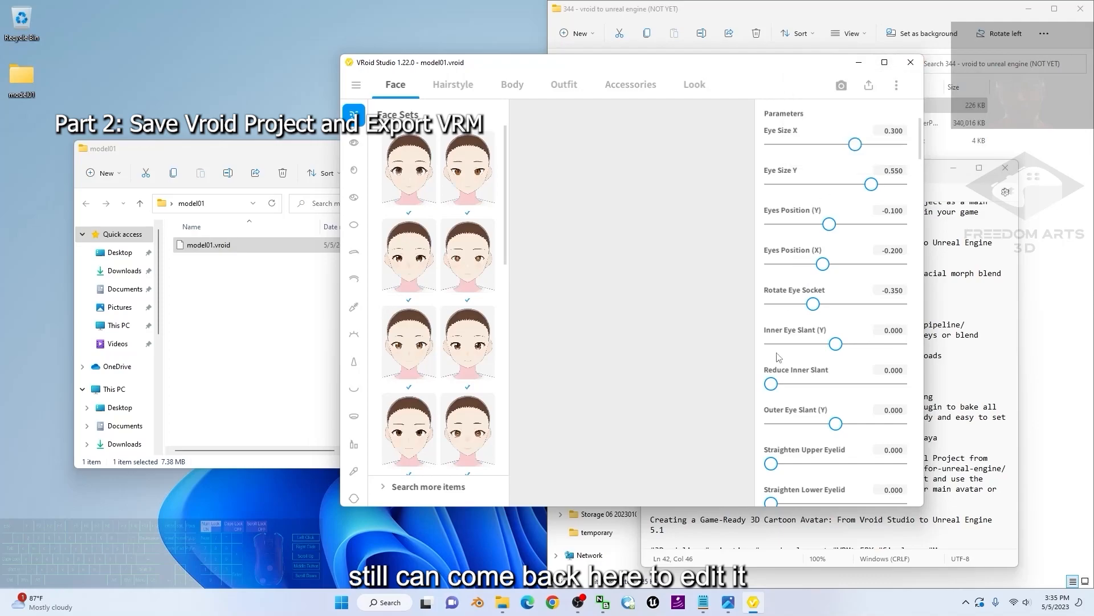
- Rearrange the VRoid Studio and notes windows, highlight the VRM export instruction in the notes, and bring the model01 folder to the front
left_click_drag(744, 66, 472, 67)
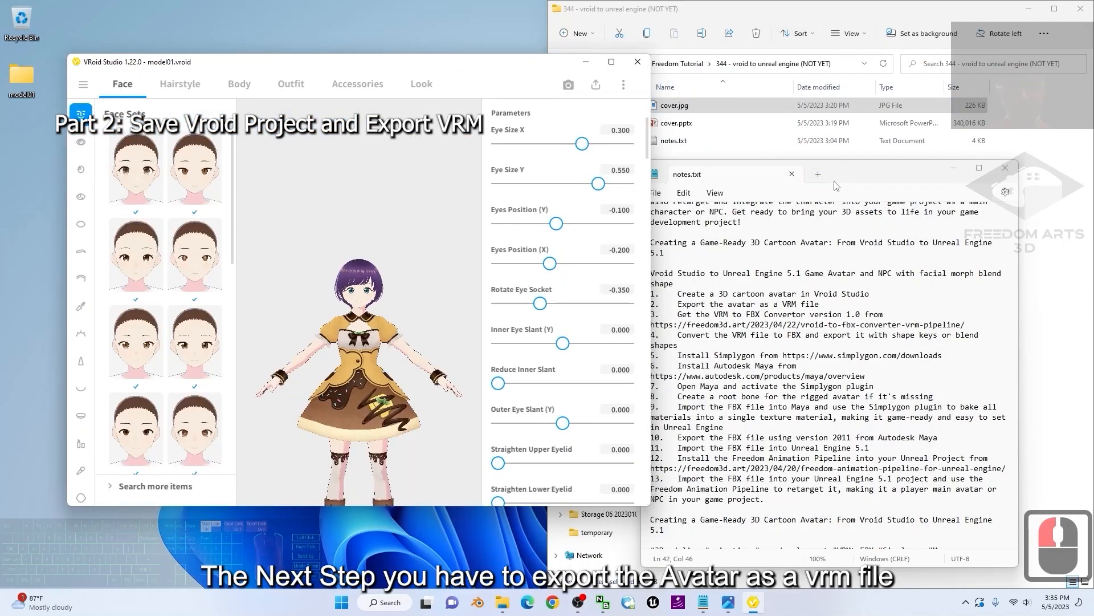
left_click_drag(848, 177, 890, 164)
left_click_drag(756, 291, 848, 291)
left_click_drag(490, 68, 676, 85)
left_click(197, 277)
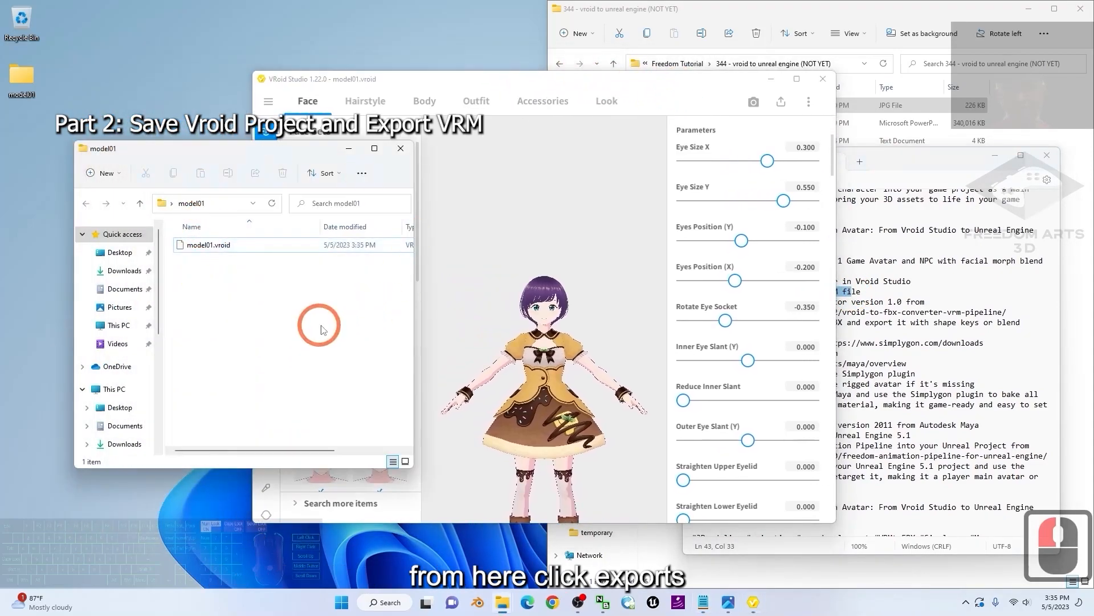
- Start exporting the avatar as VRM, and minimize the tutorial folder and notes windows to leave VRoid Studio beside the model01 folder
left_click(781, 104)
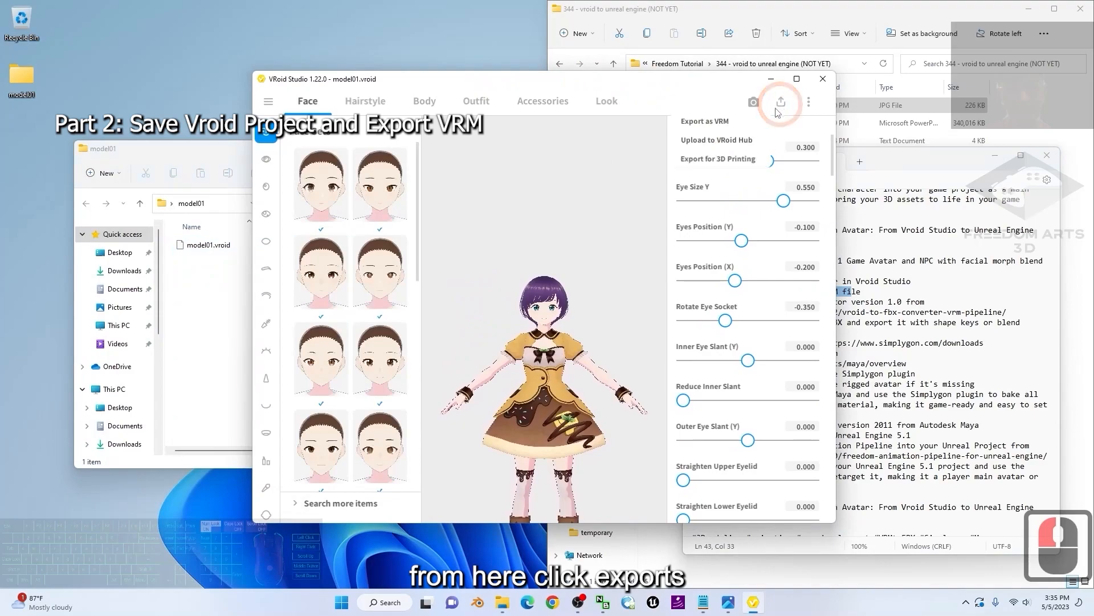
left_click(716, 124)
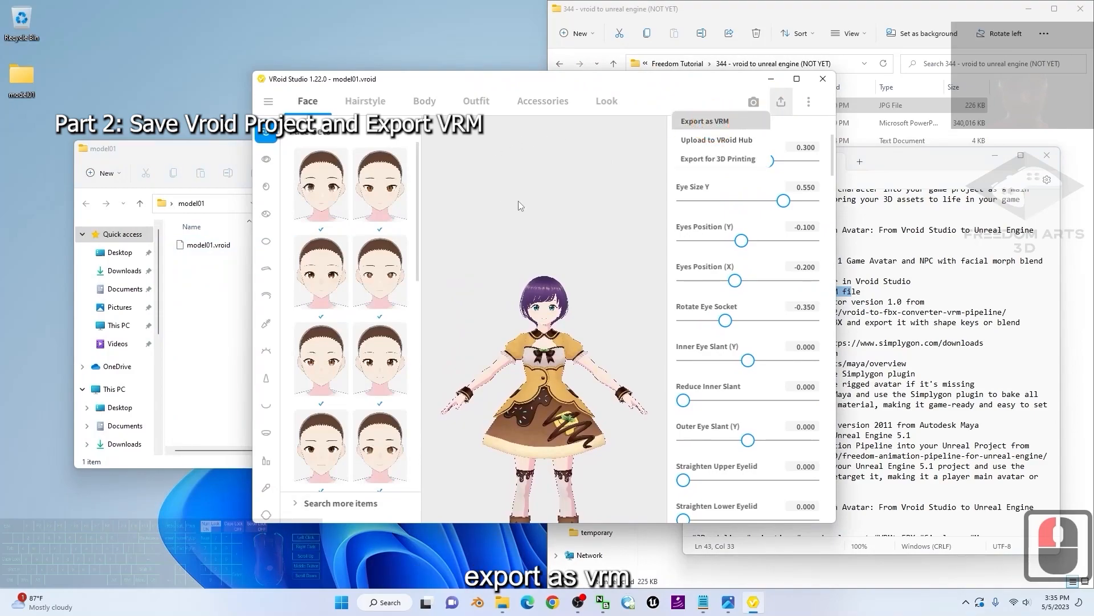
left_click(1030, 9)
left_click(995, 152)
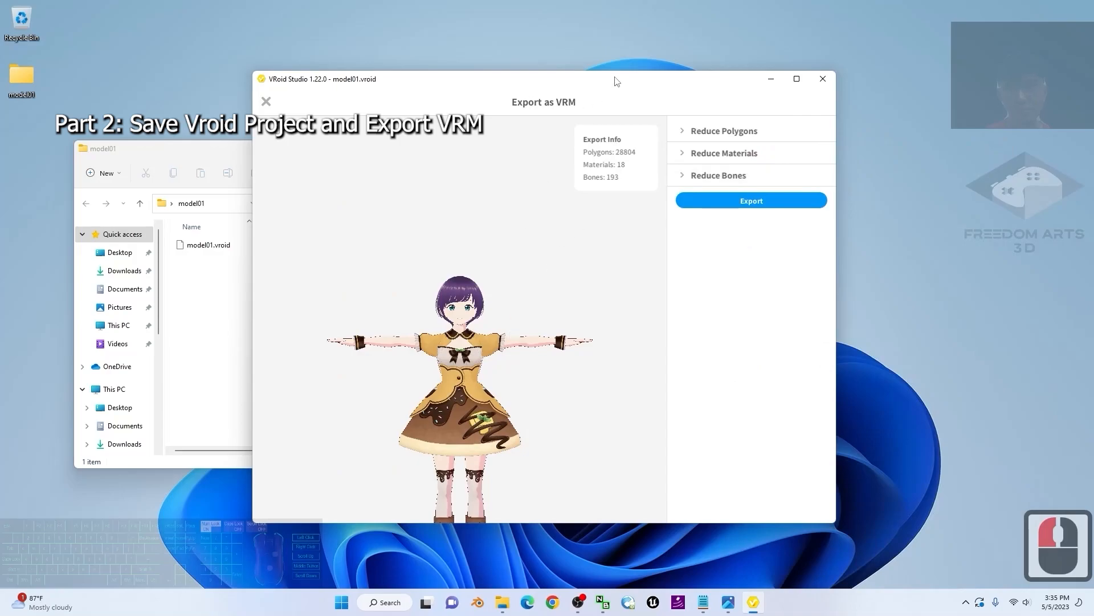
left_click_drag(616, 81, 687, 81)
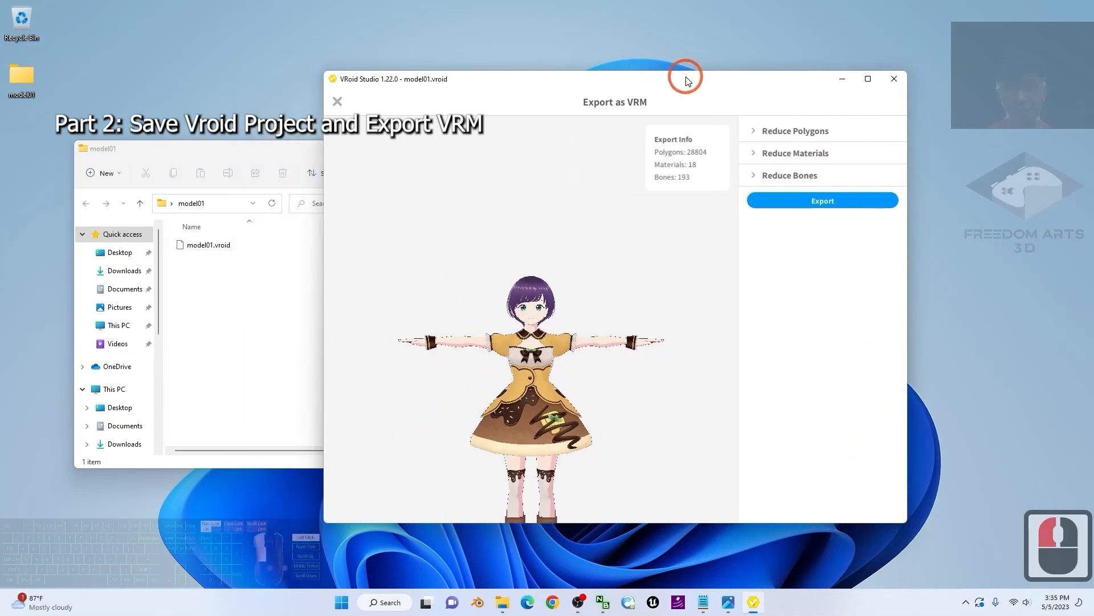
- Open the VRM settings for the export and enter the title model01 and the creator Freedom Arts 3D
left_click(830, 203)
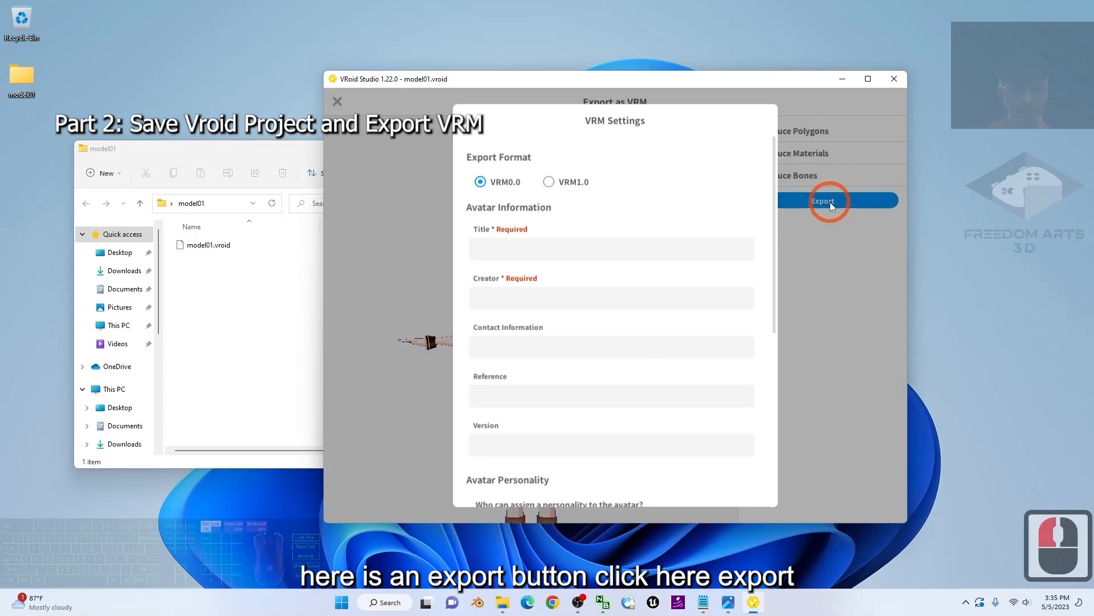
left_click(491, 251)
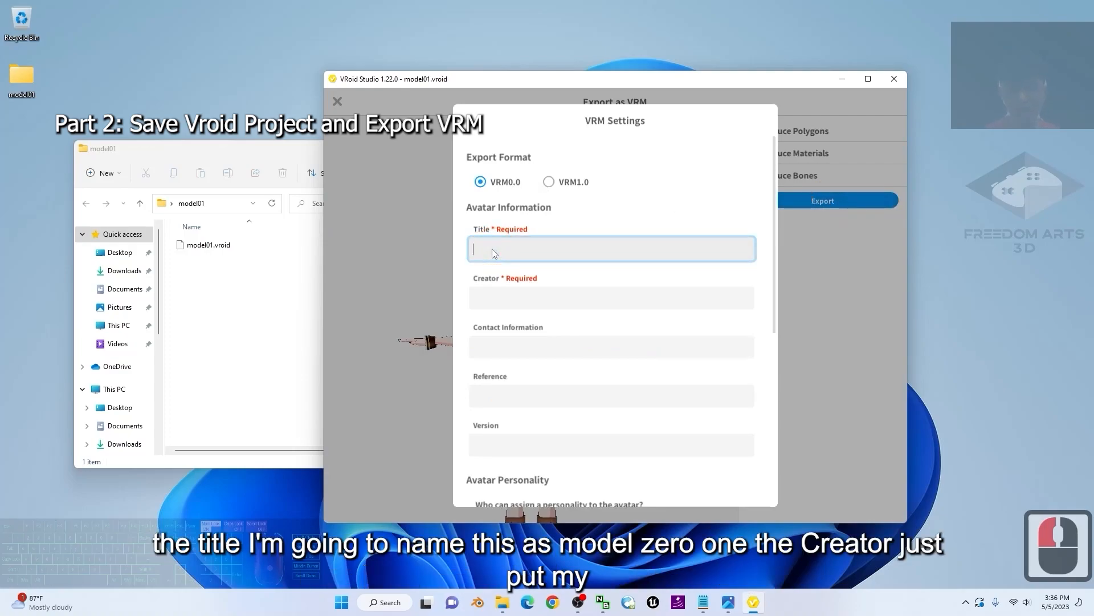
type("model01")
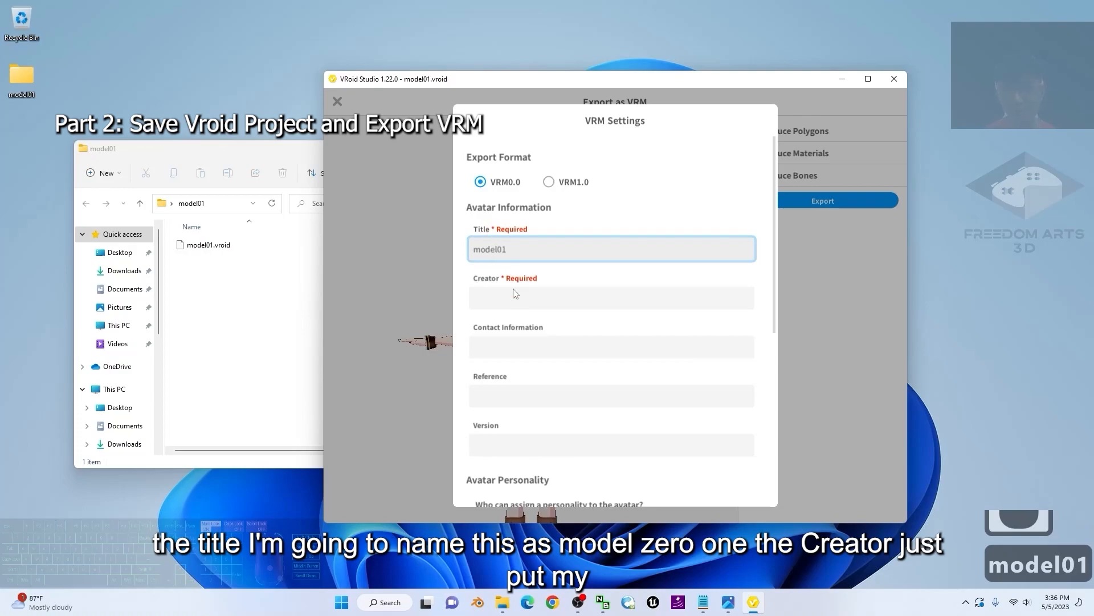
left_click(513, 301)
type("A")
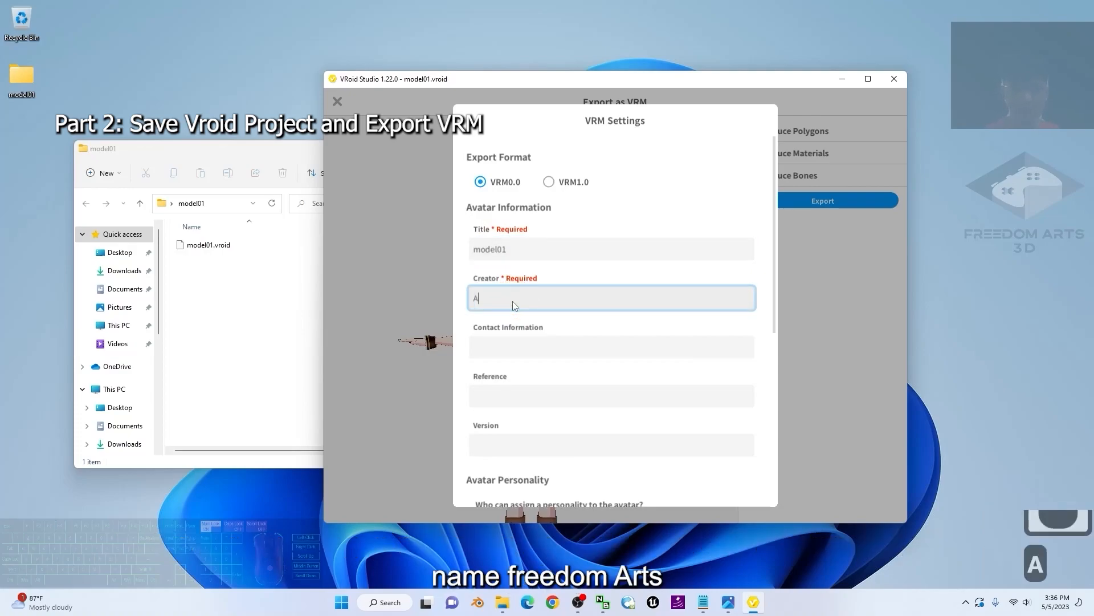
key("BackSpace")
type("Freedom a")
key("BackSpace")
key("BackSpace")
type("Arts 3D")
scroll(627, 342, "down", 15)
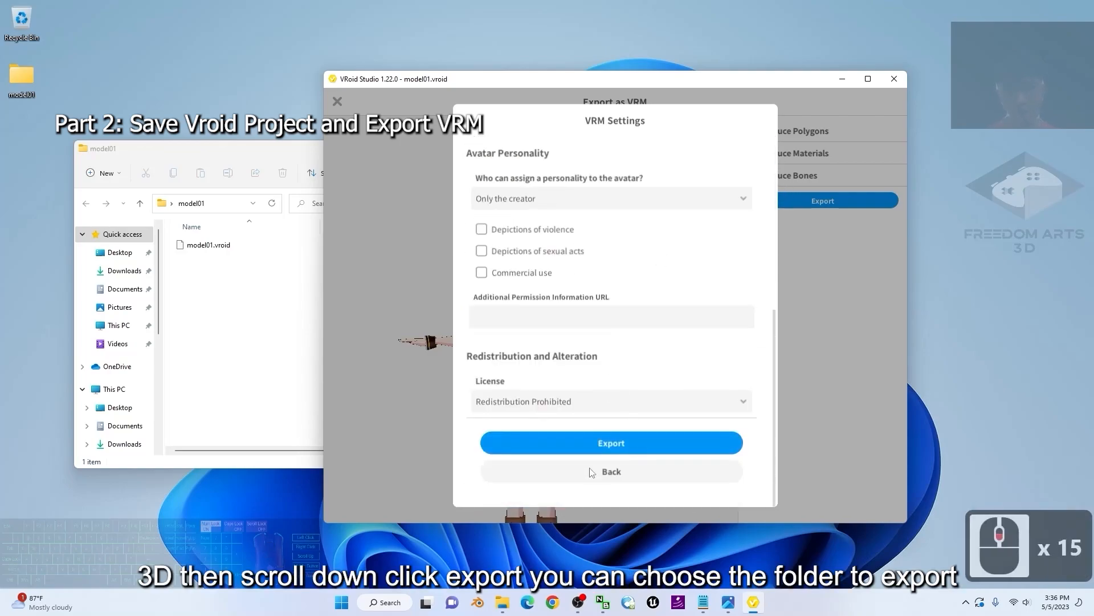
- Export the avatar as model01.vrm into the model01 folder on the desktop
left_click(611, 443)
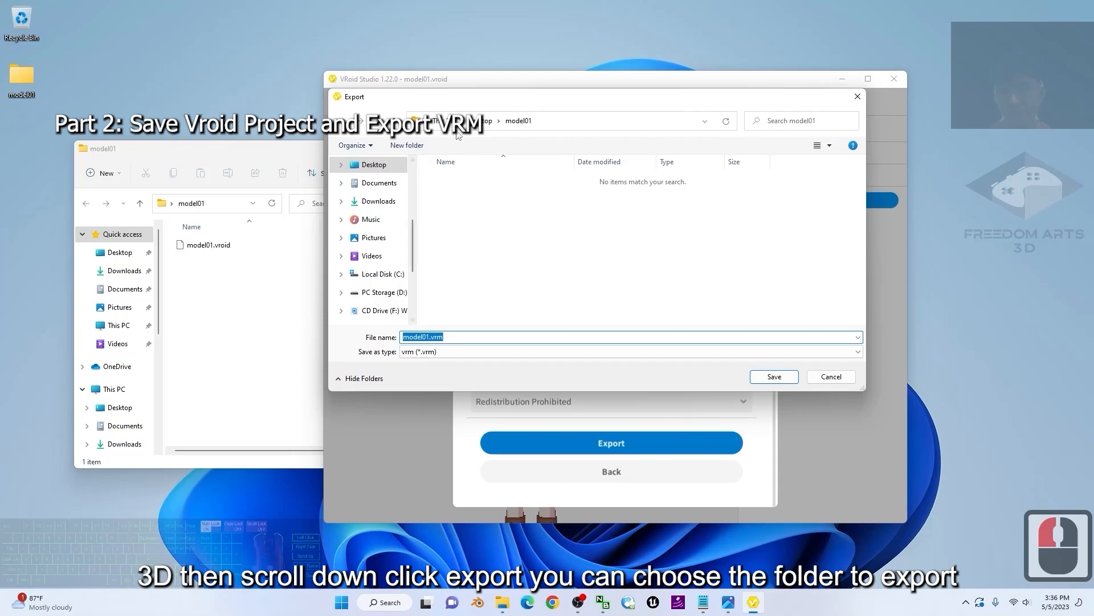
left_click(260, 169)
left_click(557, 98)
left_click(787, 380)
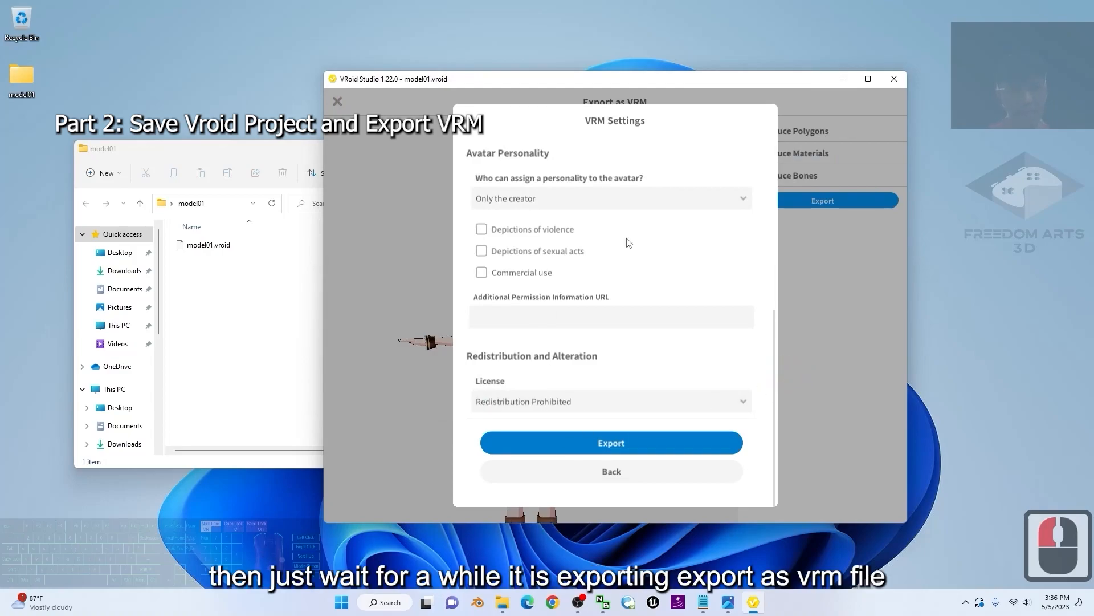
left_click(618, 443)
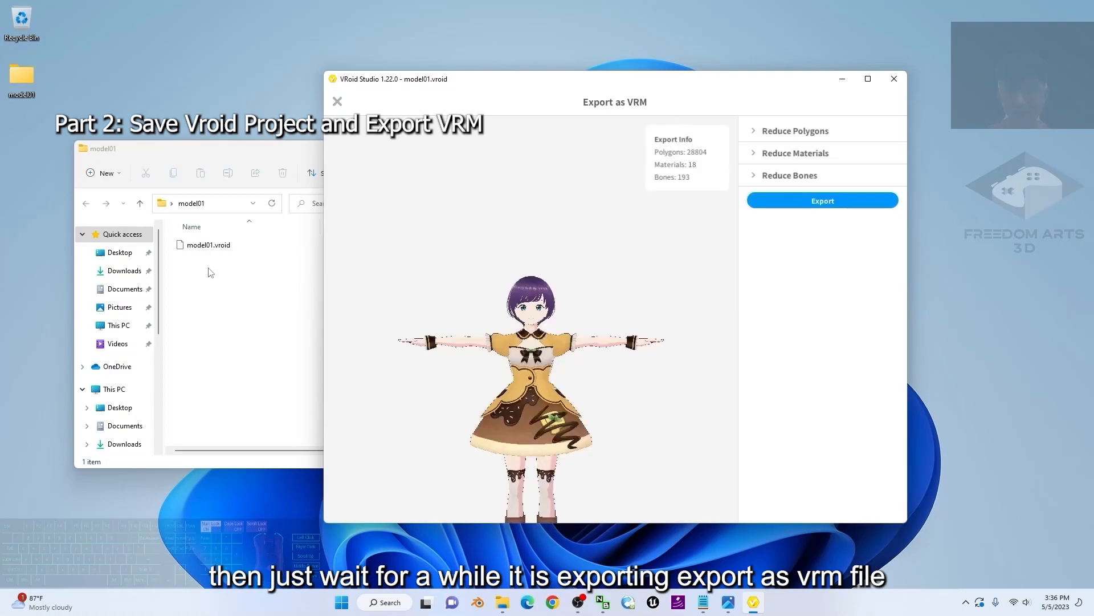
- Select the exported model01.vrm in its folder, and close VRoid Studio after bringing the notes back up
left_click(219, 250)
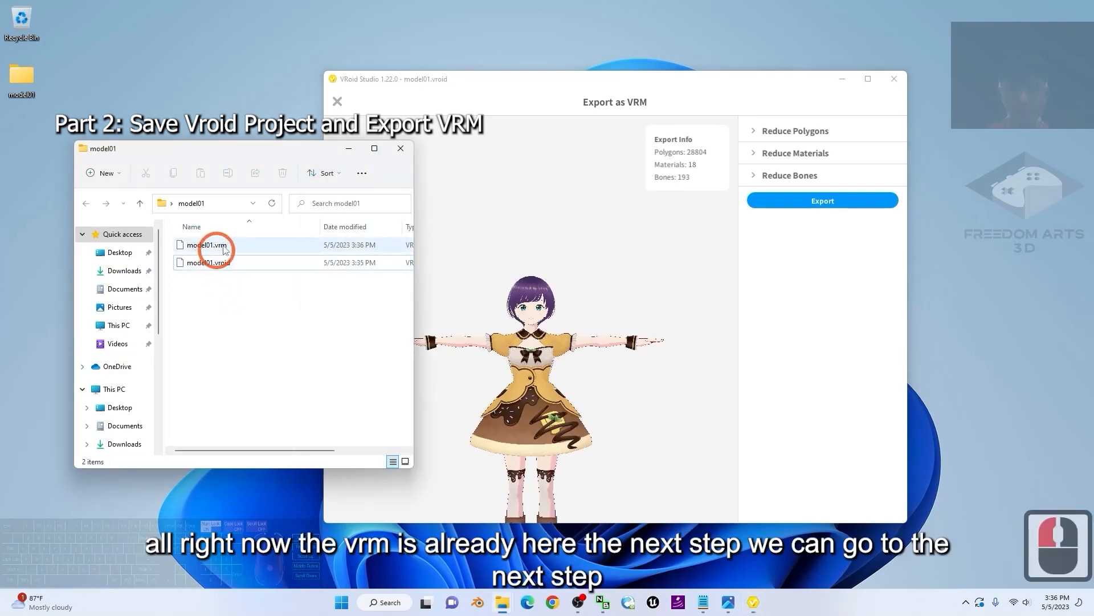
left_click(219, 251)
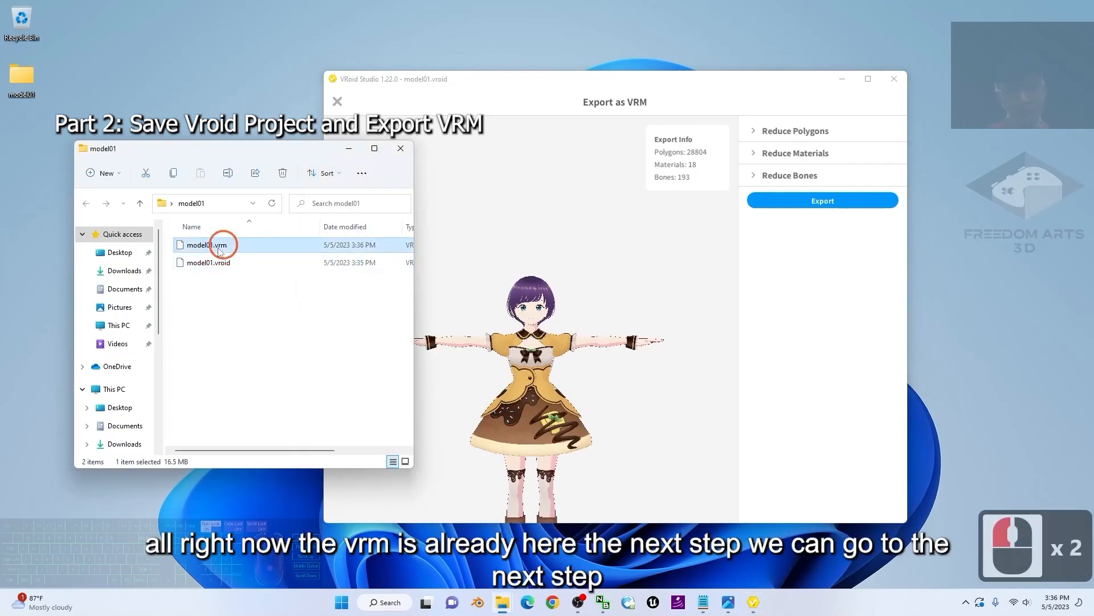
left_click(703, 603)
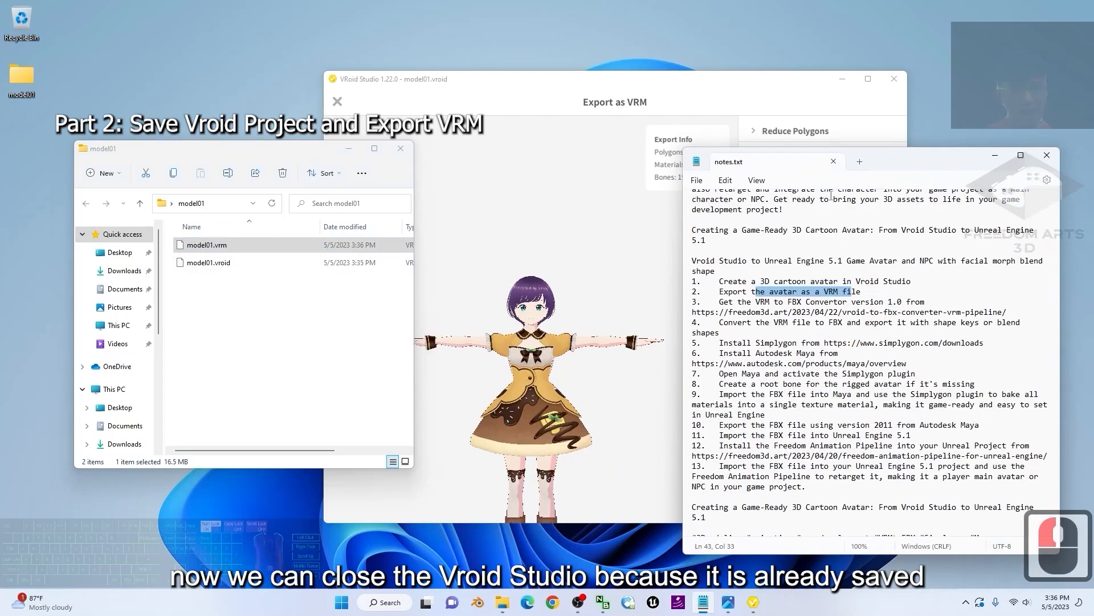
left_click_drag(741, 85, 680, 89)
left_click(834, 81)
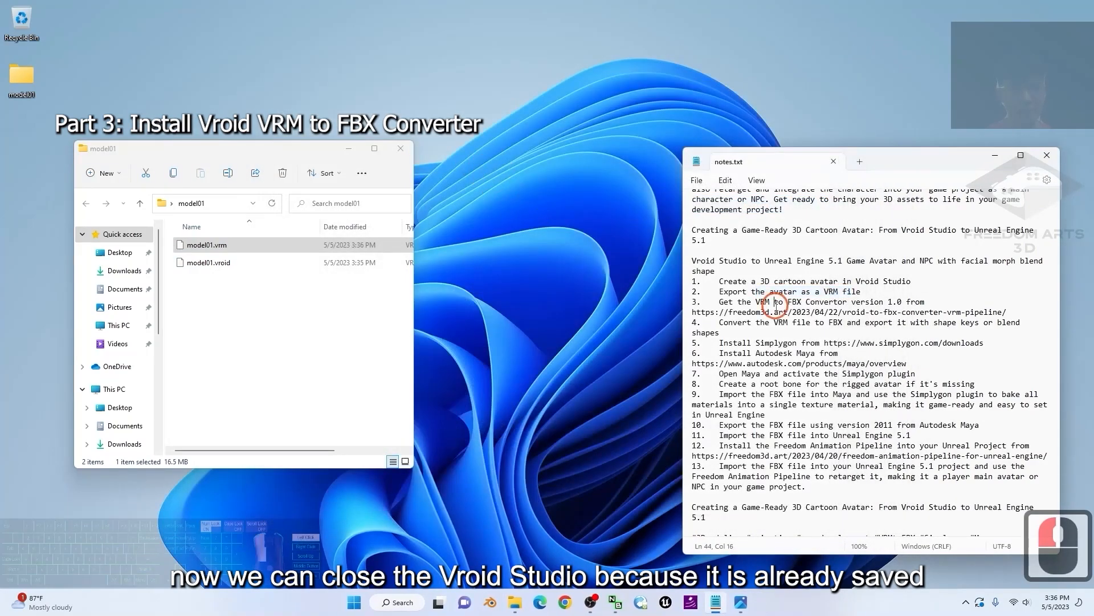
- Highlight the VRM to FBX Convertor version 1.0 instruction and its web address in the notes
left_click(751, 306)
left_click_drag(755, 306, 871, 297)
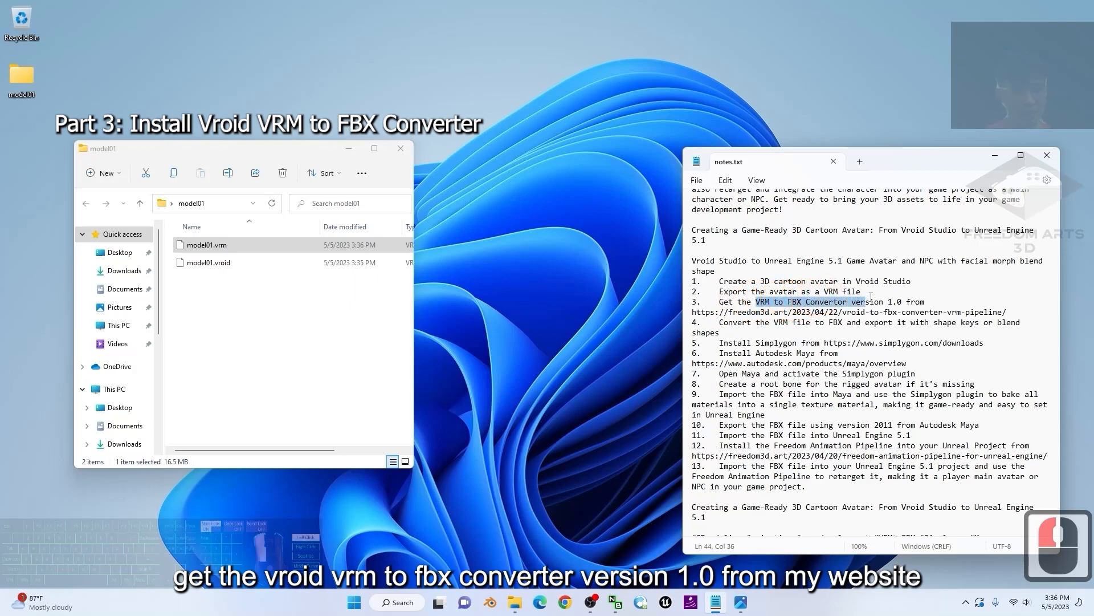
left_click(902, 311)
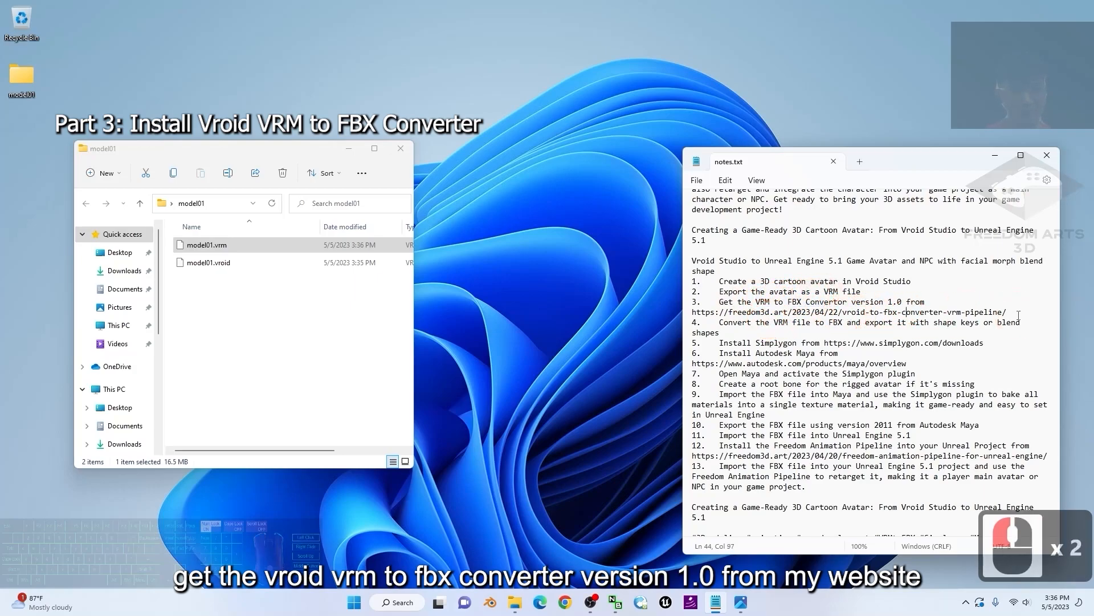
left_click_drag(1013, 312, 759, 312)
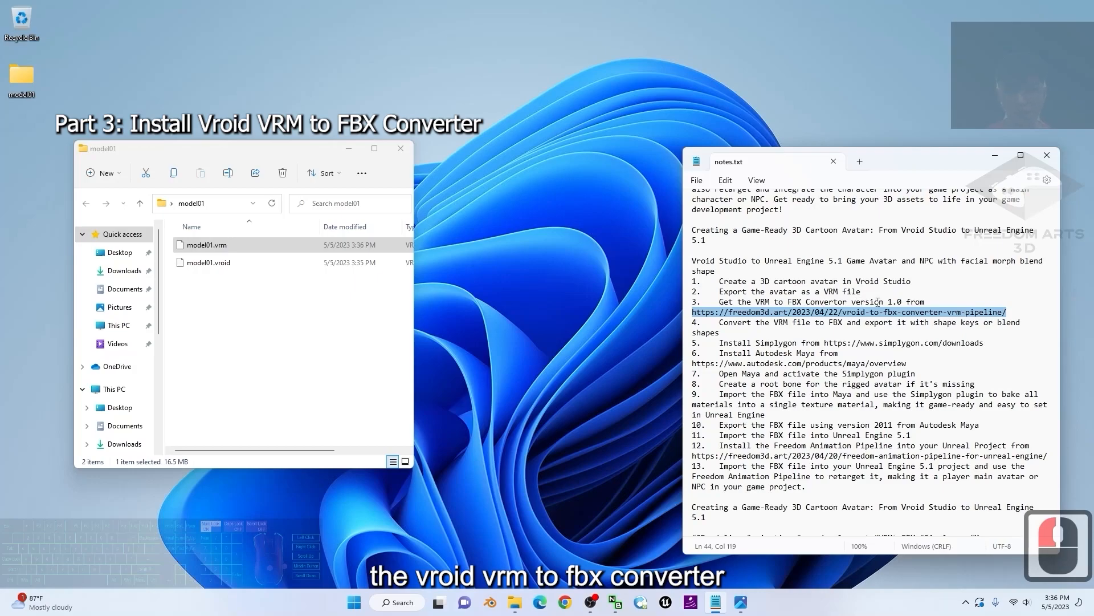
- Switch to the 3D Toolkit folder window, move it aside, and select the Vroid to FBX Converter V1.0 folder
mouse_move(507, 596)
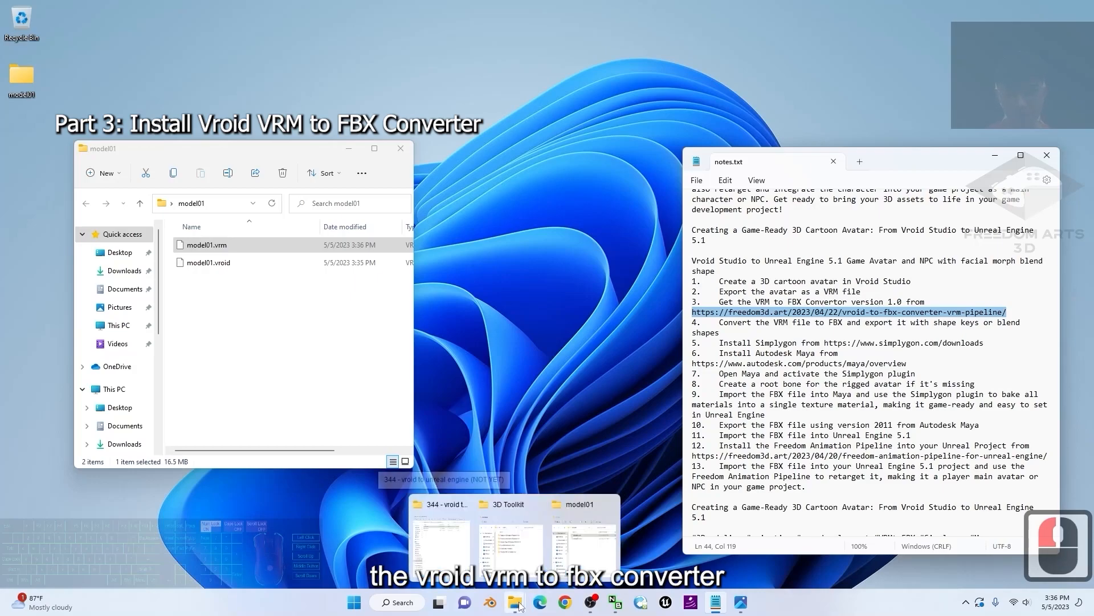
left_click(518, 570)
left_click_drag(332, 154, 229, 108)
left_click(163, 297)
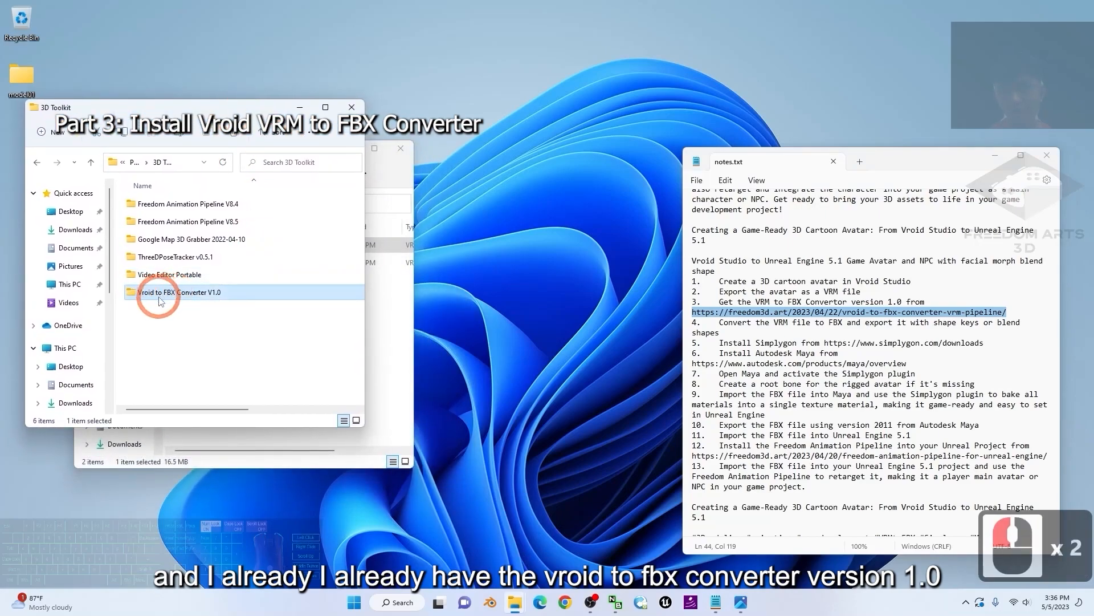
- Open the Vroid to FBX Converter V1.0 folder and place the model01 folder window beside it
double_click(202, 293)
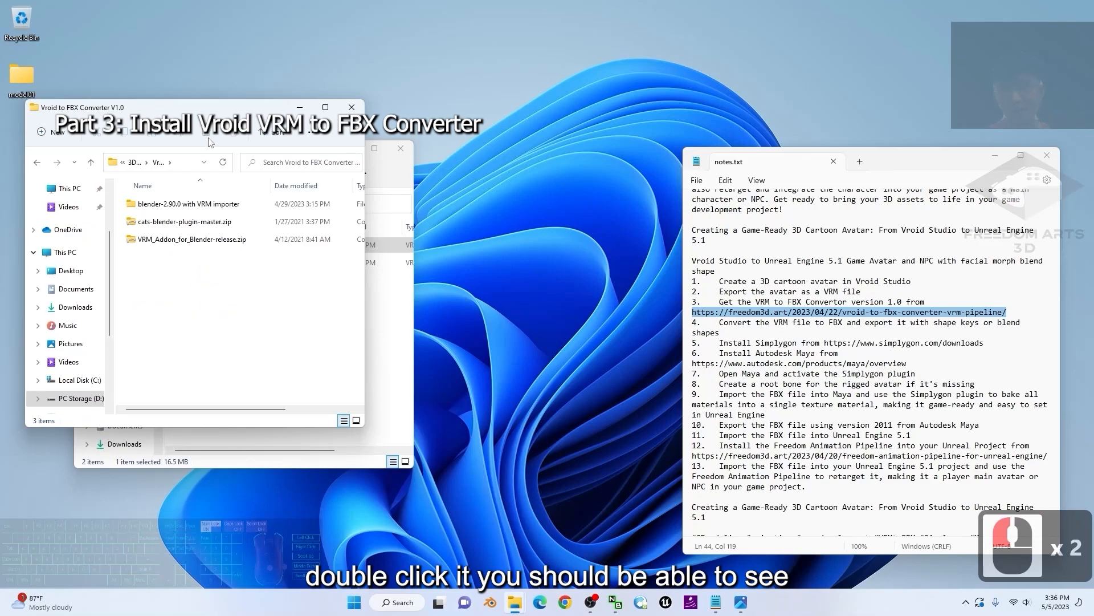
left_click_drag(216, 111, 203, 136)
left_click(368, 160)
left_click_drag(305, 152, 601, 145)
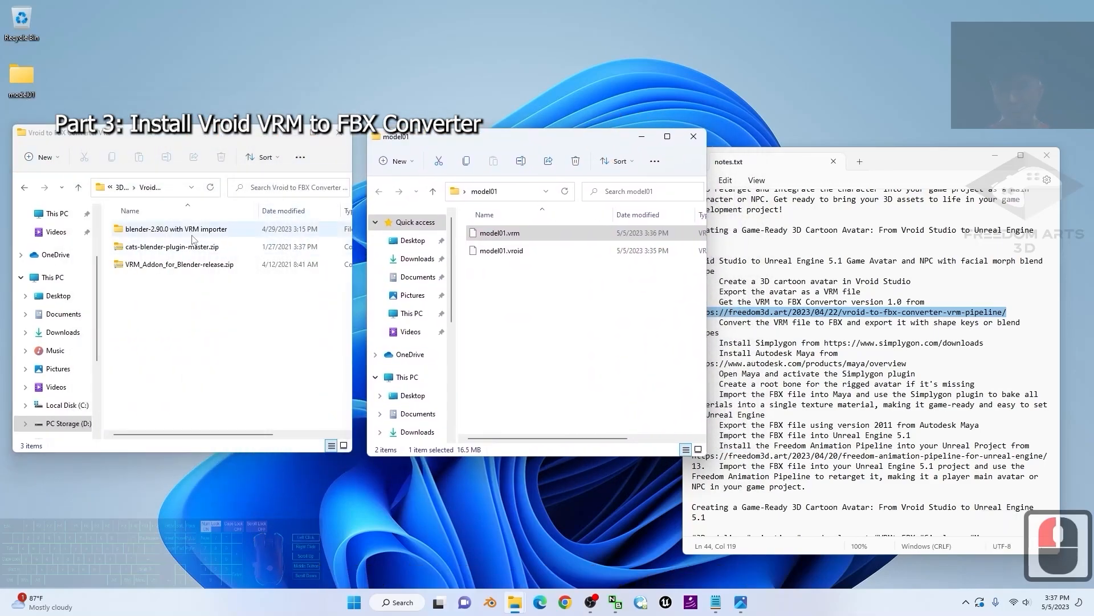
- Launch blender.exe from the blender-2.90.0 with VRM importer folder and dismiss the splash screen
left_click(152, 229)
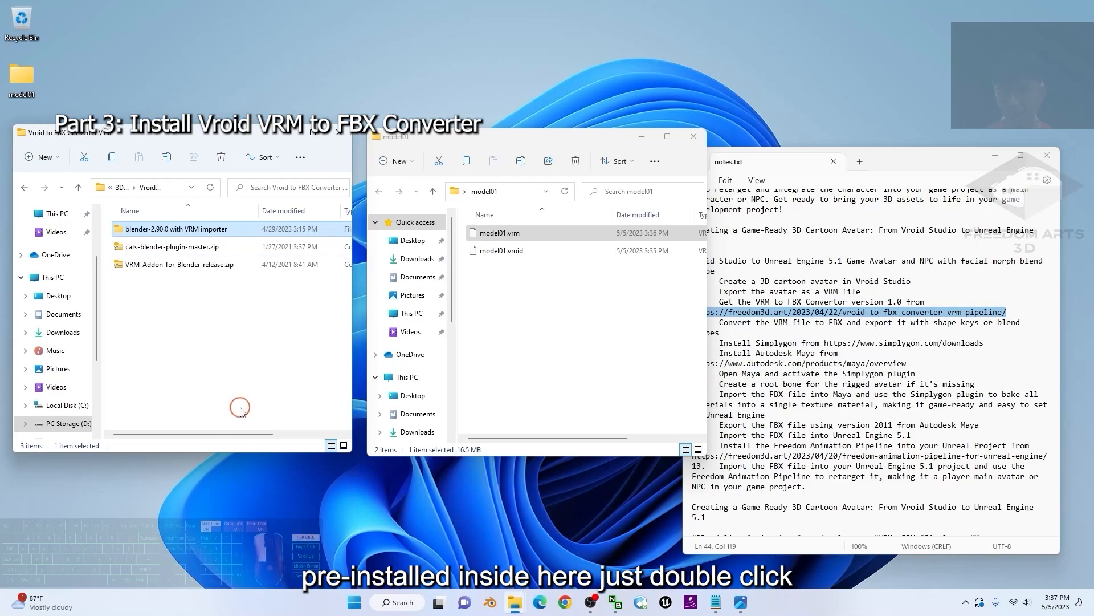
double_click(147, 231)
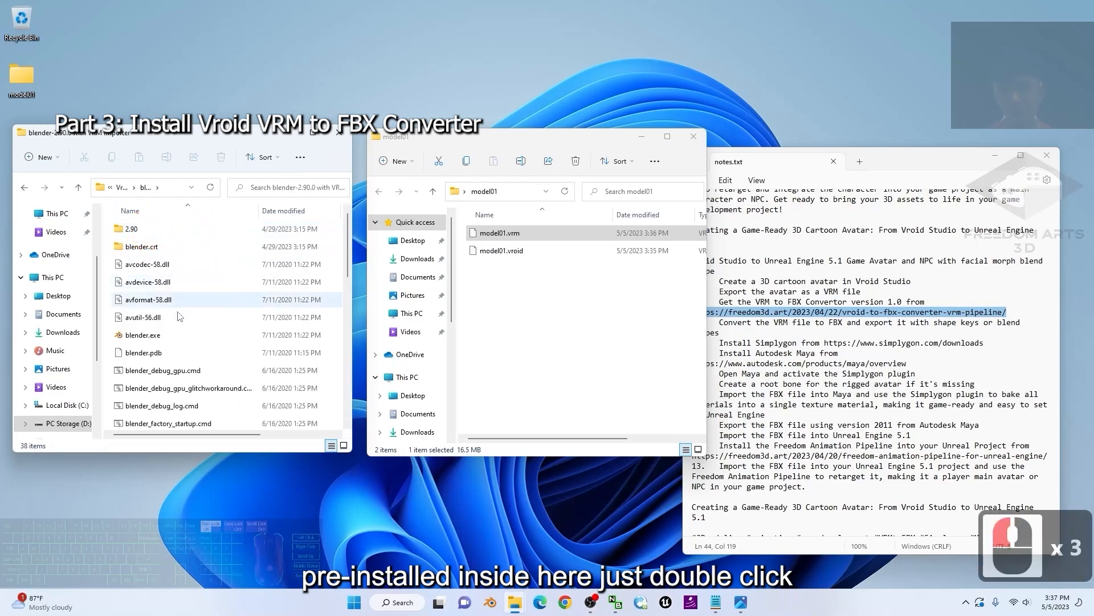
double_click(160, 334)
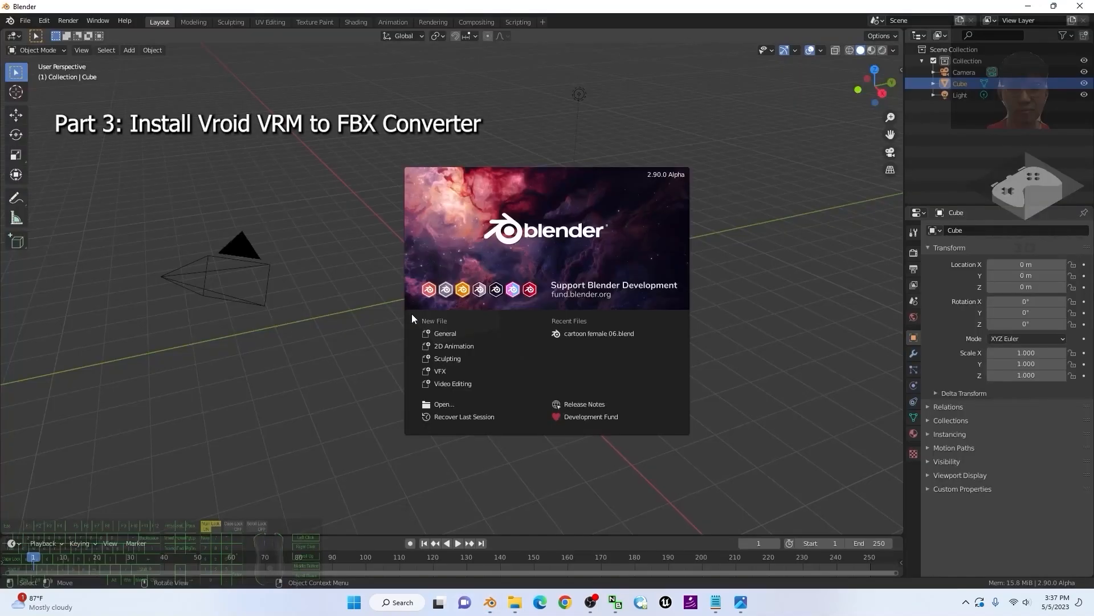
left_click(362, 218)
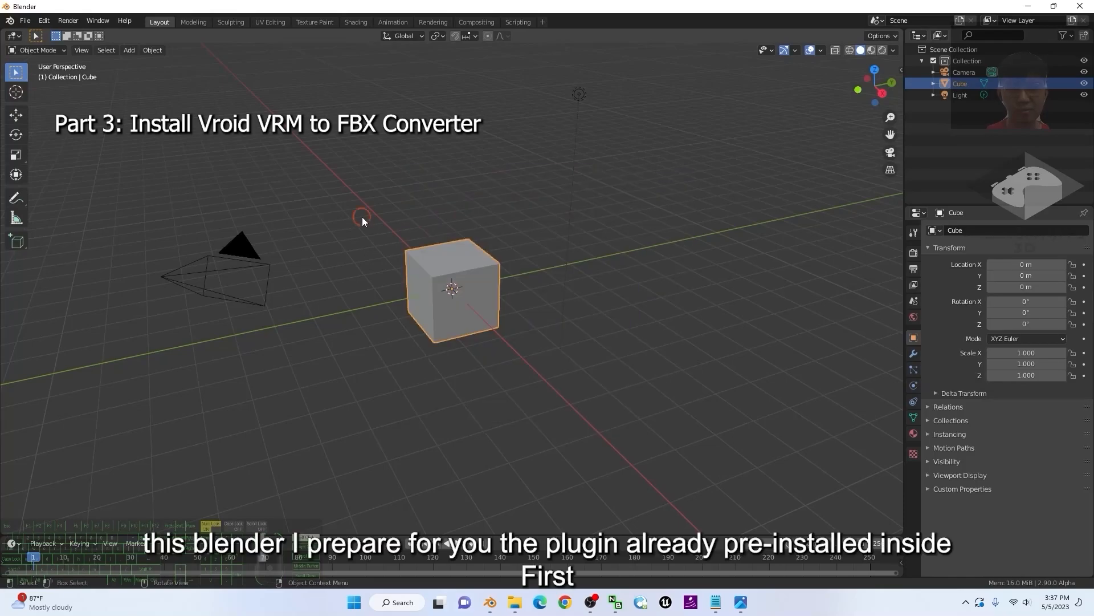
- Delete the default camera, cube and light from the scene
left_click_drag(160, 210, 743, 392)
left_click(673, 361)
left_click_drag(115, 225, 694, 427)
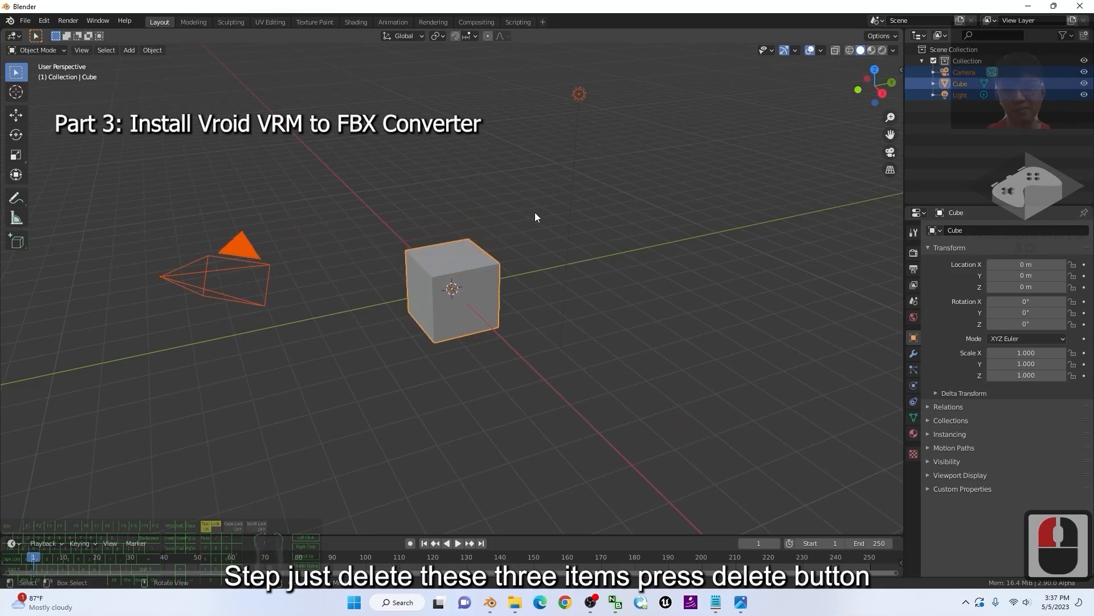
key("Delete")
- Move the Blender window aside and return to the Vroid to FBX Converter V1.0 folder in File Explorer
left_click_drag(508, 7, 668, 37)
left_click(143, 137)
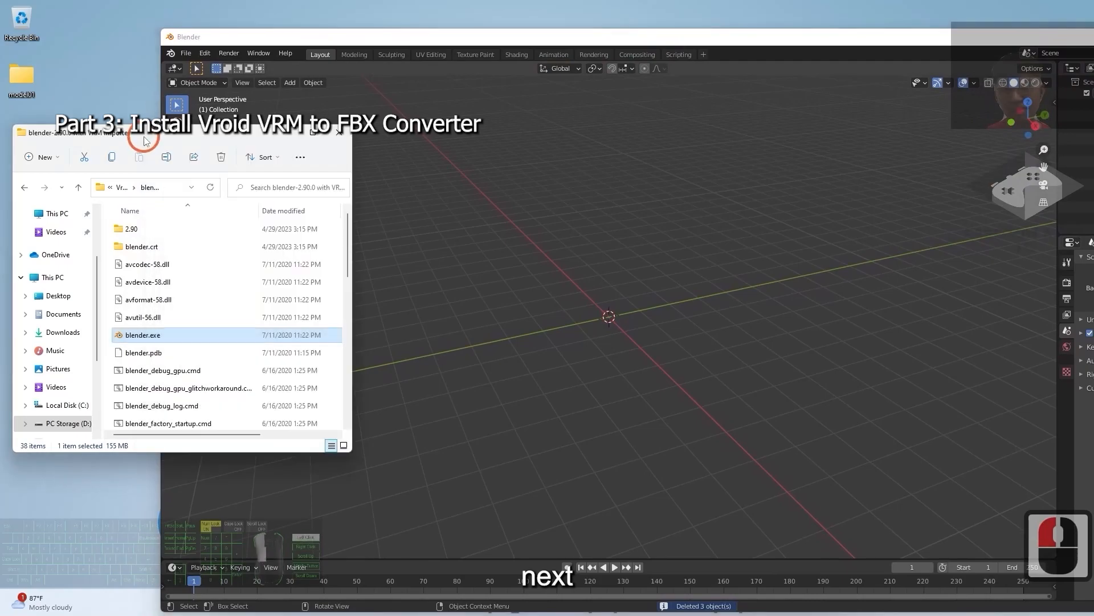
left_click_drag(208, 140, 308, 133)
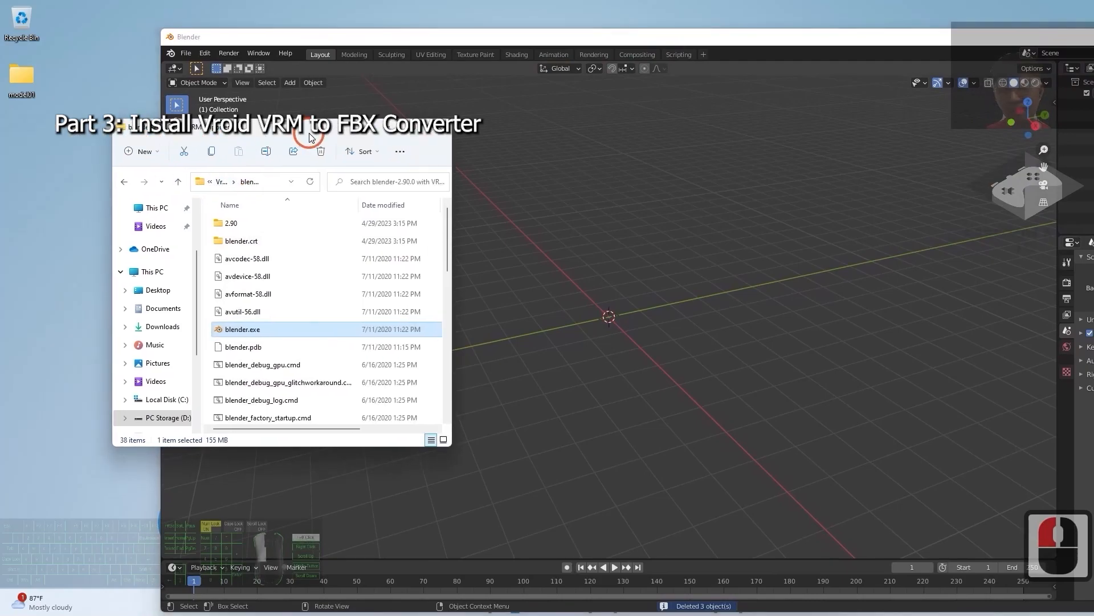
left_click(179, 181)
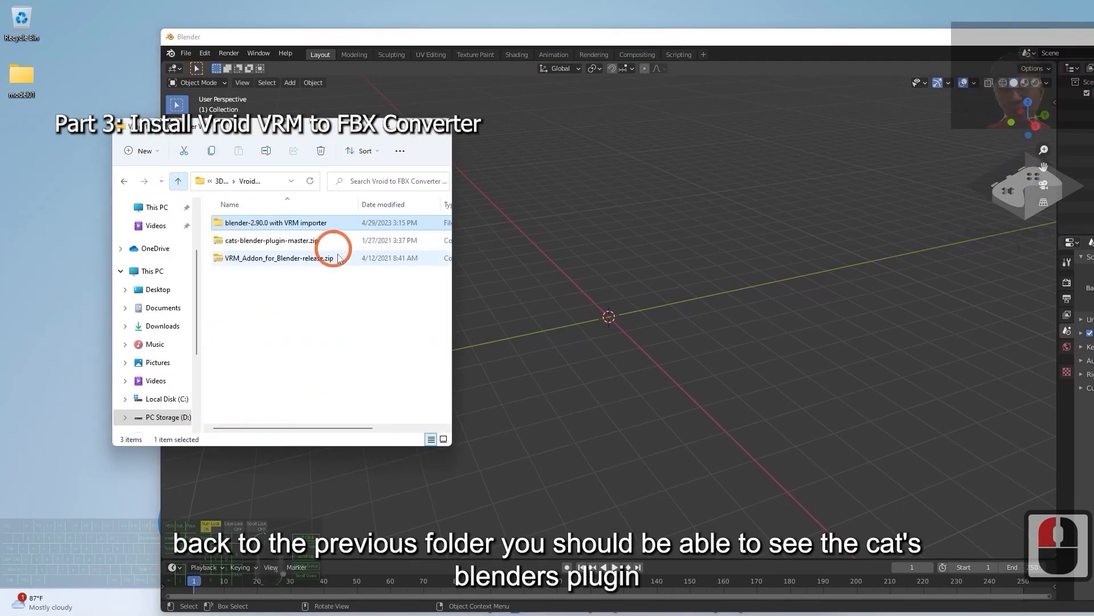
- Select cats-blender-plugin-master.zip and VRM_Addon_for_Blender-release.zip, and arrange the folder and Blender windows side by side
left_click(261, 244)
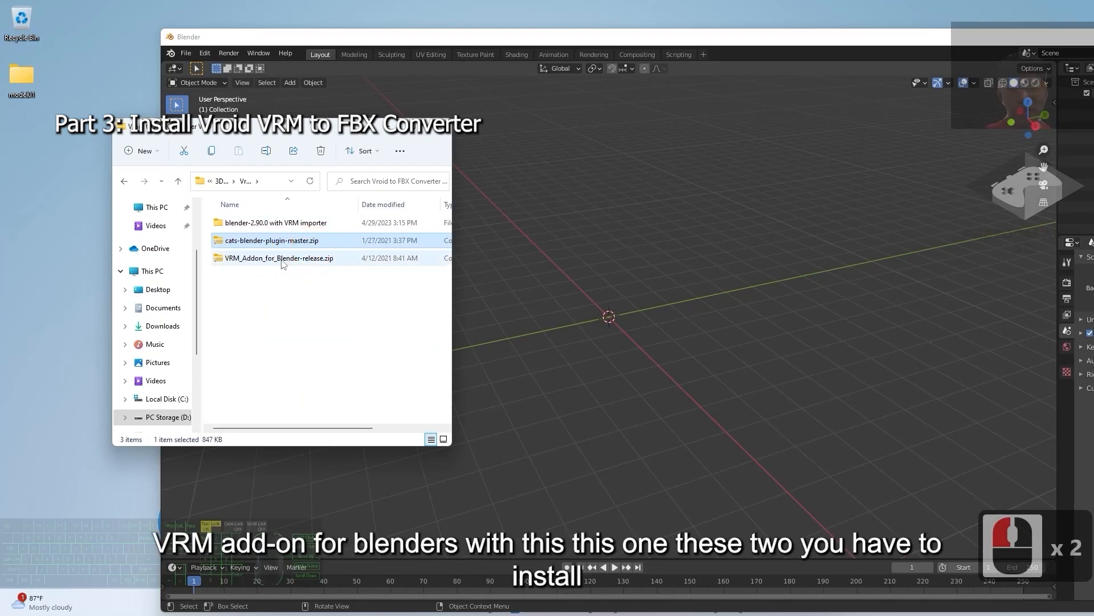
left_click(313, 263)
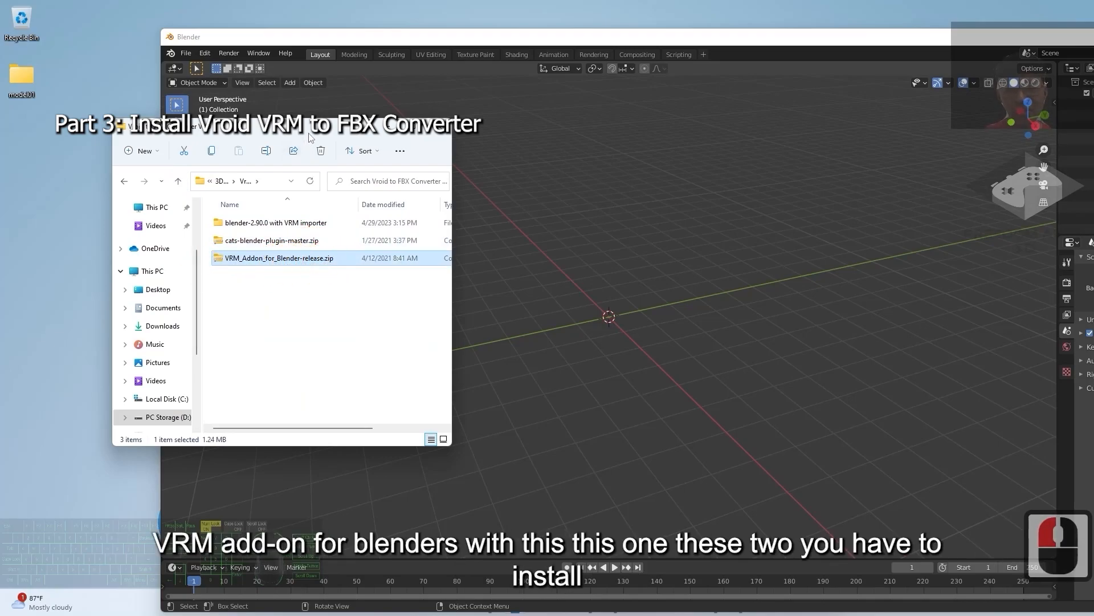
left_click_drag(310, 139, 259, 161)
left_click_drag(243, 321, 168, 269)
left_click_drag(420, 42, 486, 45)
left_click(200, 154)
left_click_drag(200, 154, 155, 153)
- Open the add-on install file browser from Blender's preferences and move it clear of the folder window
left_click(270, 55)
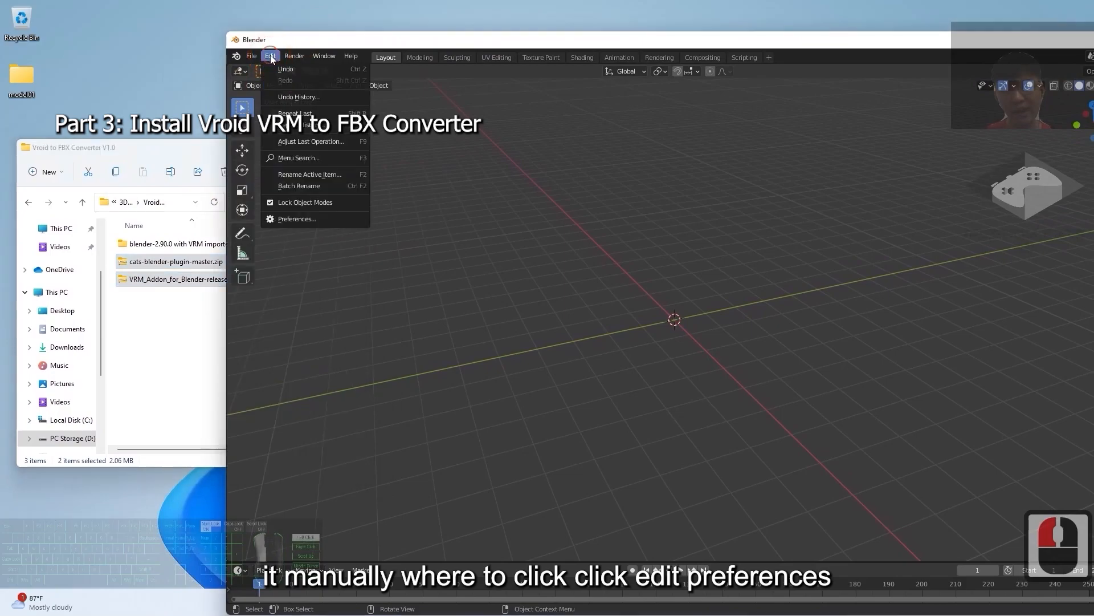
left_click(301, 220)
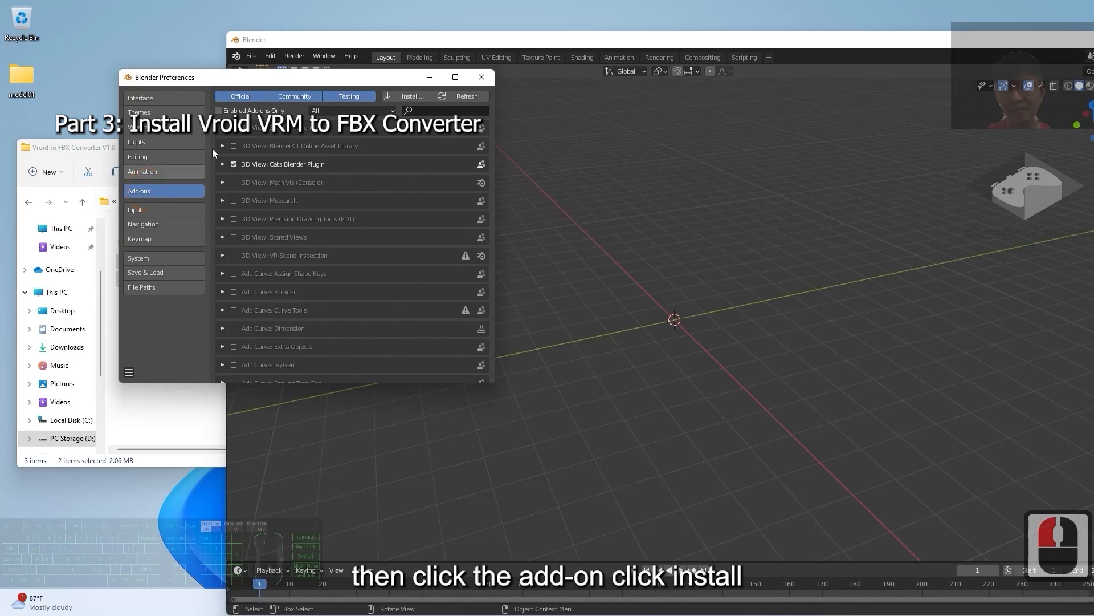
left_click(412, 97)
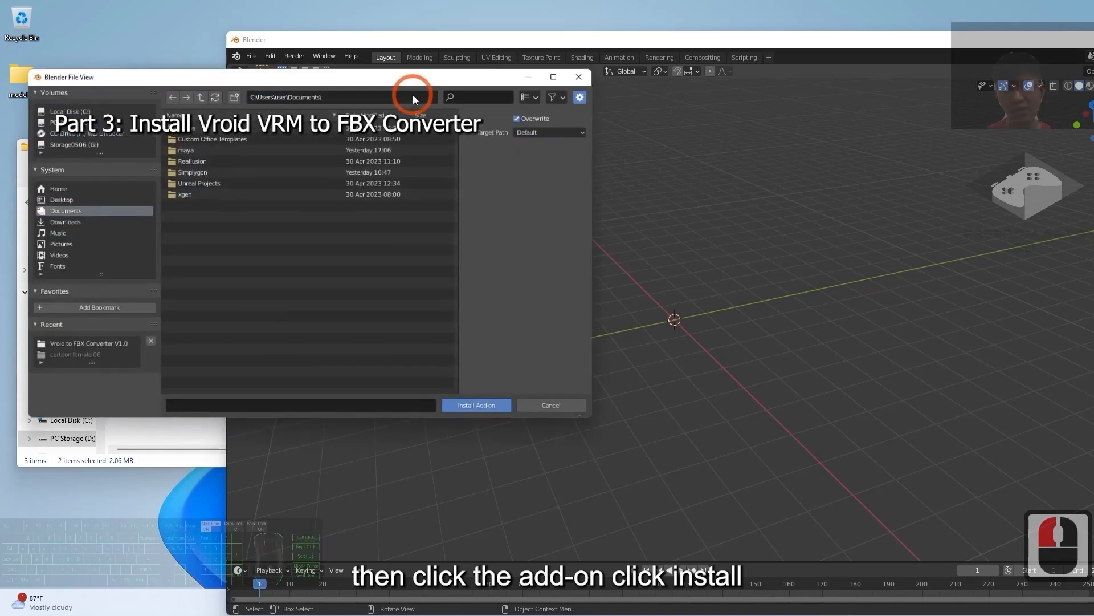
left_click_drag(371, 75, 516, 99)
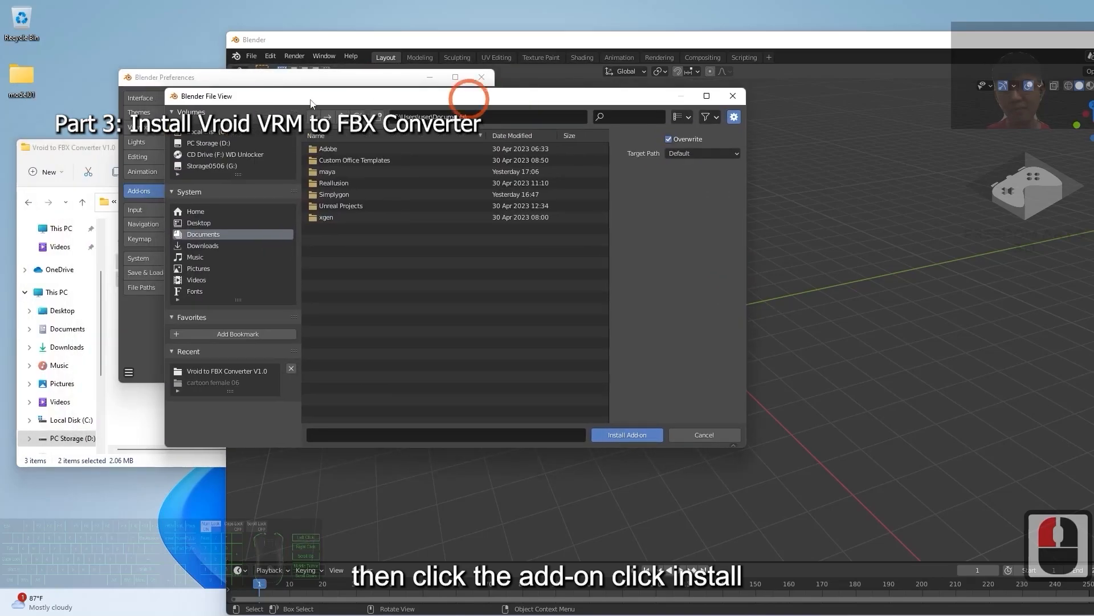
- Copy the Vroid to FBX Converter V1.0 folder path and paste it into Blender's file browser to go there
left_click(104, 149)
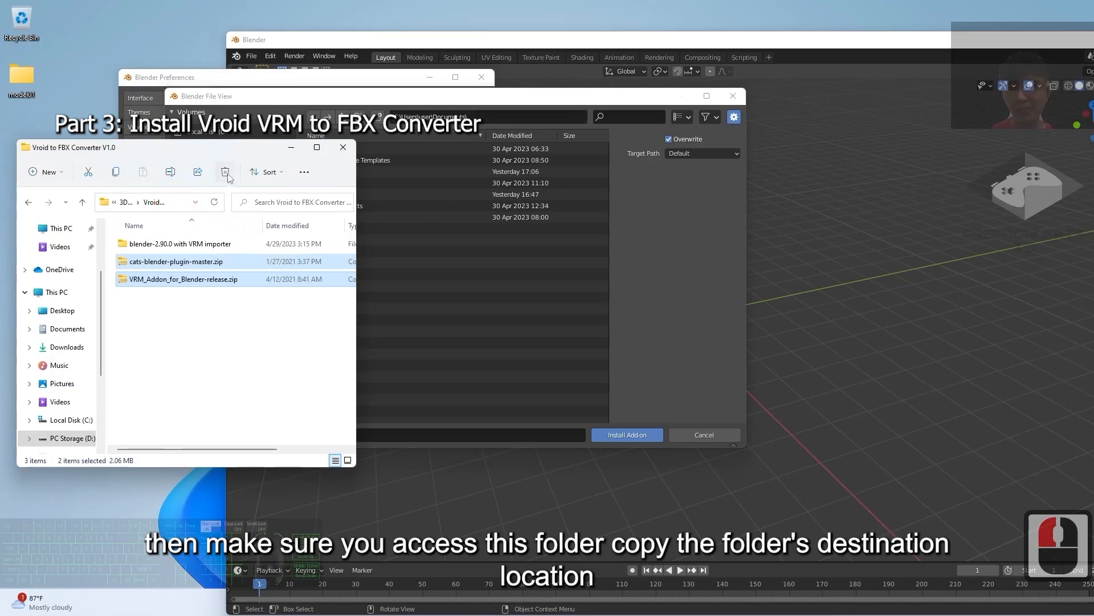
left_click(185, 203)
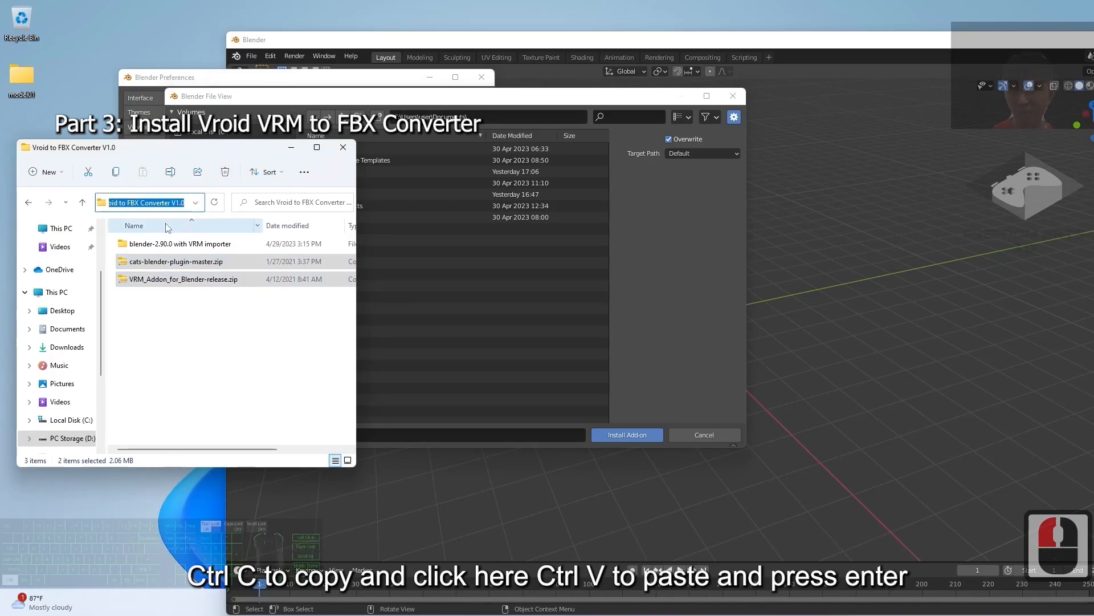
key("ctrl+c")
left_click(496, 118)
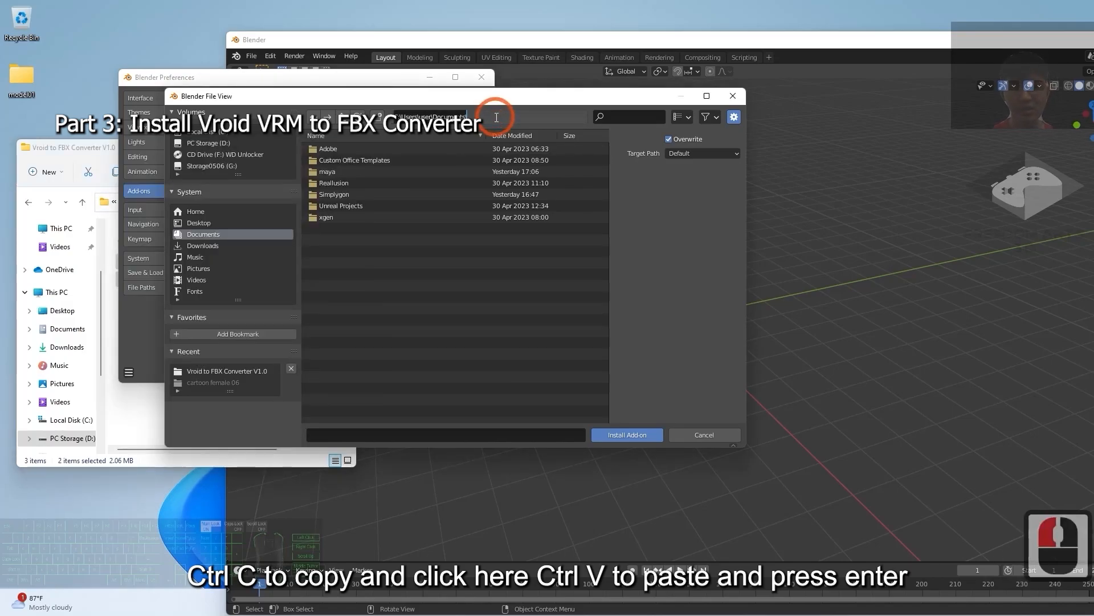
key("ctrl+v")
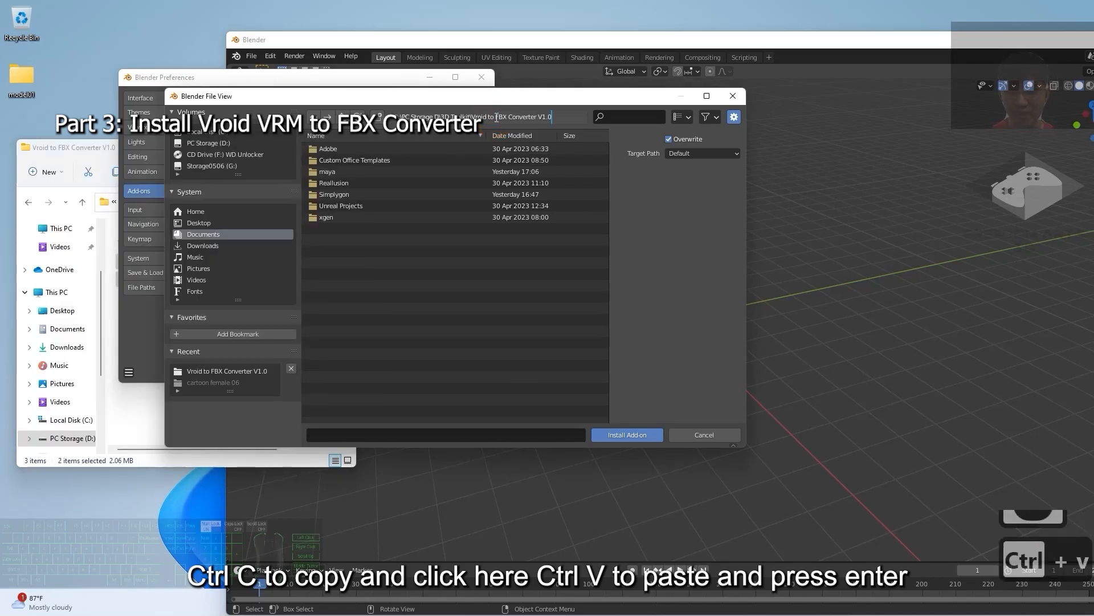
key("Return")
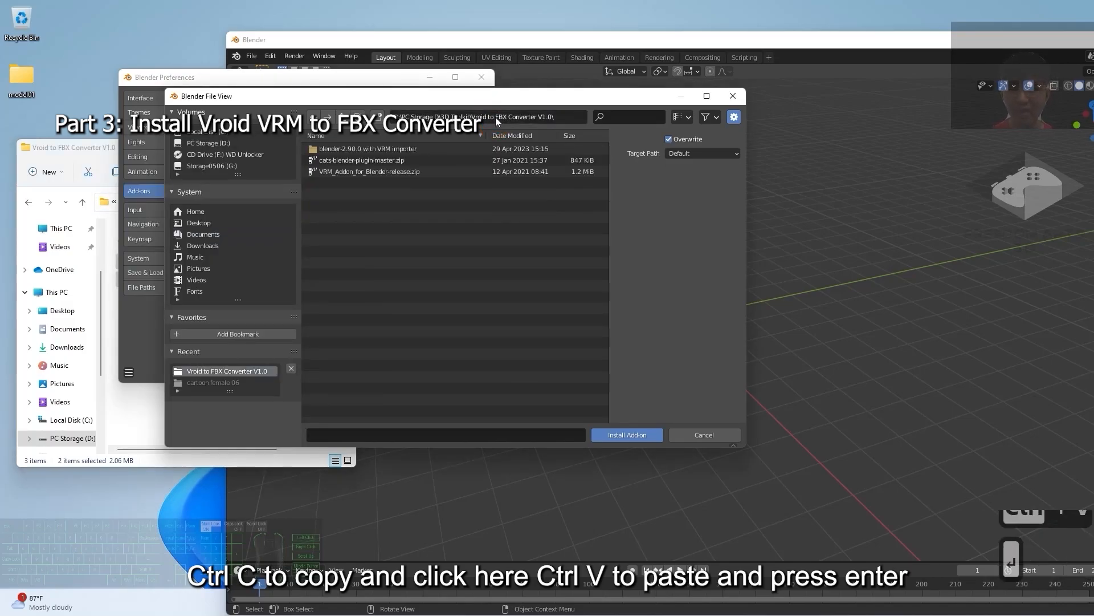
- Install the add-on from cats-blender-plugin-master.zip, leaving the archive unextracted
left_click_drag(408, 187, 351, 163)
left_click(355, 171)
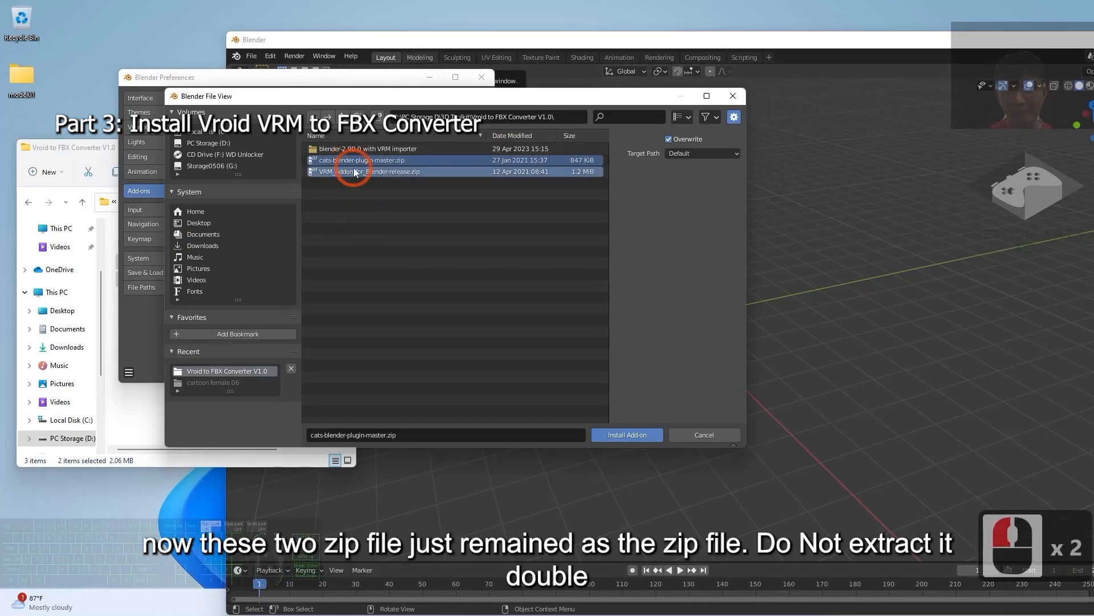
left_click(376, 224)
left_click(357, 160)
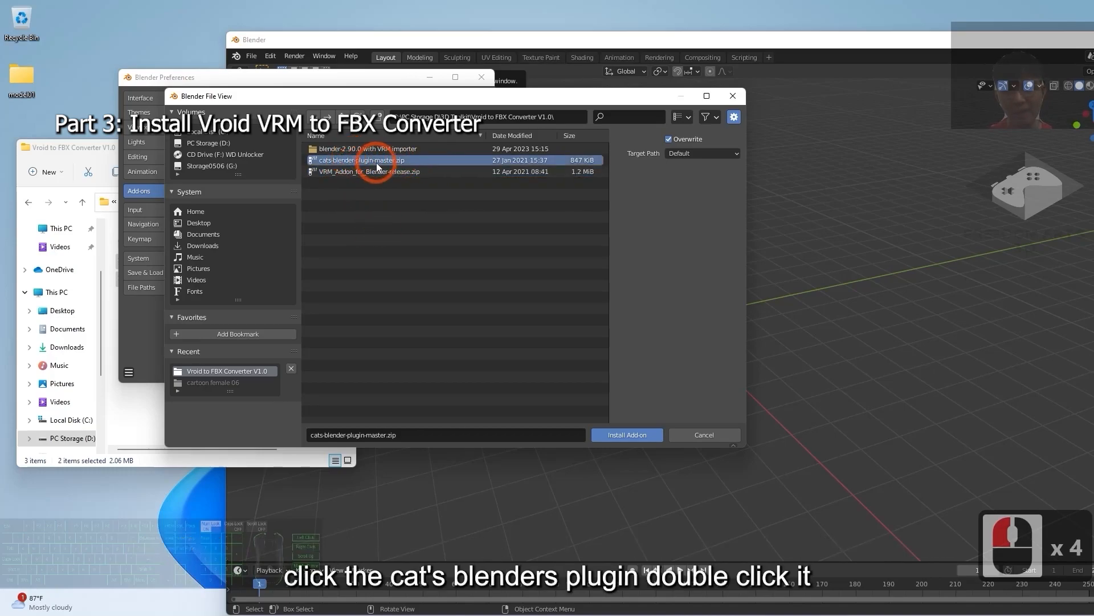
double_click(376, 165)
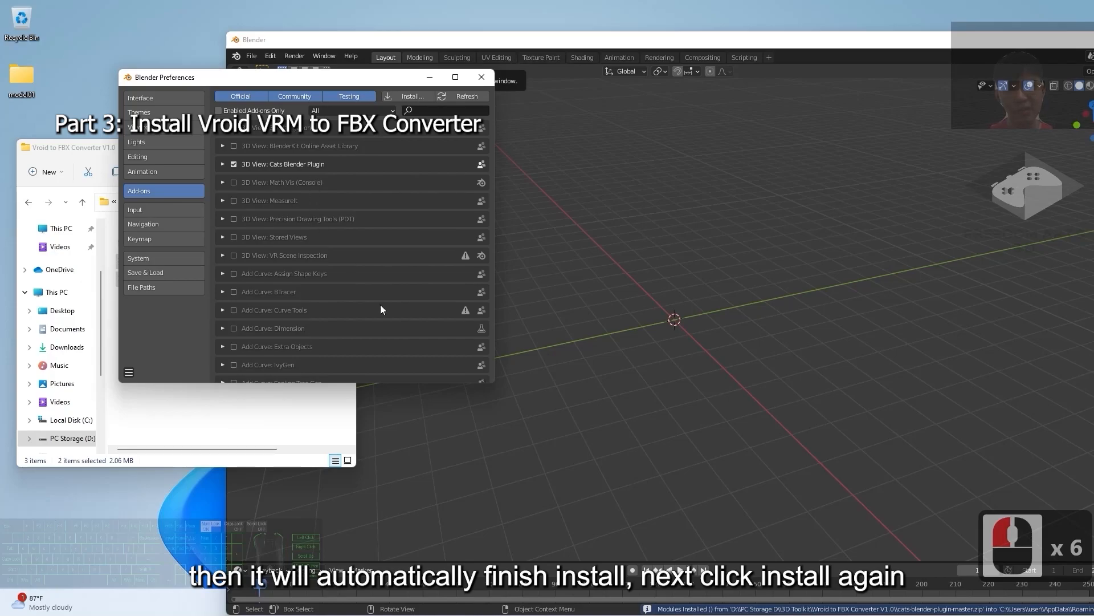
- Install the add-on from VRM_Addon_for_Blender-release.zip and move the preferences window aside
left_click(413, 97)
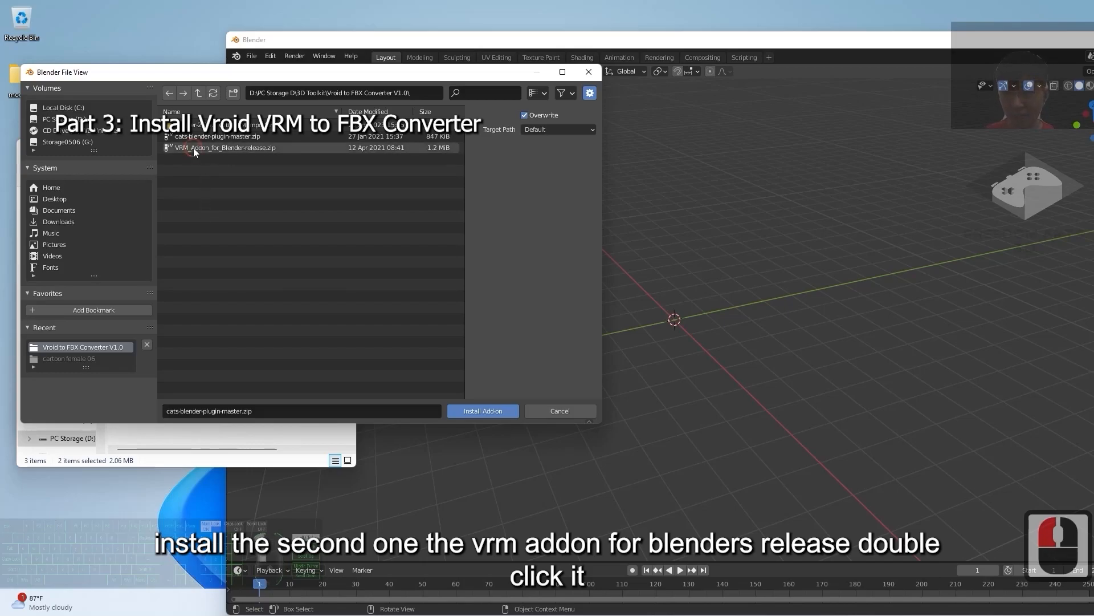
double_click(203, 149)
left_click_drag(320, 73, 431, 137)
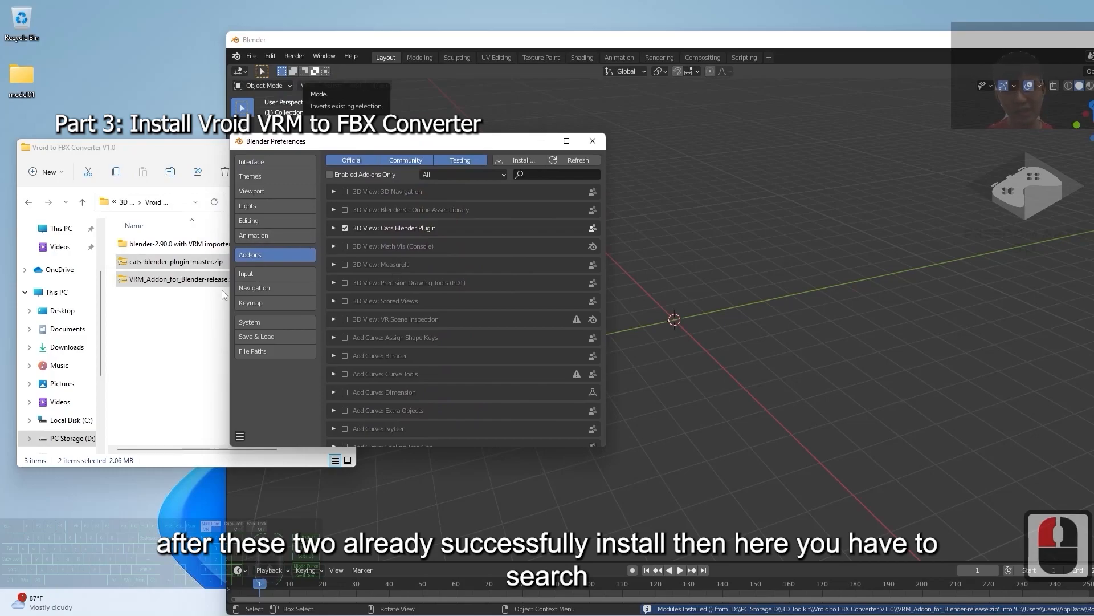
- Search the add-ons for "cat" and make sure 3D View: Cats Blender Plugin is enabled
double_click(551, 174)
type("cat")
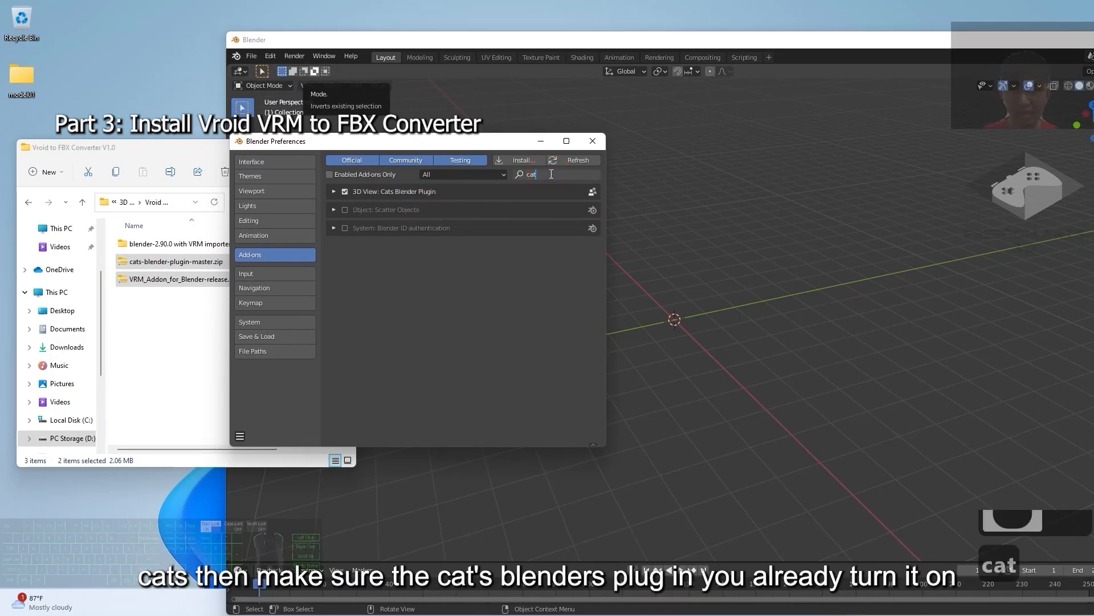
left_click(345, 192)
left_click(344, 193)
left_click(345, 193)
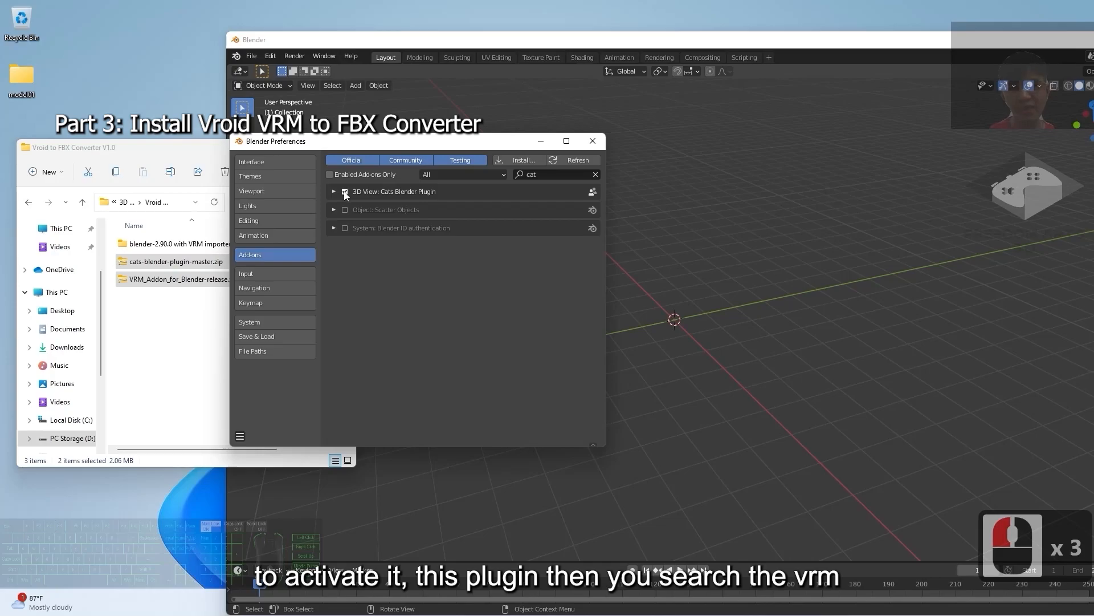
- Search the add-ons for "vrm" and make sure Import-Export: VRM format is enabled
left_click(596, 175)
left_click(548, 177)
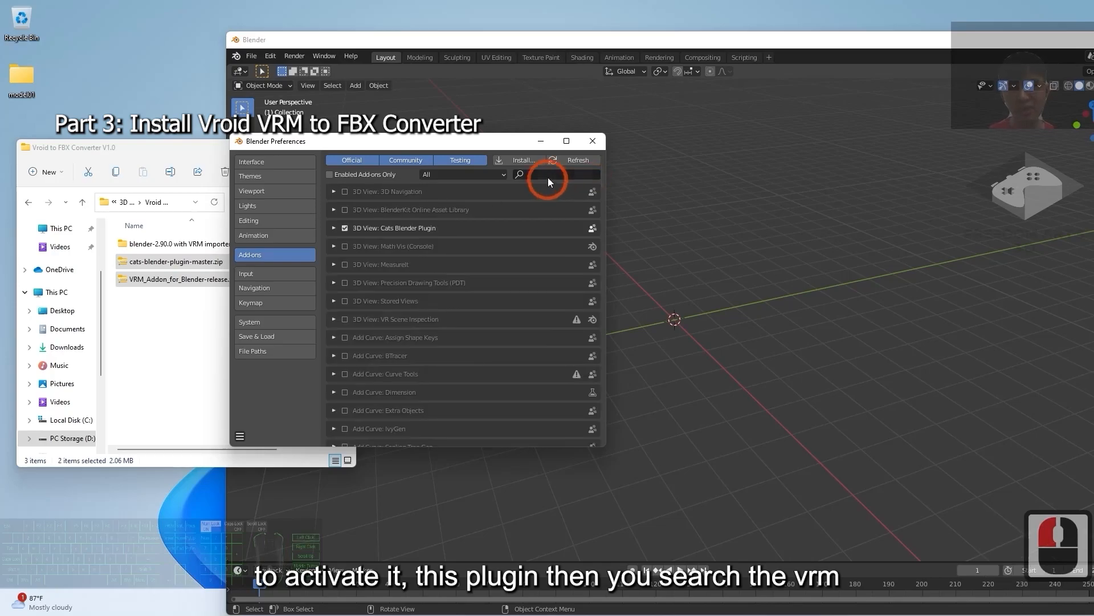
type("vrm")
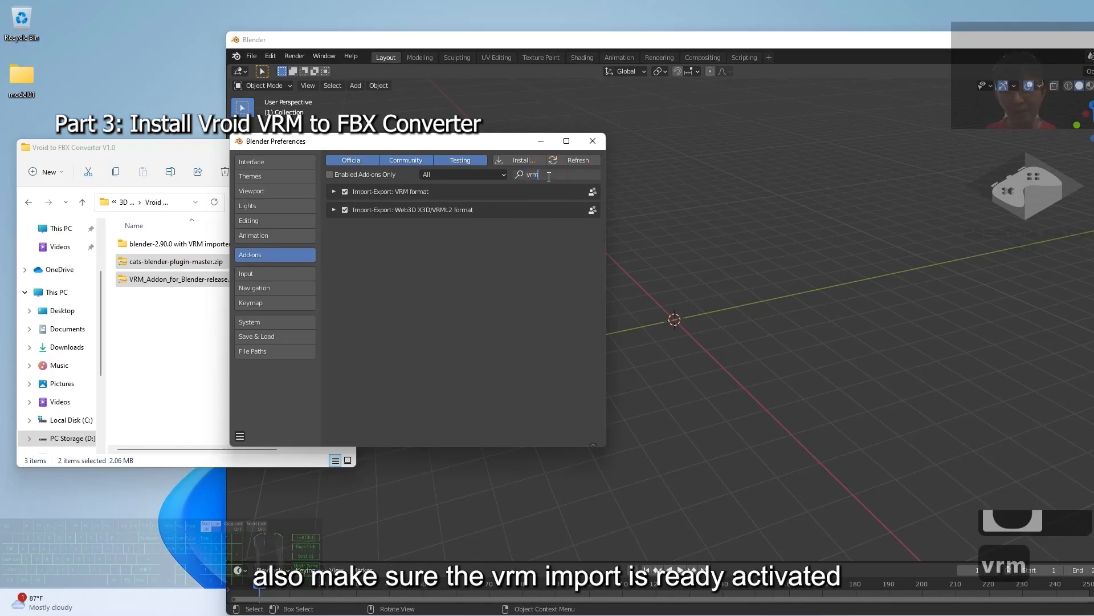
left_click(345, 191)
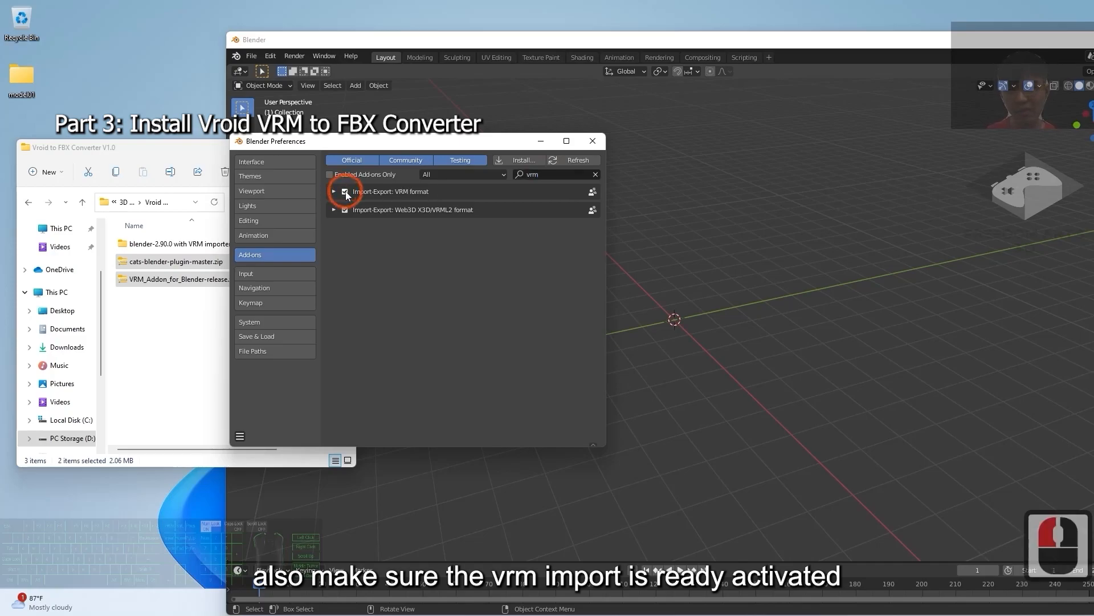
left_click(346, 192)
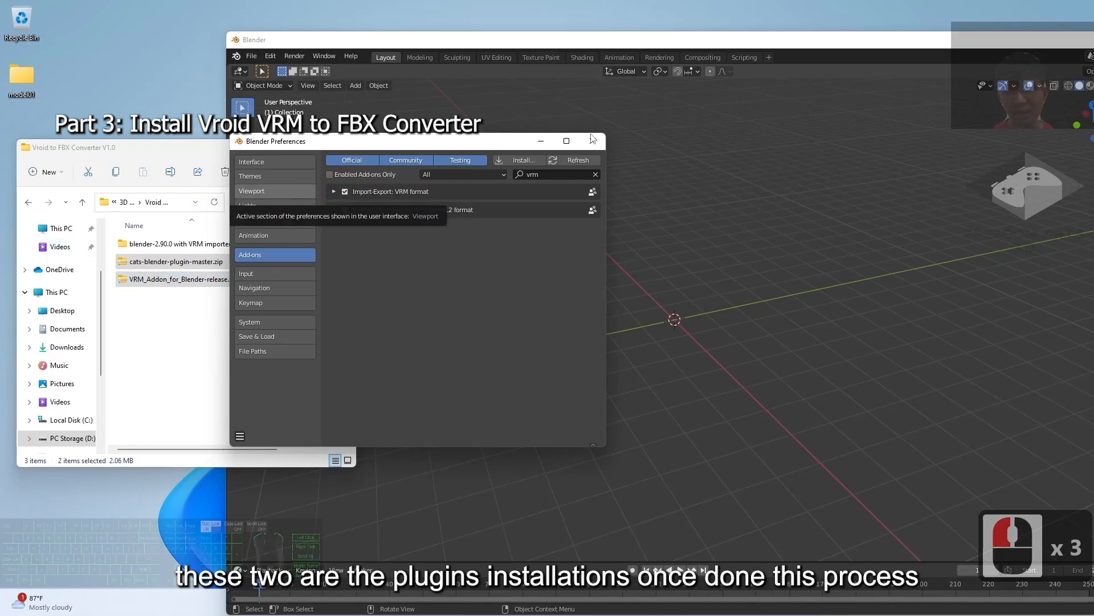
- Close the preferences and reposition the main Blender window
left_click(592, 141)
left_click(665, 42)
left_click_drag(670, 44, 610, 41)
- Go up to the 3D Toolkit folder and minimize it, and move the Blender window to uncover the model01 folder
left_click(143, 152)
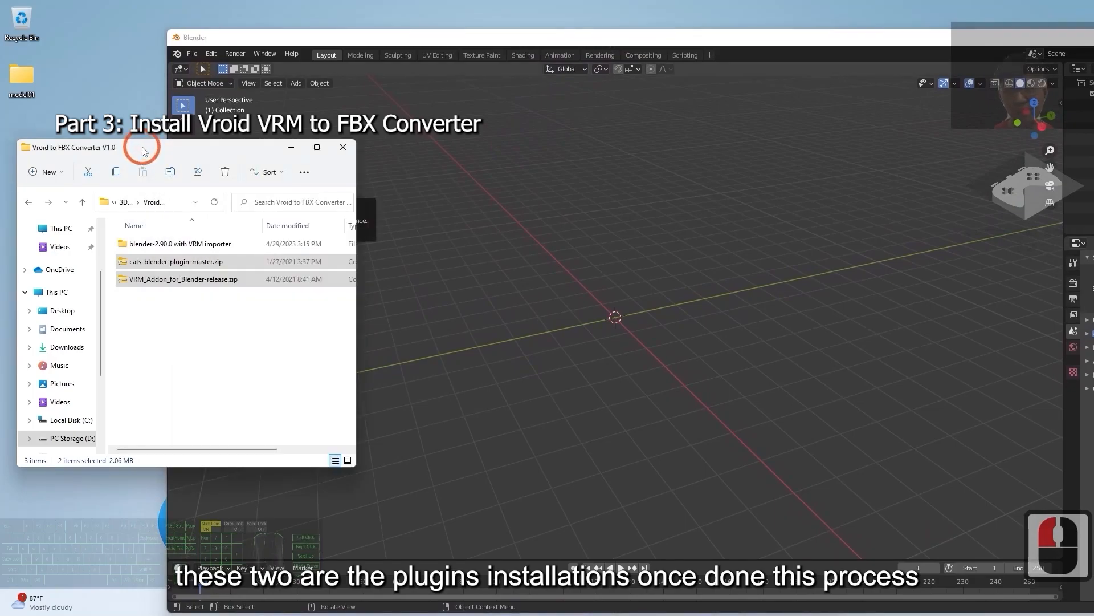
left_click(82, 202)
left_click(290, 147)
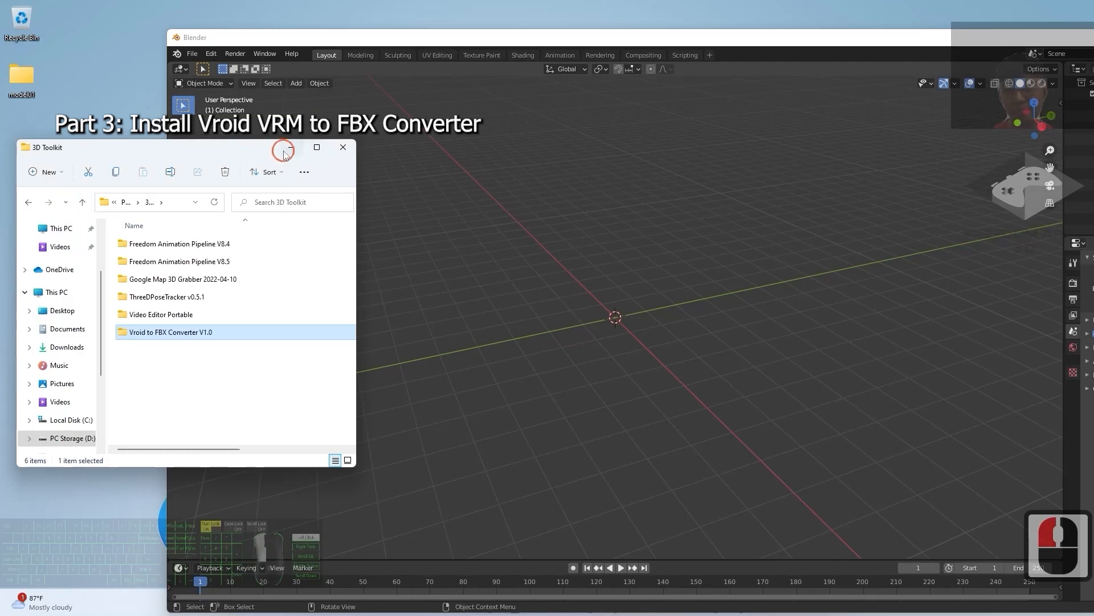
left_click_drag(408, 40, 520, 244)
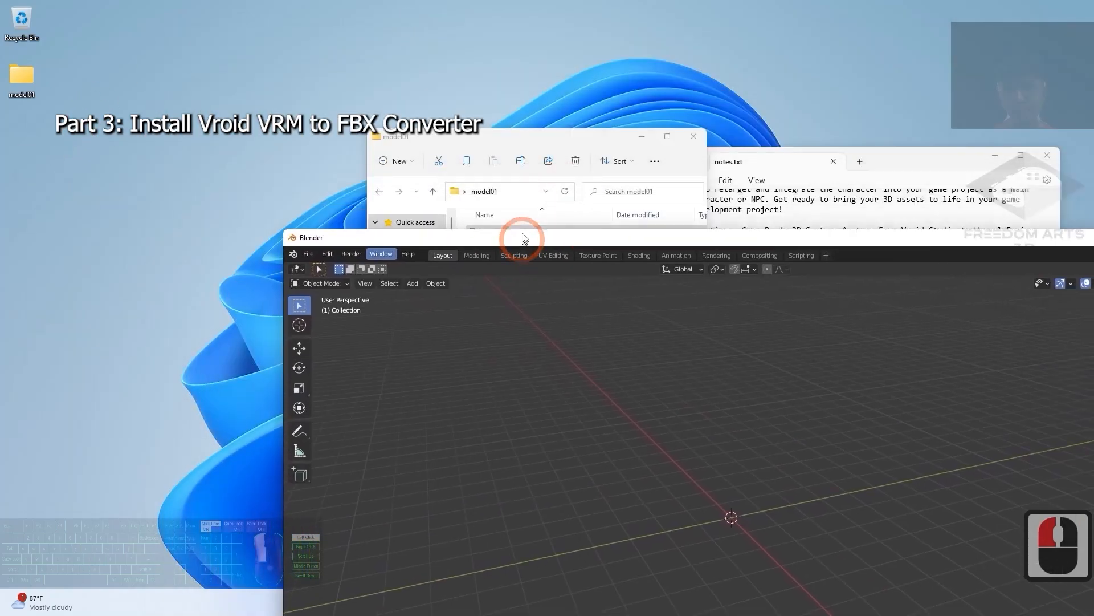
- Move the model01 folder window aside on the desktop and maximize the Blender window
left_click_drag(499, 134, 195, 134)
left_click(225, 242)
left_click_drag(513, 235, 470, 75)
left_click_drag(216, 142, 158, 156)
left_click_drag(501, 76, 365, 0)
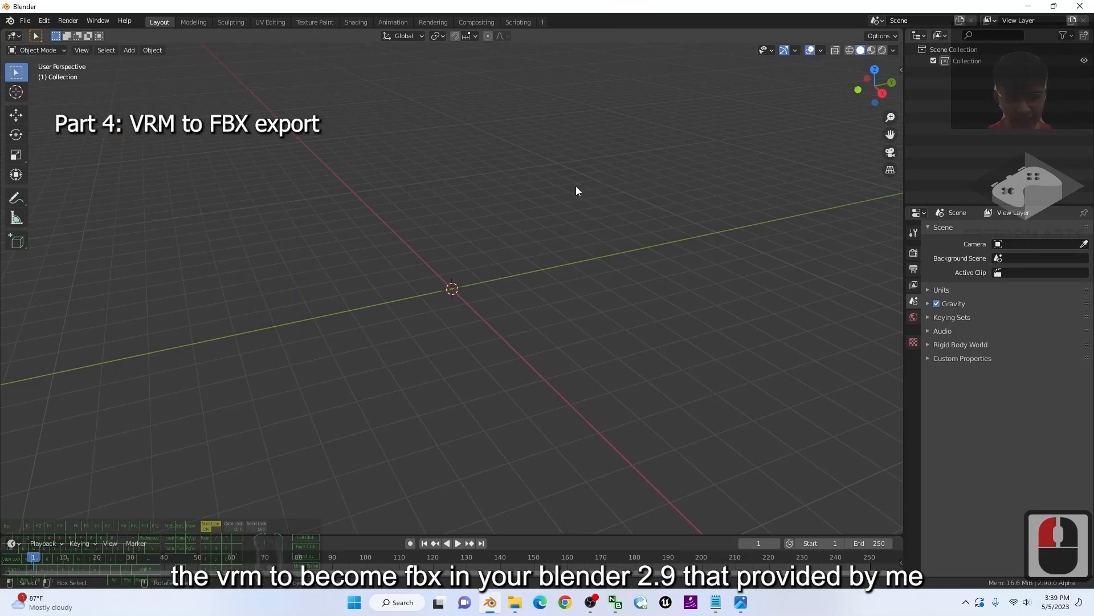
- Import model01.vrm from the model01 folder on the Desktop using the Cats plugin's VRM import
key("n")
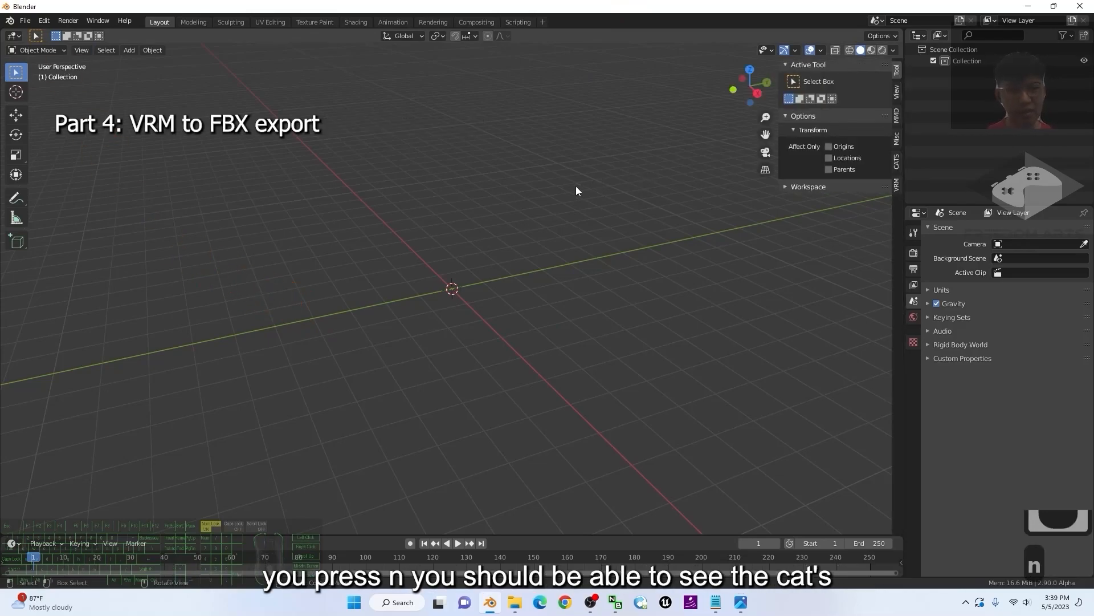
left_click(896, 162)
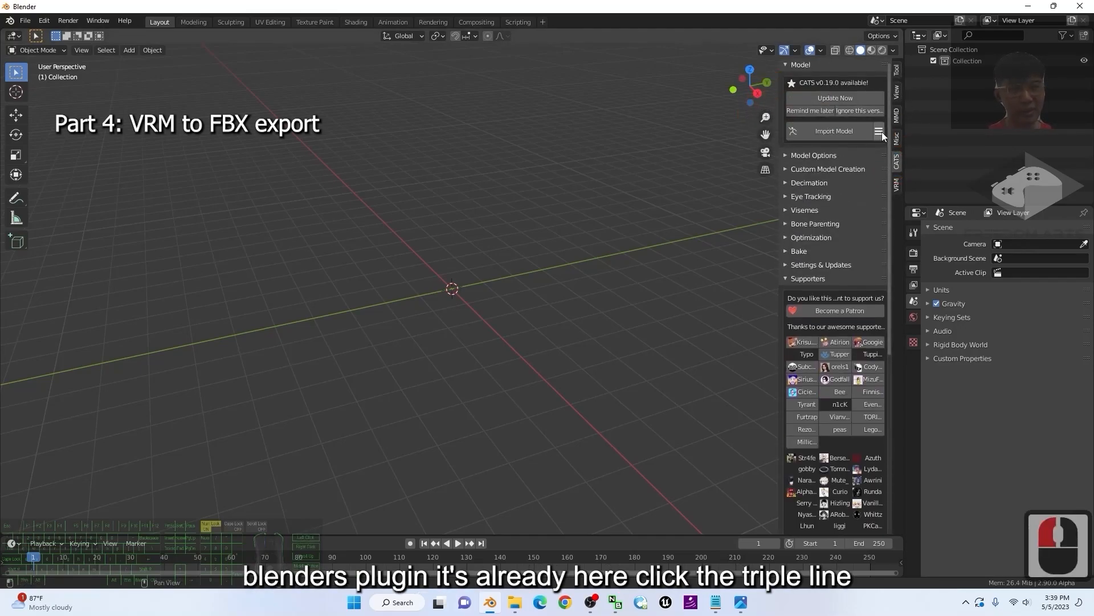
left_click(880, 132)
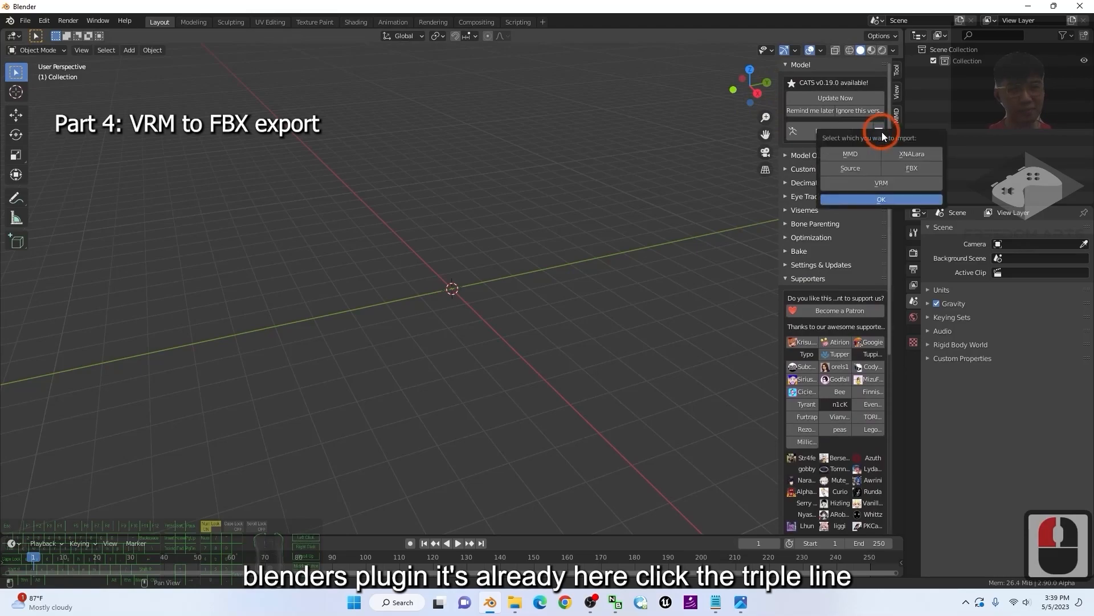
left_click(879, 182)
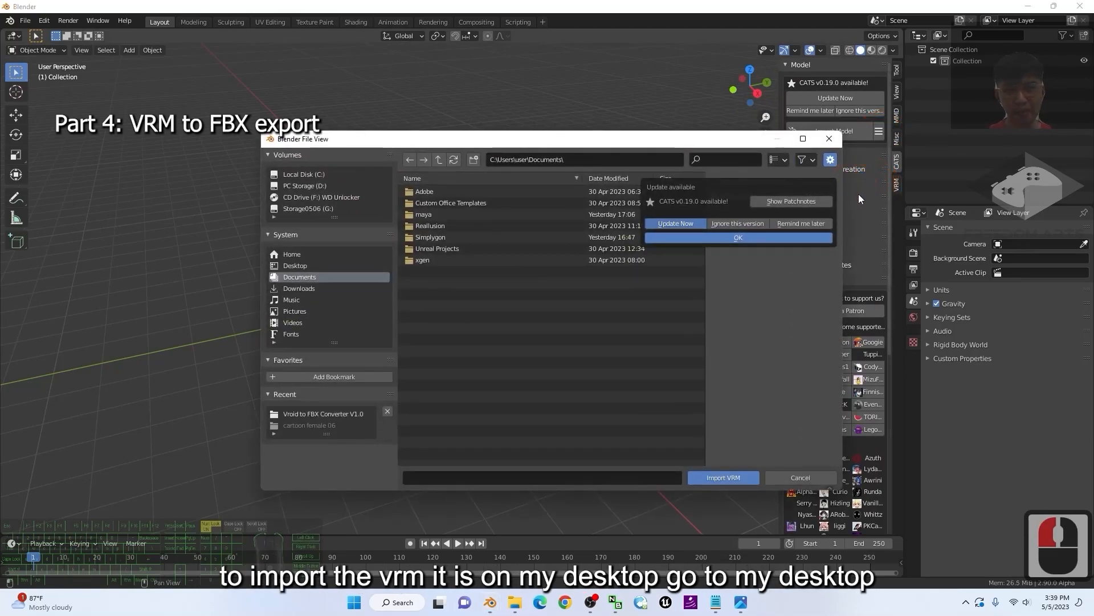
left_click(298, 268)
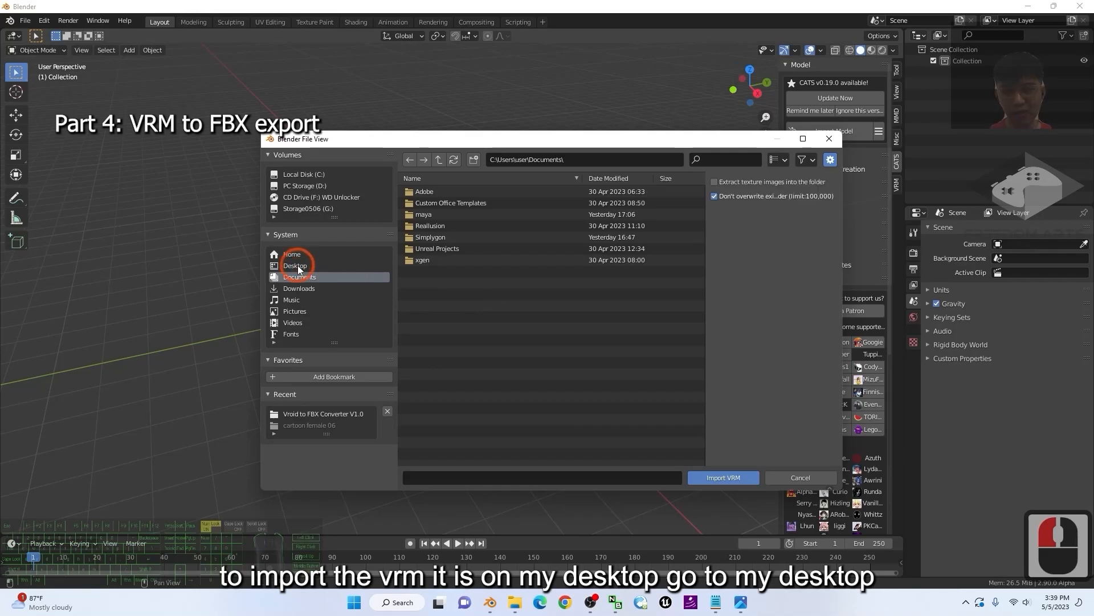
left_click(294, 266)
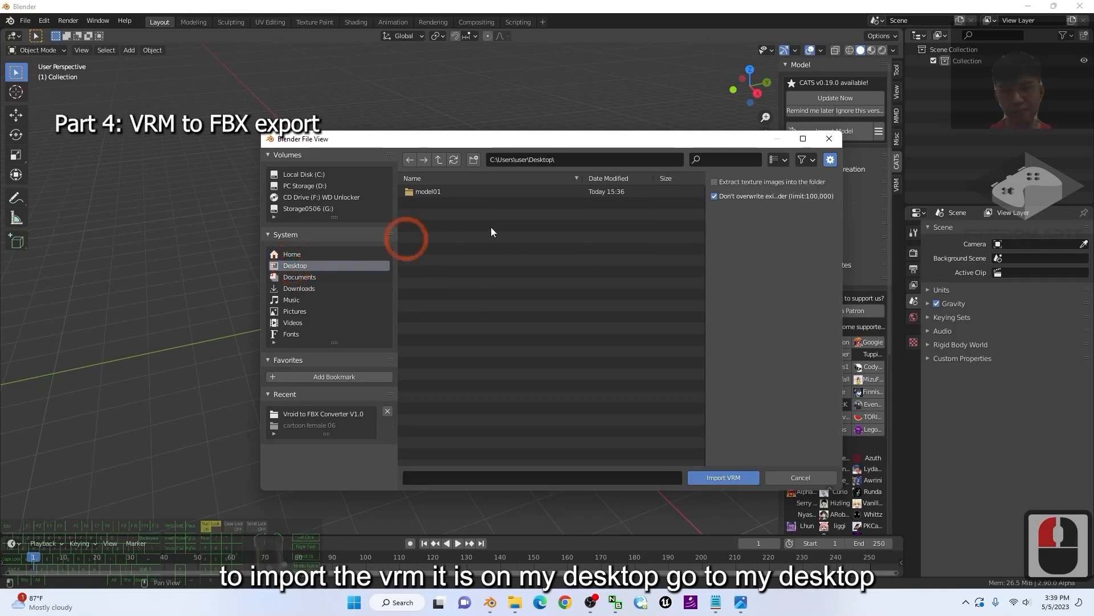
double_click(425, 193)
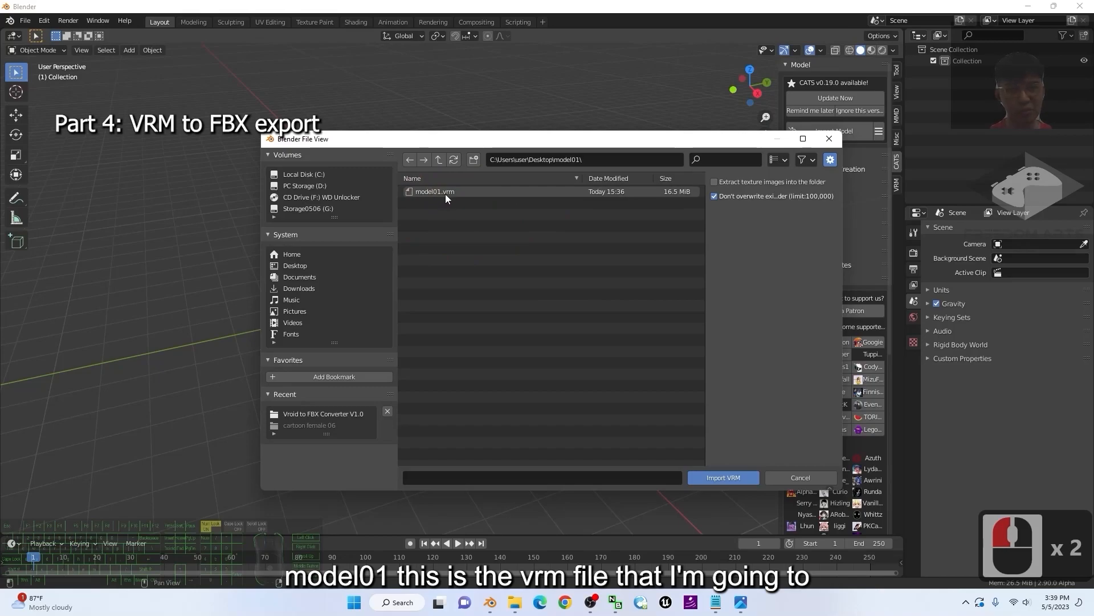
double_click(445, 193)
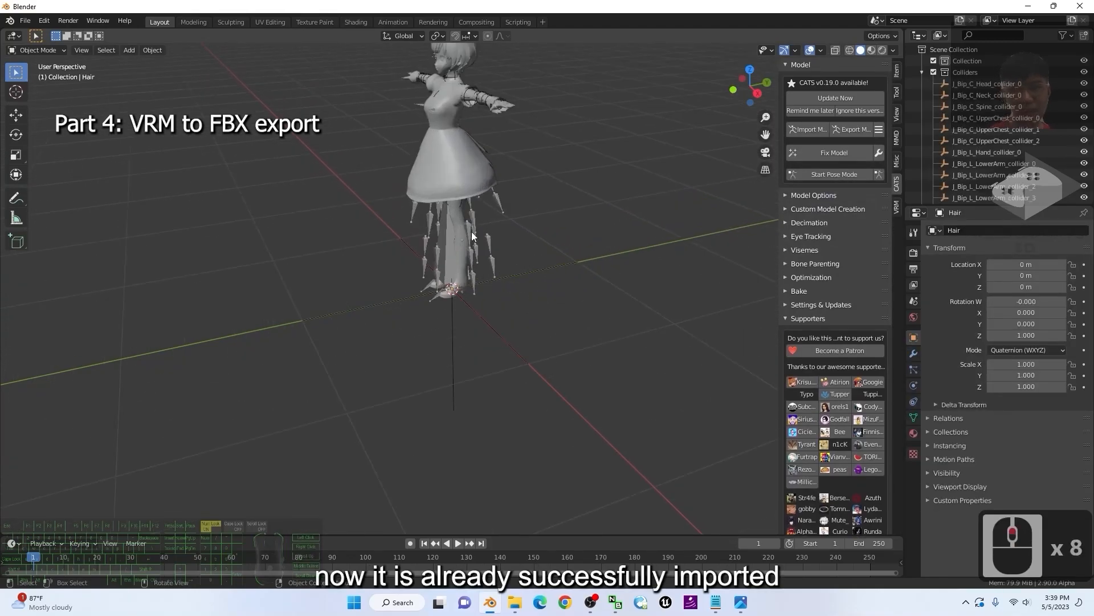
- Leave only Fix Materials enabled in the Cats Fix Model settings and run Fix Model on the imported character
middle_click_drag(540, 179, 528, 342, "shift")
scroll(543, 320, "up", 1)
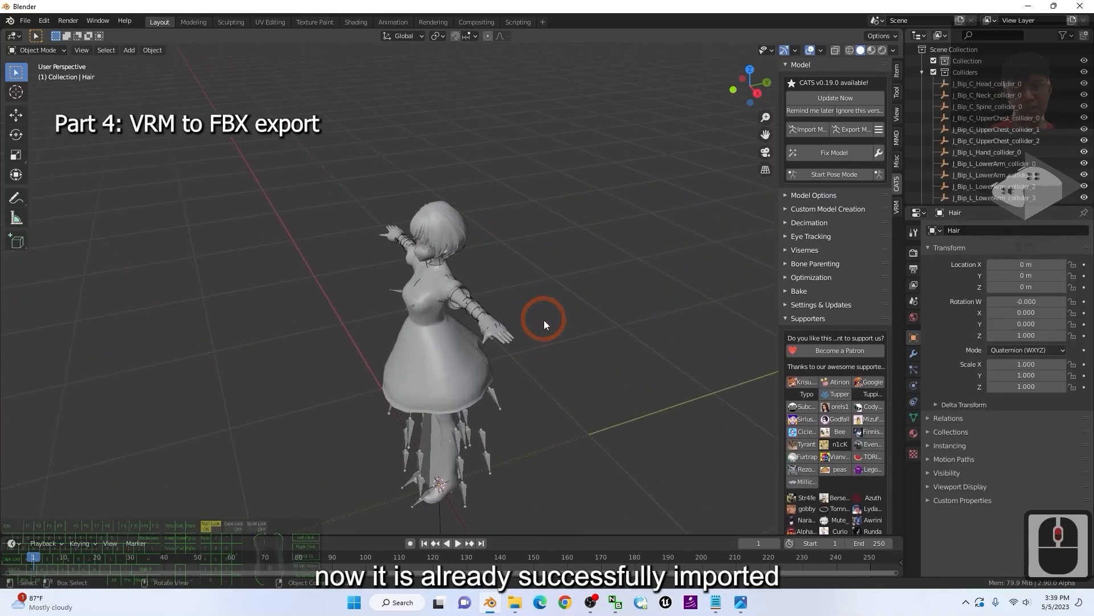
scroll(570, 392, "up", 2)
middle_click_drag(586, 384, 634, 252)
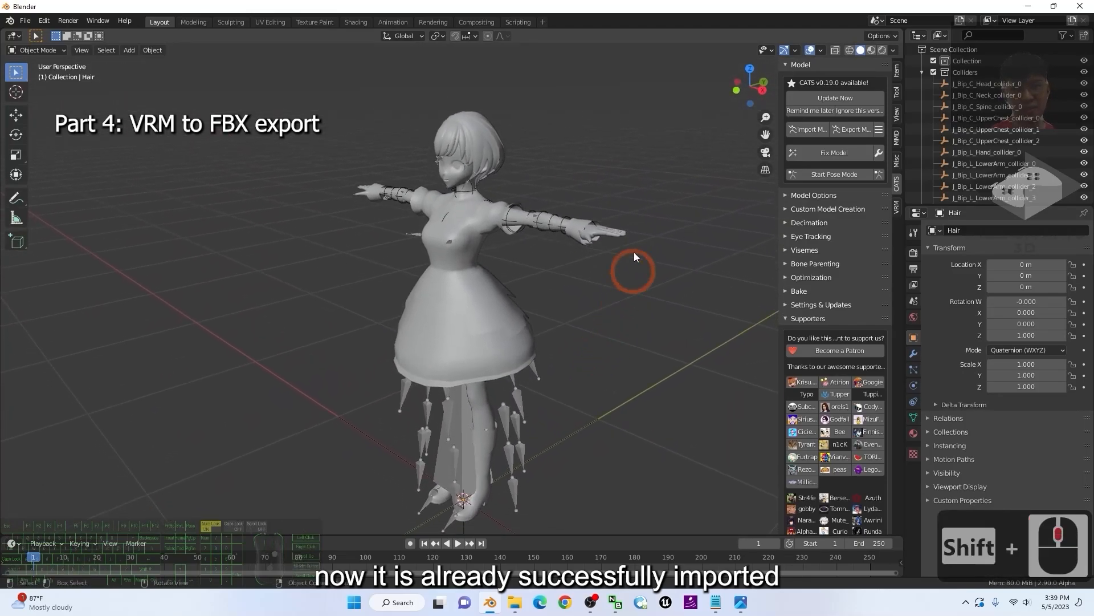
left_click(879, 153)
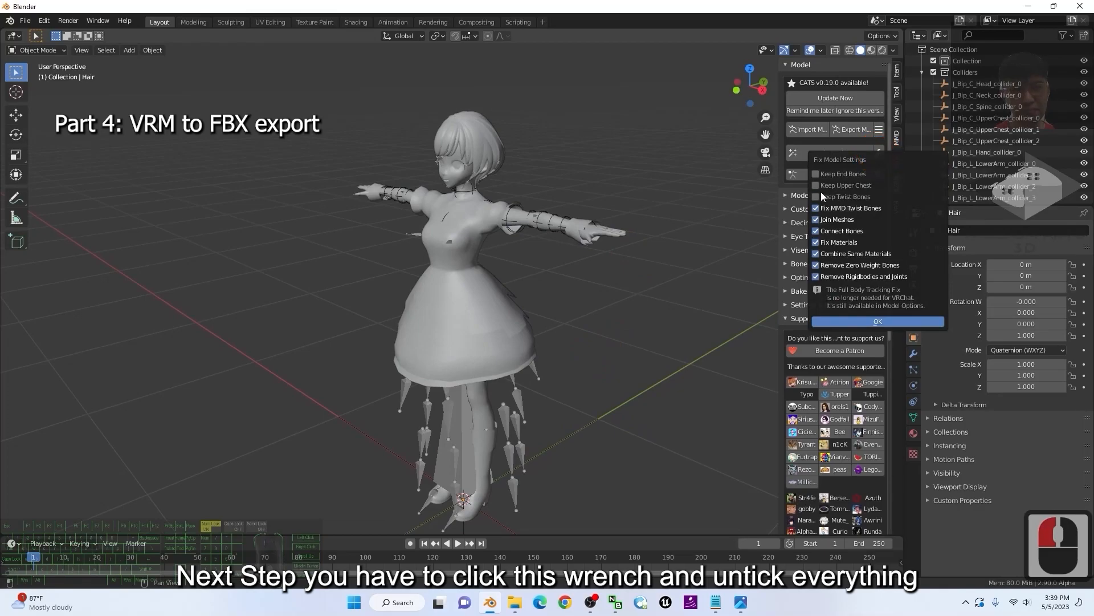
left_click(816, 231)
left_click(815, 253)
left_click(816, 265)
left_click(816, 277)
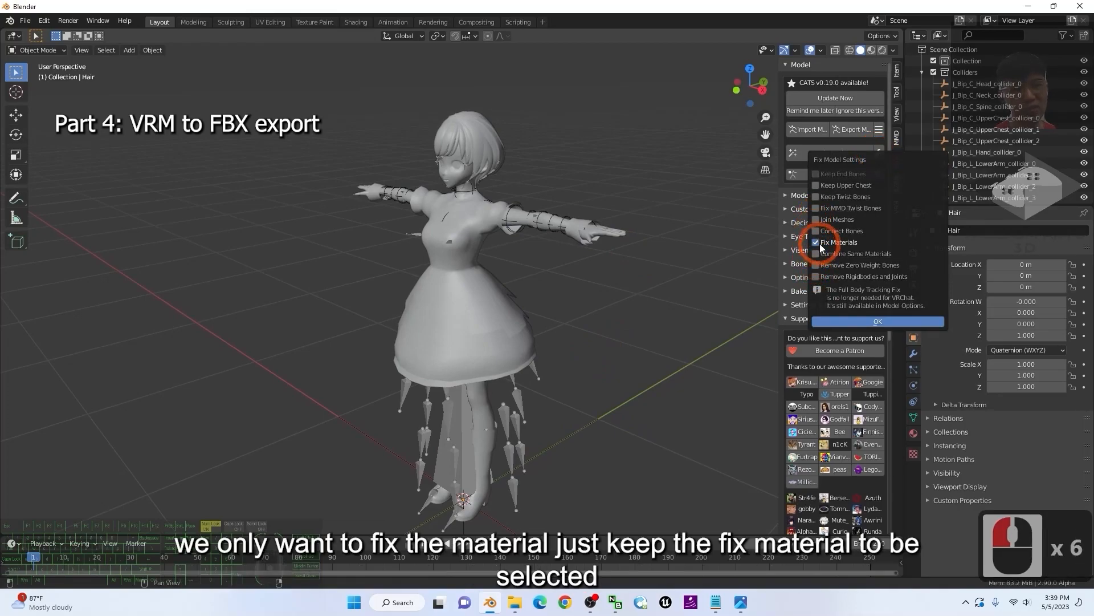
left_click(821, 246)
left_click(829, 245)
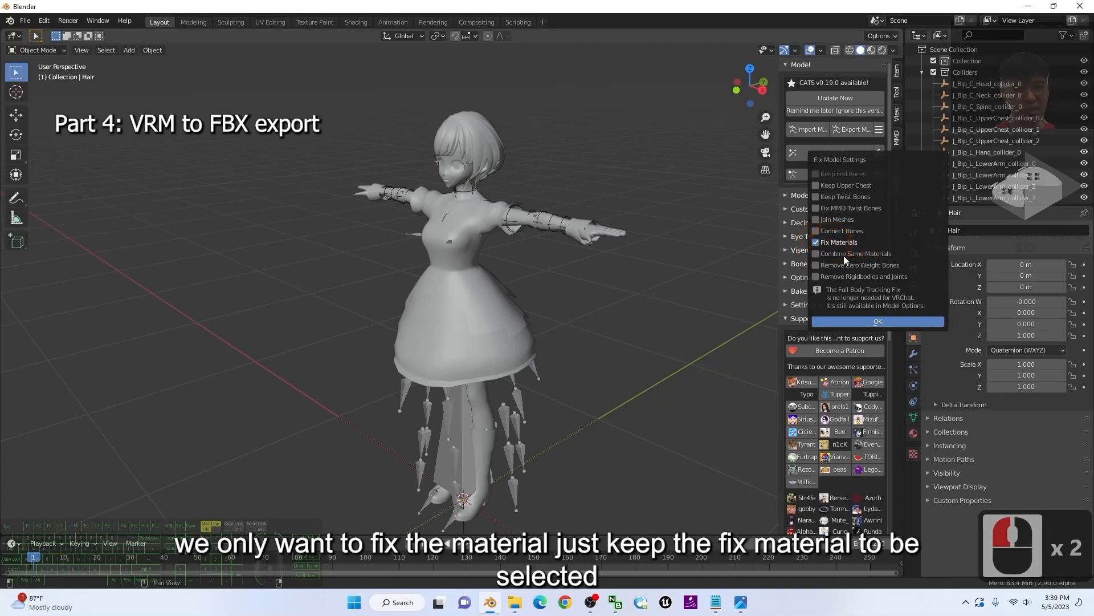
left_click(870, 320)
left_click(834, 162)
left_click(833, 153)
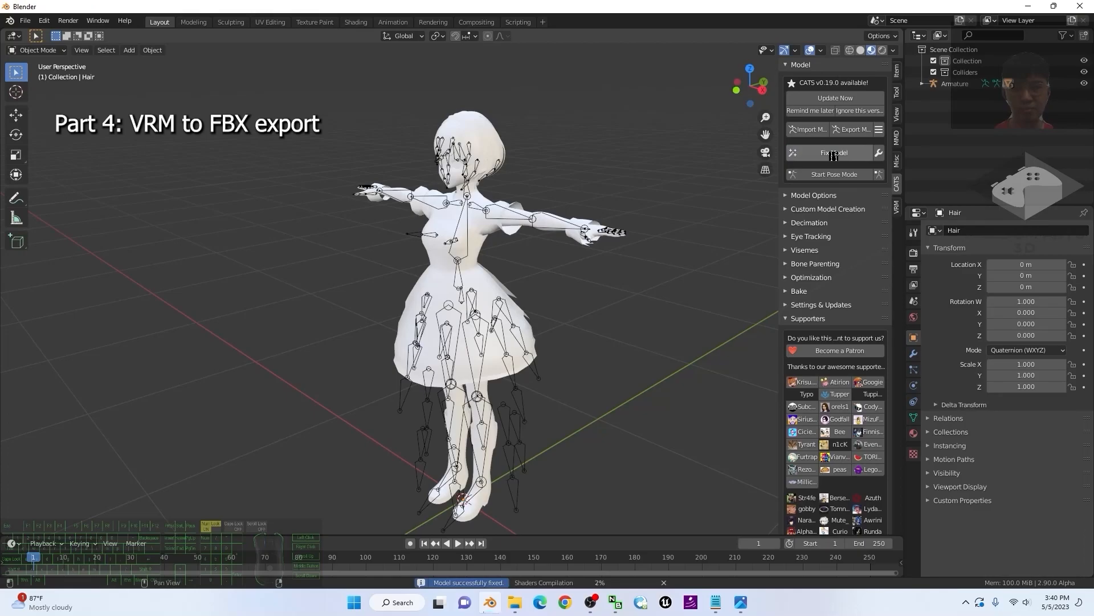
- Examine the fixed character's materials and armature in the viewport at several zoom levels
scroll(490, 295, "up", 2)
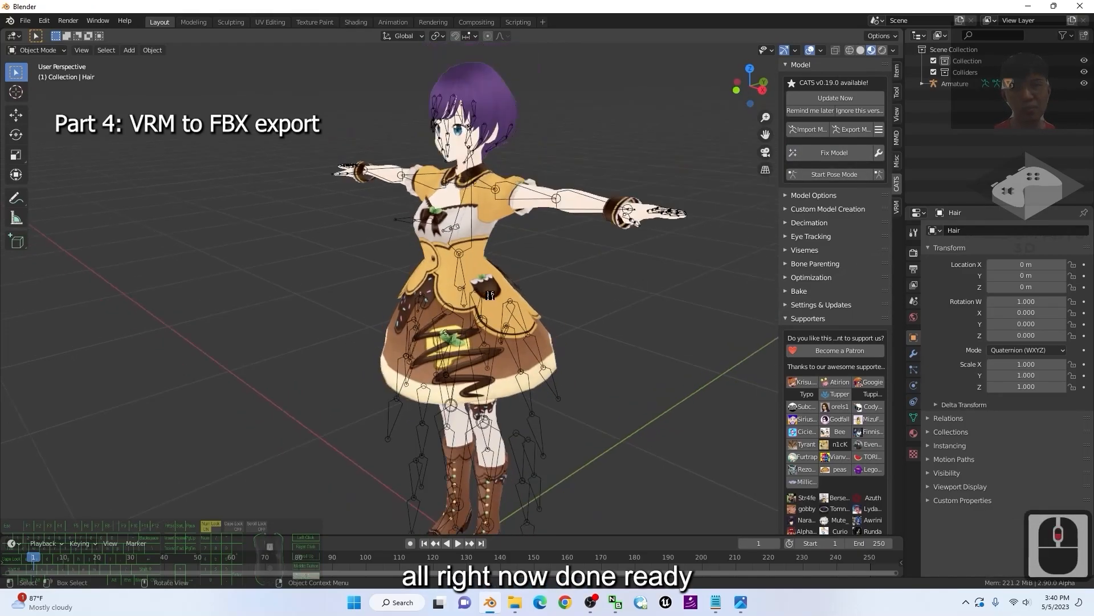
scroll(490, 296, "down", 2)
scroll(591, 424, "up", 2)
left_click(616, 422, "alt")
mouse_move(612, 428)
middle_mouse_down()
mouse_move(643, 418)
mouse_move(613, 427)
middle_mouse_up()
scroll(613, 428, "down", 3)
scroll(614, 426, "up", 2)
scroll(615, 426, "up", 1)
scroll(420, 314, "up", 2)
scroll(342, 306, "down", 2)
mouse_move(342, 305)
middle_mouse_down()
mouse_move(390, 306)
mouse_move(324, 306)
middle_mouse_up()
- Restore the Blender window from full screen and move it to uncover the model01 folder window
left_click_drag(491, 5, 653, 47)
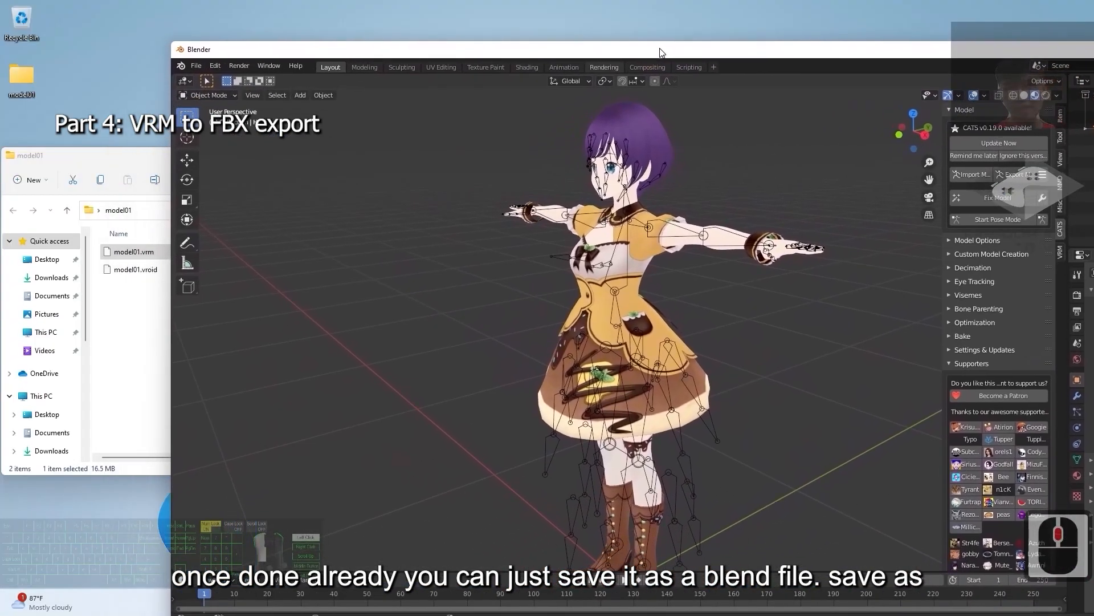
left_click(135, 281)
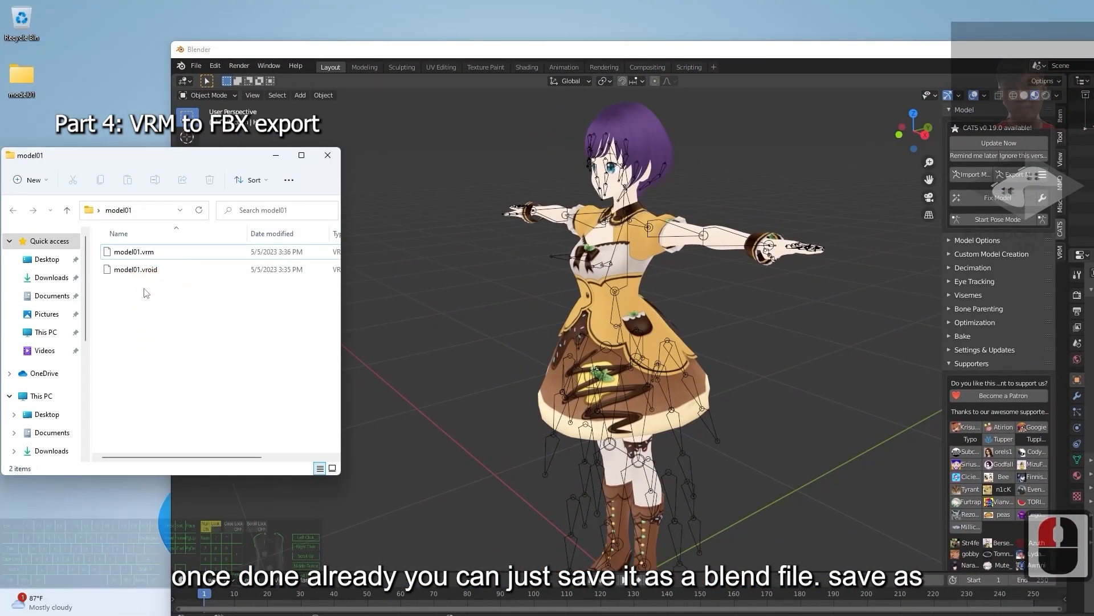
left_click(247, 54)
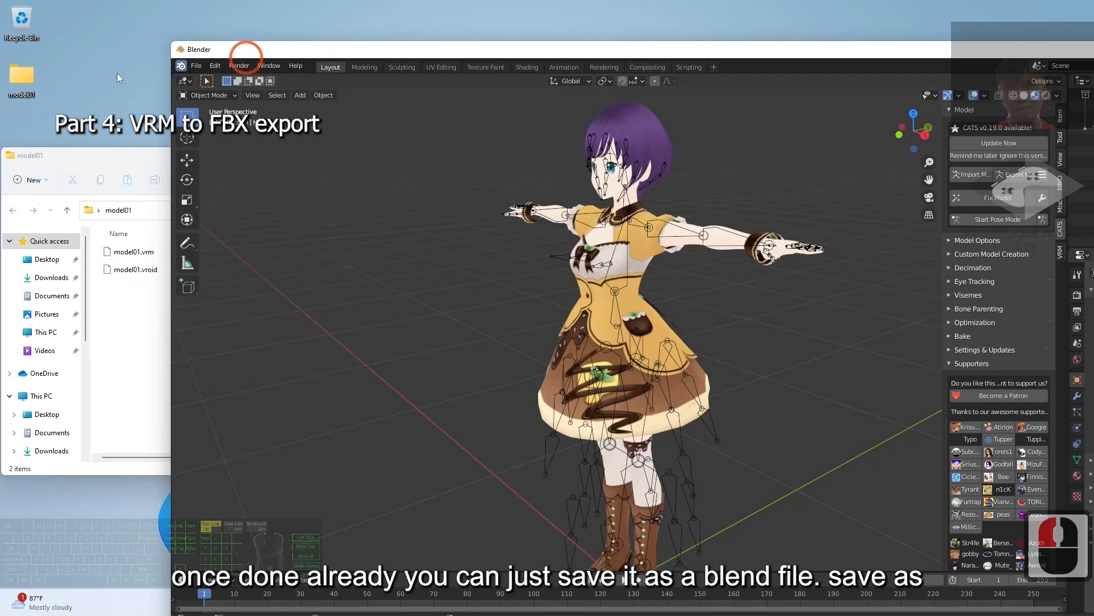
- Save the Blender project as model01 in the model01 folder on the Desktop
left_click(196, 65)
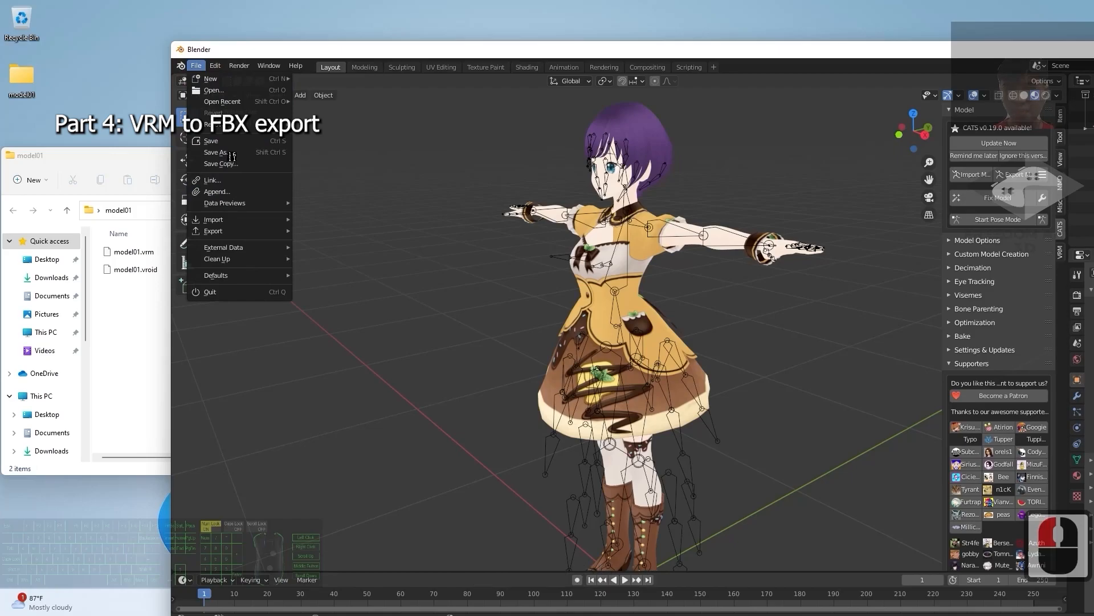
left_click(231, 153)
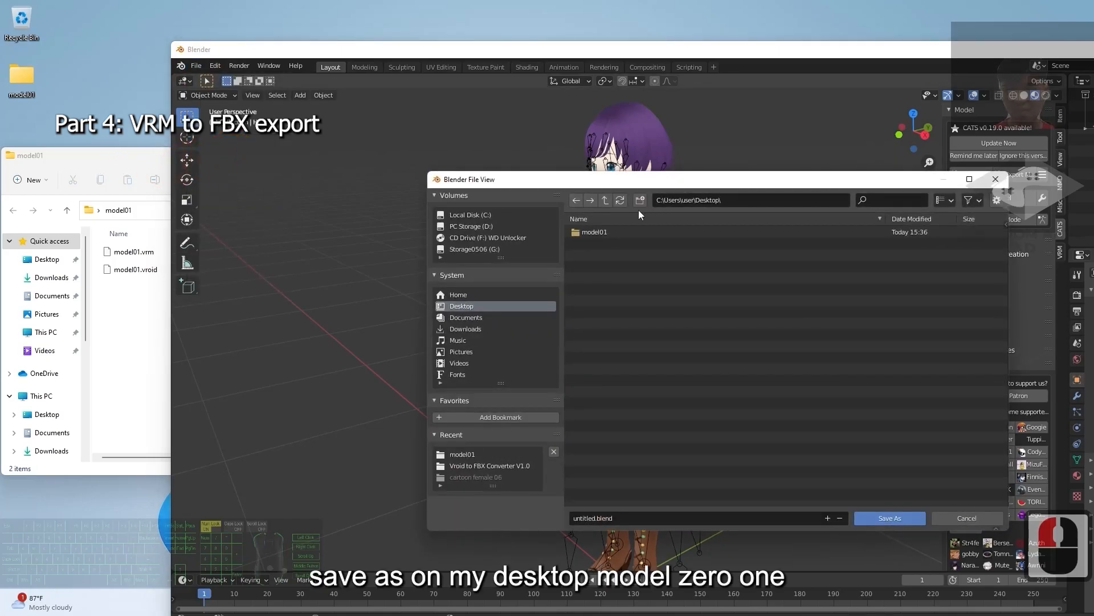
double_click(612, 234)
left_click(641, 518)
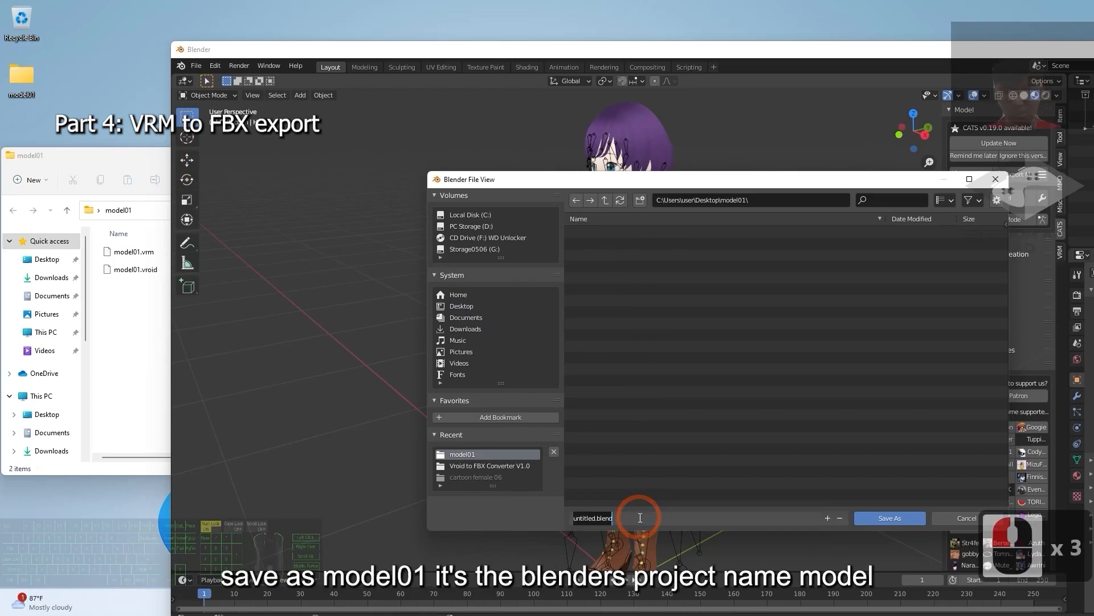
type("mode")
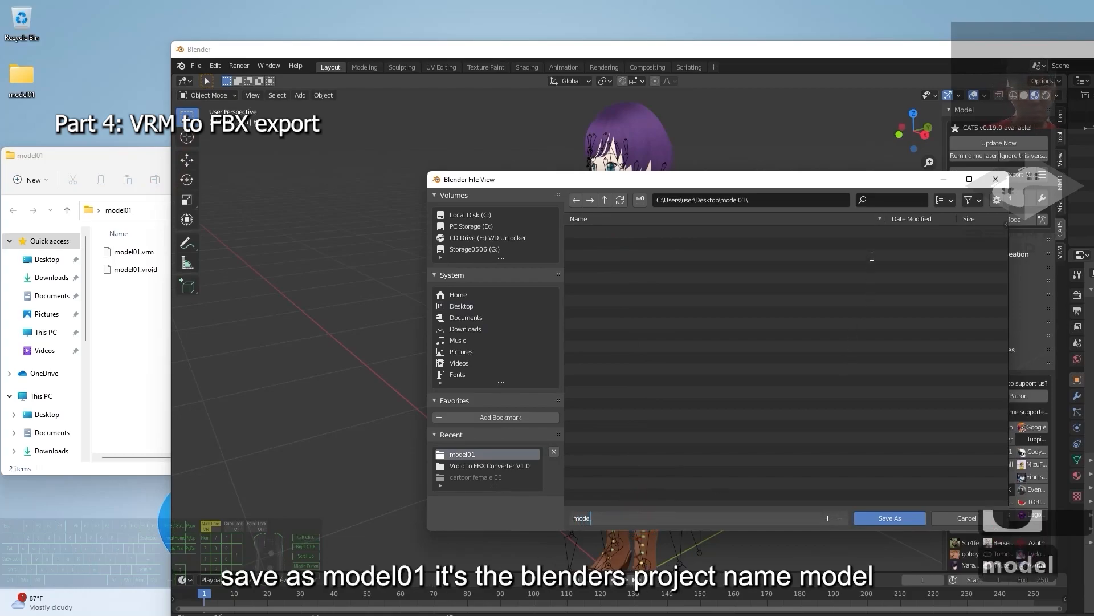
type("l")
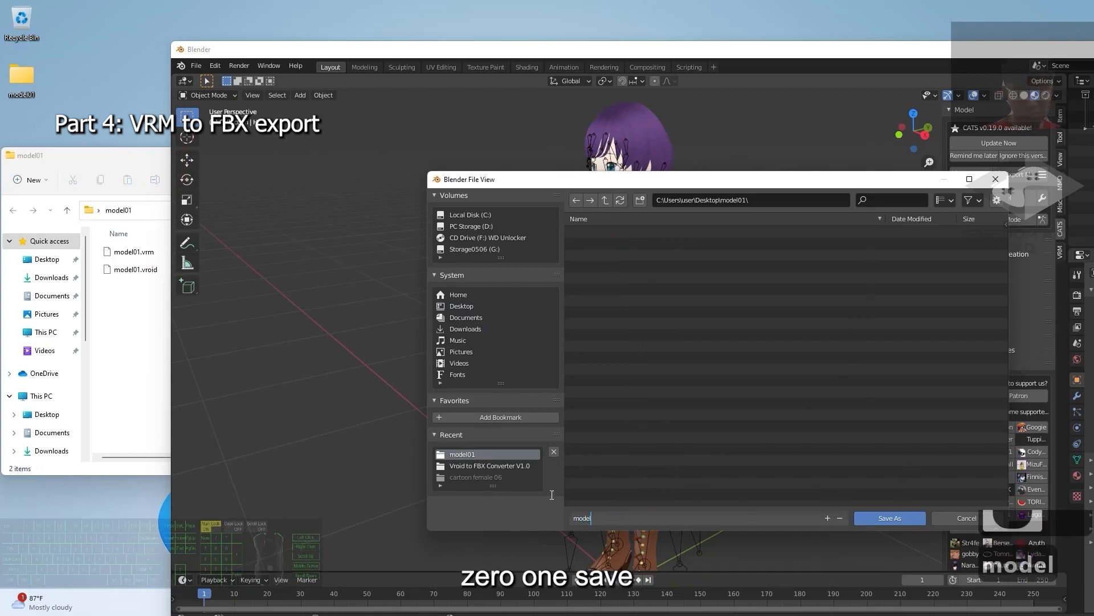
type("01")
left_click(872, 518)
left_click(872, 518)
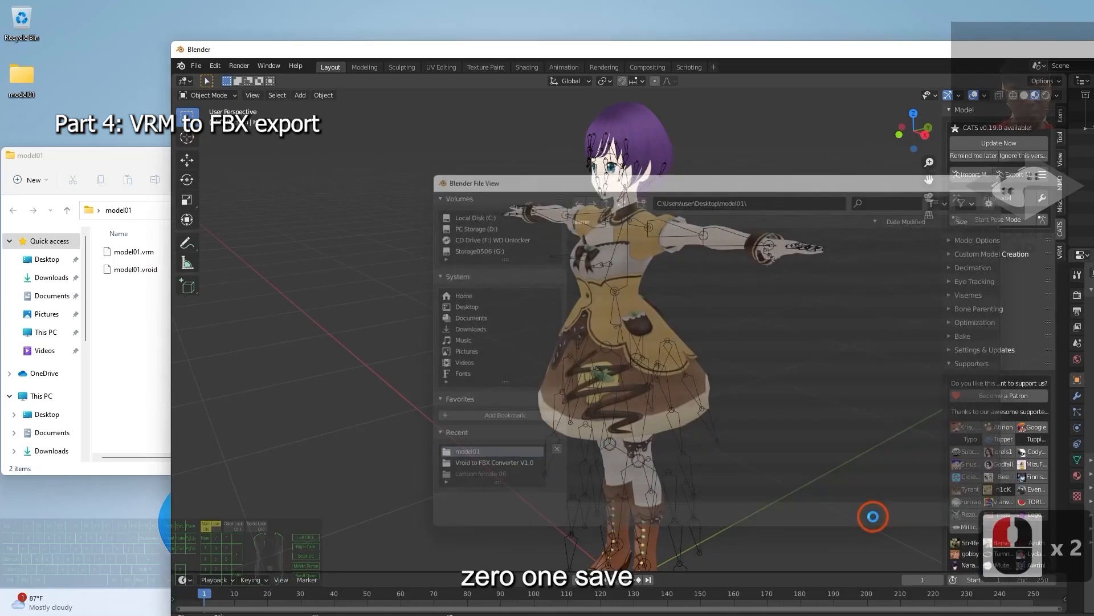
- Check the model01 folder for the saved blend file and reposition the Blender window beside it
left_click(127, 175)
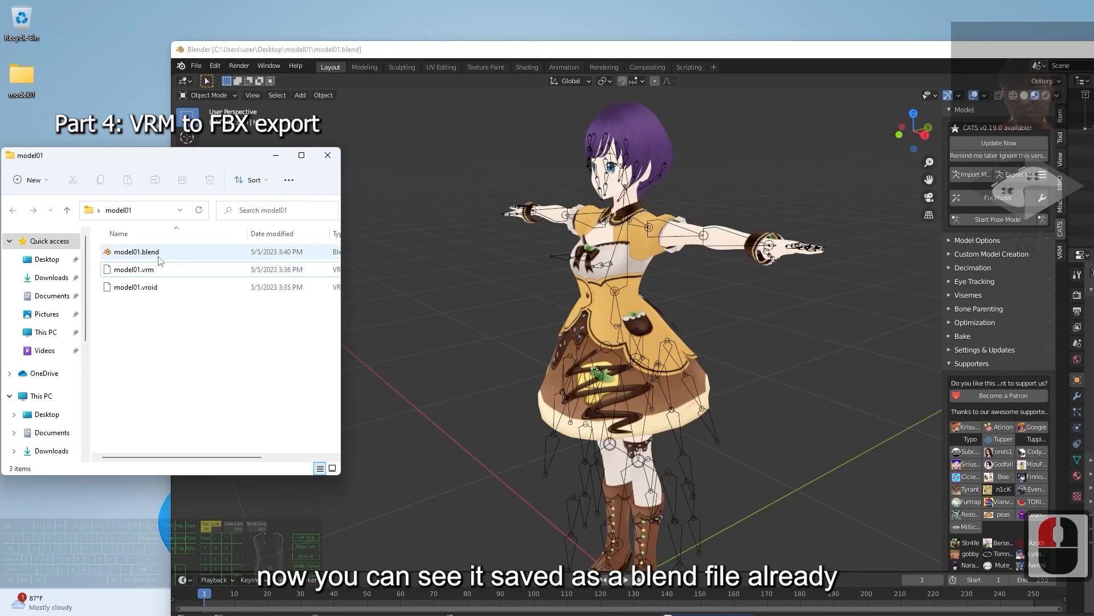
left_click_drag(711, 53, 682, 70)
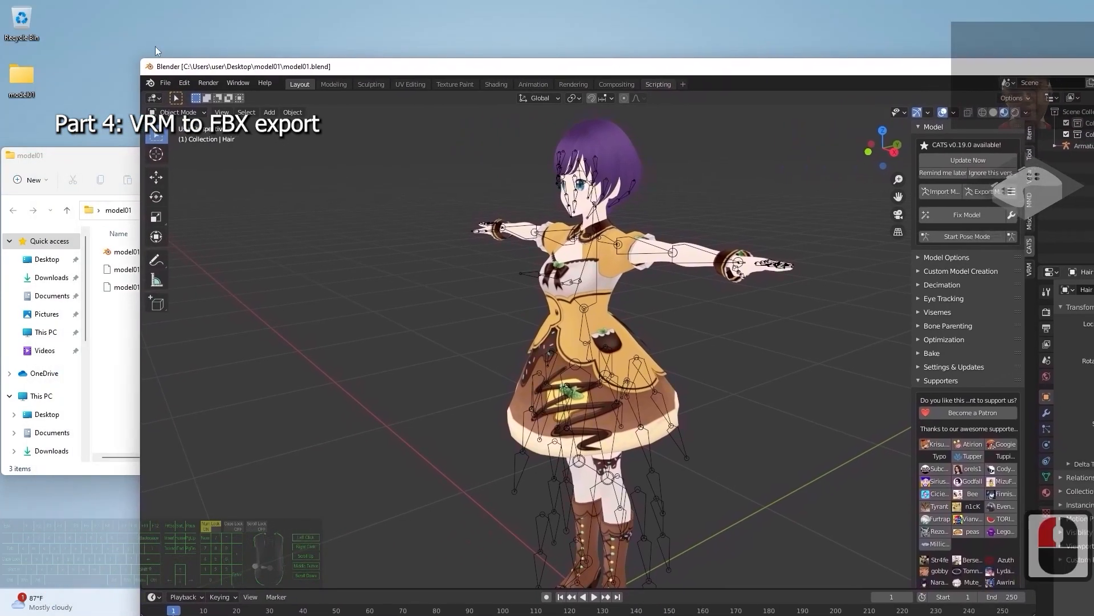
left_click_drag(149, 69, 254, 45)
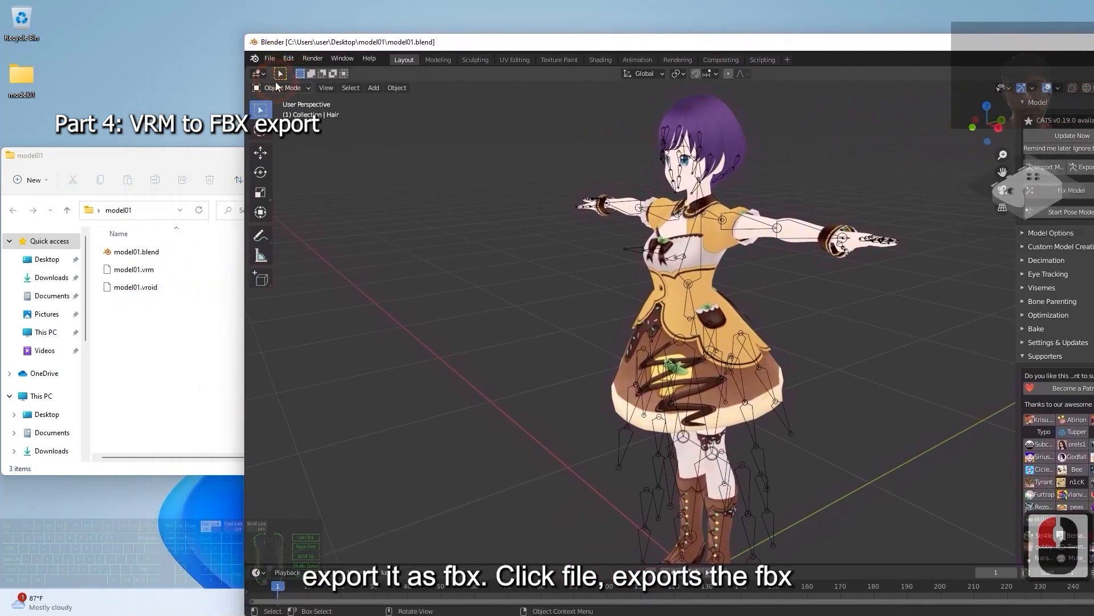
left_click(266, 60)
left_click(302, 222)
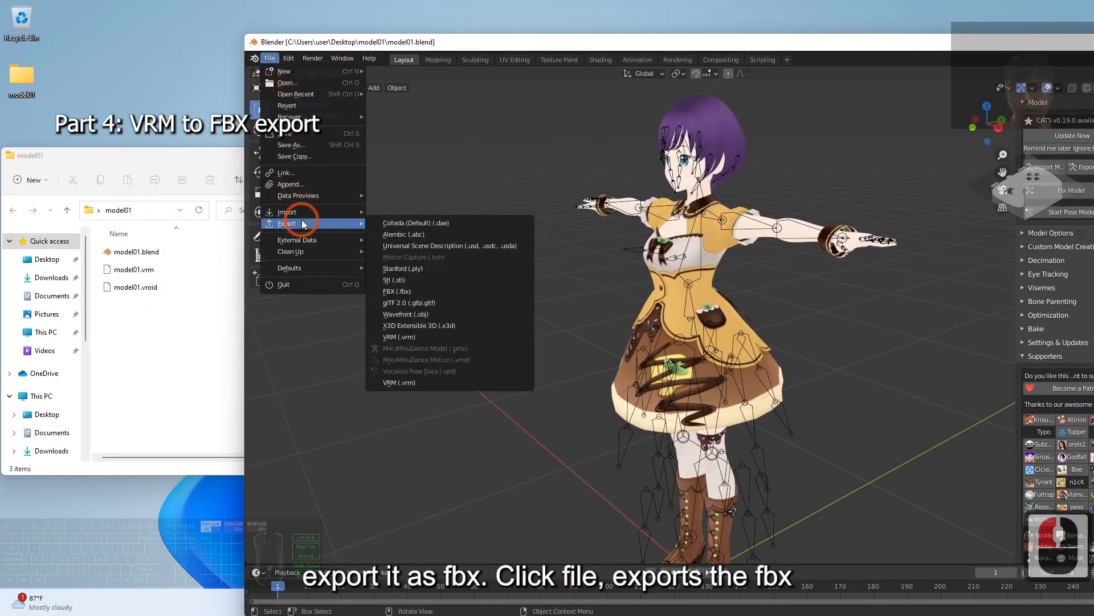
left_click(409, 293)
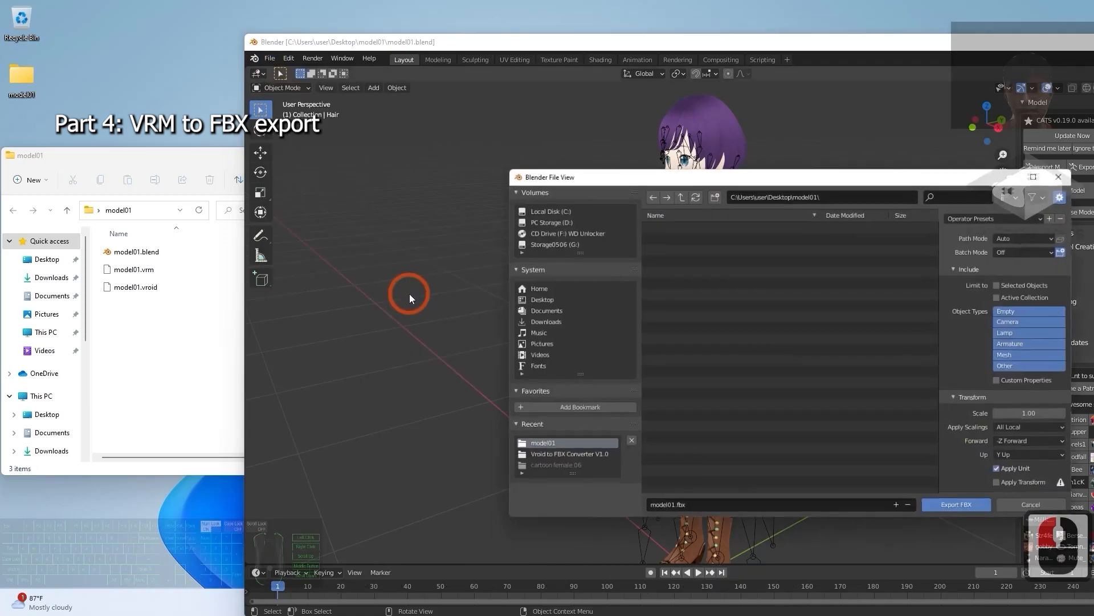
left_click_drag(753, 183, 510, 170)
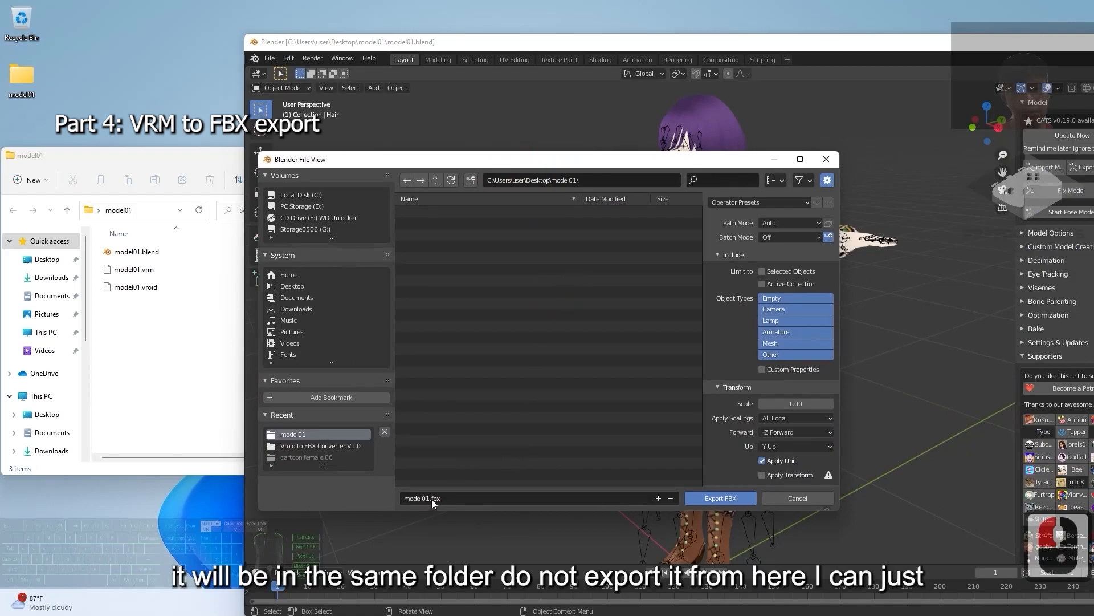
left_click(827, 159)
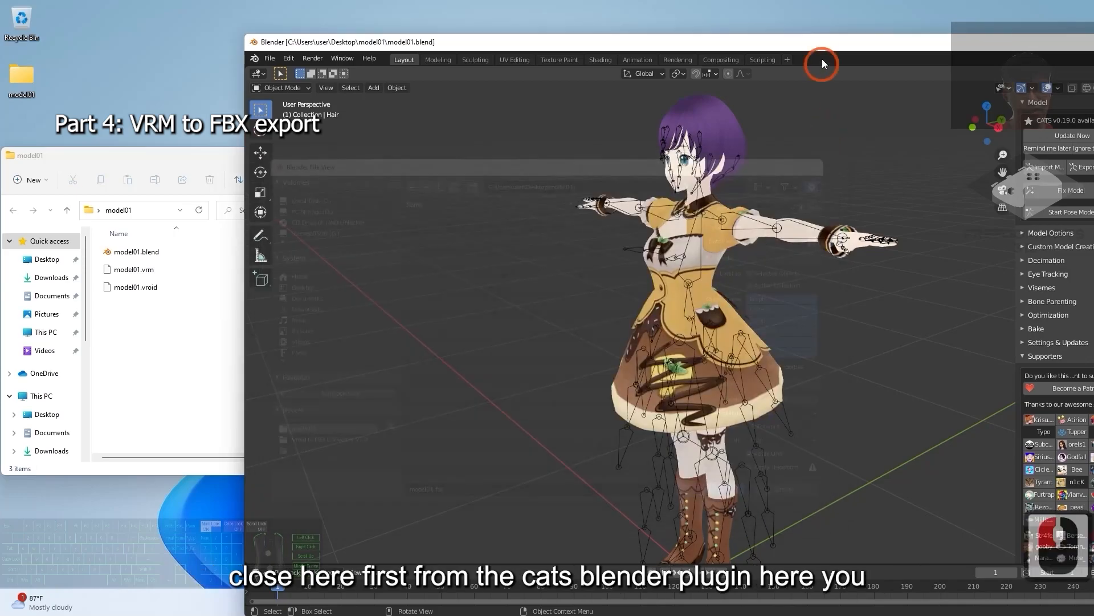
- Maximize Blender and export the model with Cats as model01.fbx in the model01 folder, with Path Mode set to Copy and the meshes left unjoined
double_click(821, 45)
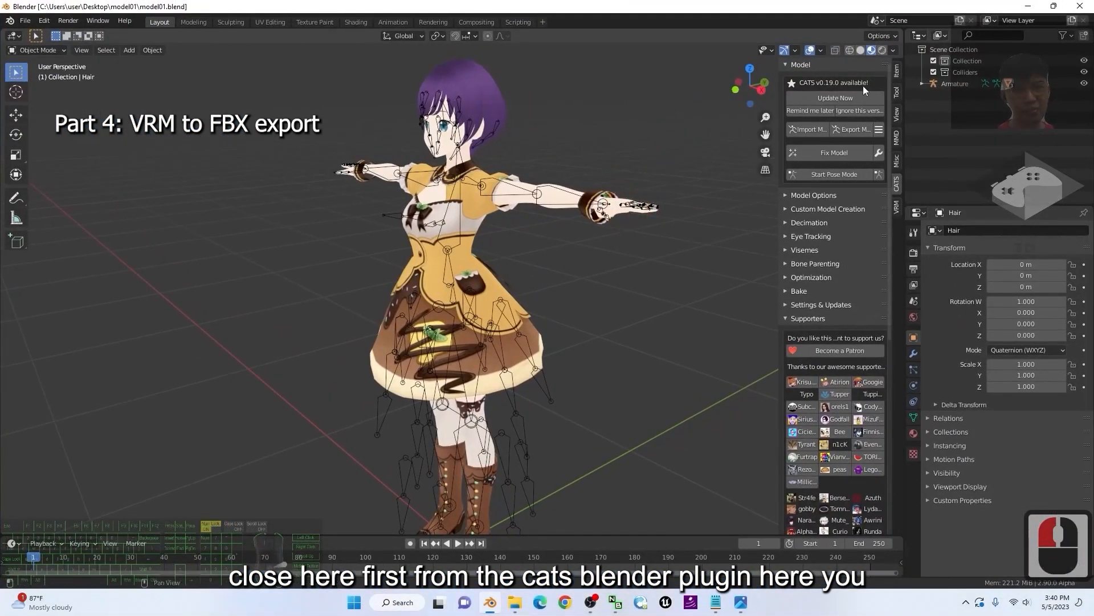
left_click(854, 128)
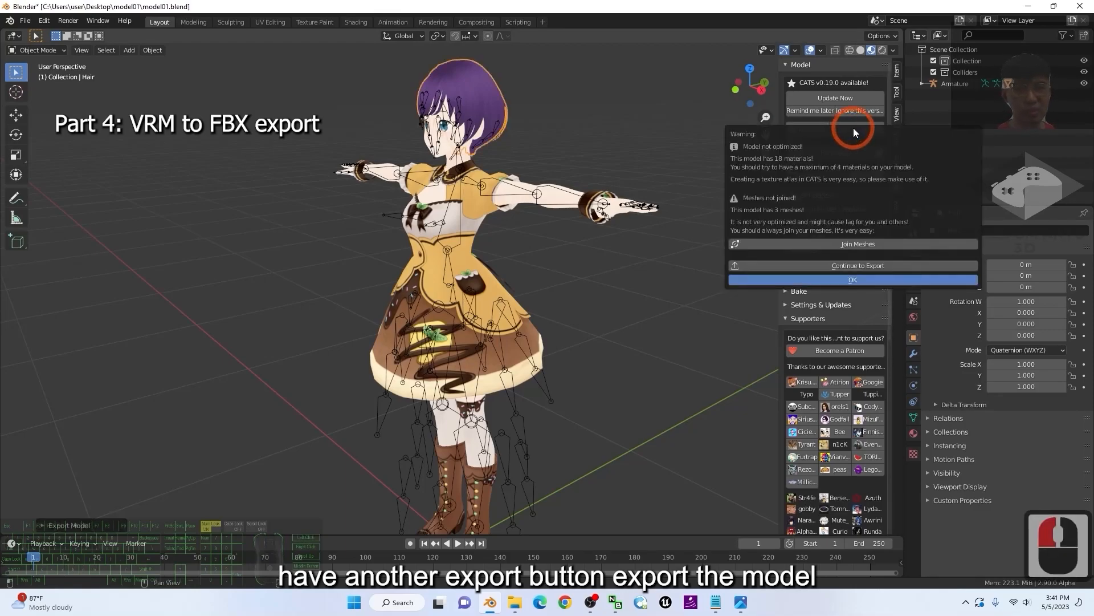
left_click(856, 265)
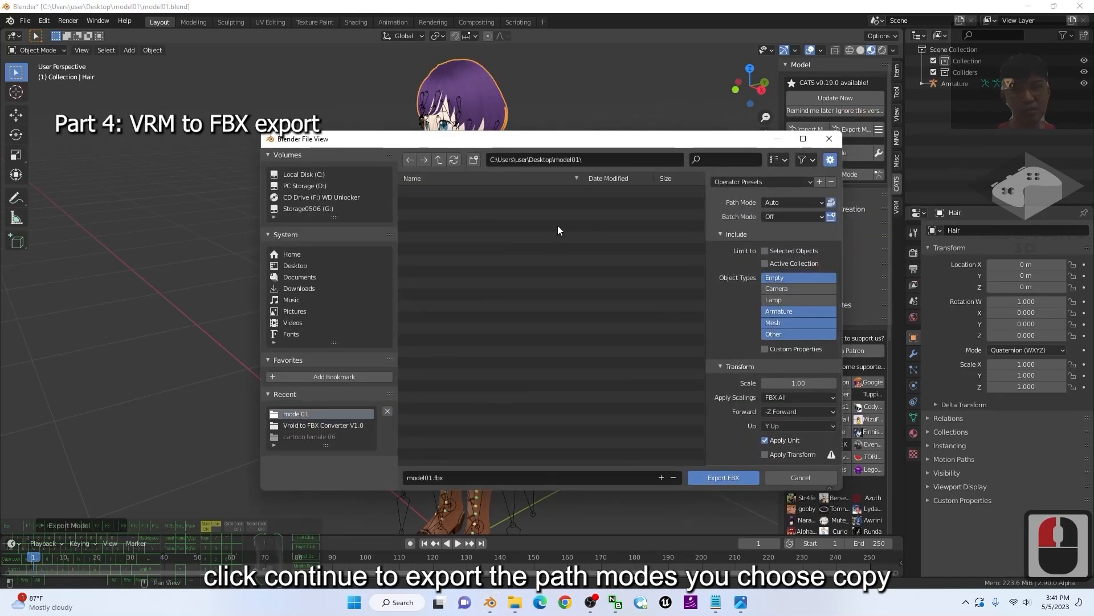
left_click(792, 202)
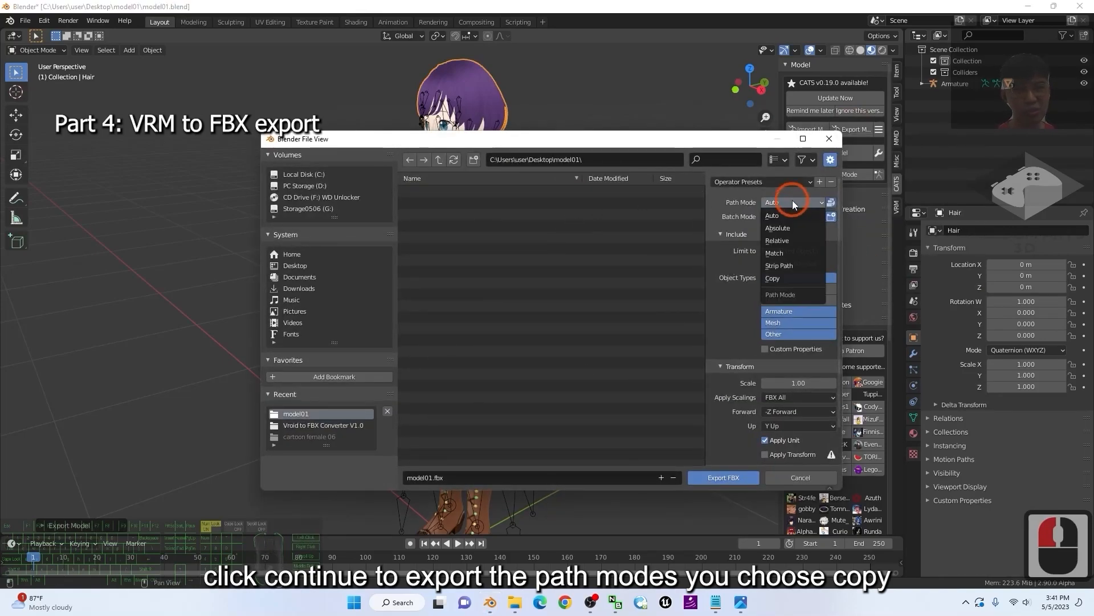
left_click(776, 279)
left_click_drag(674, 139, 608, 150)
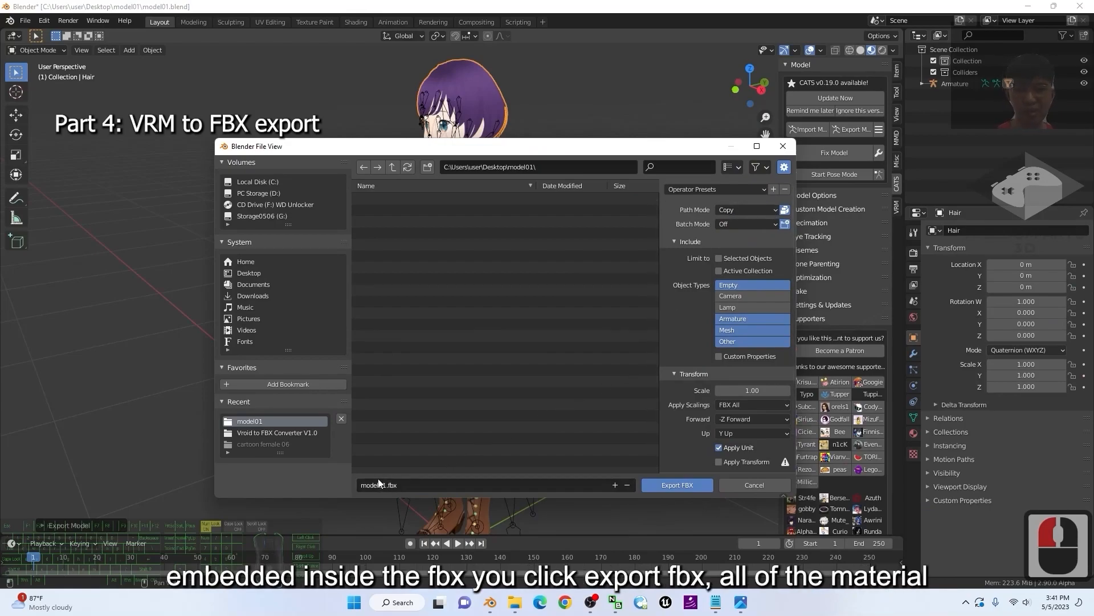
left_click(682, 483)
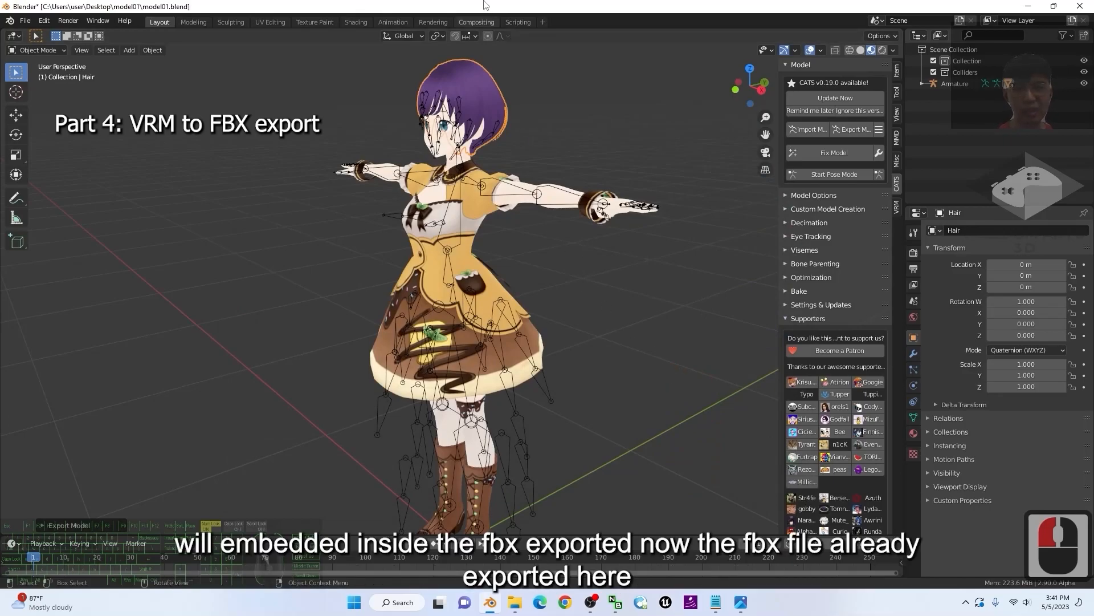
- Move the Blender window aside and bring the model01 folder window forward to check for the exported FBX file
left_click_drag(407, 5, 598, 1)
left_click_drag(377, 7, 612, 68)
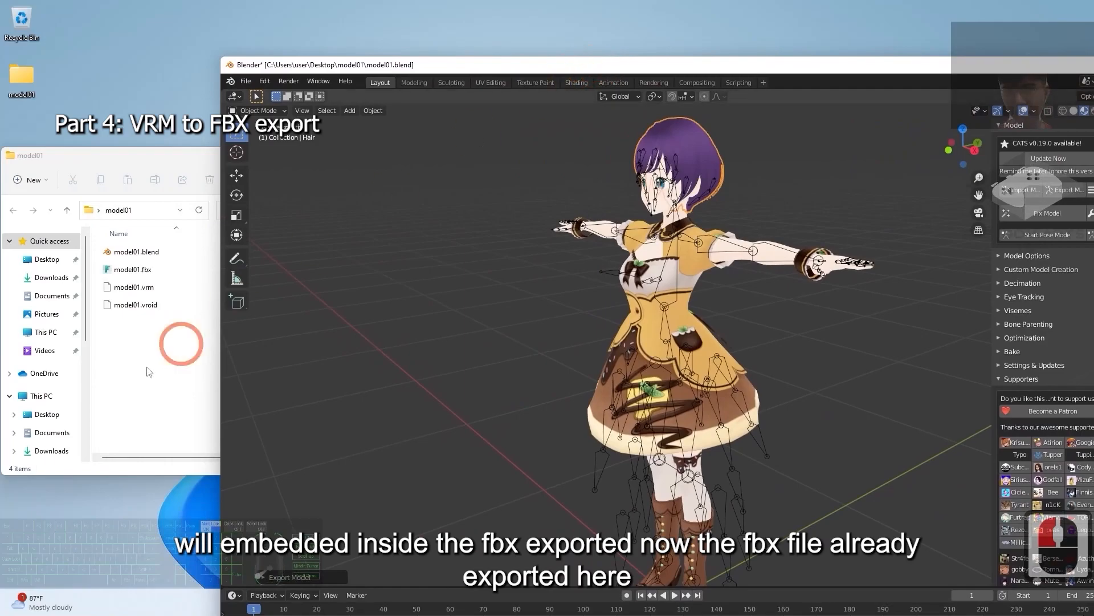
left_click(132, 428)
left_click_drag(156, 155, 287, 174)
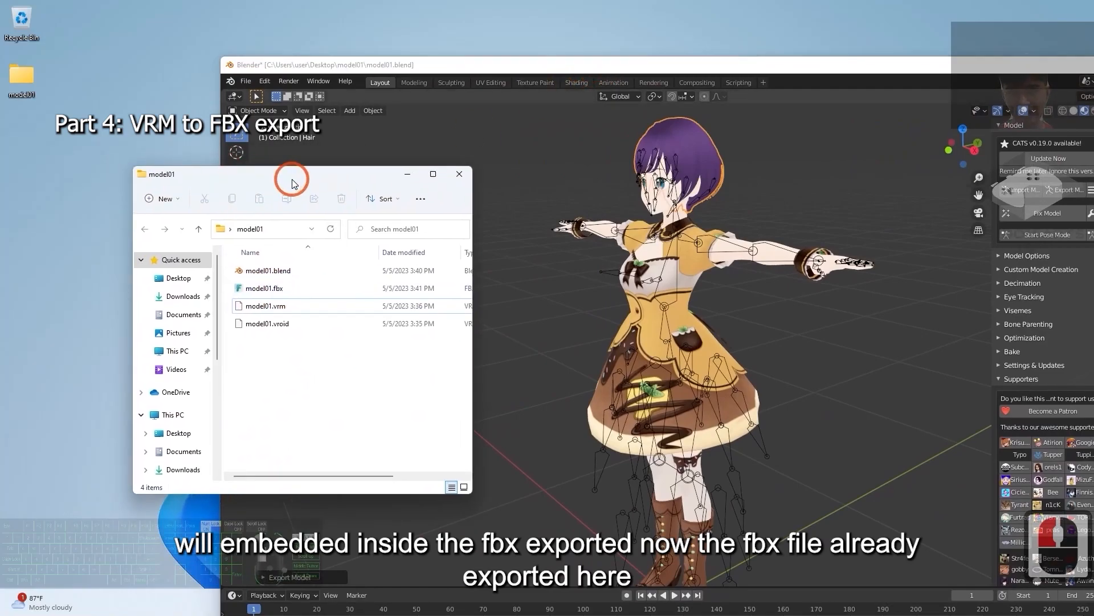
- Open model01.fbx in Autodesk FBX Review, inspect the character from several angles and distances, and close the viewer
double_click(262, 287)
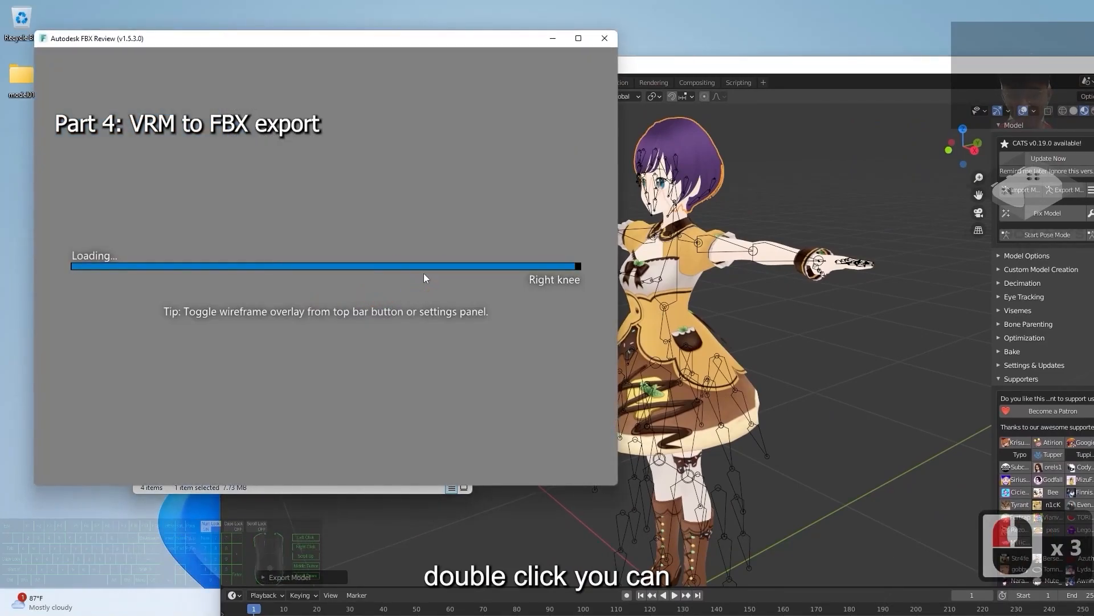
scroll(365, 180, "down", 5)
middle_click_drag(365, 180, 390, 326)
scroll(389, 326, "up", 8)
right_click_drag(488, 399, 509, 426)
left_click_drag(505, 369, 334, 312)
right_click_drag(332, 313, 428, 326)
scroll(428, 326, "down", 5)
left_click(611, 39)
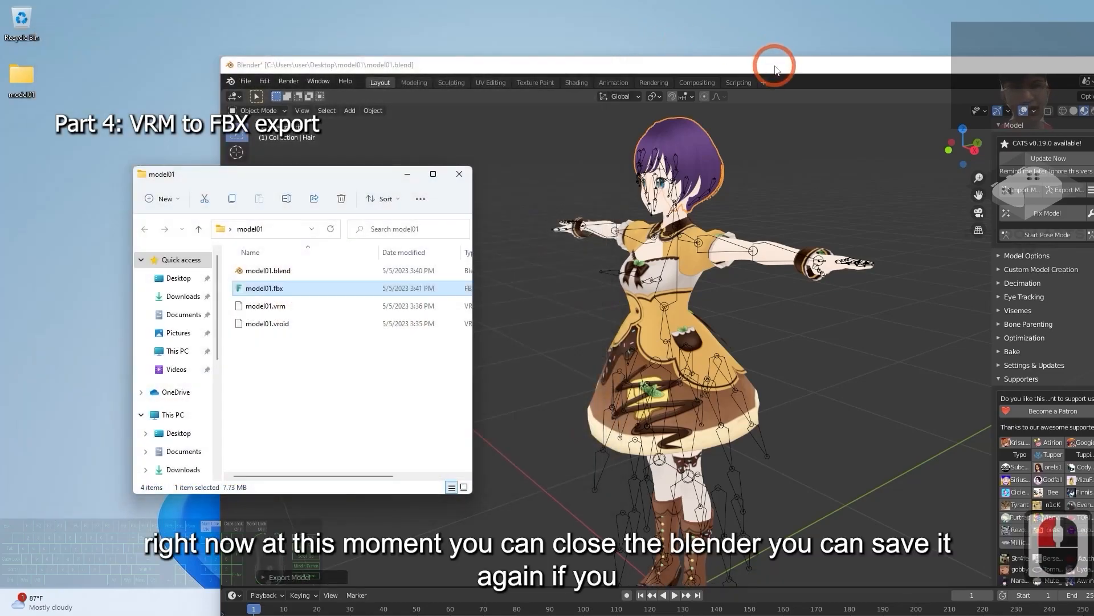
- Close Blender and save the changes to the model01 project
left_click_drag(774, 57, 527, 59)
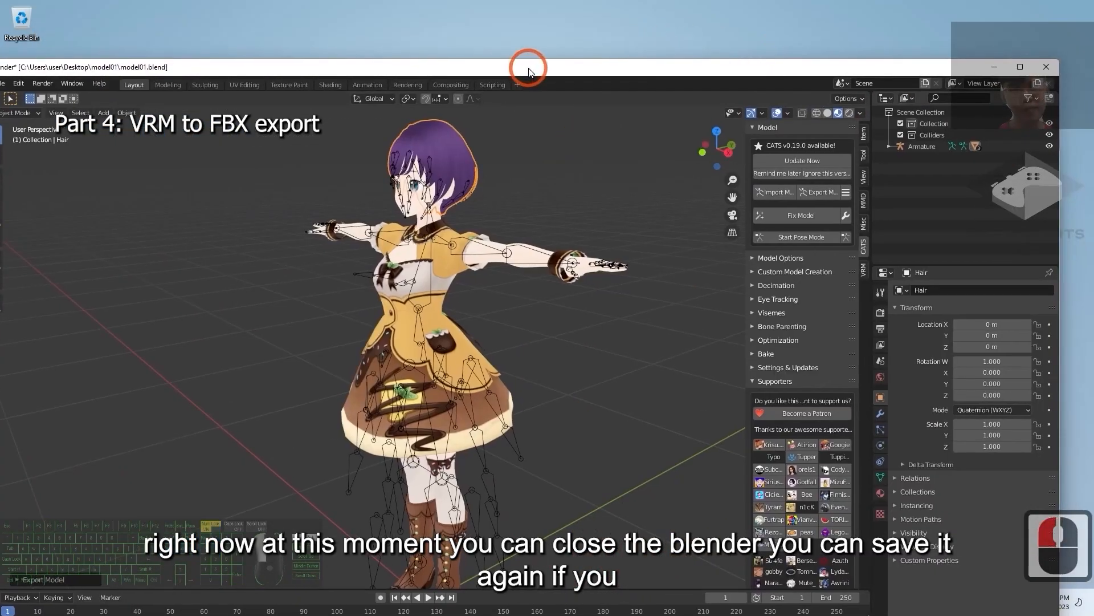
left_click(1047, 66)
left_click(474, 378)
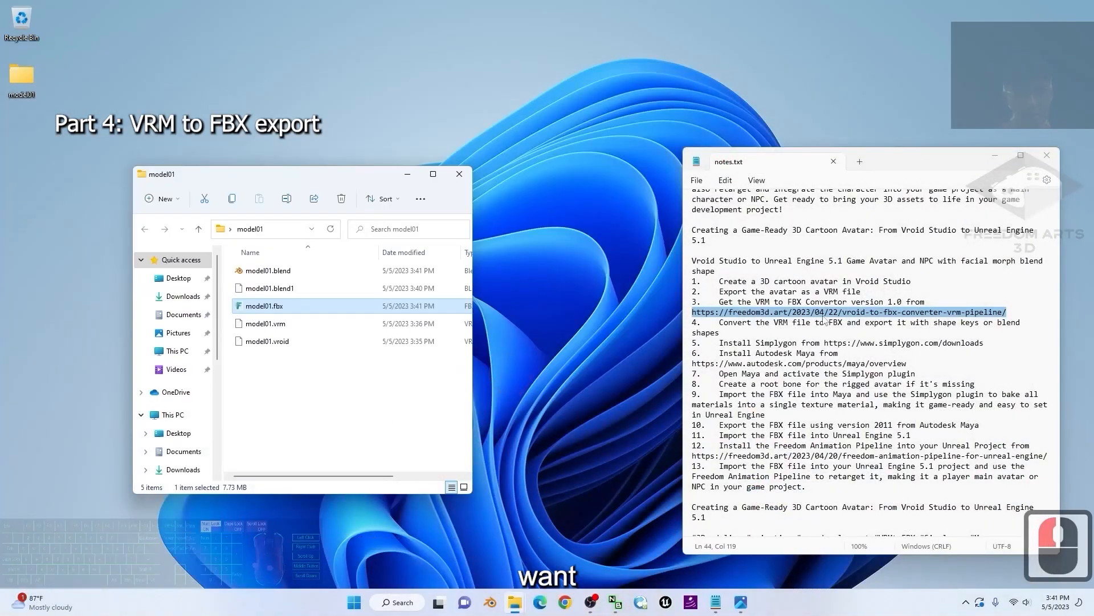
- Review step 4 of the notes on converting VRM to FBX with shape keys, and select model01.fbx in the folder
left_click(756, 318)
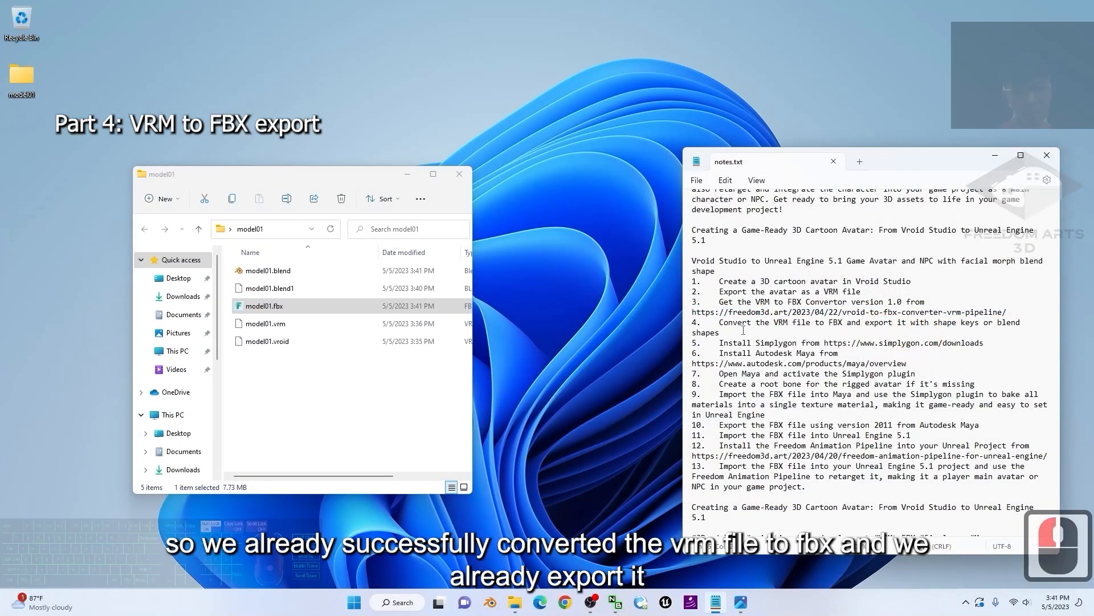
left_click_drag(720, 323, 850, 321)
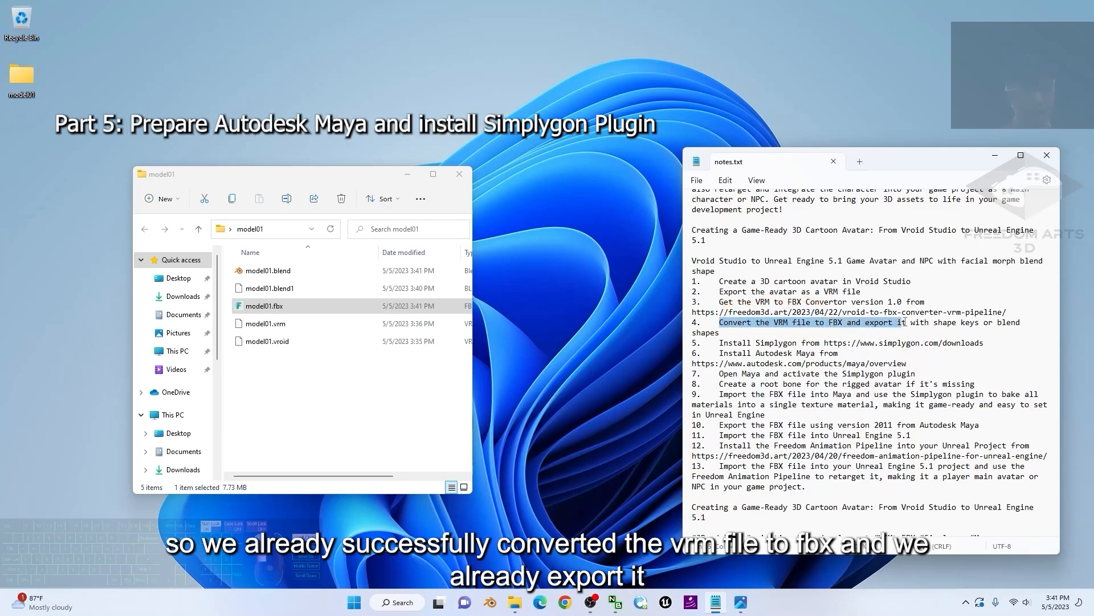
left_click(881, 323)
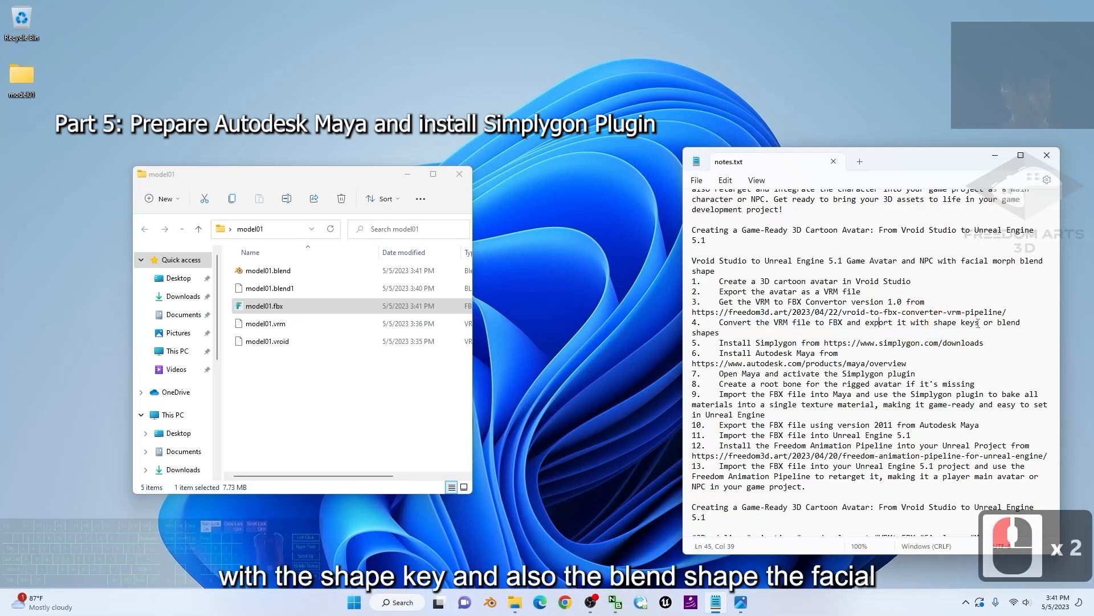
left_click(934, 322)
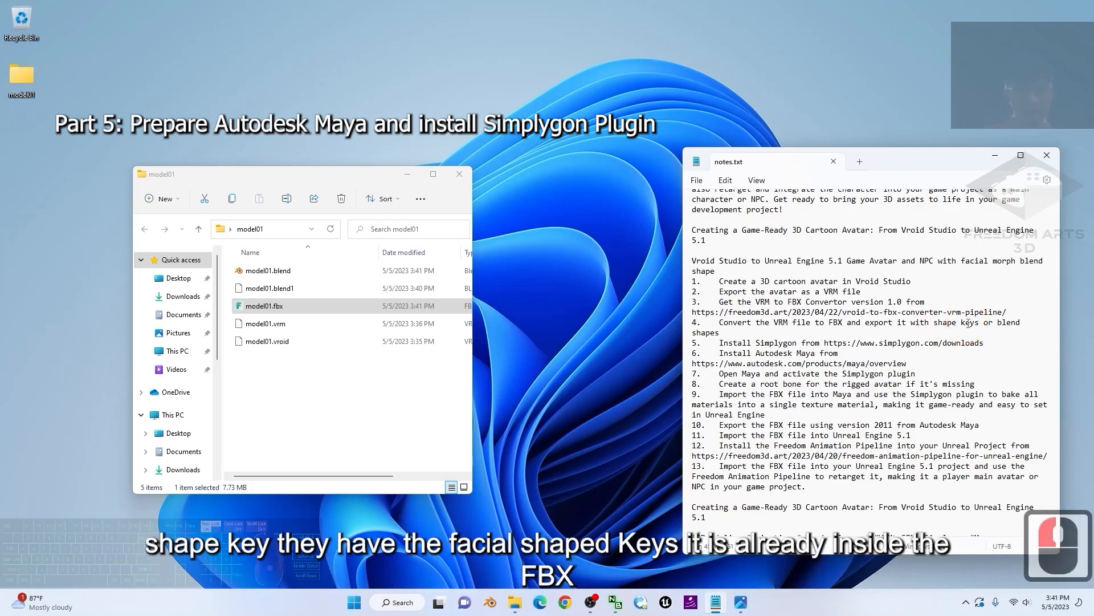
left_click(267, 311)
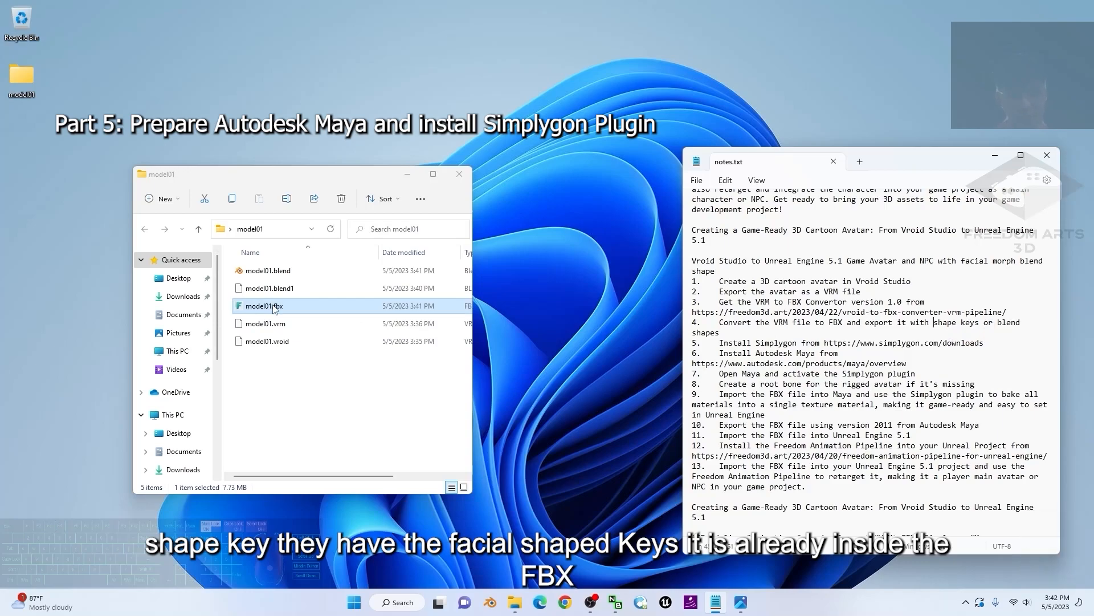
- Review the Simplygon installation step in the notes and highlight its download address
left_click(764, 342)
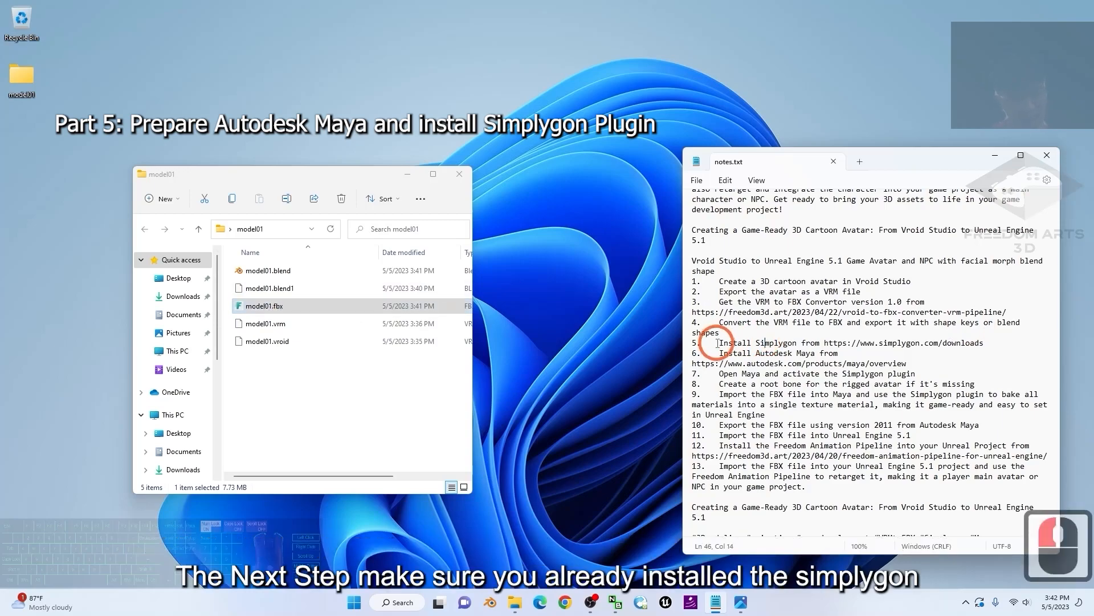
left_click_drag(758, 342, 799, 342)
left_click(784, 344)
left_click(858, 343)
left_click(928, 346)
left_click(889, 340)
left_click_drag(985, 344, 821, 343)
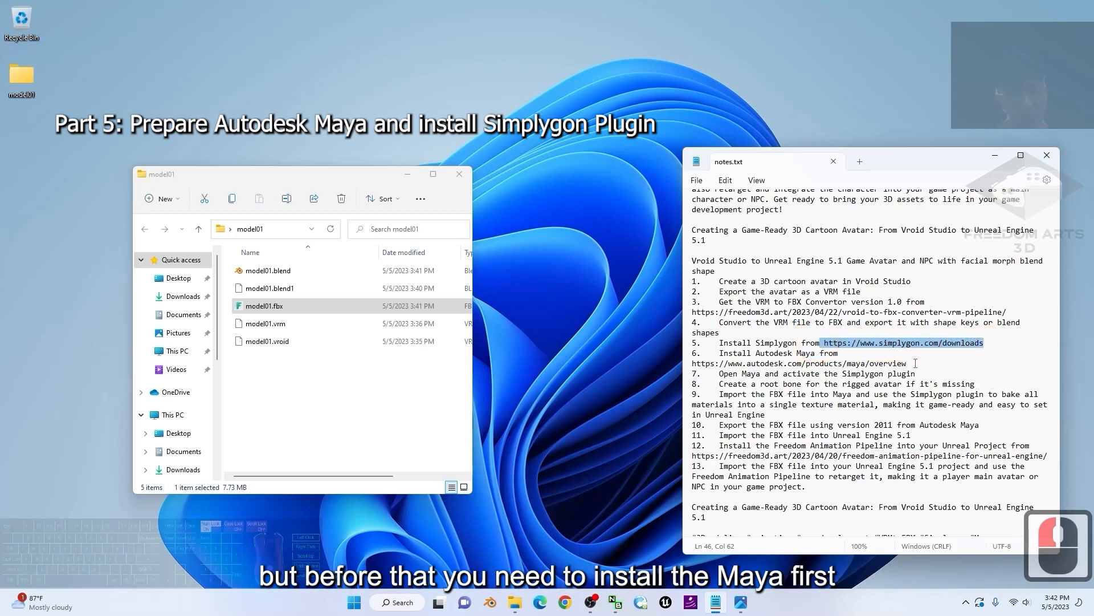
- Move the Autodesk Maya installation step above the Simplygon step in the notes and renumber it as 5
left_click_drag(915, 363, 719, 352)
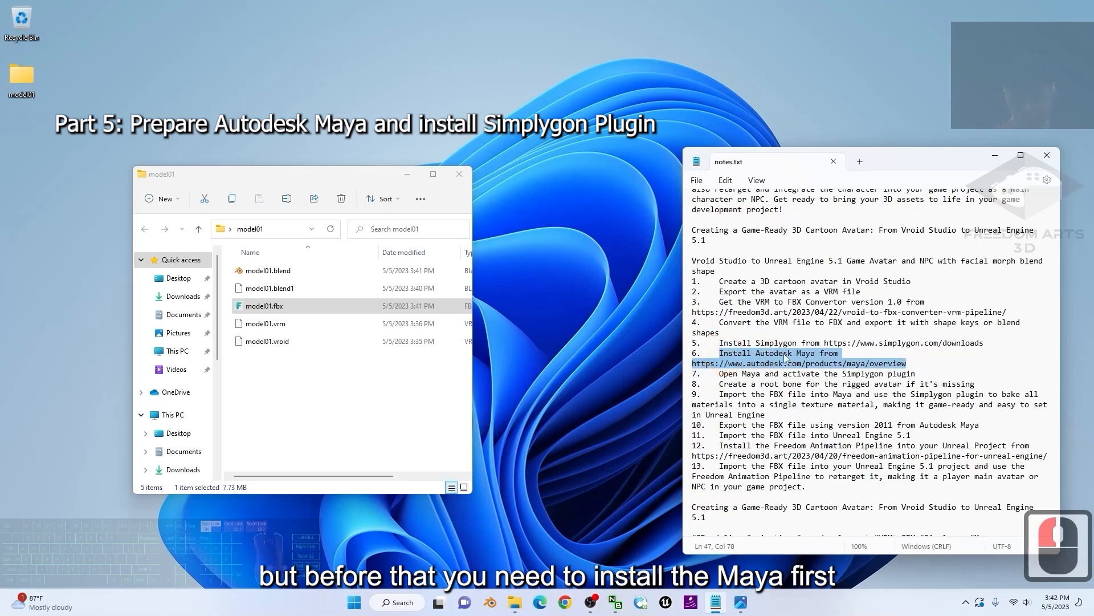
left_click(702, 351)
left_click_drag(687, 351, 690, 360)
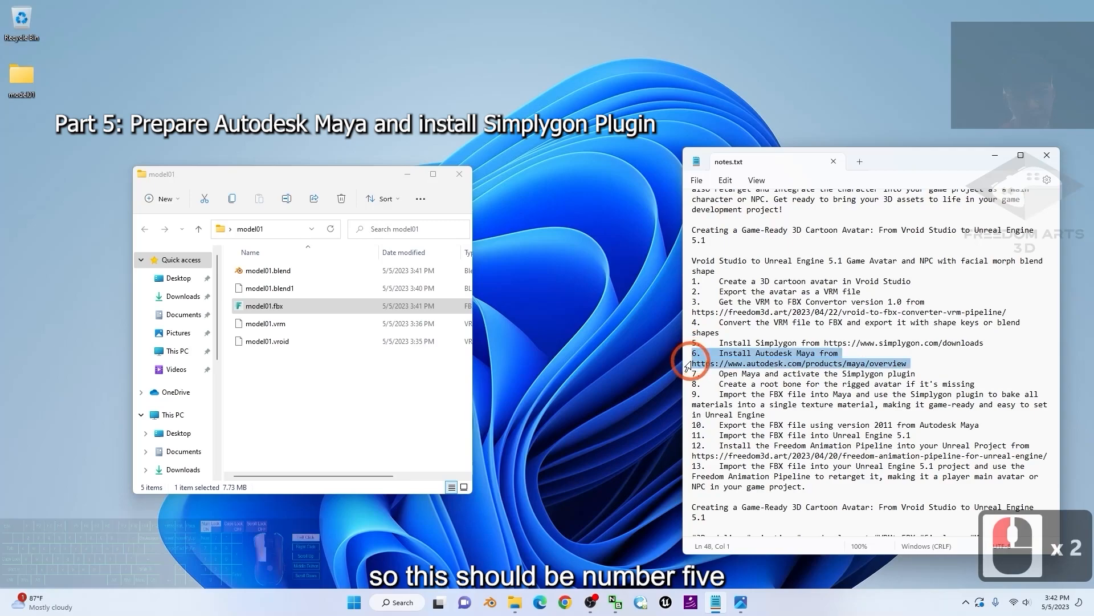
key("ctrl+x")
left_click(729, 332)
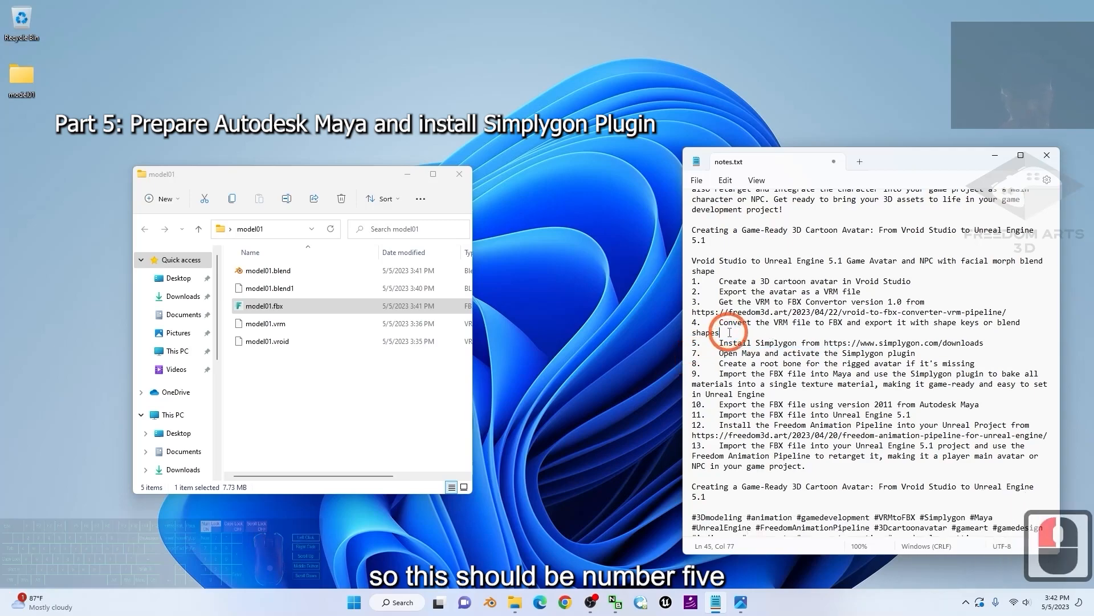
key("ctrl+v")
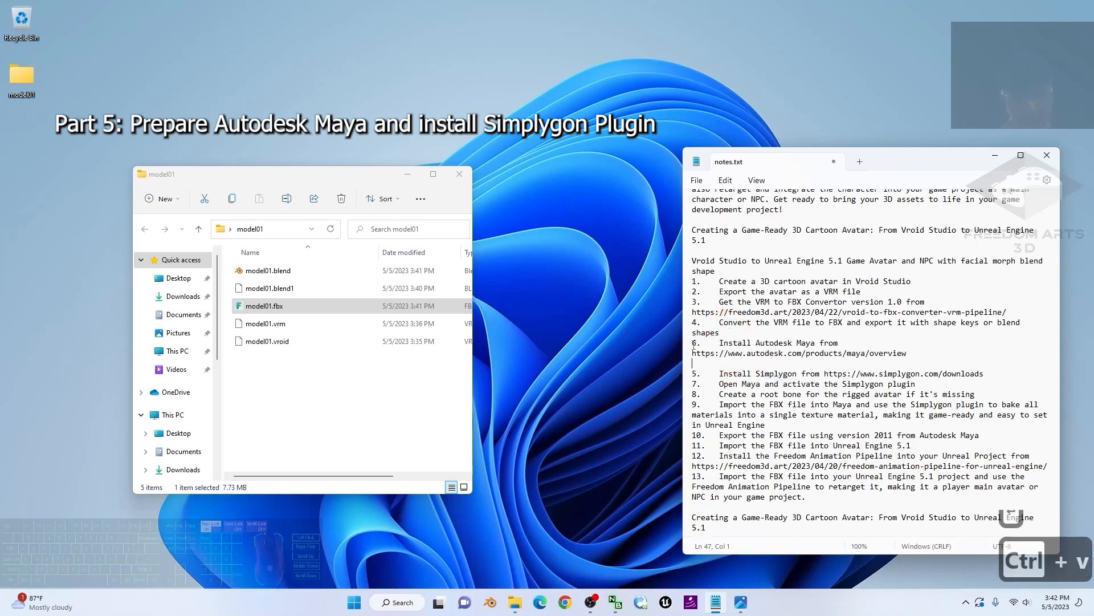
double_click(694, 343)
type("5")
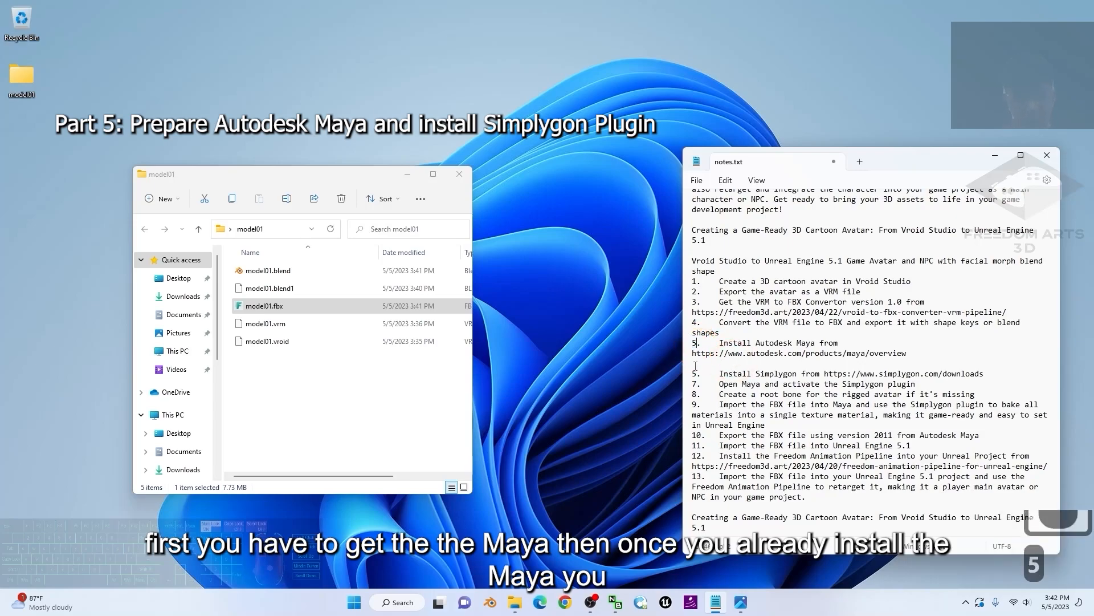
- Renumber the Simplygon installation step as 6 and remove the blank line above it
double_click(695, 372)
type("5")
type("6")
left_click(725, 367)
key("BackSpace")
- Review the reordered Maya and Simplygon installation steps in the notes
left_click_drag(776, 343, 794, 365)
left_click(762, 344)
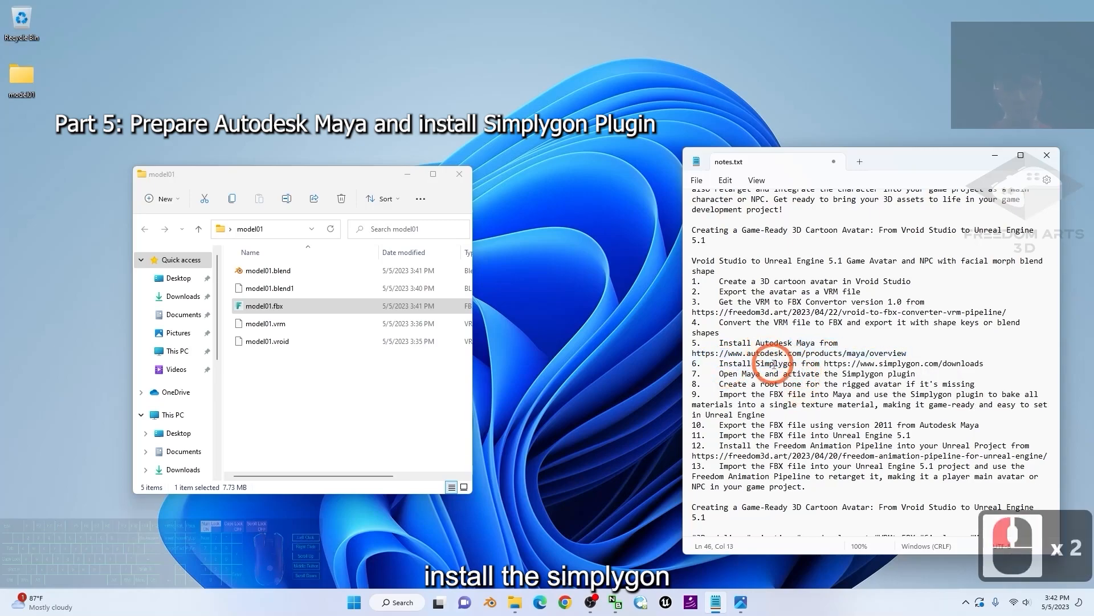
left_click_drag(732, 343, 801, 343)
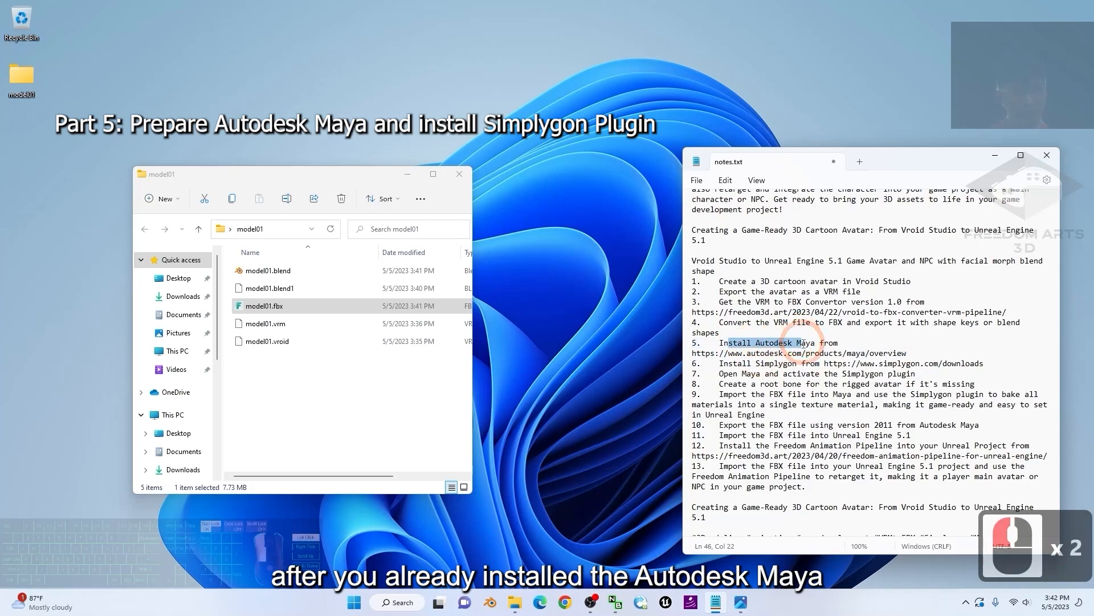
left_click(906, 353)
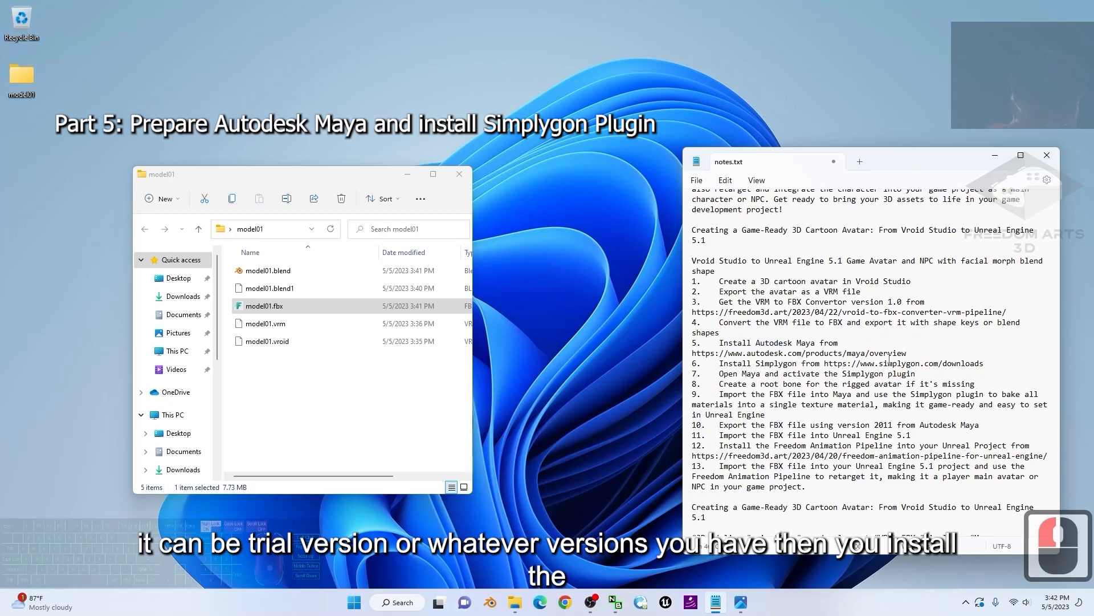
mouse_move(757, 365)
left_mouse_down()
mouse_move(811, 363)
mouse_move(836, 345)
mouse_move(713, 344)
mouse_move(749, 349)
left_mouse_up()
left_click(783, 362)
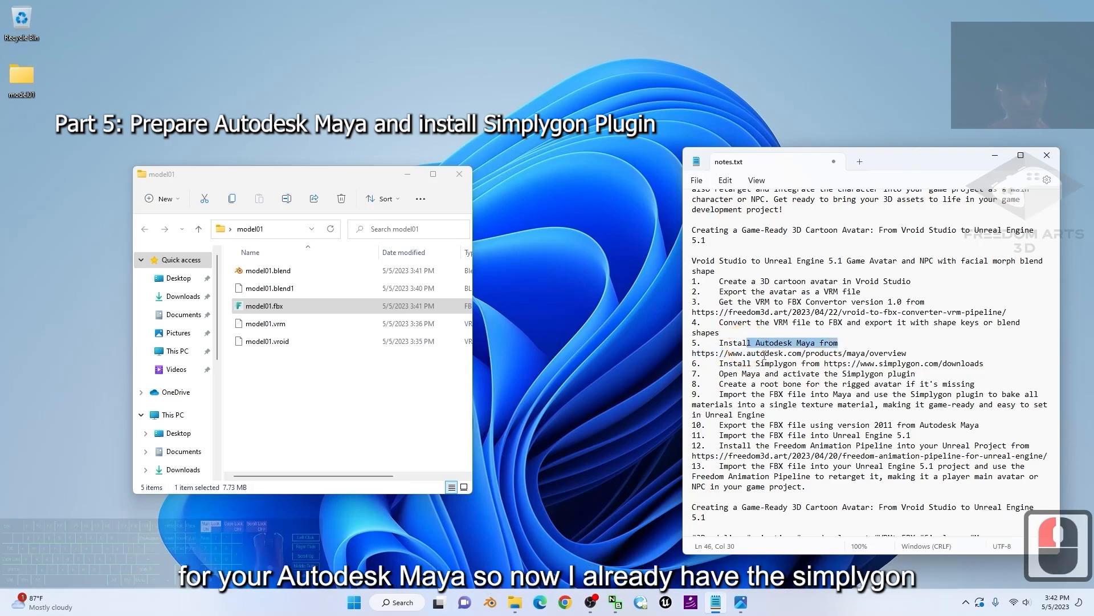
left_click(764, 353)
- Search Windows for "simplygon" to check its installation, and close the search
left_click(402, 602)
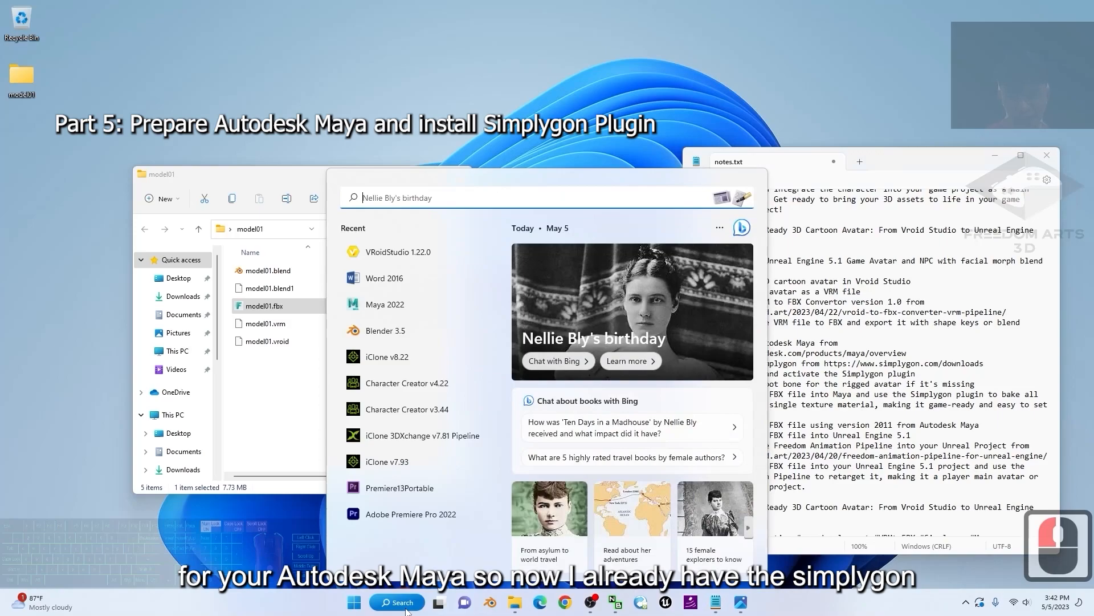
type("simplygon")
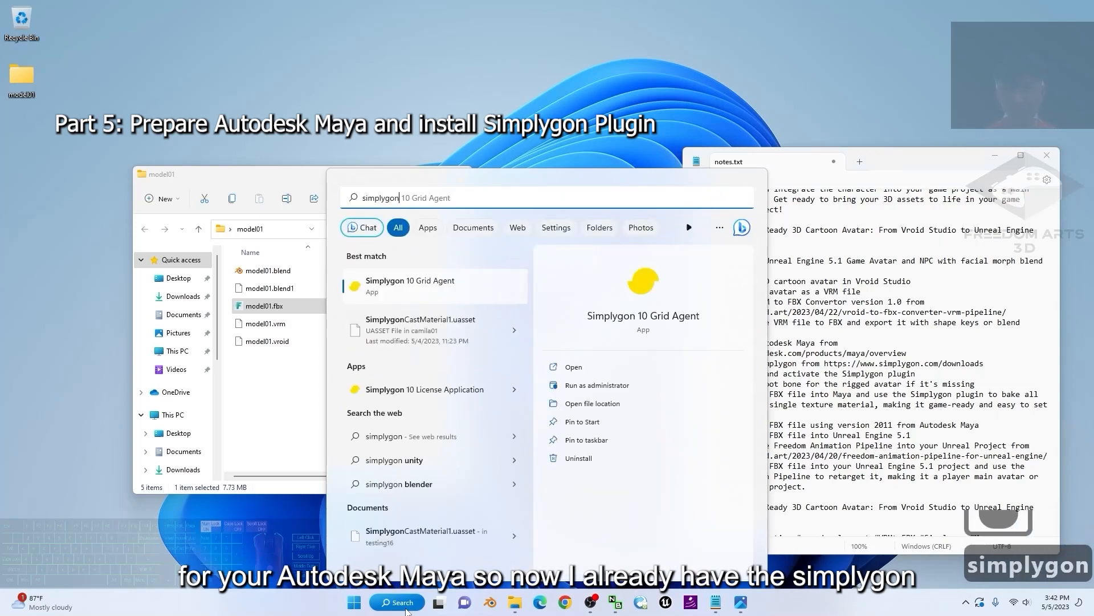
left_click(306, 446)
- Search Windows for "maya" and launch Maya 2022
left_click(403, 602)
type("maya")
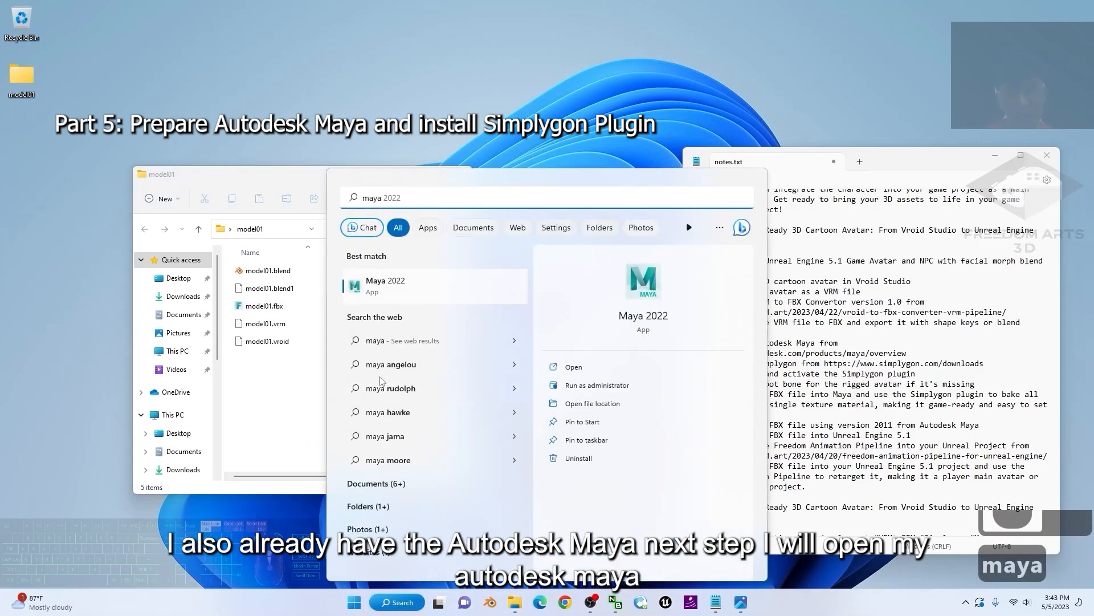
left_click(568, 275)
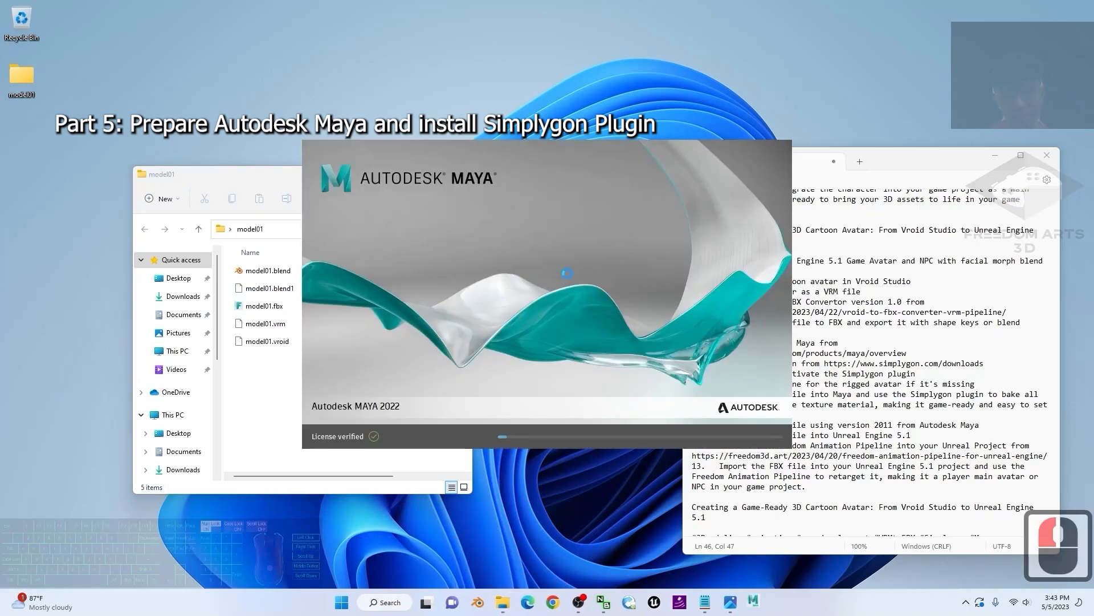
- Highlight step 7 of the notes about activating the Simplygon plugin, and minimize the notes while Maya loads
left_click_drag(943, 165, 955, 155)
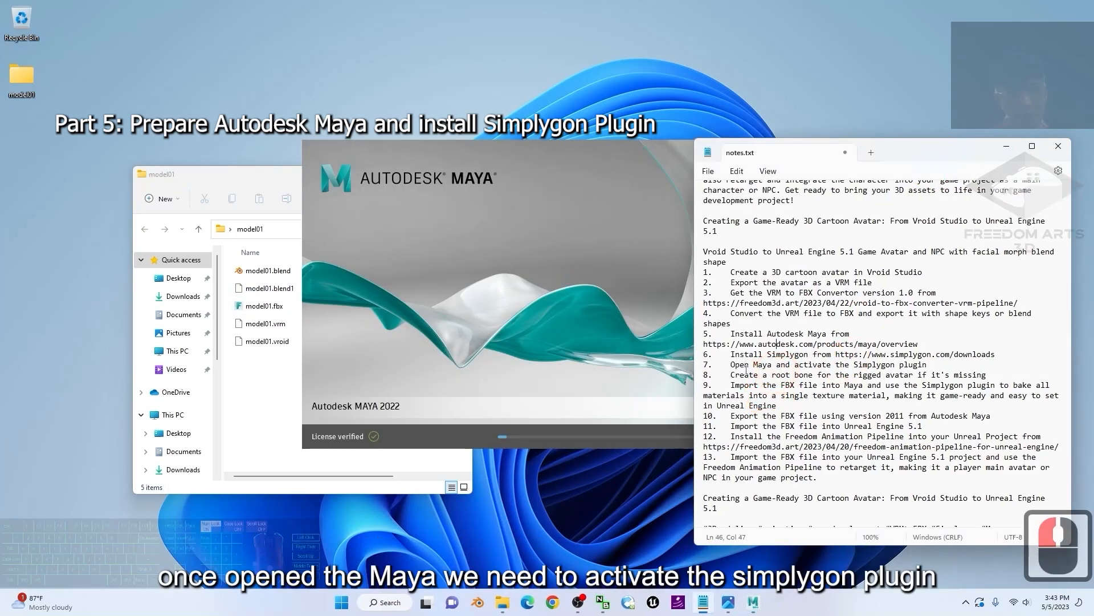
left_click_drag(736, 365, 932, 368)
left_click(1006, 146)
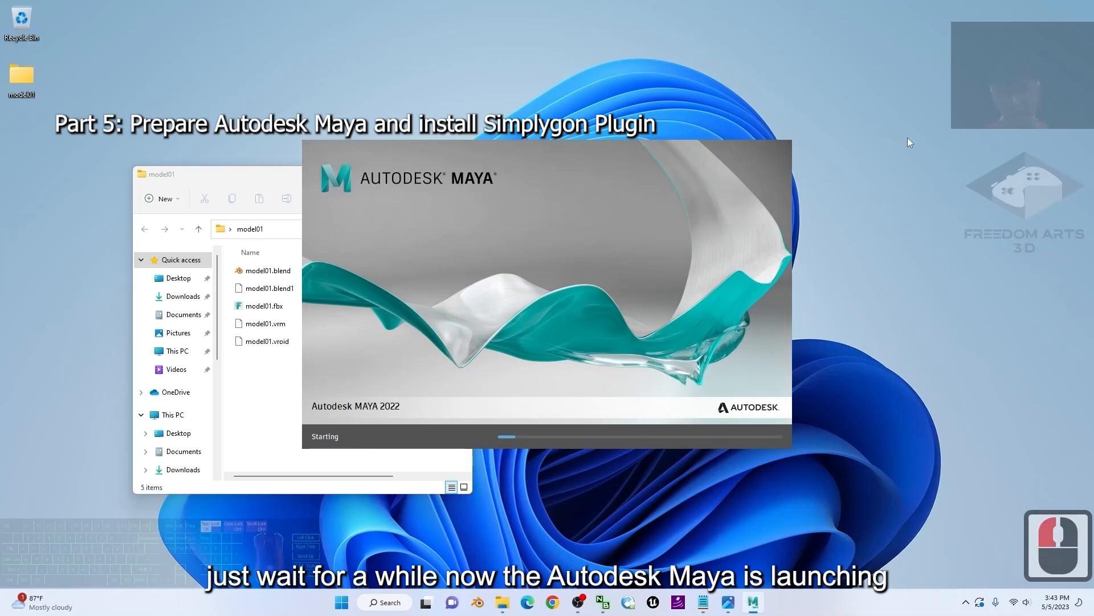
left_click(729, 602)
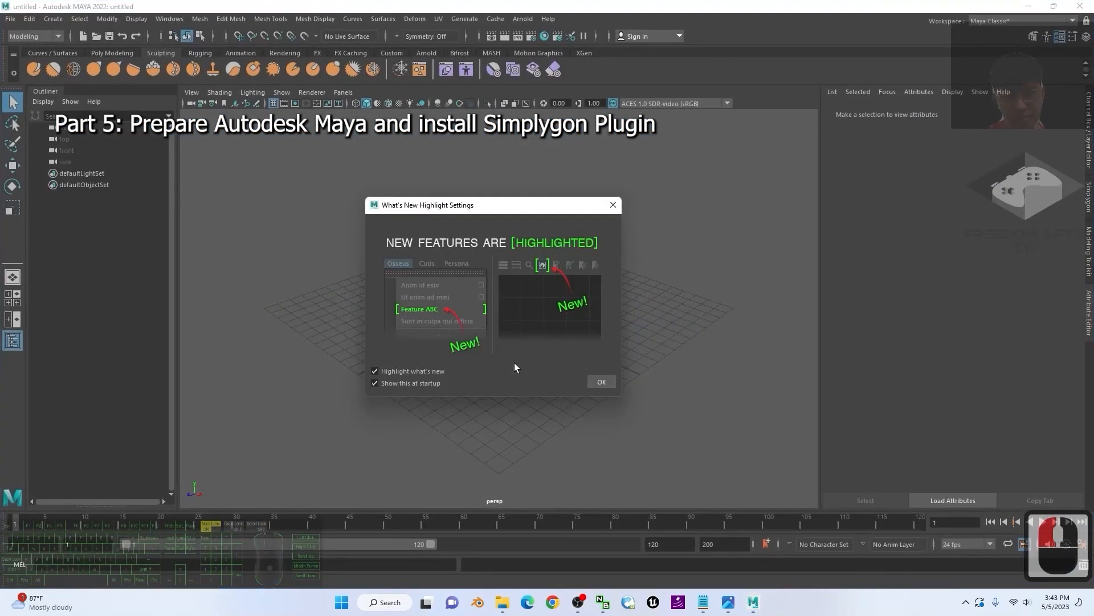
- Dismiss the What's New highlight dialog and open the Plug-in Manager
left_click(613, 204)
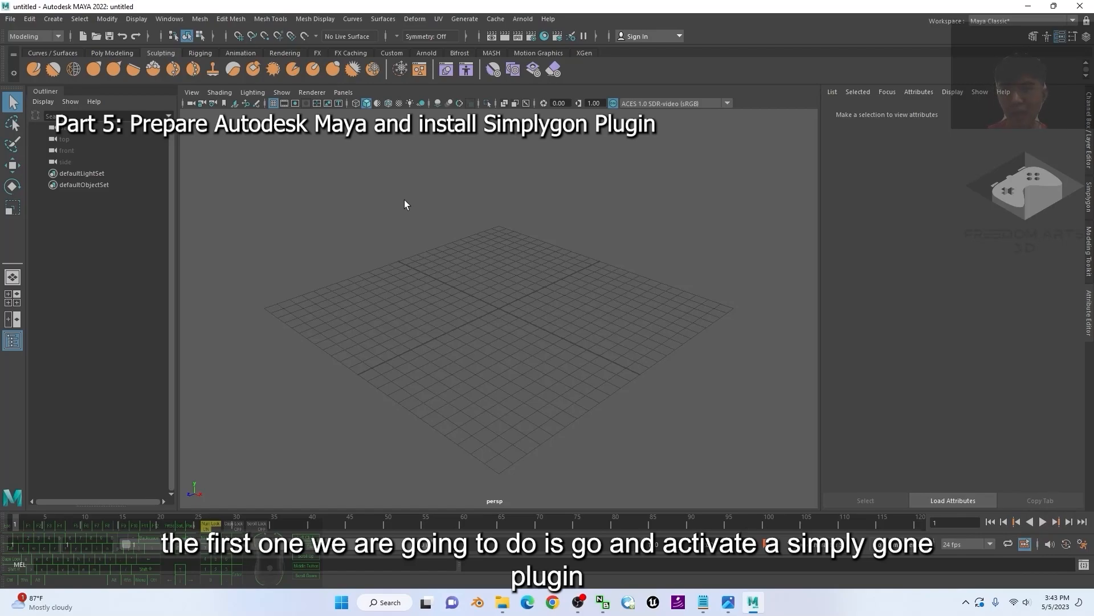
left_click(280, 21)
left_click(175, 22)
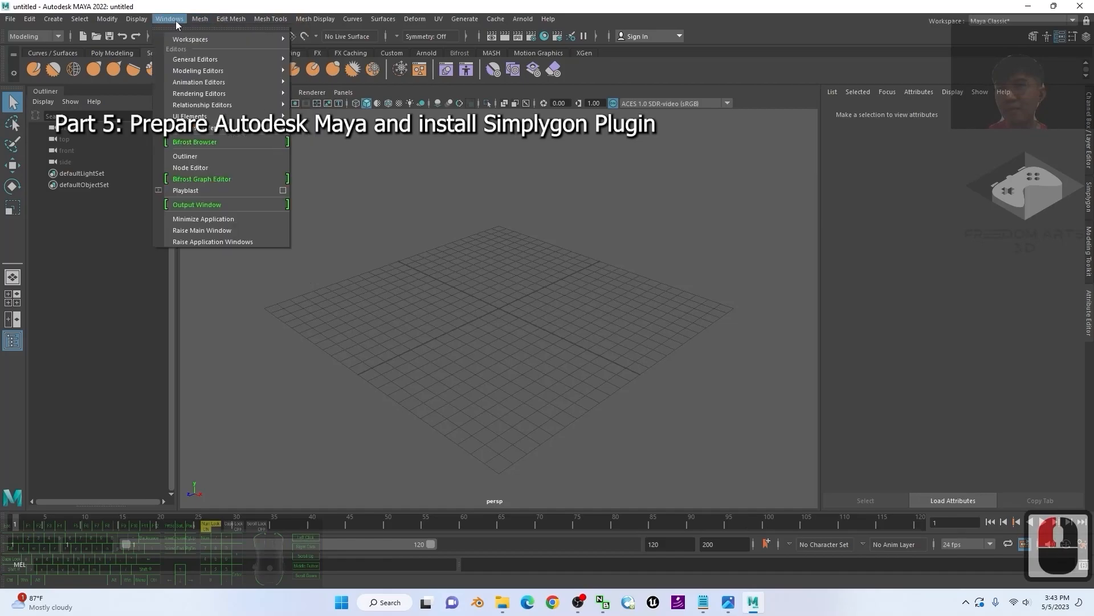
mouse_move(192, 20)
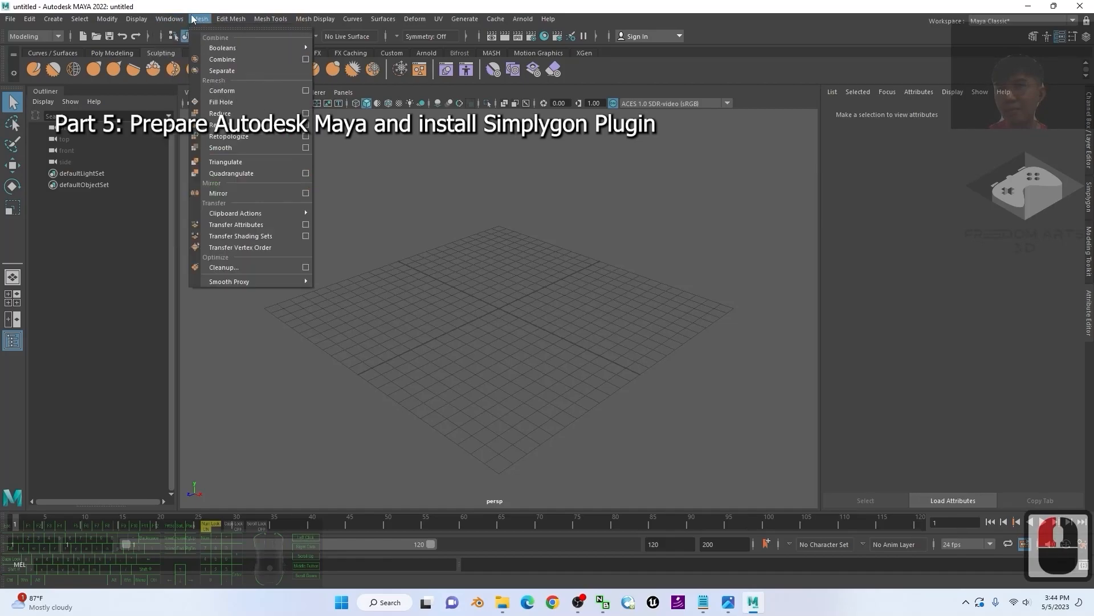
mouse_move(109, 20)
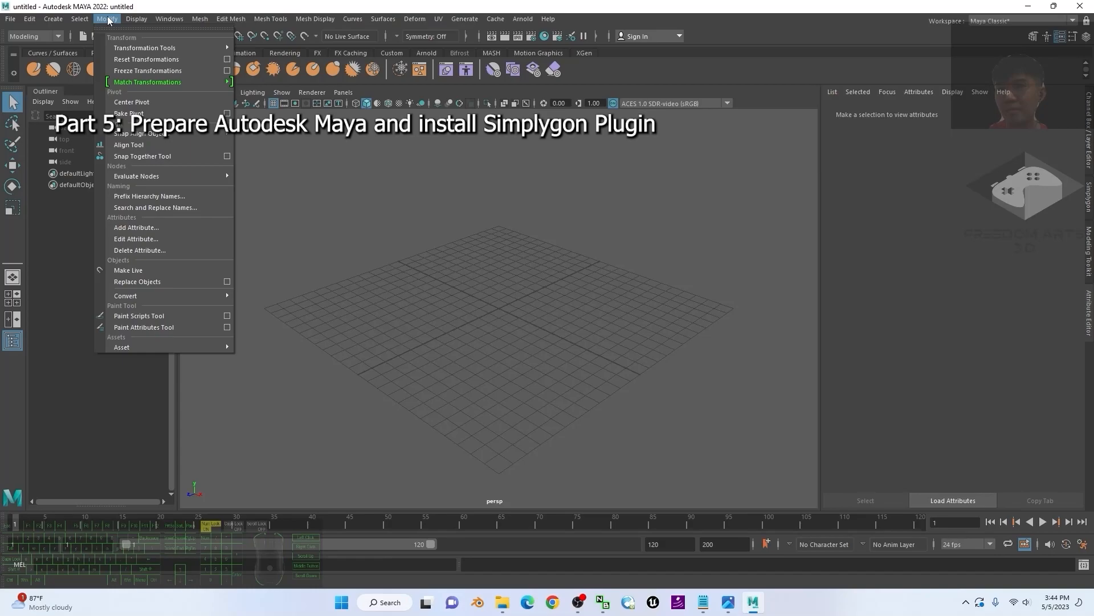
mouse_move(159, 22)
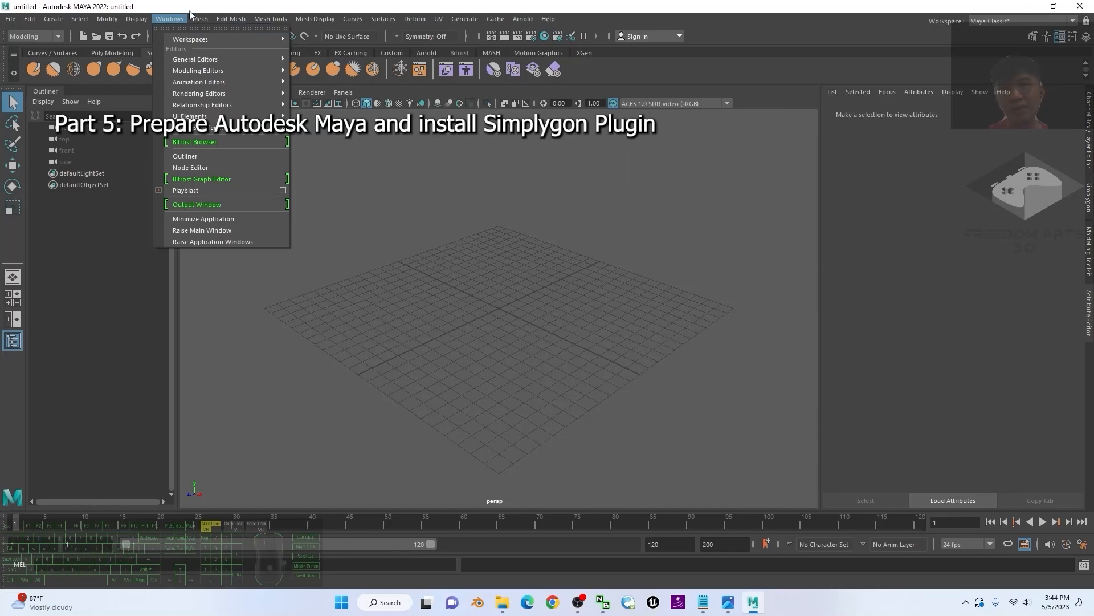
left_click(164, 23)
left_click(170, 21)
left_click(206, 129)
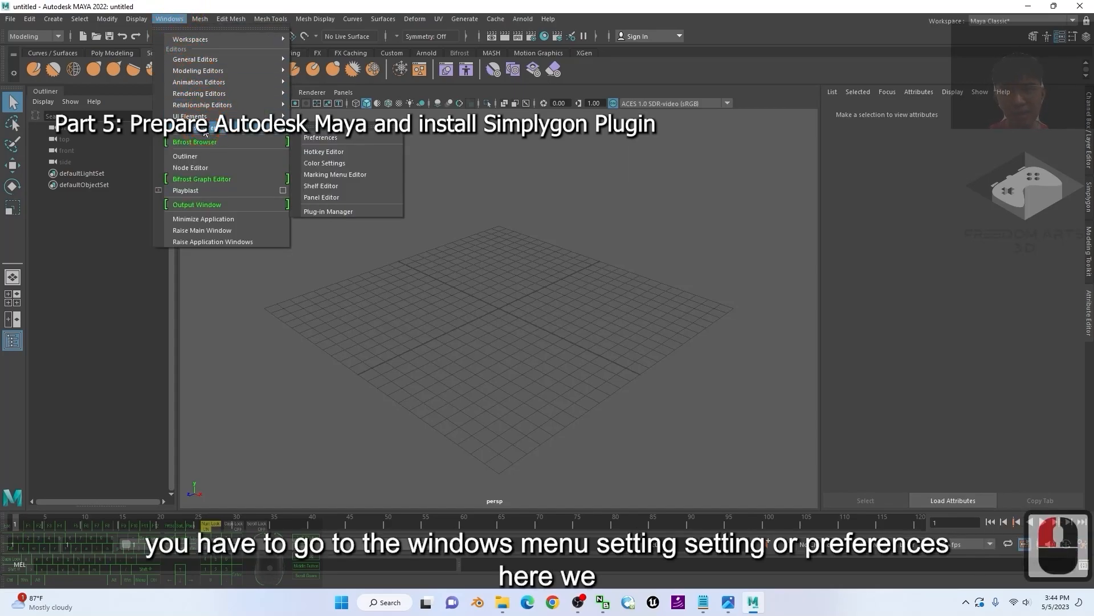
left_click(357, 215)
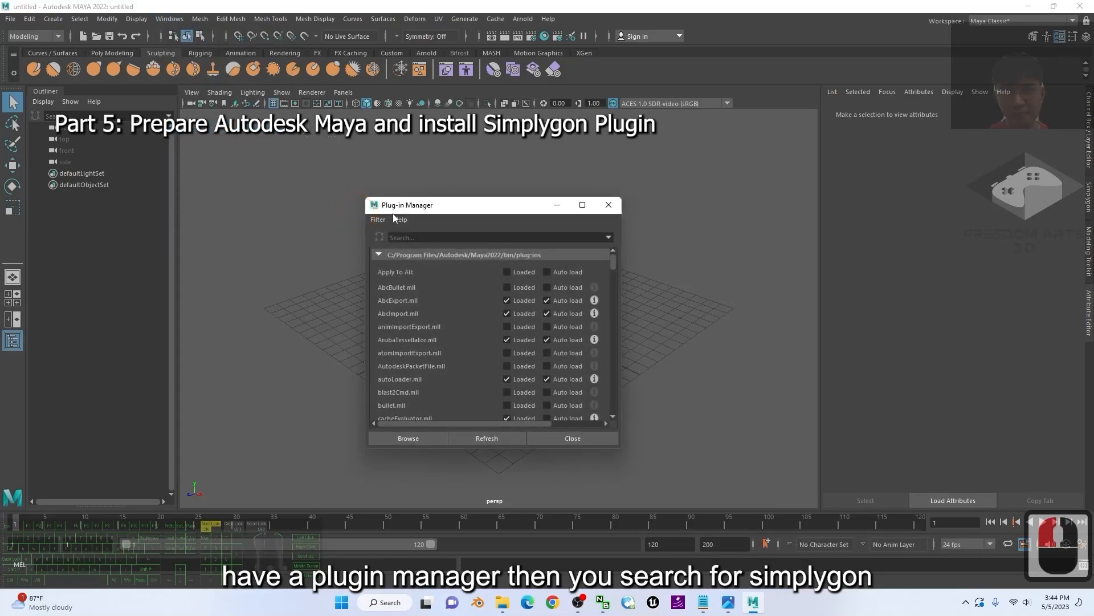
- Filter the plug-ins by "simply" and reload SimplygonMaya2022.mll and SimplygonMaya2022UI.nll.dll, leaving Loaded and Auto load enabled for both
left_click(432, 236)
type("simply")
key("Return")
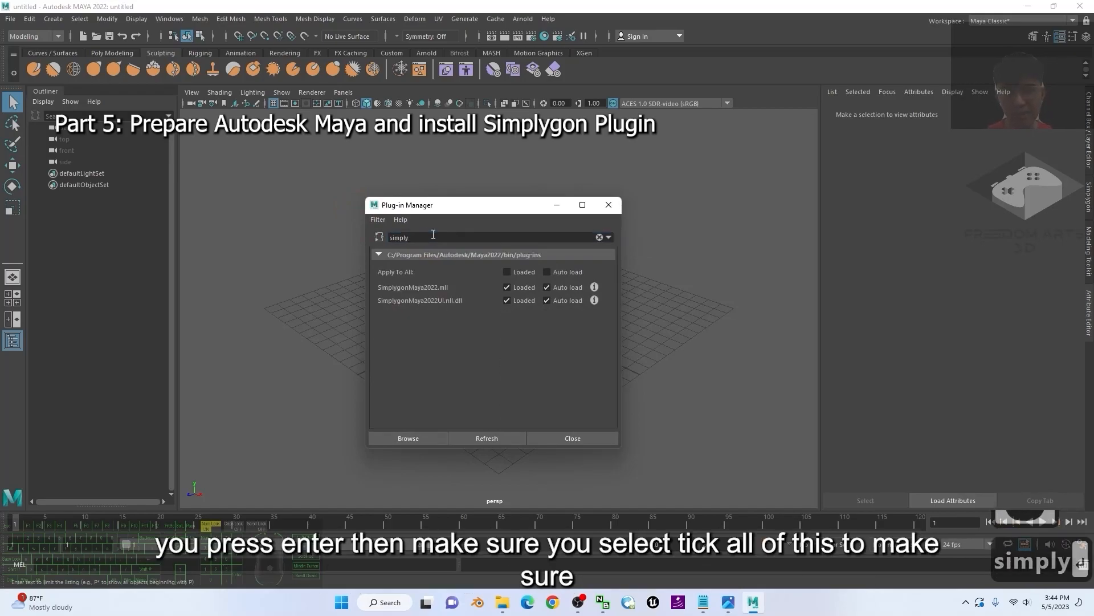
left_click(507, 288)
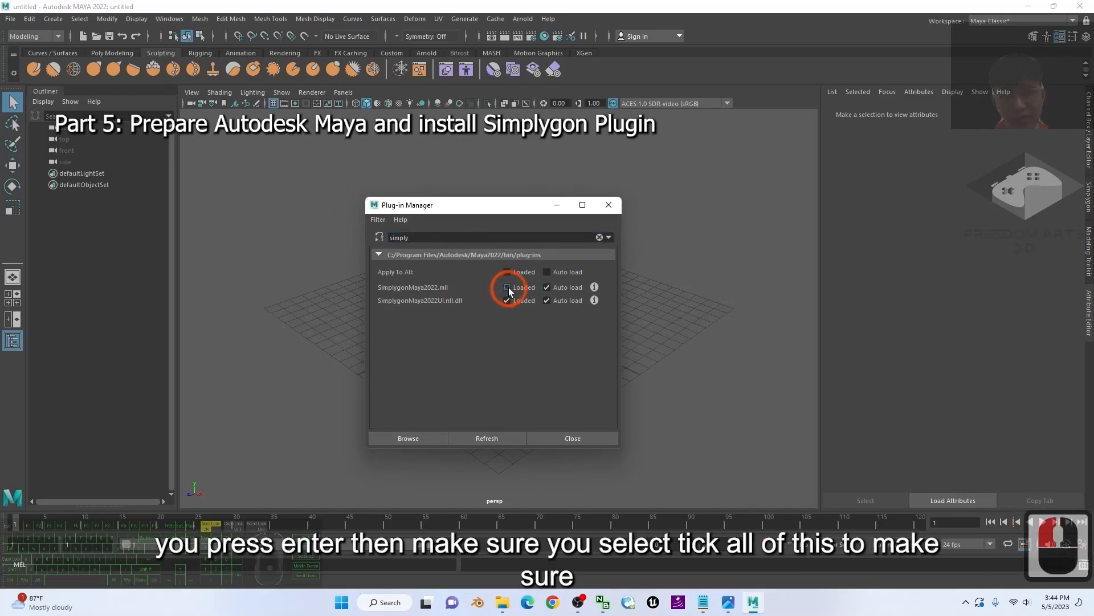
left_click(508, 289)
left_click(507, 301)
left_click(506, 301)
left_click(548, 288)
left_click(547, 287)
left_click(548, 301)
left_click(547, 300)
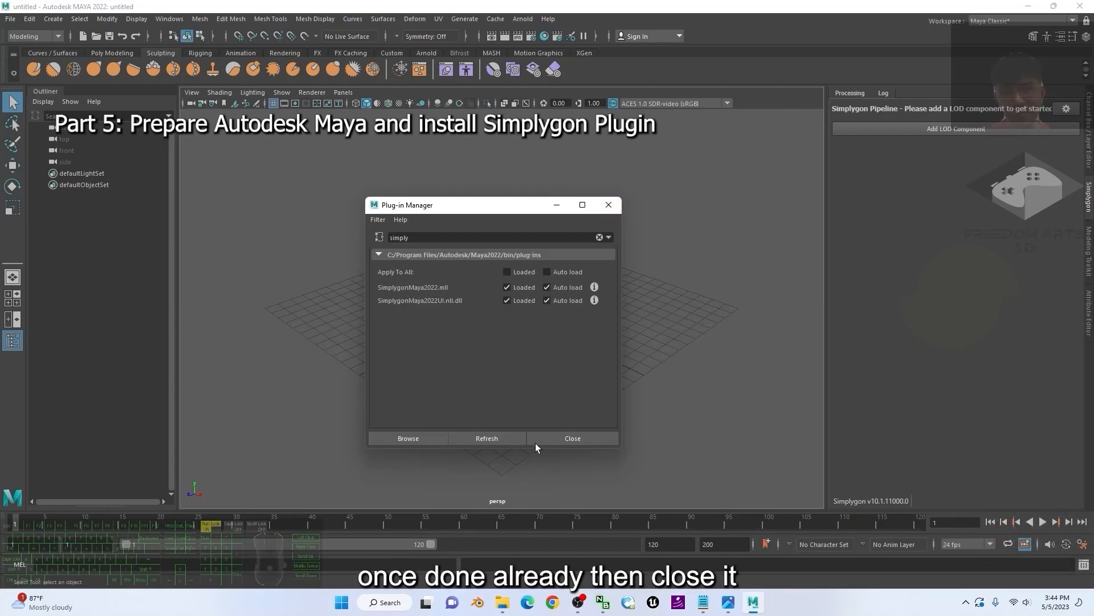
- Close the Plug-in Manager and show the Simplygon panel
left_click(609, 205)
left_click(1089, 251)
left_click(1089, 206)
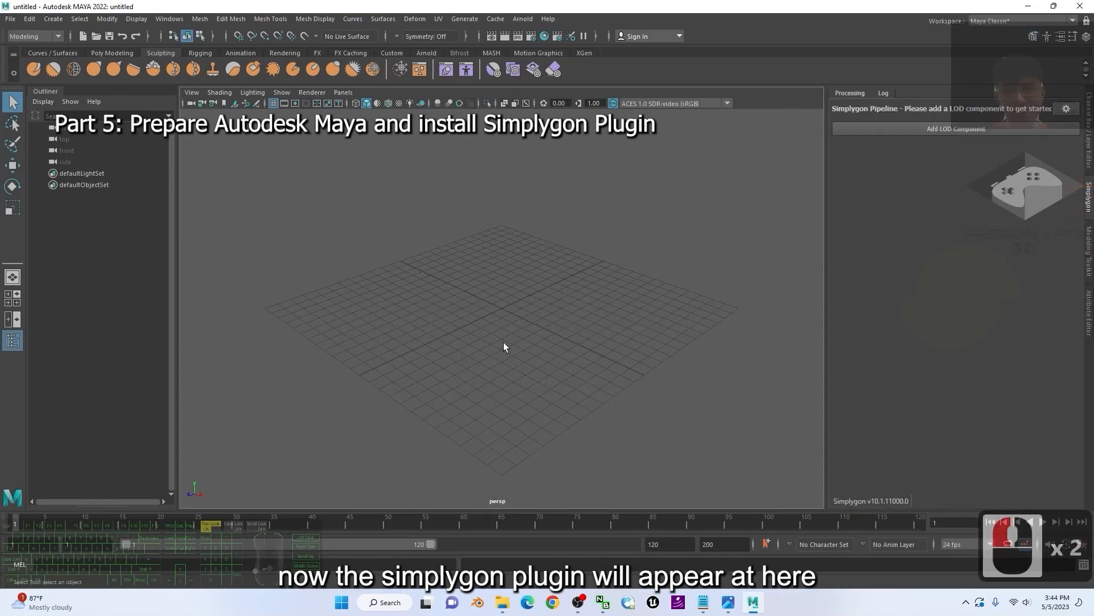
- Import model01.fbx from the model01 folder into the empty scene, and restore the Maya window to full screen
left_click_drag(550, 7, 637, 15)
left_click_drag(236, 183, 174, 186)
left_click(196, 313)
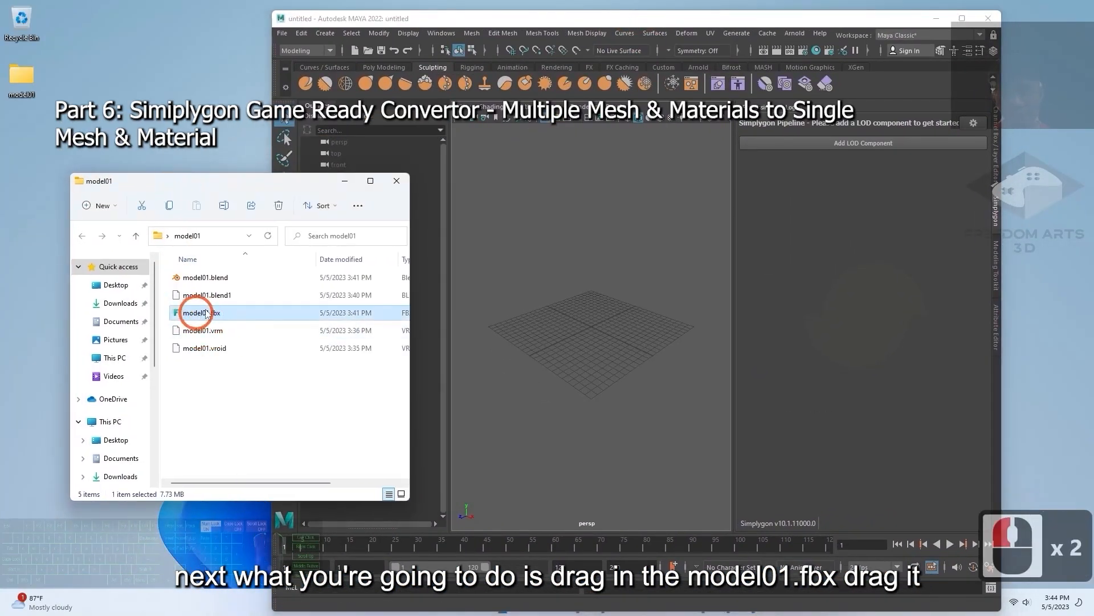
left_click_drag(196, 313, 593, 335)
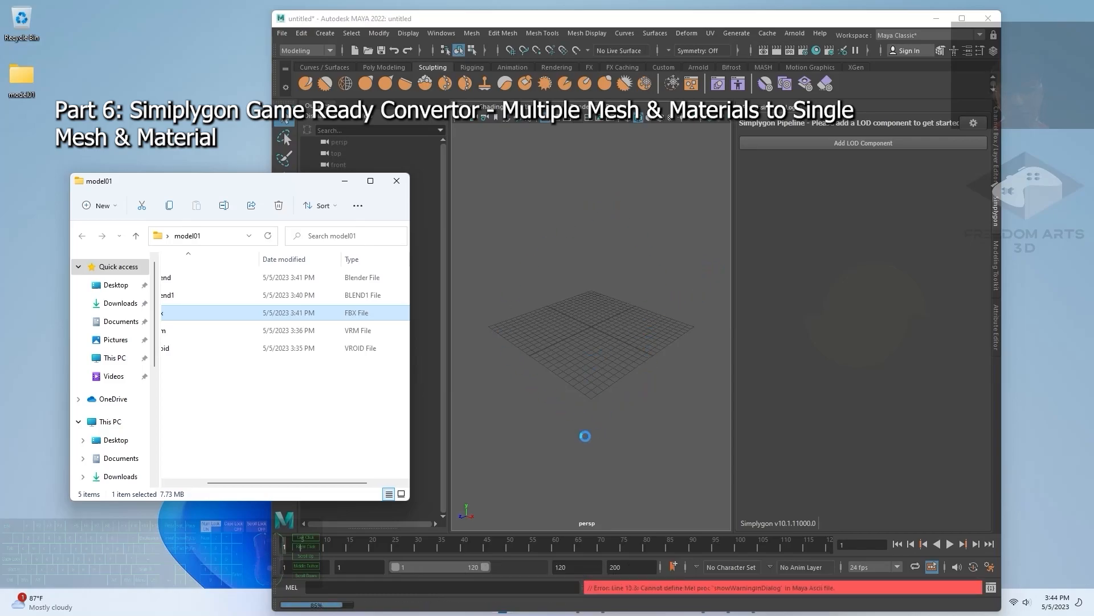
left_click(961, 18)
- Examine the imported avatar's mesh and skeleton from the front in the perspective view
scroll(443, 264, "up", 5)
scroll(482, 234, "down", 16)
scroll(482, 234, "up", 8)
scroll(631, 259, "down", 4)
scroll(631, 261, "up", 1)
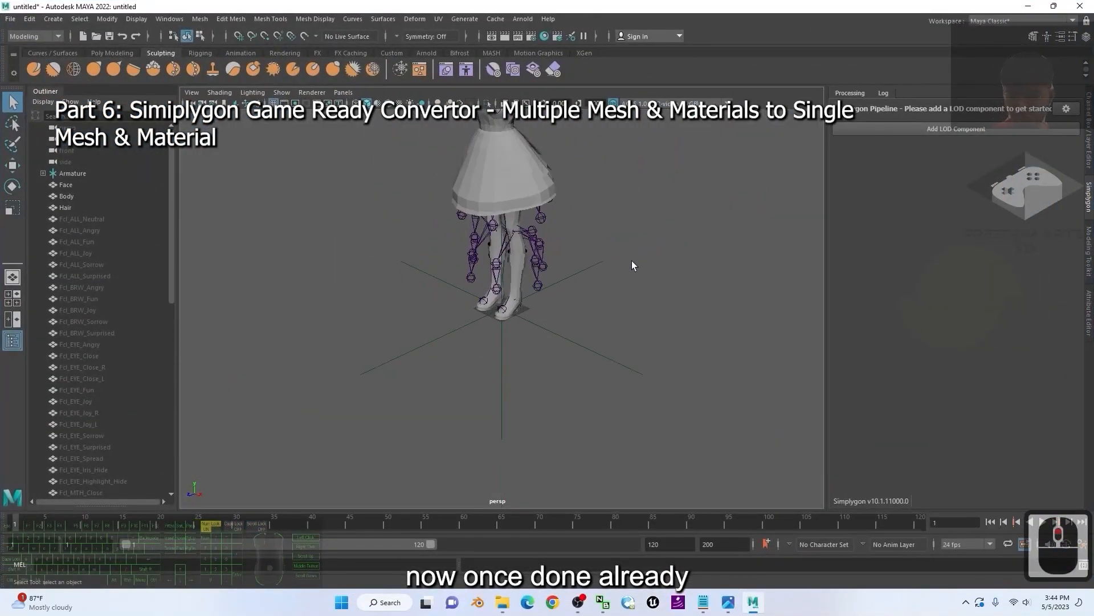
middle_click_drag(632, 178, 629, 345, "alt")
scroll(652, 357, "up", 2)
left_click_drag(653, 358, 681, 376, "alt")
middle_click_drag(752, 323, 709, 338, "alt")
scroll(682, 338, "down", 3)
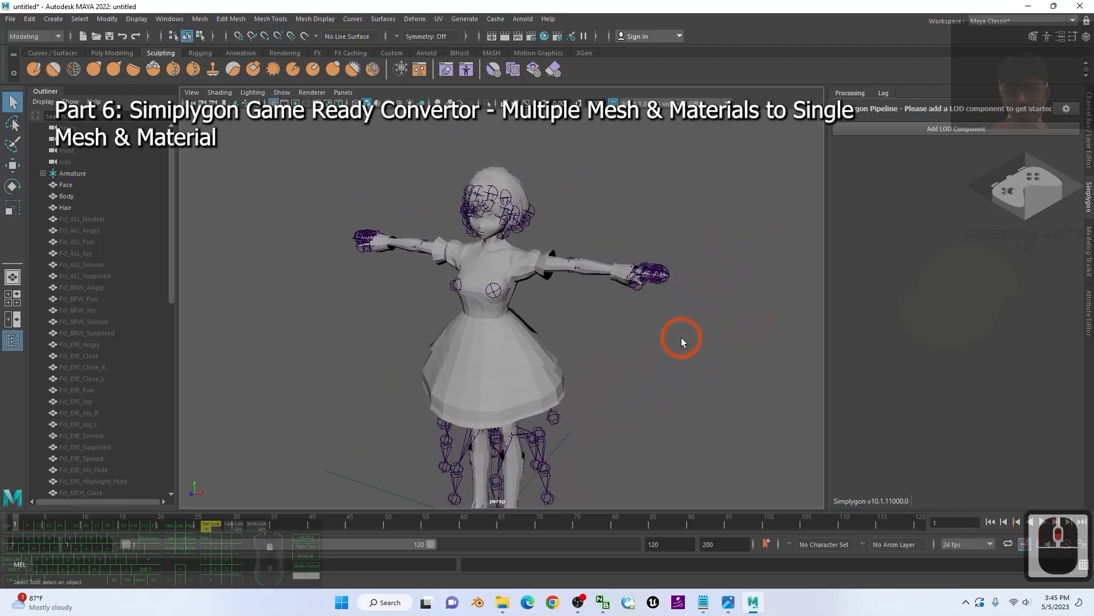
- Turn on textured display in the viewport and inspect the avatar's textures
left_click(399, 103)
scroll(525, 275, "up", 3)
scroll(636, 281, "down", 4)
scroll(566, 335, "up", 4)
scroll(600, 351, "down", 3)
scroll(605, 358, "down", 1, "alt")
scroll(610, 365, "up", 1)
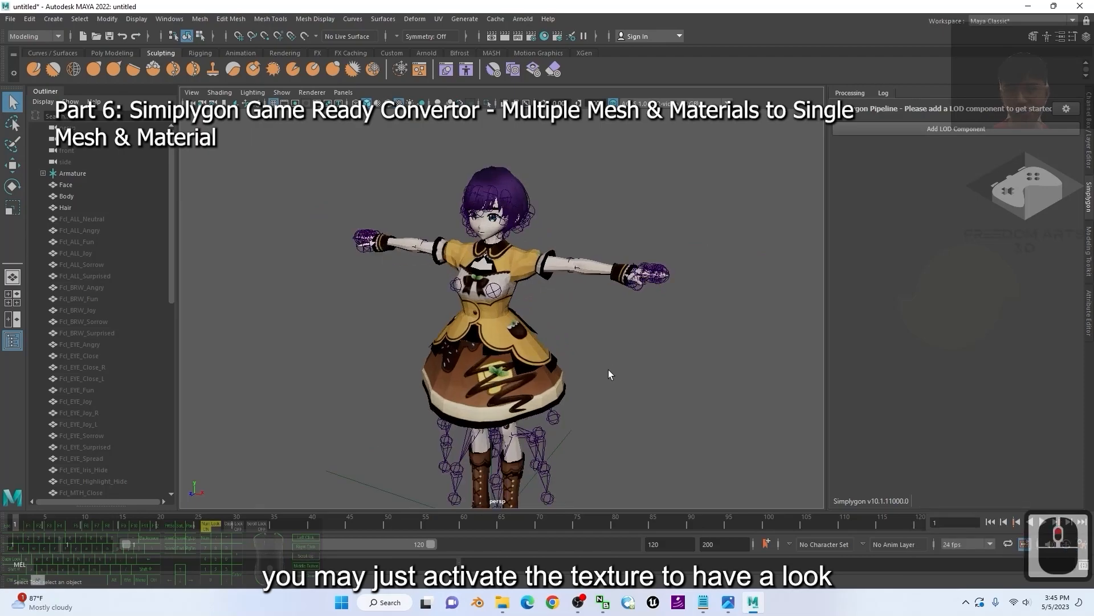
middle_click_drag(609, 373, 603, 353, "alt")
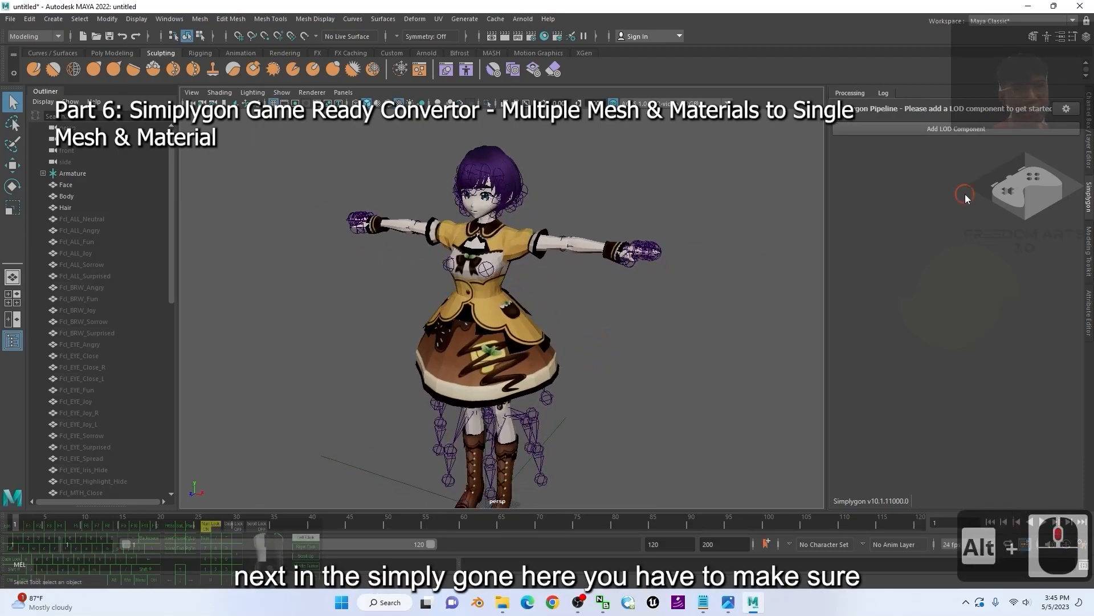
- Hide the Outliner and show it again
left_click(905, 108)
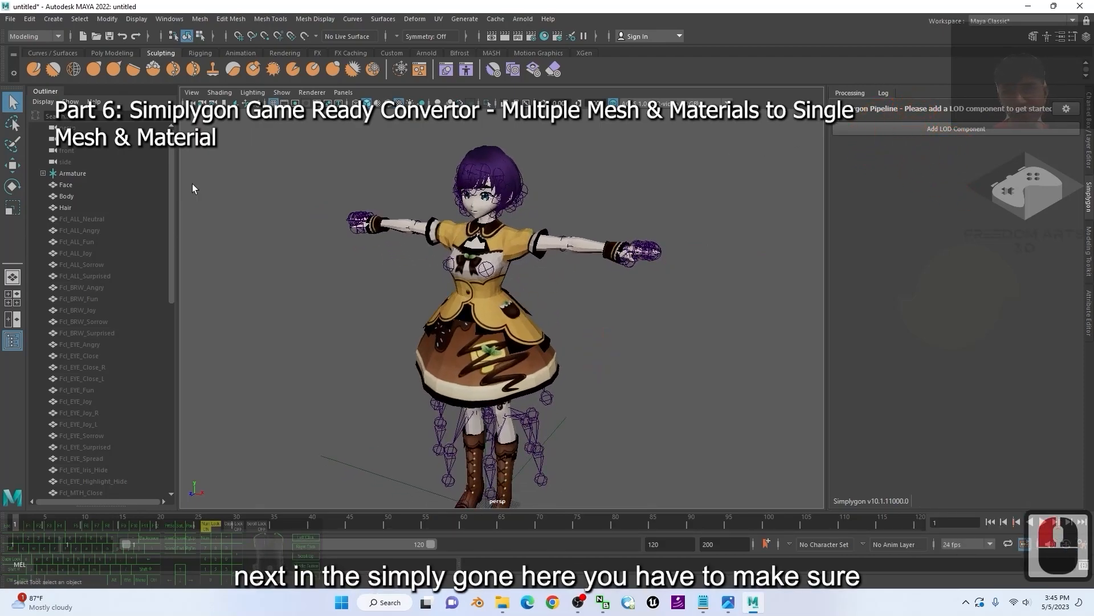
left_click(12, 340)
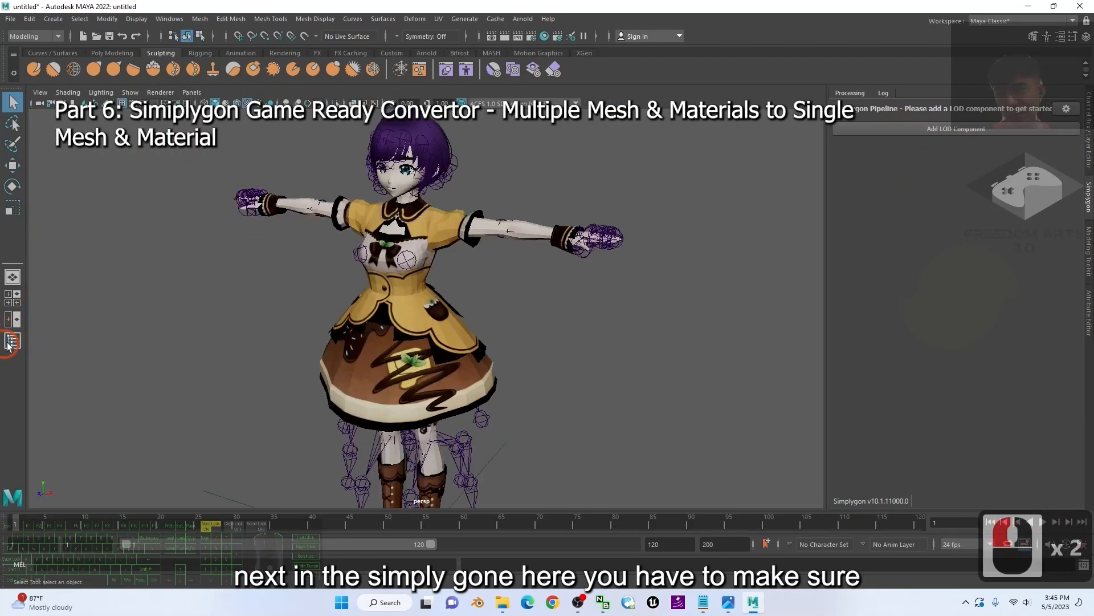
left_click(12, 340)
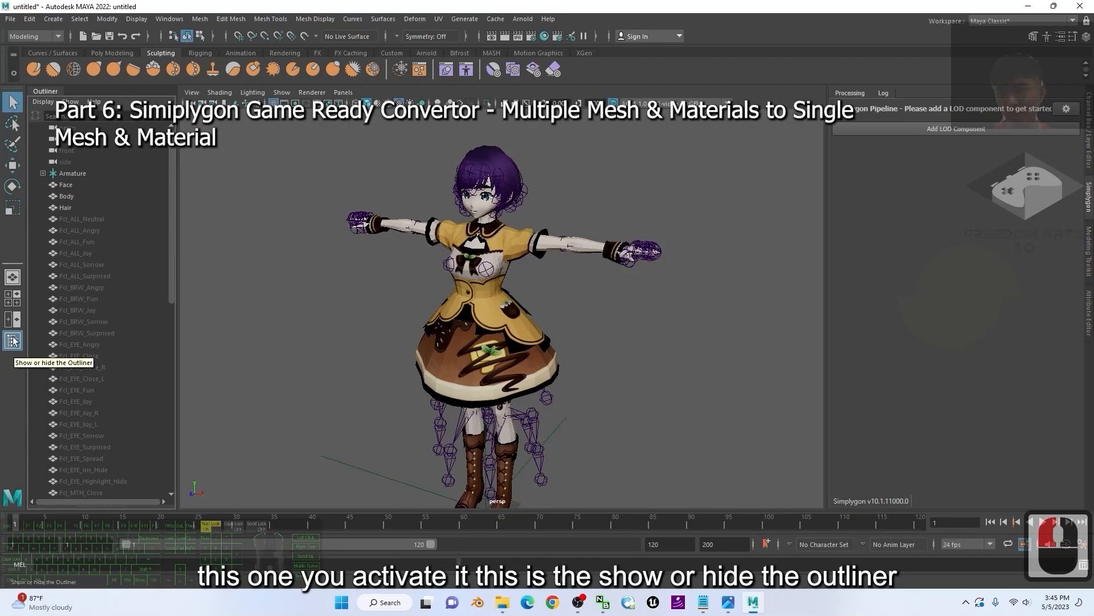
left_click(289, 228)
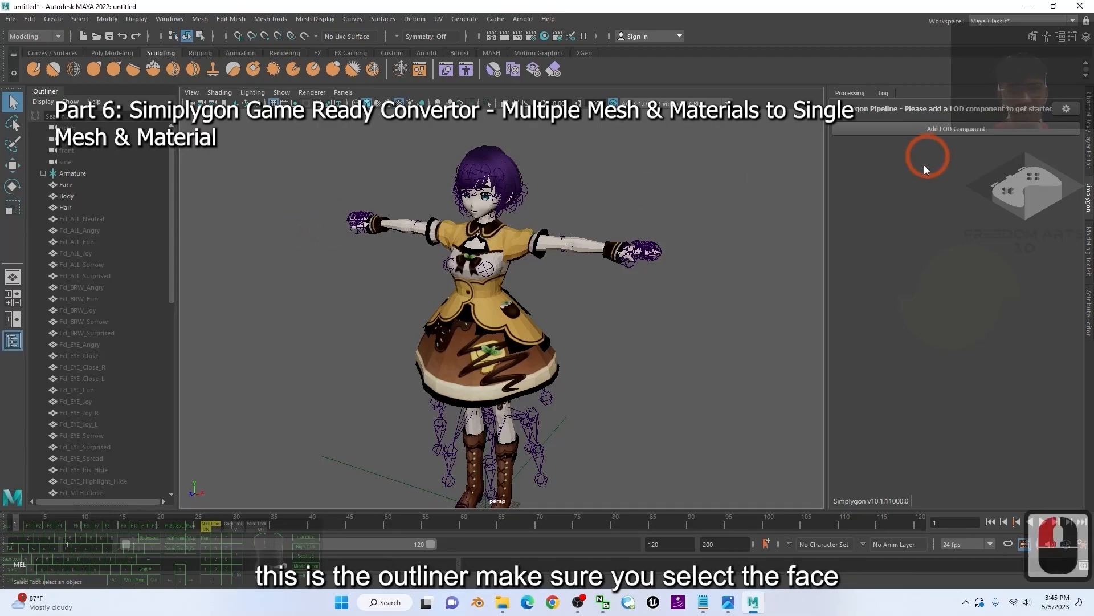
left_click(943, 224)
- Select the Face, Body and Hair meshes and add the basic "Aggregation with material baking" template as a Simplygon LOD component
left_click(75, 185)
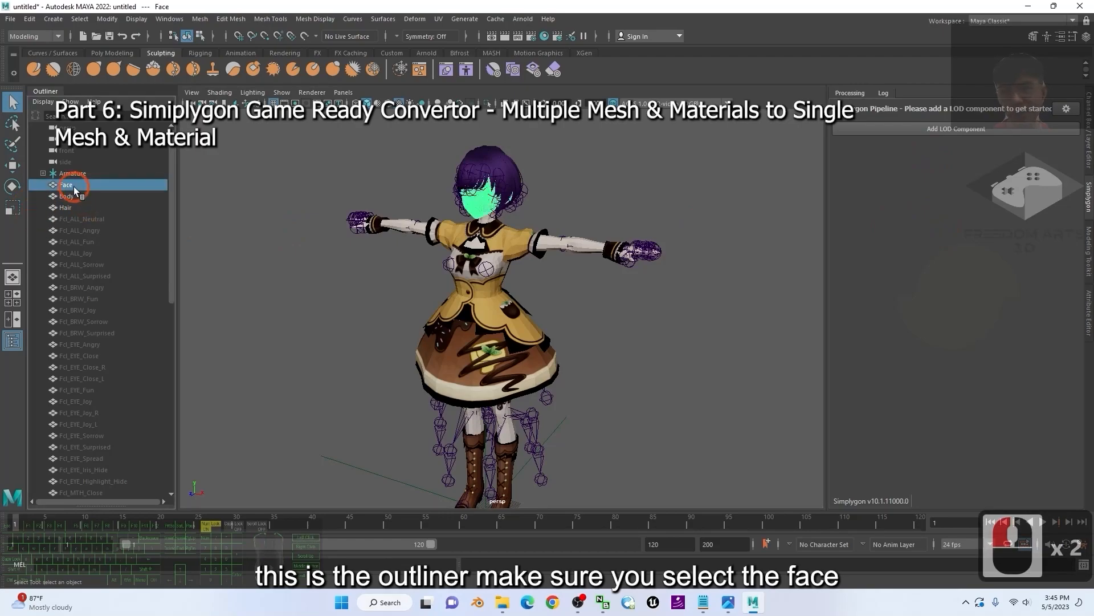
left_click(71, 197, "ctrl")
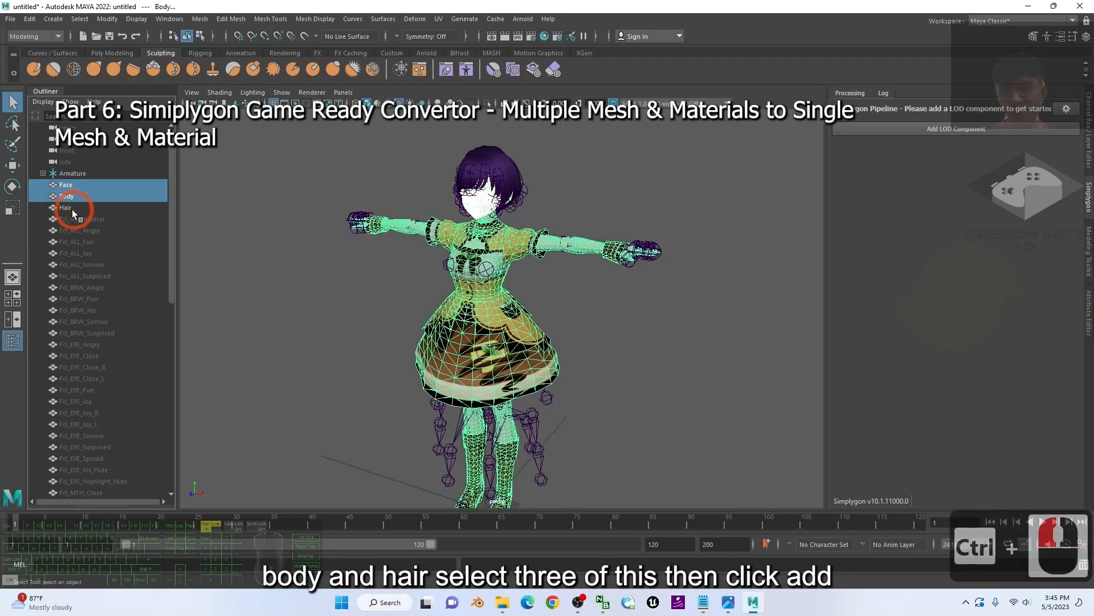
left_click(69, 208, "ctrl")
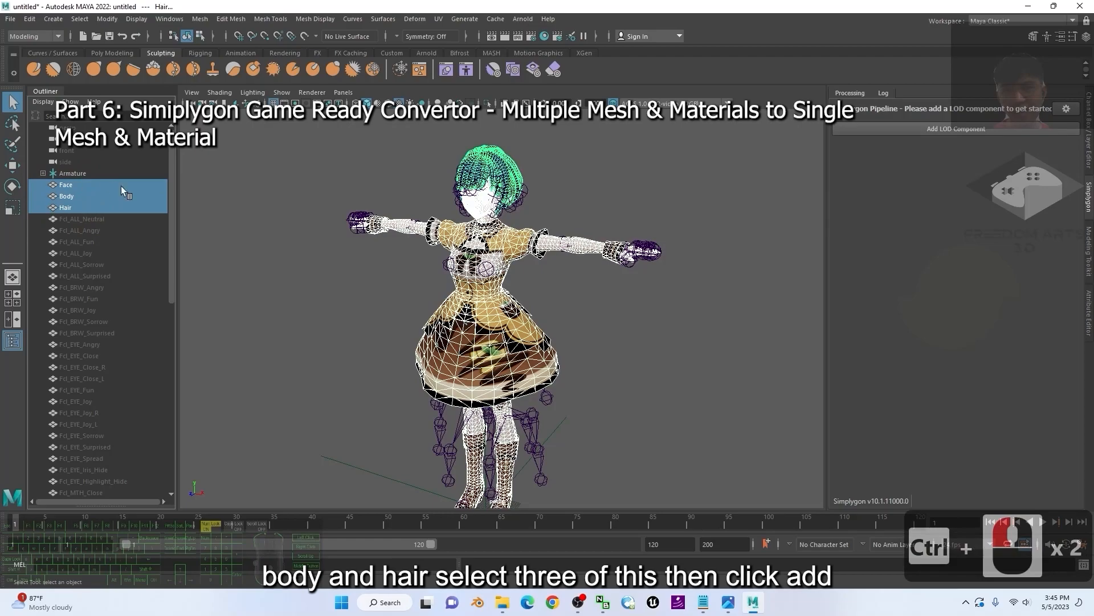
left_click(959, 131)
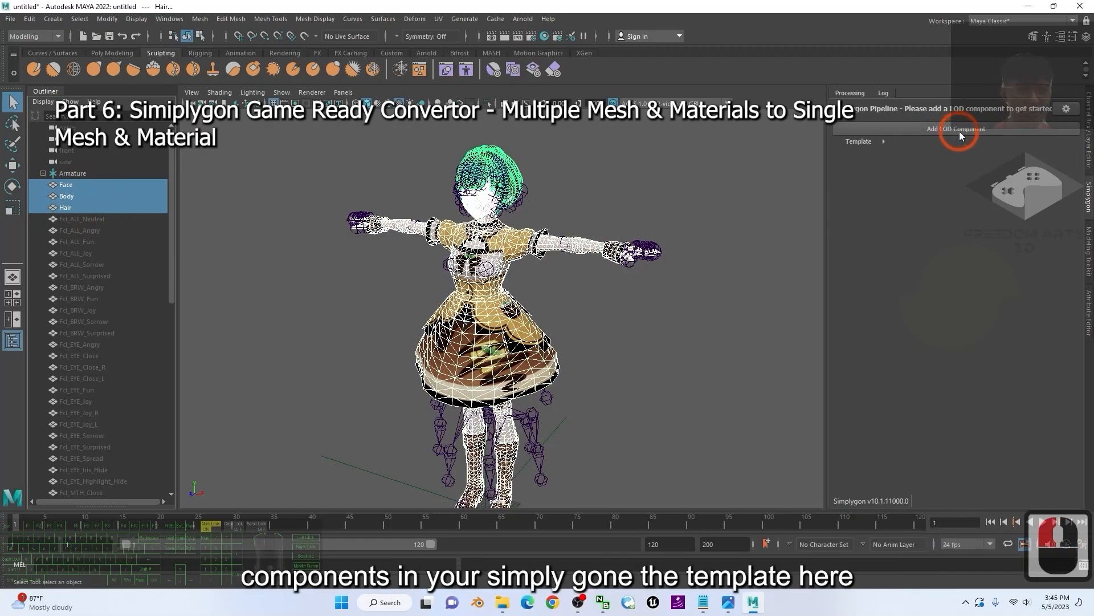
left_click(872, 142)
mouse_move(911, 154)
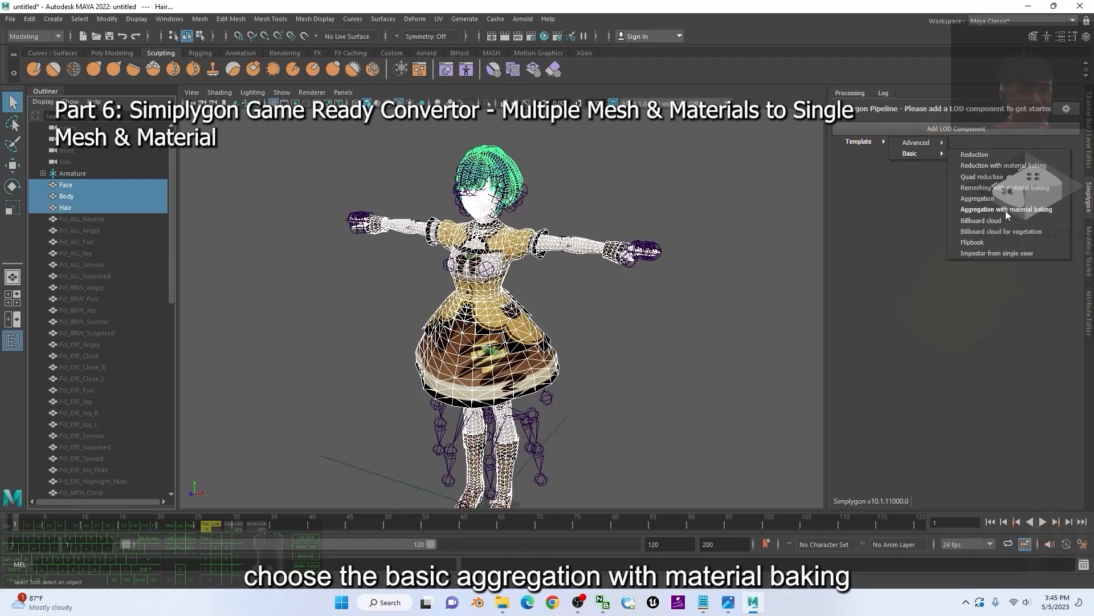
left_click(1020, 210)
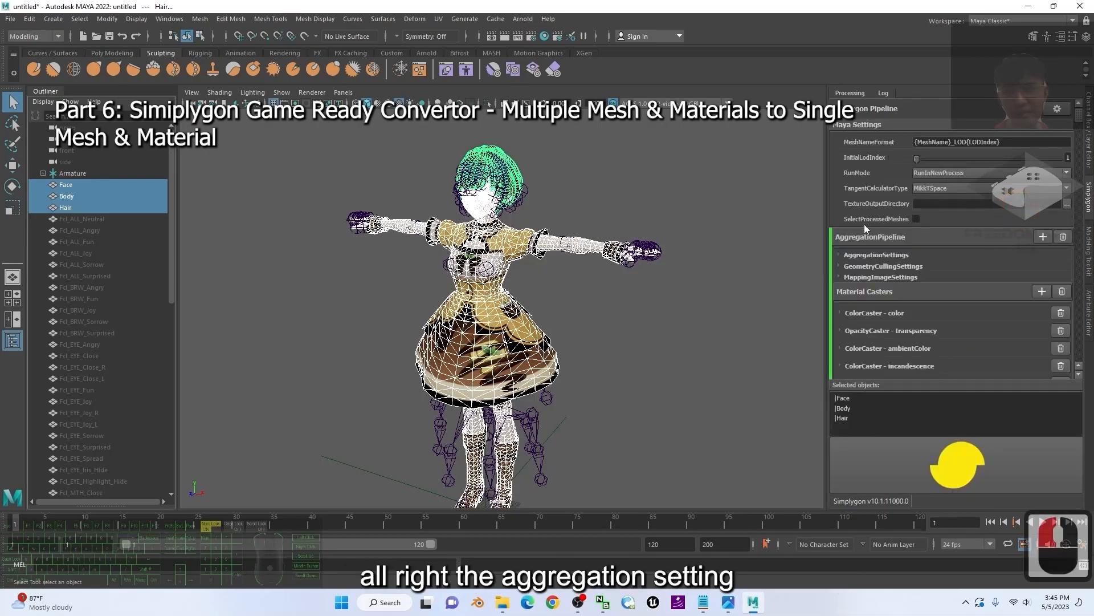
- Turn off MergeGeometries in the aggregation settings of the Simplygon pipeline
left_click(839, 255)
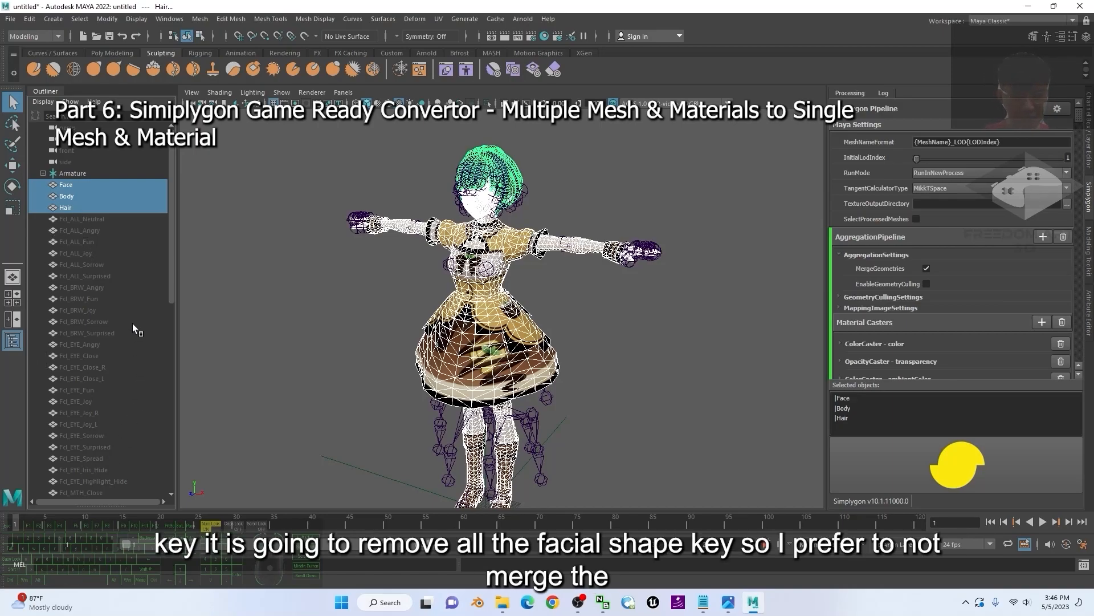
left_click(927, 266)
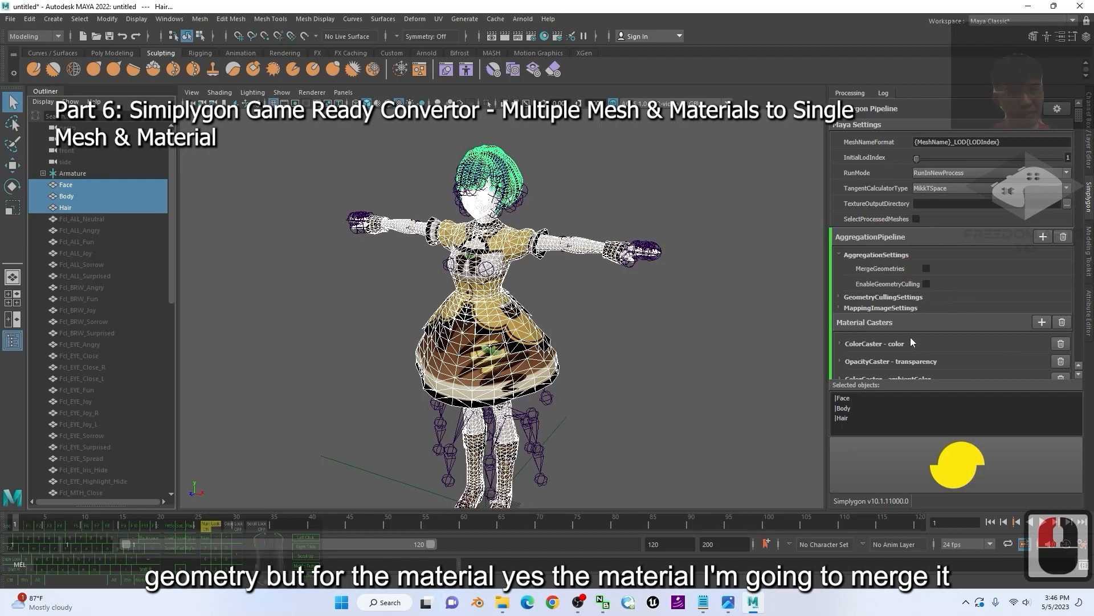
scroll(945, 272, "down", 2)
scroll(932, 256, "up", 2)
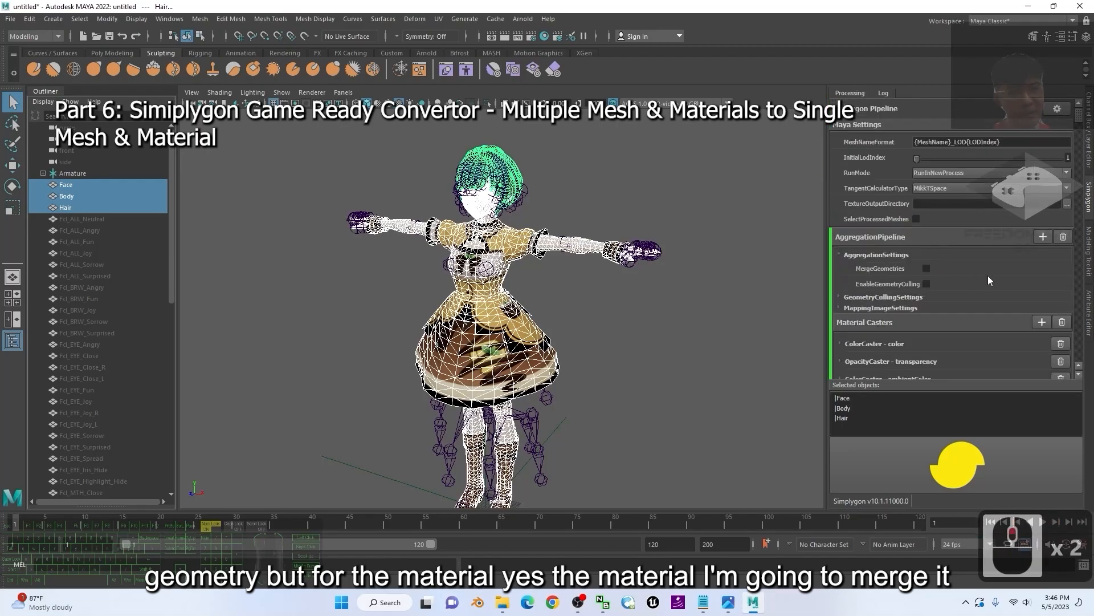
scroll(947, 268, "down", 2)
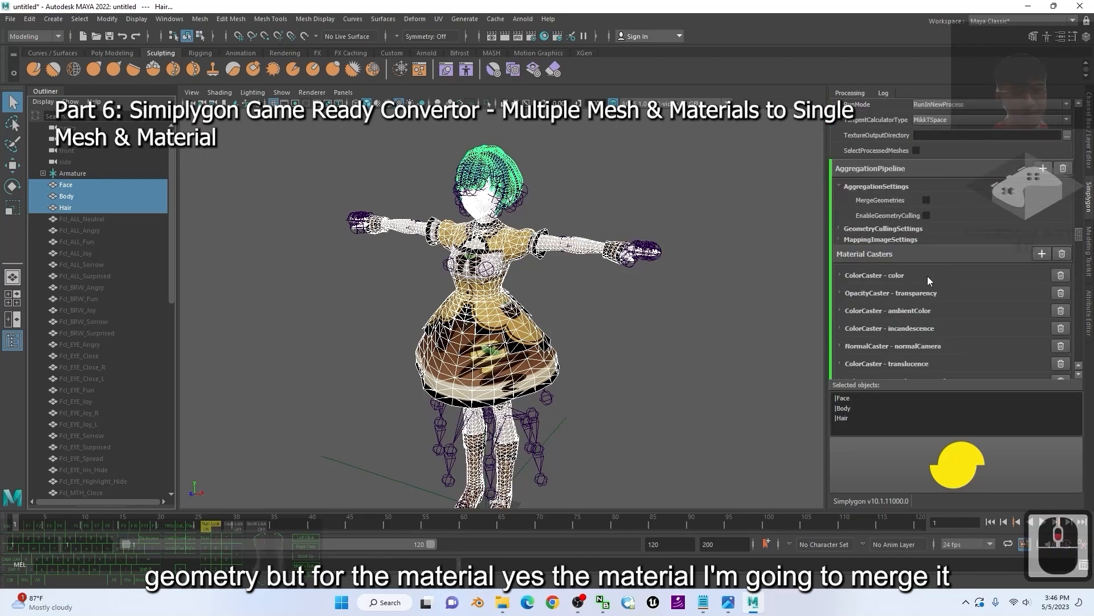
- Expand the output material settings to check the texture size, and run the Simplygon processing on Face, Body and Hair
left_click(841, 238)
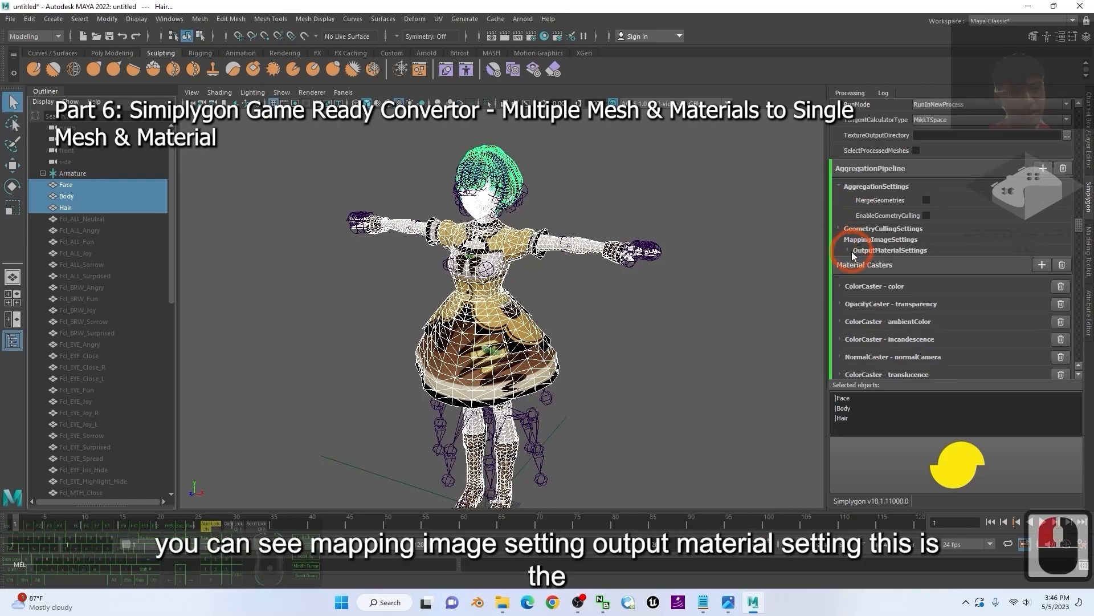
left_click(849, 249)
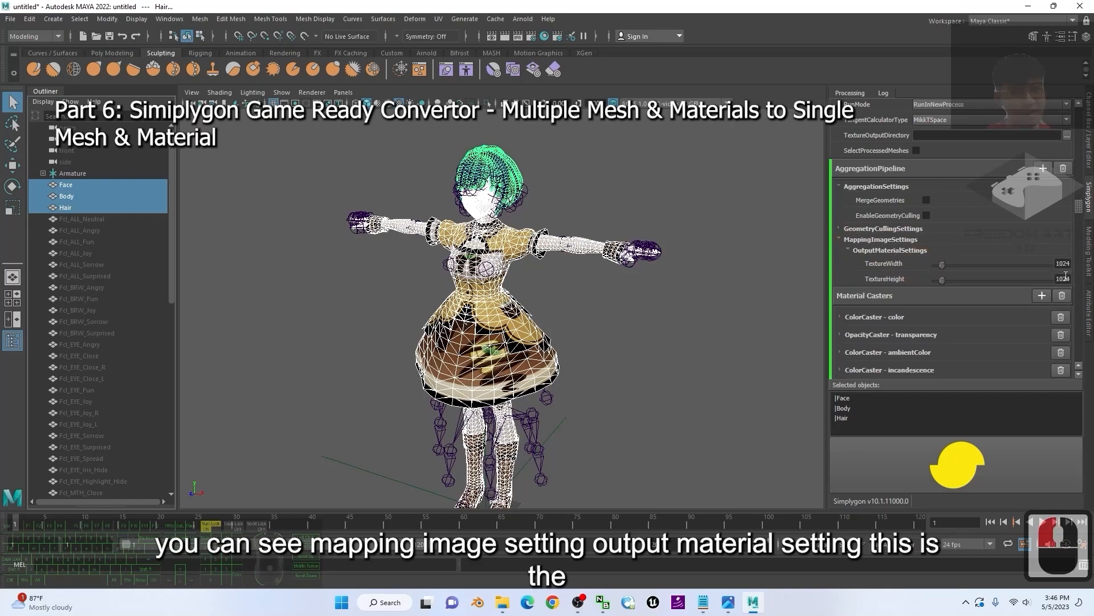
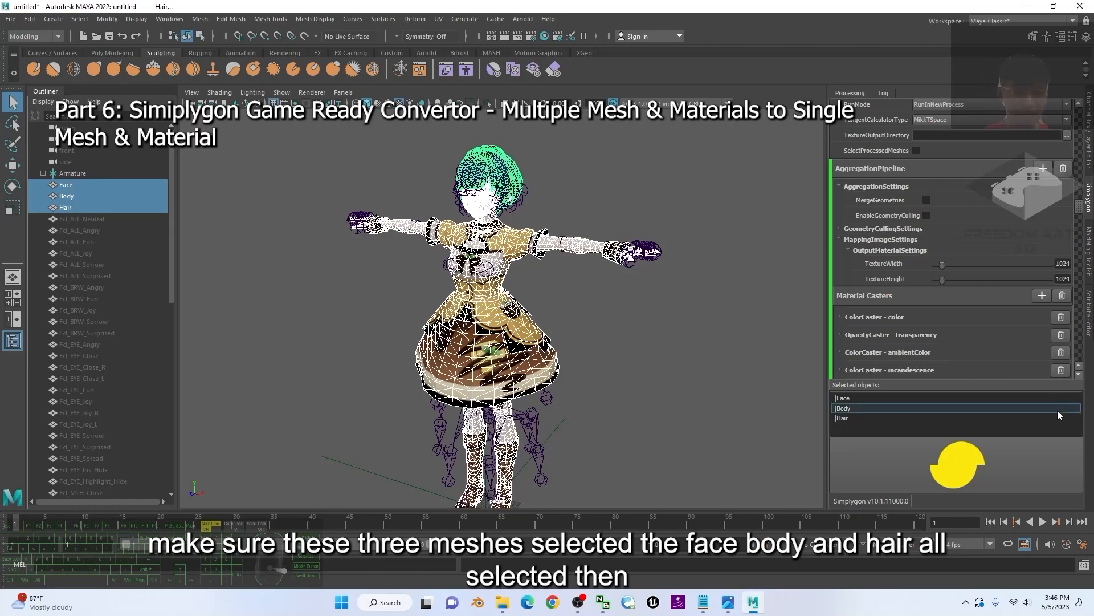
left_click(953, 463)
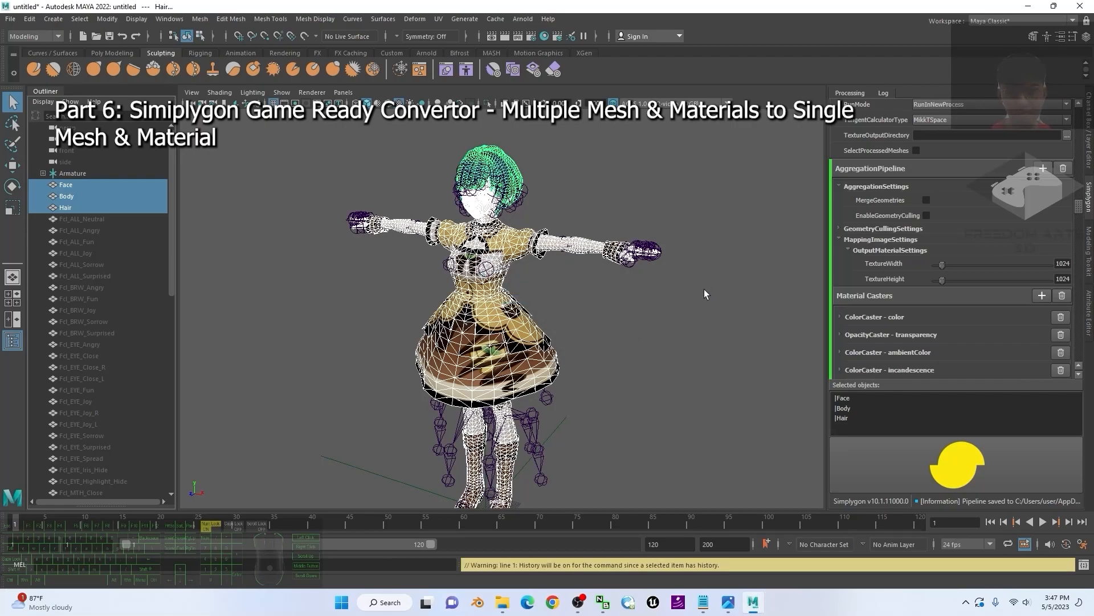
- Check the generated LOD1 meshes in the Outliner, and delete the original Face, Body and Hair meshes
left_click(176, 326)
left_click_drag(168, 178, 149, 434)
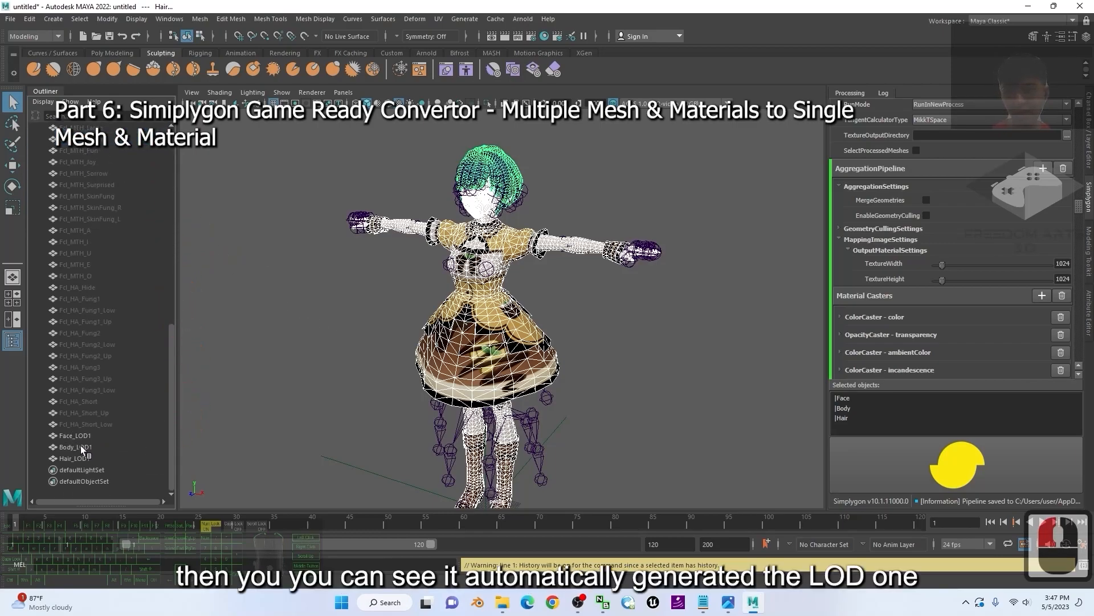
left_click_drag(173, 432, 187, 157)
left_click(79, 218)
left_click(66, 194)
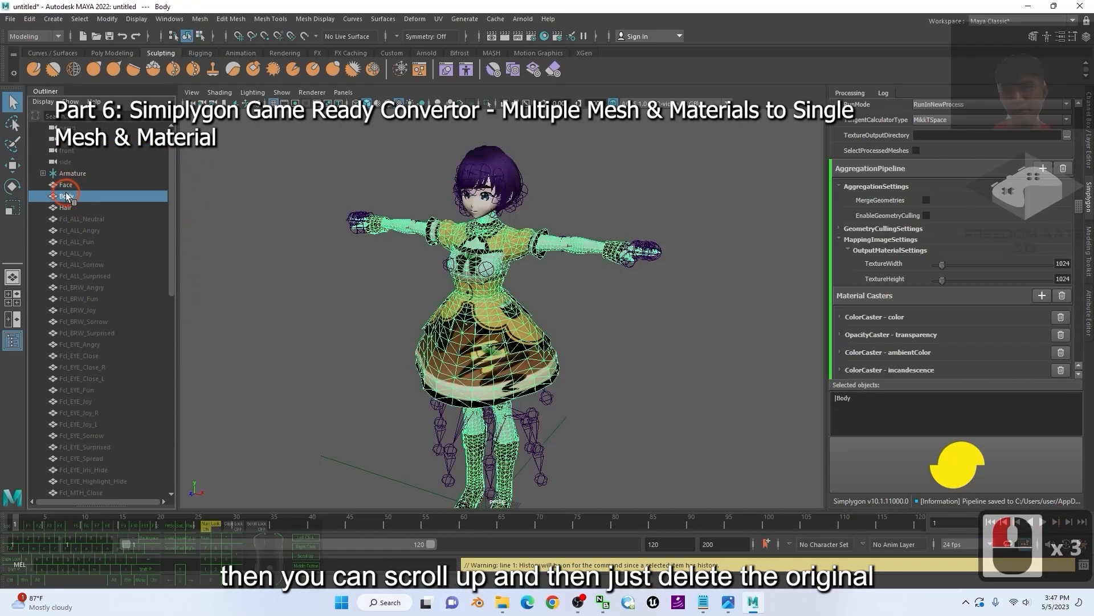
left_click(66, 186)
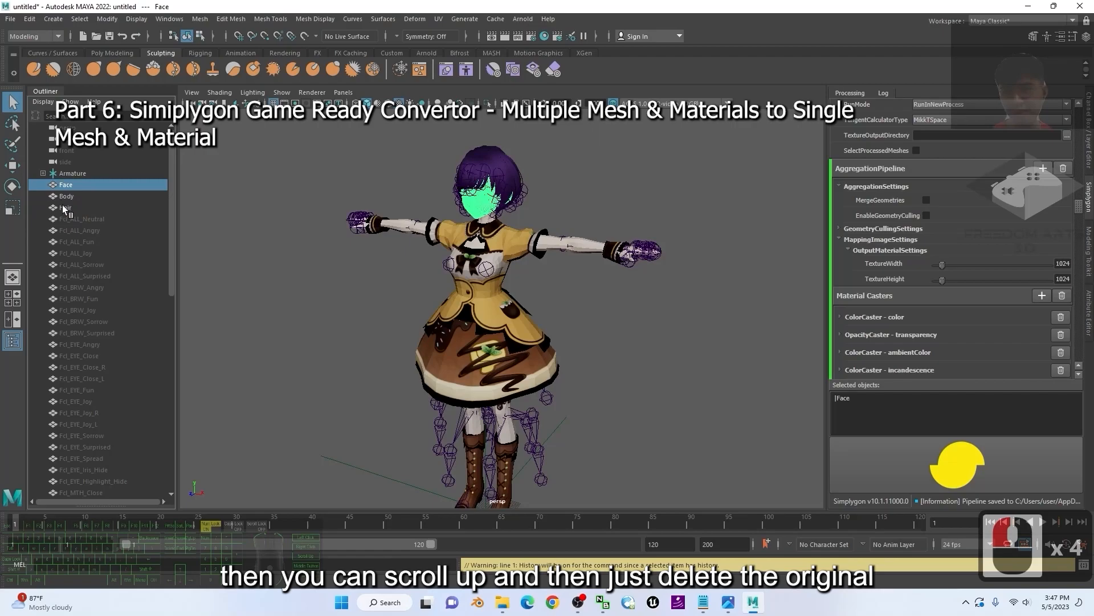
left_click(64, 206)
left_click(64, 186)
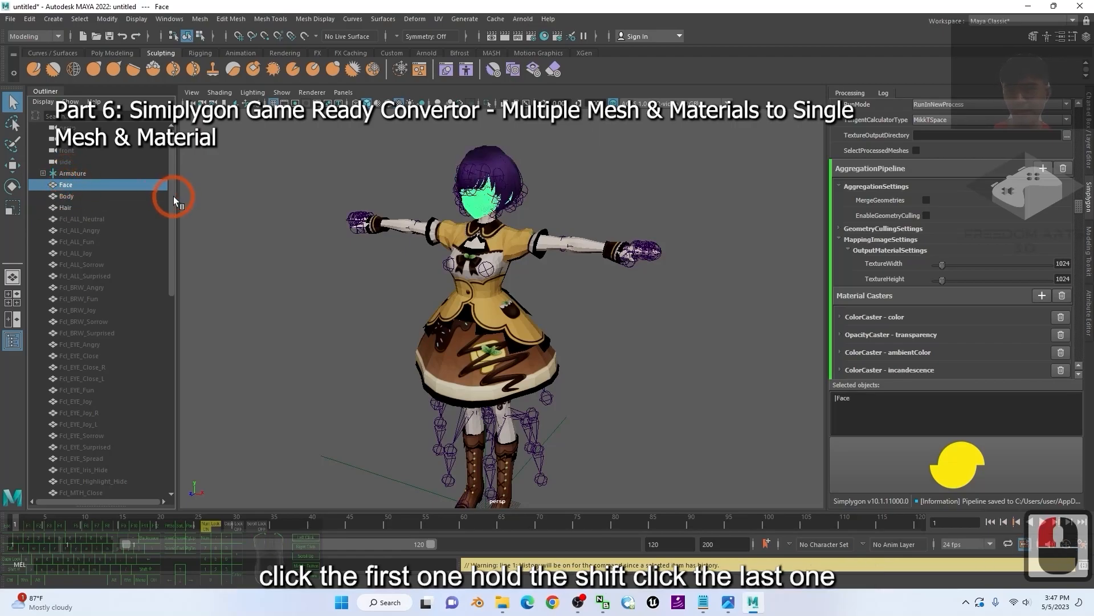
left_click(67, 208, "shift")
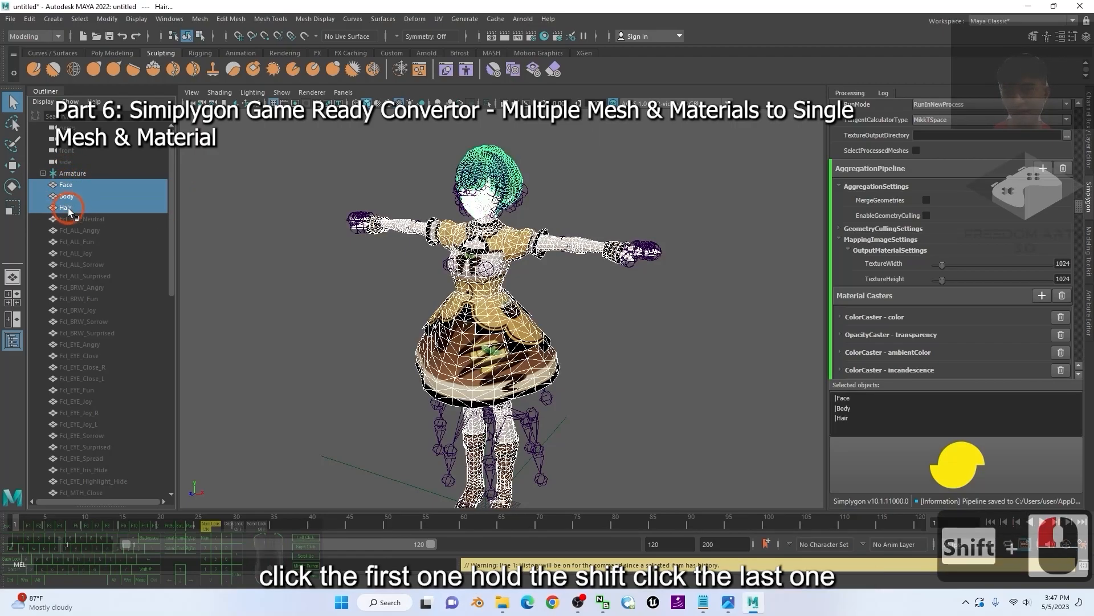
key("Delete")
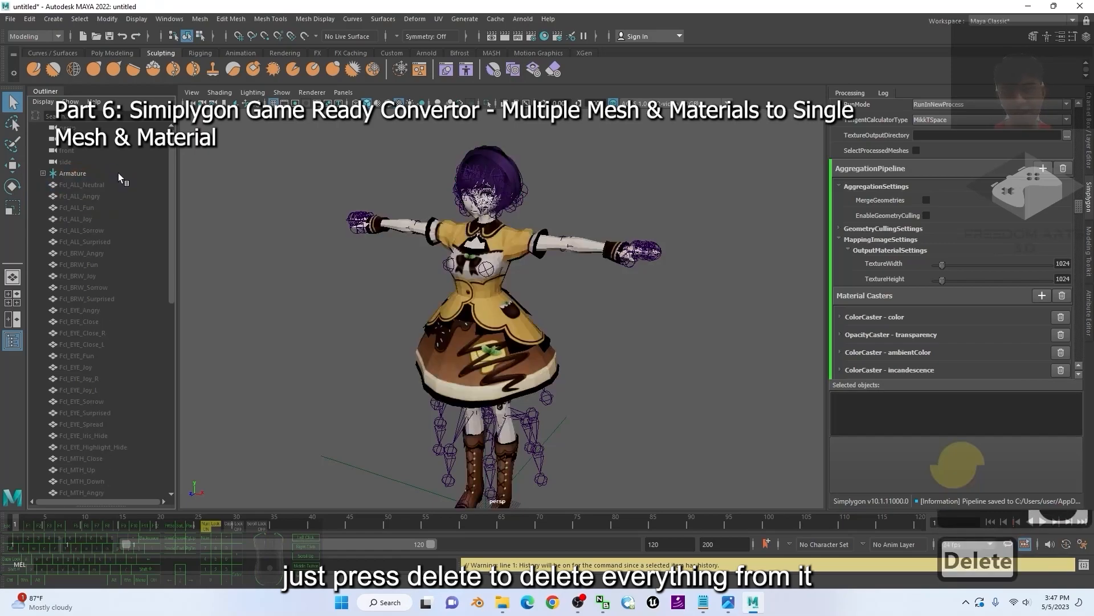
scroll(518, 237, "up", 3)
scroll(669, 371, "down", 3)
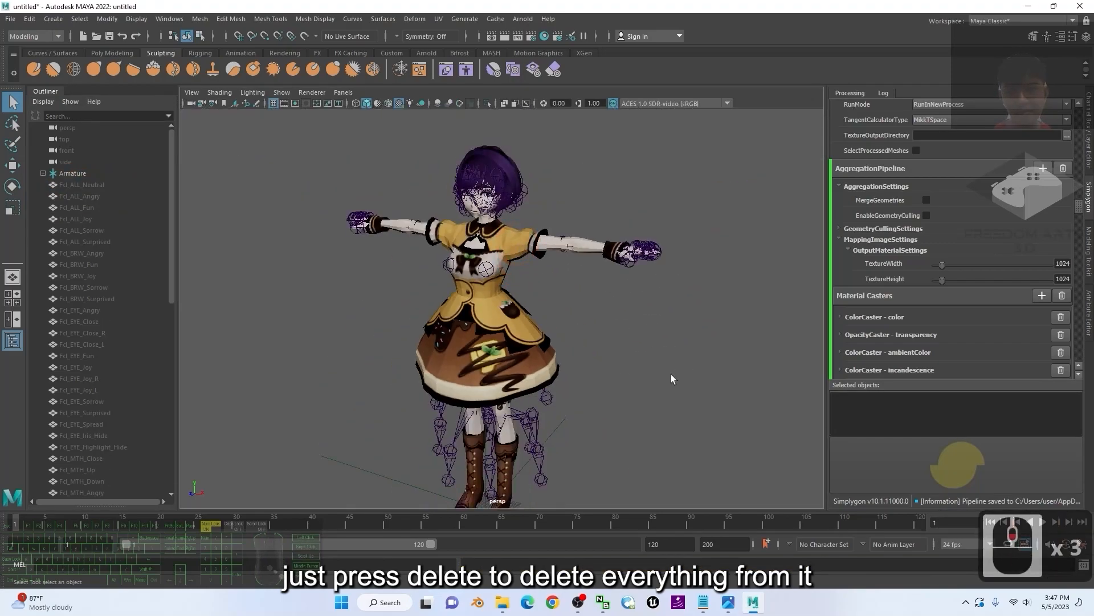
- Expand the Armature hierarchy and select its Hips joint to inspect where the skeleton starts
middle_click_drag(615, 426, 618, 305, "alt")
scroll(629, 436, "up", 2)
left_click_drag(628, 436, 654, 429, "alt")
left_click(43, 173)
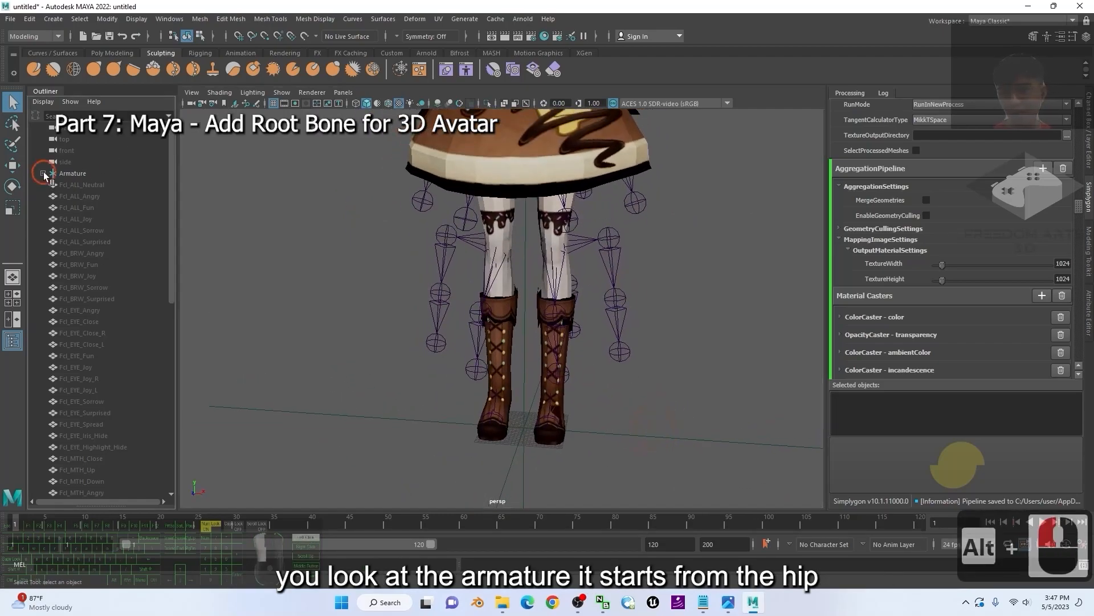
left_click(50, 184)
left_click(72, 186)
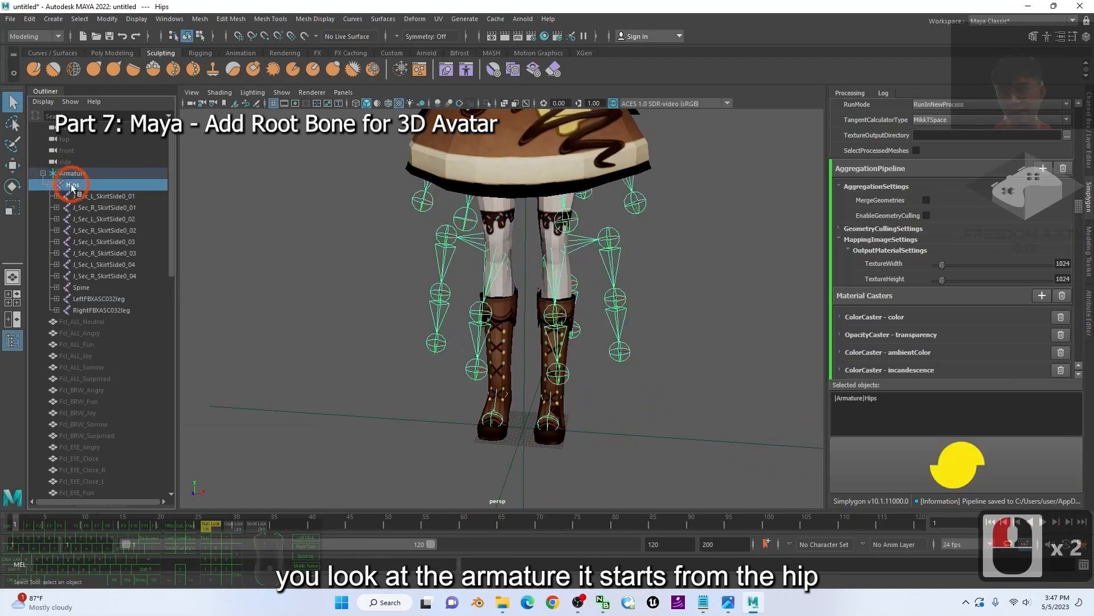
key("f")
scroll(561, 252, "up", 5)
scroll(561, 252, "down", 5)
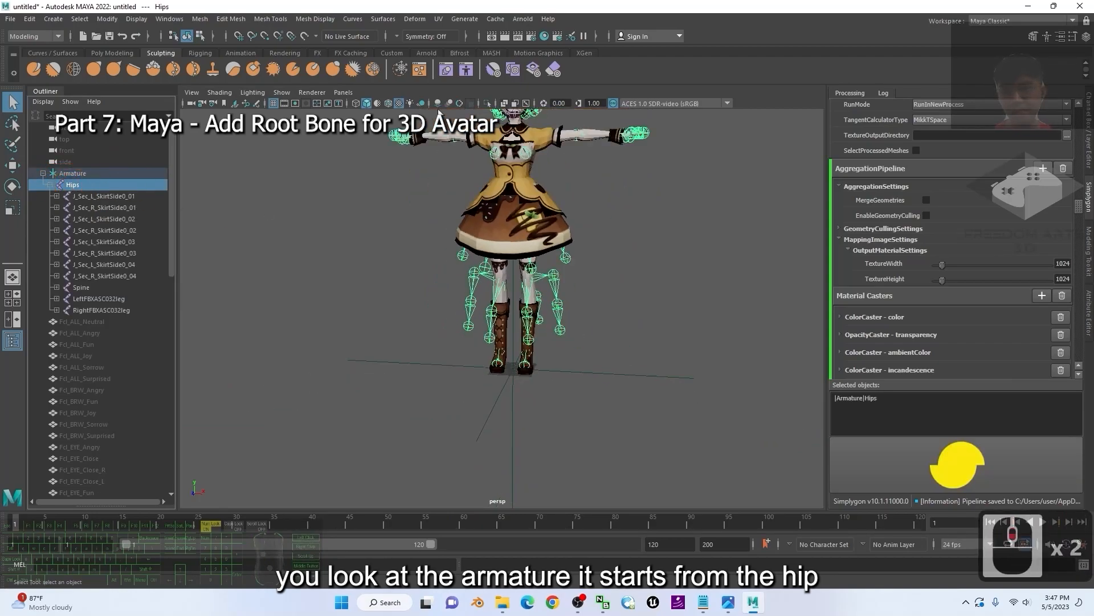
- Switch the viewport to wireframe display and compare the Hips joint with its child J_Sec_L_SkirtSide0_01
key("4")
scroll(580, 204, "down", 2)
scroll(580, 204, "up", 2)
left_click(257, 239)
left_click(73, 185)
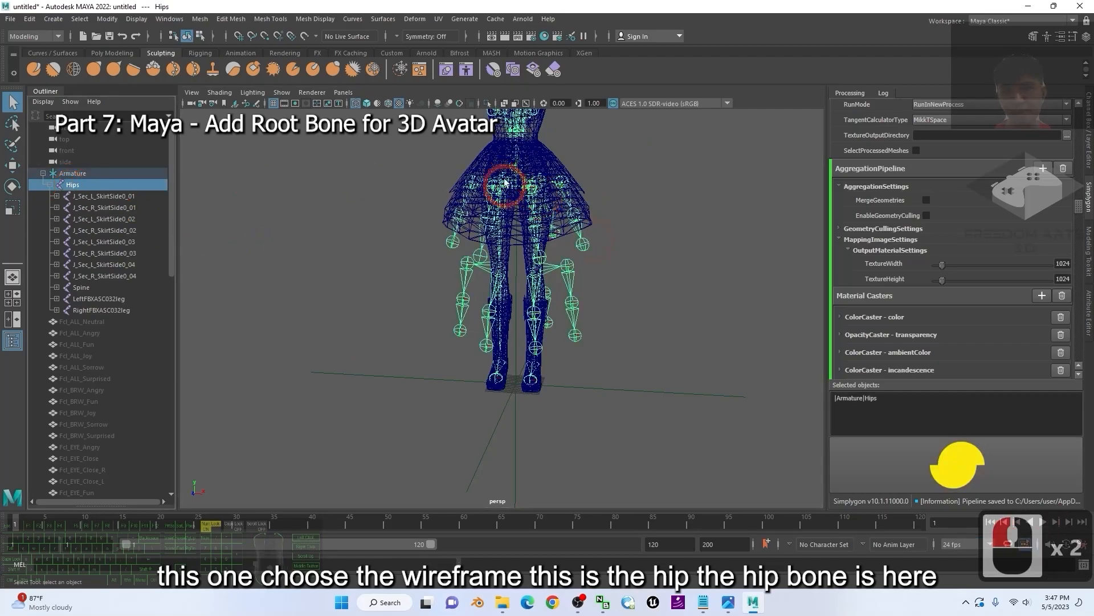
left_click(92, 197)
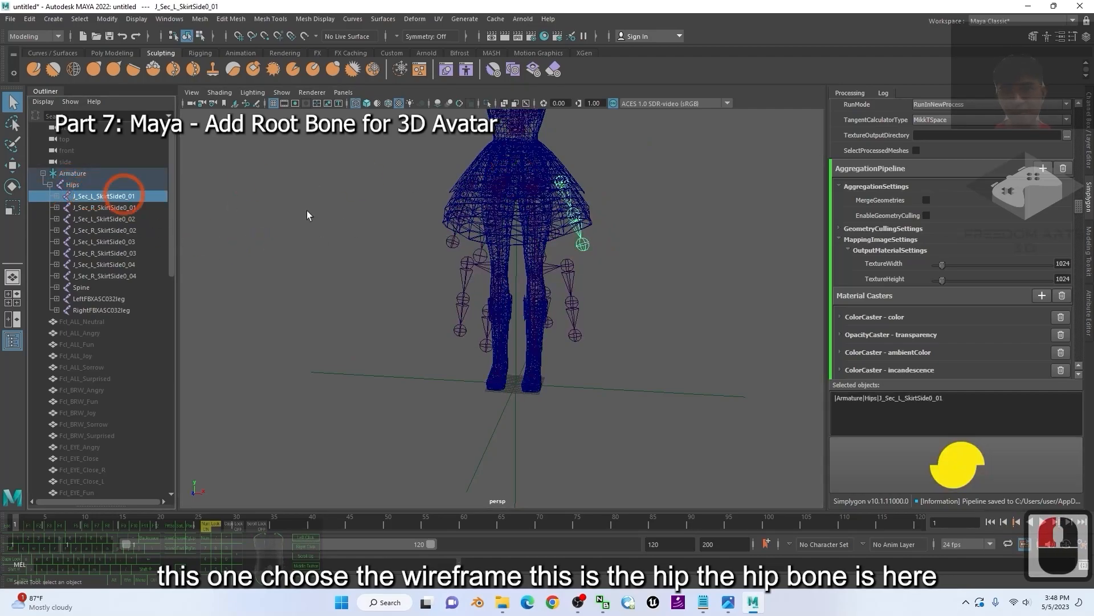
left_click(72, 184)
left_click(529, 187)
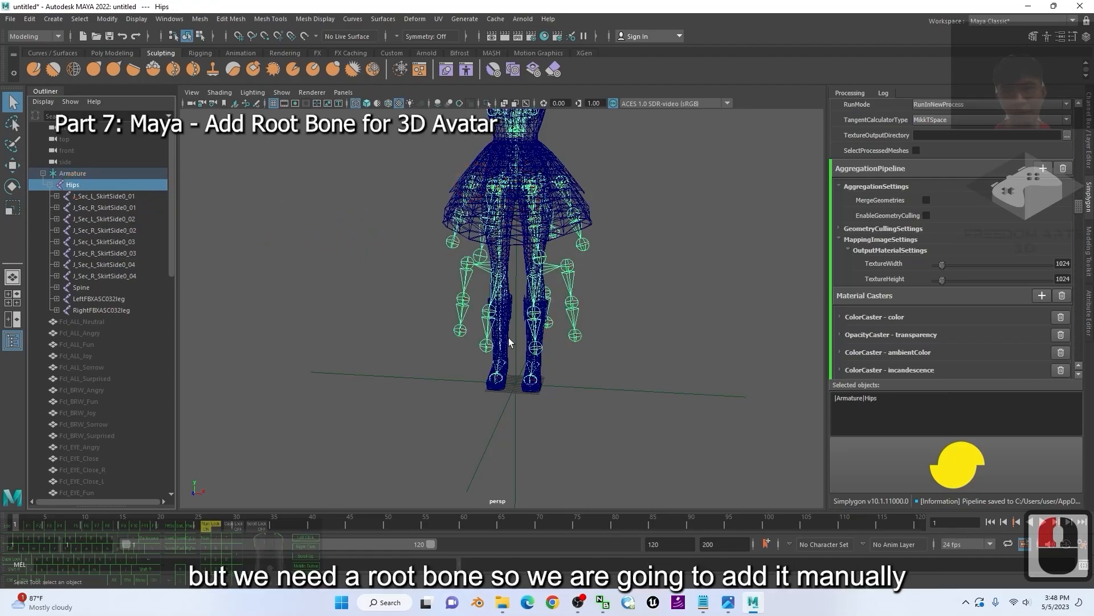
left_click_drag(170, 228, 216, 197)
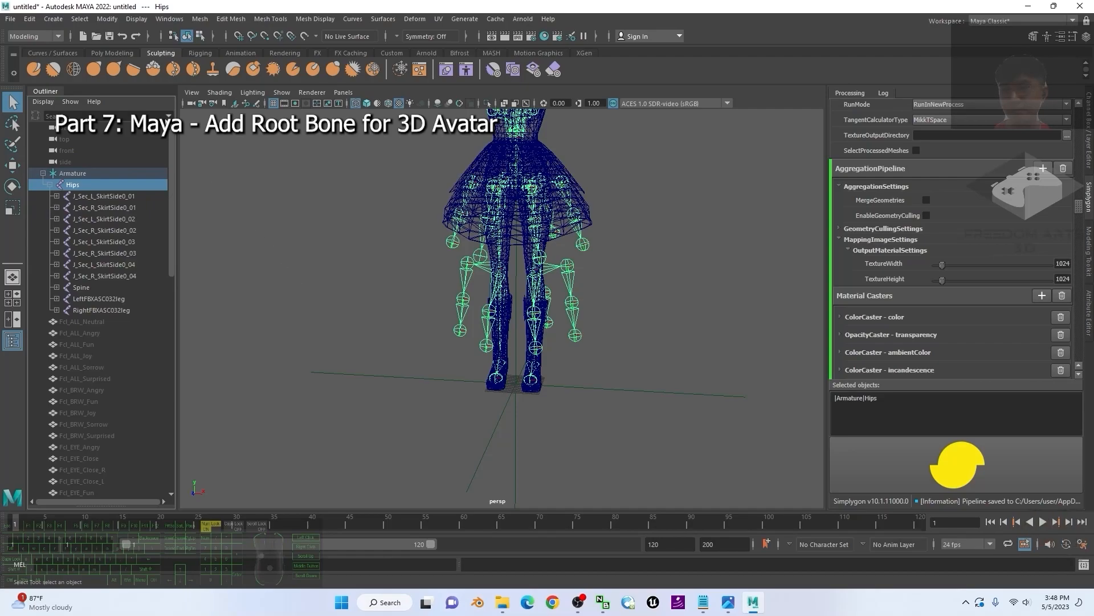
- Create a single joint at the grid origin between the avatar's feet with the Joint Tool from the Rigging set
left_click(204, 53)
left_click(203, 54)
left_click(203, 54)
left_click(203, 54)
scroll(591, 403, "up", 3)
scroll(594, 368, "up", 5)
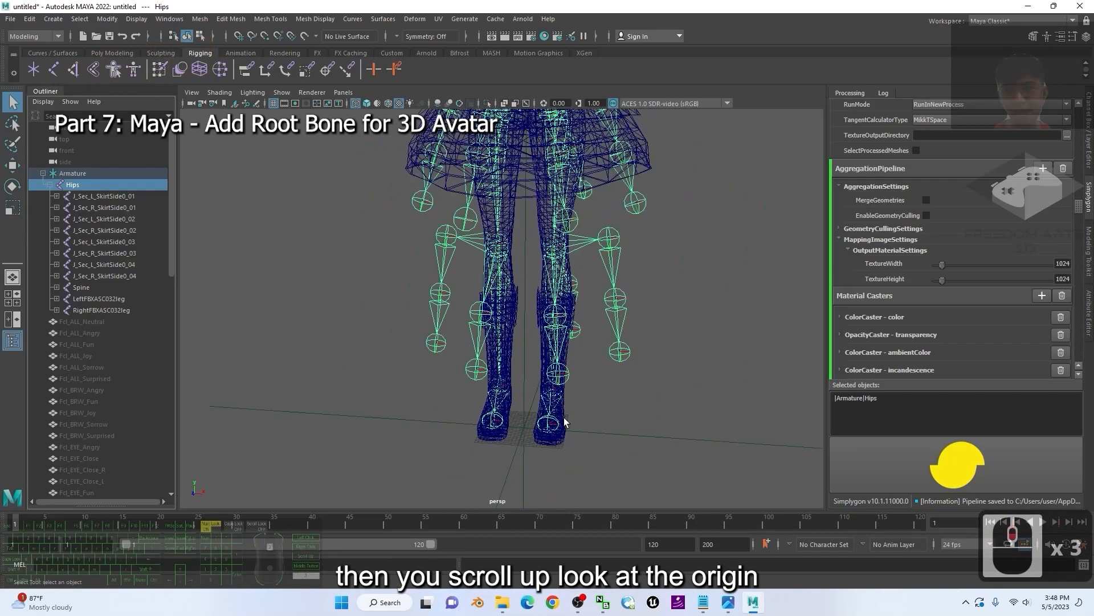
scroll(658, 438, "down", 2)
left_click_drag(637, 388, 774, 325, "alt")
scroll(515, 419, "up", 5)
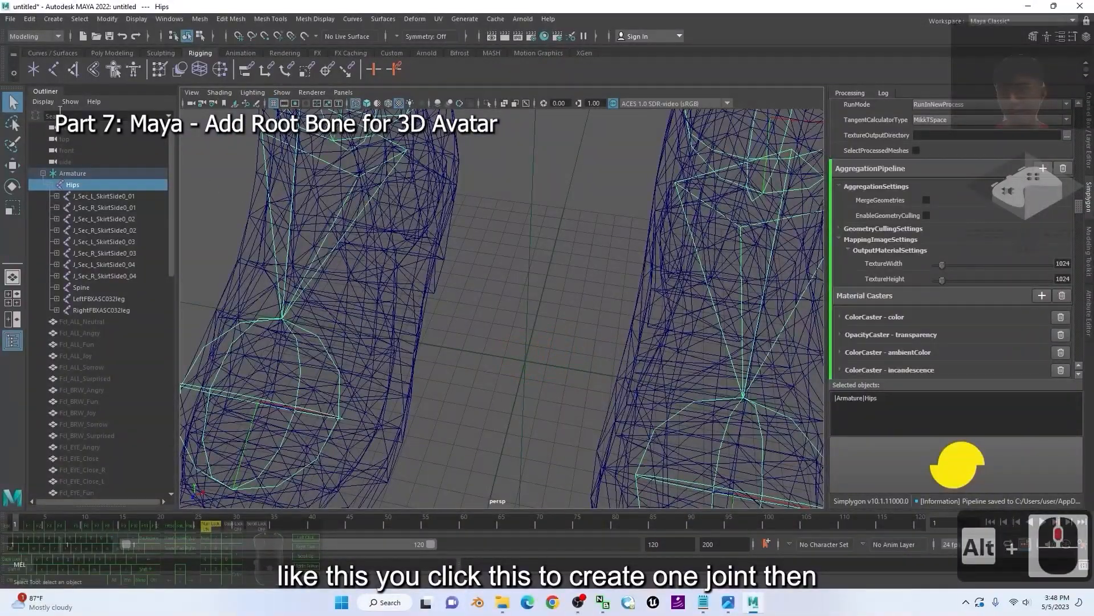
left_click(54, 67)
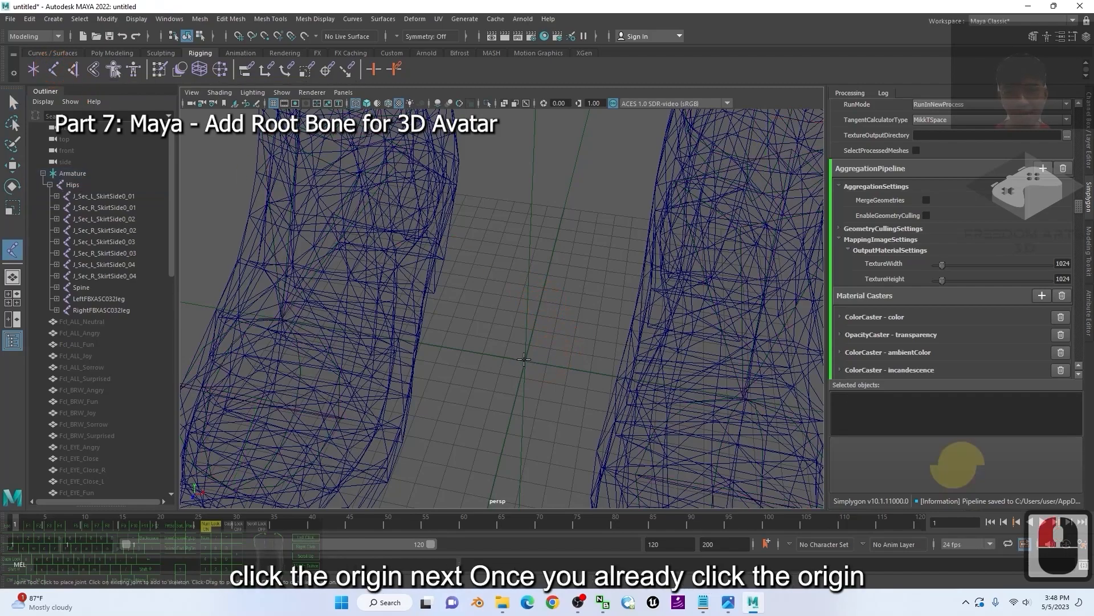
left_click(523, 360)
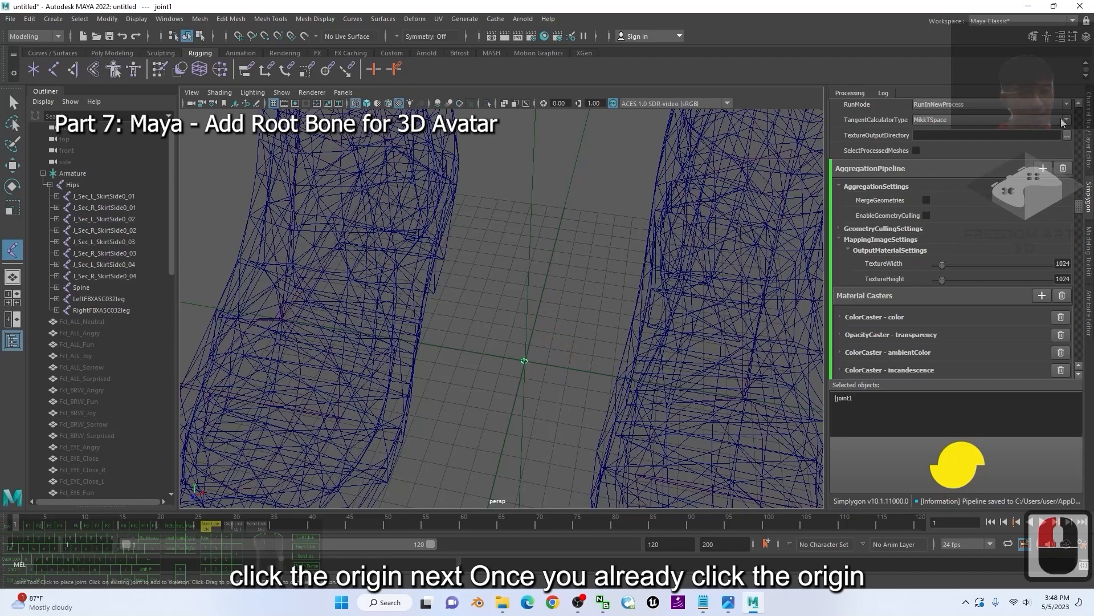
- Set the new joint's Translate X and Translate Z to 0 so it sits exactly on the origin
left_click(1089, 125)
left_click(1089, 196)
left_click(1089, 117)
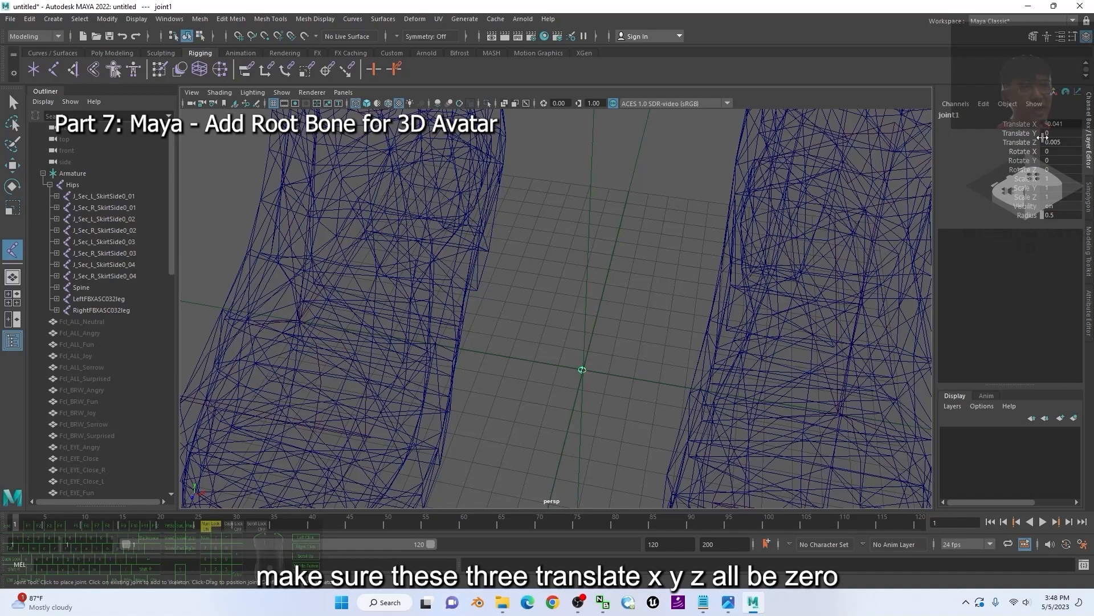
double_click(1063, 124)
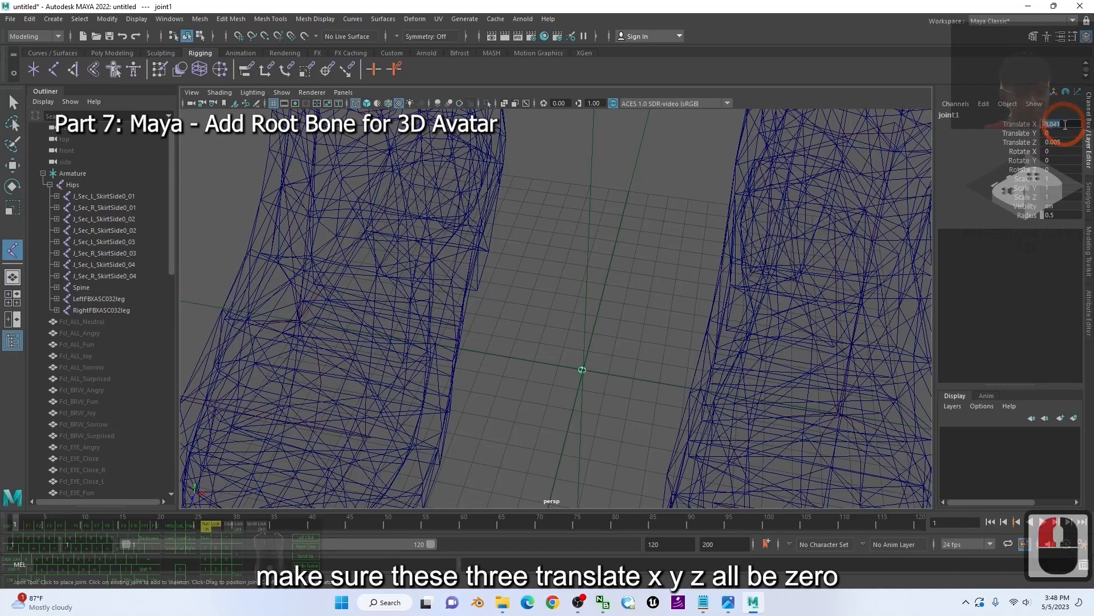
type("0")
key("Return")
double_click(1077, 143)
type("0")
key("Return")
scroll(608, 424, "up", 3)
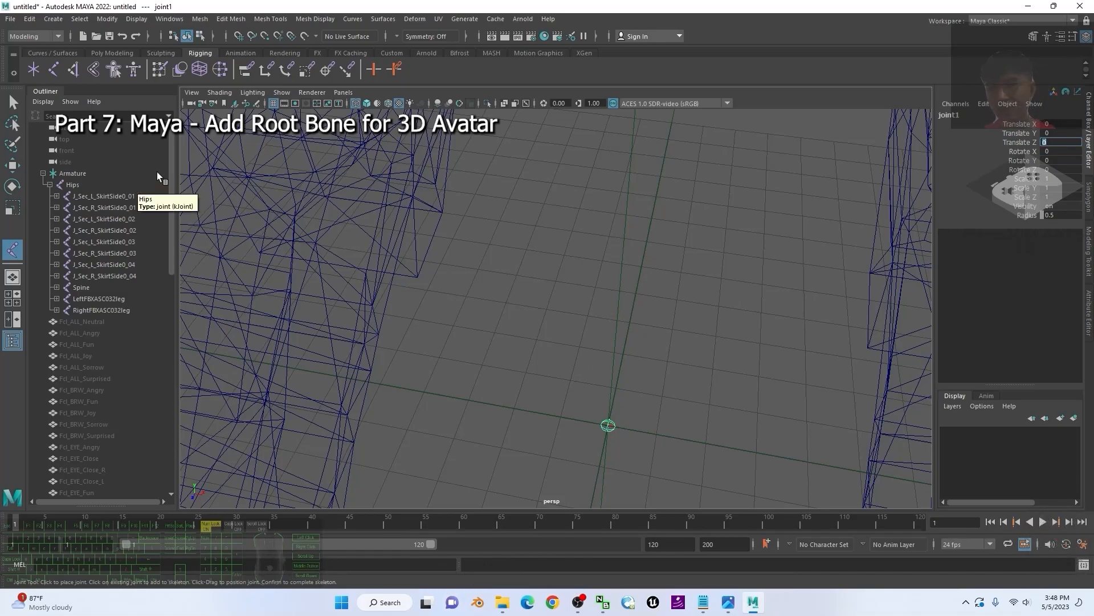
- Leave the Joint Tool for the Select Tool and rename the new joint as Root
left_click(12, 104)
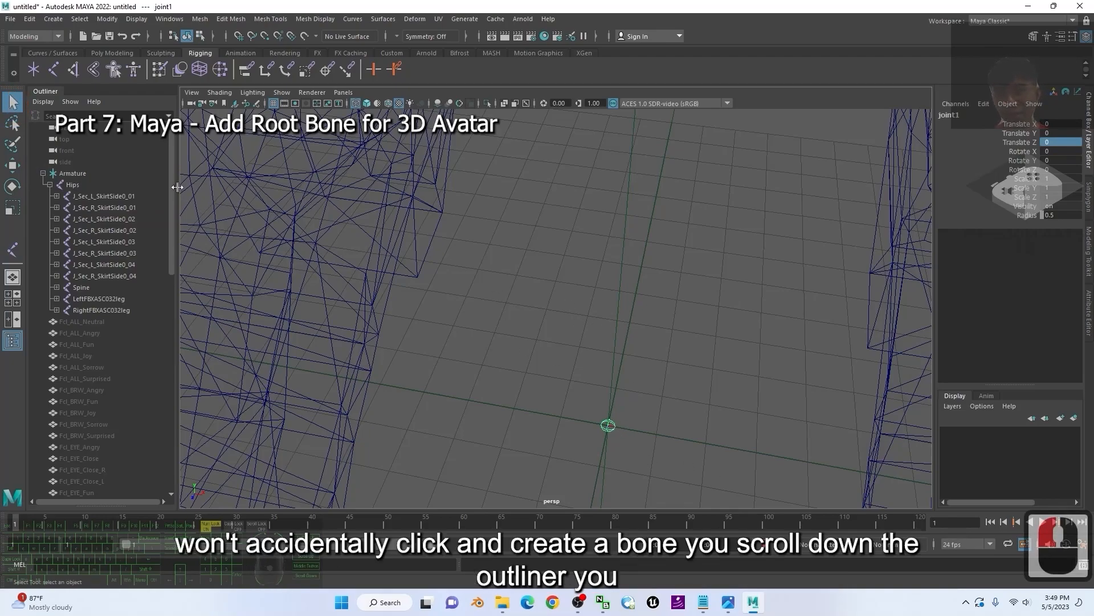
left_click_drag(172, 183, 161, 417)
left_click(67, 458)
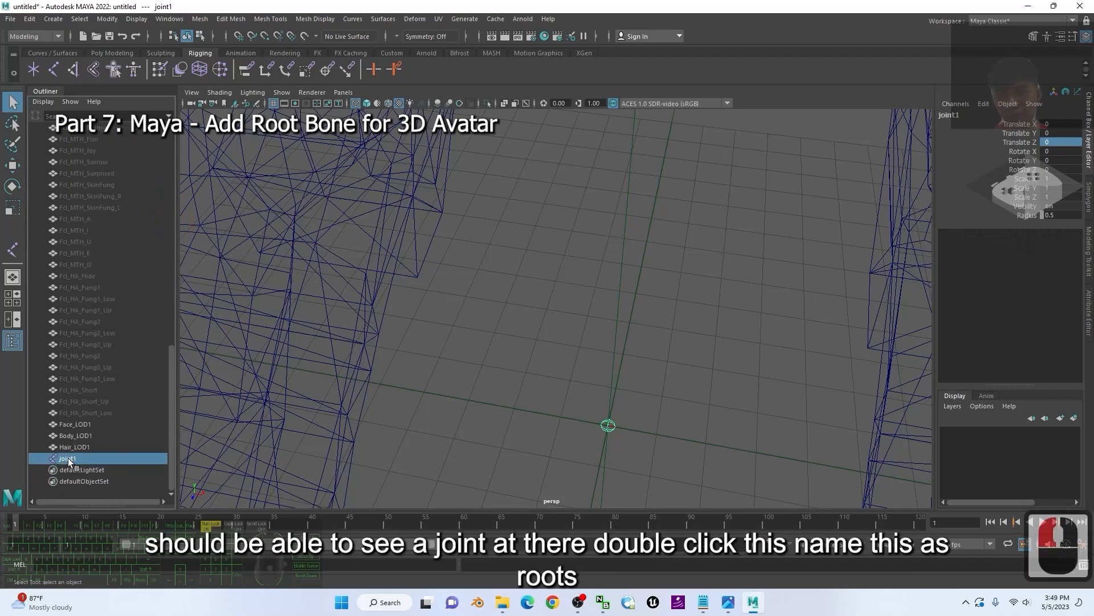
double_click(68, 458)
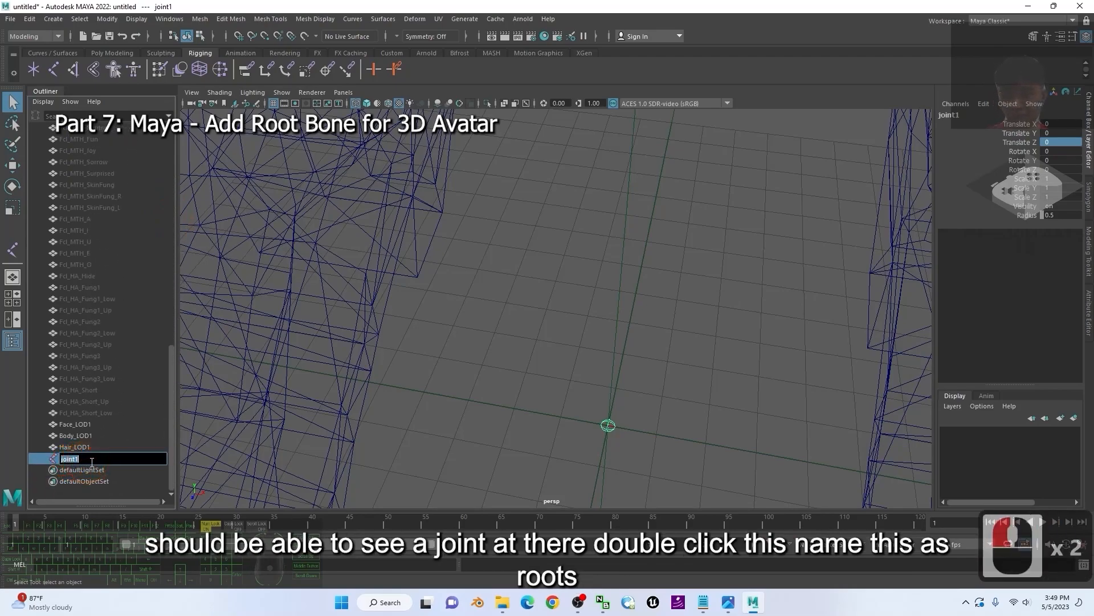
type("Root")
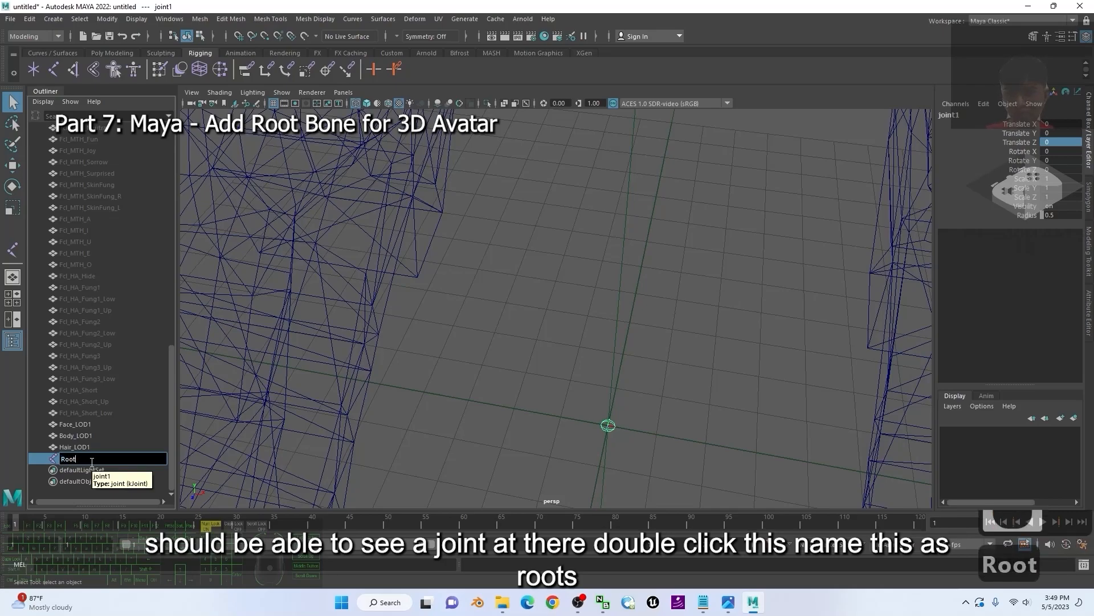
key("Return")
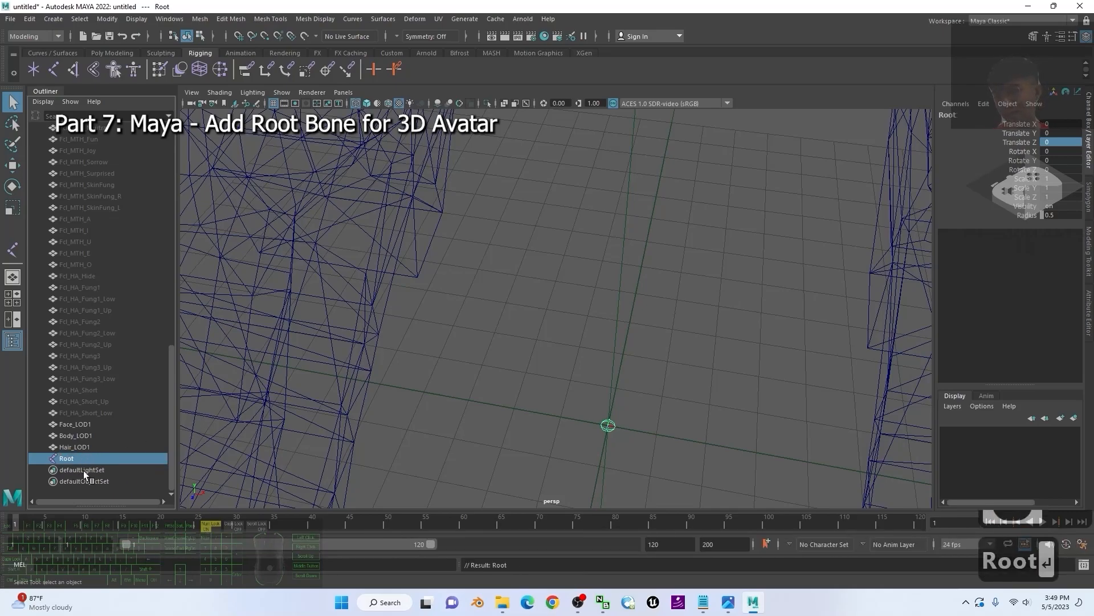
- Parent the Hips joint under Root, and expand Root and its transform1 child to check the hierarchy
left_click_drag(171, 391, 163, 158)
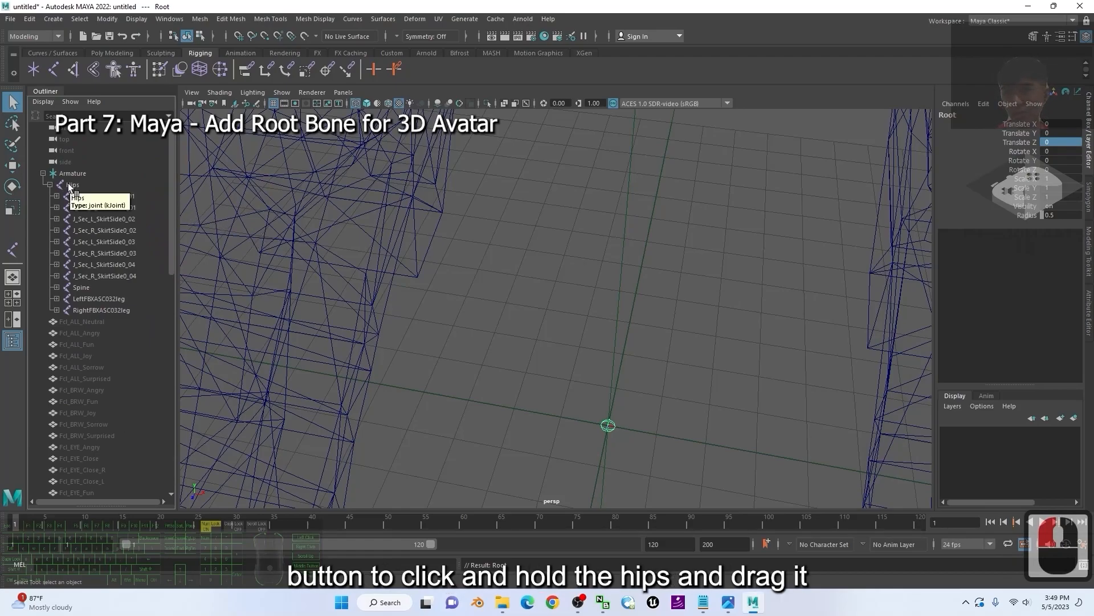
middle_click_drag(72, 190, 66, 464)
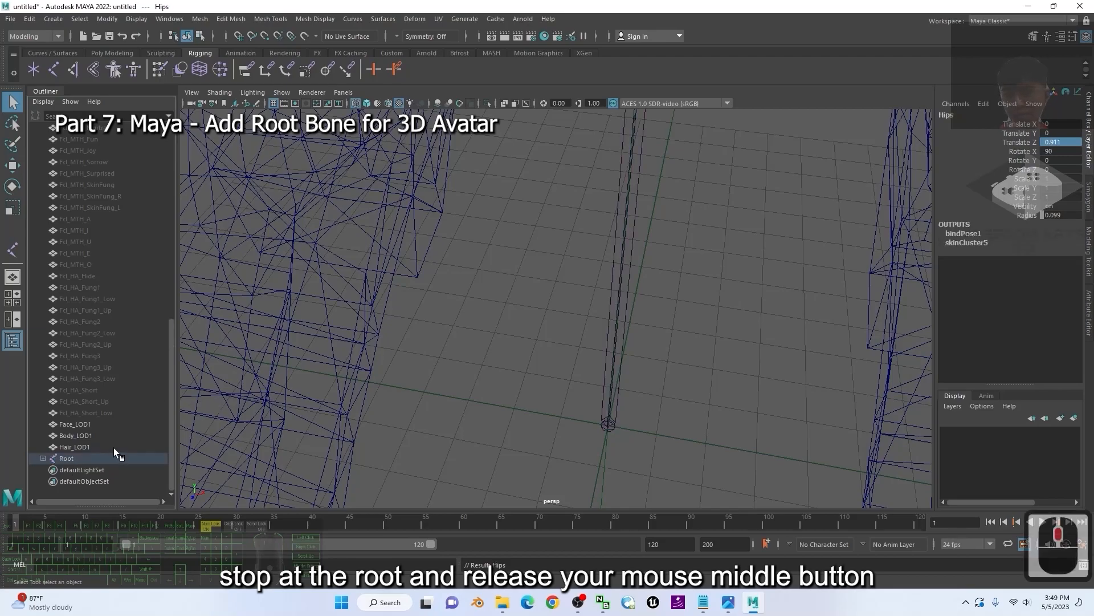
left_click(43, 458)
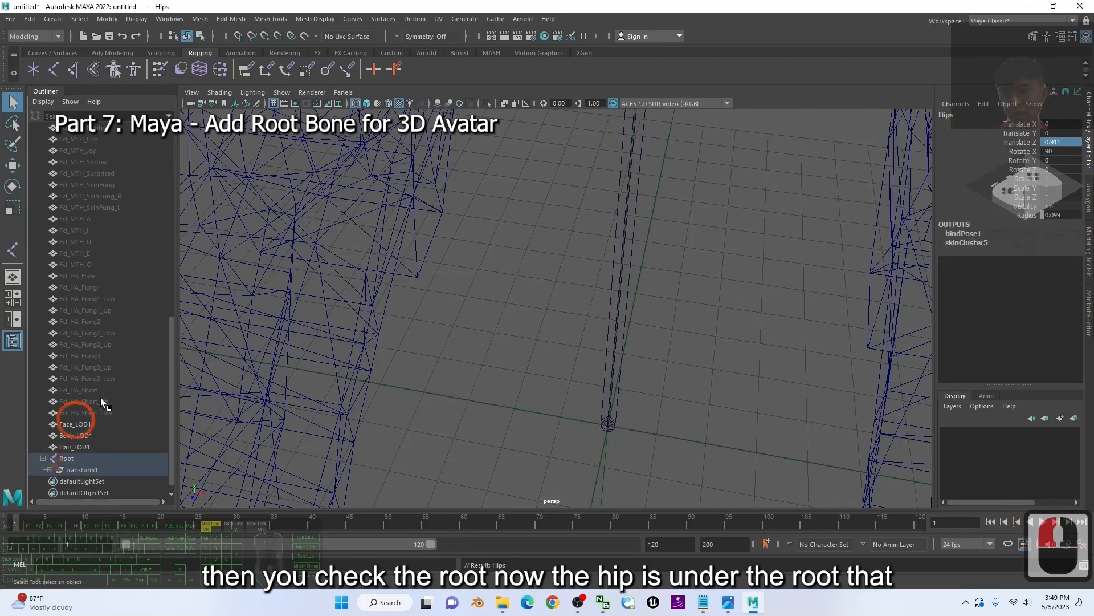
left_click(49, 469)
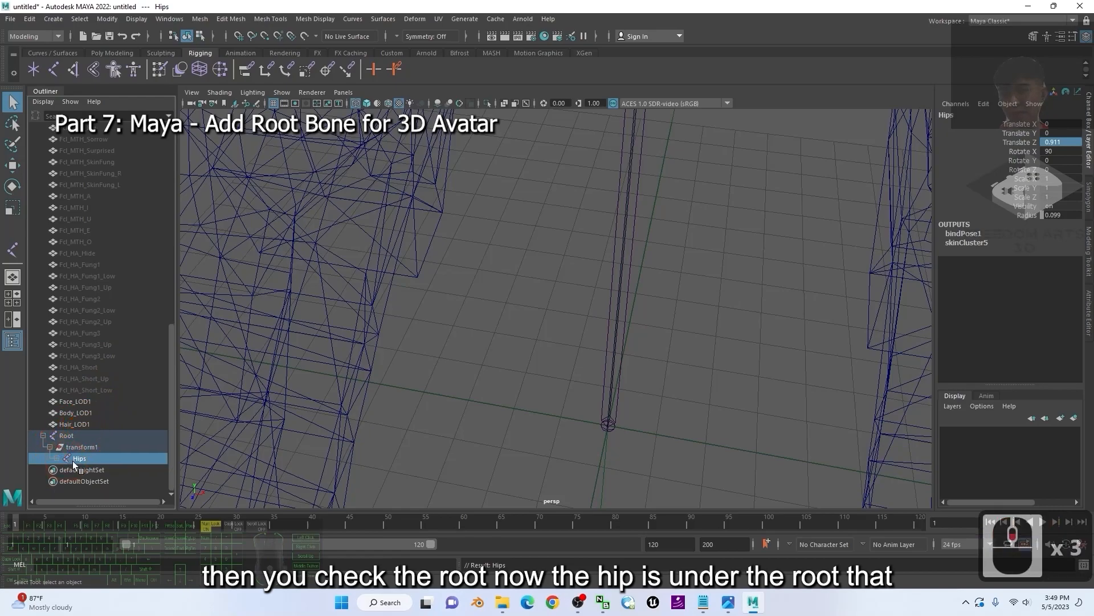
- Select the Root bone in the viewport and examine how it connects the origin to the avatar's skeleton
scroll(585, 234, "down", 5)
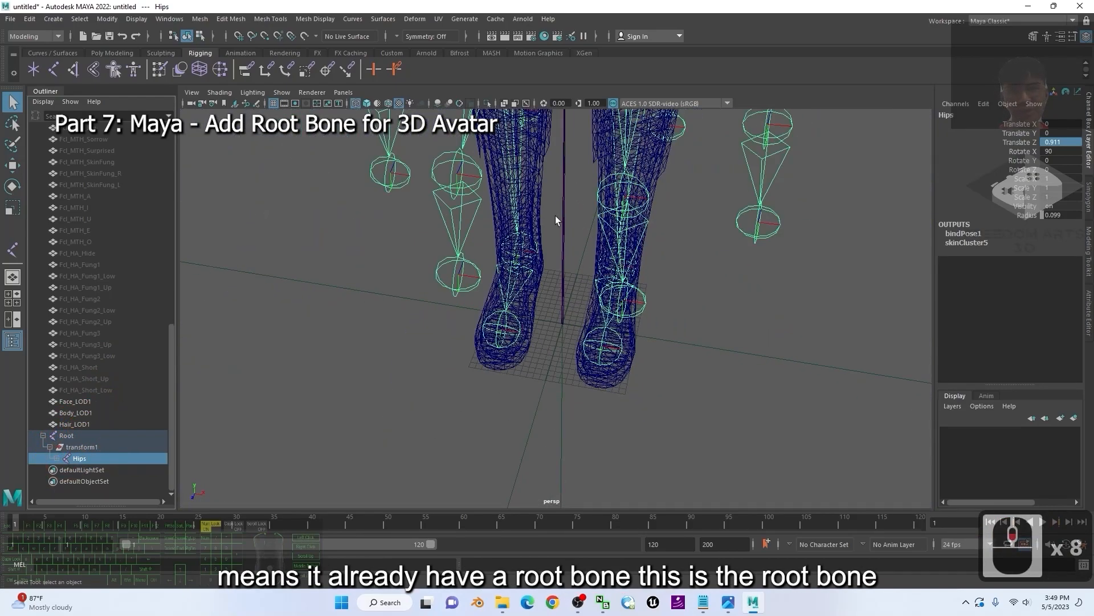
left_click(563, 279)
scroll(648, 281, "down", 5)
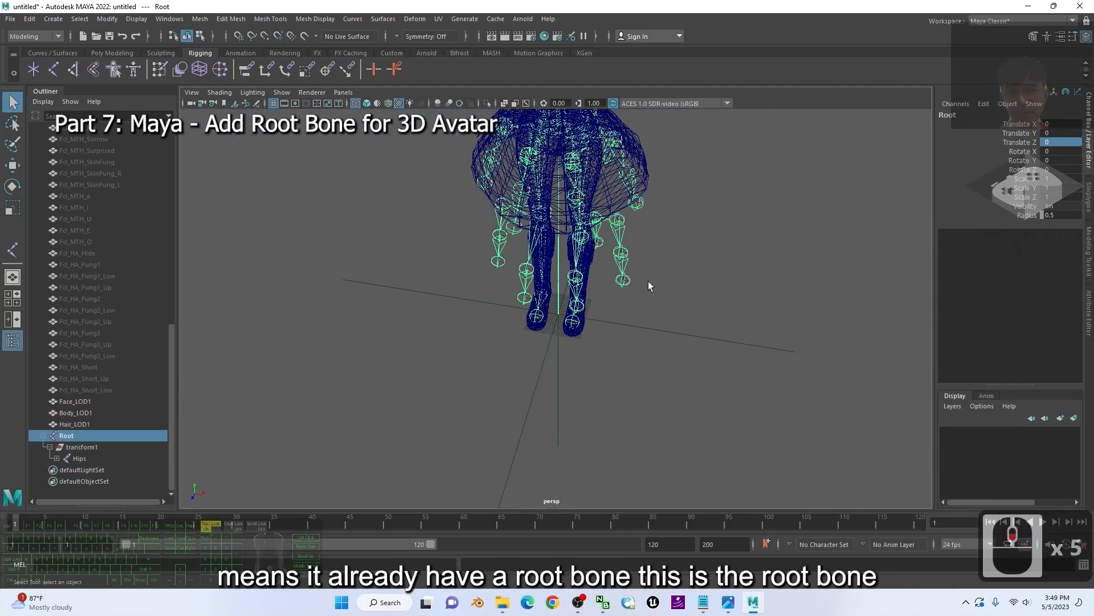
scroll(688, 329, "up", 2)
middle_click(729, 317, "shift")
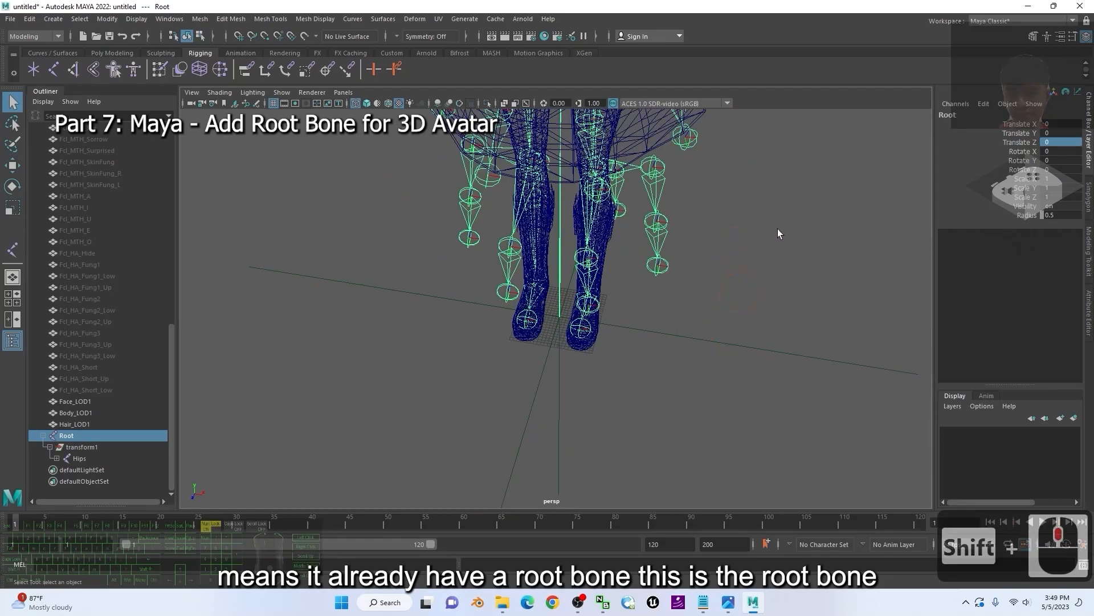
middle_click_drag(773, 243, 757, 327, "shift")
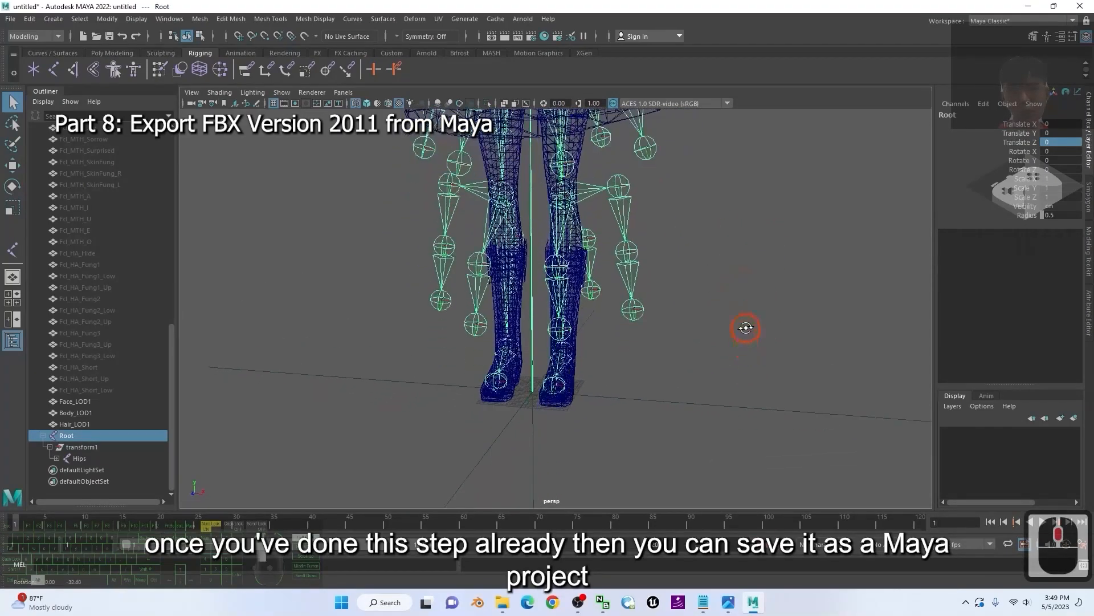
left_click_drag(745, 325, 756, 275, "alt")
scroll(751, 268, "down", 7)
- Create a new folder named Maya inside the desktop's model01 folder and open it
left_click_drag(607, 6, 746, 56)
left_click_drag(276, 483, 200, 483)
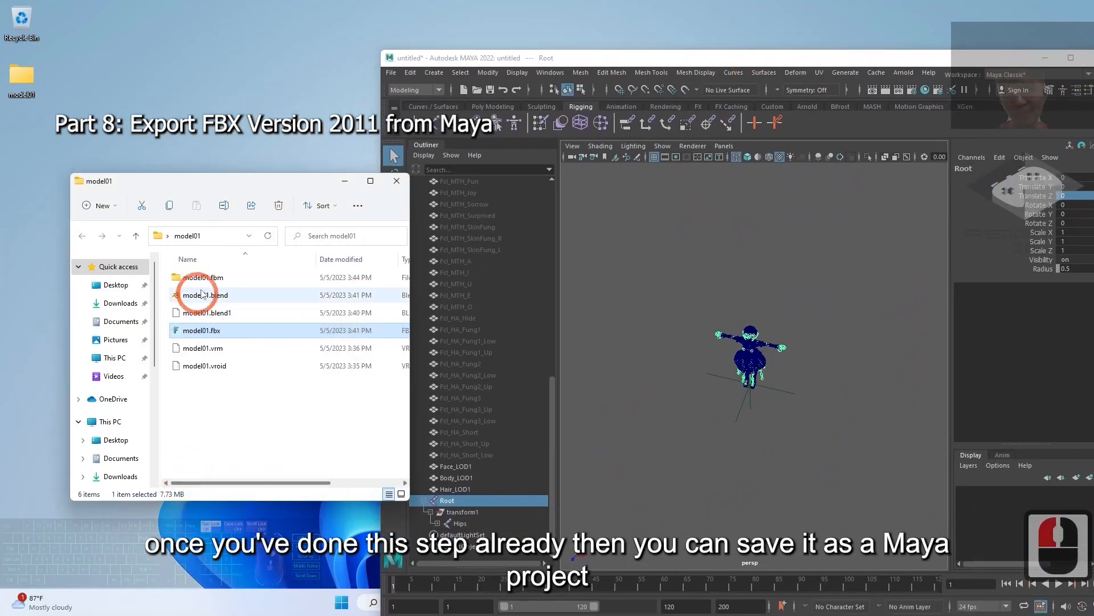
left_click(225, 422)
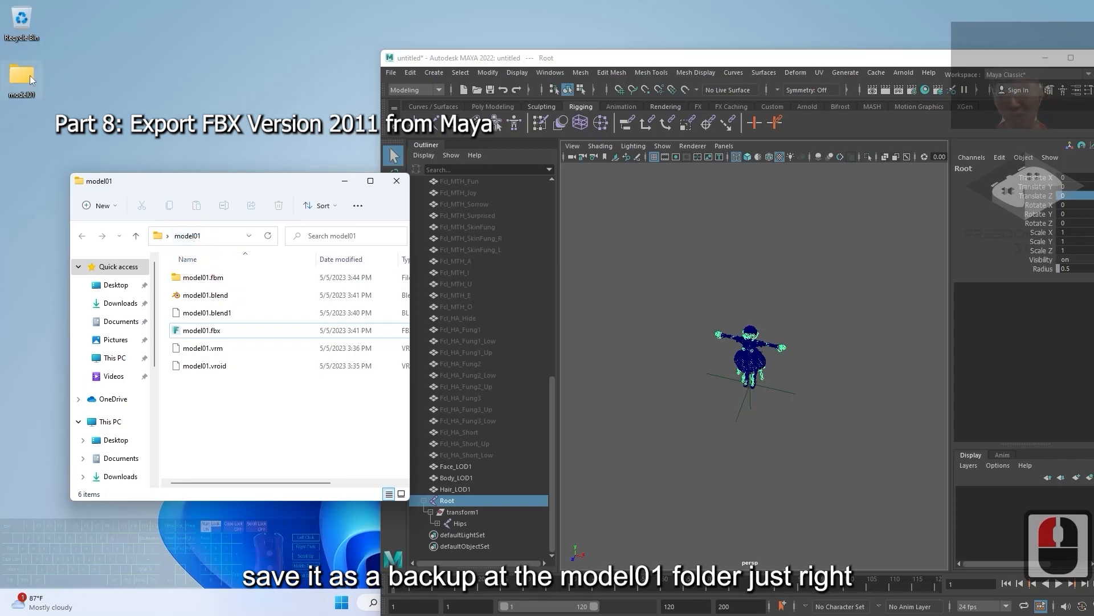
right_click(215, 435)
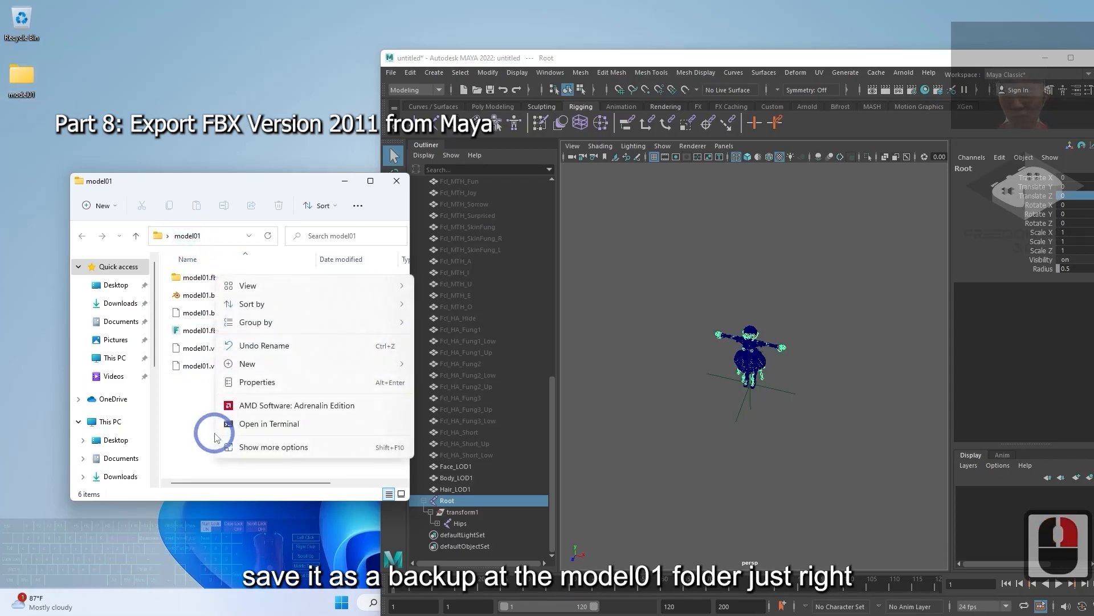
left_click(277, 363)
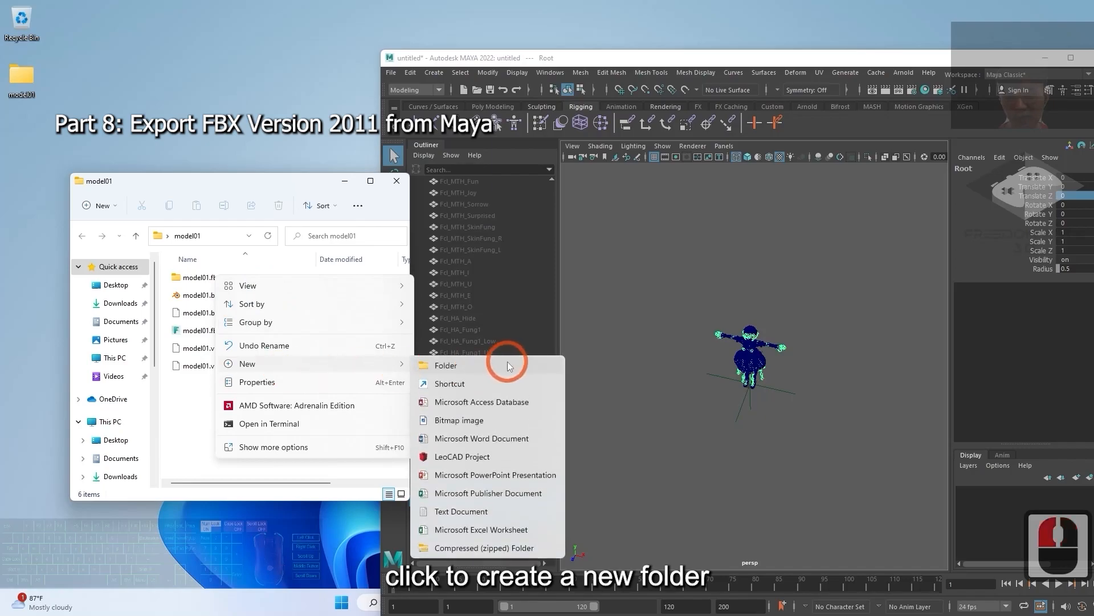
left_click(498, 368)
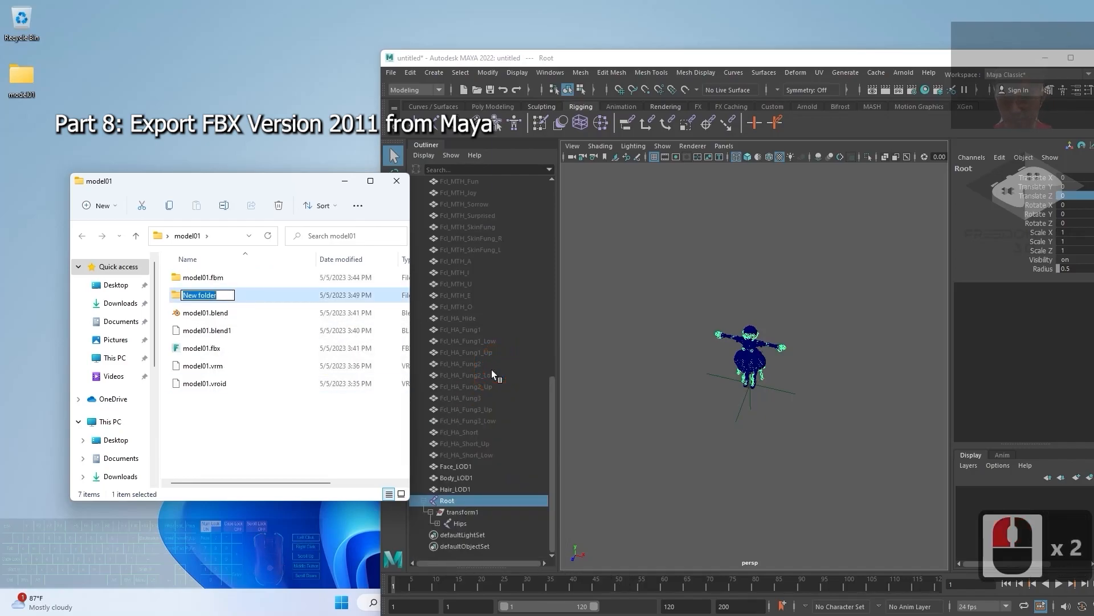
type("Maya")
key("Return")
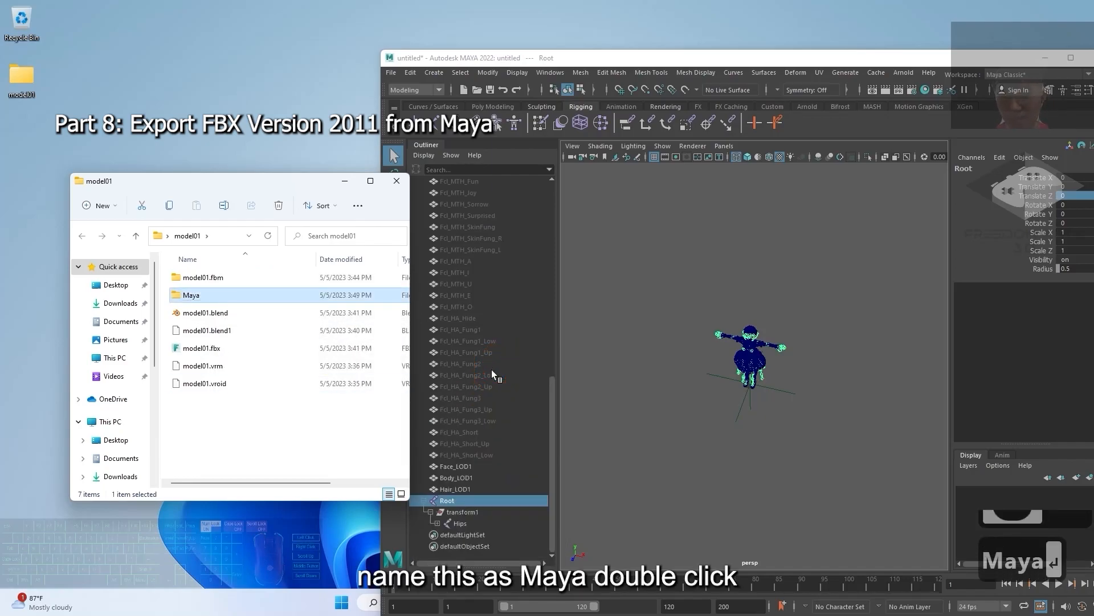
double_click(221, 294)
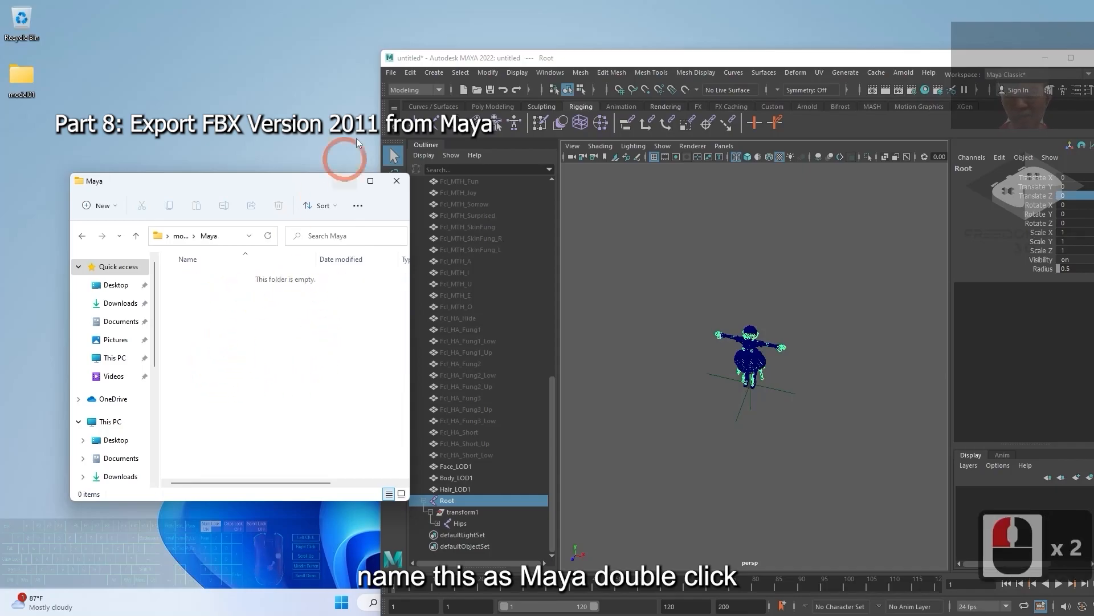
- Save the scene as a Maya Binary file named model01 in the Desktop\model01\Maya folder
left_click(390, 72)
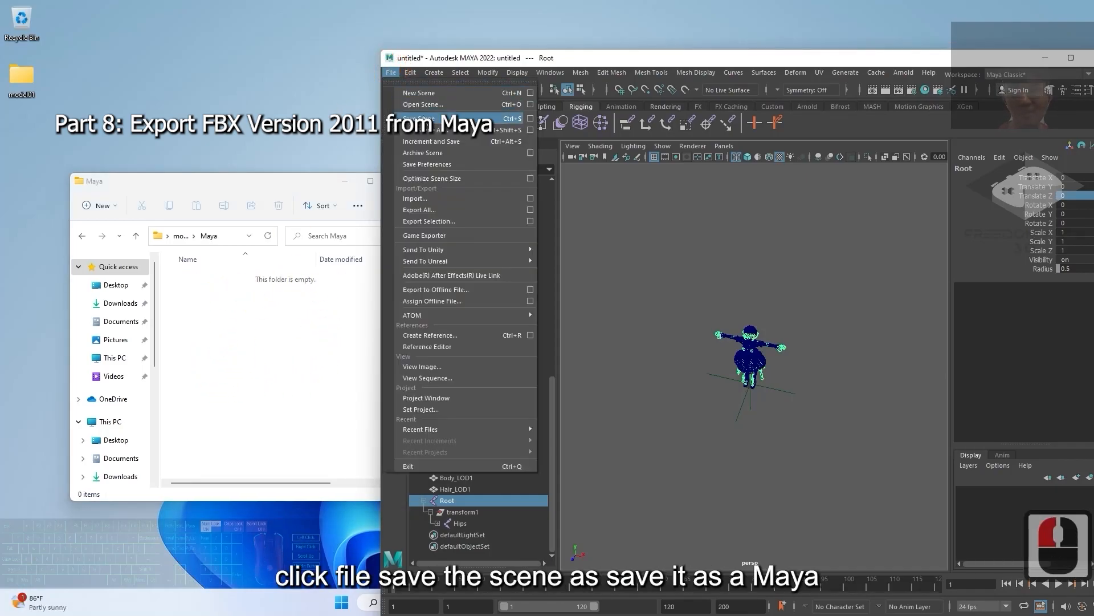
left_click(437, 132)
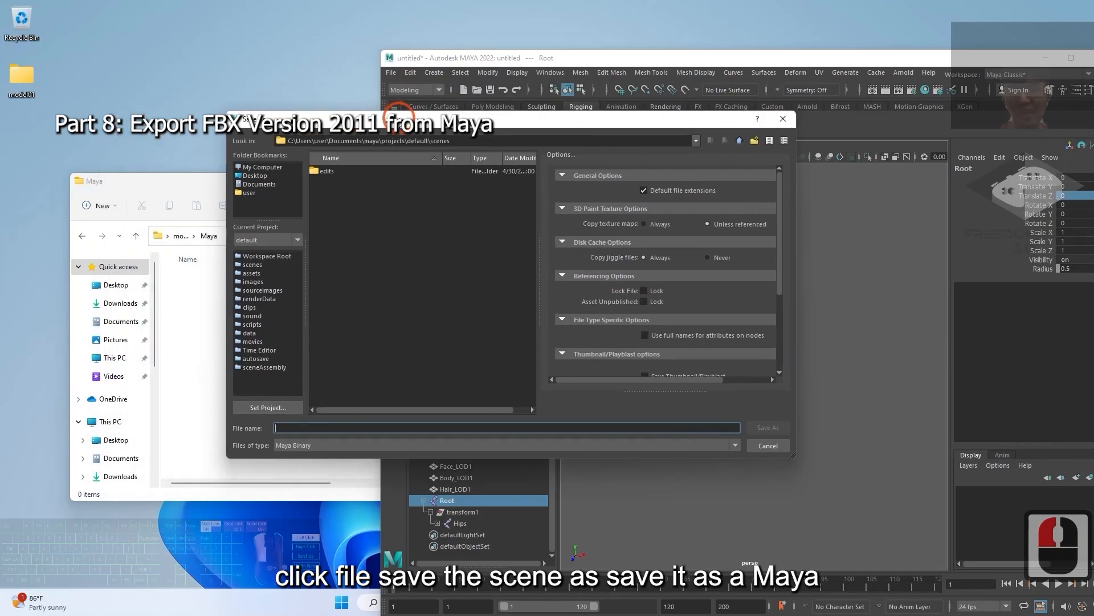
left_click(256, 174)
double_click(329, 171)
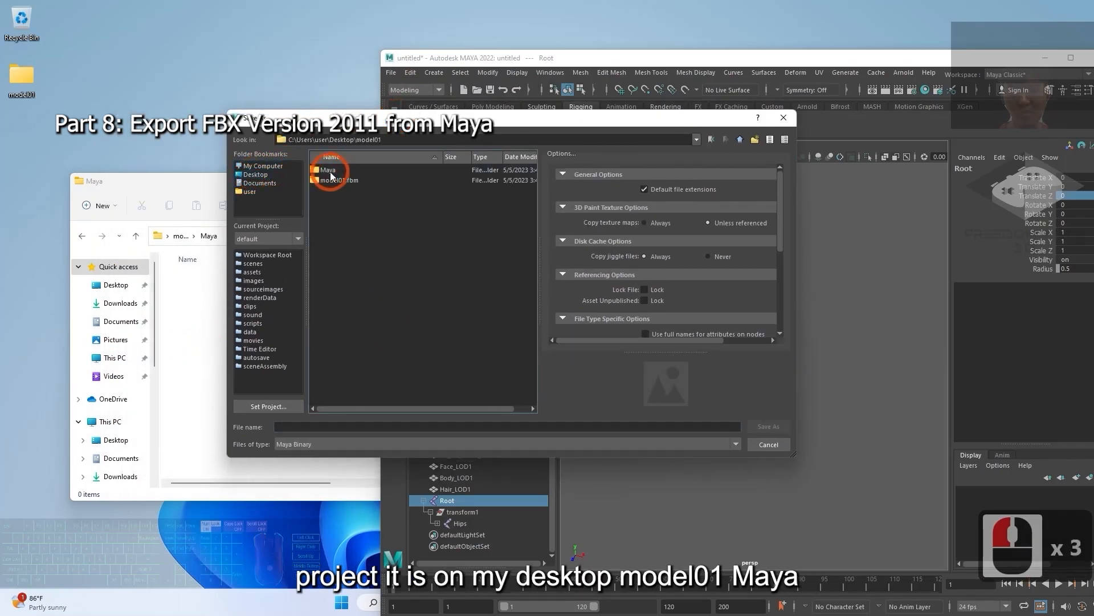
double_click(330, 172)
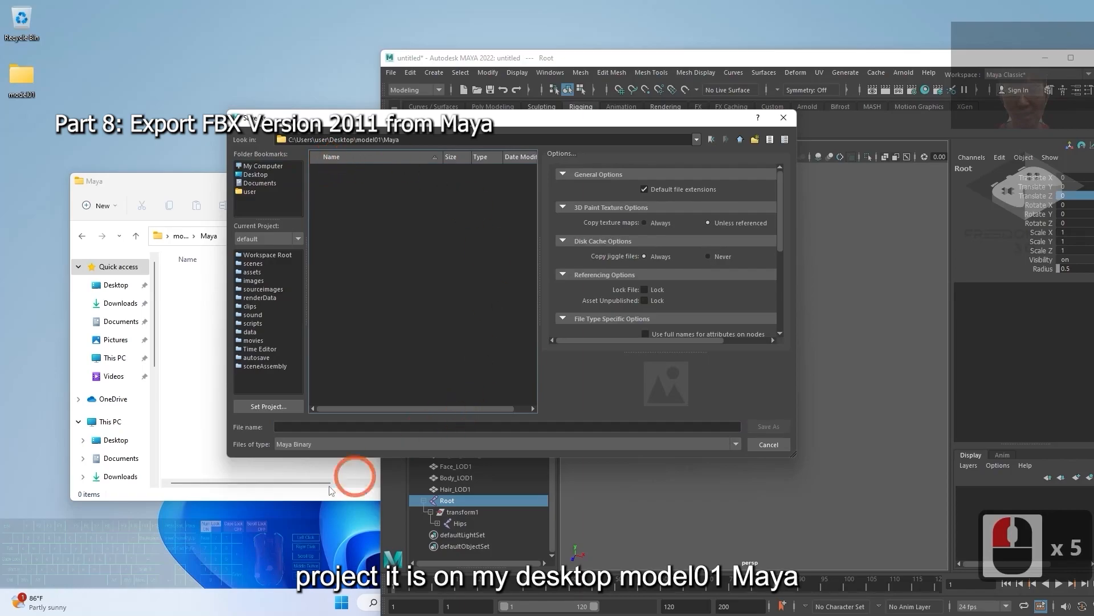
left_click(306, 427)
type("model0")
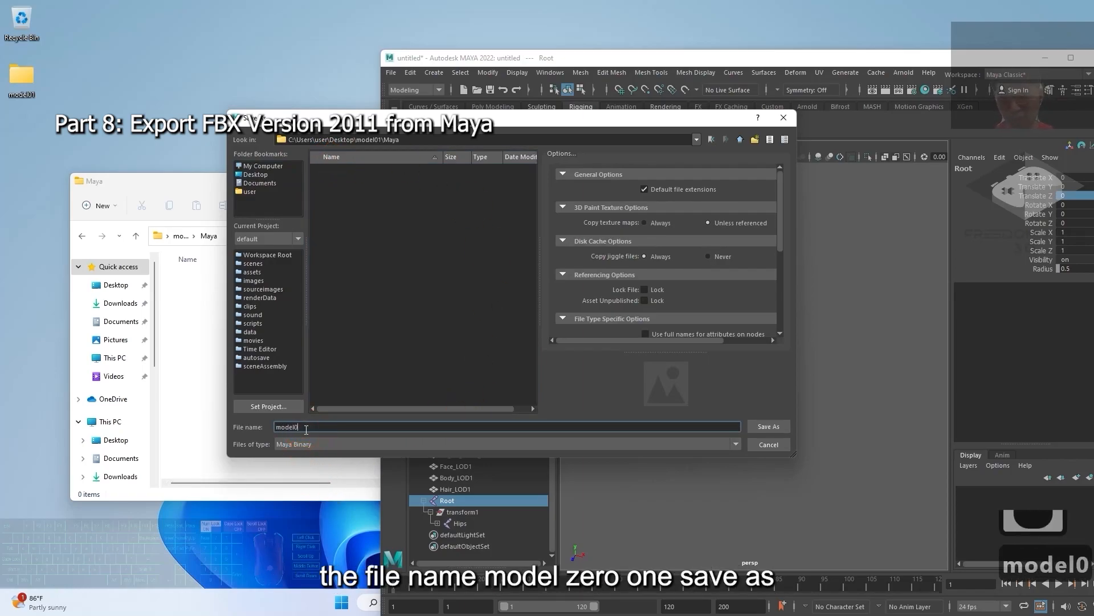
type("1")
left_click(767, 427)
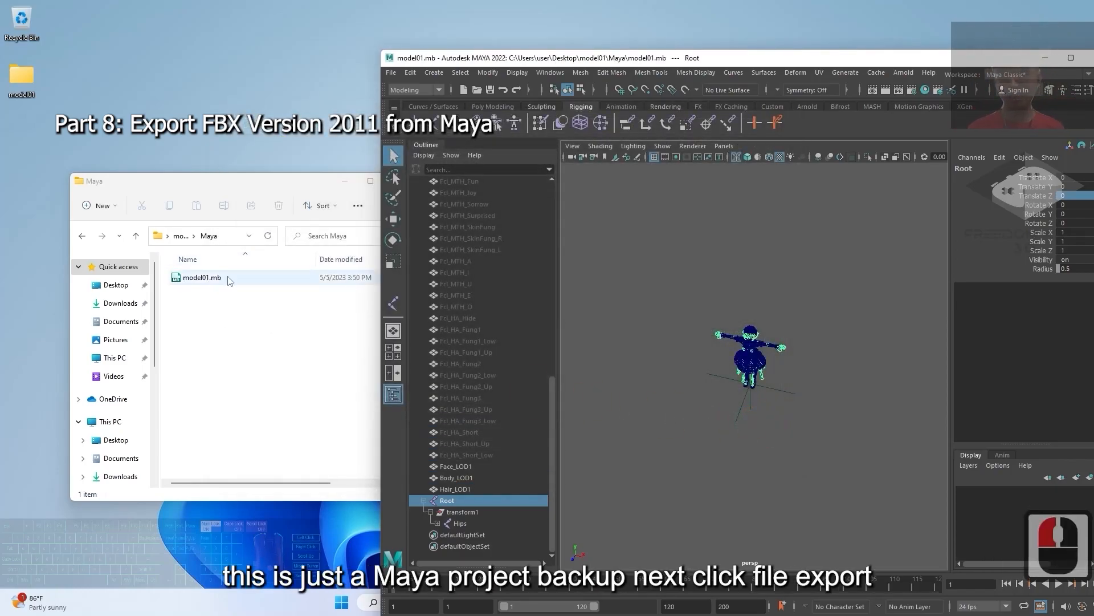
- Start an export of the whole scene with FBX export as the file type and FBX 2011 as the file format version
left_click(391, 74)
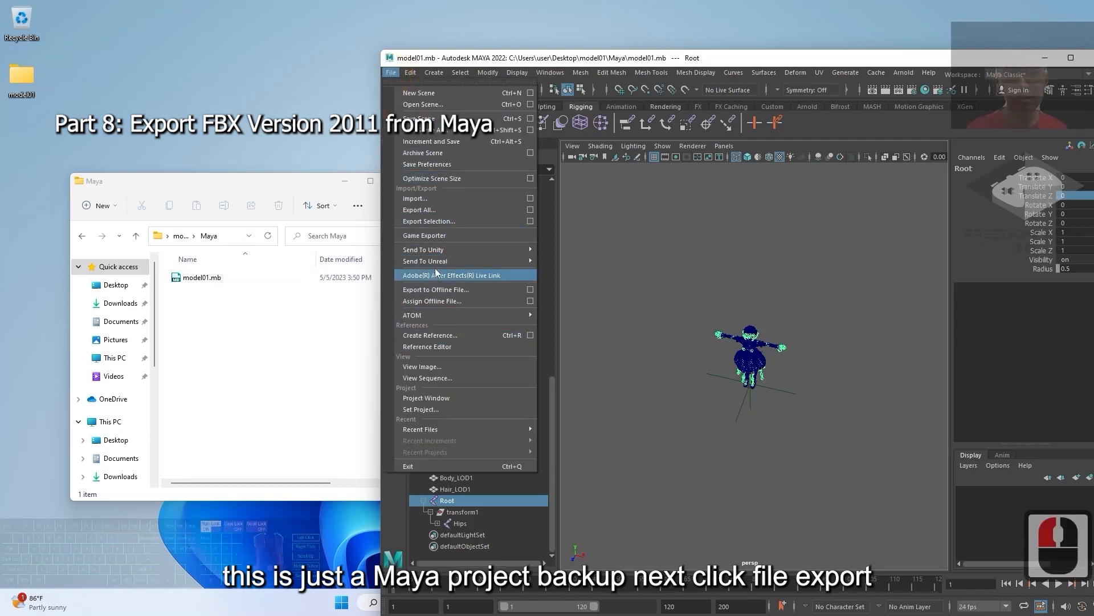
left_click(440, 211)
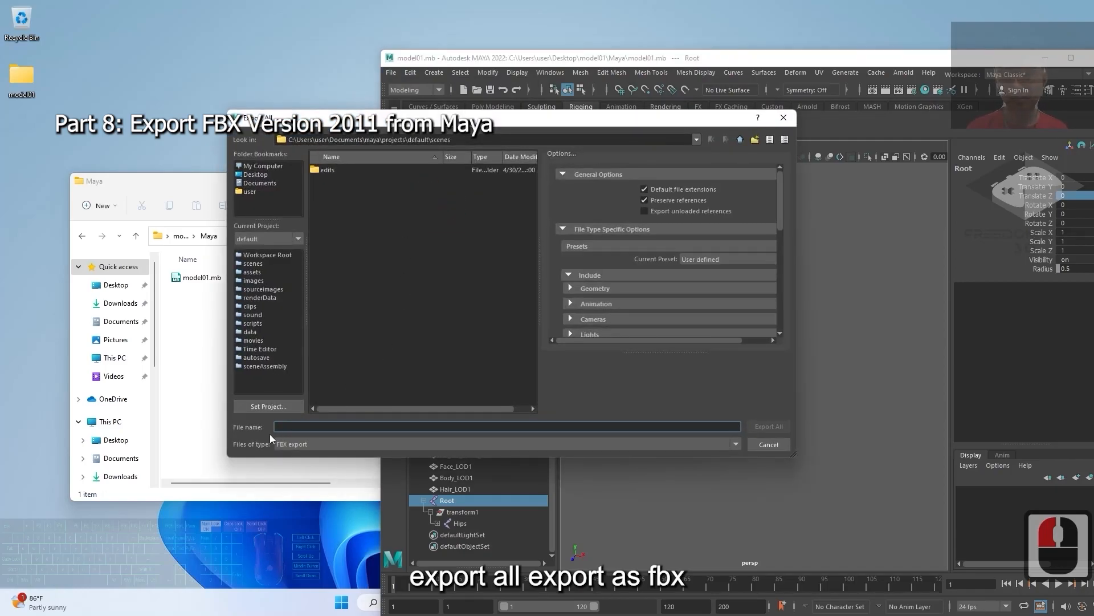
left_click(288, 446)
left_click(303, 521)
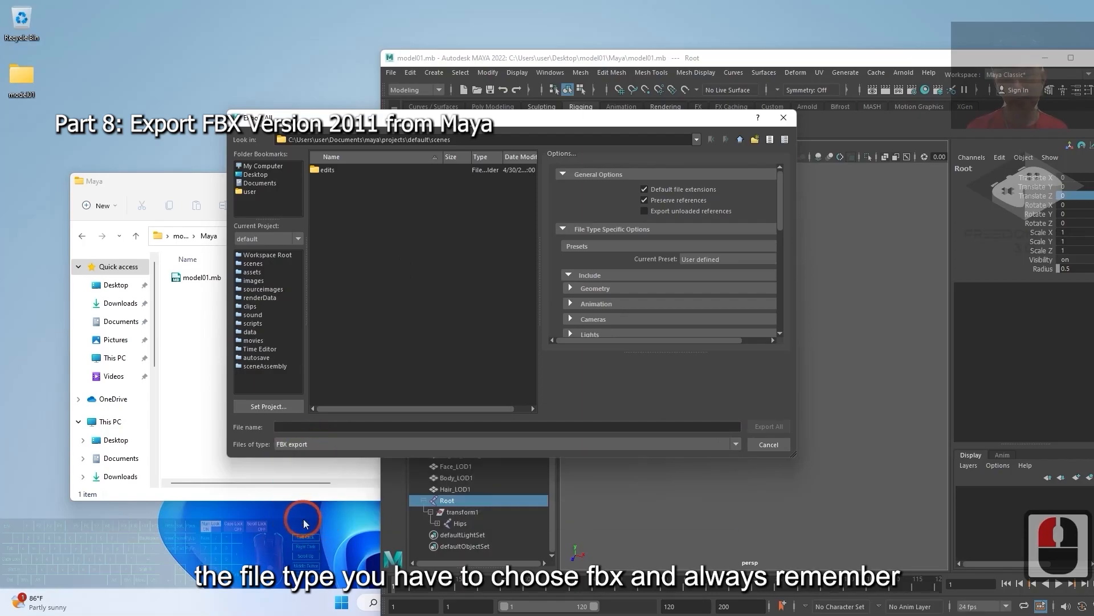
left_click_drag(780, 193, 695, 269)
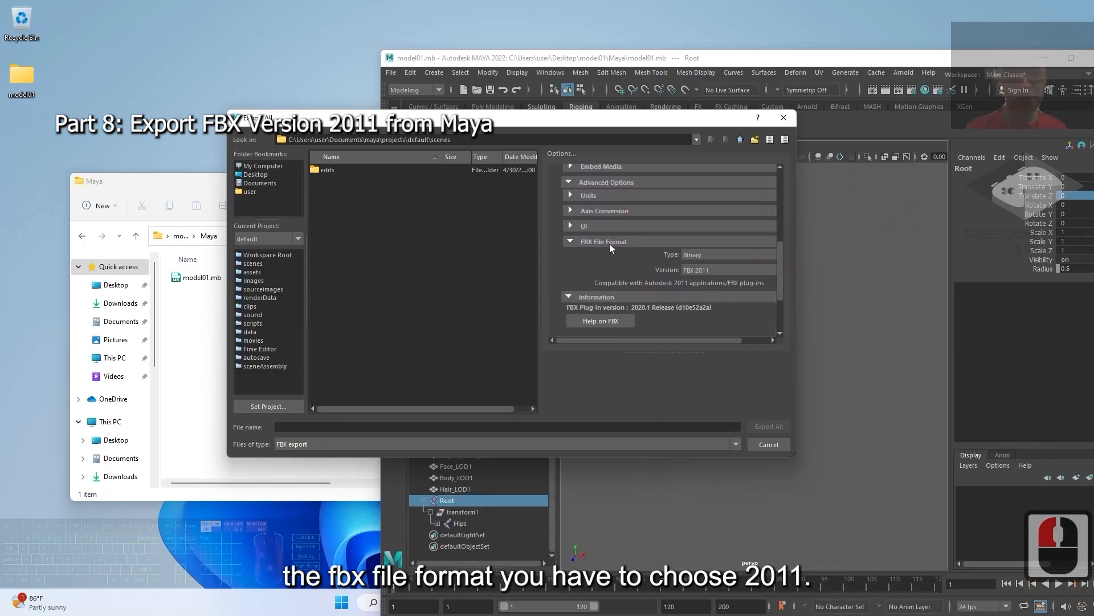
left_click(709, 269)
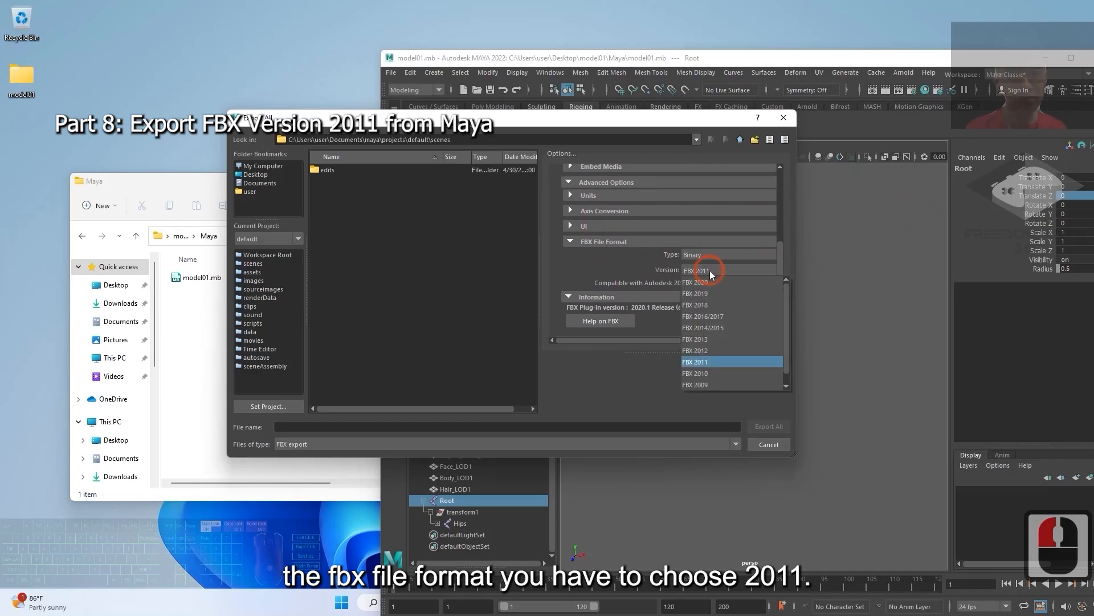
left_click(710, 365)
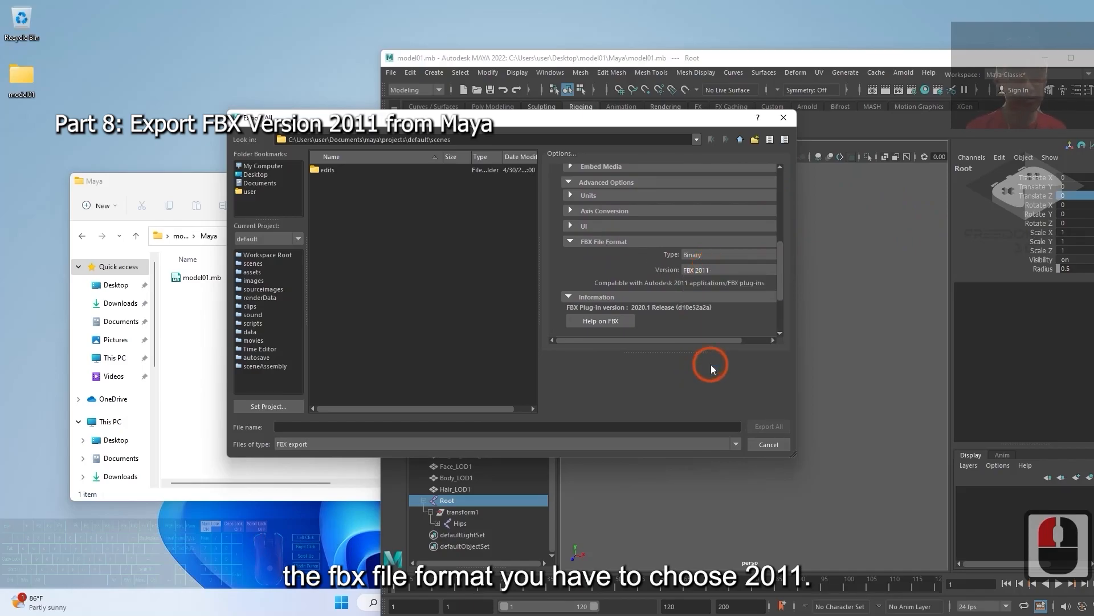
- Switch the export's FBX version to FBX 2020 and set it back to FBX 2011
left_click(710, 272)
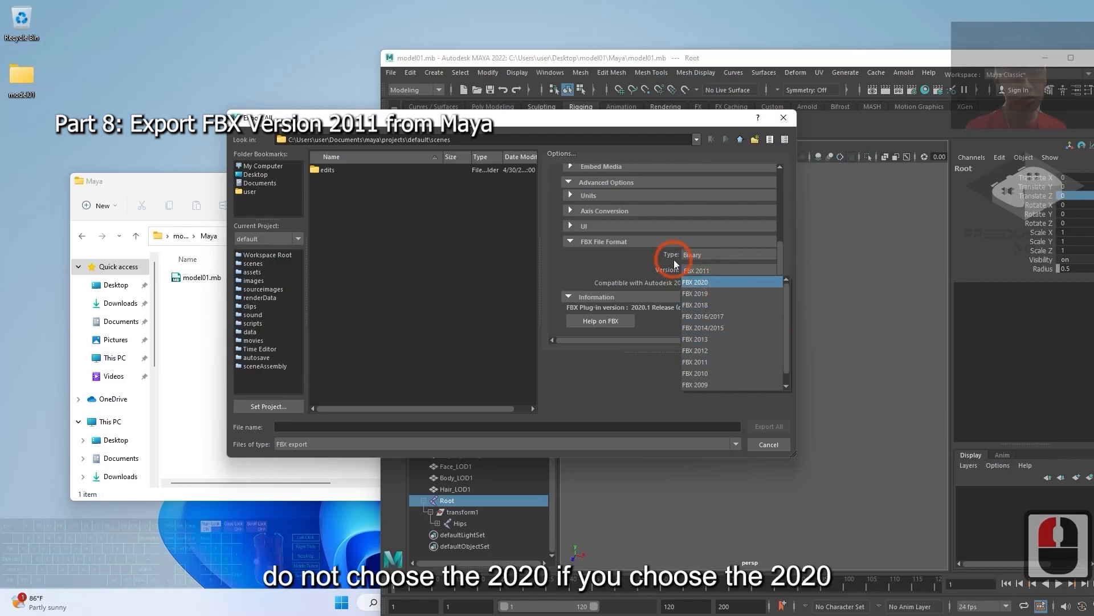
left_click(717, 281)
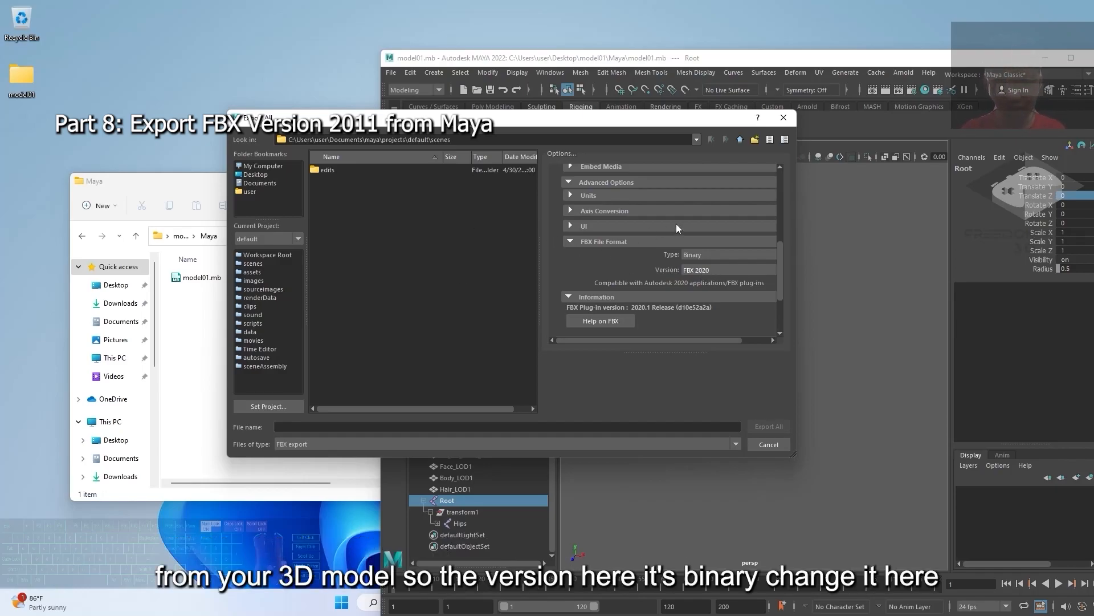
left_click(699, 269)
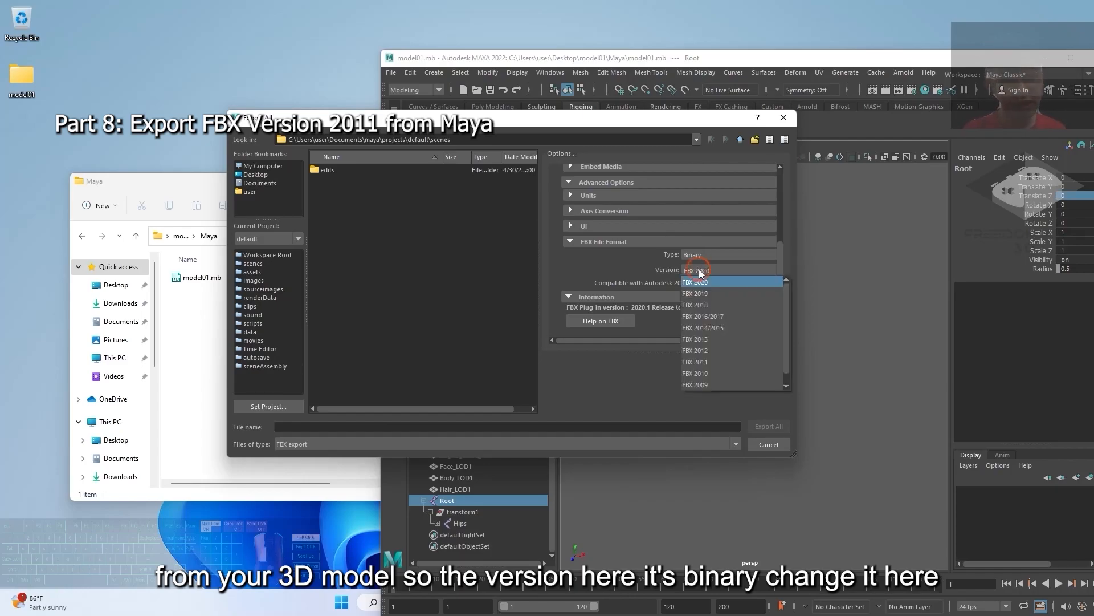
left_click(698, 255)
left_click(699, 260)
left_click(700, 269)
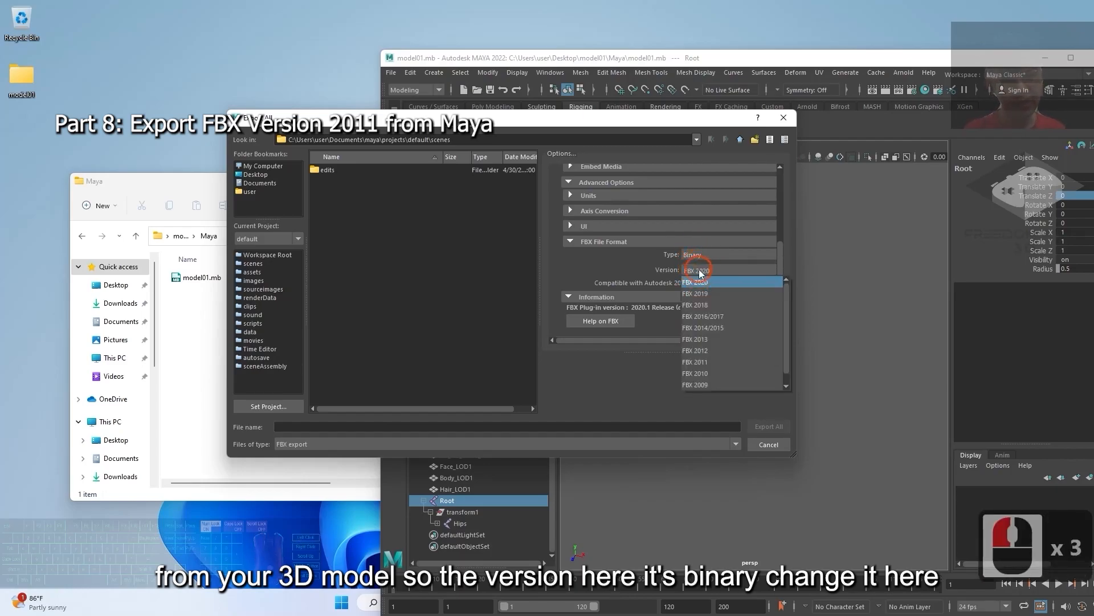
left_click(717, 362)
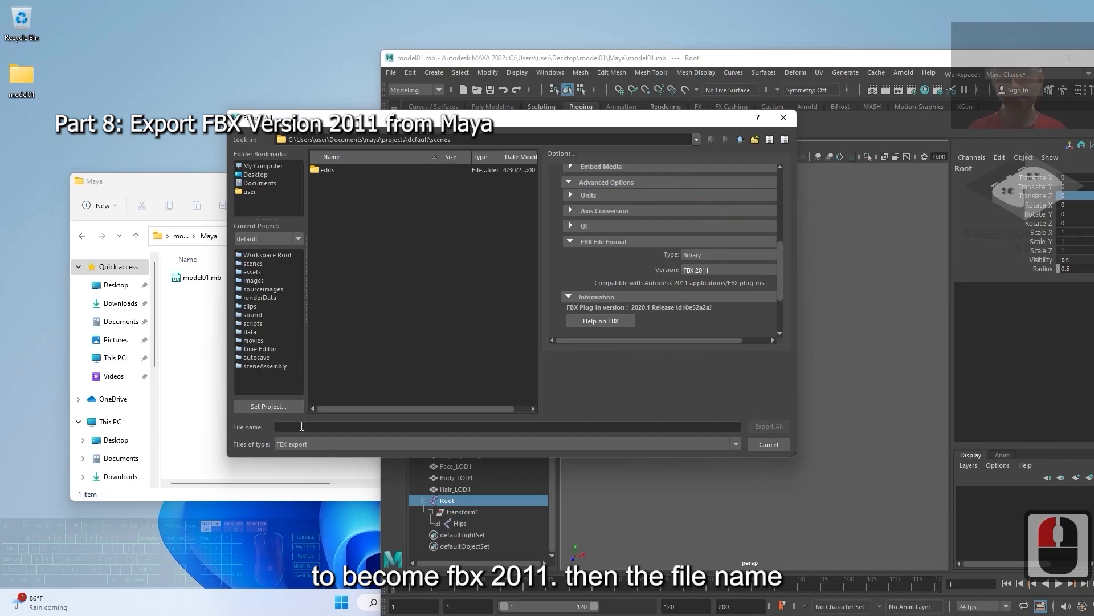
- Copy the Maya folder's path from the file explorer and set it as the export location
left_click(215, 236)
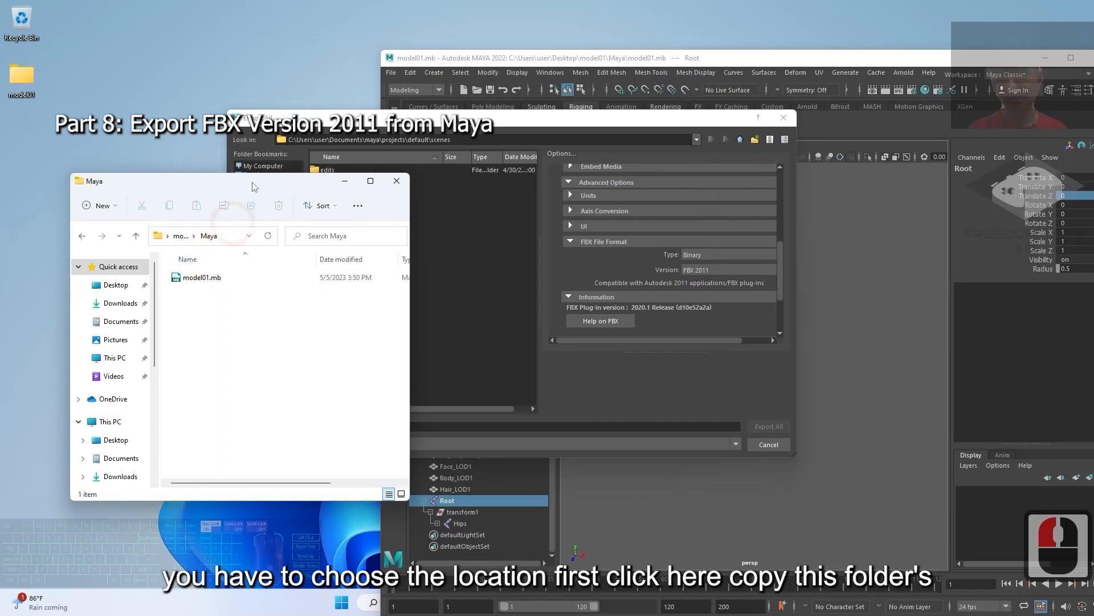
left_click(223, 233)
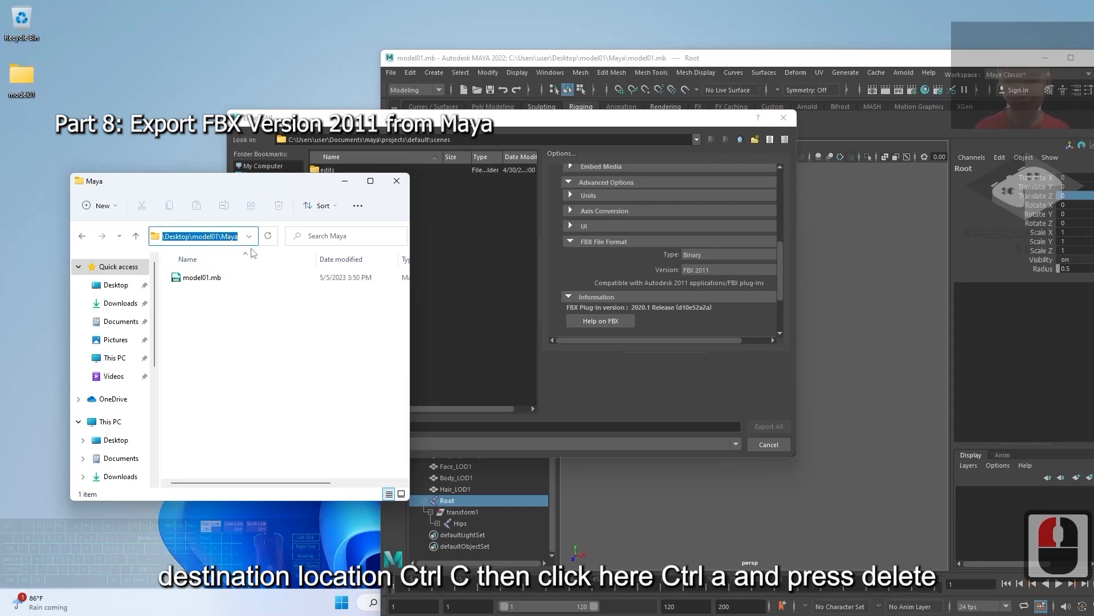
key("ctrl+c")
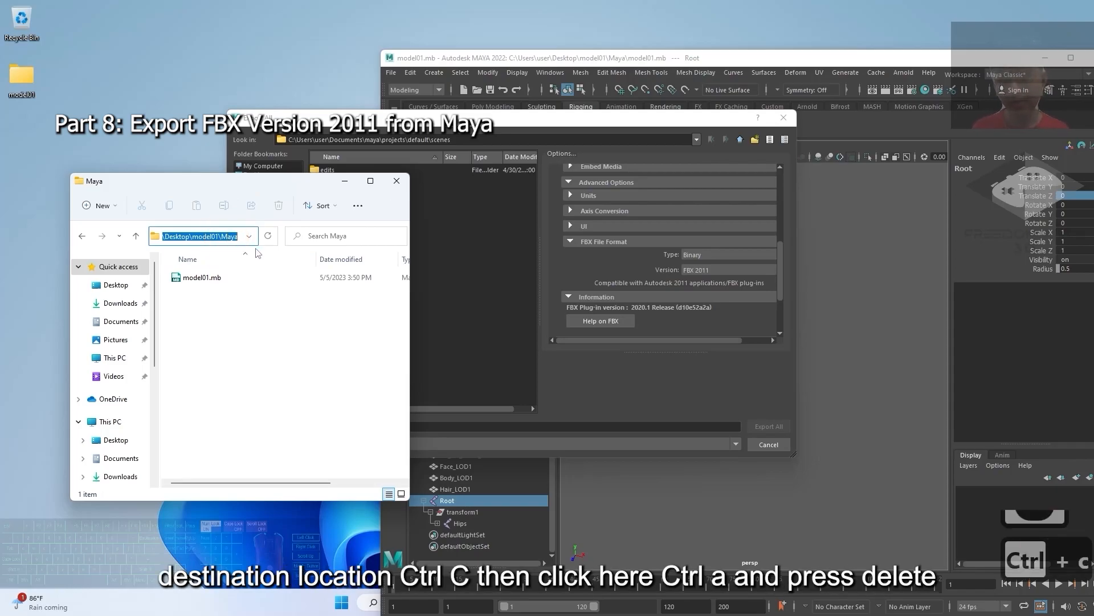
left_click(490, 143)
key("ctrl+a")
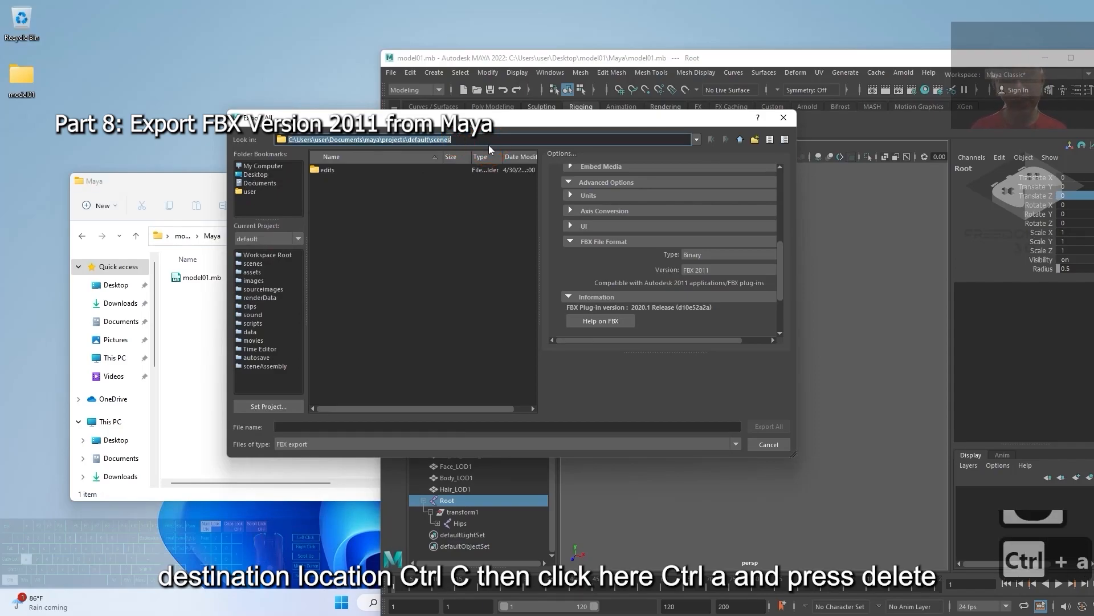
key("Delete")
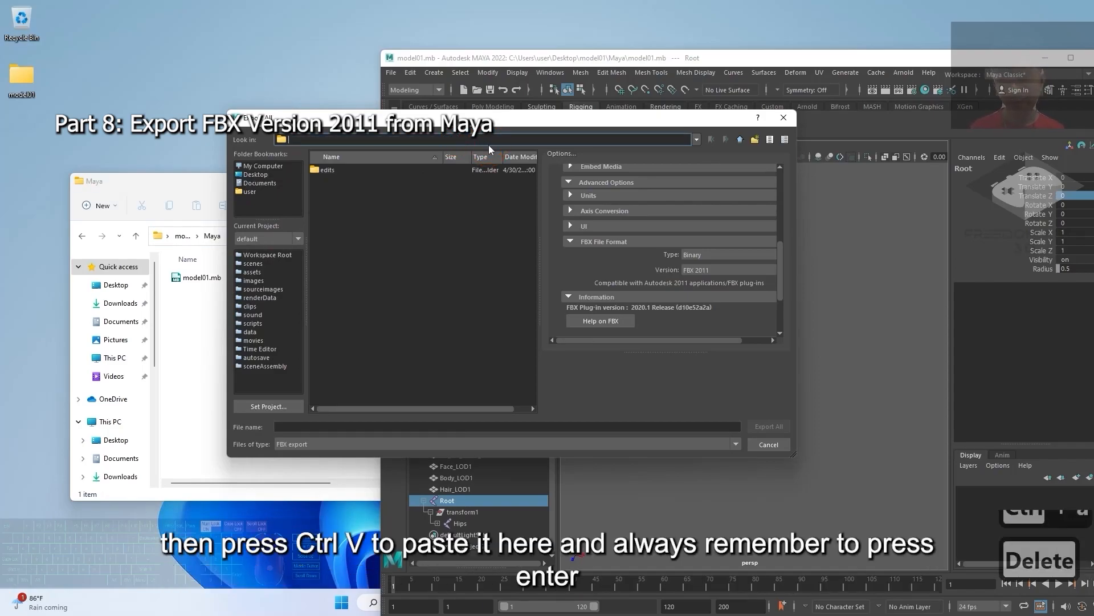
key("ctrl+v")
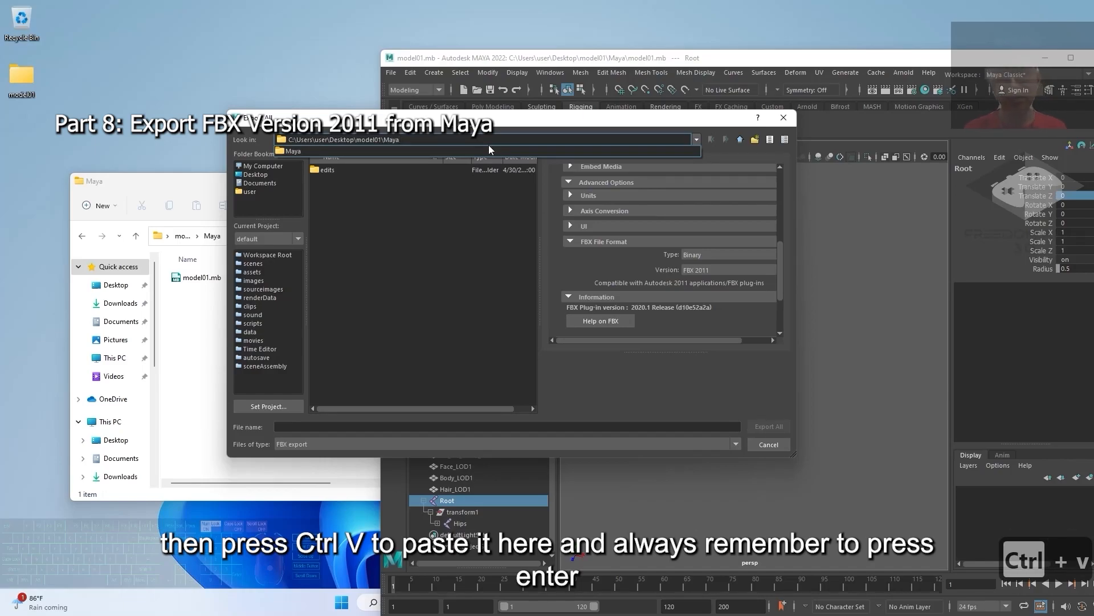
key("Return")
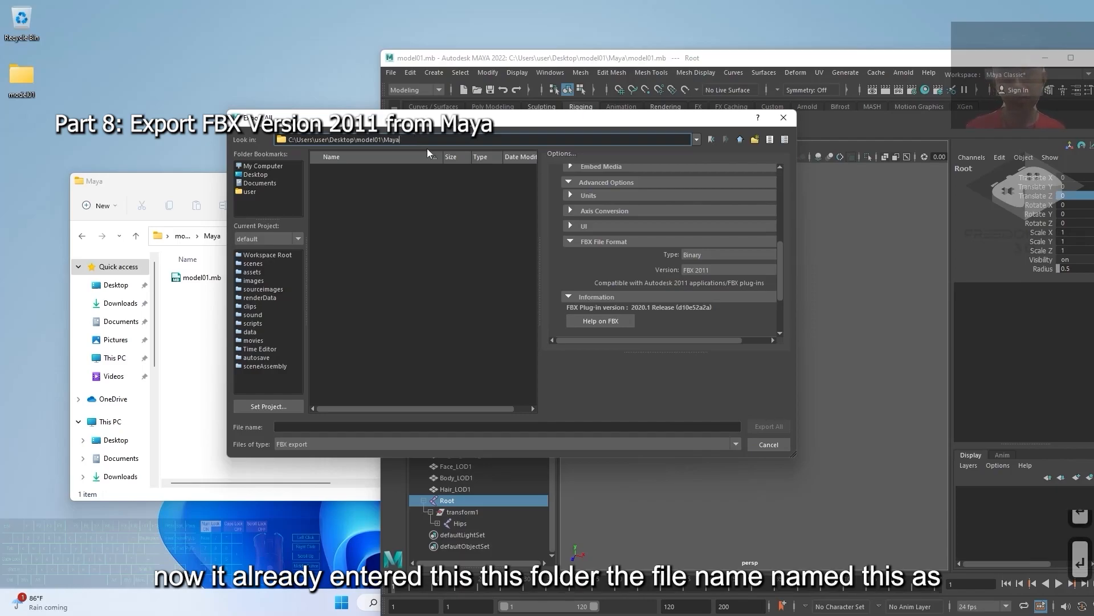
- Name the export file model01, export the whole scene, and dismiss the warnings report
left_click(300, 430)
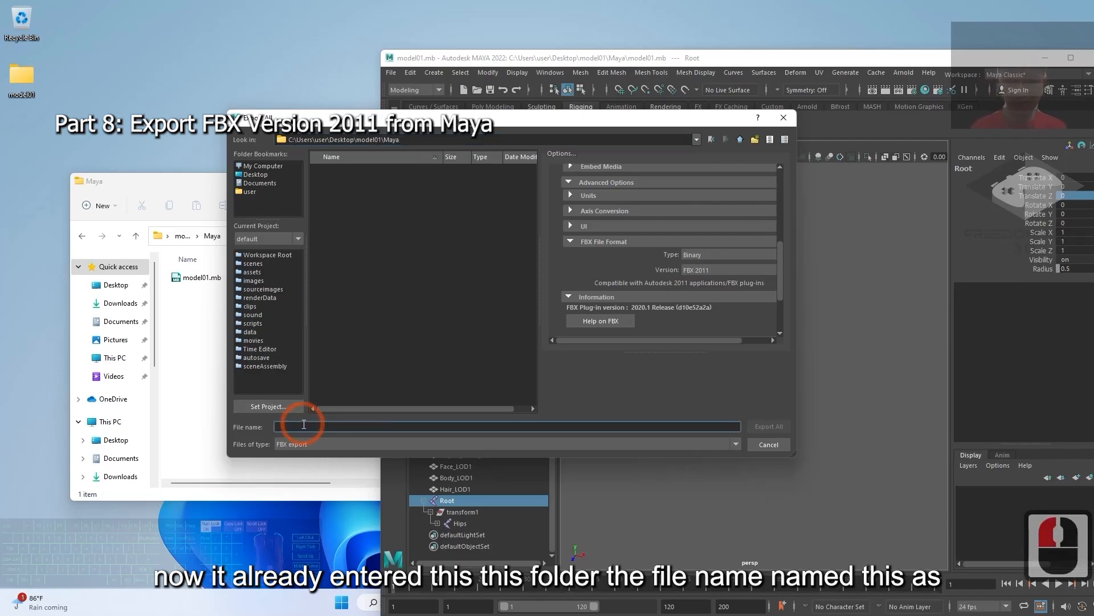
type("model01")
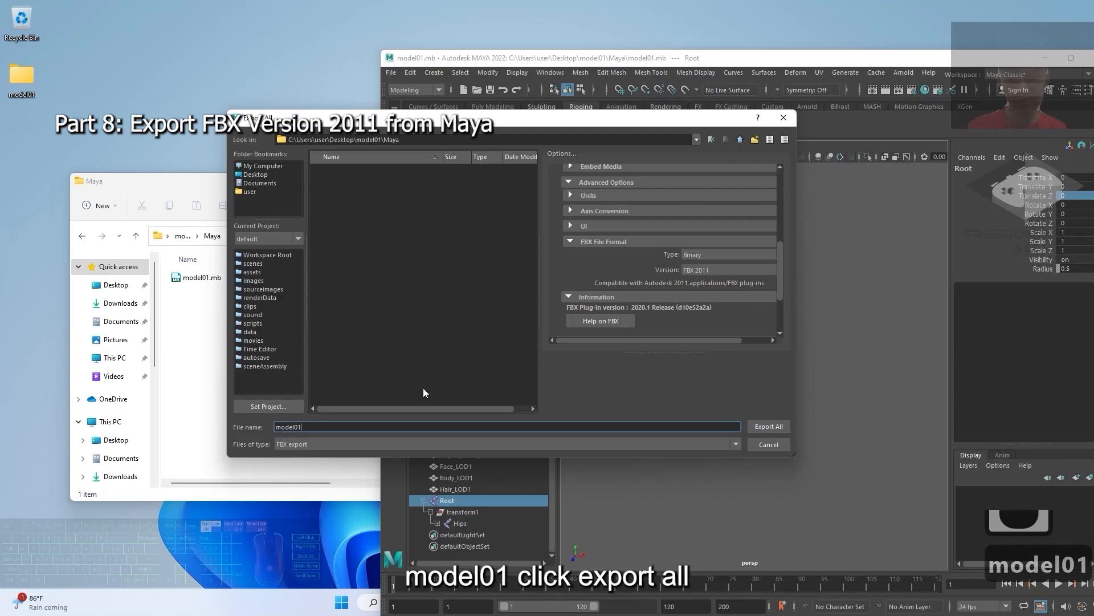
left_click(767, 426)
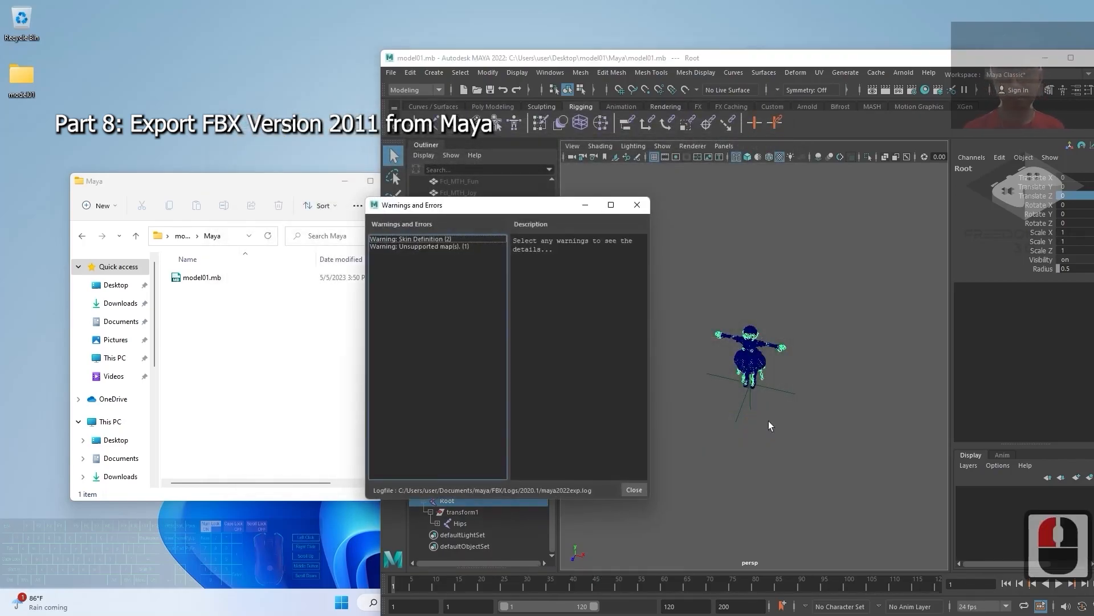
left_click(634, 489)
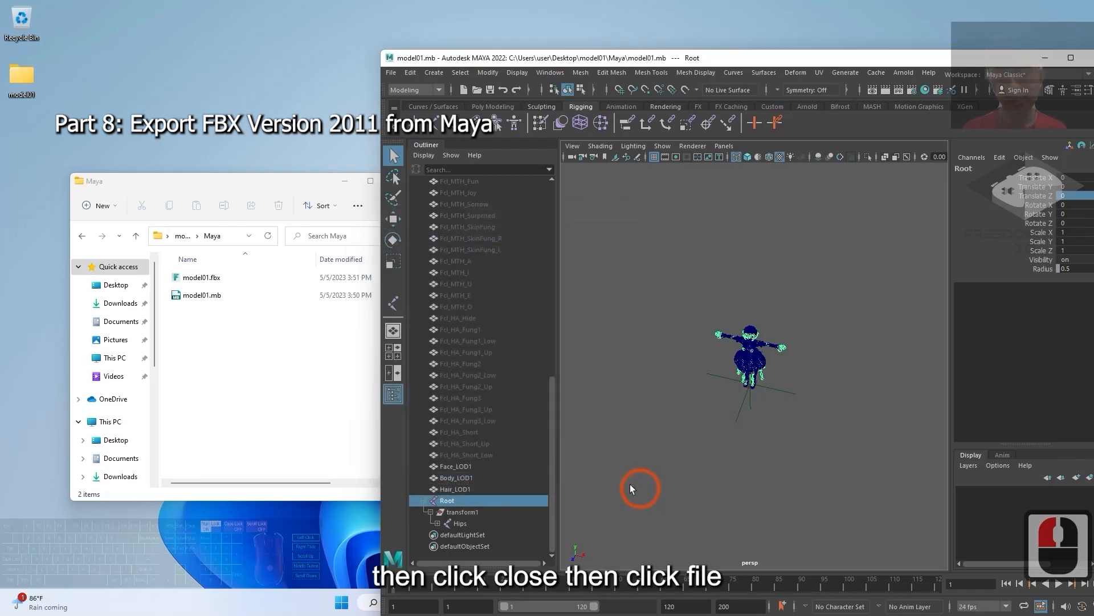
- Save the current Maya scene
left_click(391, 73)
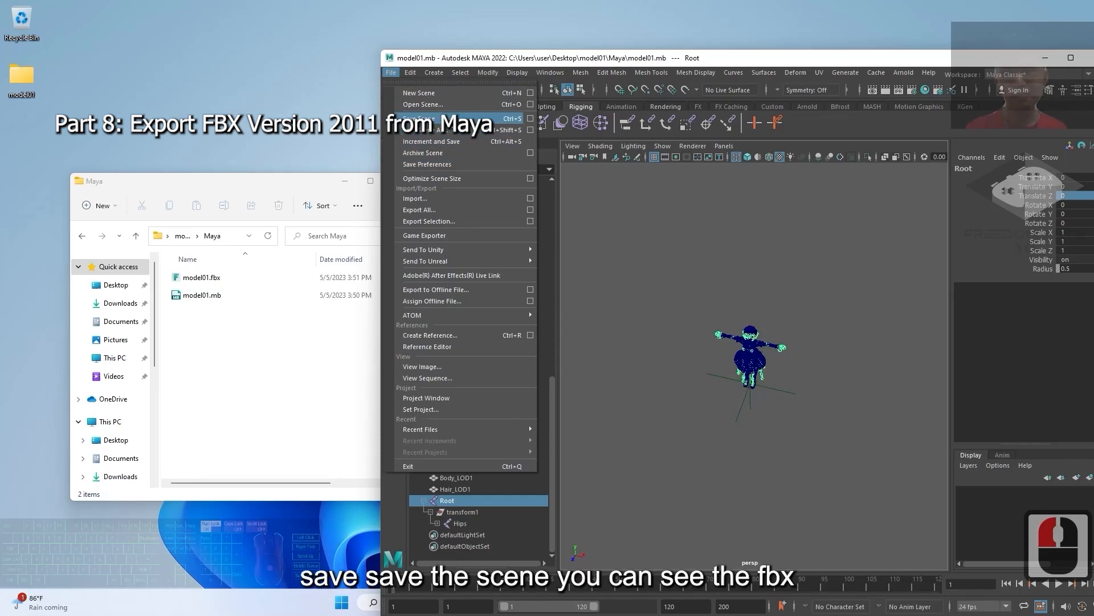
left_click(424, 118)
left_click(226, 335)
- Open the exported model01.fbx in Autodesk FBX Review, inspect the avatar up close and from an angle, and close the viewer
left_click(210, 280)
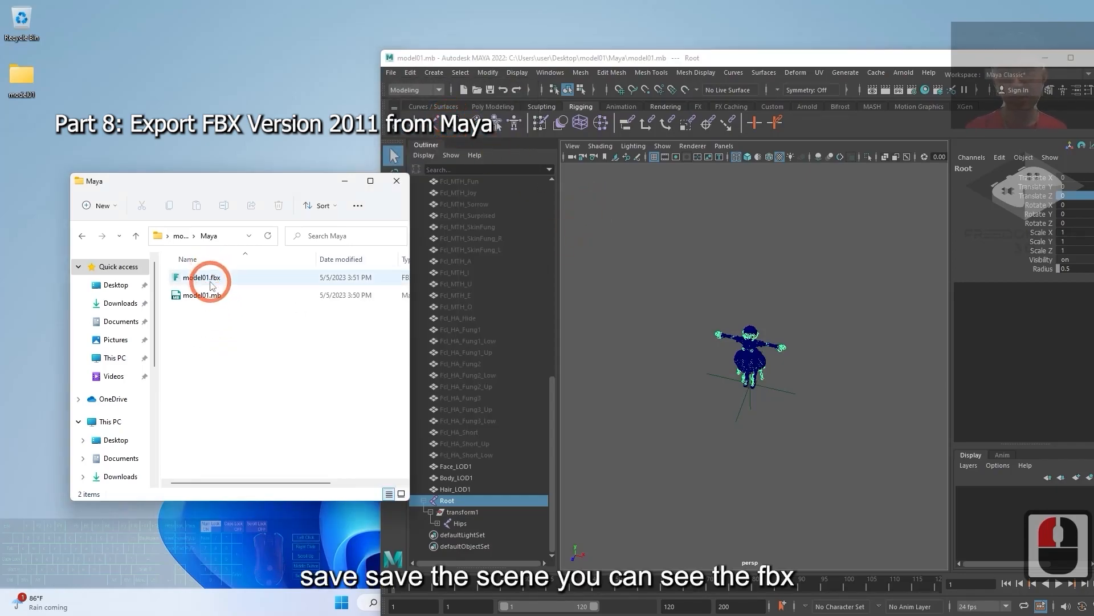
left_click(189, 278)
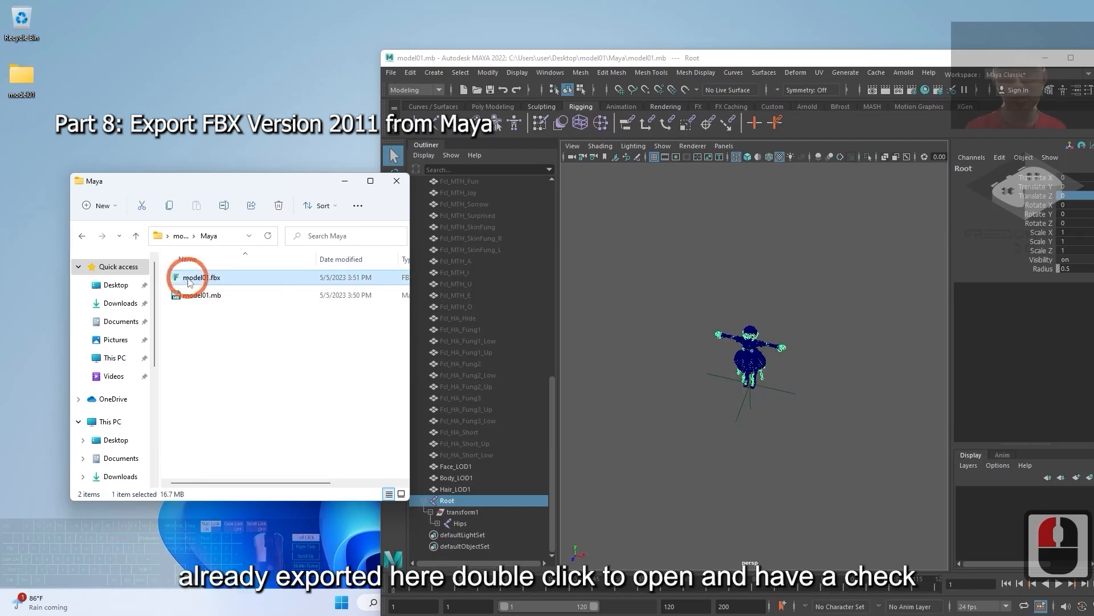
double_click(188, 279)
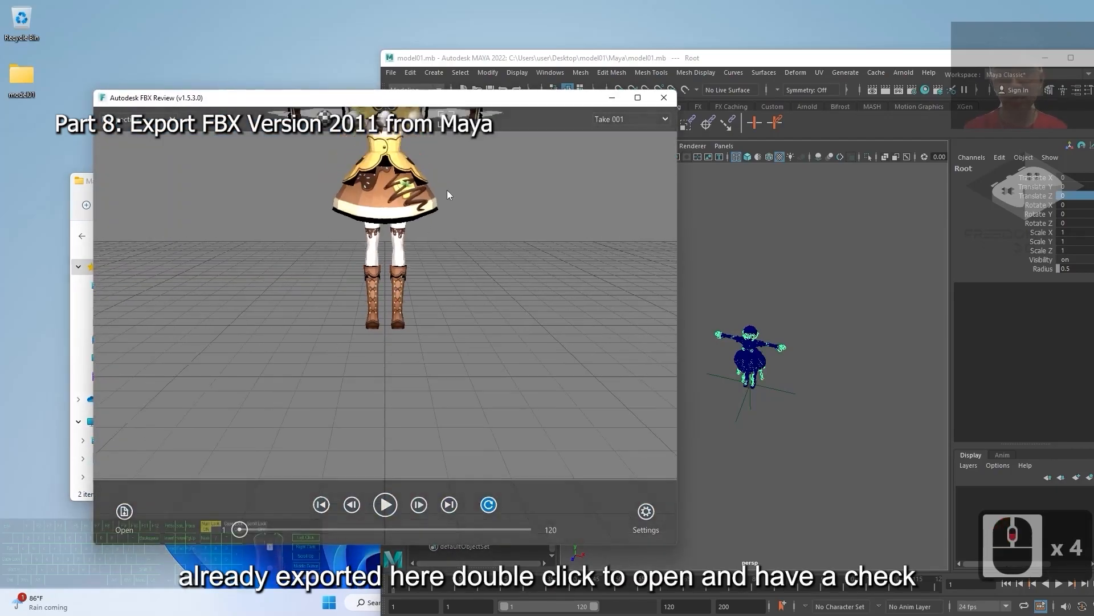
scroll(441, 204, "down", 2)
scroll(441, 206, "up", 2)
middle_click_drag(440, 210, 427, 373)
scroll(423, 272, "up", 5)
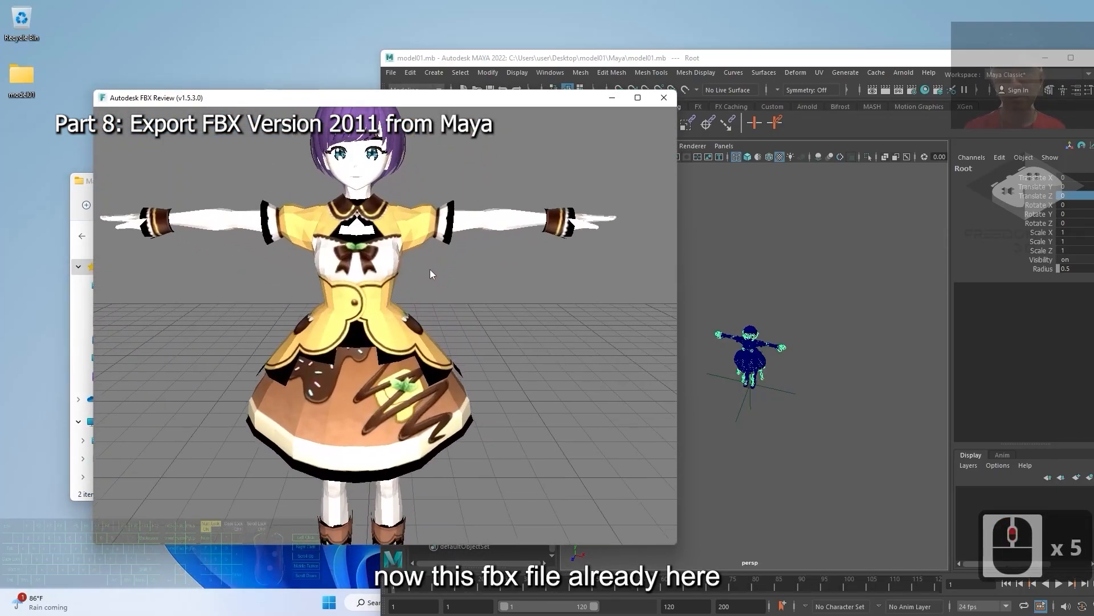
middle_click_drag(494, 282, 529, 433)
right_click_drag(511, 379, 508, 381)
left_click_drag(508, 382, 370, 214)
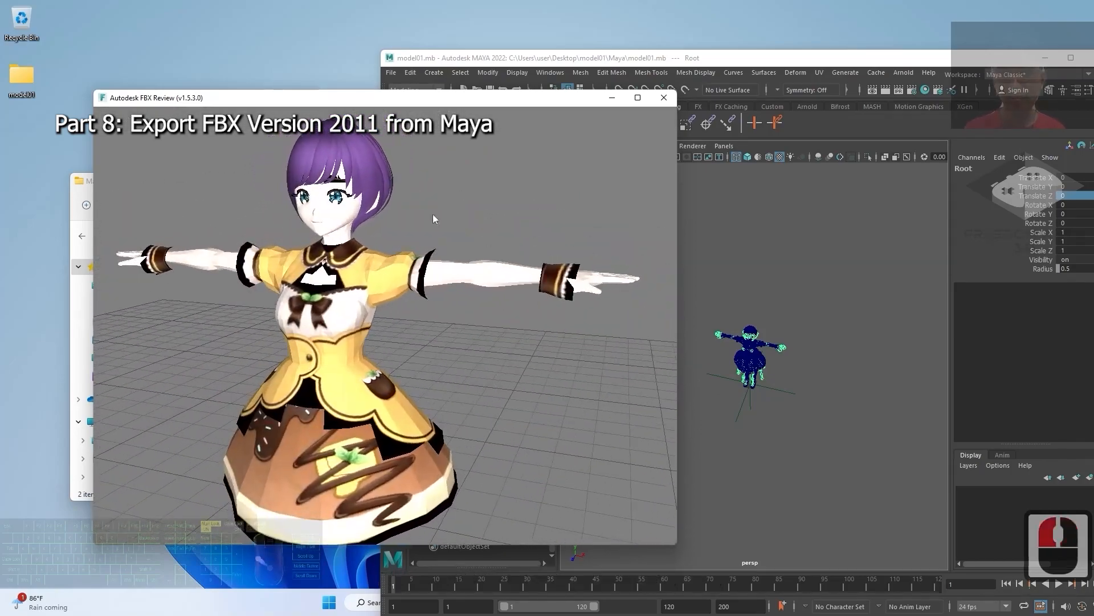
scroll(399, 318, "down", 7)
scroll(399, 319, "up", 5)
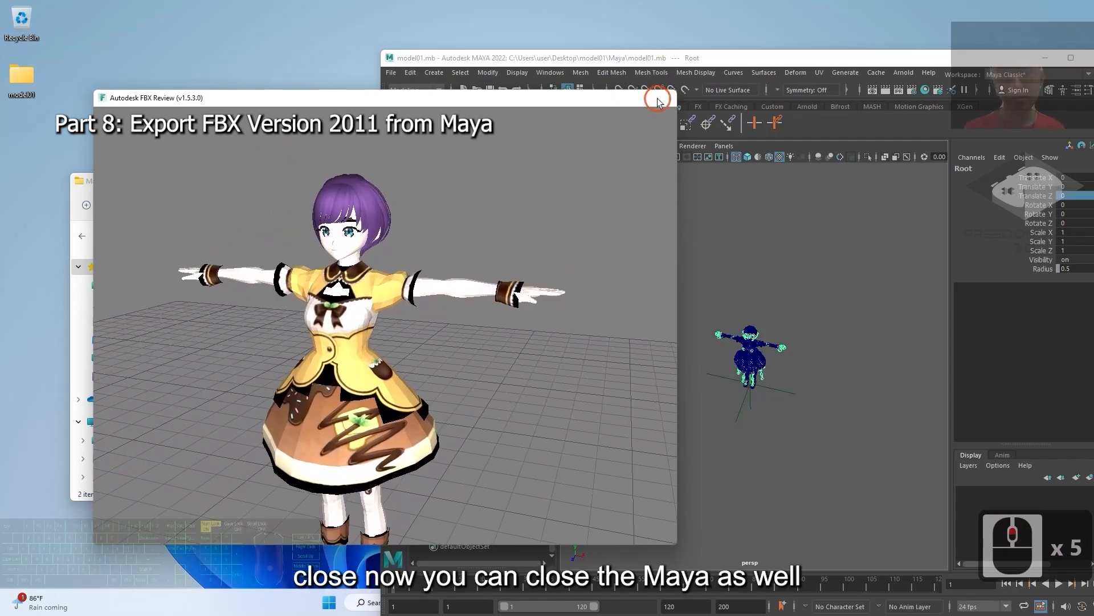
left_click(663, 98)
- Close Maya and bring the notes.txt checklist up beside the file explorer
left_click_drag(762, 53, 528, 42)
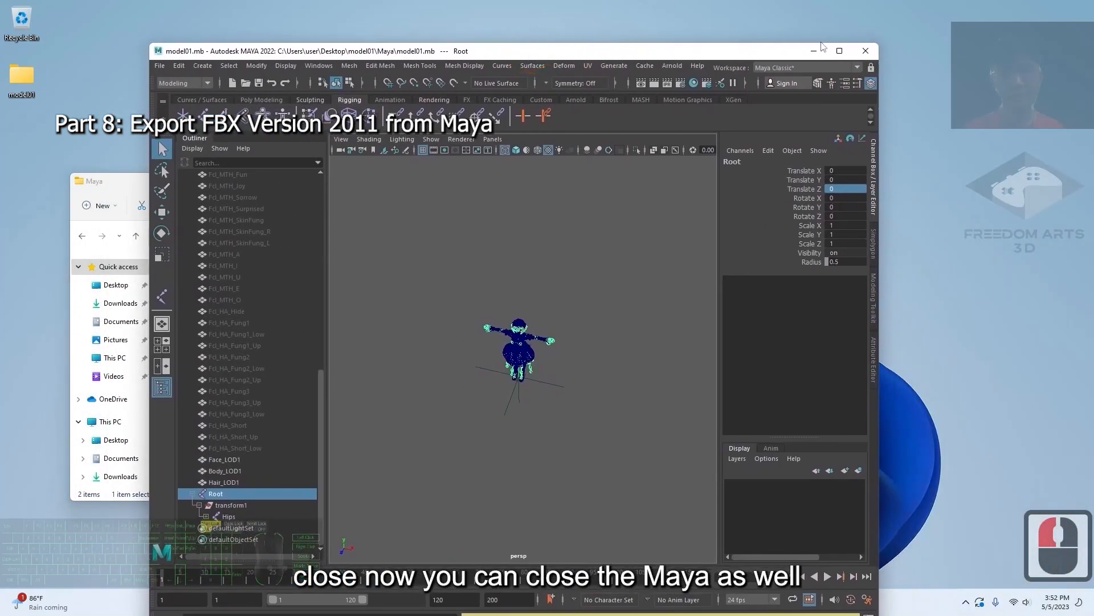
left_click(865, 51)
left_click(718, 605)
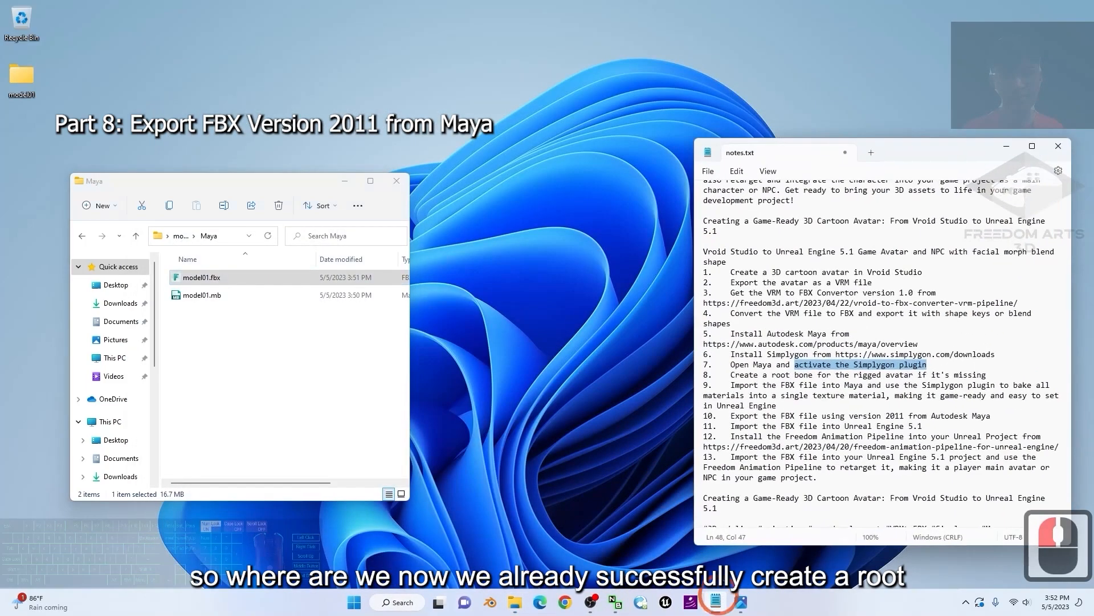
left_click_drag(889, 154, 839, 133)
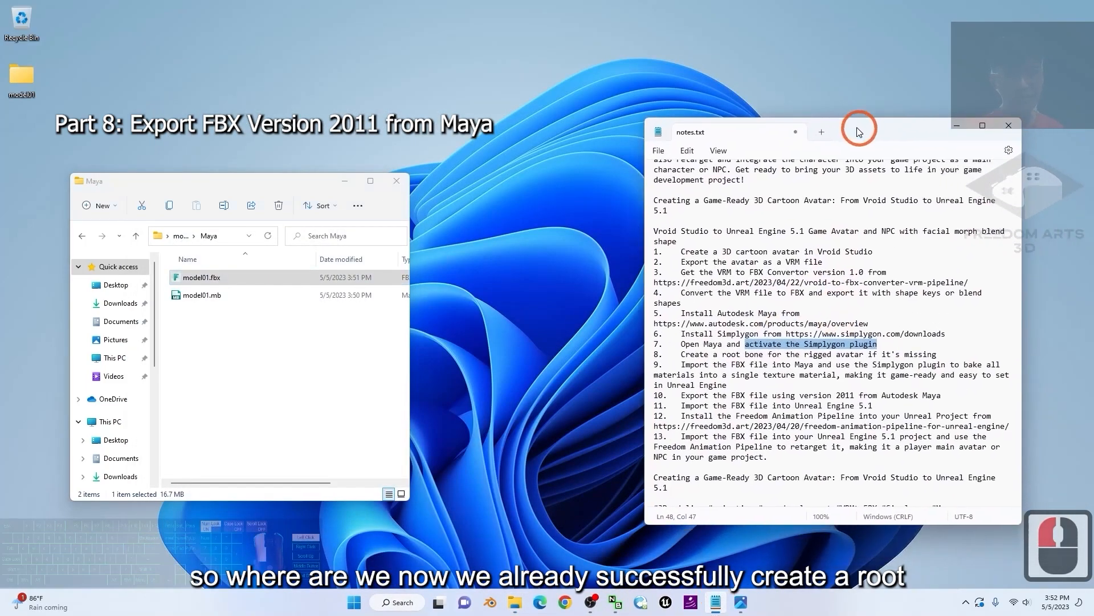
- Move "Import the FBX file into Maya" from item 9 to the start of item 8, followed by ", create a root bone"
left_click_drag(686, 355, 912, 355)
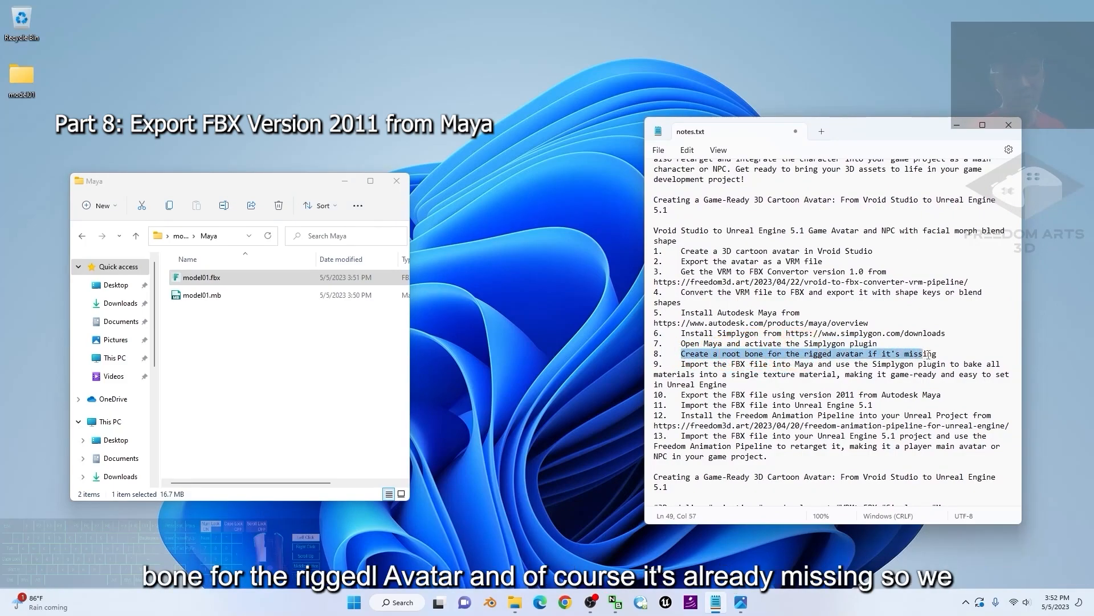
left_click(726, 354)
left_click(735, 354)
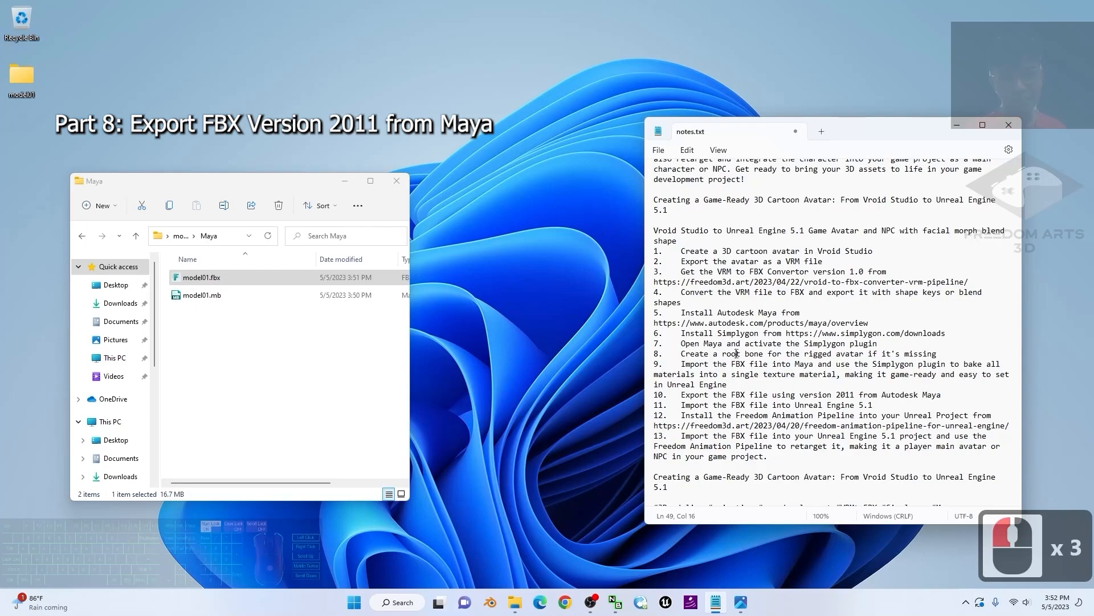
left_click_drag(682, 364, 820, 364)
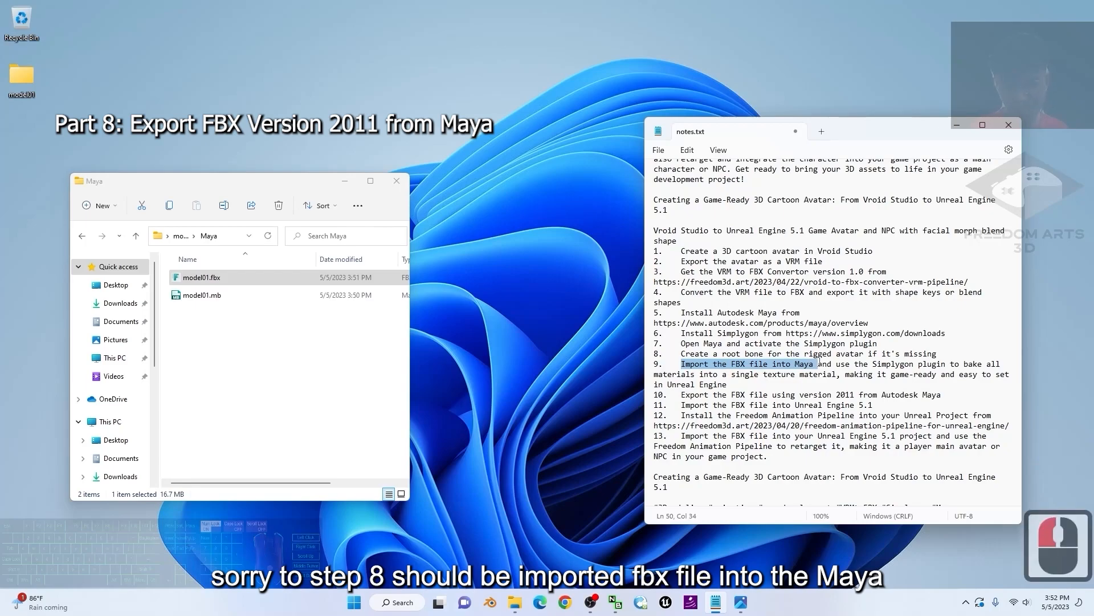
key("ctrl+x")
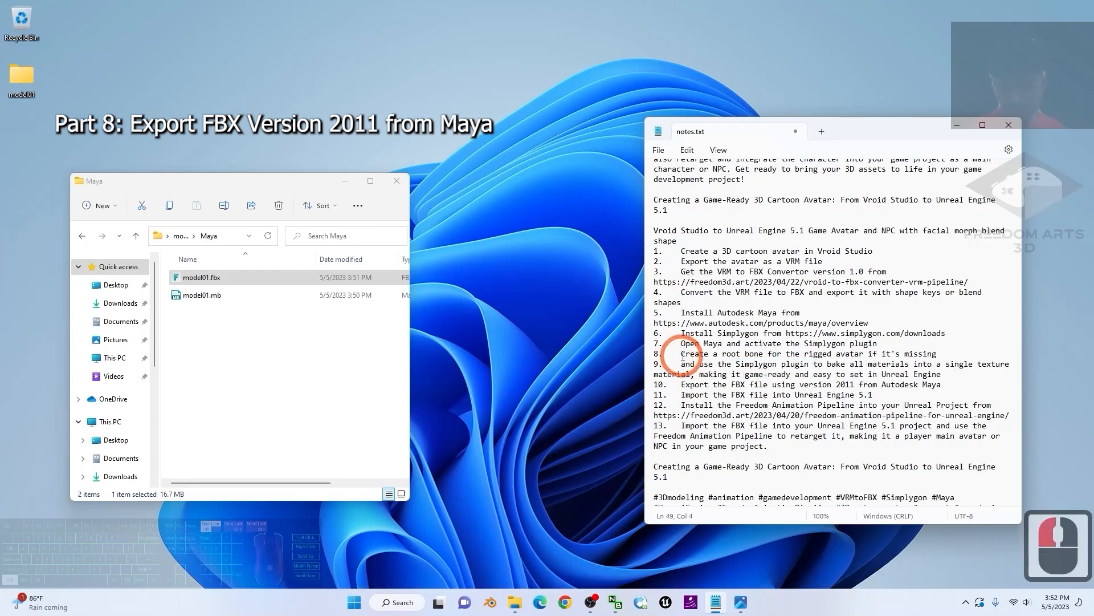
key("ctrl+v")
key("BackSpace")
type(",")
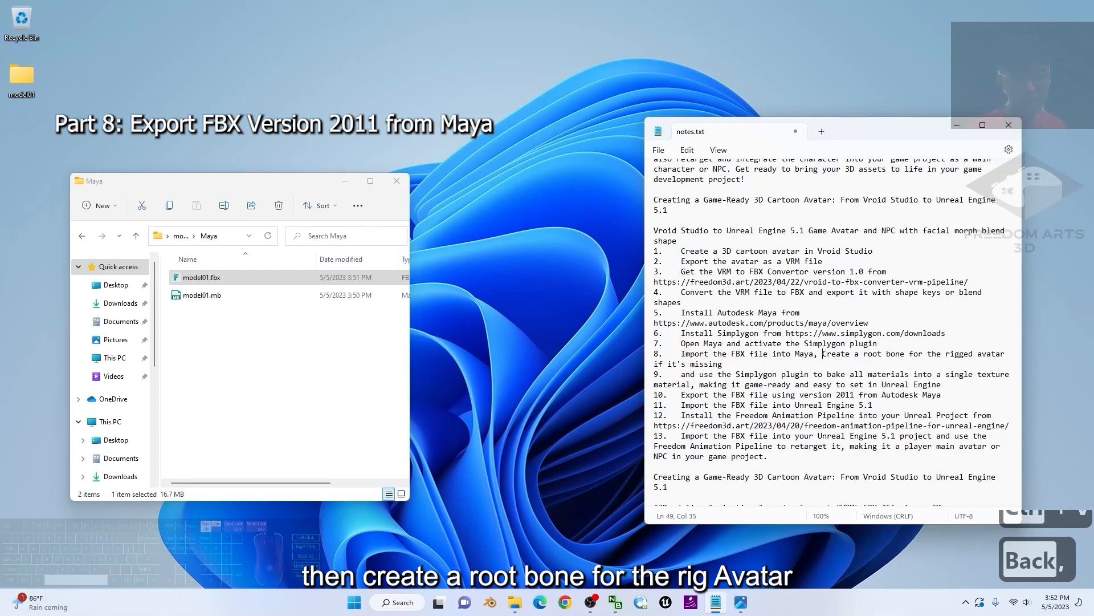
key("Delete")
type("c")
- Replace the leftover "and use" at the start of item 9 with "Use"
mouse_move(723, 365)
left_mouse_down()
mouse_move(681, 354)
mouse_move(709, 374)
left_mouse_up()
left_click(698, 369)
type("U")
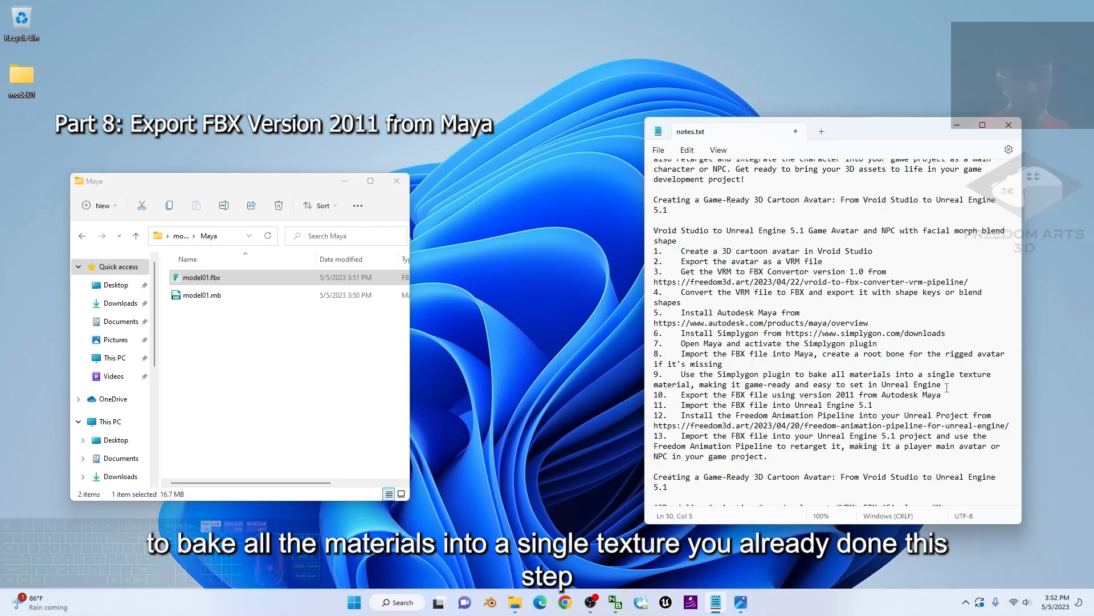
- Review checklist items 7 to 11 in the notes and compare the export item with model01.fbx in the Maya folder
left_click(943, 385)
left_click_drag(690, 344, 880, 343)
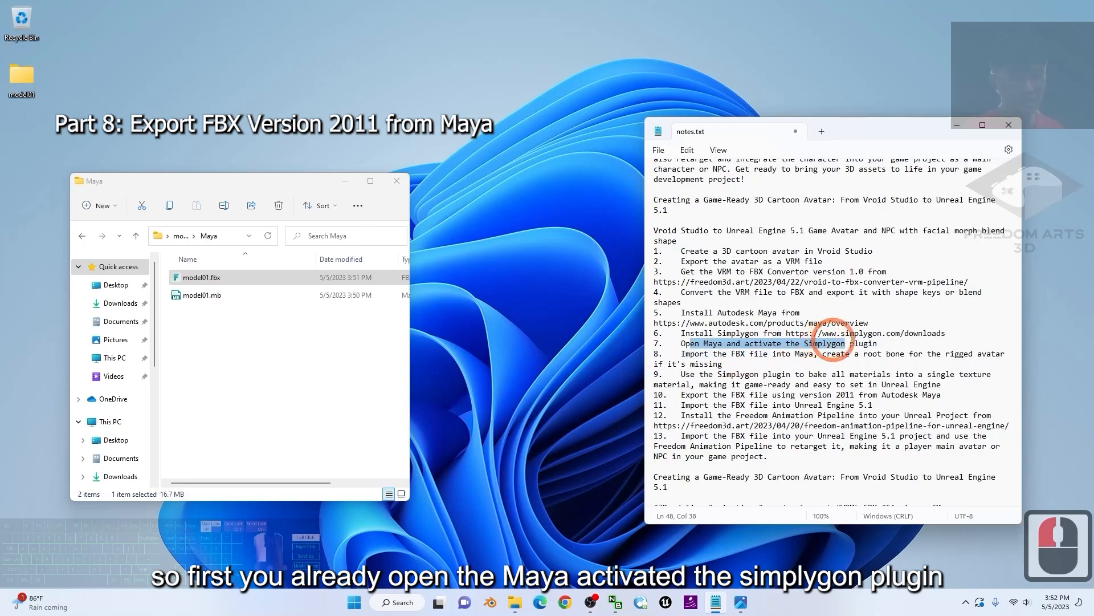
left_click(720, 363)
left_click_drag(733, 354, 908, 352)
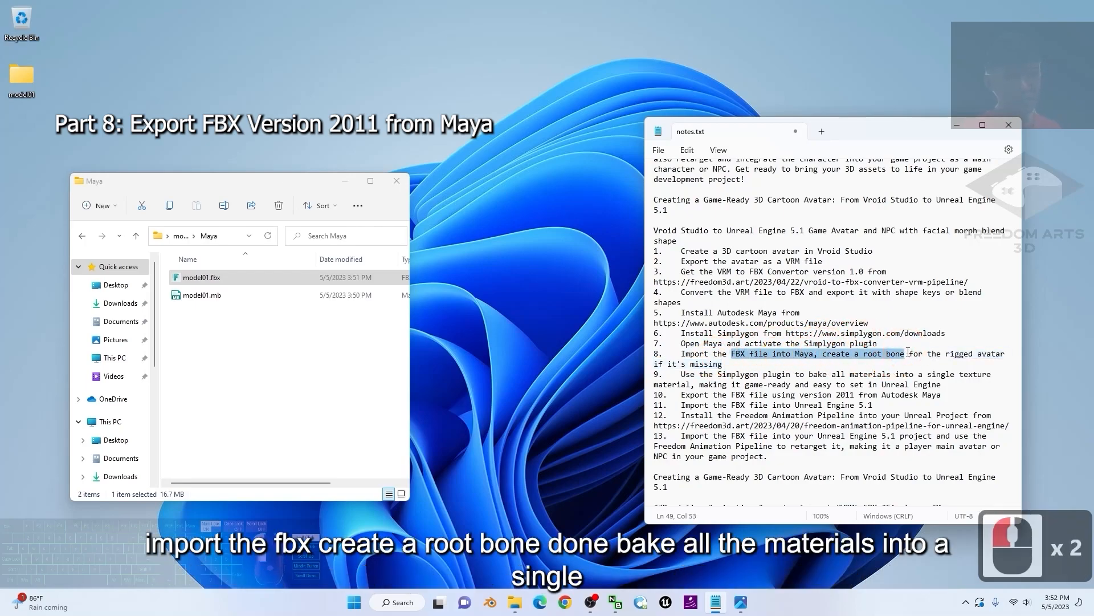
left_click_drag(731, 376, 970, 373)
left_click(764, 374)
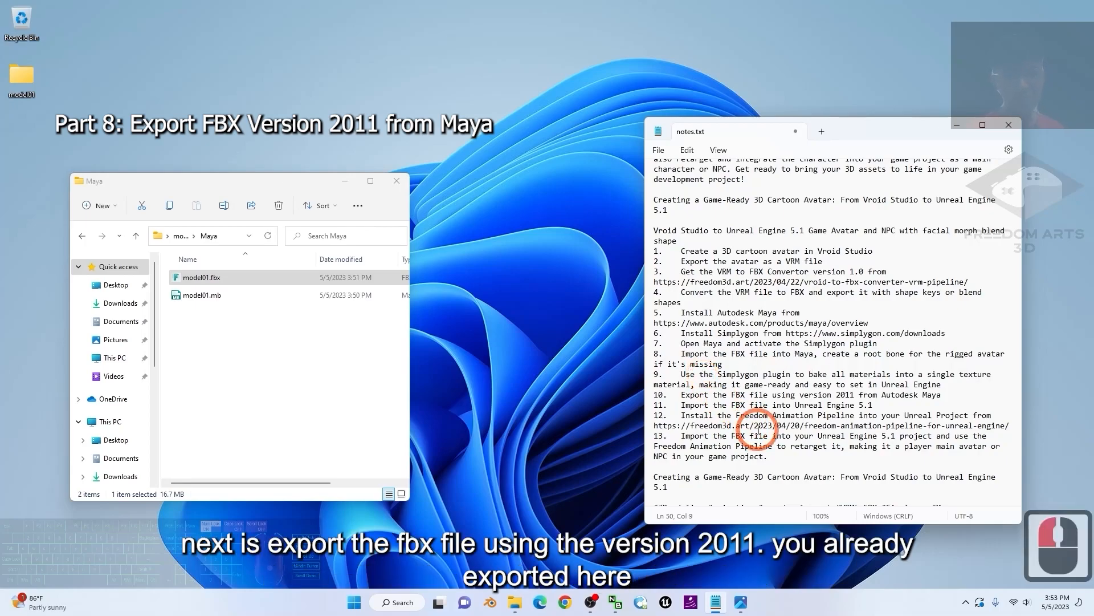
left_click_drag(690, 397, 832, 394)
left_click(855, 397)
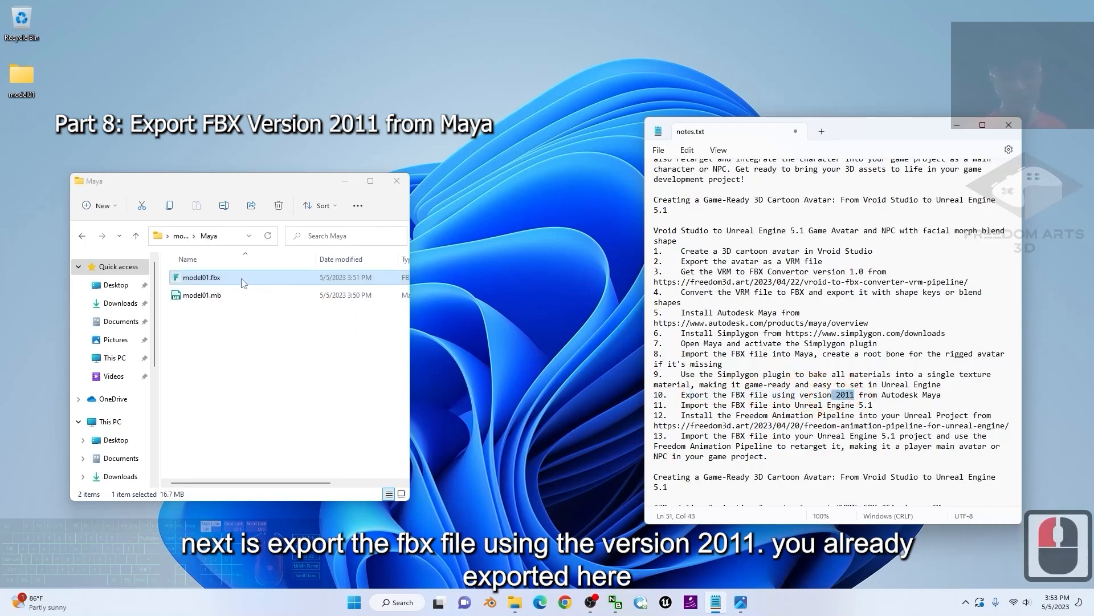
left_click(659, 394)
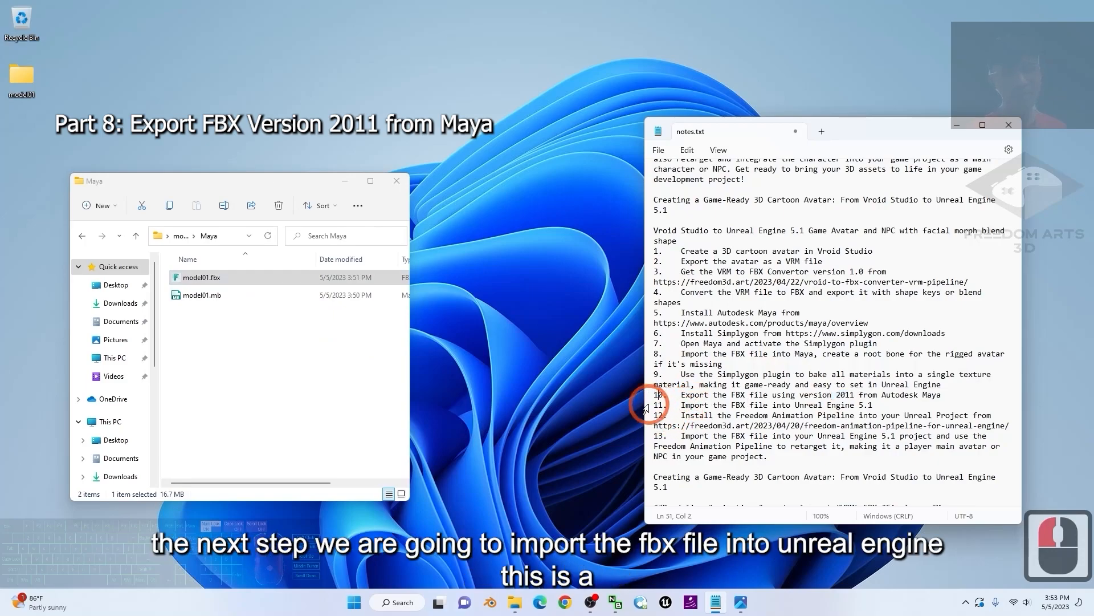
left_click_drag(682, 405, 886, 407)
double_click(219, 278)
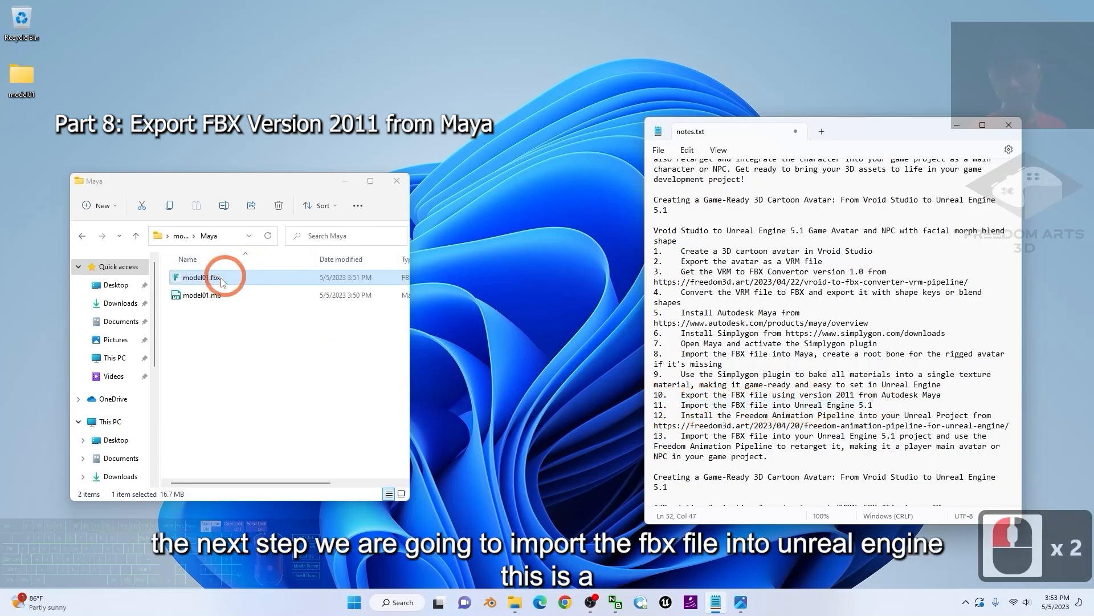
- Save the edited notes.txt file
left_click(842, 244)
key("ctrl+s")
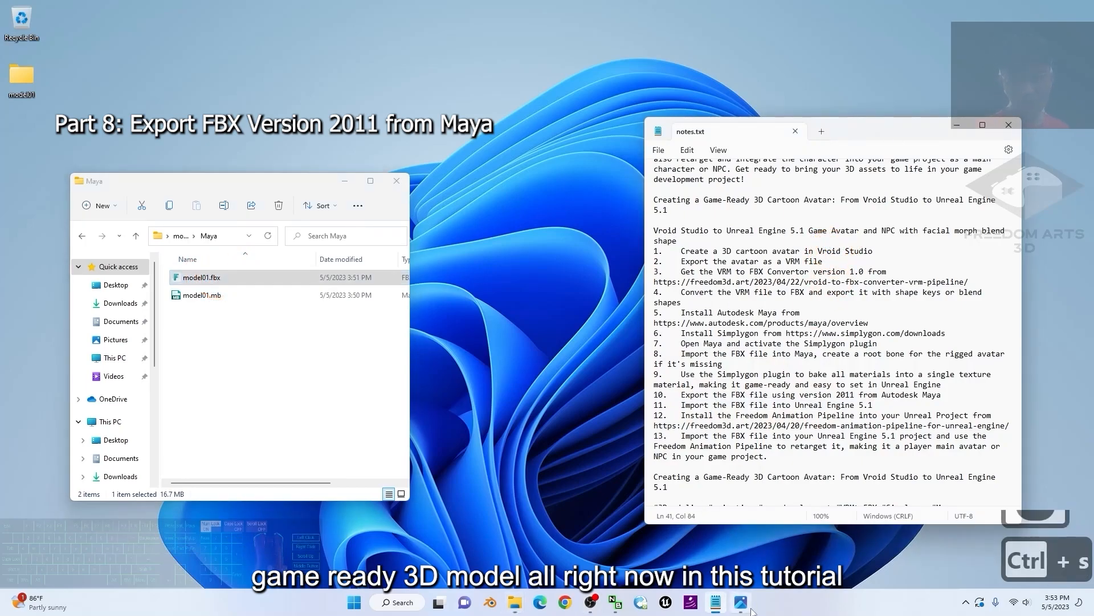
- View the cover.jpg image, minimize it, and return to the Unreal Engine import item in the notes
left_click(750, 606)
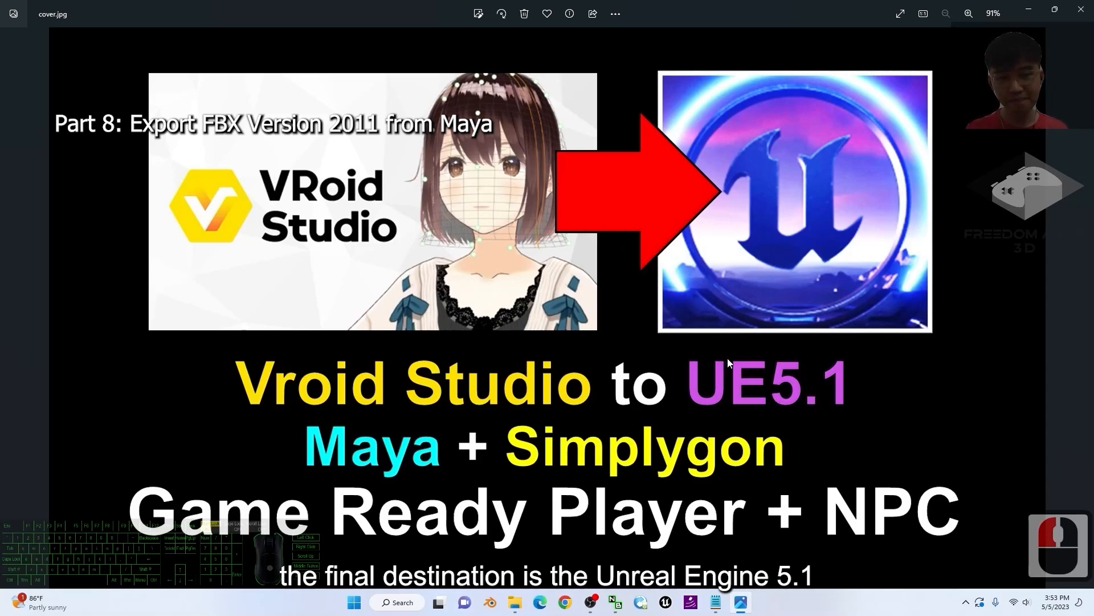
left_click(1028, 9)
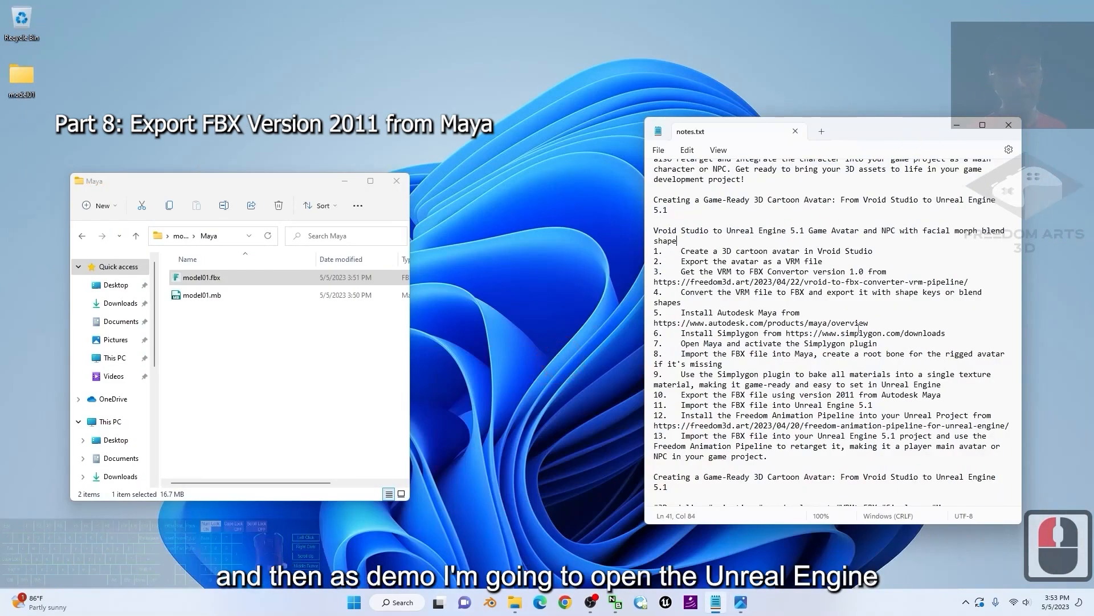
left_click(720, 406)
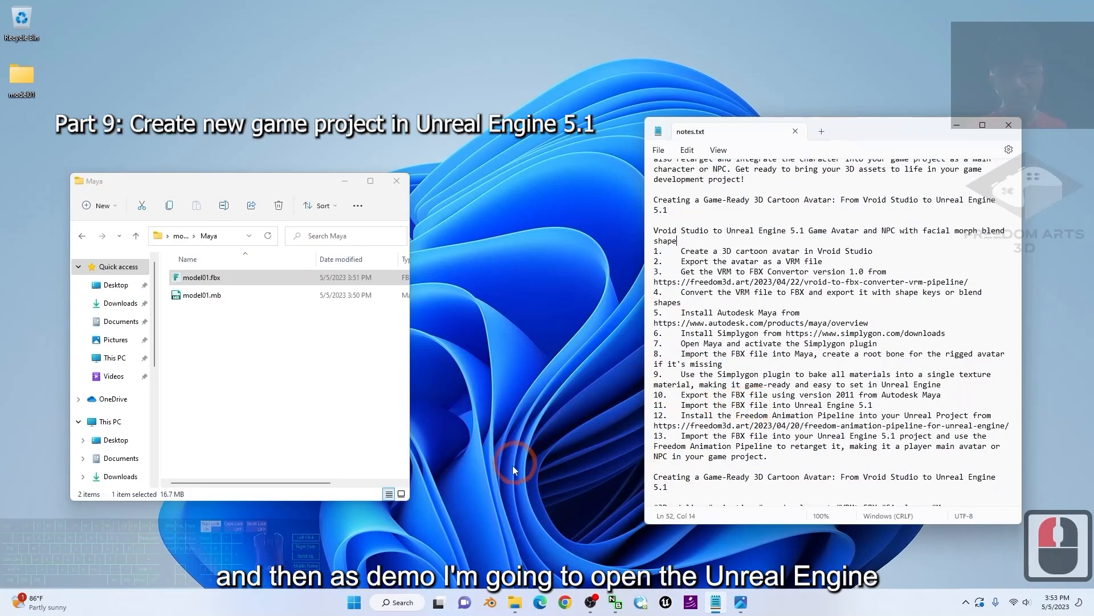
- Launch Unreal Engine, create a Games project from the Third Person template named MyProject2, and minimize the notes
left_click(671, 608)
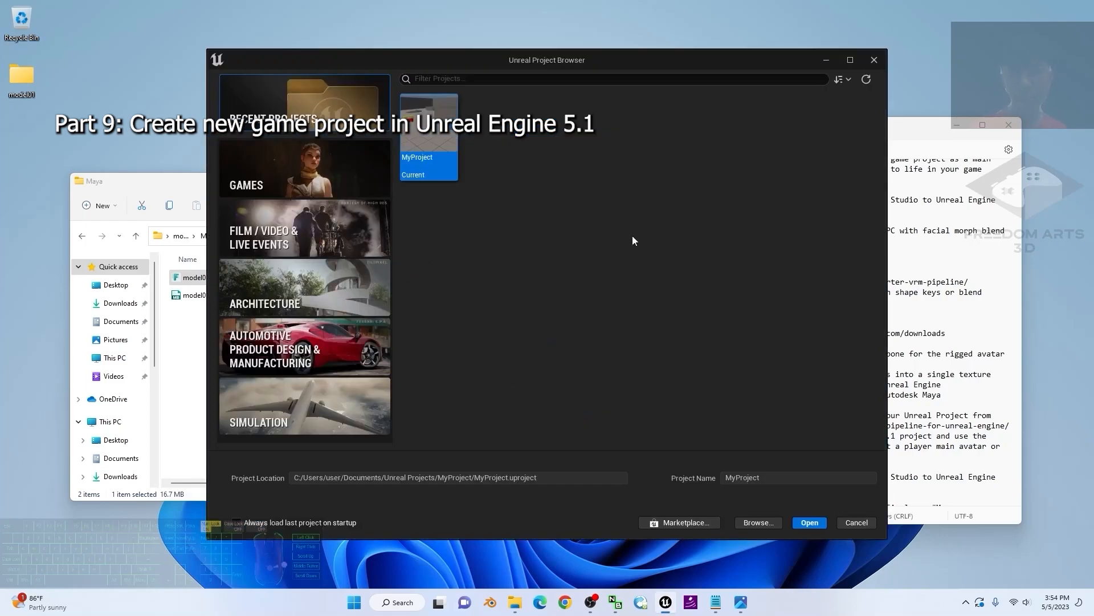
left_click(604, 257)
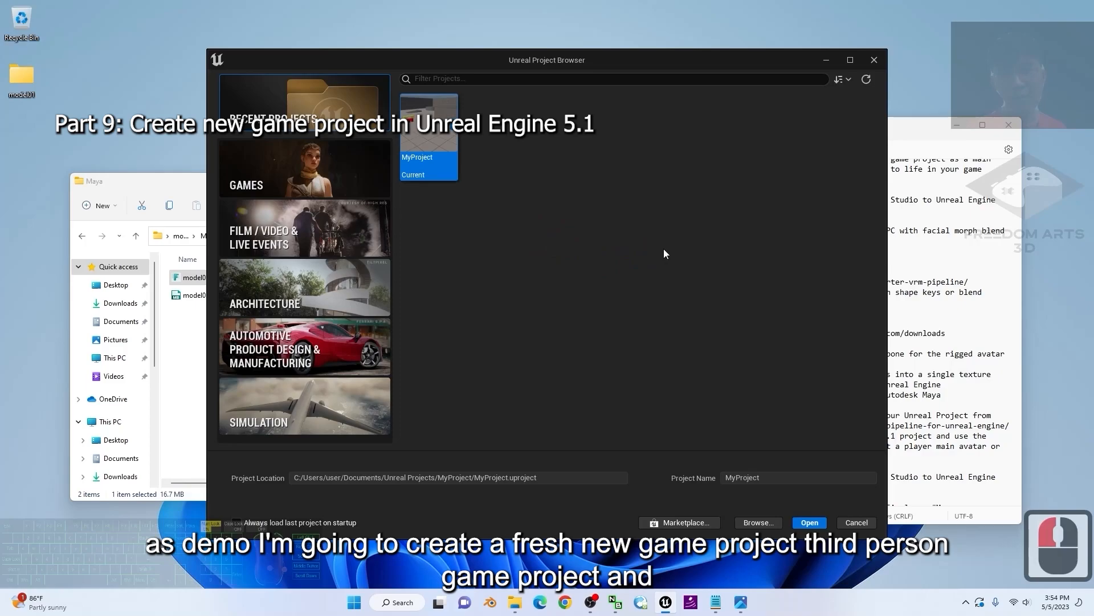
left_click(297, 176)
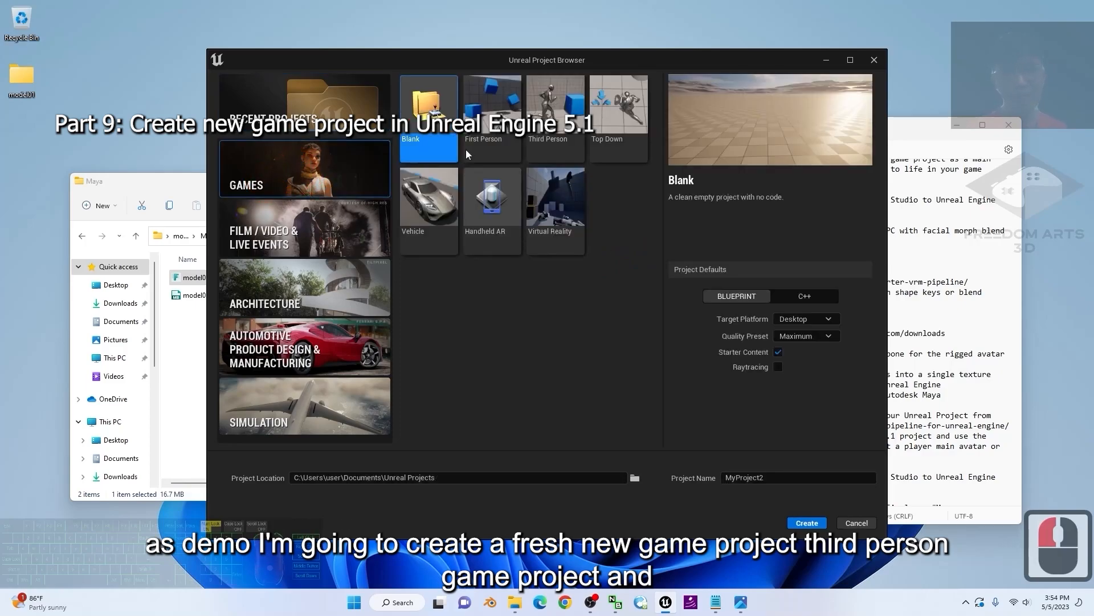
left_click(554, 114)
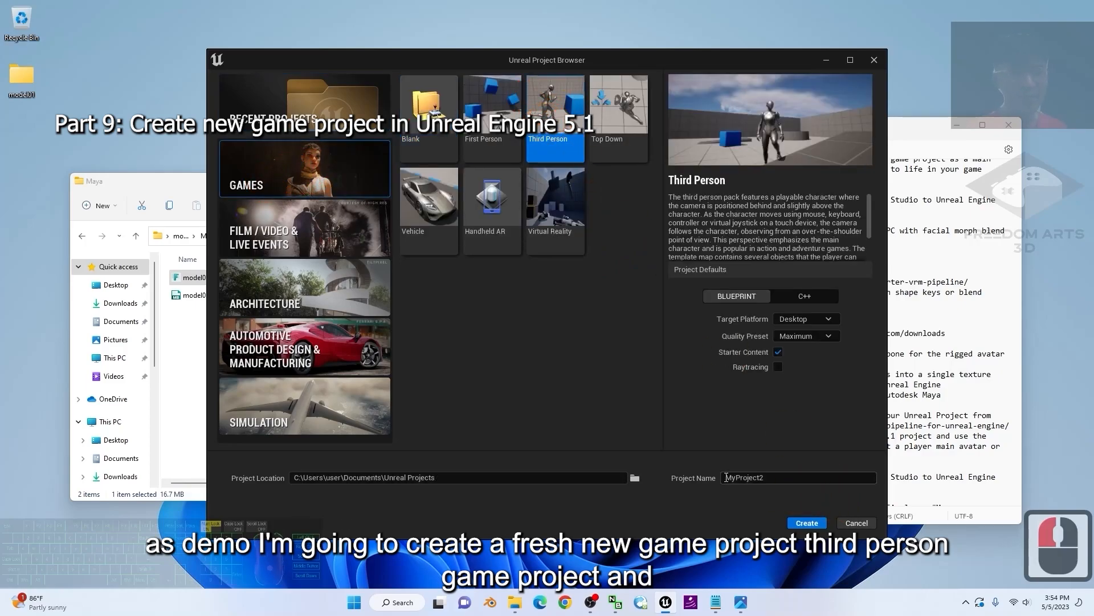
left_click(764, 481)
left_click(808, 524)
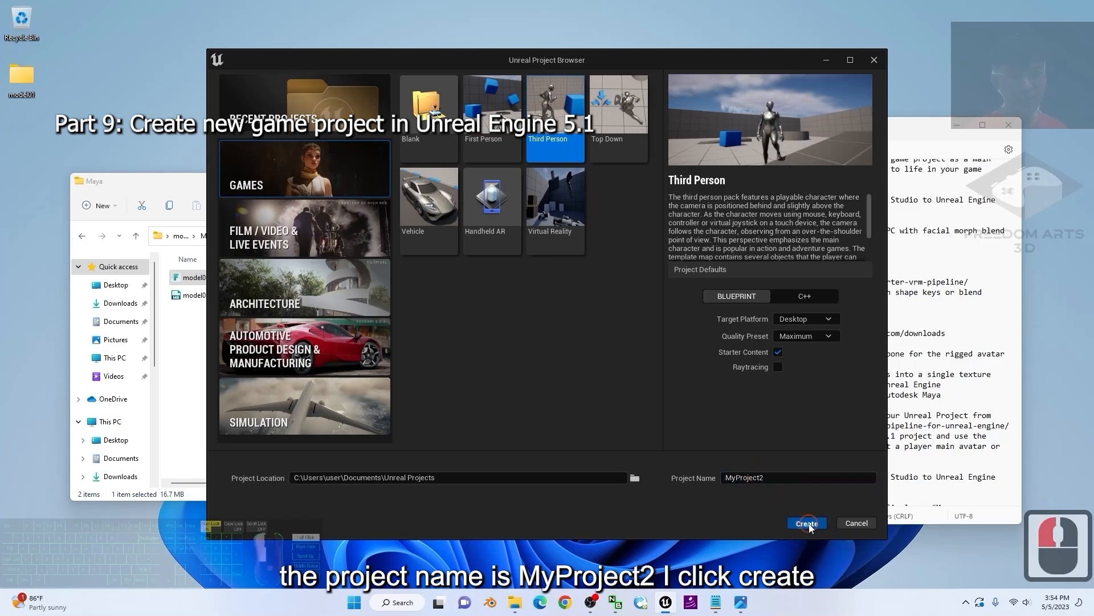
left_click(957, 124)
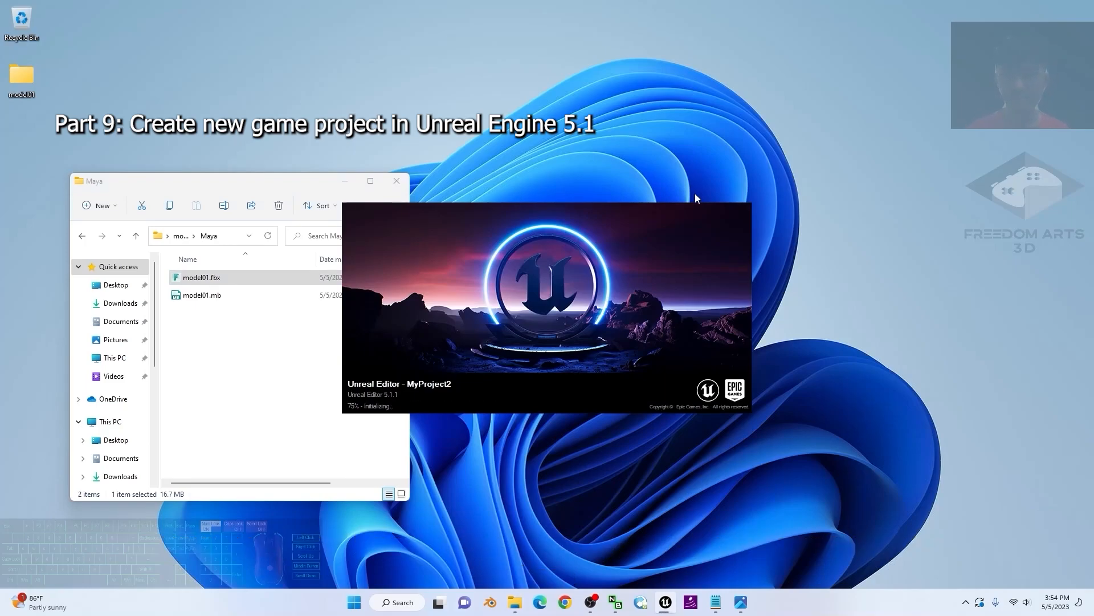
left_click(591, 602)
left_click(991, 355)
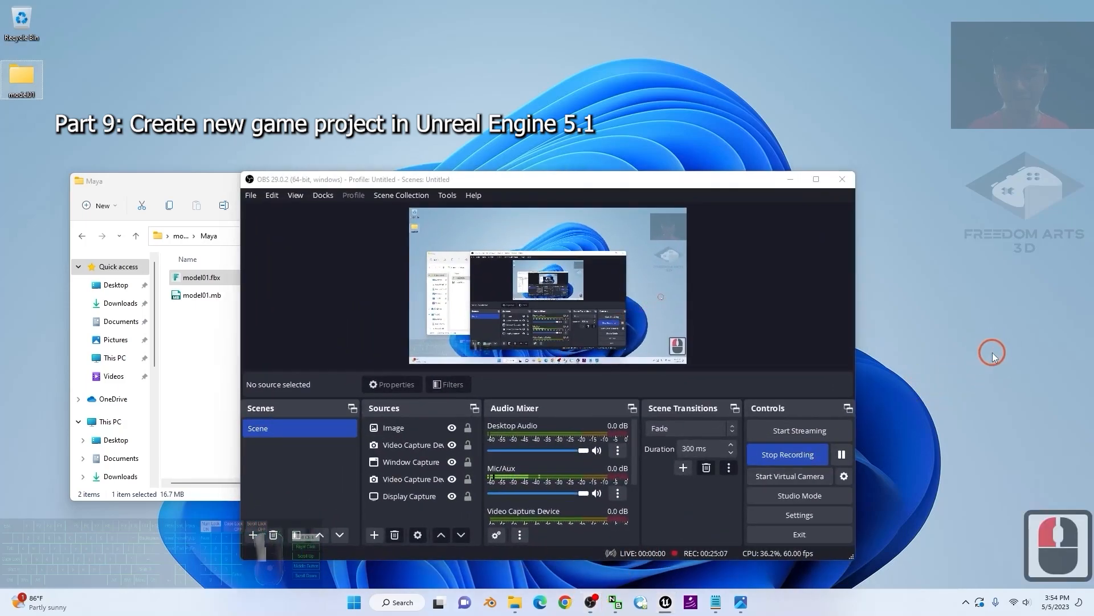
left_click(977, 312)
left_click(908, 274)
left_click(791, 180)
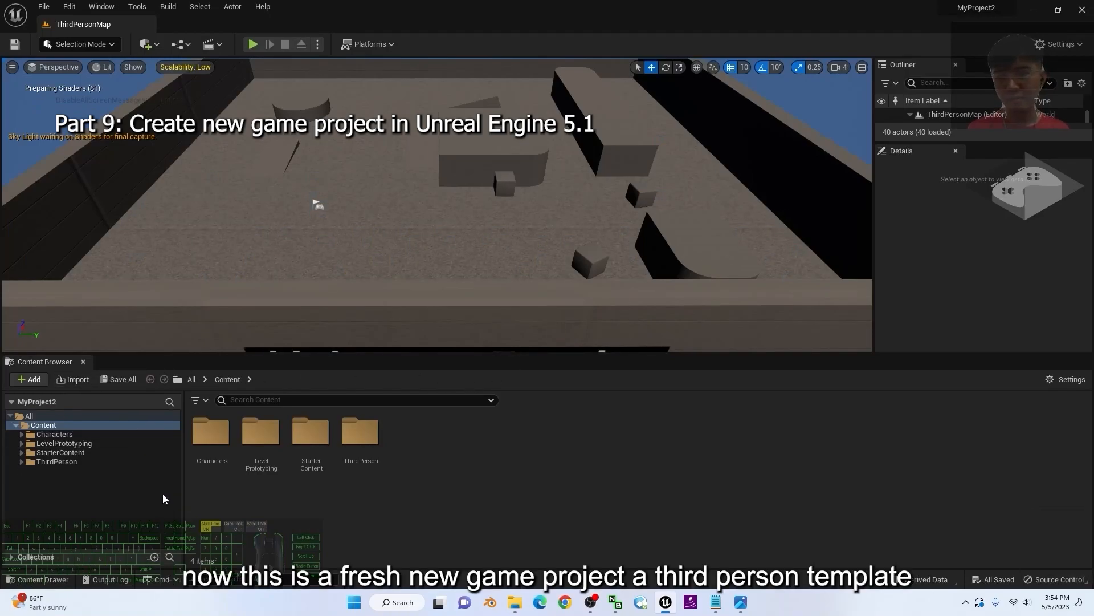
- Close the docked Content Browser to enlarge the level viewport
left_click(84, 361)
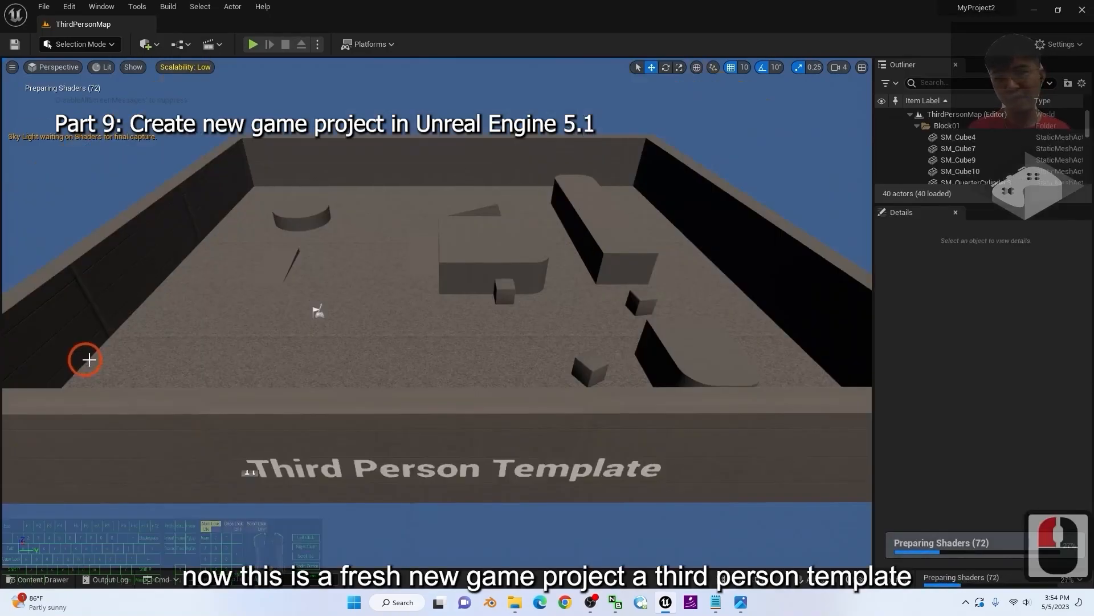
- Play-test the Third Person template level, run and jump the default mannequin around the ramp, and end the session
scroll(504, 316, "down", 13)
right_click_drag(504, 316, 542, 311)
key("a")
key("w")
key("d")
key("s")
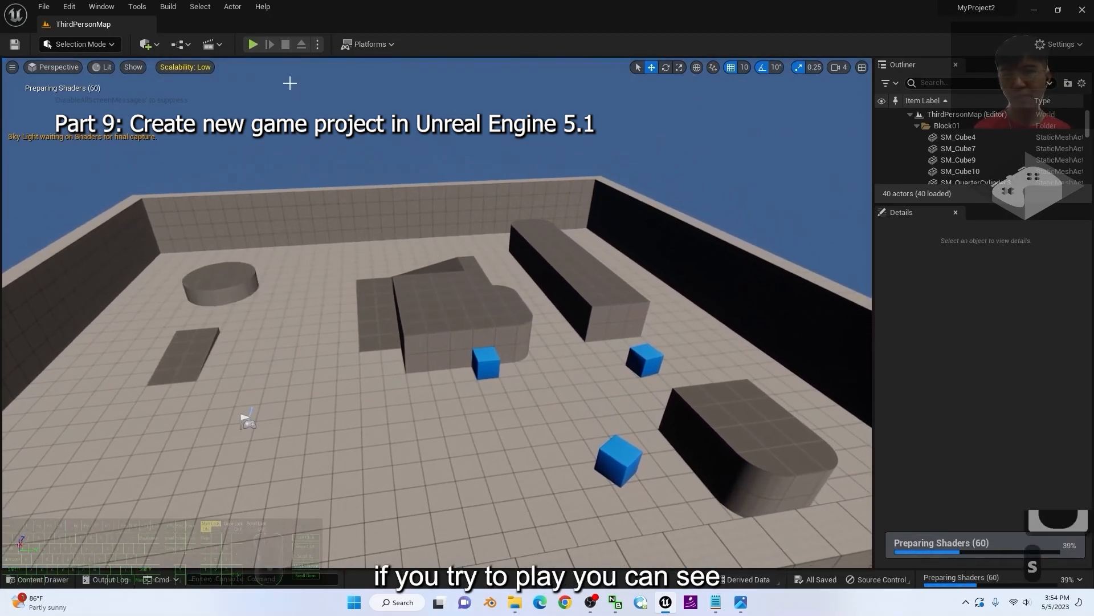
left_click(253, 45)
key("w")
key("d")
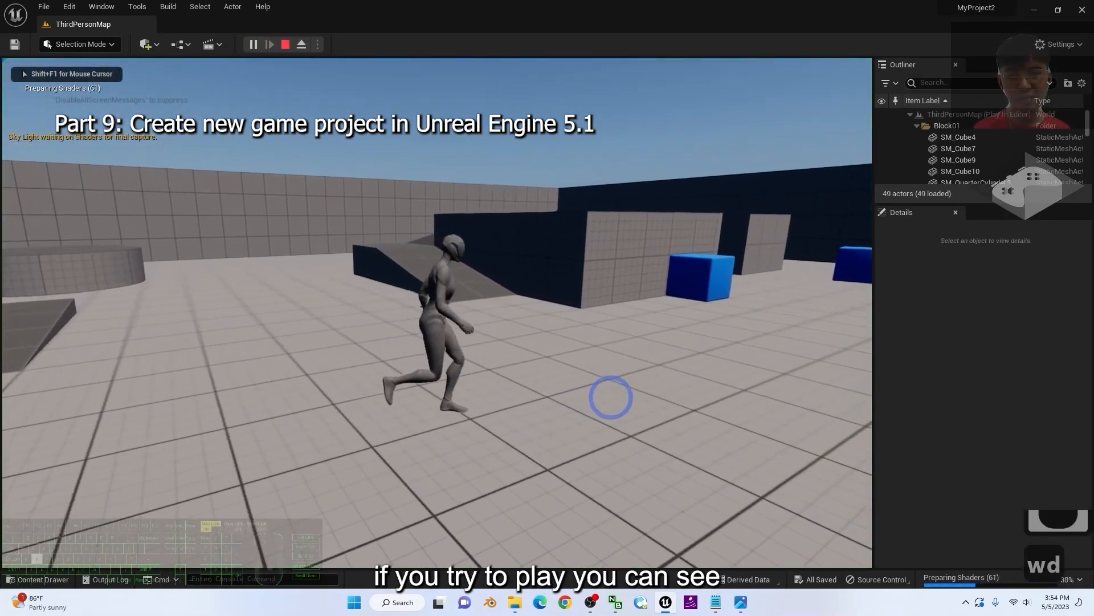
key("s")
key("w")
key("d")
key("a")
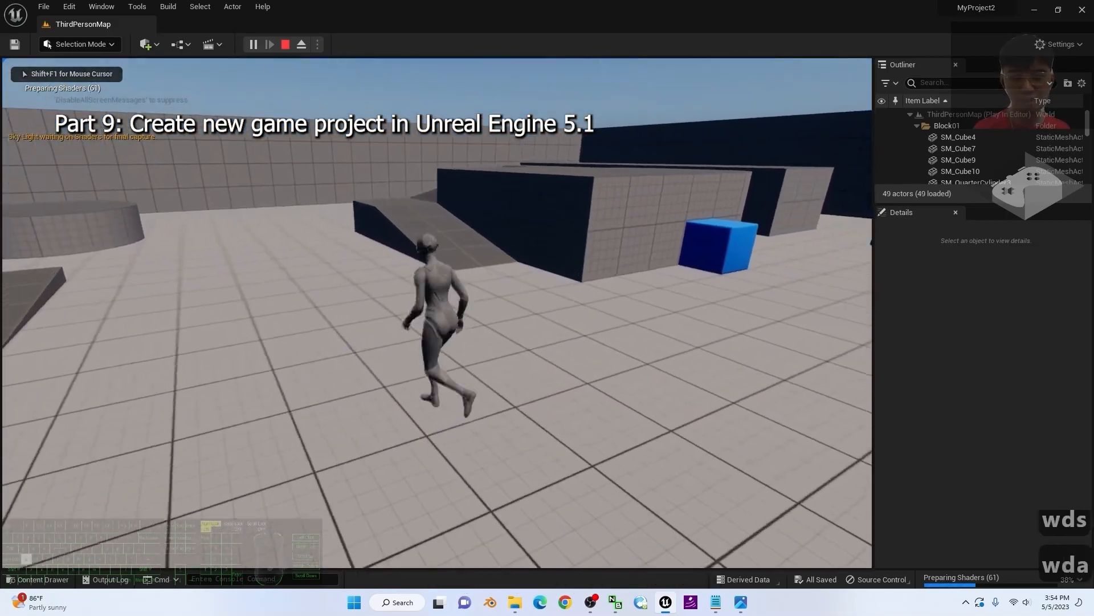
key("s")
key("w")
key("a")
key("space")
key("d")
key("space")
key("d")
key("a")
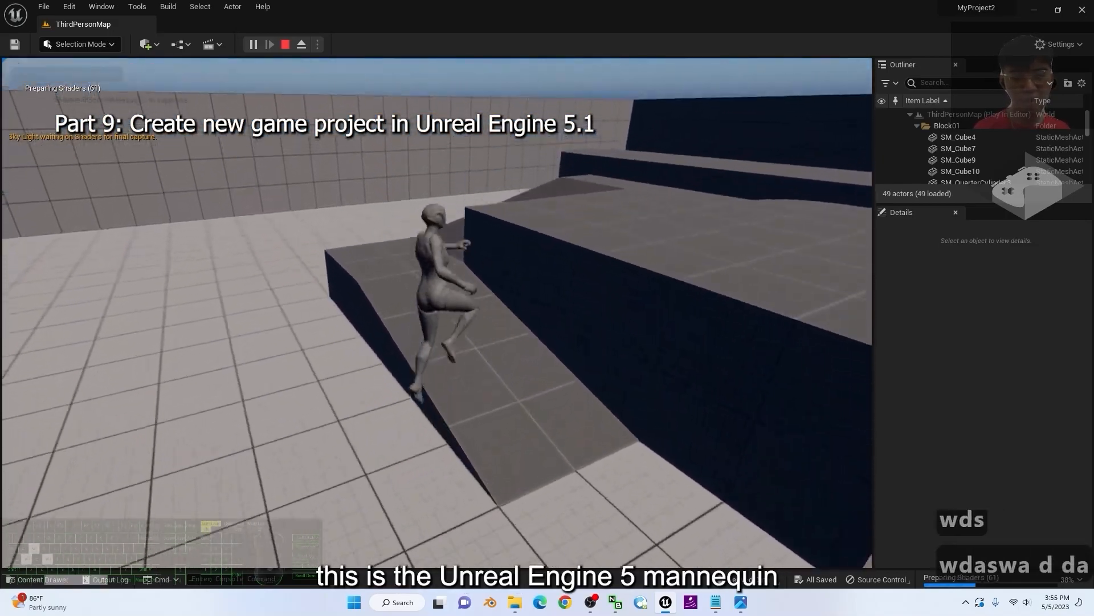
key("d")
key("s")
key("a")
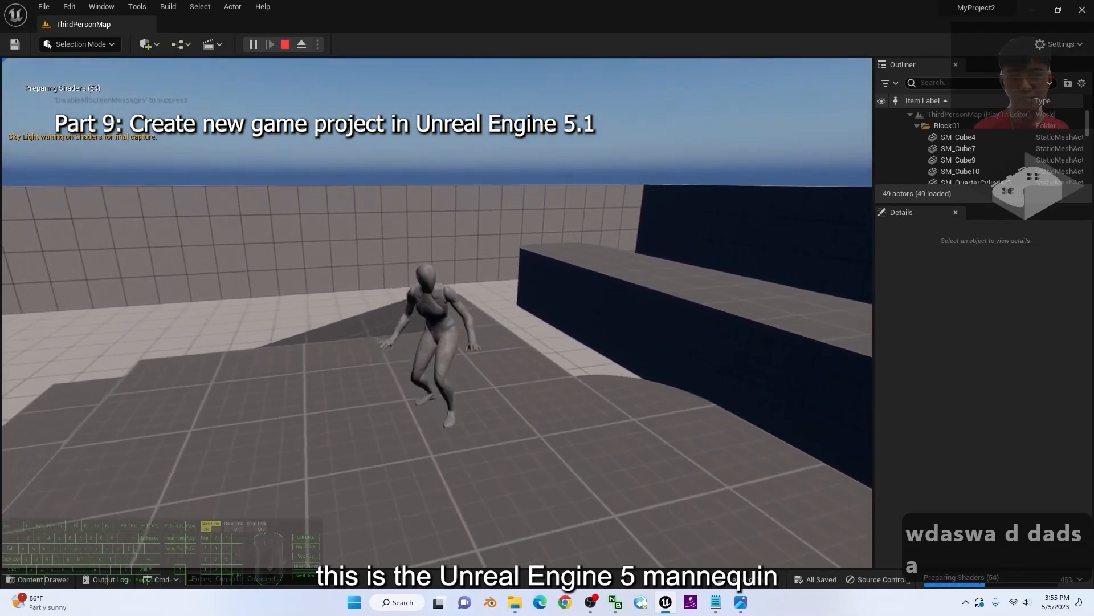
key("Escape")
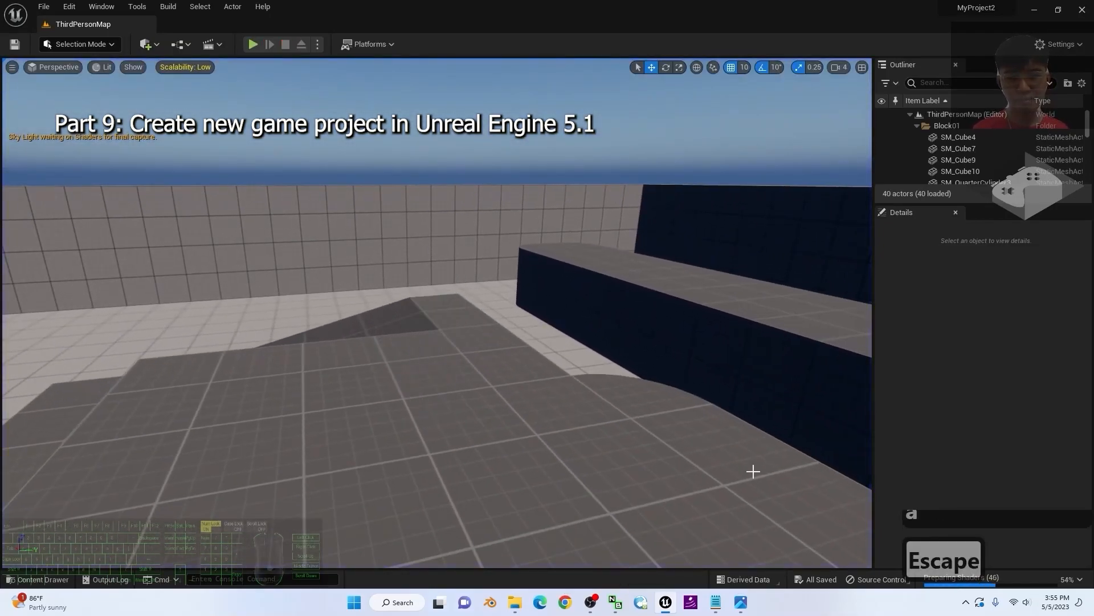
- Open a Content Browser, try it as a taller floating window, and dock it beneath the level viewport
left_click(105, 11)
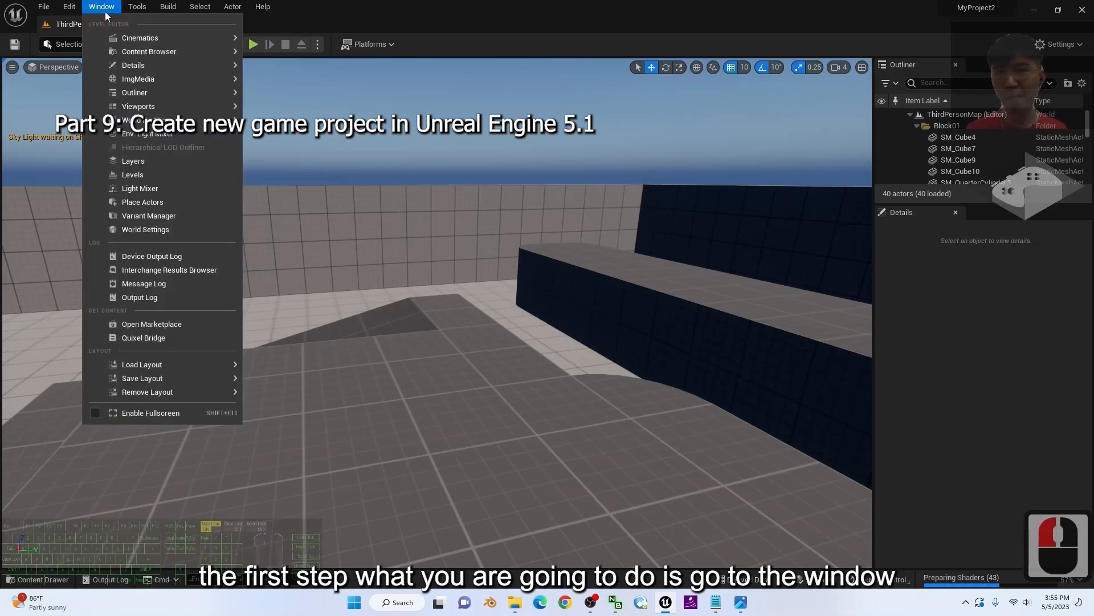
left_click(125, 51)
left_click(281, 46)
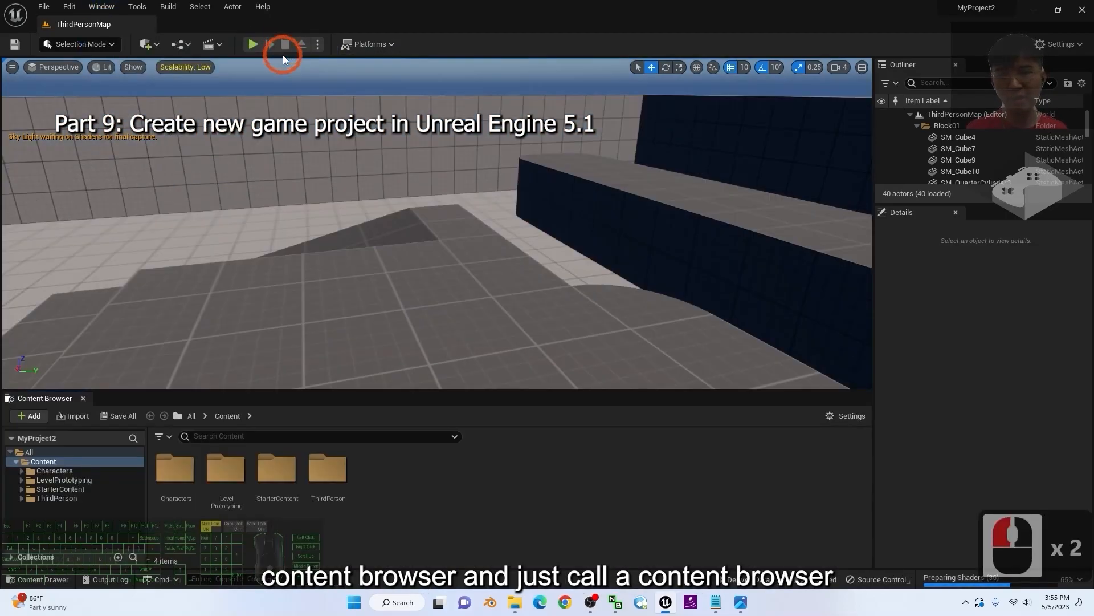
left_click_drag(46, 398, 425, 251)
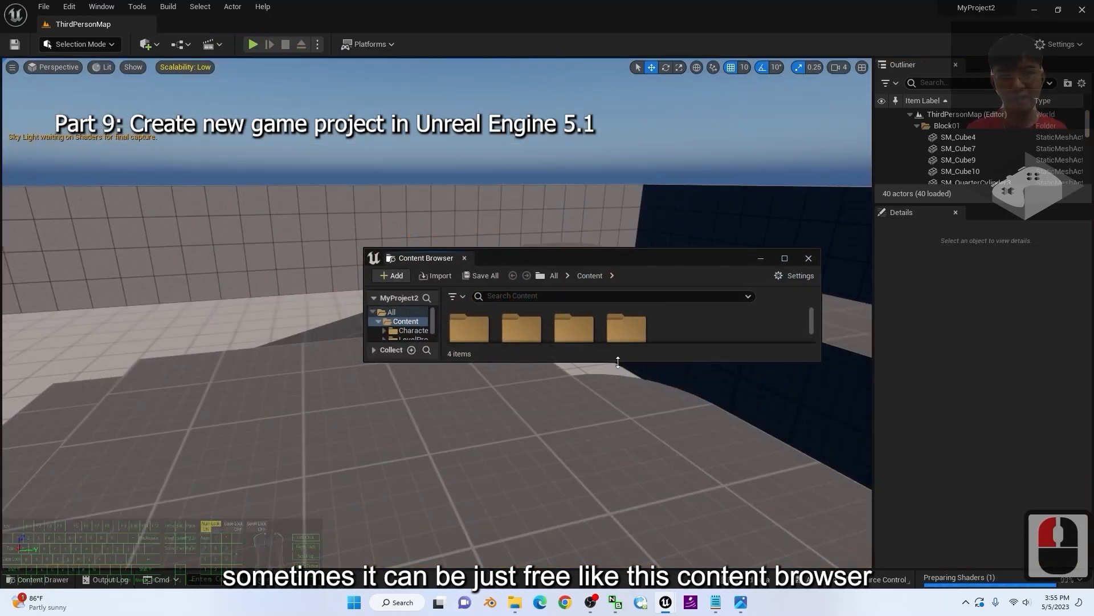
left_click_drag(618, 362, 608, 473)
left_click_drag(440, 259, 299, 566)
left_click_drag(323, 341, 349, 398)
left_click(530, 247)
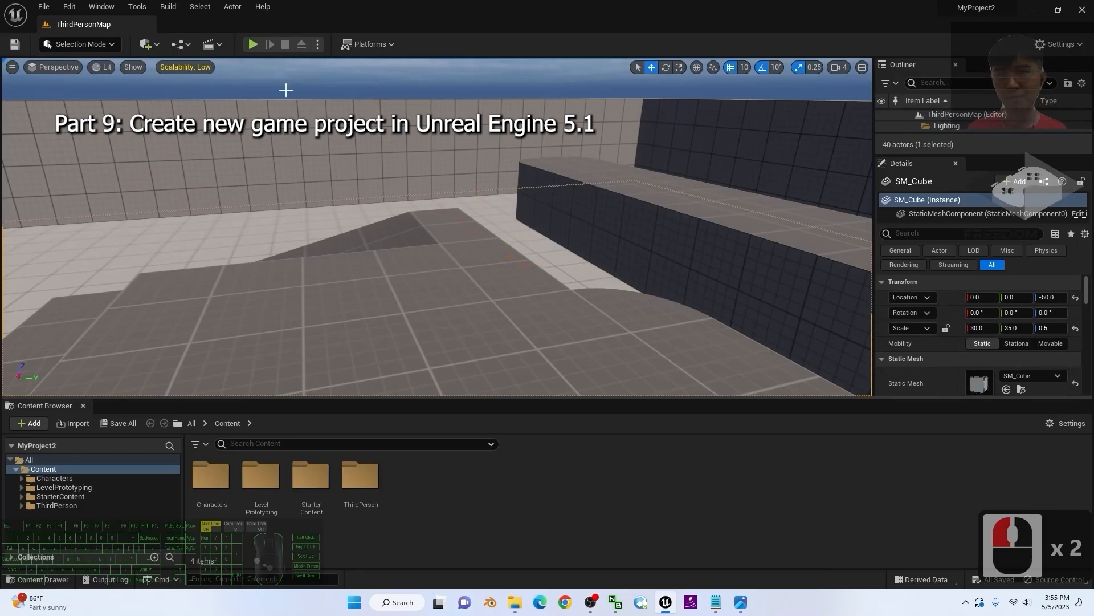
- Play the level again, run and jump the UE5 mannequin towards the ramp, and stop playing
left_click(253, 46)
left_click(667, 254)
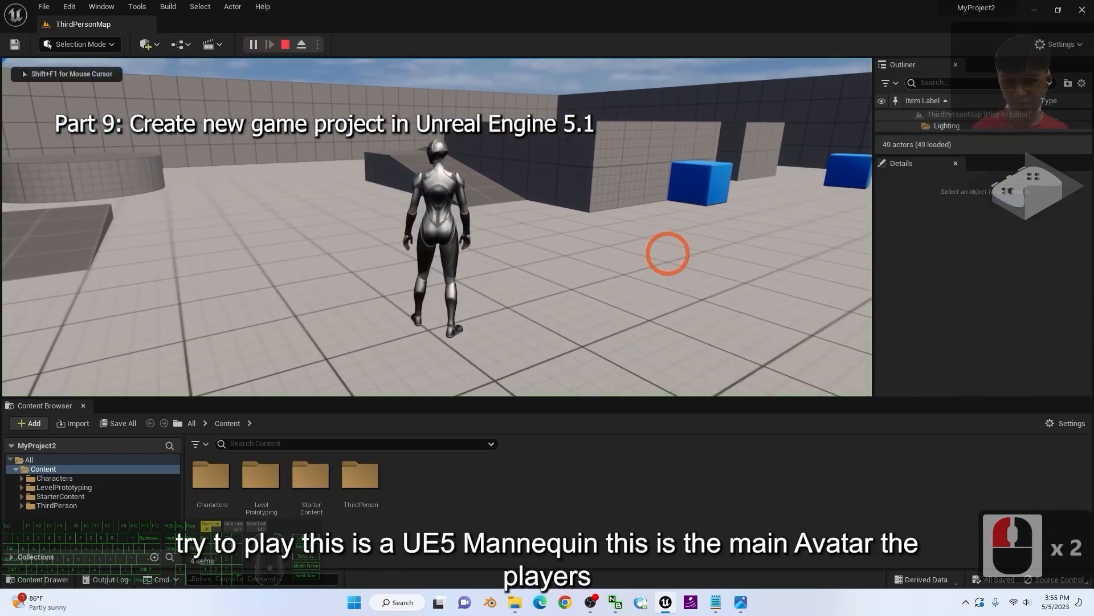
key("w")
key("a")
key("s")
key("d")
key("s")
key("s")
key("s")
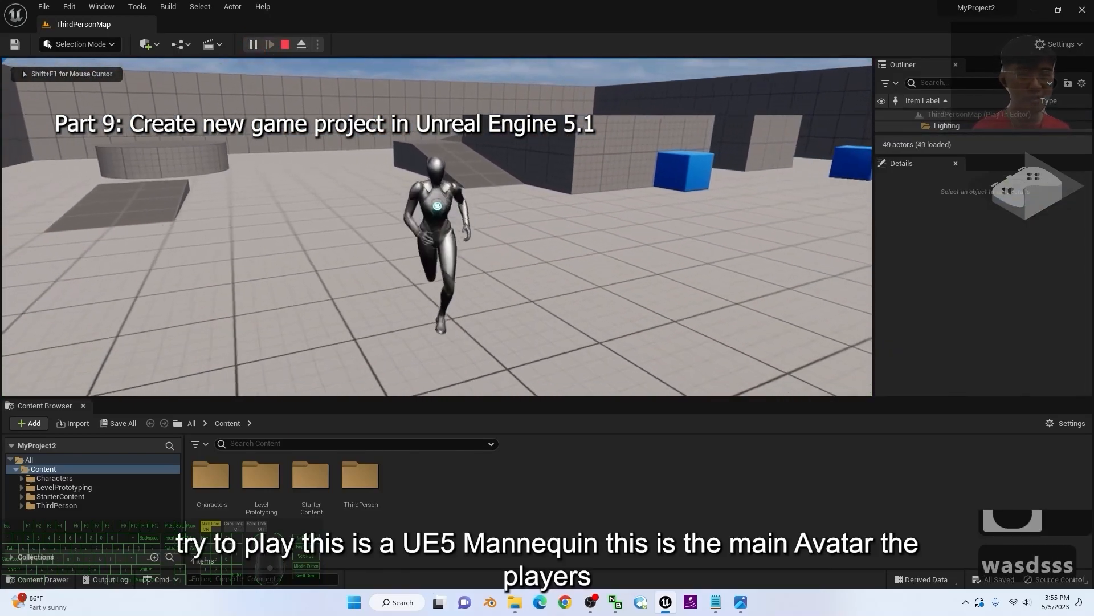
key("w")
key("a")
key("s")
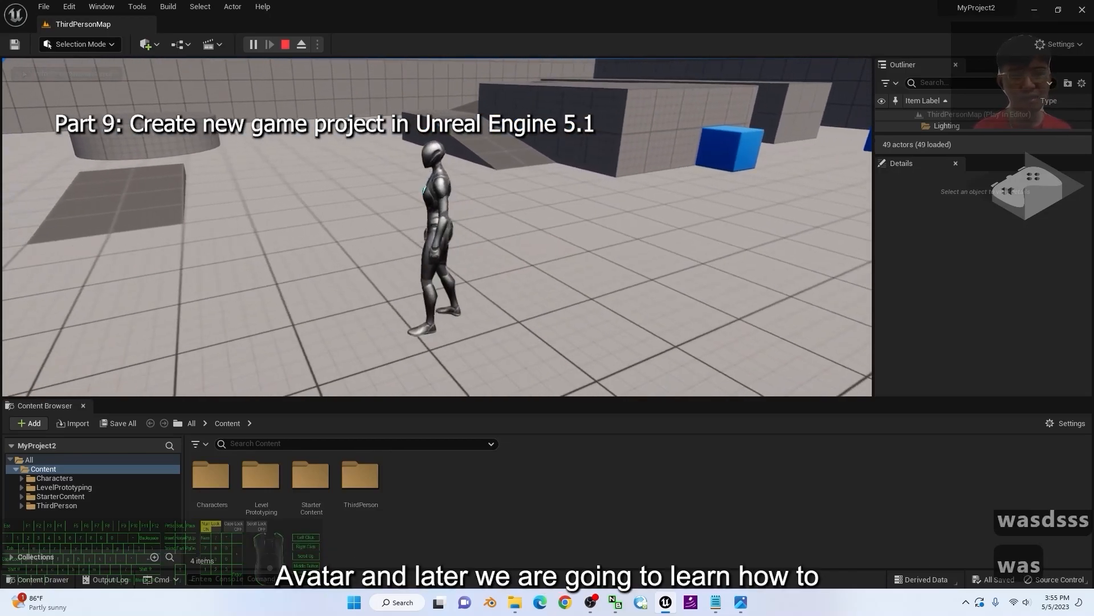
key("w")
key("d")
key("s")
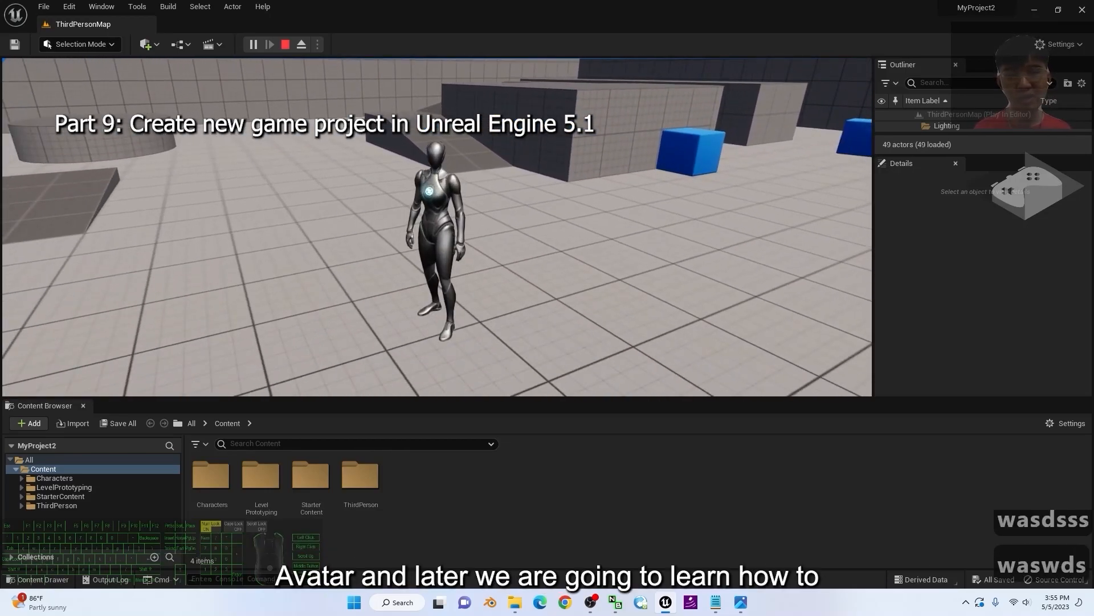
key("s")
key("w")
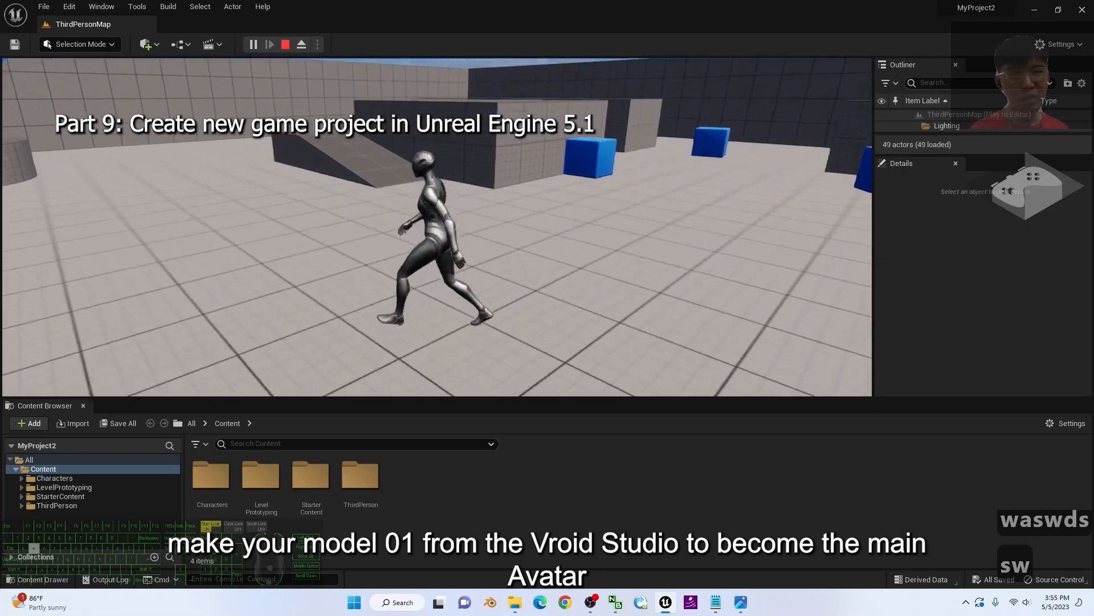
key("s")
key("s")
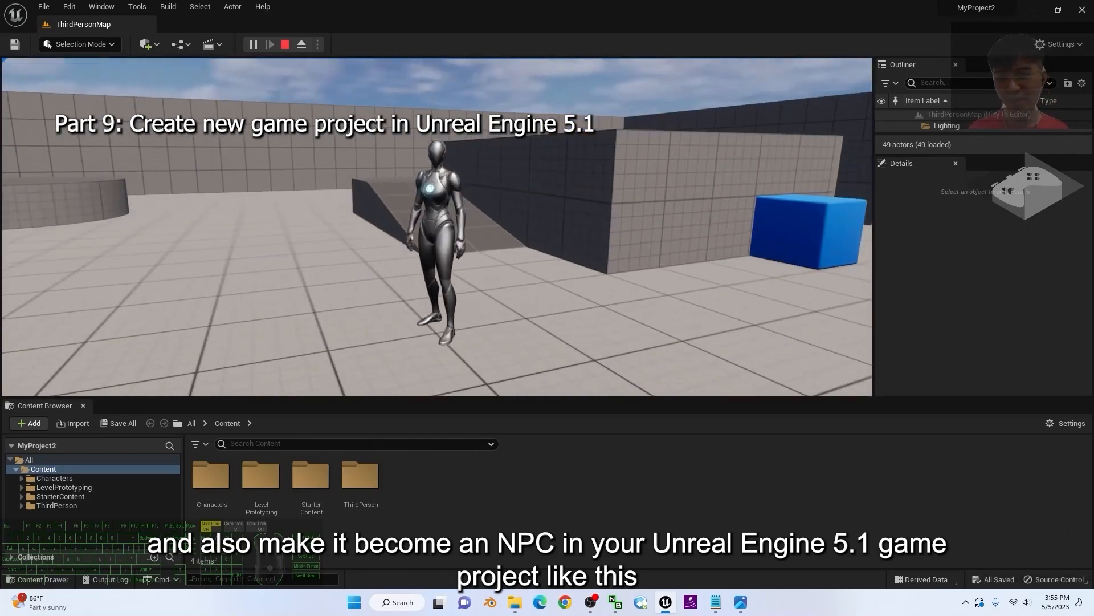
key("w")
key("space")
key("a")
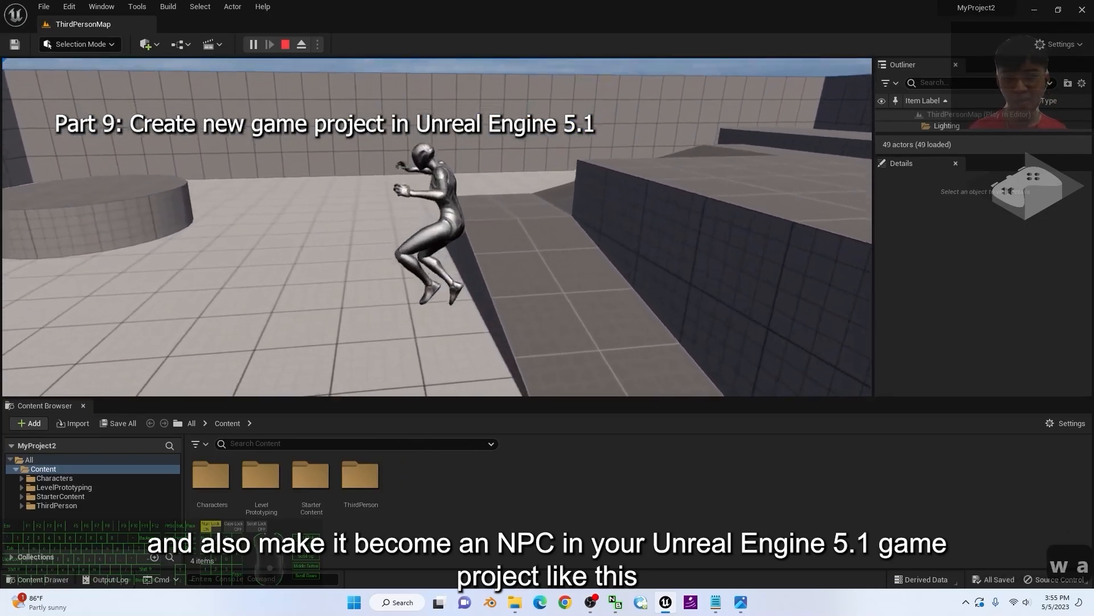
key("d")
key("w")
key("Escape")
left_click(564, 318)
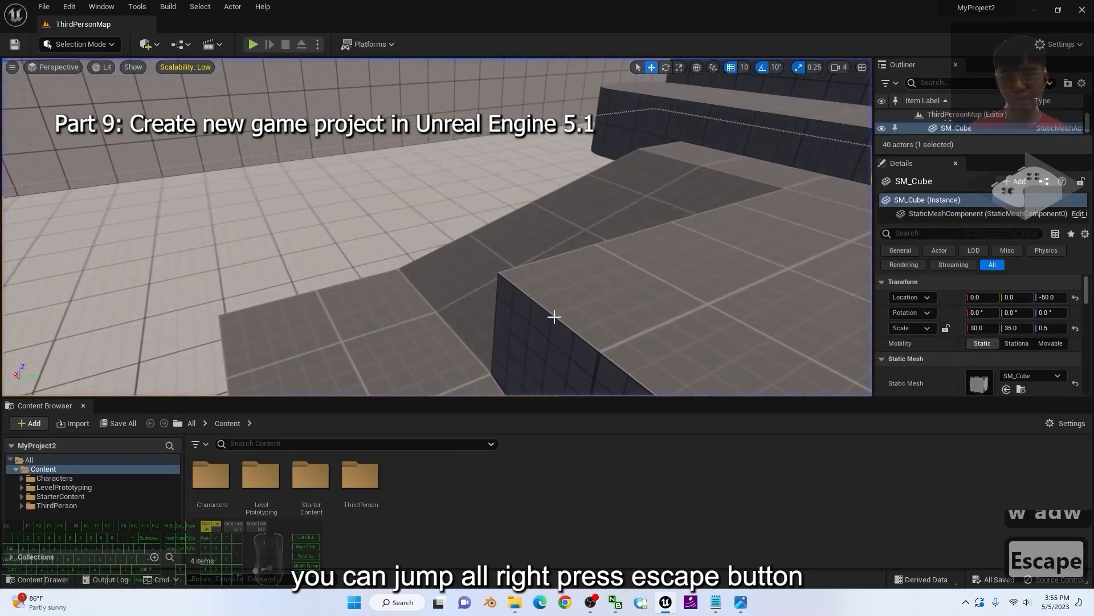
scroll(544, 308, "up", 6)
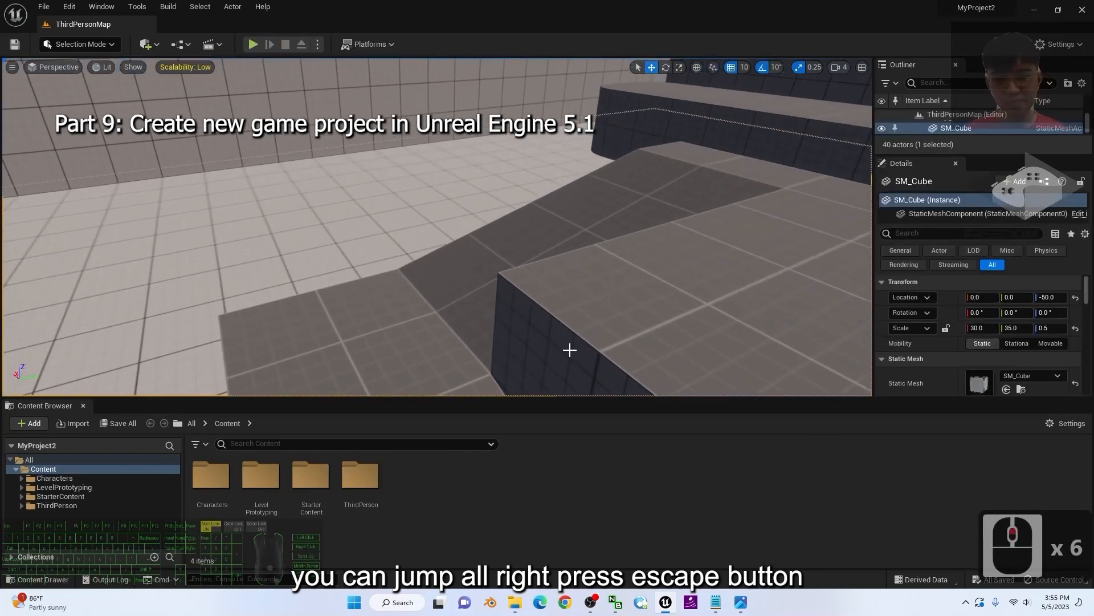
- Check the "Import the FBX file into Unreal Engine 5.1" item in notes.txt and minimize the notes
left_click(715, 602)
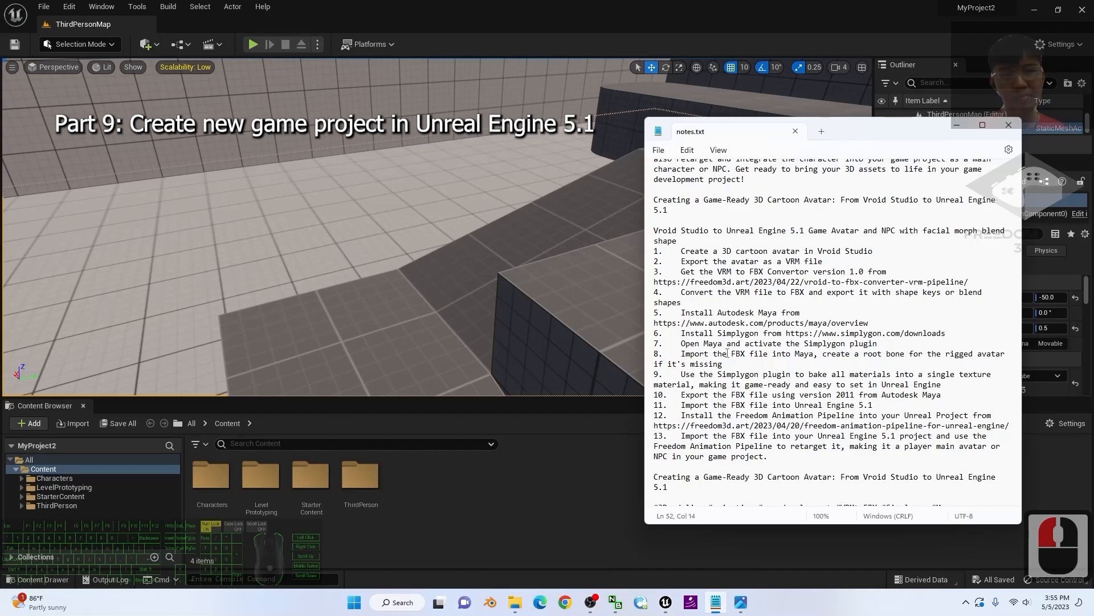
scroll(849, 378, "down", 3)
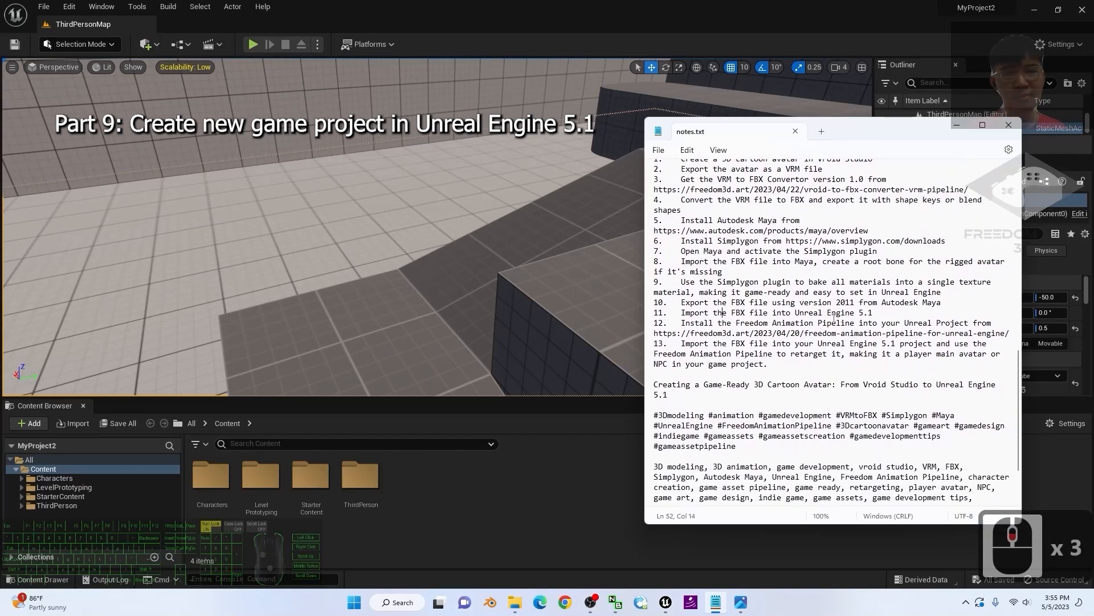
left_click_drag(681, 312, 857, 311)
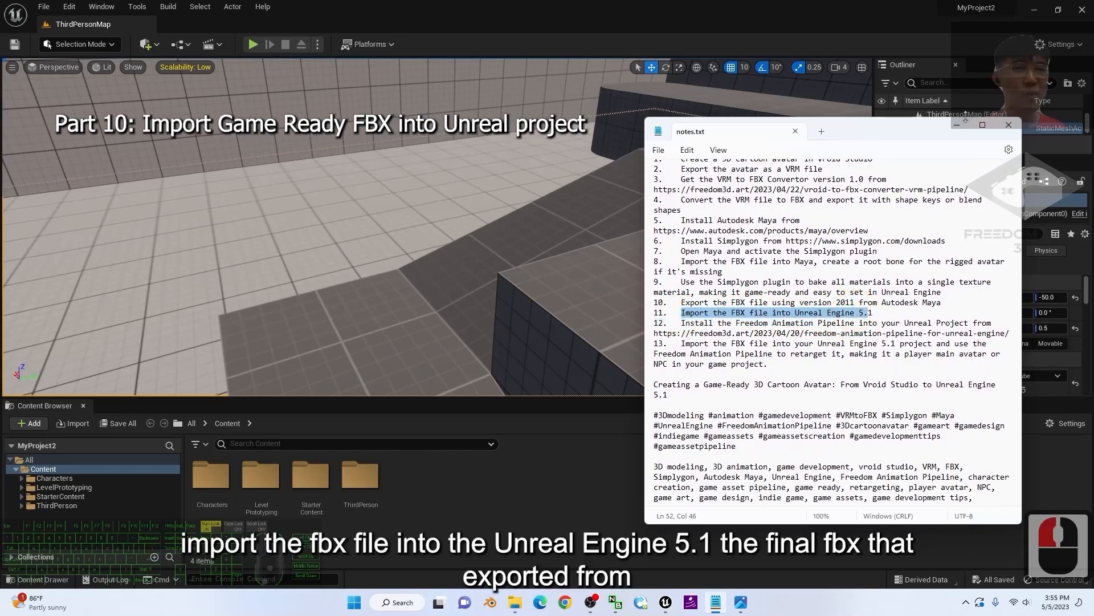
left_click(957, 124)
- Restore and resize the editor window beside the Maya folder window, and select model01.fbx there
left_click_drag(513, 8, 670, 60)
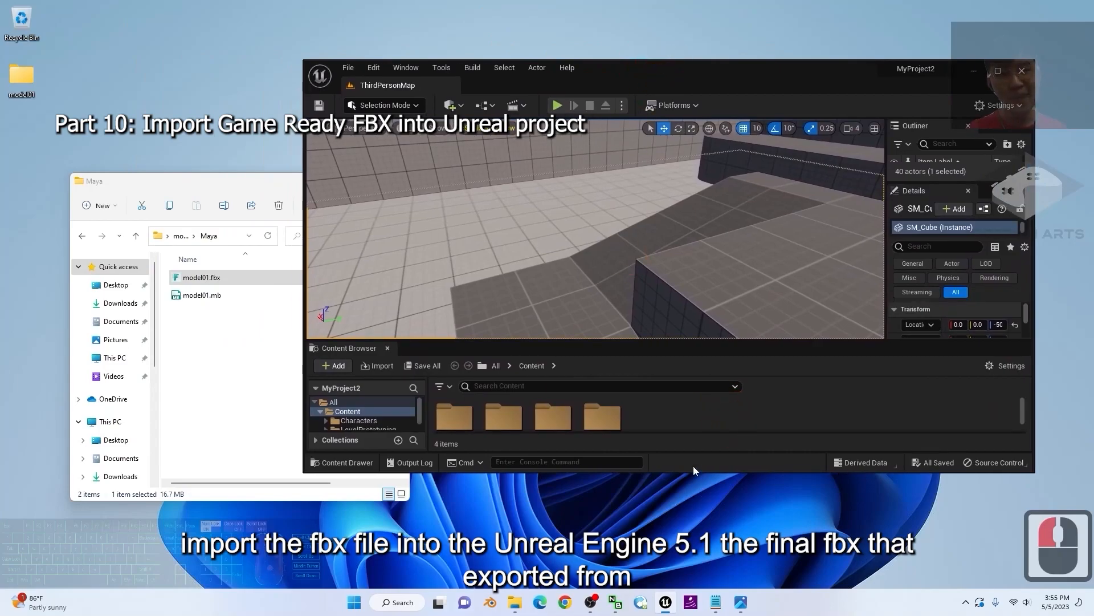
left_click_drag(693, 473, 693, 554)
left_click(429, 439)
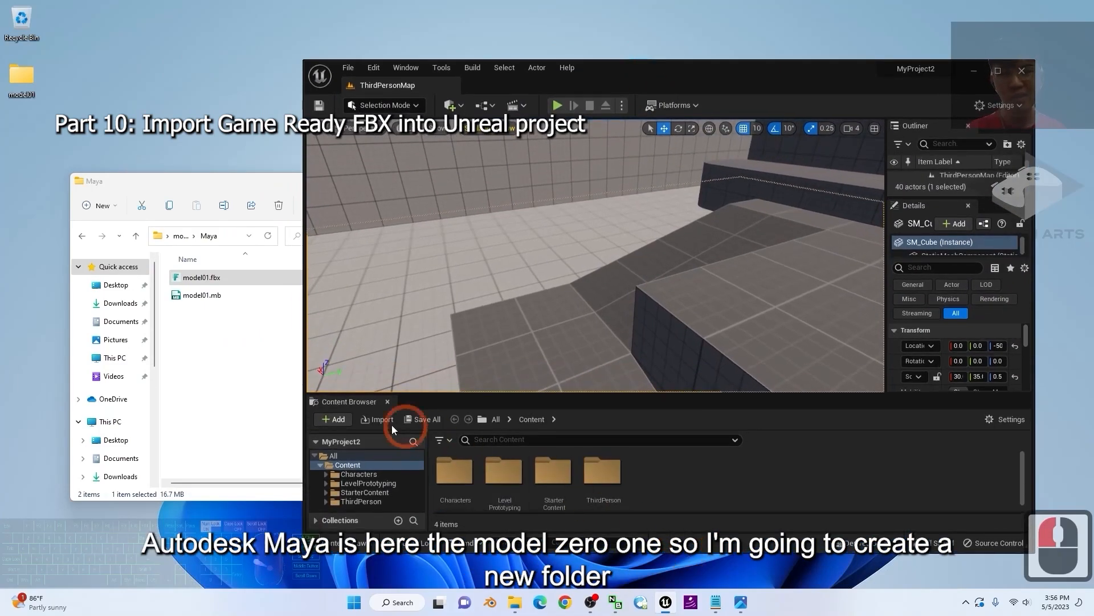
left_click(242, 386)
double_click(197, 278)
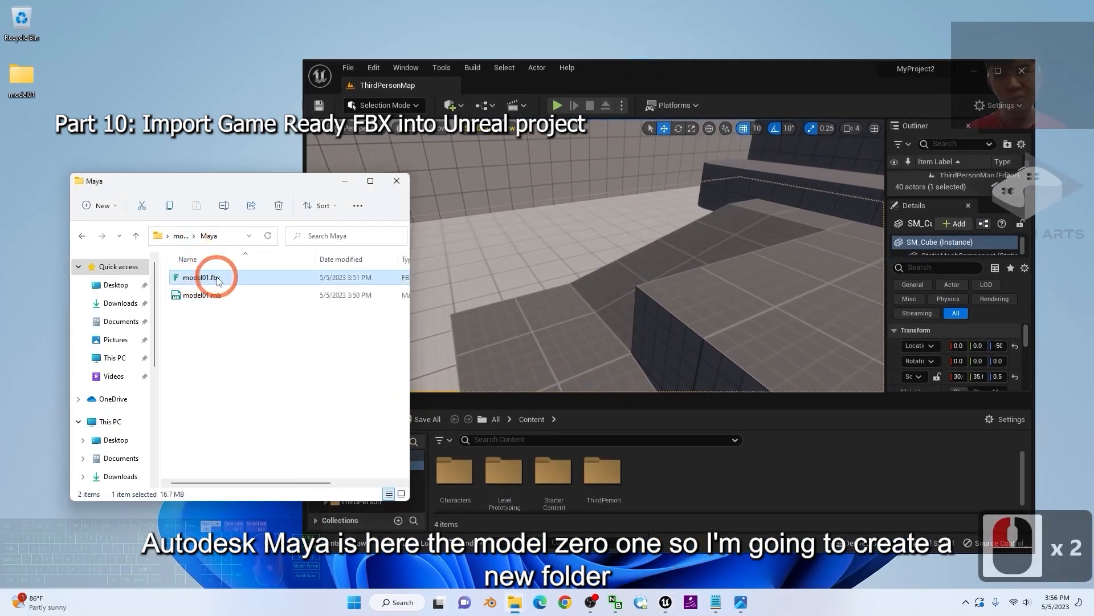
- Create a folder named model01 under Content in the Content Browser and open it
left_click(663, 481)
right_click(666, 492)
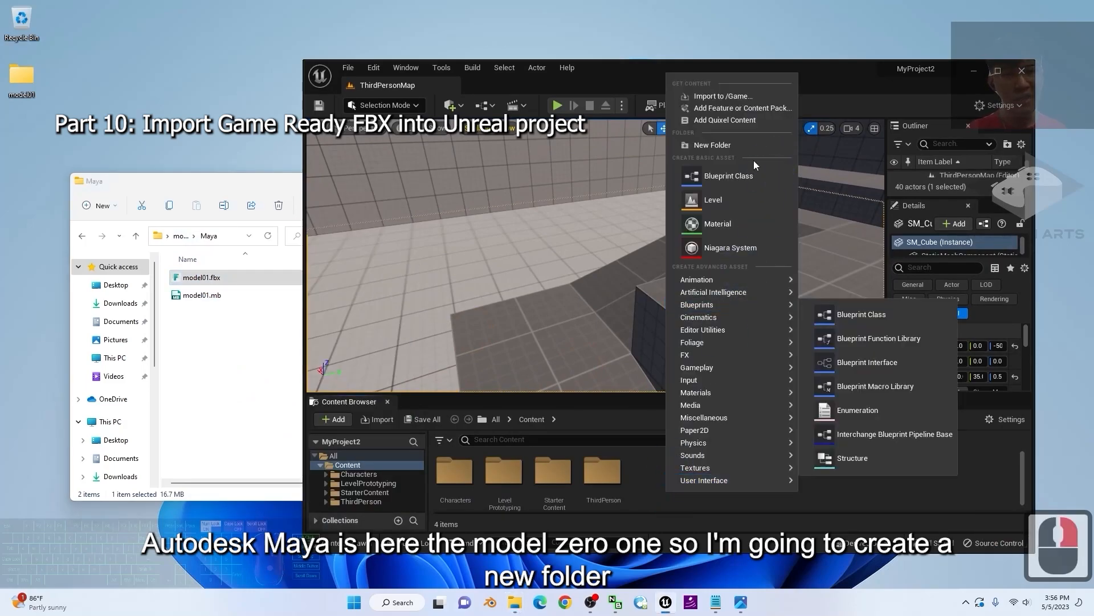
left_click(713, 146)
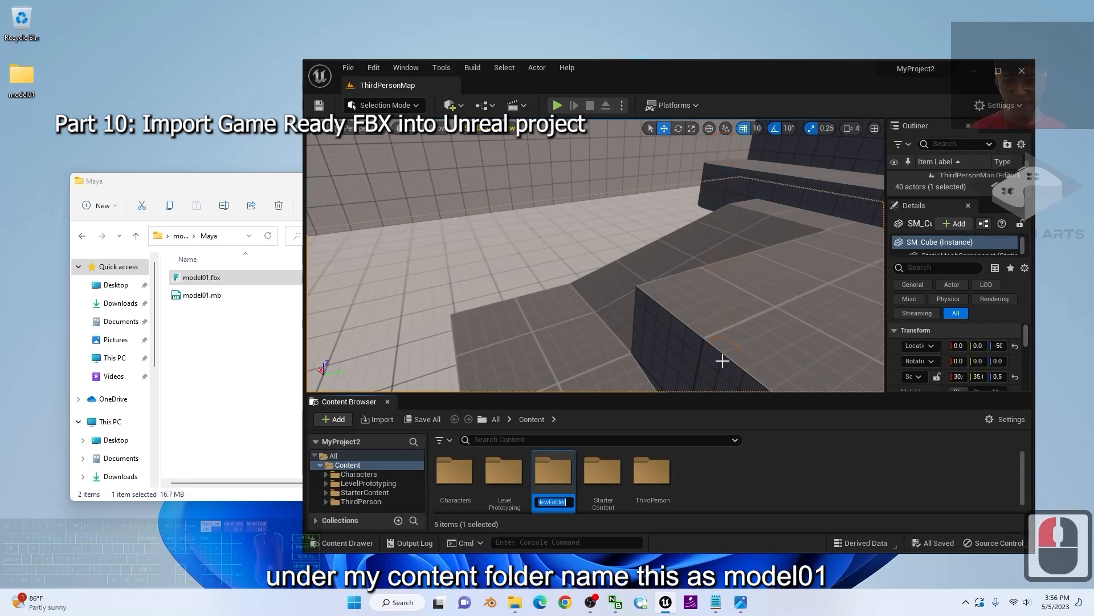
type("model01")
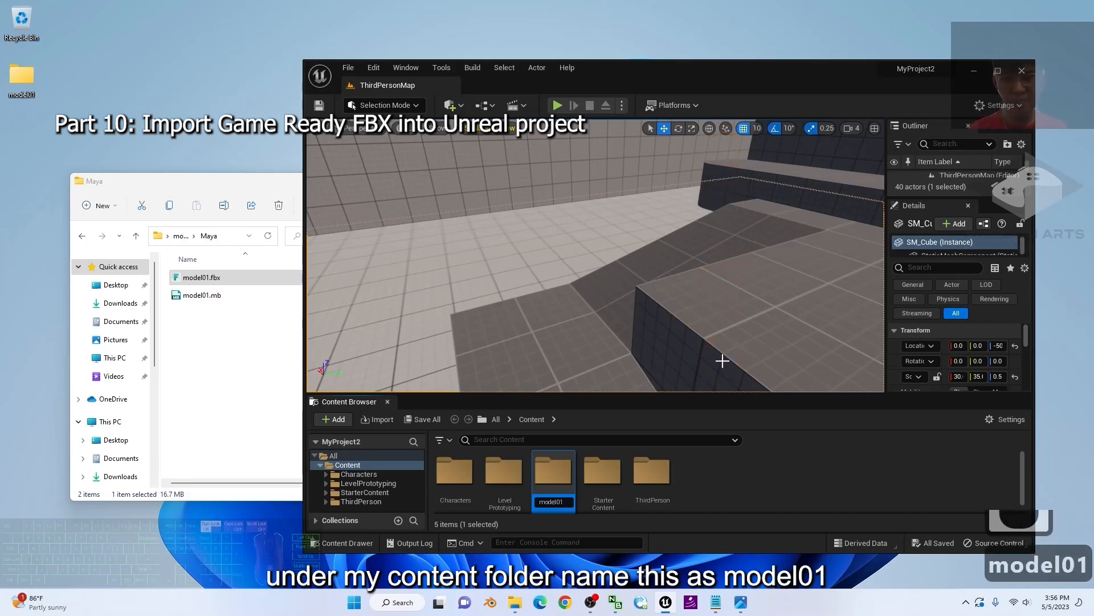
key("Return")
double_click(553, 472)
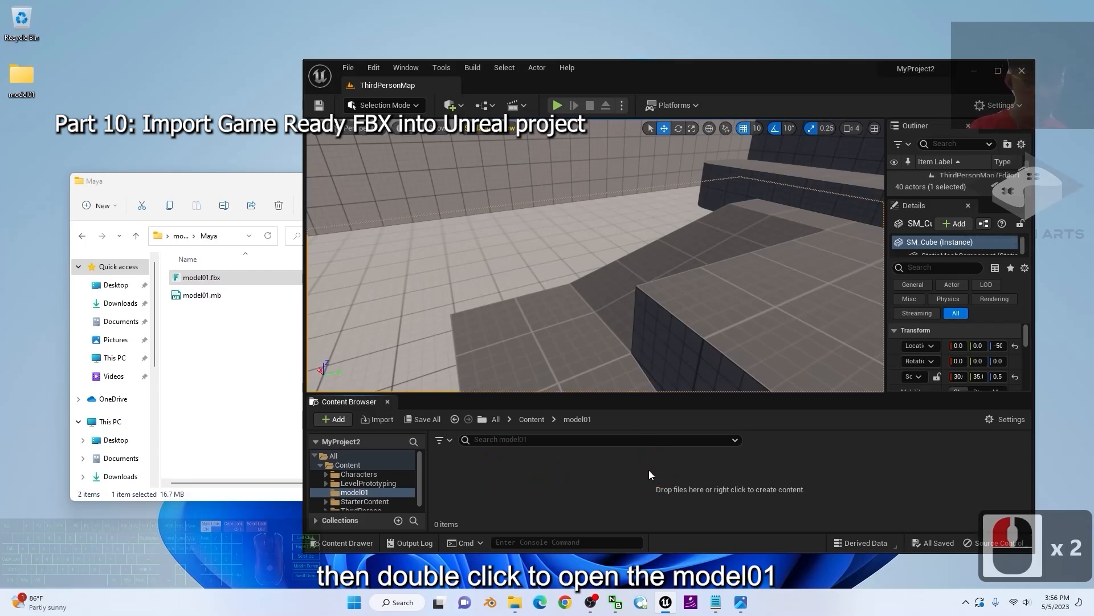
- Start importing model01.fbx from the Maya folder into the project's model01 folder
left_click(202, 279)
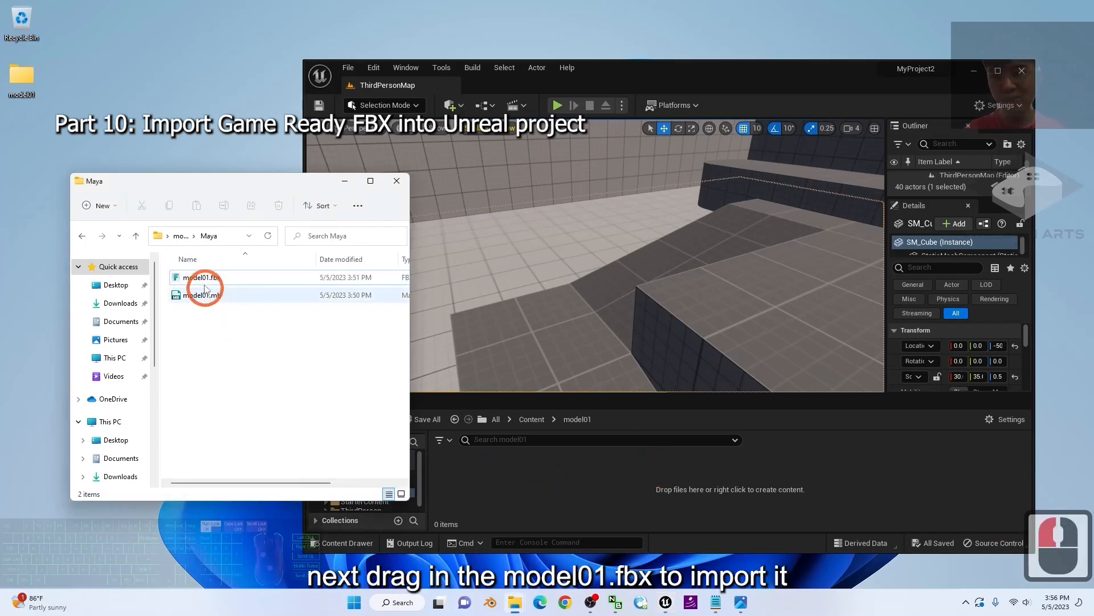
left_click_drag(202, 279, 529, 484)
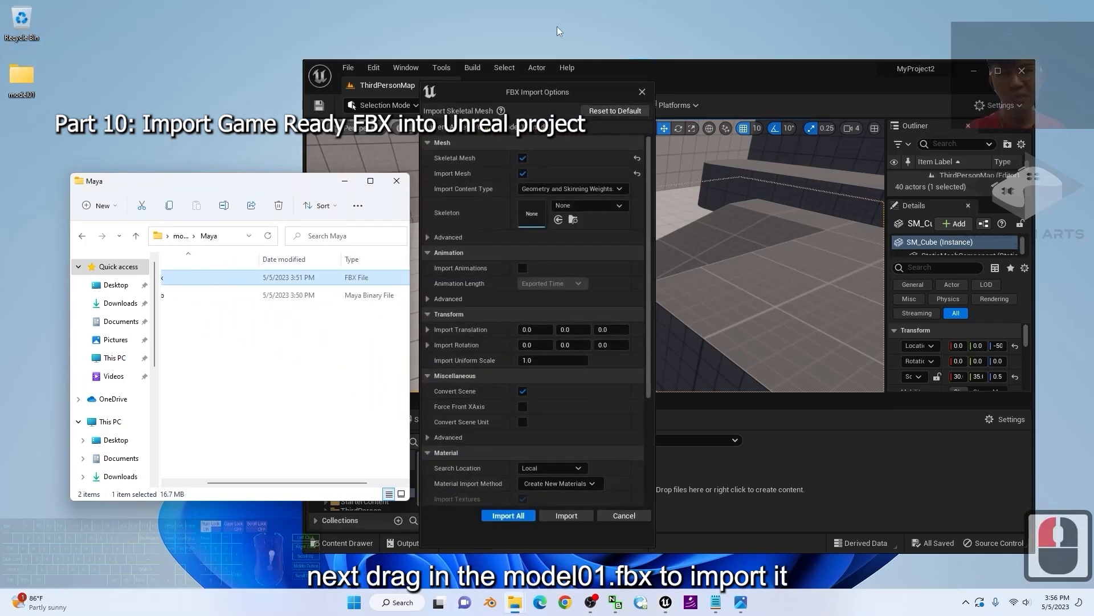
left_click(528, 110)
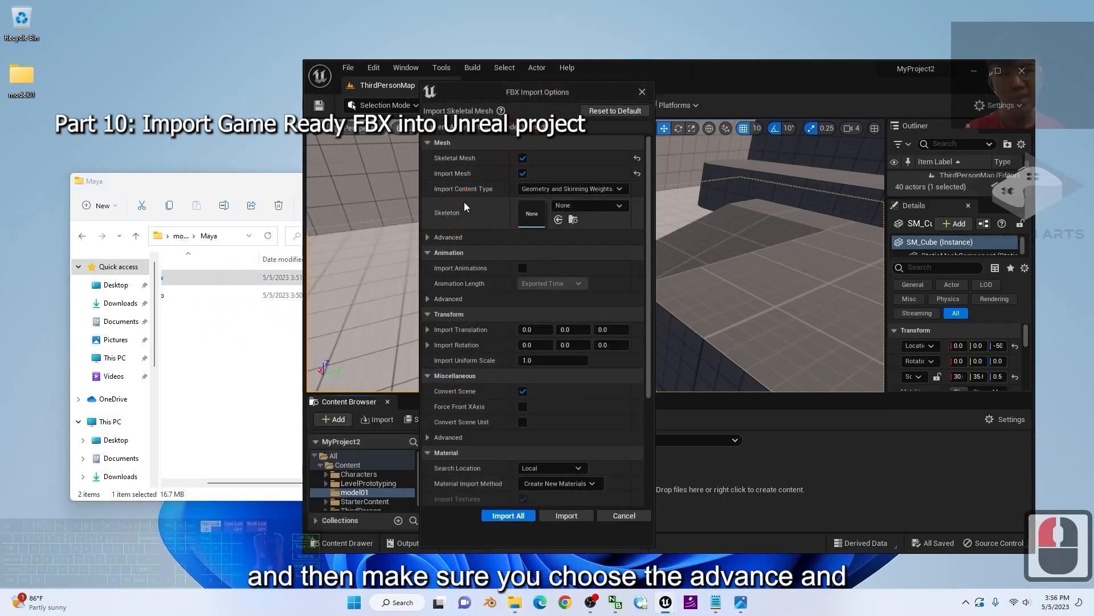
- Expand the advanced mesh options for the FBX import and enable Import Morph Targets
left_click(429, 236)
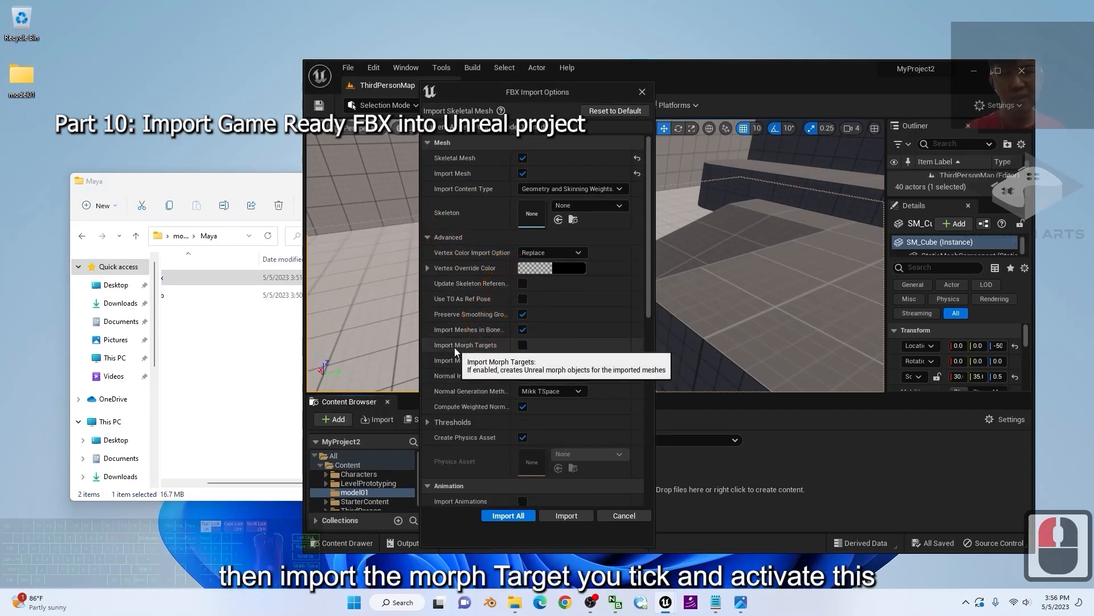
left_click(522, 346)
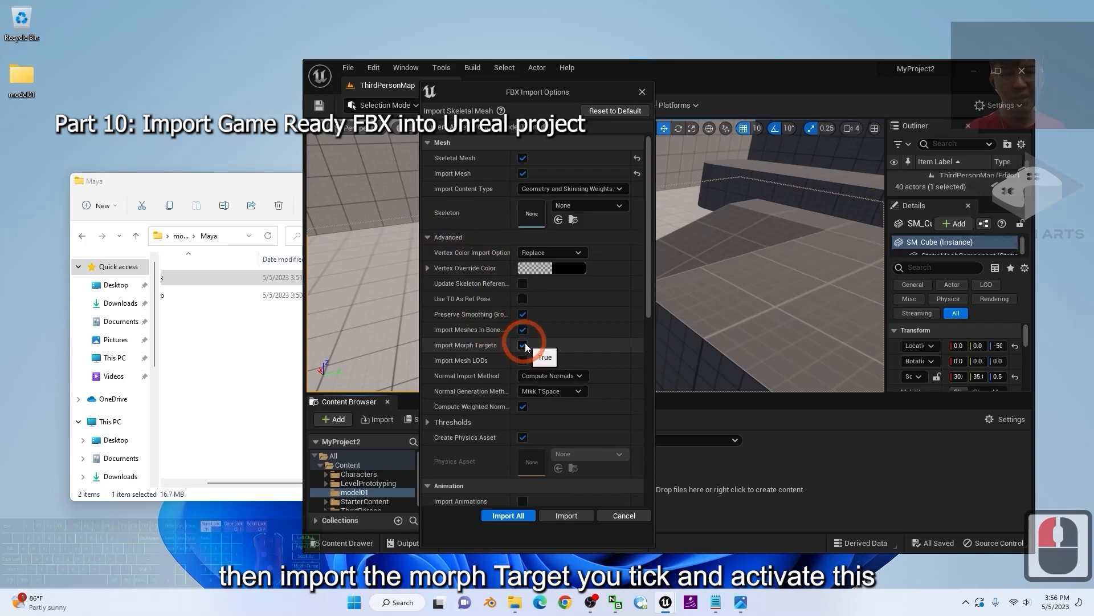
scroll(513, 465, "down", 2)
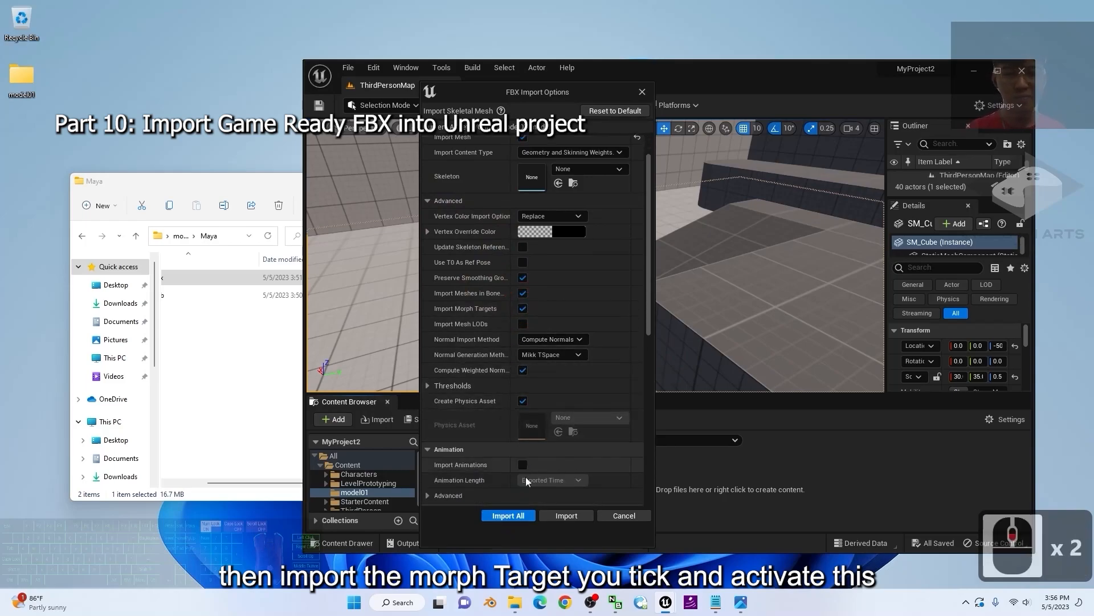
- Import model01.fbx with all the set options, close the message log and maximize the editor window
left_click(508, 516)
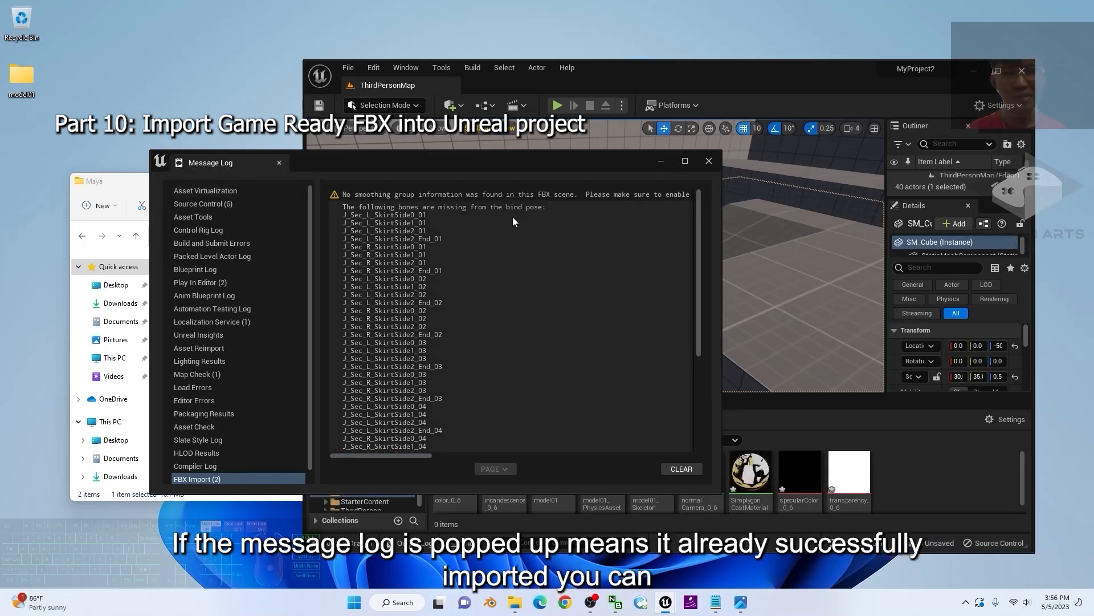
left_click(708, 160)
left_click(1003, 70)
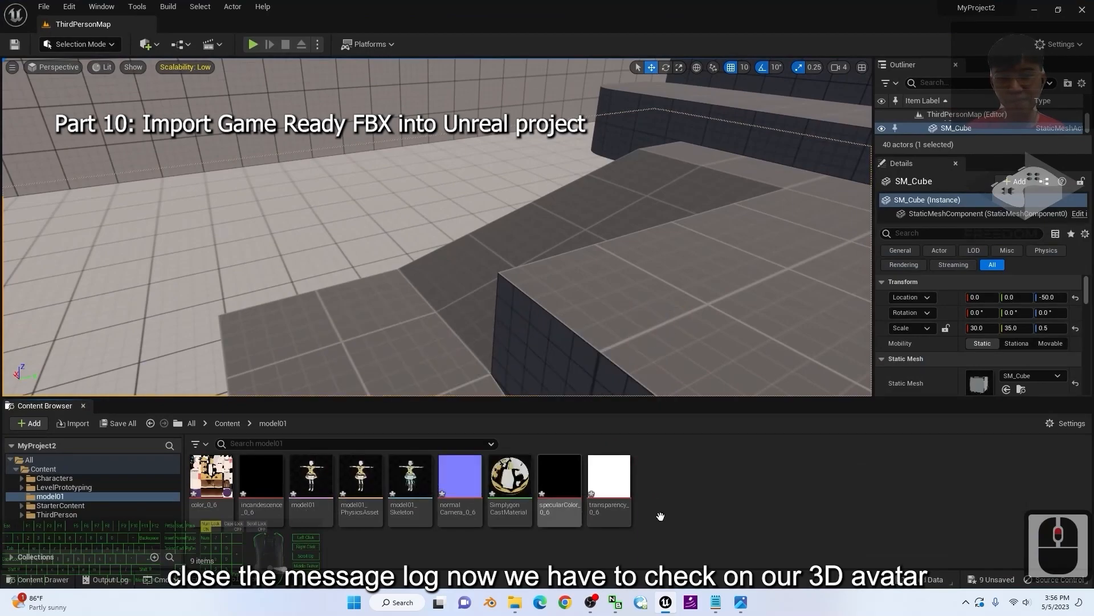
- Open the imported model01 skeletal mesh and examine the avatar's appearance from different angles
double_click(314, 484)
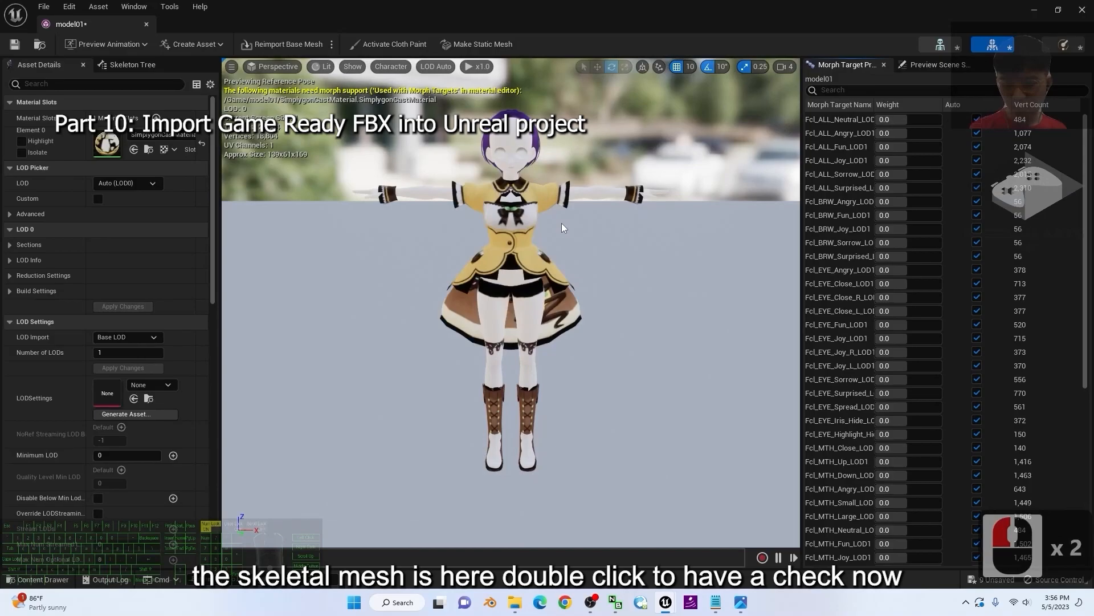
scroll(562, 224, "down", 3)
left_click_drag(623, 291, 549, 198, "alt")
scroll(548, 197, "up", 2)
scroll(529, 149, "down", 1)
left_click_drag(673, 306, 593, 319, "alt")
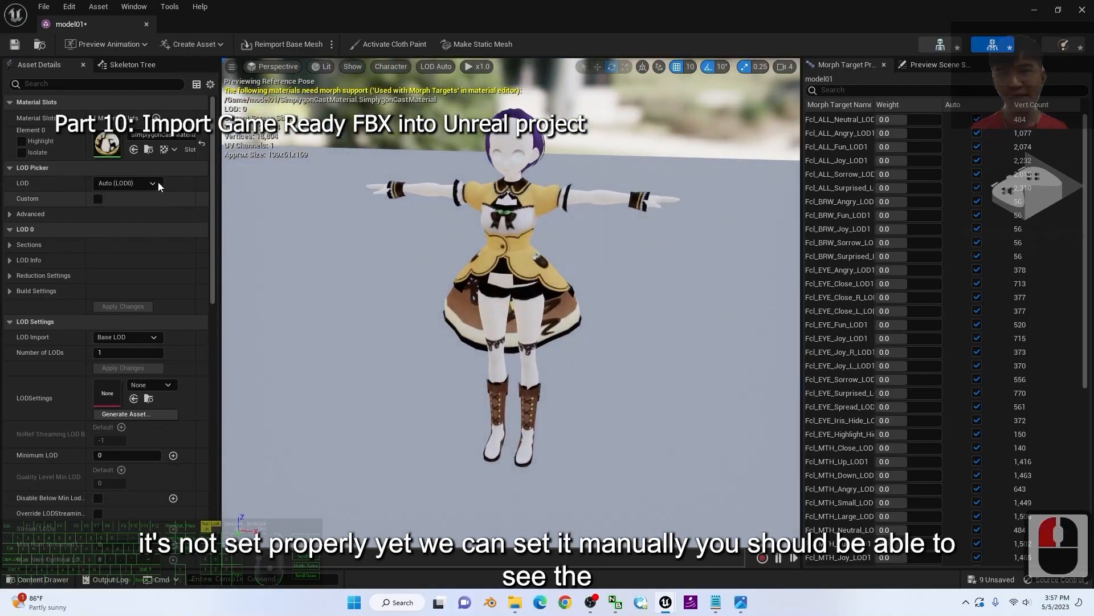
- Open the SimplygonCastMaterial assigned to the mesh's Element 0 material slot for editing
left_click(91, 65)
left_click(121, 163)
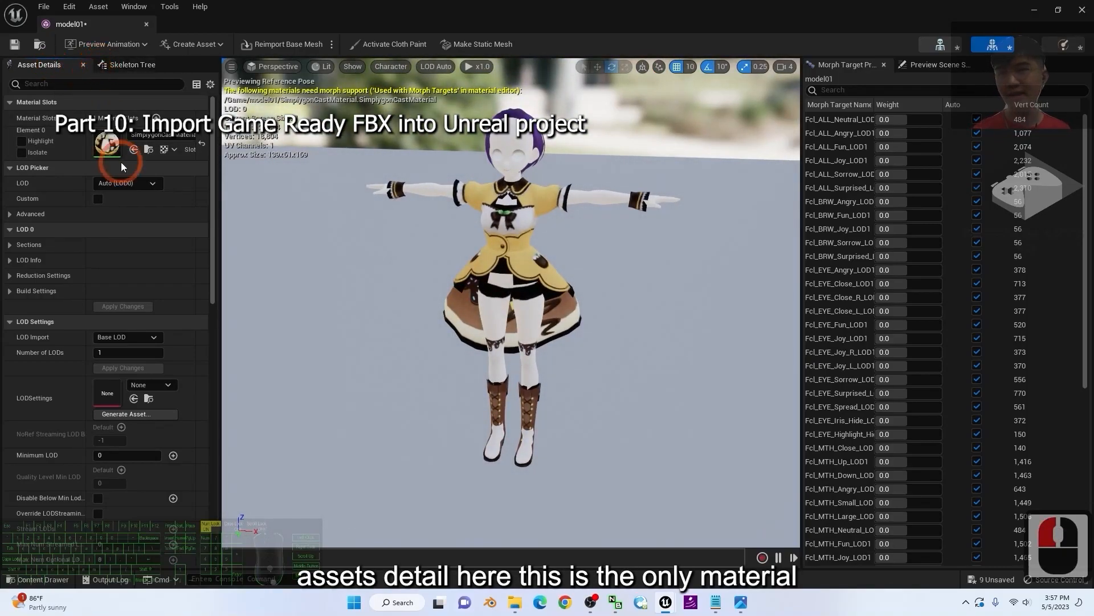
double_click(101, 147)
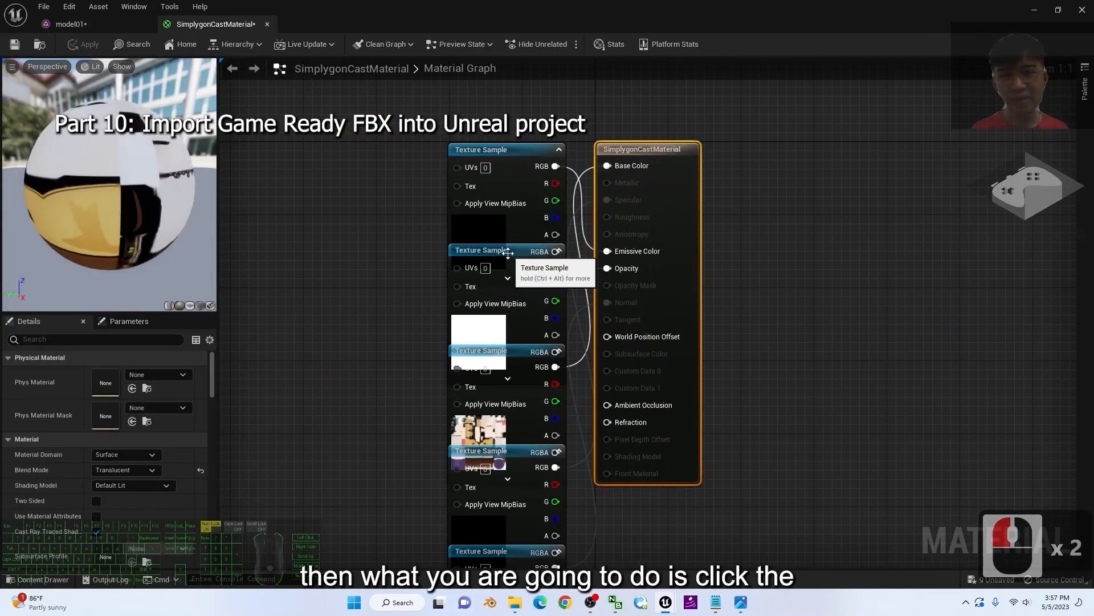
- Set the material's Blend Mode to Masked and enable Two Sided
left_click(282, 405)
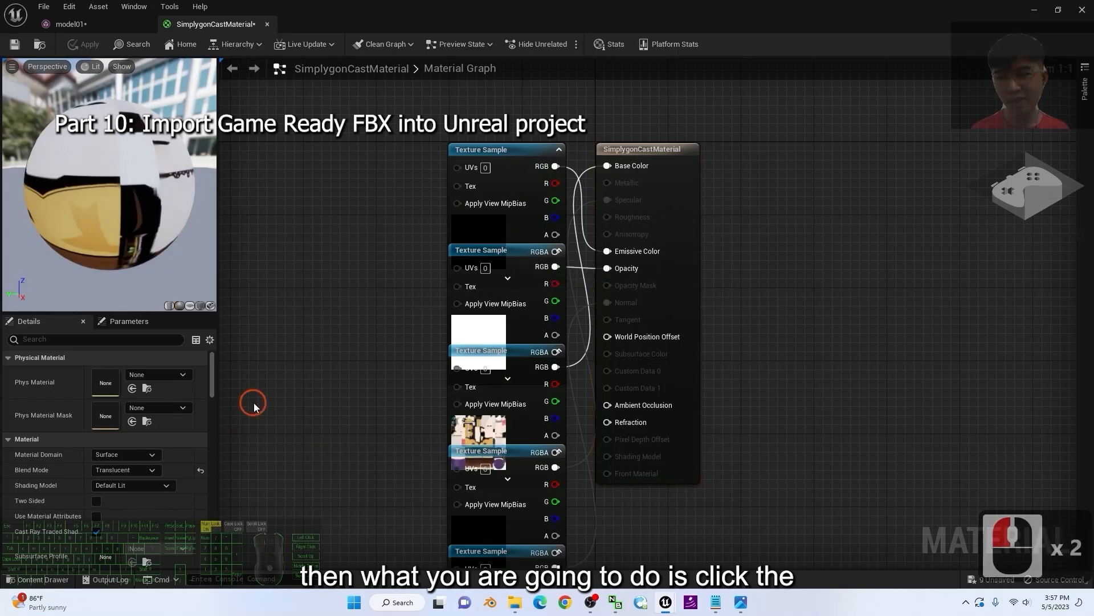
left_click(334, 409)
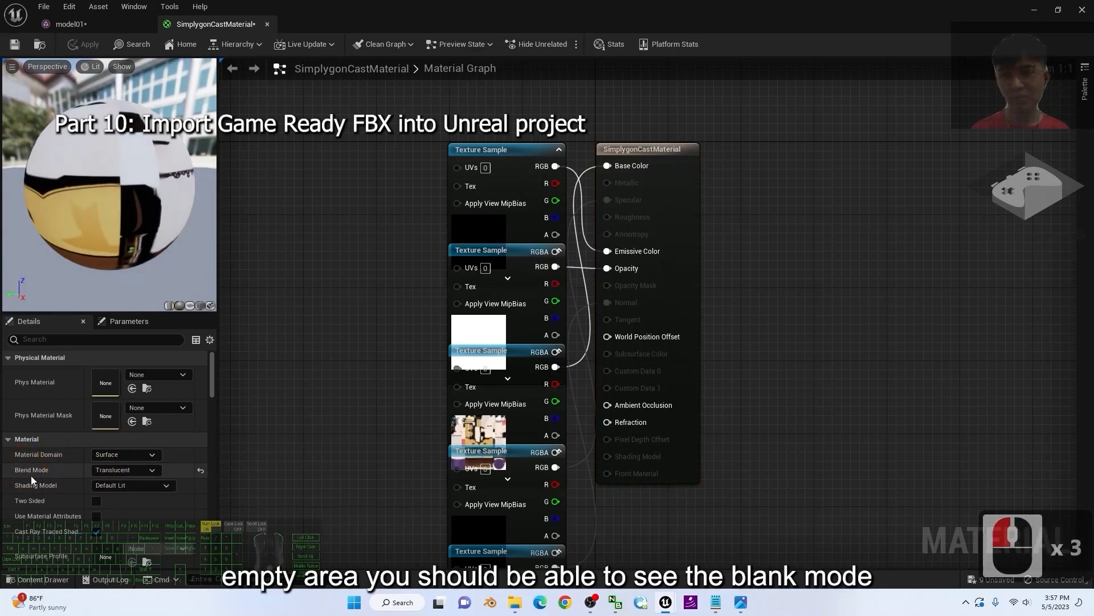
left_click(117, 471)
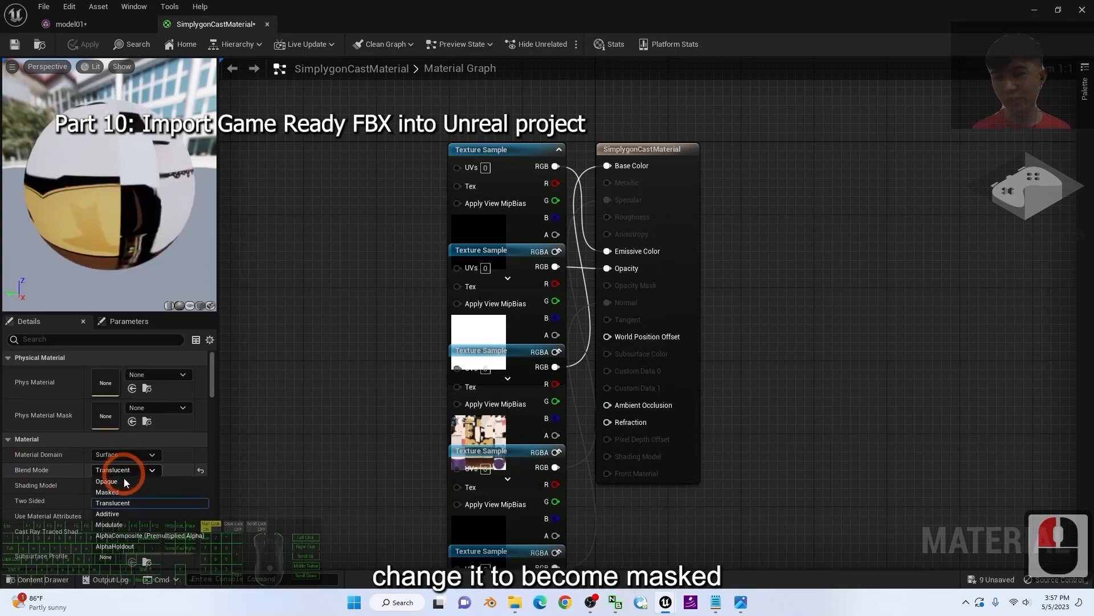
left_click(111, 495)
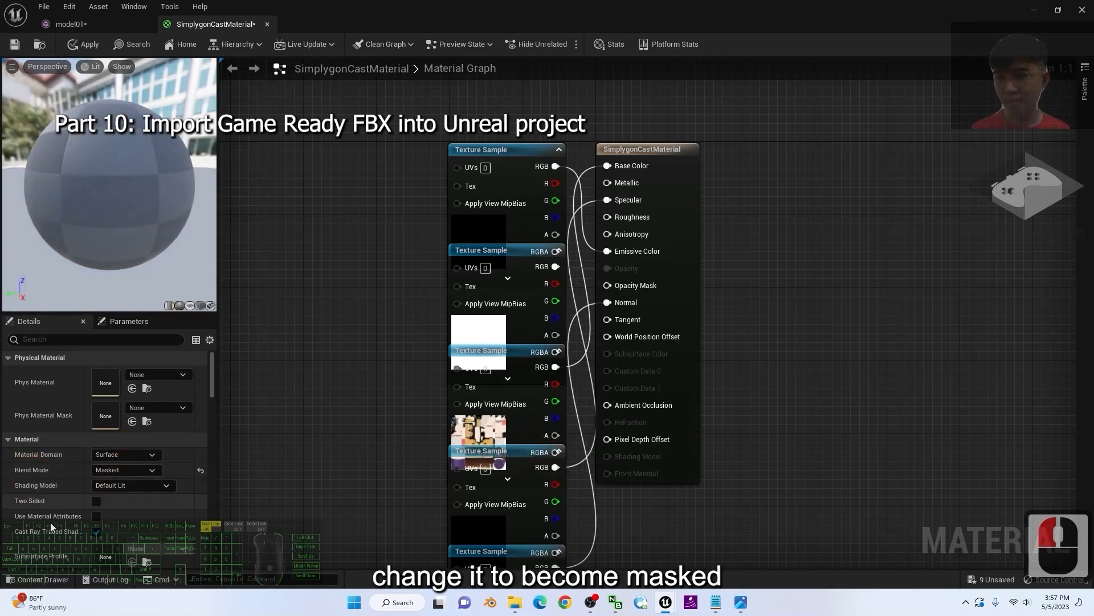
left_click(96, 501)
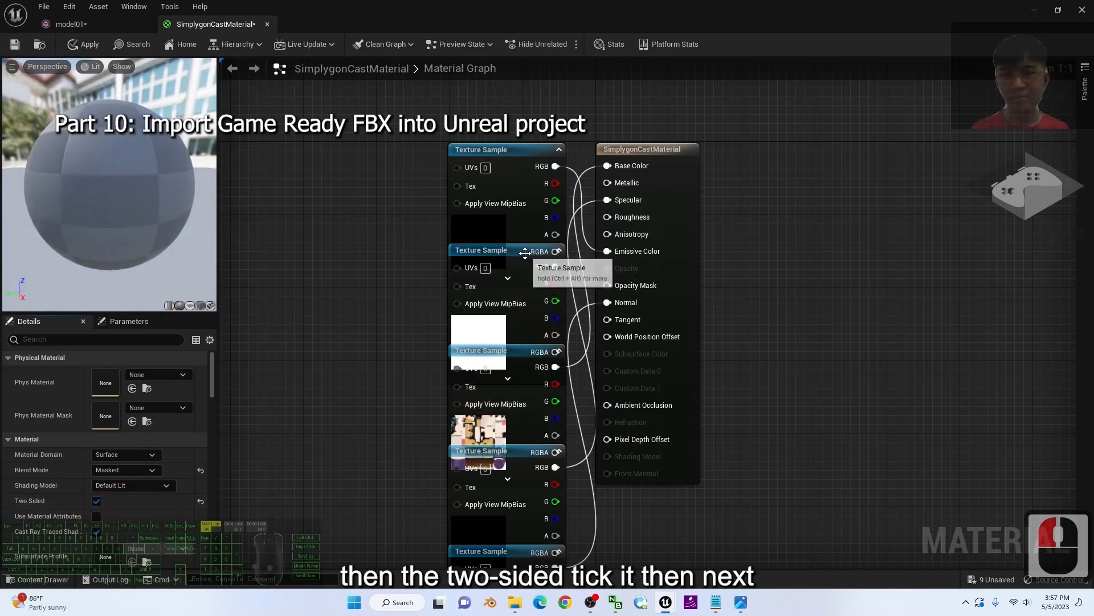
- Spread the overlapping Texture Sample nodes and the material result node apart in the graph so the color_0_6 texture is accessible
left_click_drag(511, 159, 511, 123)
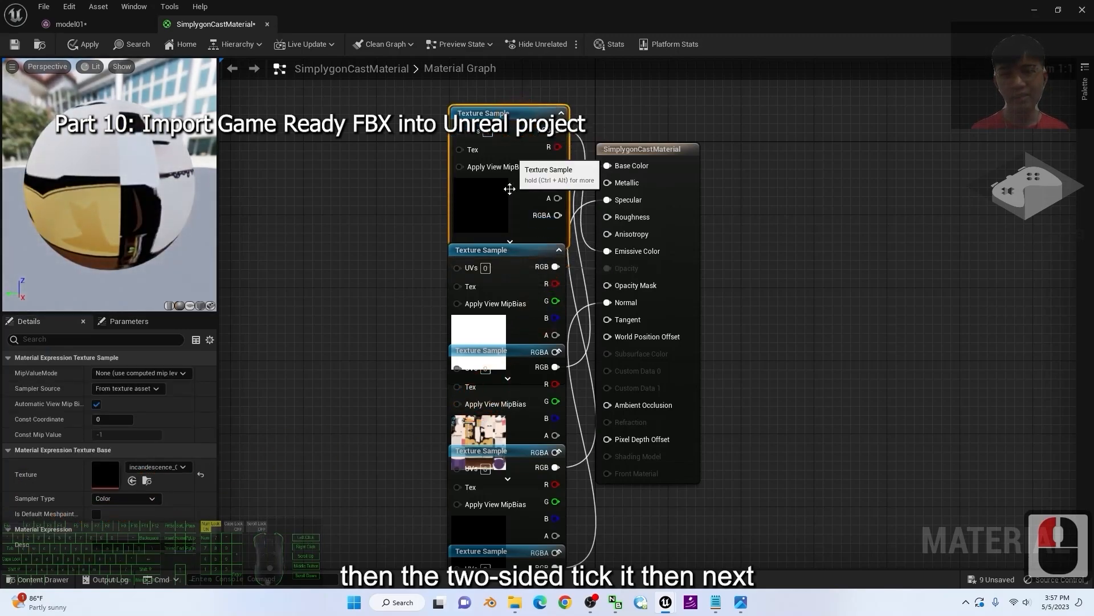
left_click_drag(505, 249, 325, 195)
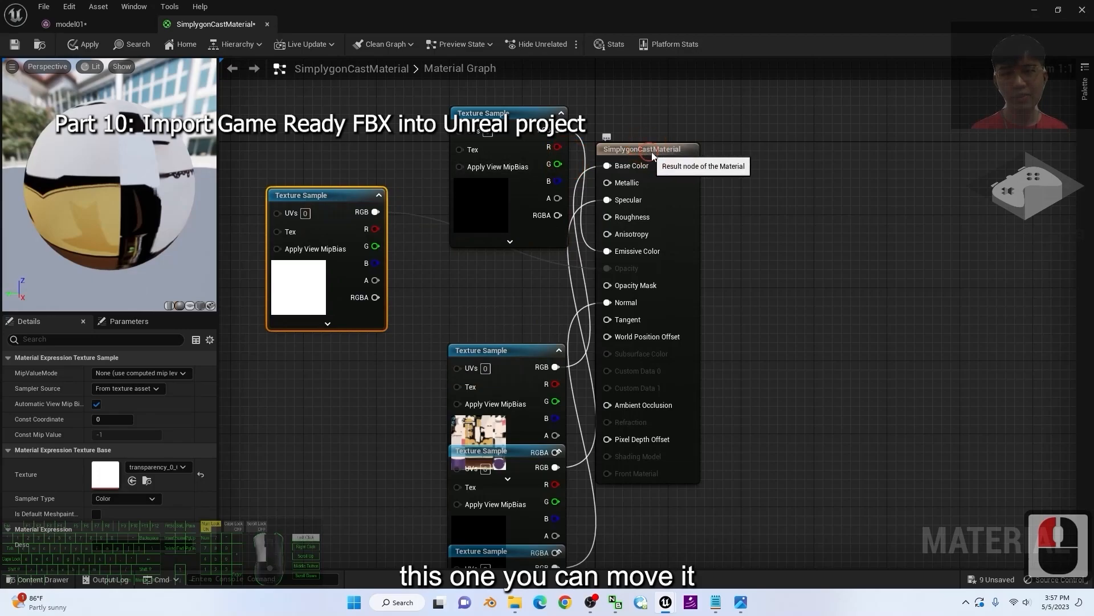
left_click_drag(632, 160, 760, 159)
left_click_drag(519, 349, 493, 285)
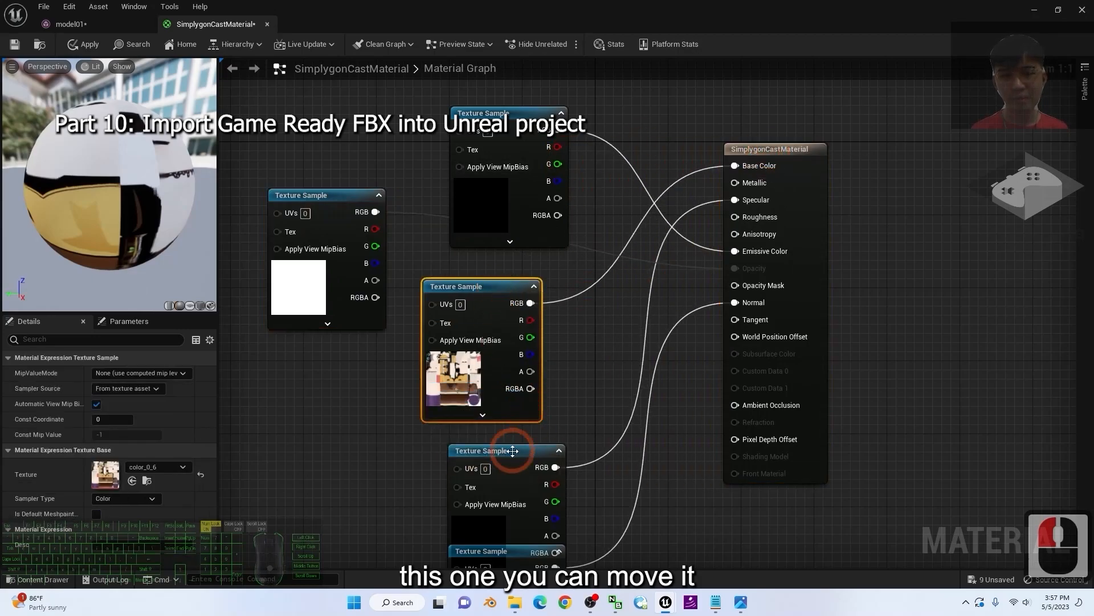
left_click_drag(515, 456, 340, 420)
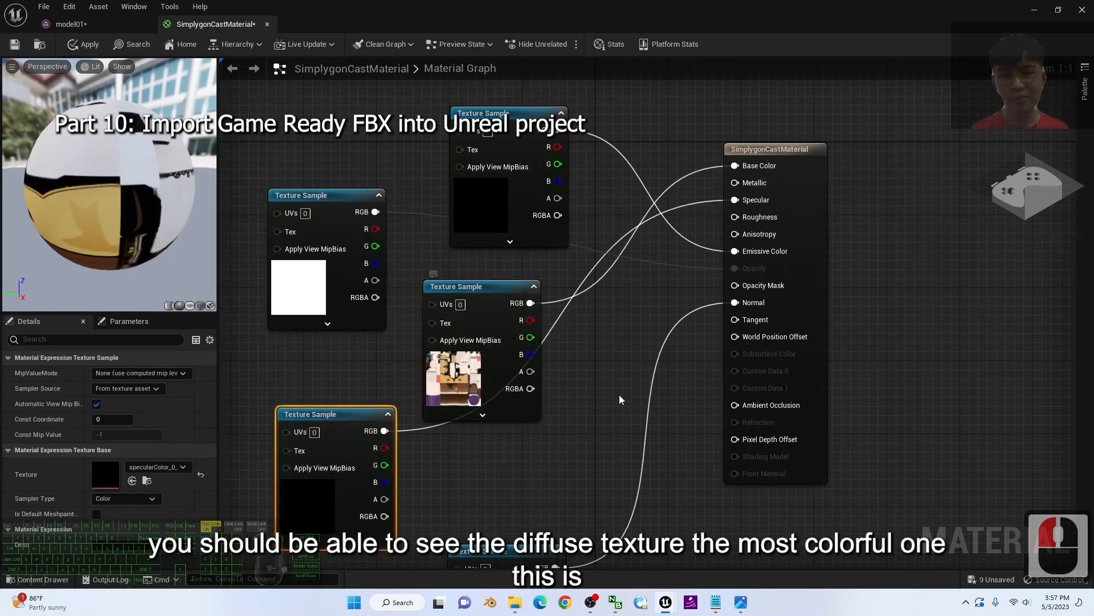
- Connect the alpha output of the color_0_6 Texture Sample to the material's Opacity Mask and save the material
scroll(619, 392, "down", 3)
scroll(521, 399, "up", 4)
scroll(533, 350, "up", 1)
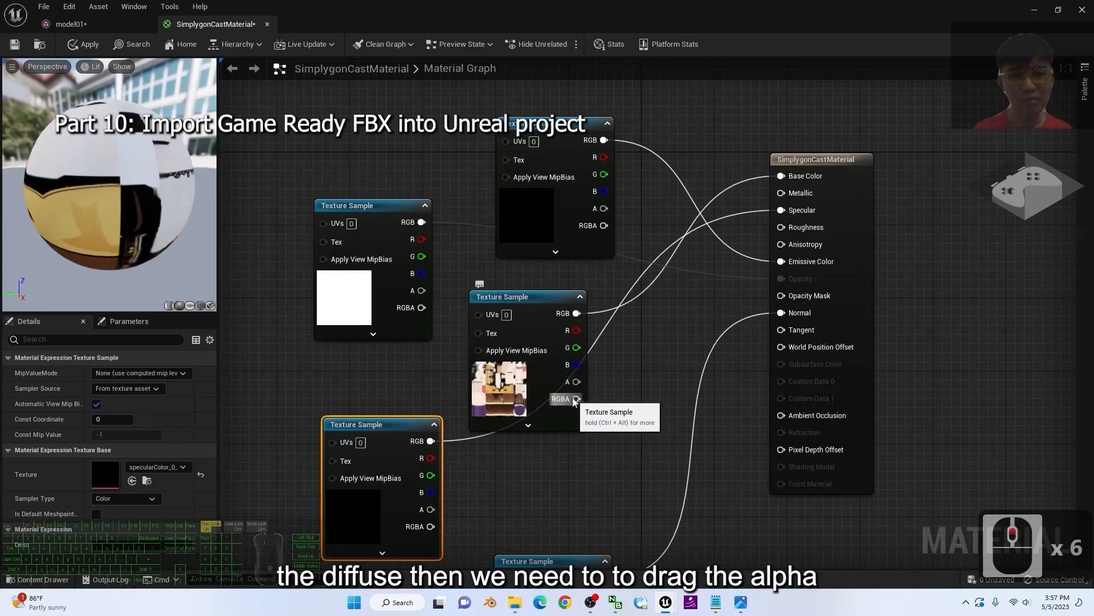
left_click_drag(521, 298, 546, 306)
left_click_drag(604, 390, 781, 295)
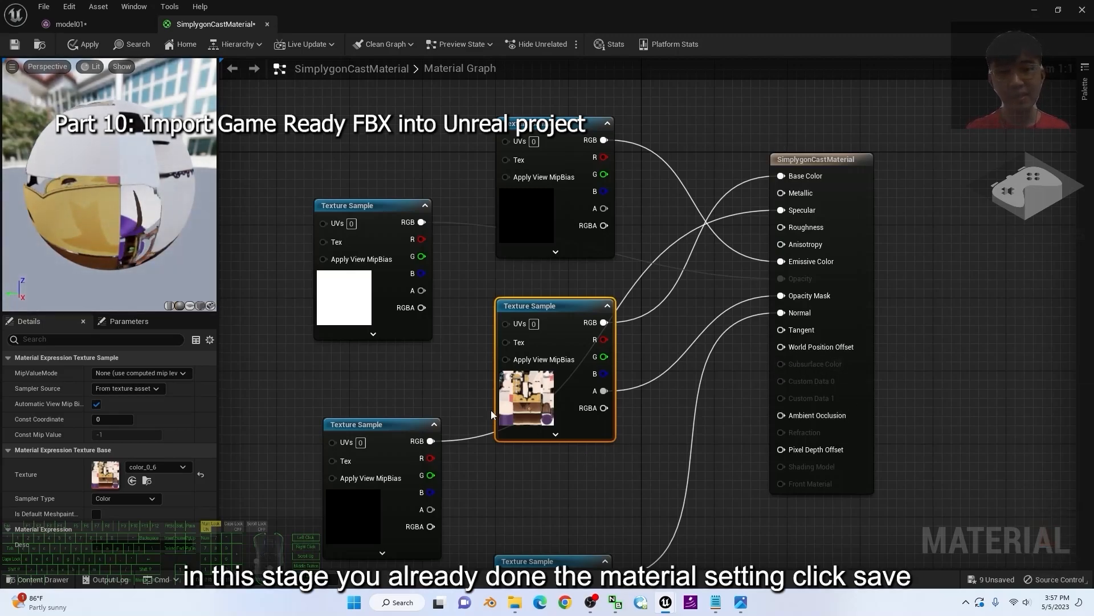
left_click(15, 45)
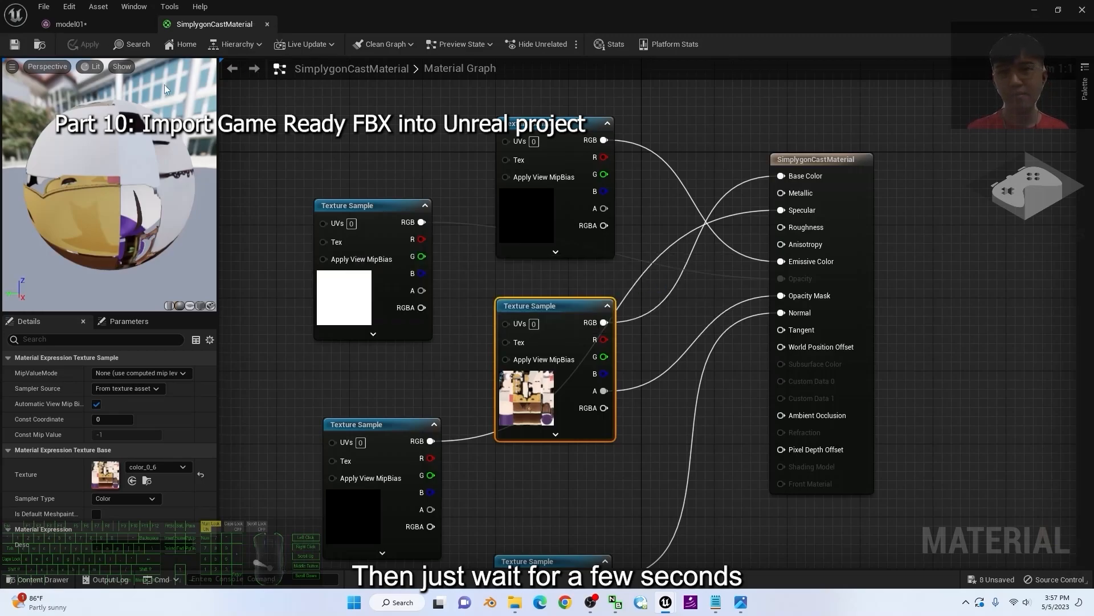
- Return to the model01 skeletal mesh and examine the character's material from several angles, including a close view of the face
left_click(86, 24)
scroll(590, 203, "up", 3)
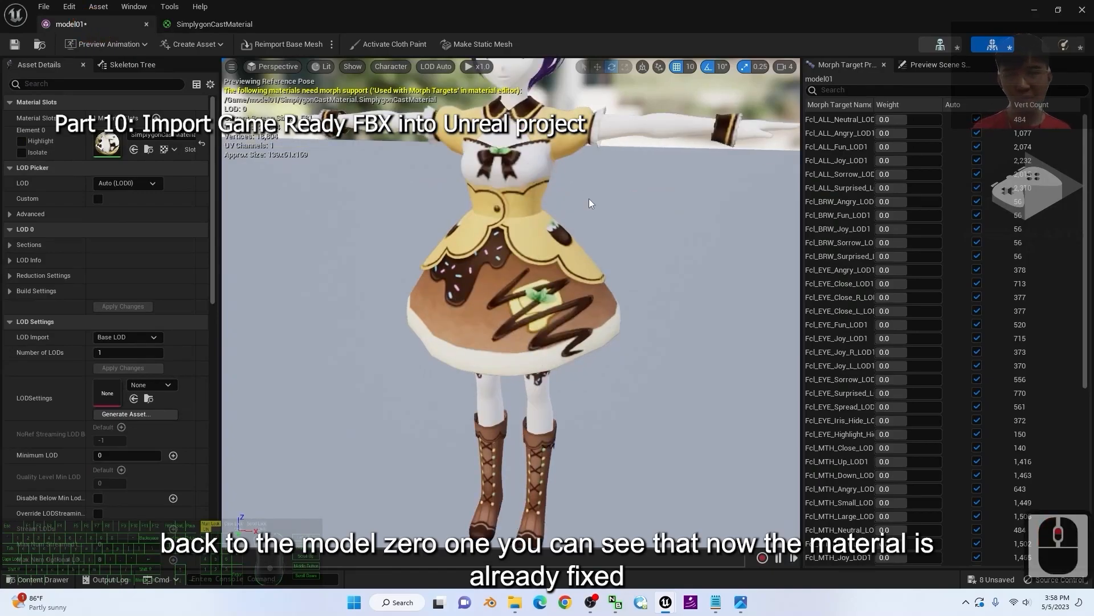
middle_click_drag(618, 281, 622, 231)
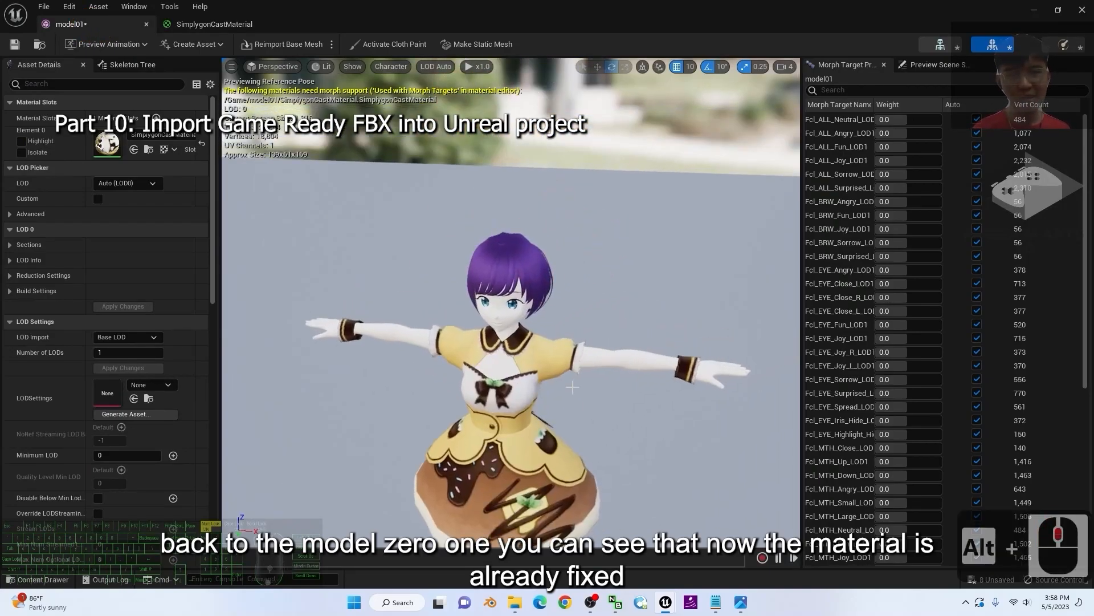
middle_click_drag(574, 388, 572, 363, "alt")
mouse_move(571, 363)
left_mouse_down("alt")
mouse_move(327, 347)
mouse_move(561, 365)
left_mouse_up("alt")
scroll(562, 365, "up", 5)
left_click_drag(383, 385, 572, 336, "alt")
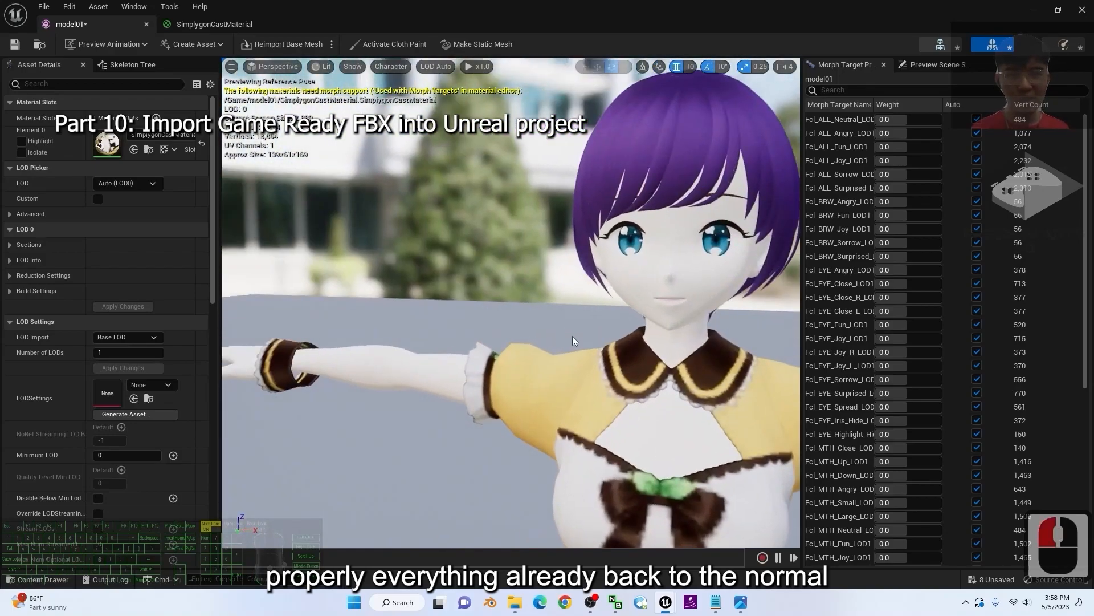
scroll(572, 336, "down", 5)
scroll(581, 344, "up", 5)
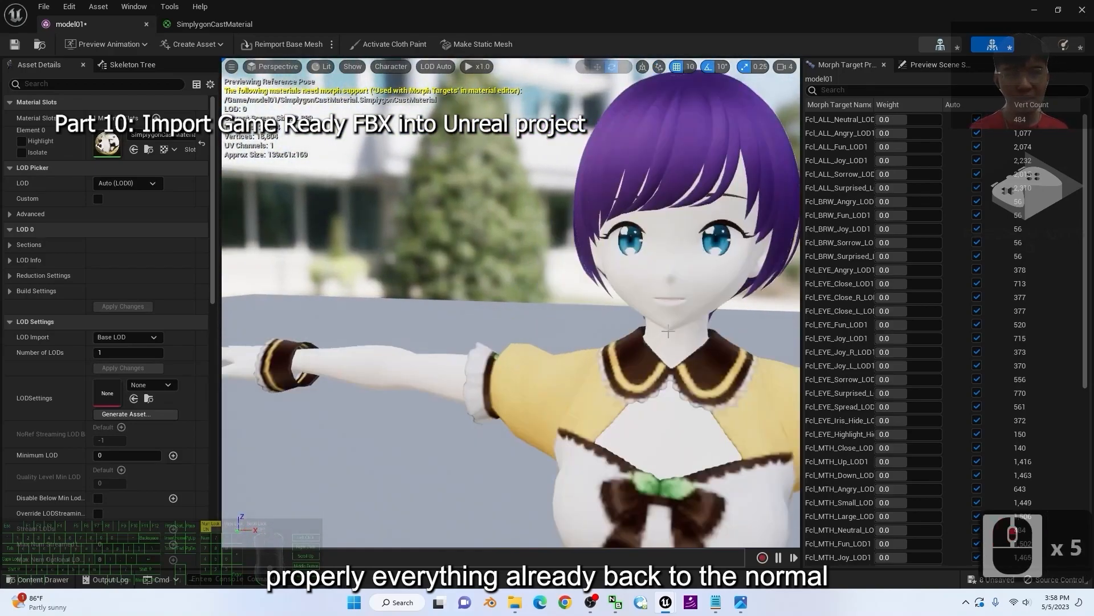
middle_click_drag(661, 333, 663, 356, "alt")
left_click_drag(663, 356, 661, 353, "alt")
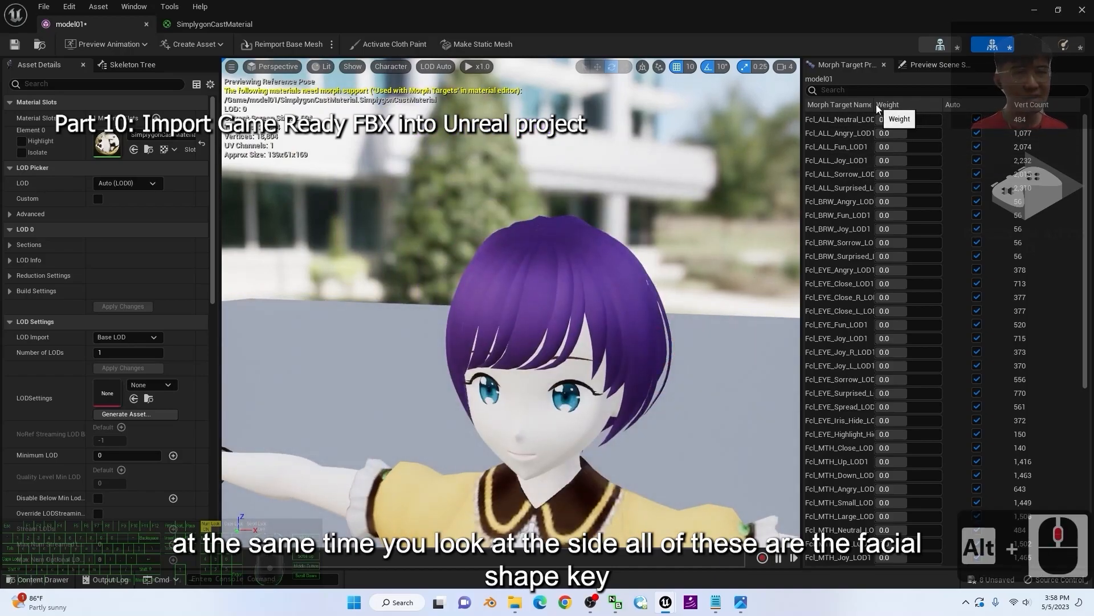
- Widen the Morph Target Name column, preview the Fcl_ALL Angry and Fun facial morphs, and reset their weights
mouse_move(875, 108)
left_mouse_down()
mouse_move(900, 110)
mouse_move(891, 111)
left_mouse_up()
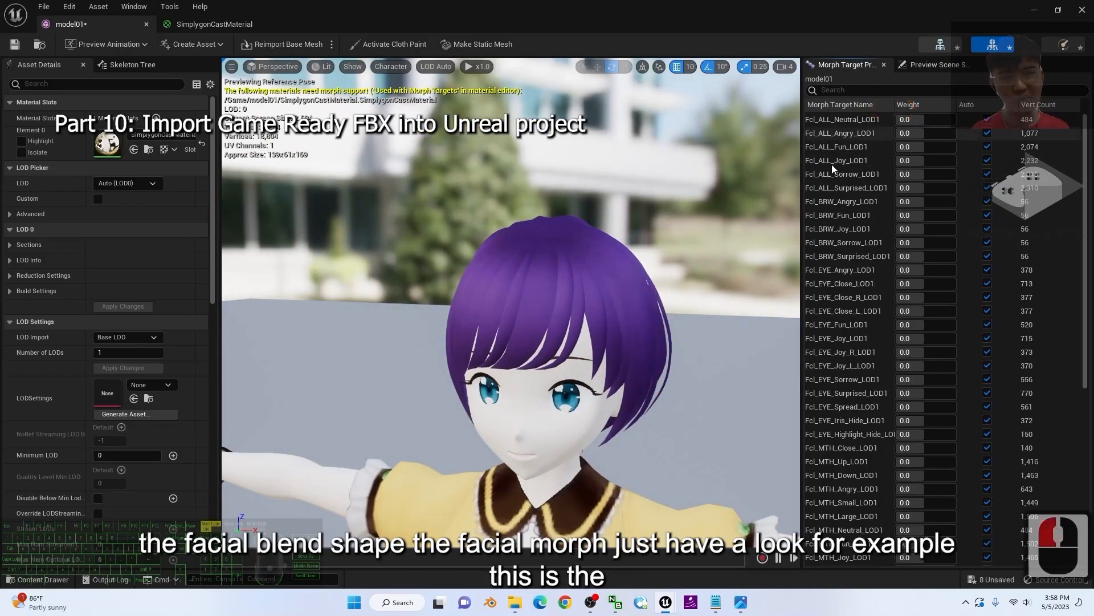
middle_click_drag(693, 426, 695, 439, "alt")
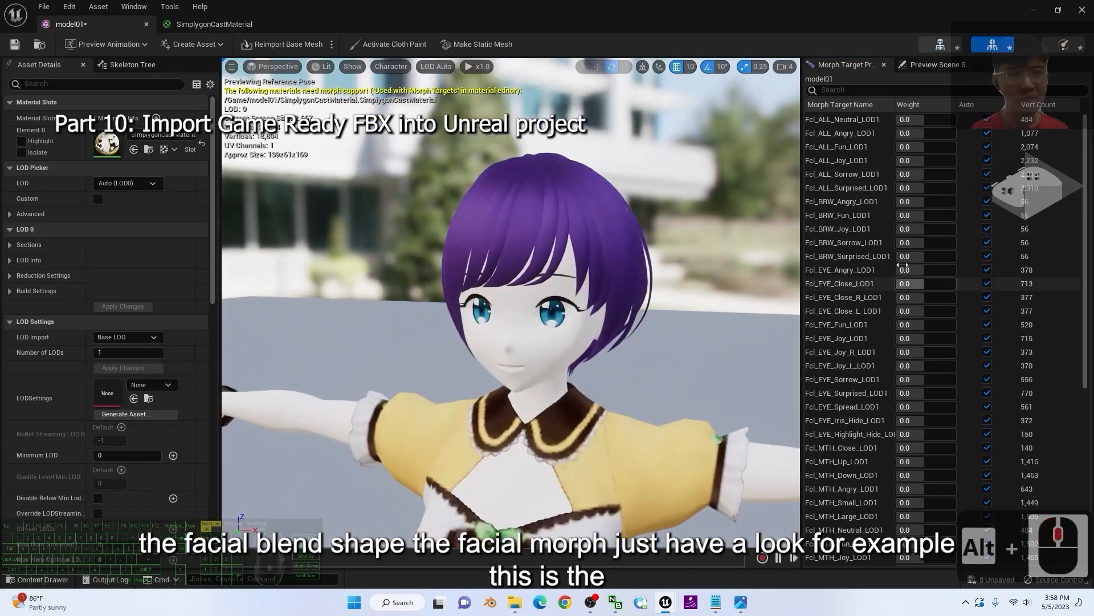
left_click_drag(946, 132, 920, 147)
left_click(988, 133)
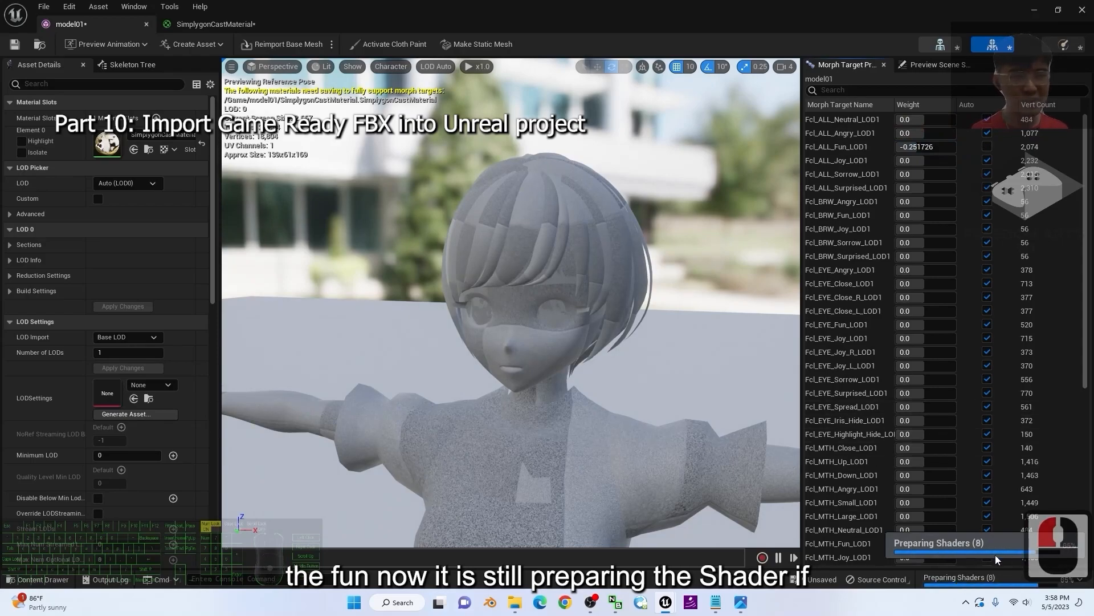
left_click(987, 147)
- Preview the Fcl_ALL Joy and Sorrow morphs and the Surprised morph at weight 1.0, resetting each weight to 0.0
left_click_drag(909, 161, 960, 136)
left_click(987, 160)
left_click(985, 147)
left_click(987, 134)
left_click_drag(912, 175, 986, 174)
left_click(987, 174)
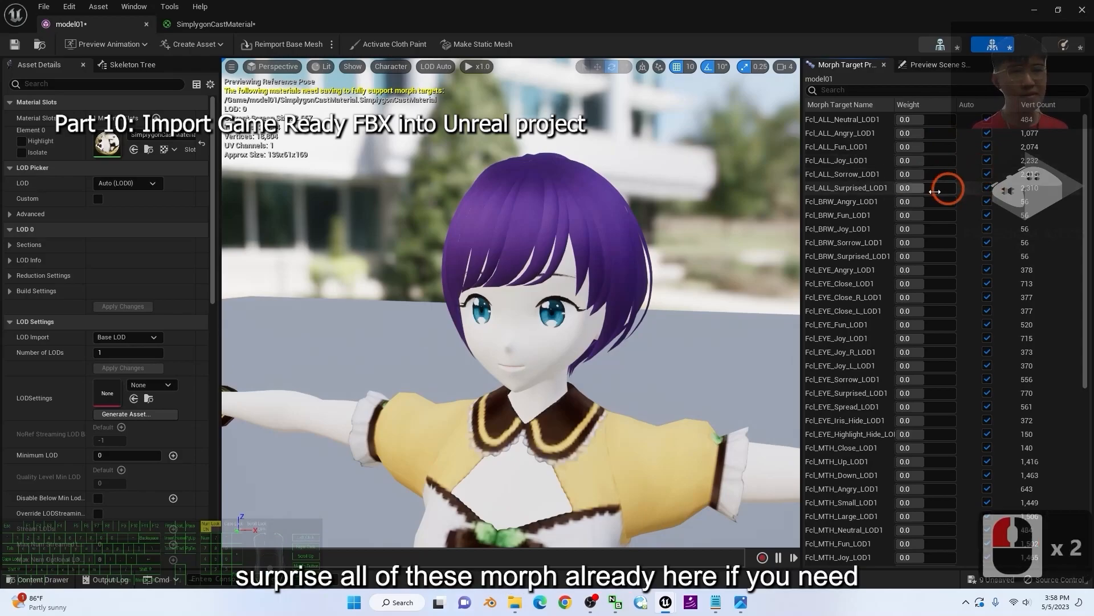
left_click_drag(924, 190, 967, 190)
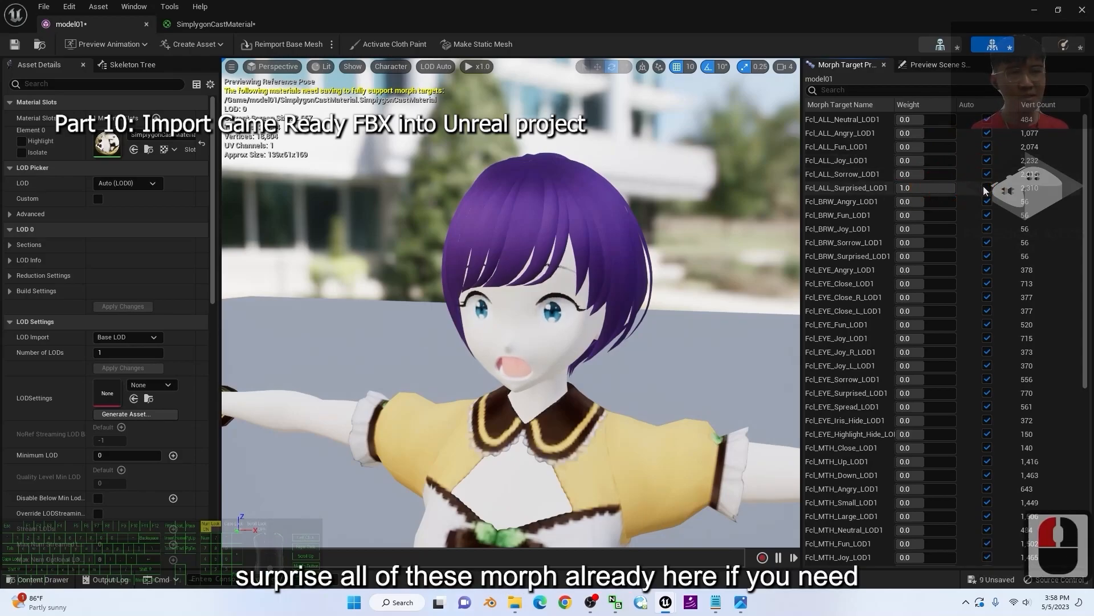
left_click(986, 189)
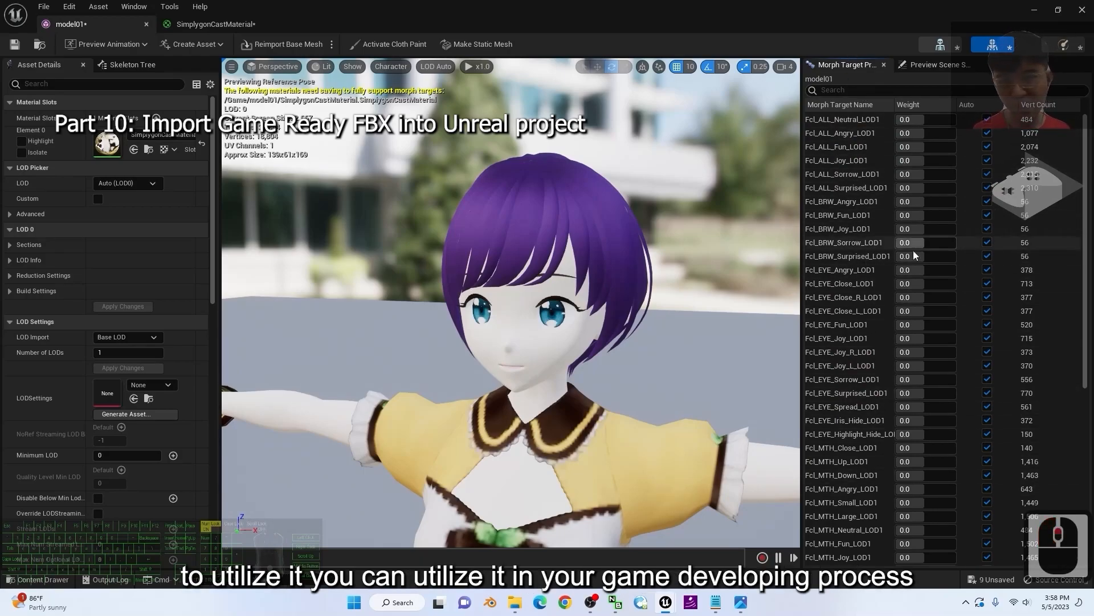
scroll(639, 337, "down", 4)
scroll(641, 333, "up", 3)
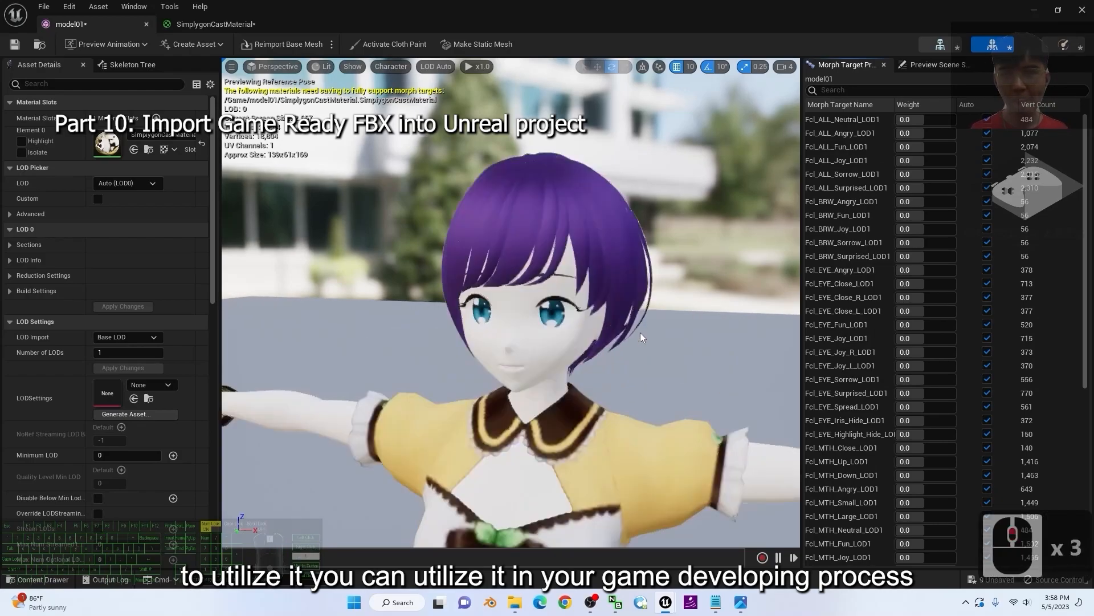
scroll(639, 326, "down", 3)
scroll(656, 323, "up", 3)
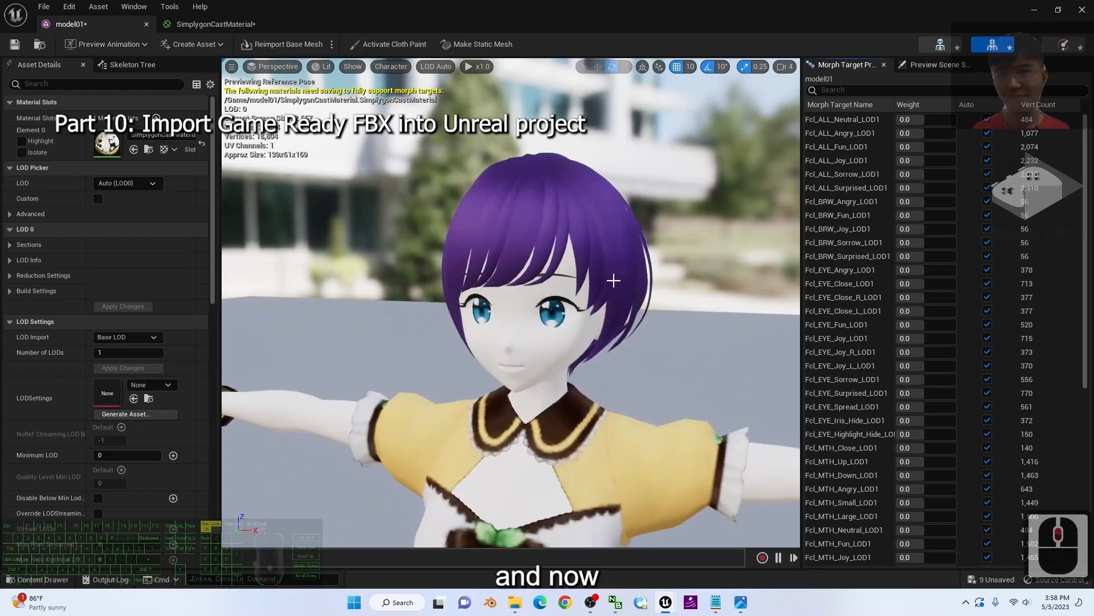
- Save all modified assets and close the asset editor window
left_click(44, 7)
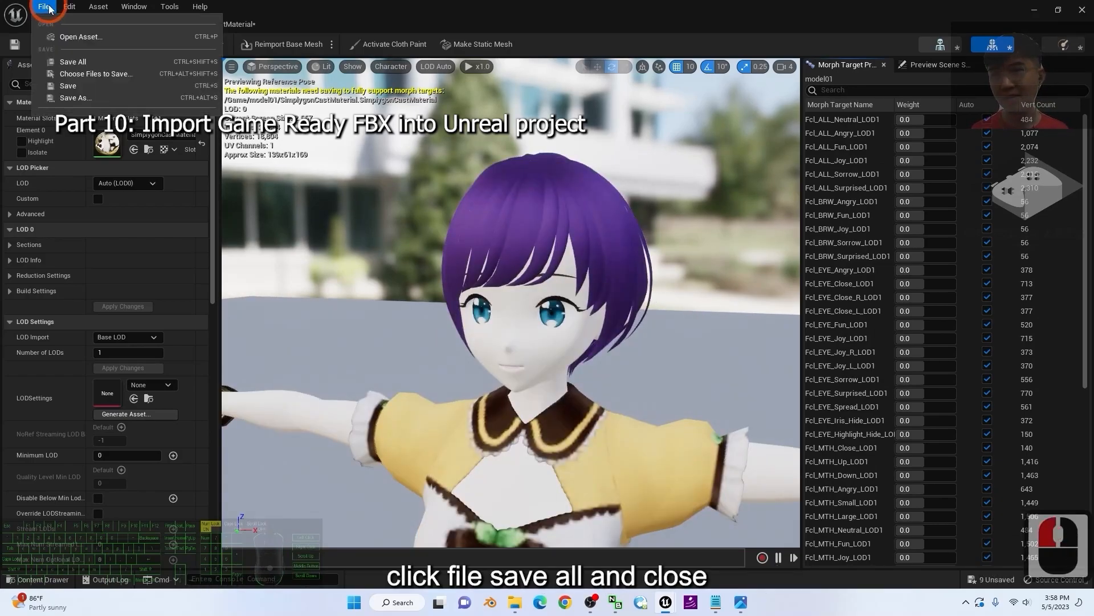
left_click(94, 63)
left_click(704, 380)
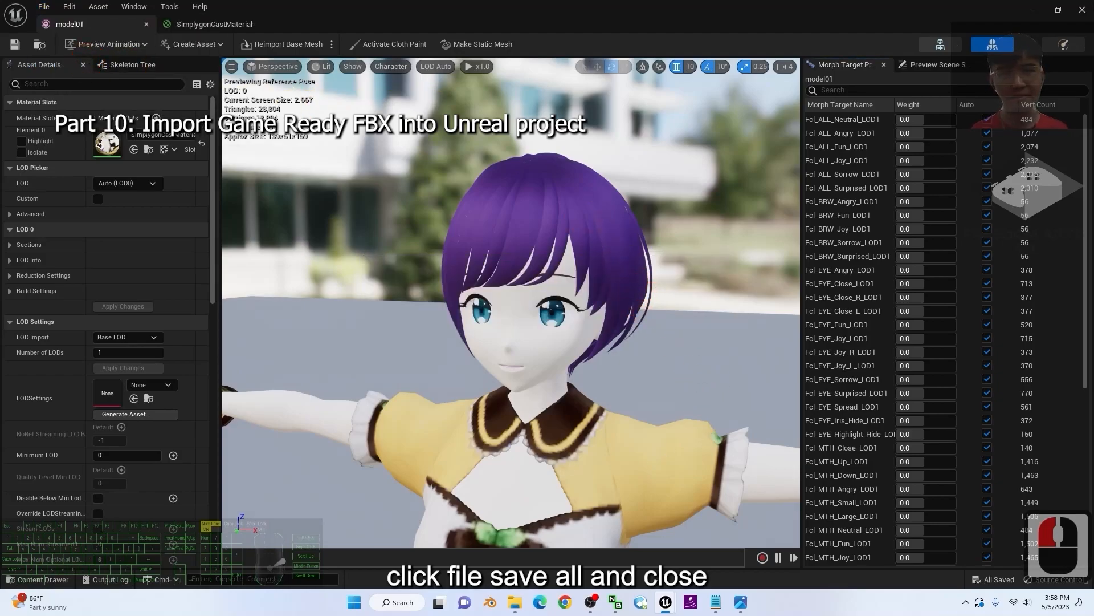
left_click(1083, 9)
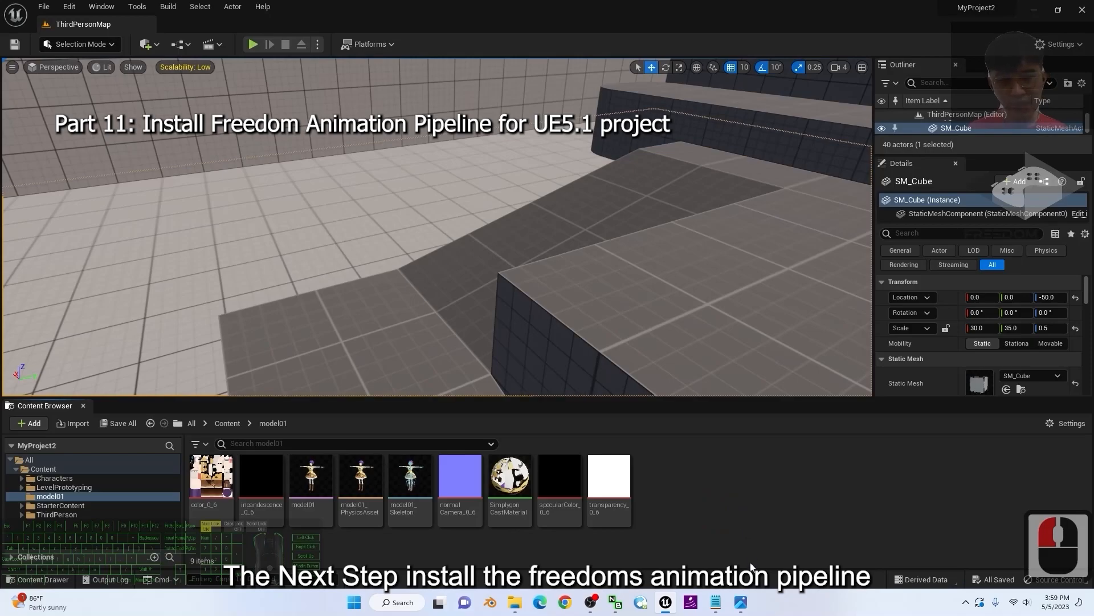
- Check notes.txt for the instruction on installing the Freedom Animation Pipeline and its download link, and return to the Unreal project
left_click(717, 605)
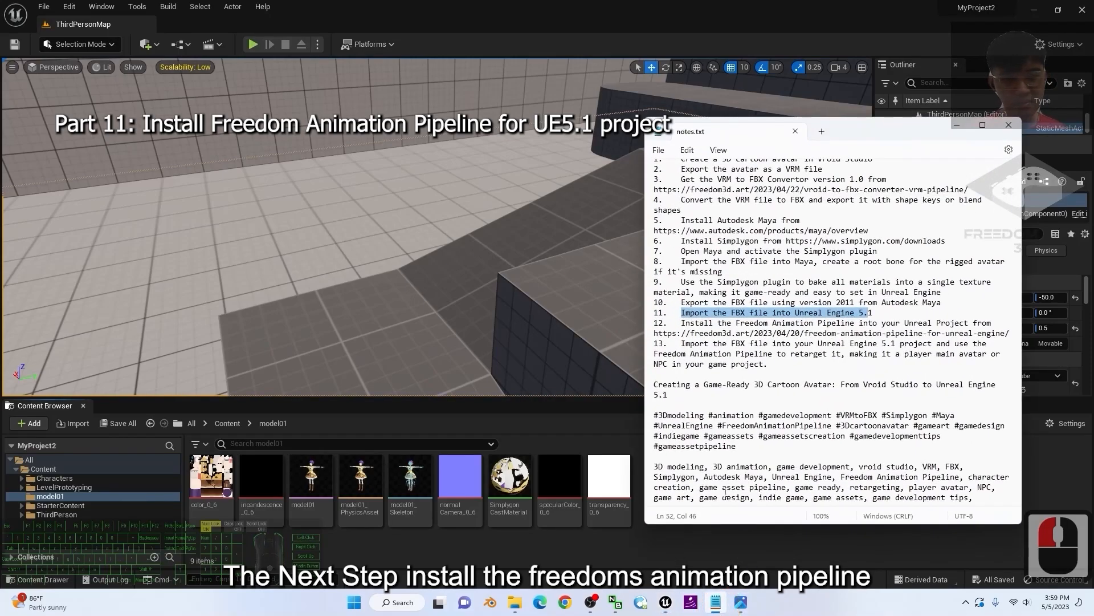
left_click_drag(736, 324, 906, 323)
left_click_drag(975, 321, 682, 337)
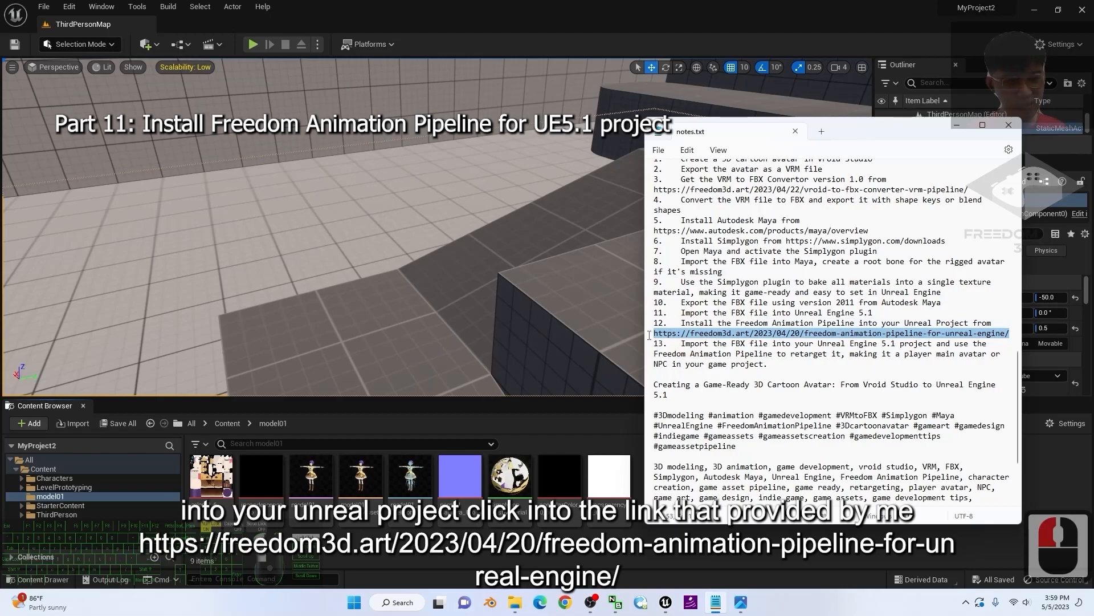
left_click(787, 324)
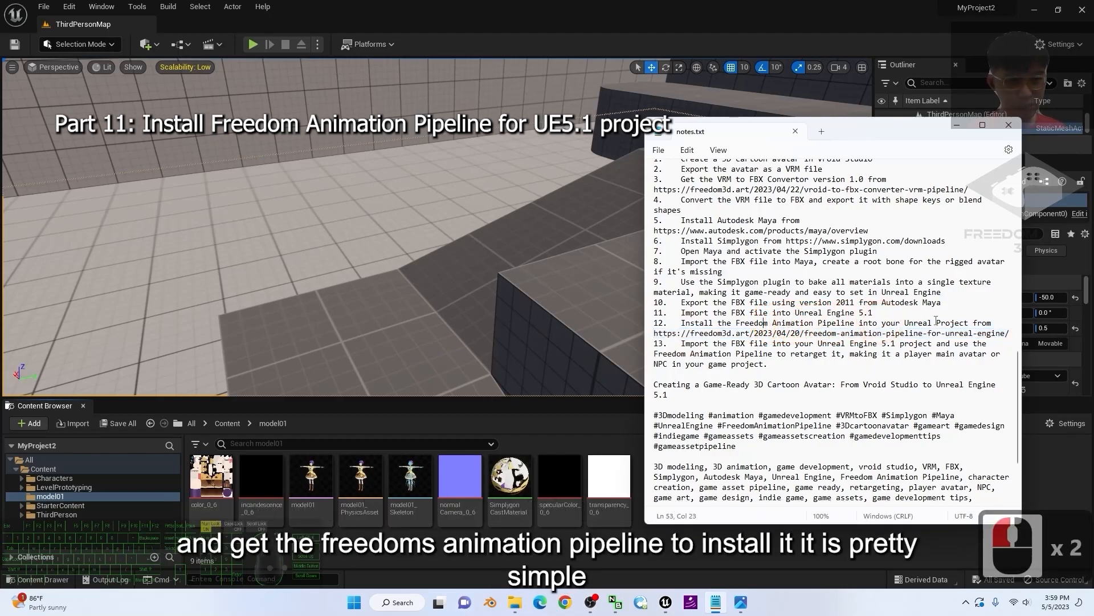
left_click(634, 556)
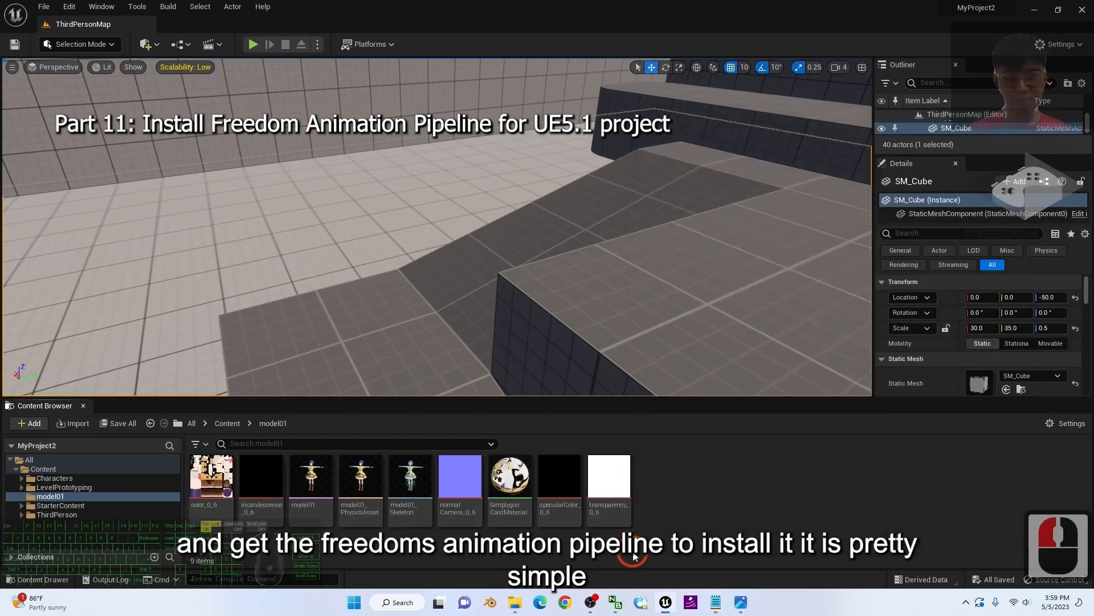
- Shrink the Unreal window, switch to the 3D Toolkit folder in File Explorer, and open Freedom Animation Pipeline V8.5 > Content
left_click_drag(468, 8, 639, 32)
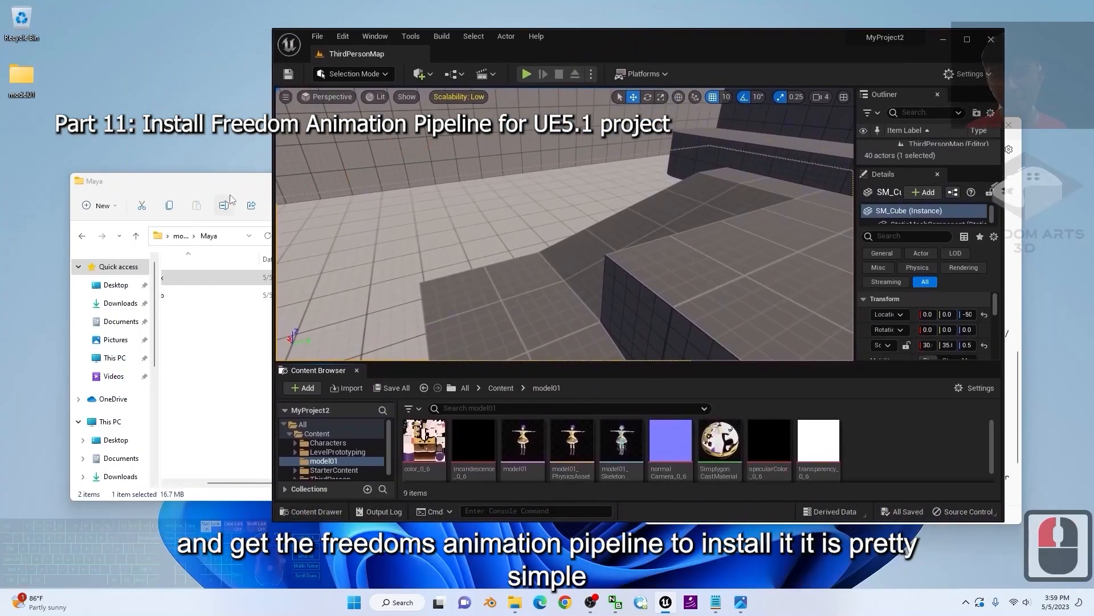
left_click(515, 604)
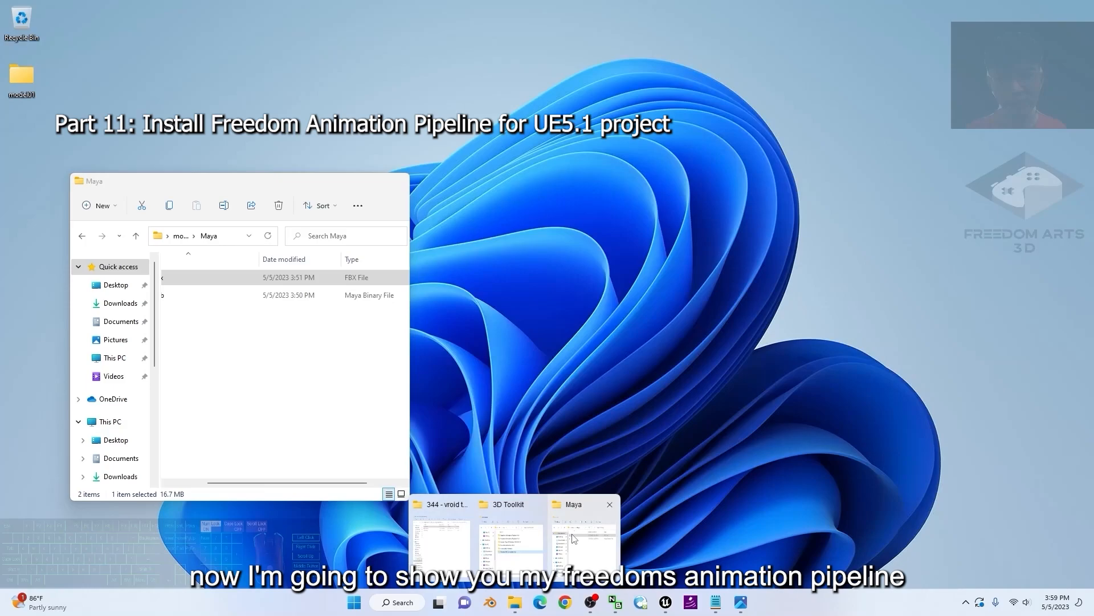
left_click(517, 535)
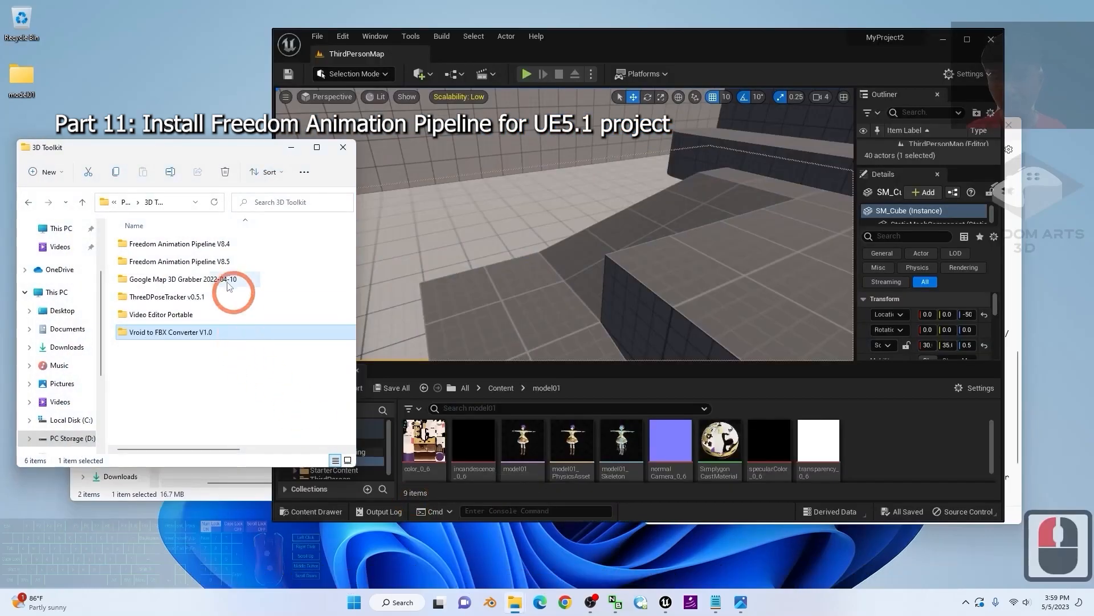
left_click(178, 261)
left_click(194, 244)
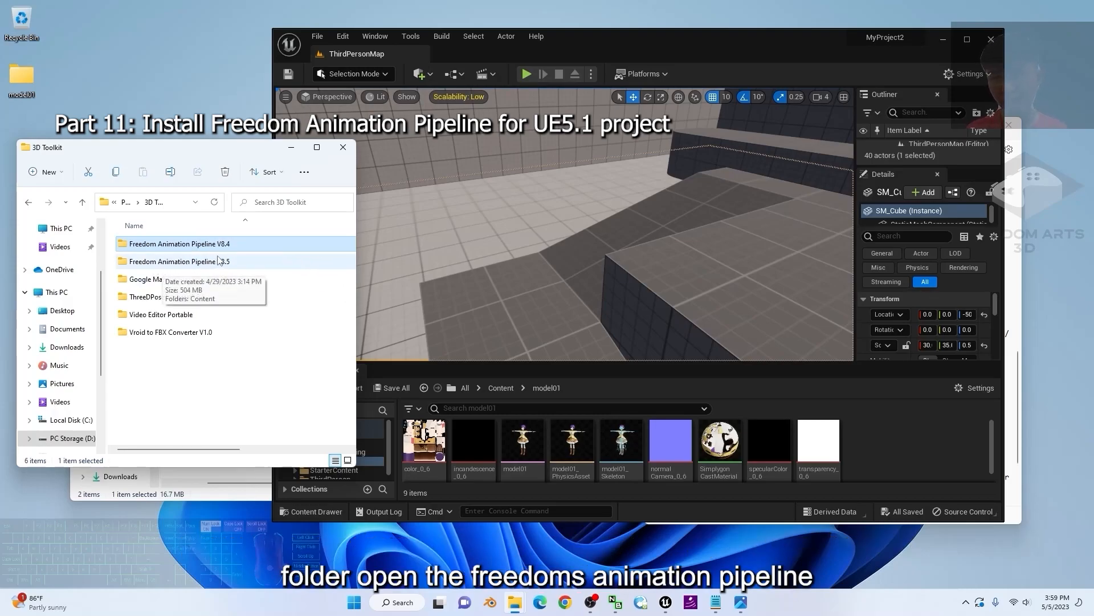
double_click(234, 263)
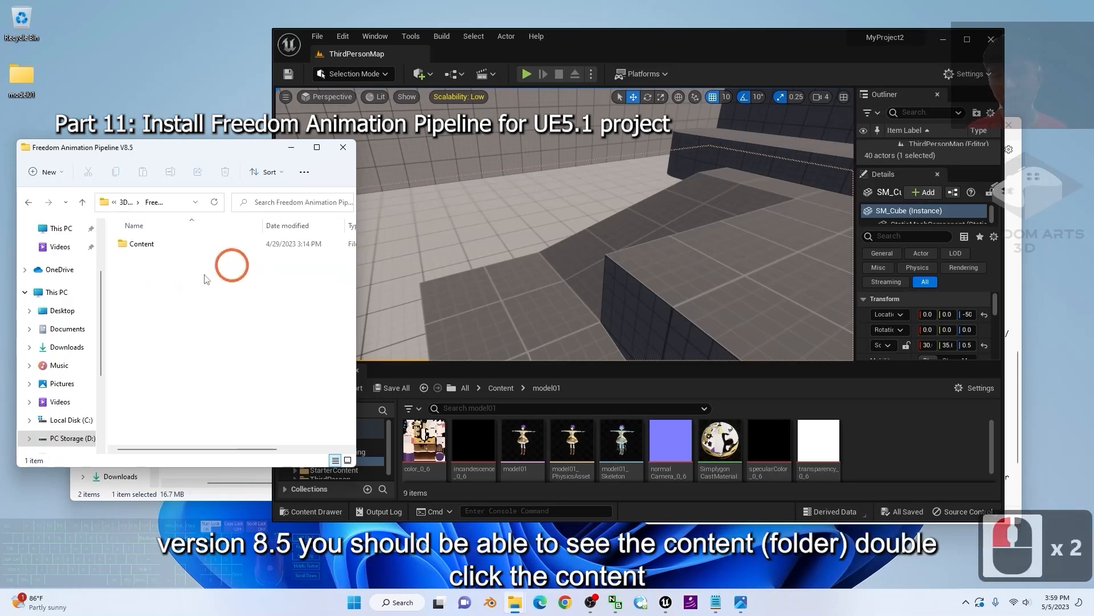
double_click(152, 249)
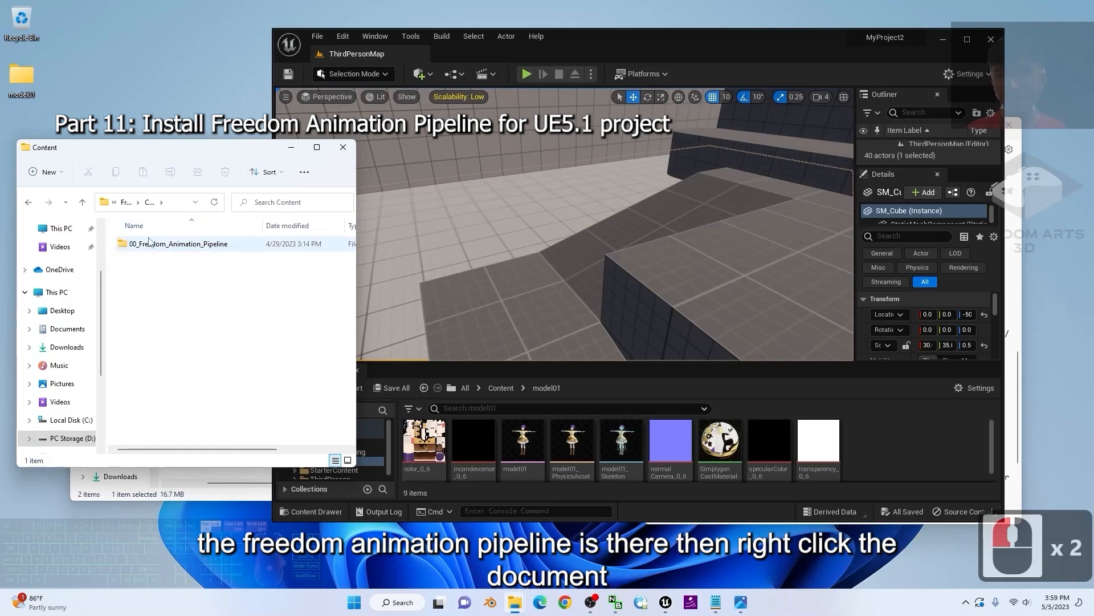
- Open Documents in a second File Explorer window beside the first and go to its Unreal Projects folder
right_click(63, 332)
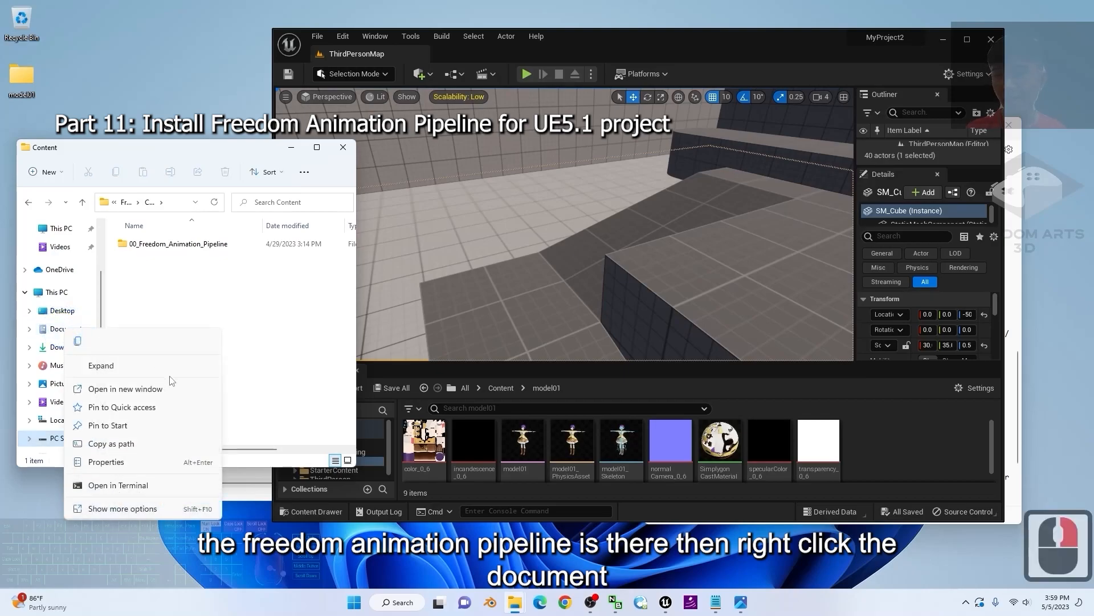
left_click(142, 388)
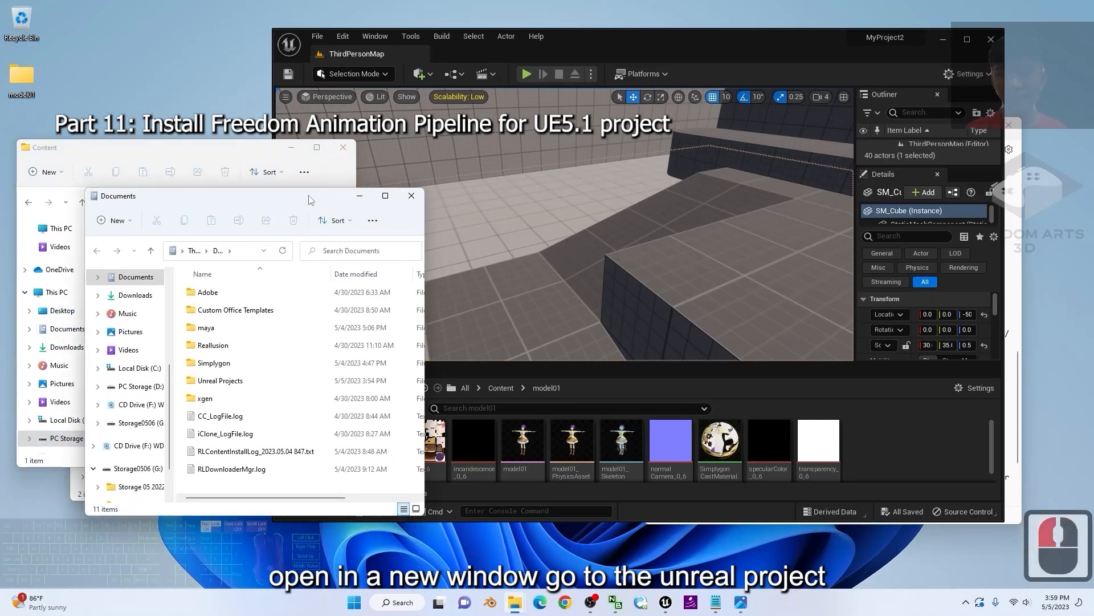
left_click_drag(309, 199, 755, 135)
double_click(667, 315)
left_click(901, 20)
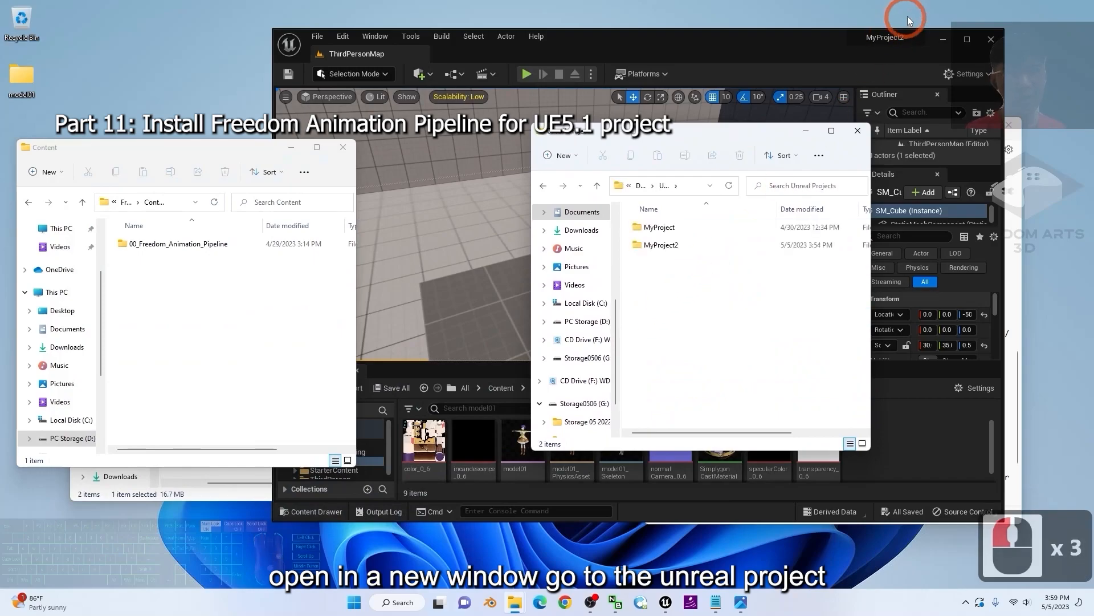
- Open the Content folder of MyProject2, matching the project name shown in the Unreal window
left_click(667, 249)
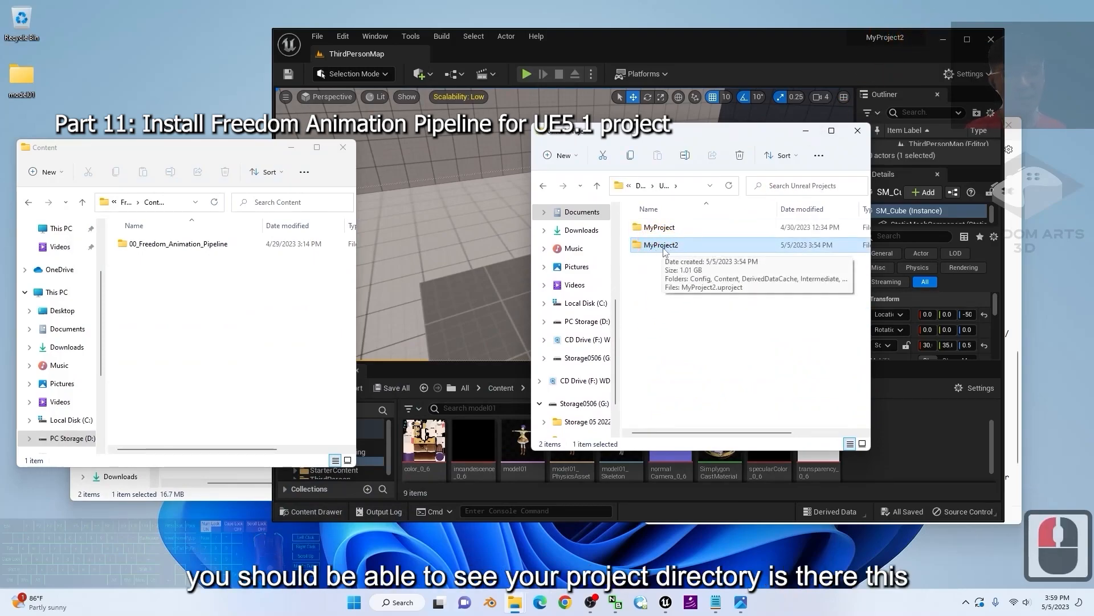
mouse_move(892, 40)
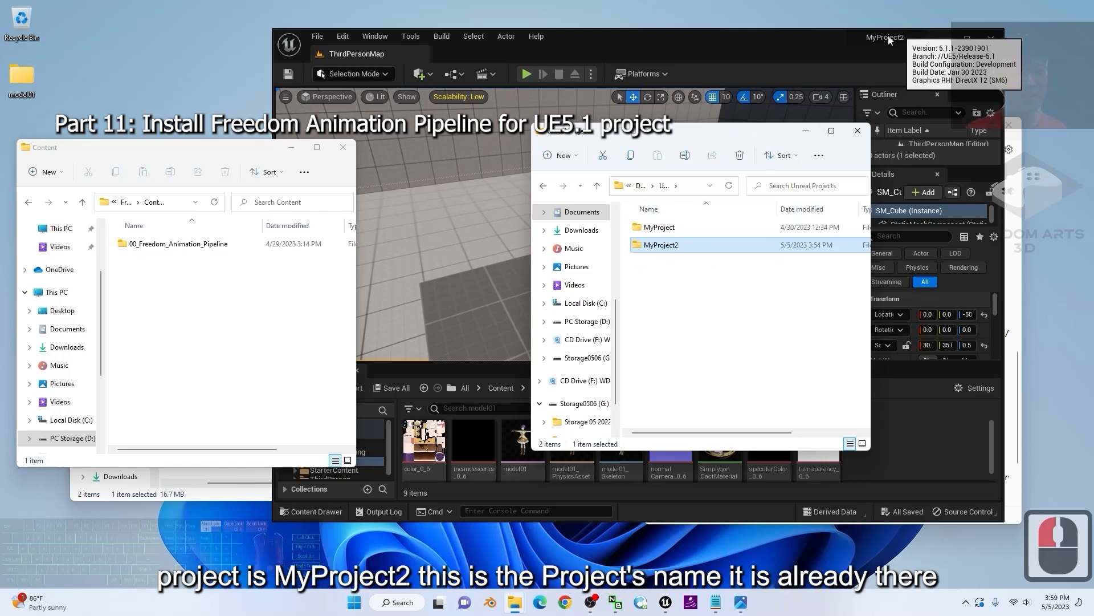
double_click(663, 246)
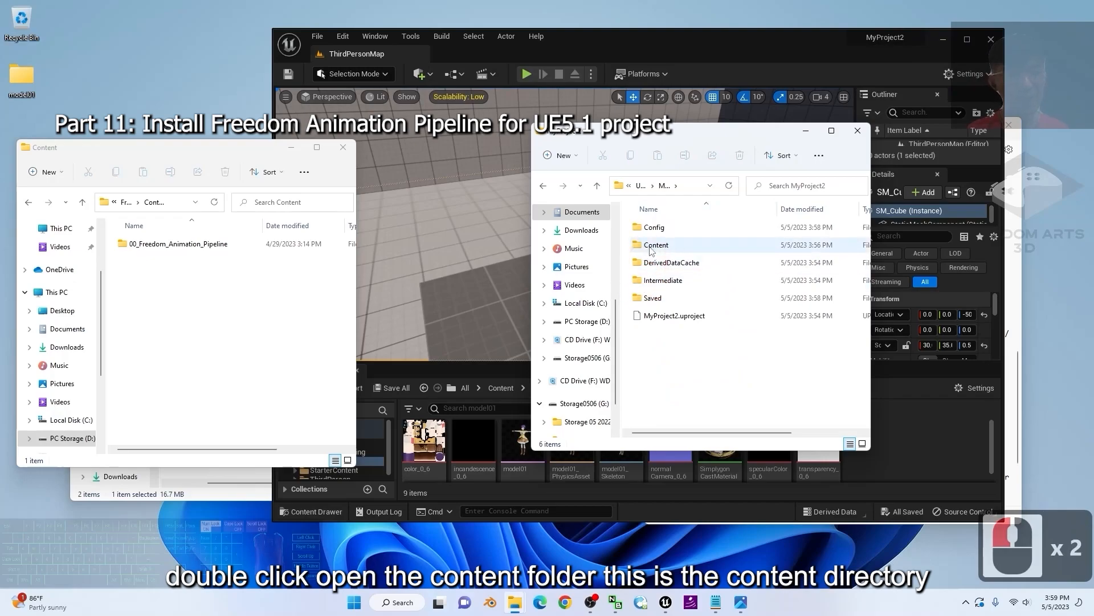
double_click(655, 245)
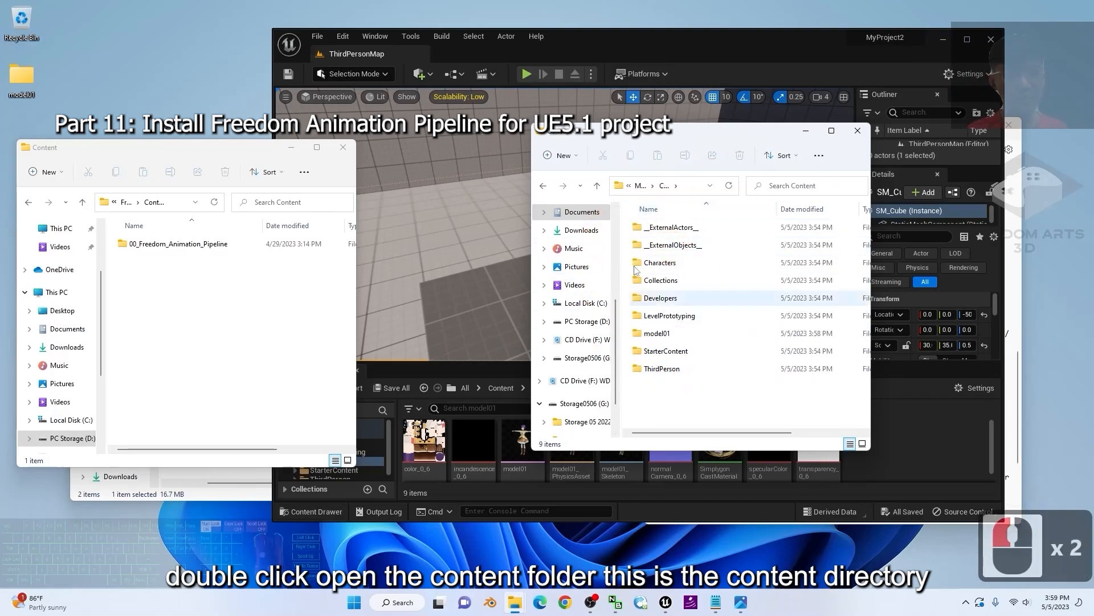
- Select the 00_Freedom_Animation_Pipeline folder in the pipeline's Content folder and bring up its file options
right_click(158, 249)
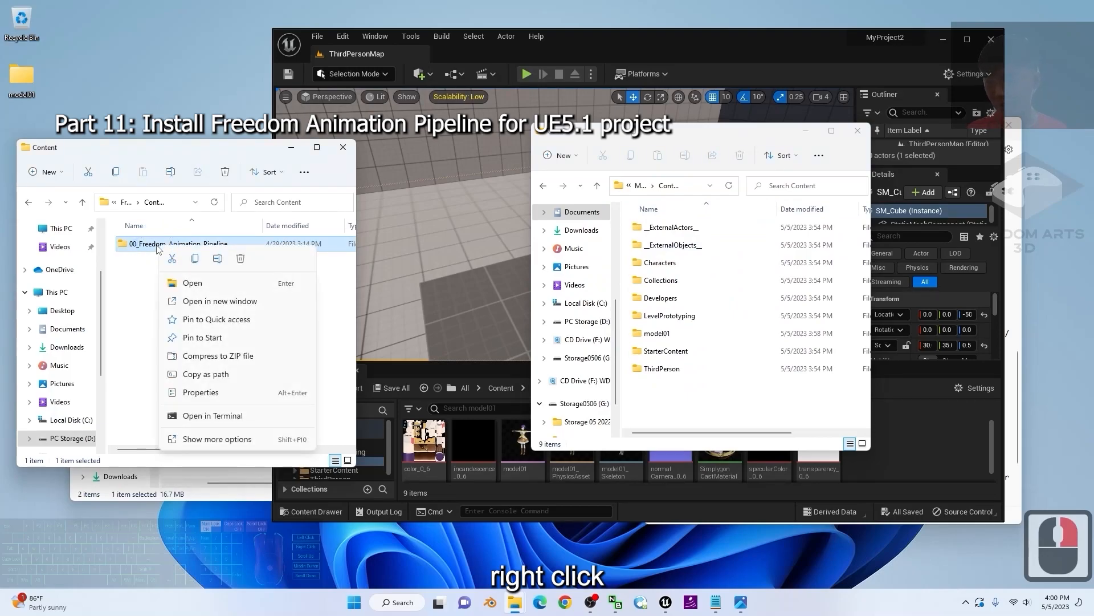
left_click(590, 602)
left_click(841, 454)
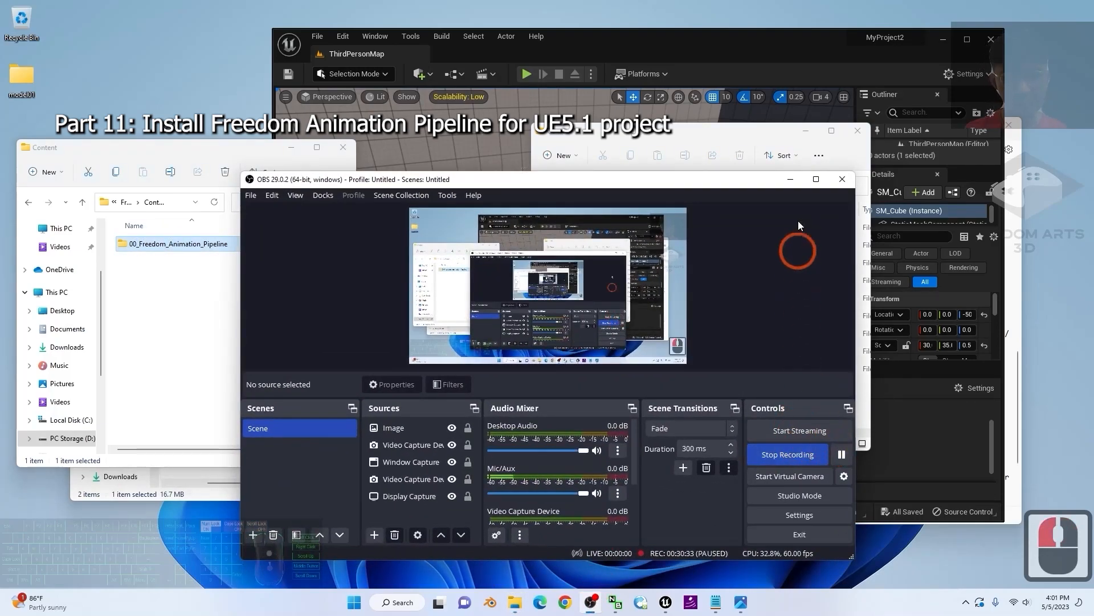
- Copy the 00_Freedom_Animation_Pipeline folder from the pipeline's Content folder
left_click(801, 182)
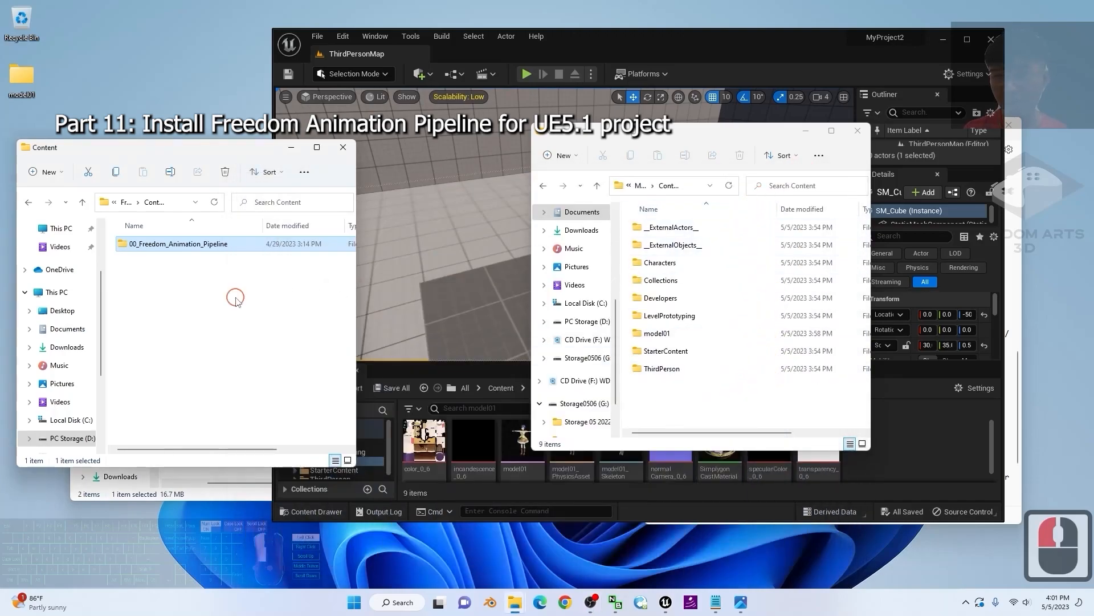
left_click(236, 297)
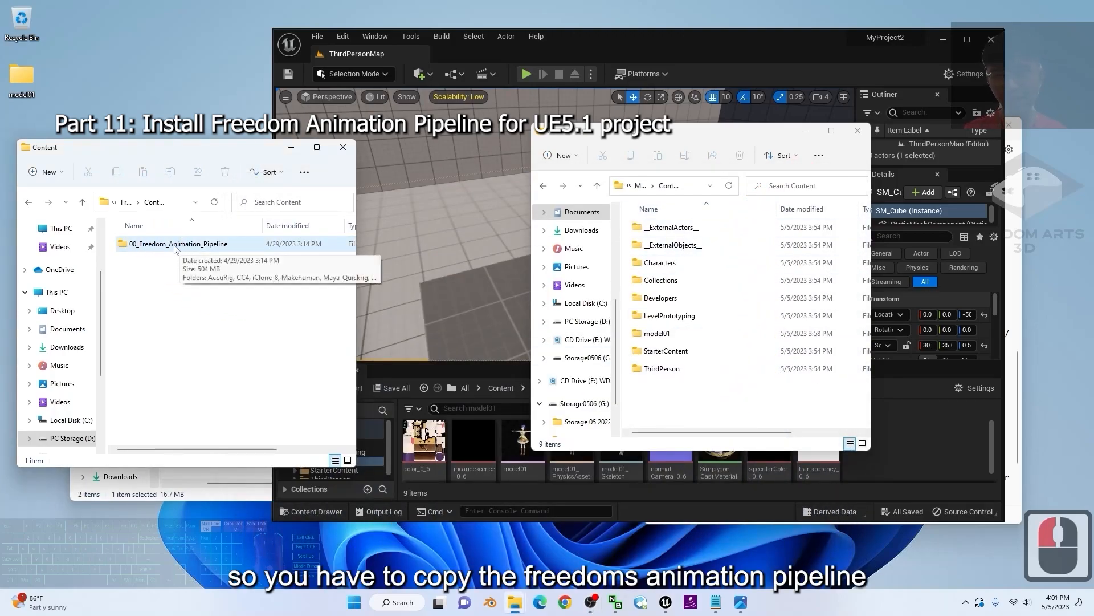
right_click(171, 251)
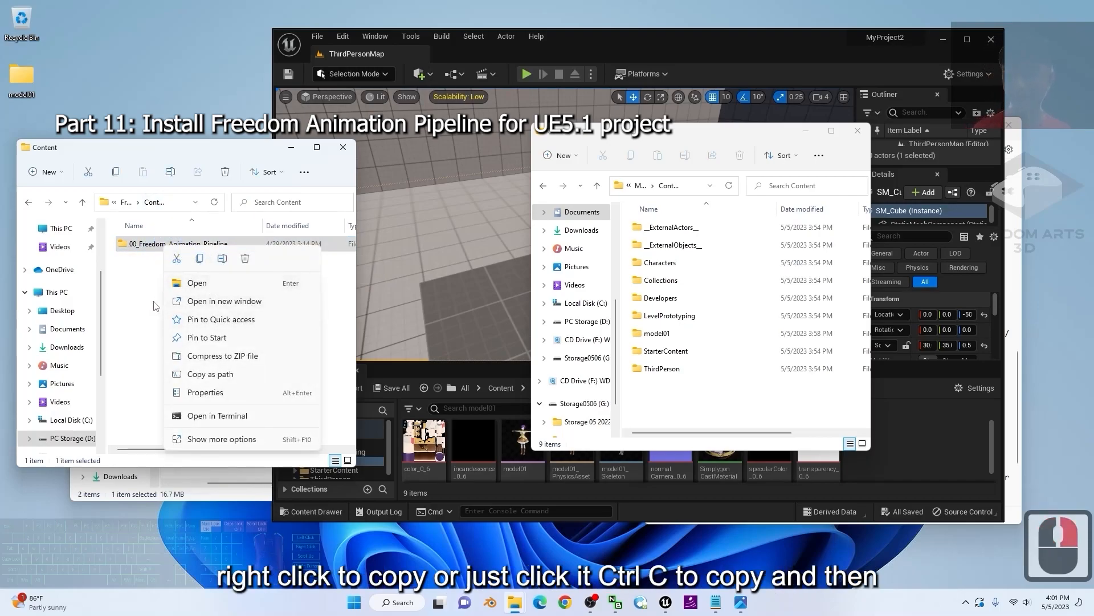
left_click(148, 251)
left_click(161, 256)
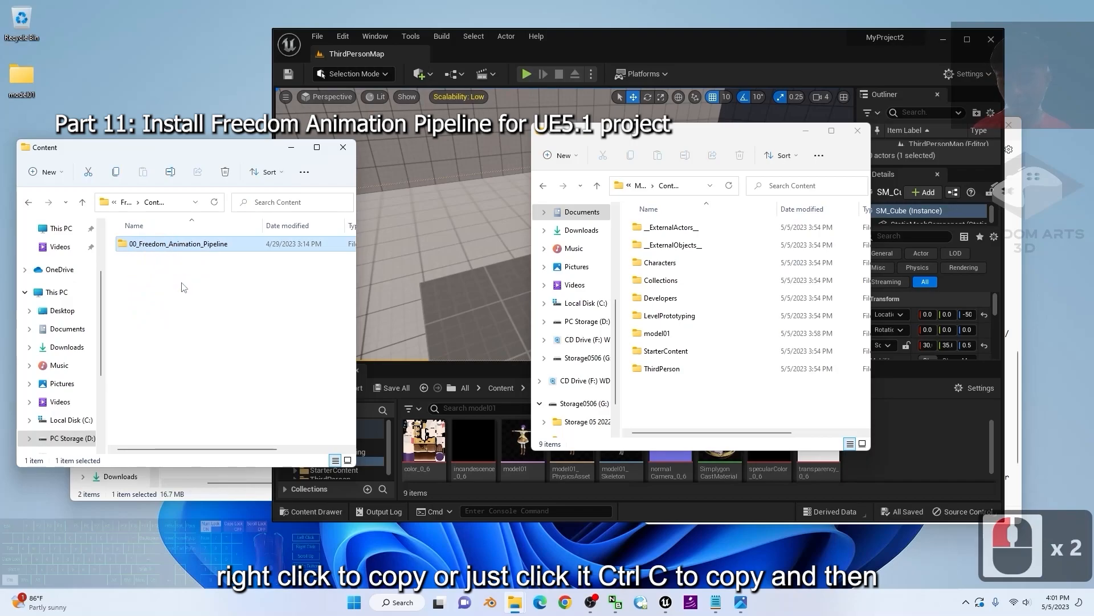
key("ctrl+c")
- Widen the File Explorer window of MyProject2's Content folder and paste the copied pipeline folder there
left_click(709, 406)
left_click(728, 411)
left_click(692, 188)
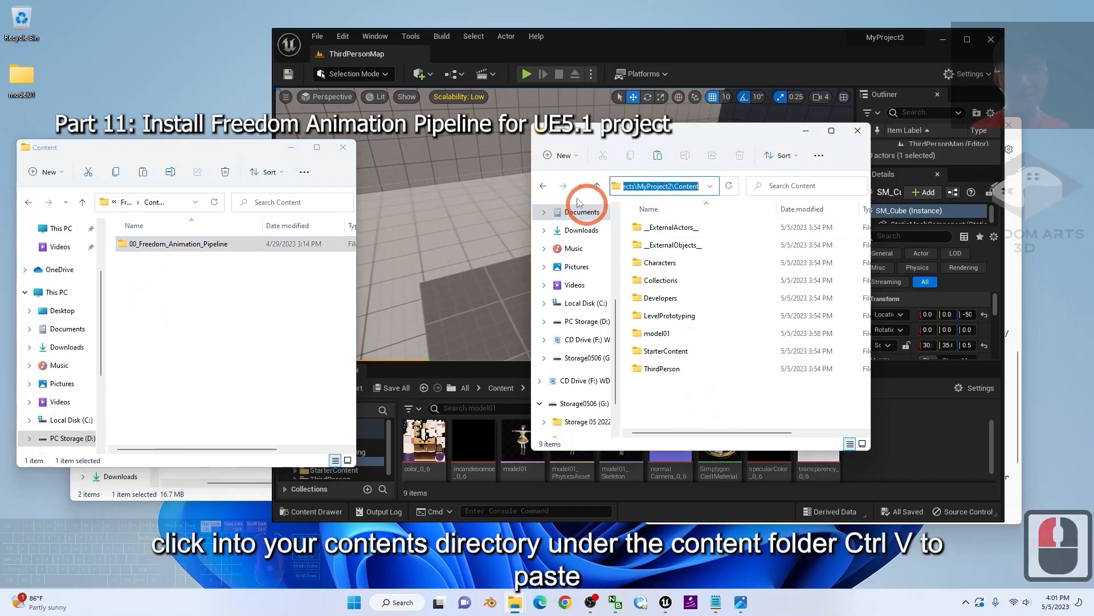
left_click_drag(531, 169, 408, 174)
left_click(671, 425)
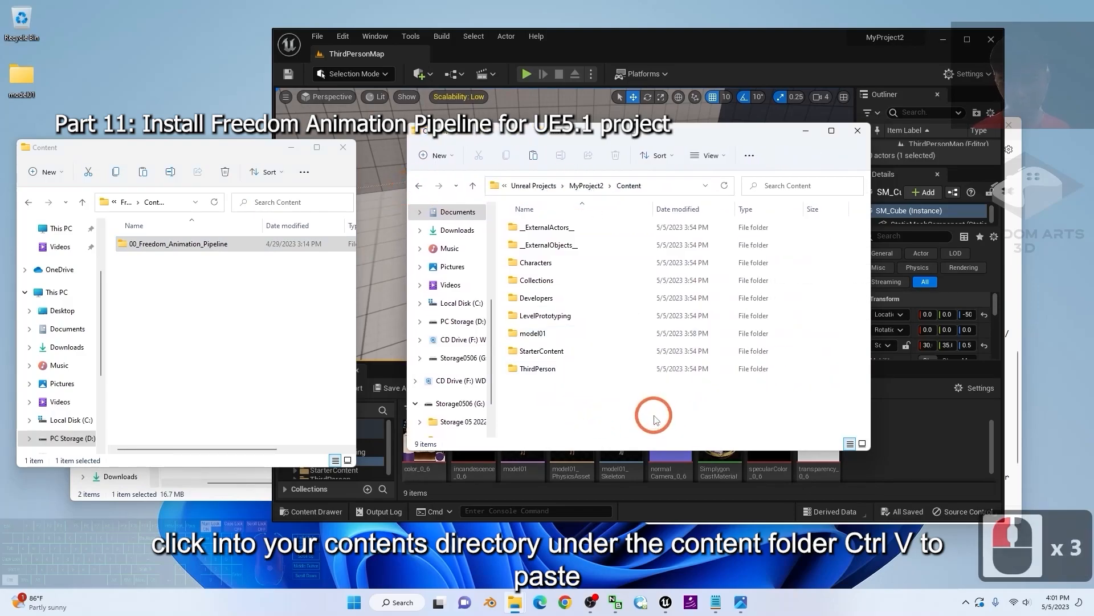
key("ctrl+v")
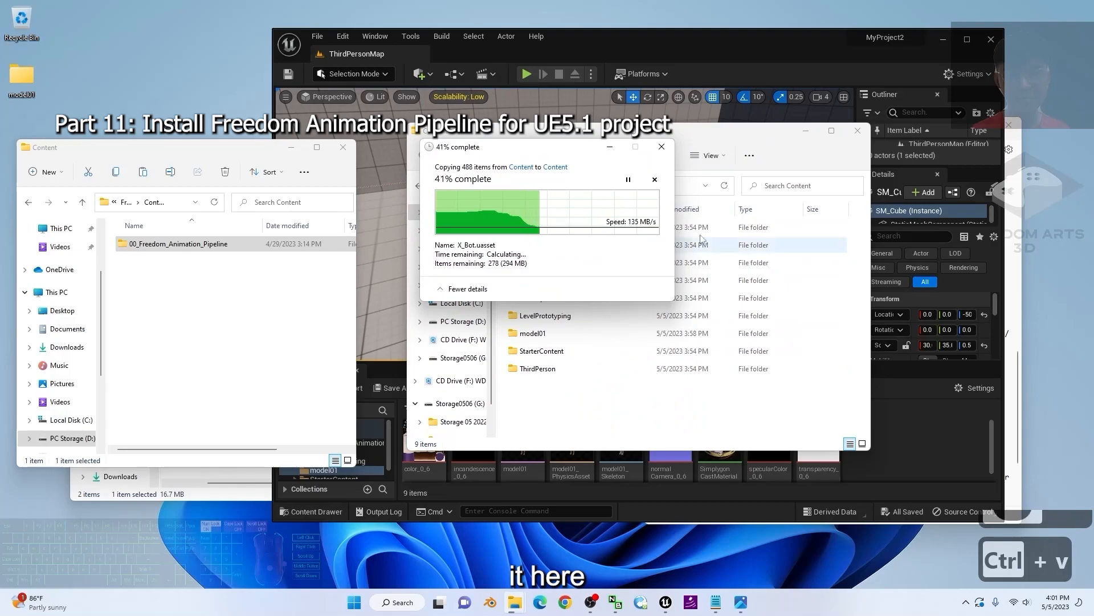
left_click(707, 142)
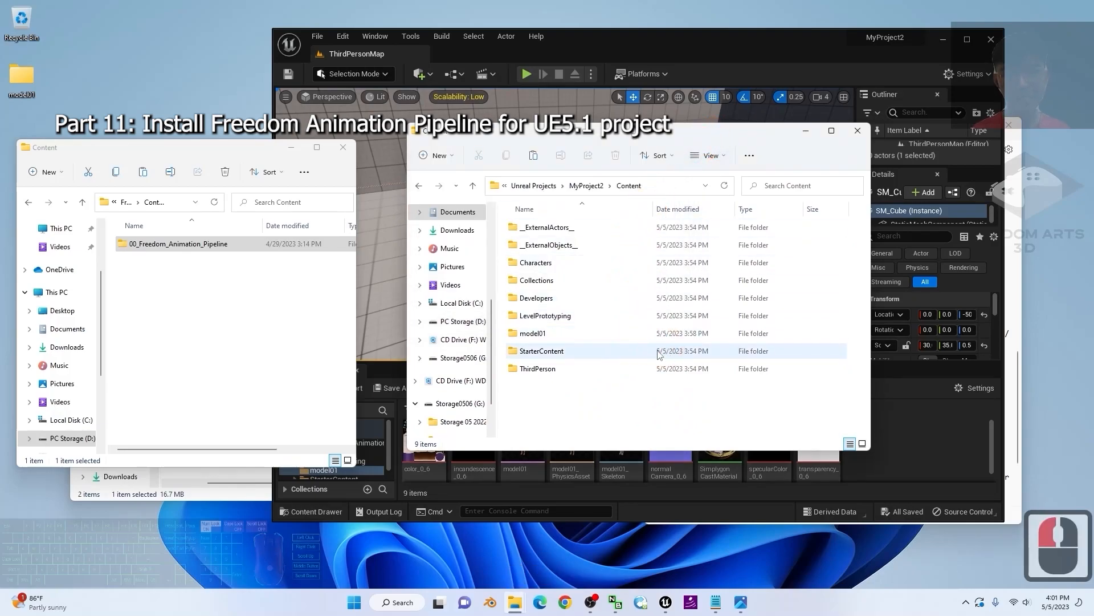
left_click(561, 424)
left_click(606, 392)
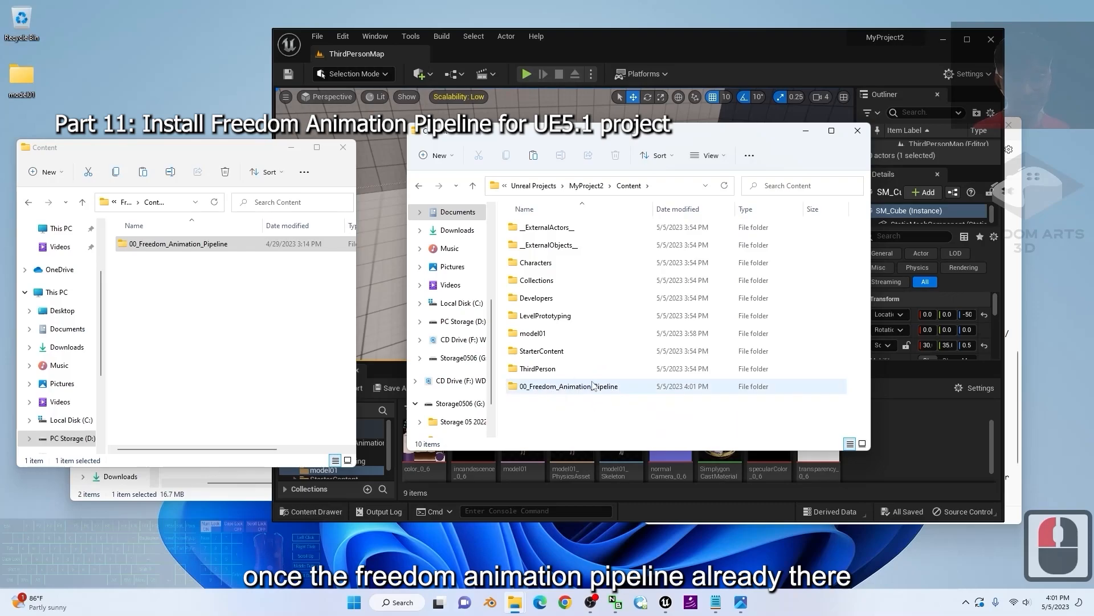
- Close both Content folder windows in File Explorer and maximize the Unreal Editor window
left_click(858, 130)
left_click(378, 200)
left_click(343, 149)
double_click(460, 159)
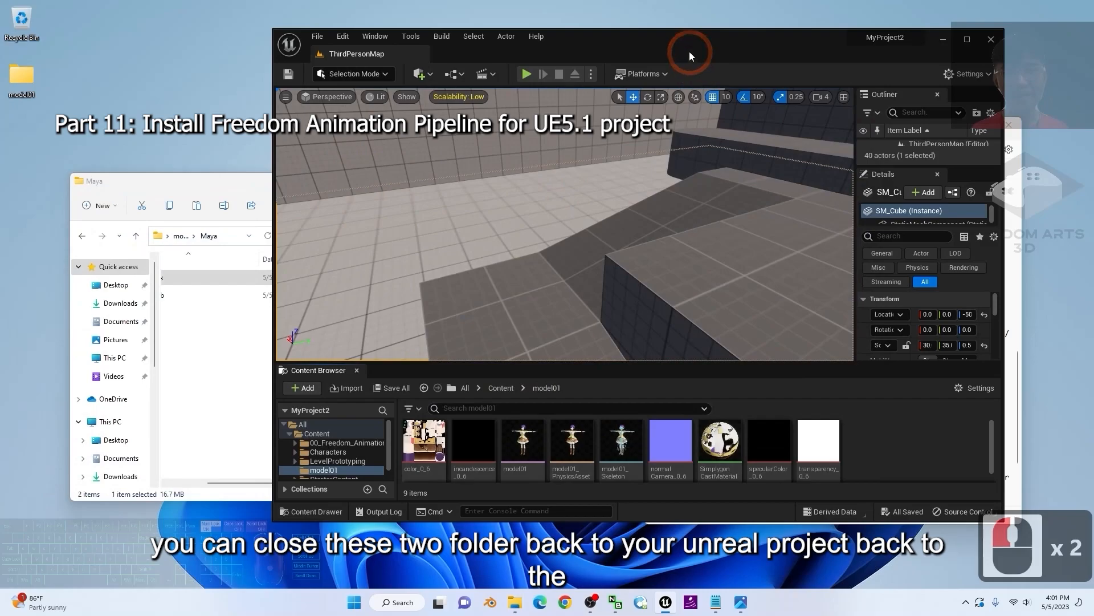
left_click_drag(690, 41, 648, 1)
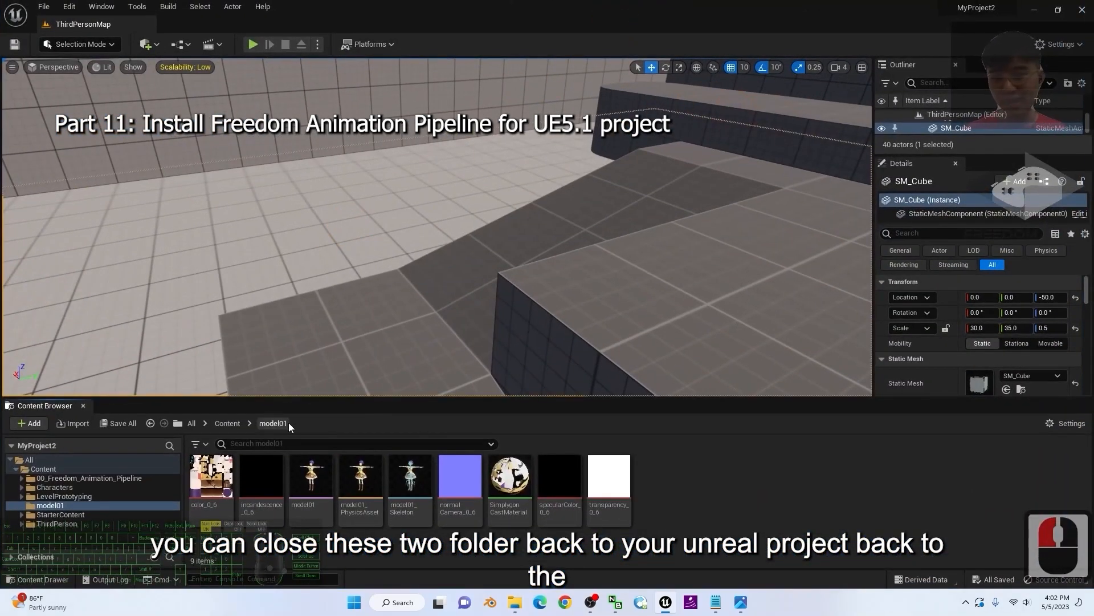
- Check the contents of 00_Freedom_Animation_Pipeline in the project's Content folder and return to Content
left_click(228, 424)
left_click(212, 477)
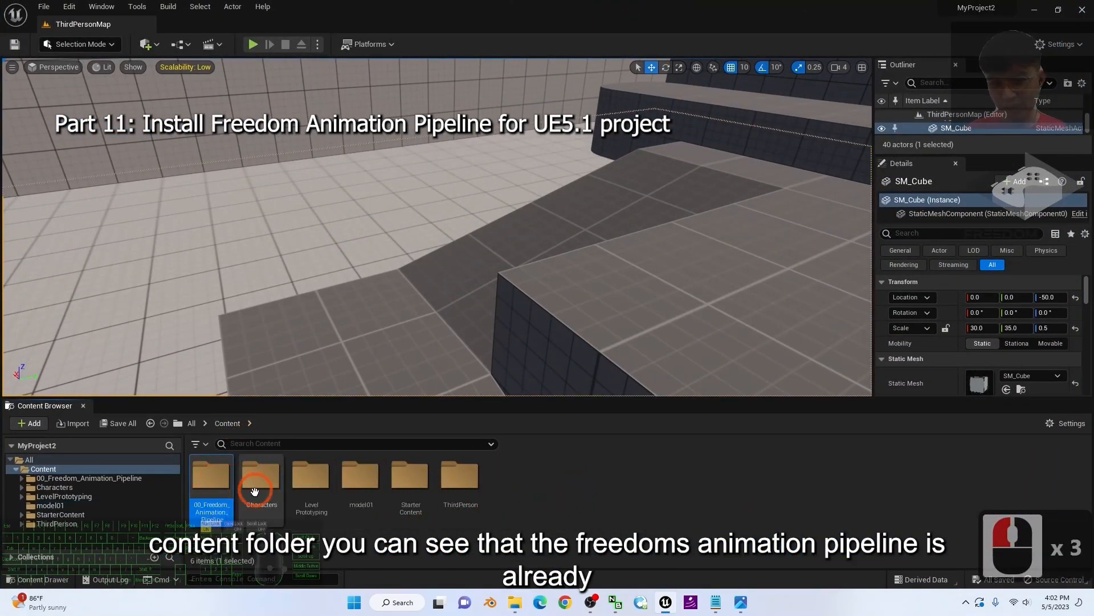
double_click(213, 476)
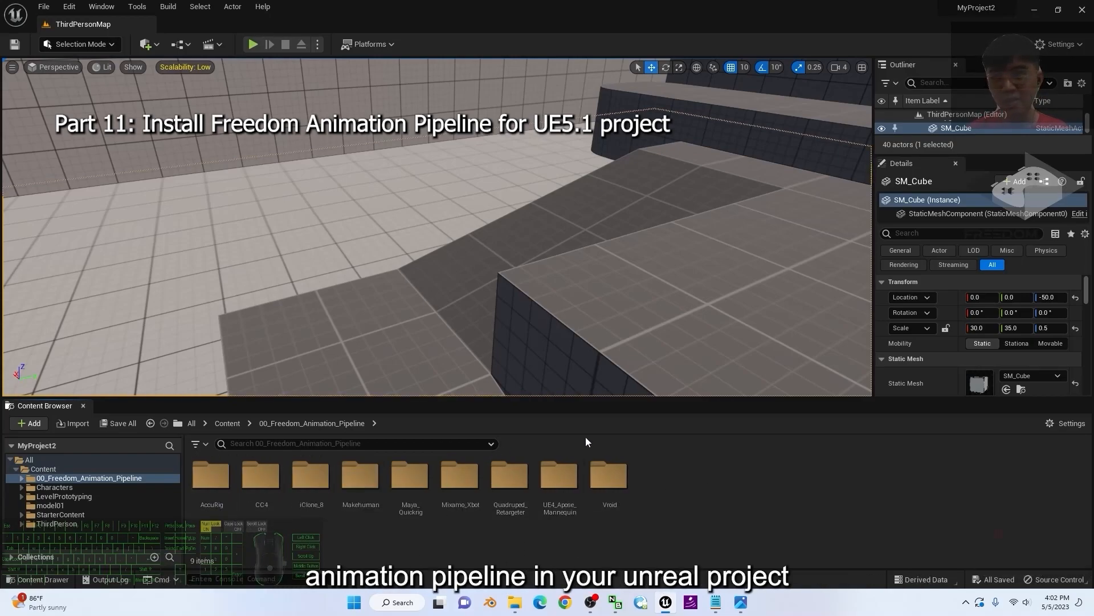
left_click(227, 423)
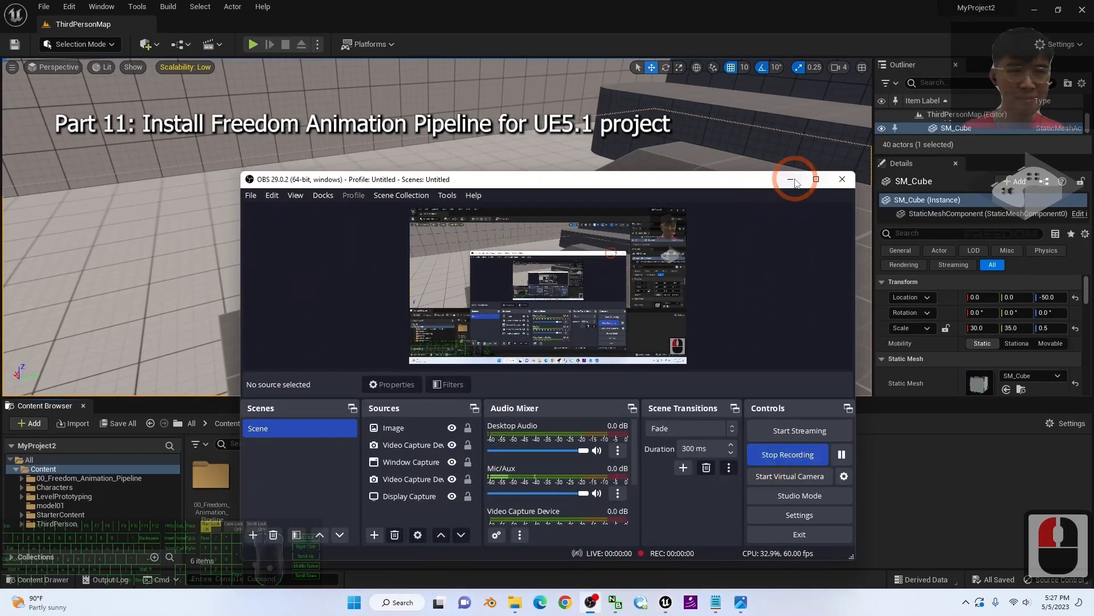
- Switch to notes.txt and review steps 11 to 13 on FBX import, Freedom Animation Pipeline installation and retargeting
left_click(791, 180)
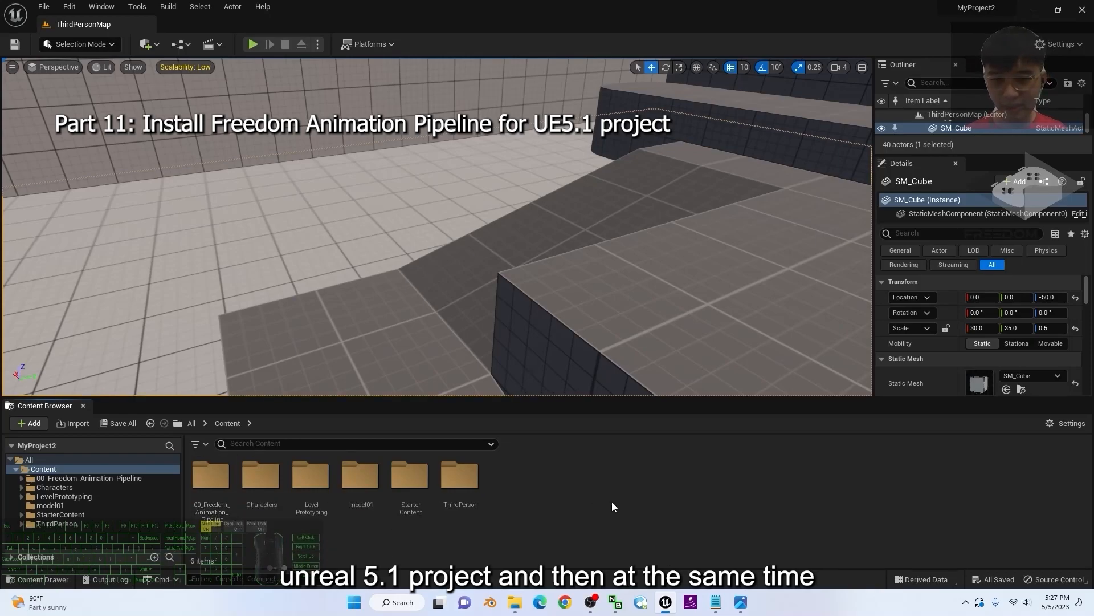
left_click(772, 607)
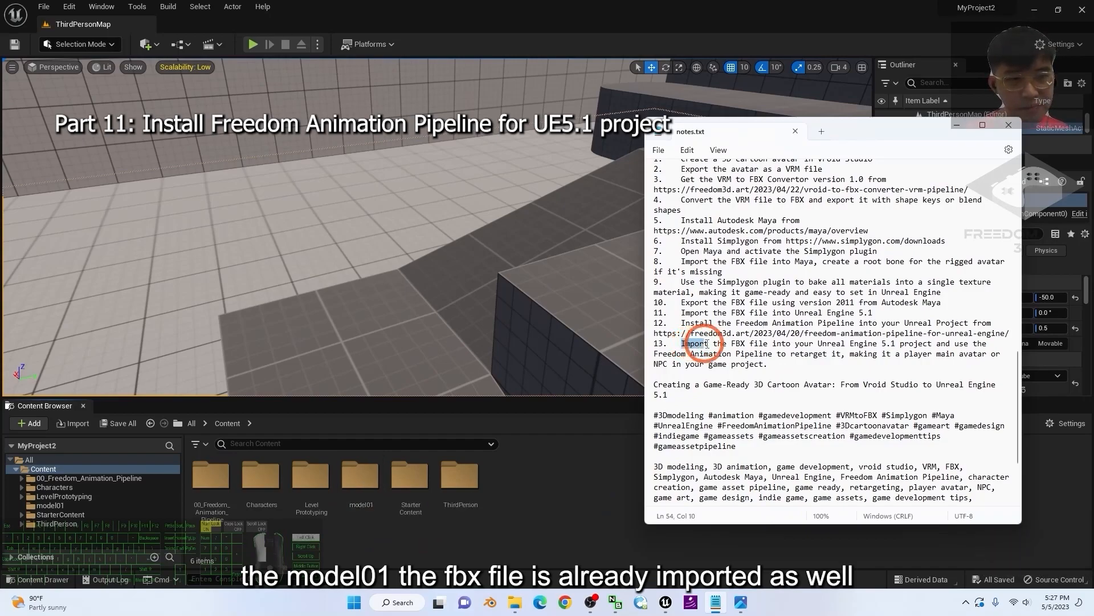
left_click_drag(707, 344, 716, 343)
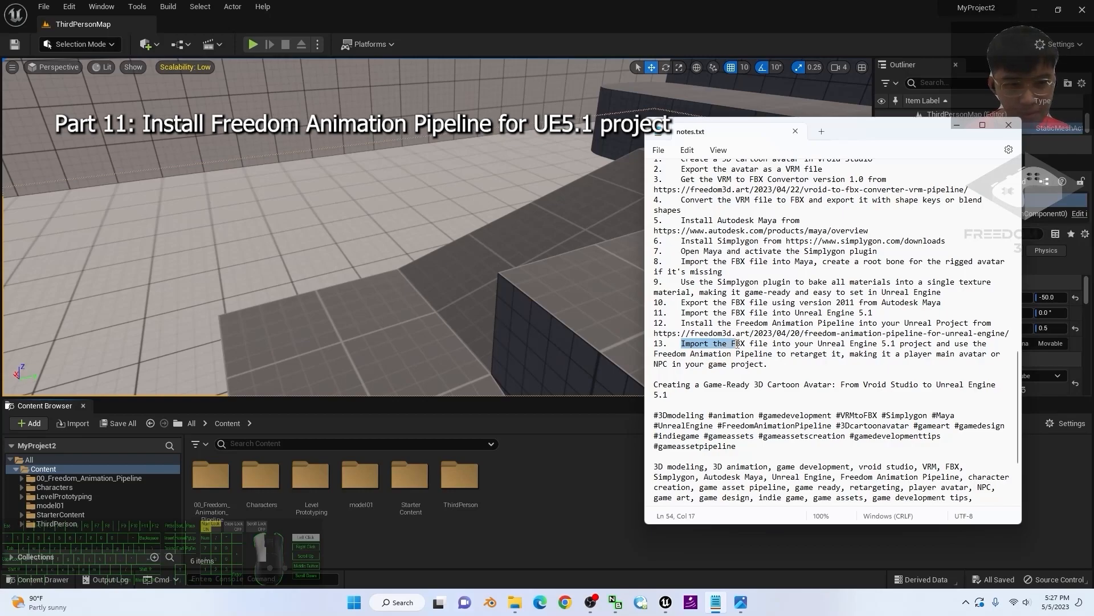
left_click(713, 323)
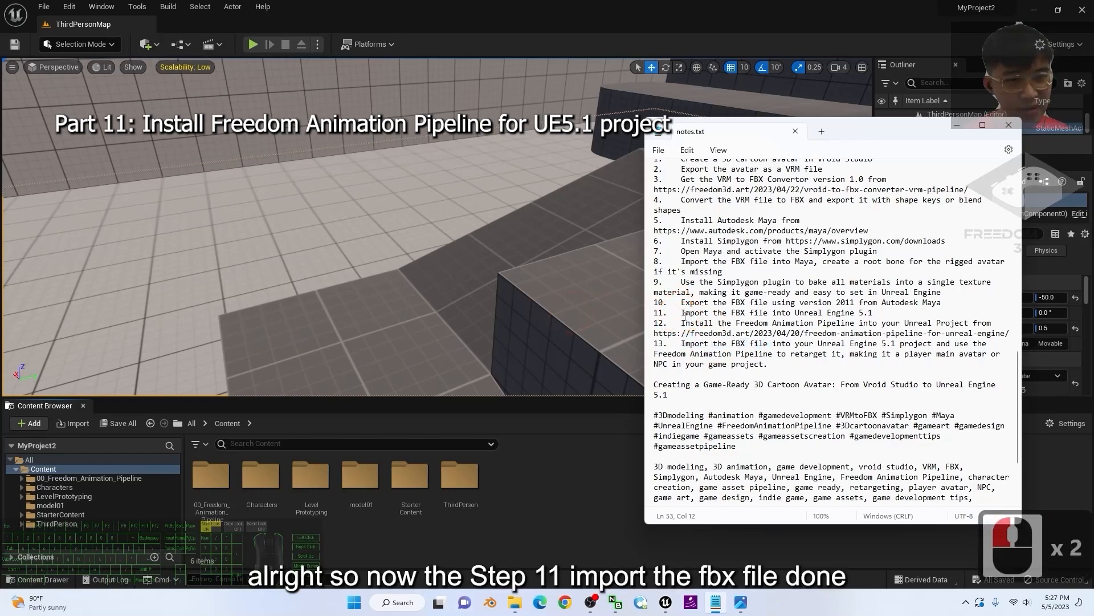
left_click_drag(744, 314, 849, 314)
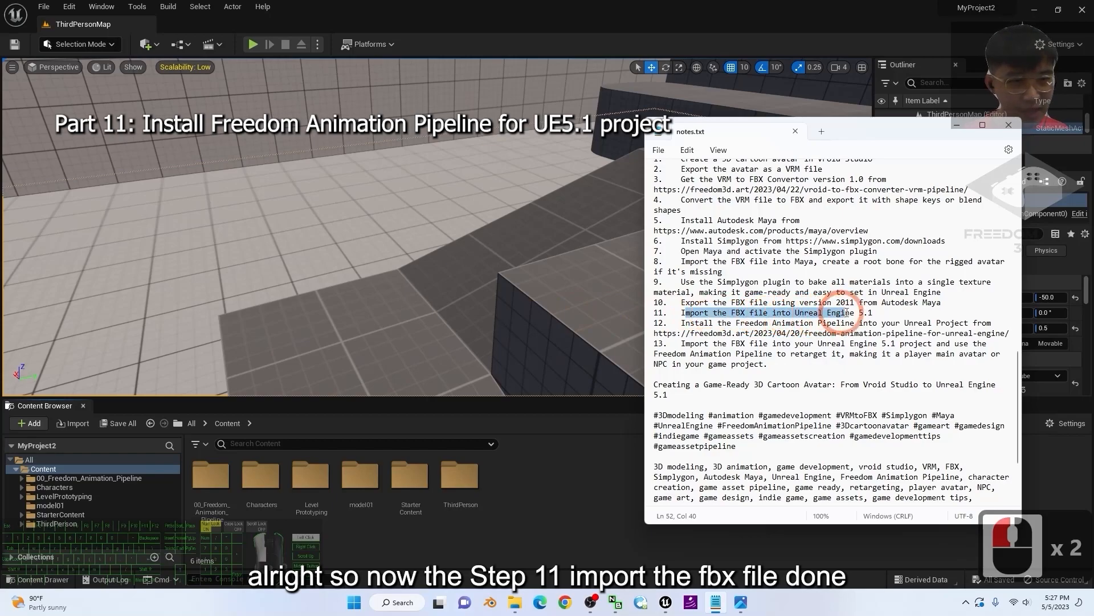
left_click(688, 333)
left_click_drag(810, 323, 862, 321)
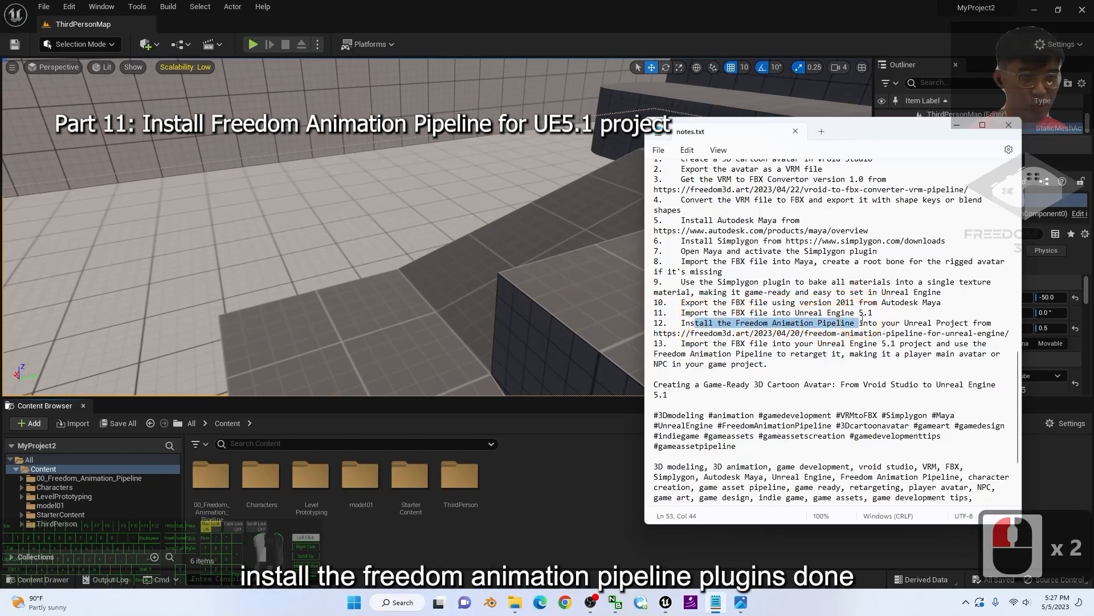
left_click(856, 323)
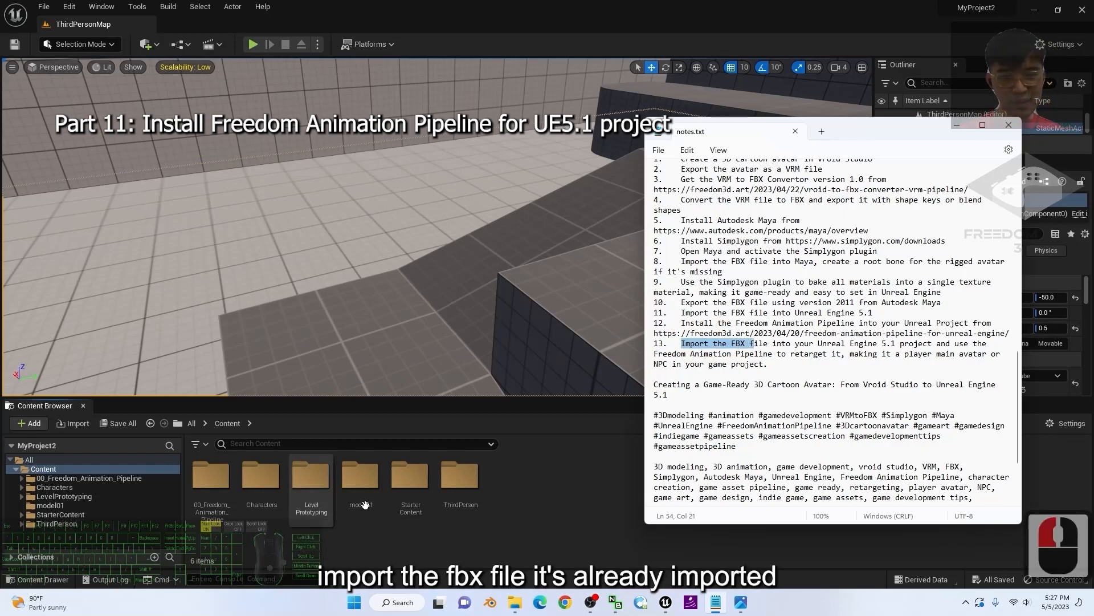
left_click(946, 342)
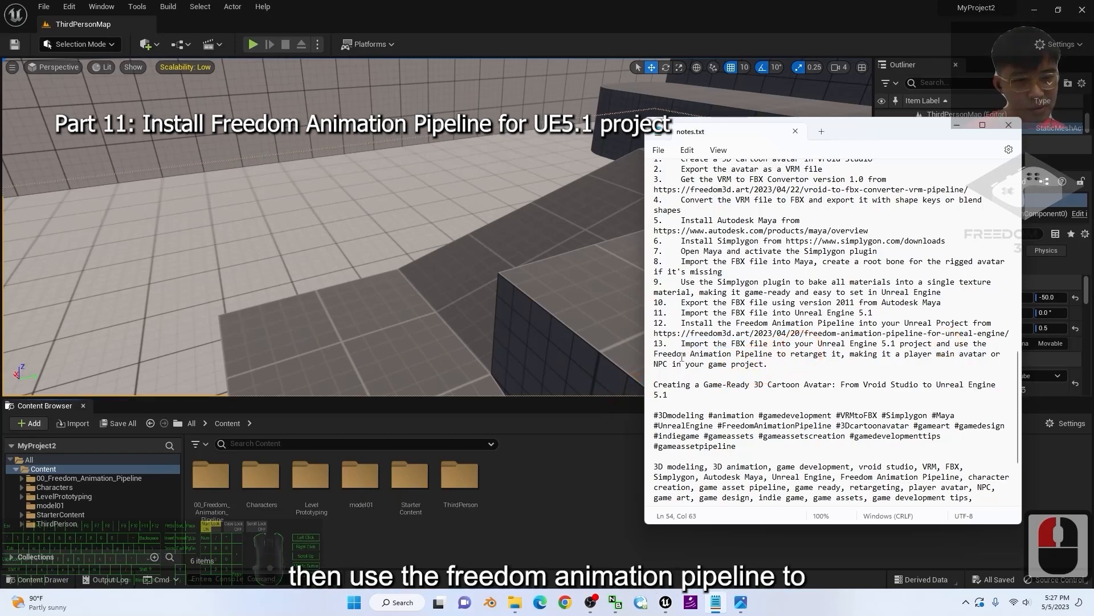
left_click_drag(742, 355, 824, 354)
left_click(841, 353)
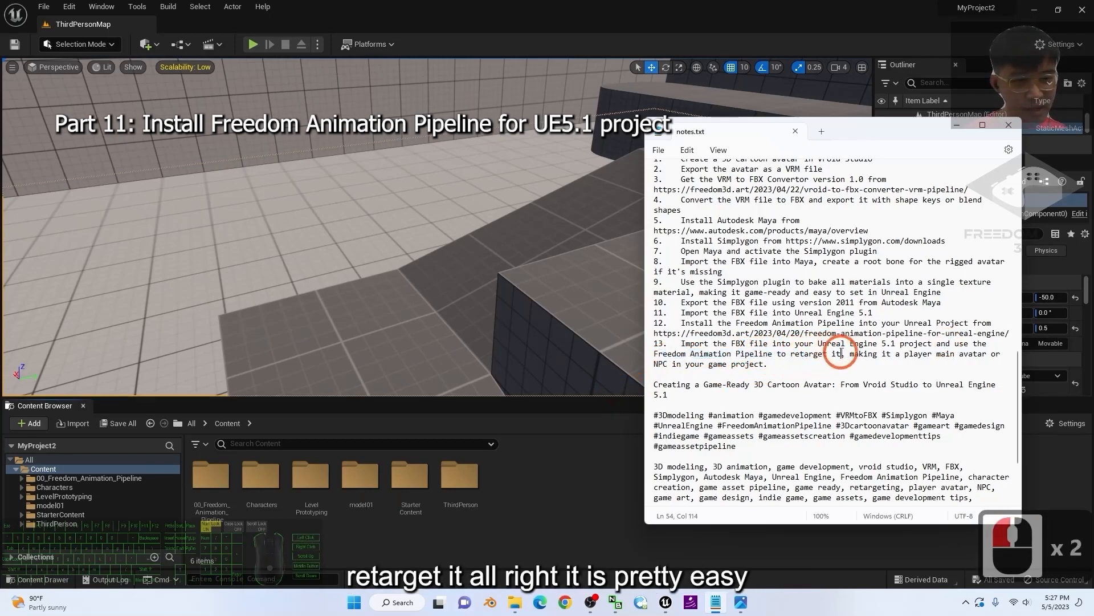
- Return to the Unreal Editor and open 00_Freedom_Animation_Pipeline > Vroid > Female under Content
left_click(536, 518)
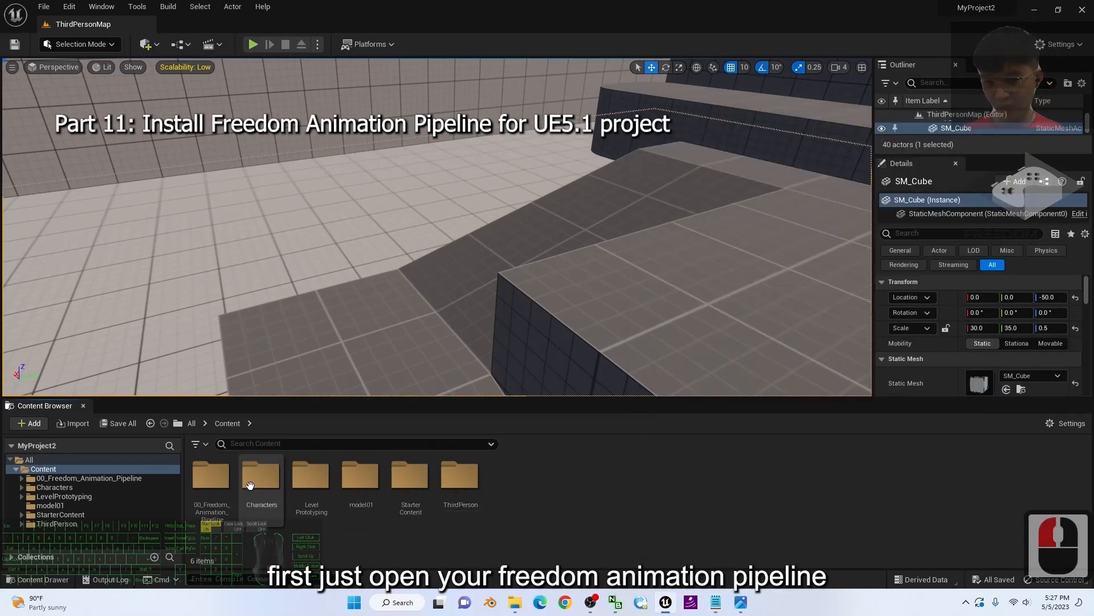
double_click(213, 482)
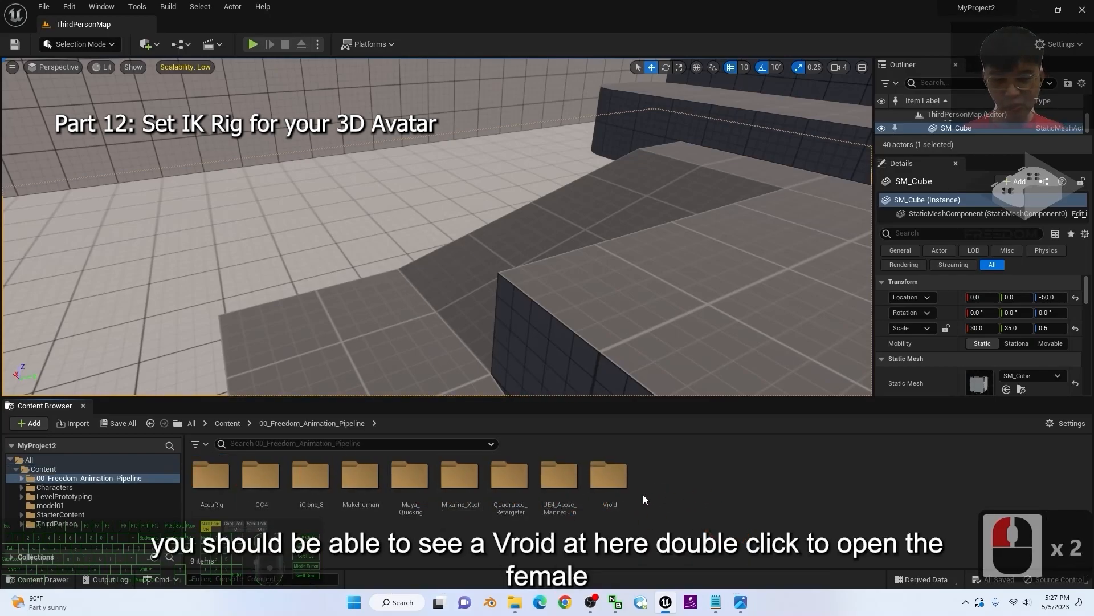
double_click(609, 477)
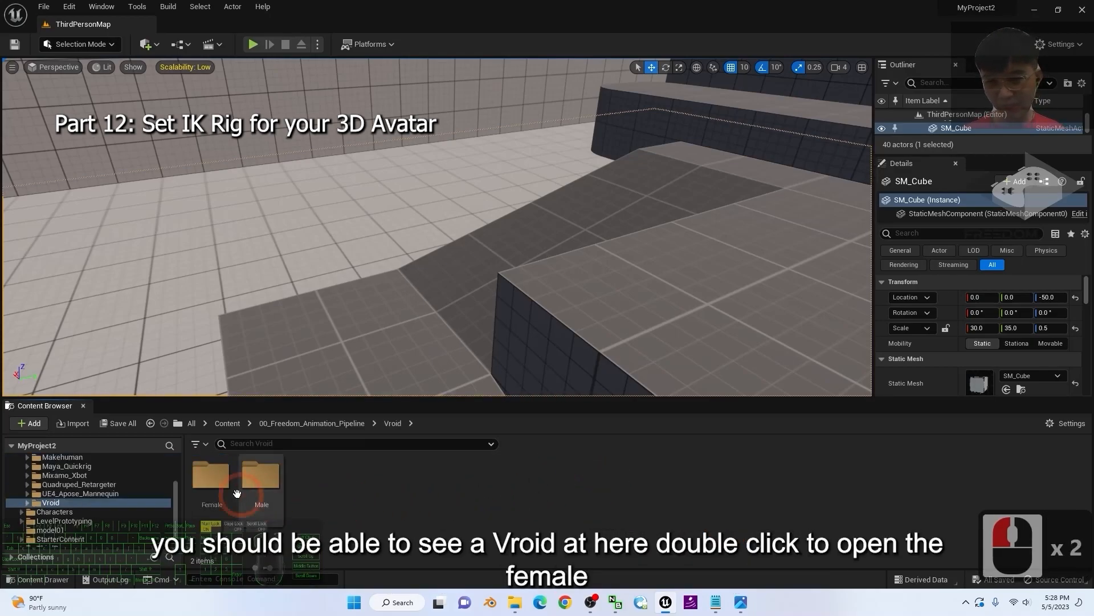
double_click(205, 480)
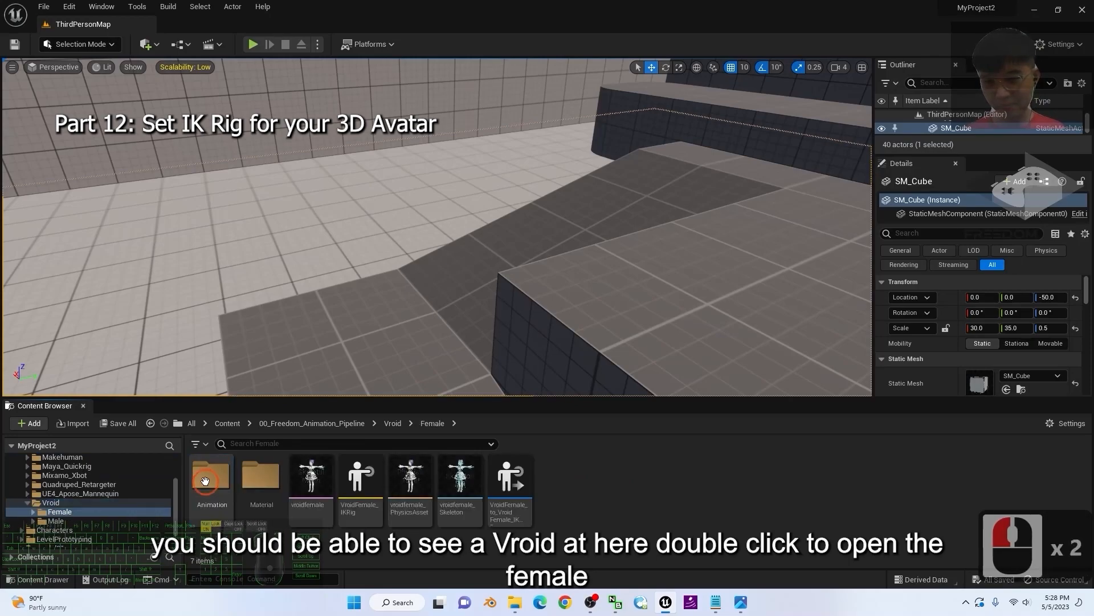
- Identify the IK rig and IK retargeter assets in the Female folder and copy VroidFemale_IKRig
left_click(359, 482)
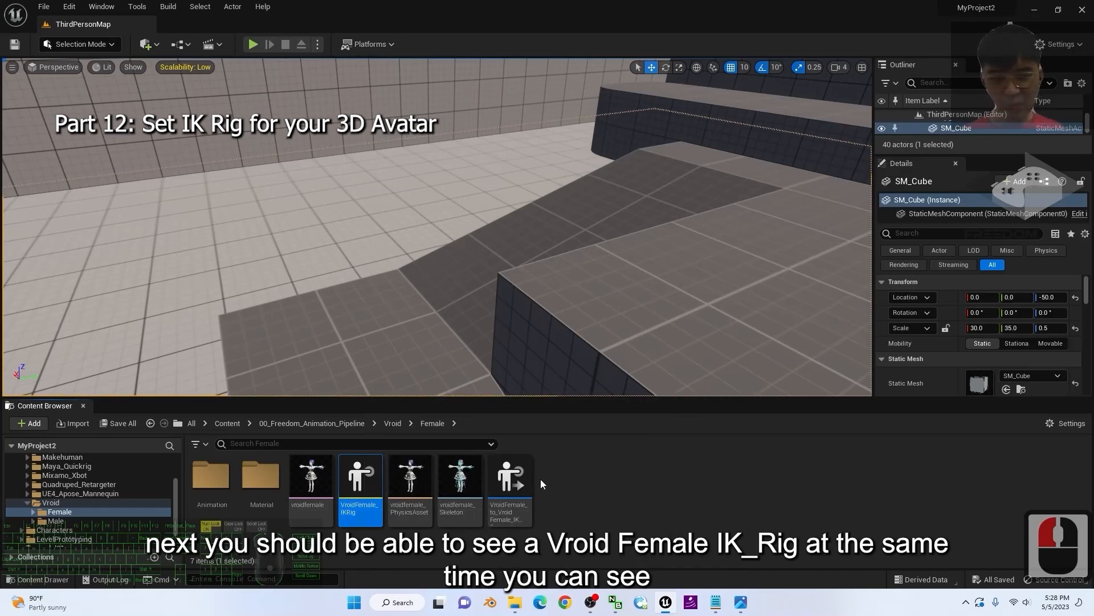
left_click(513, 485)
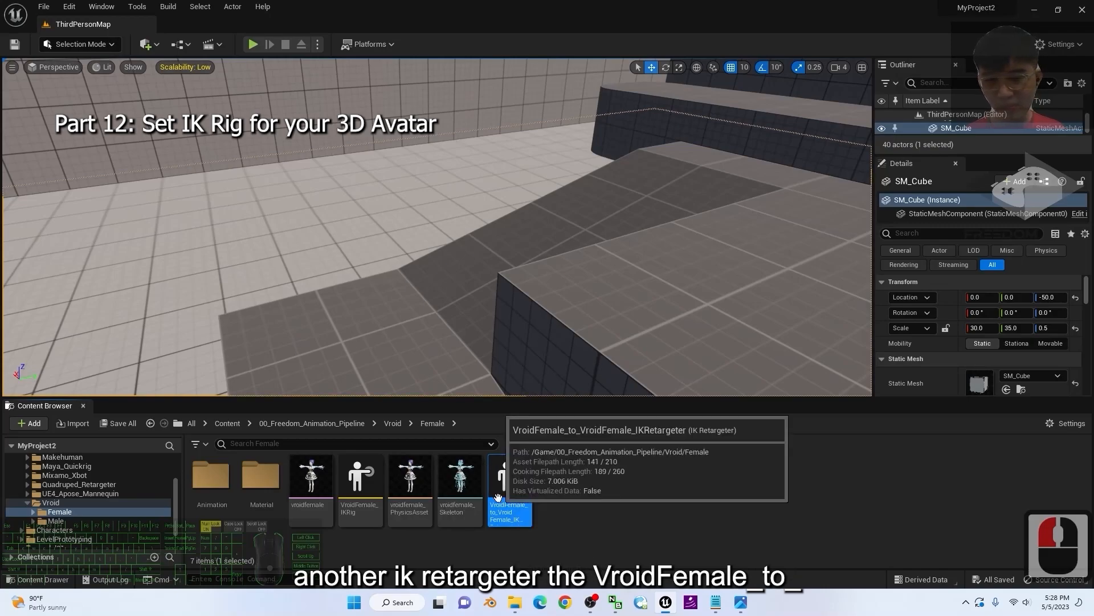
left_click(651, 480)
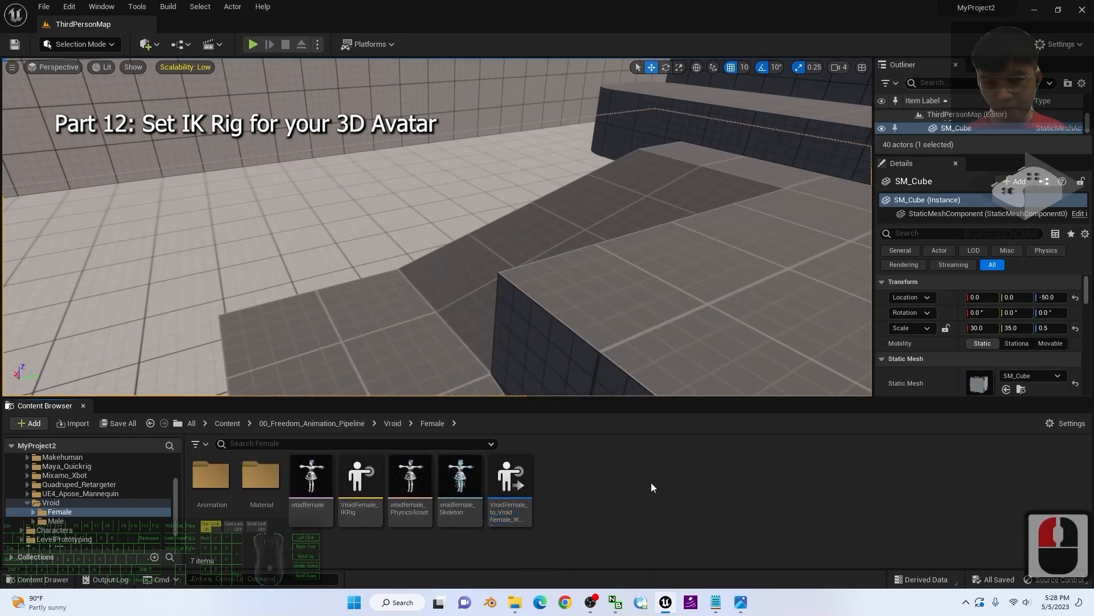
left_click(364, 484)
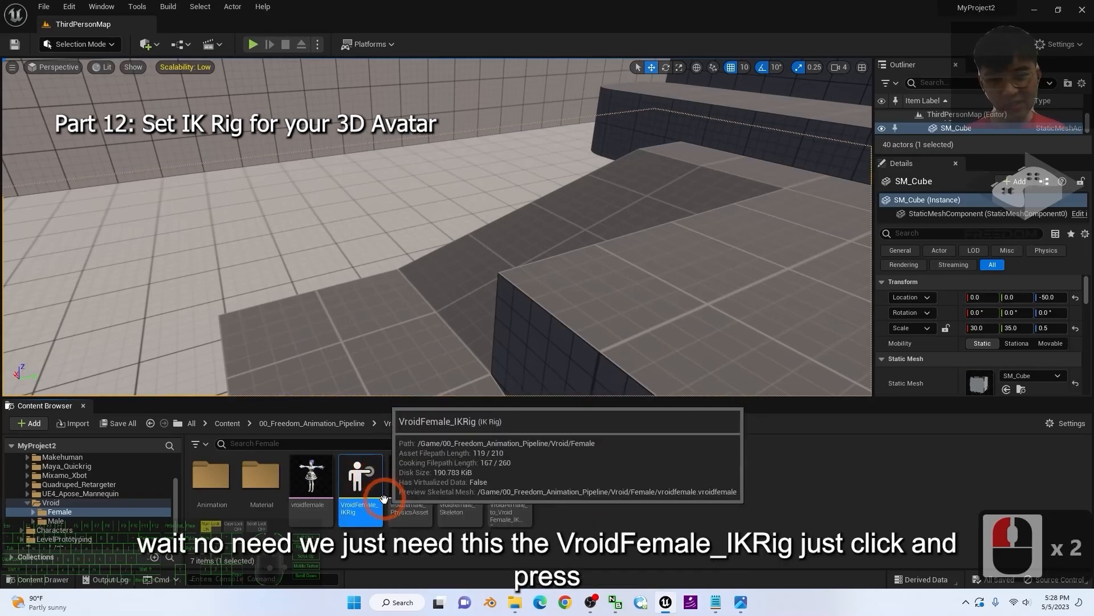
left_click(409, 483)
left_click(363, 479)
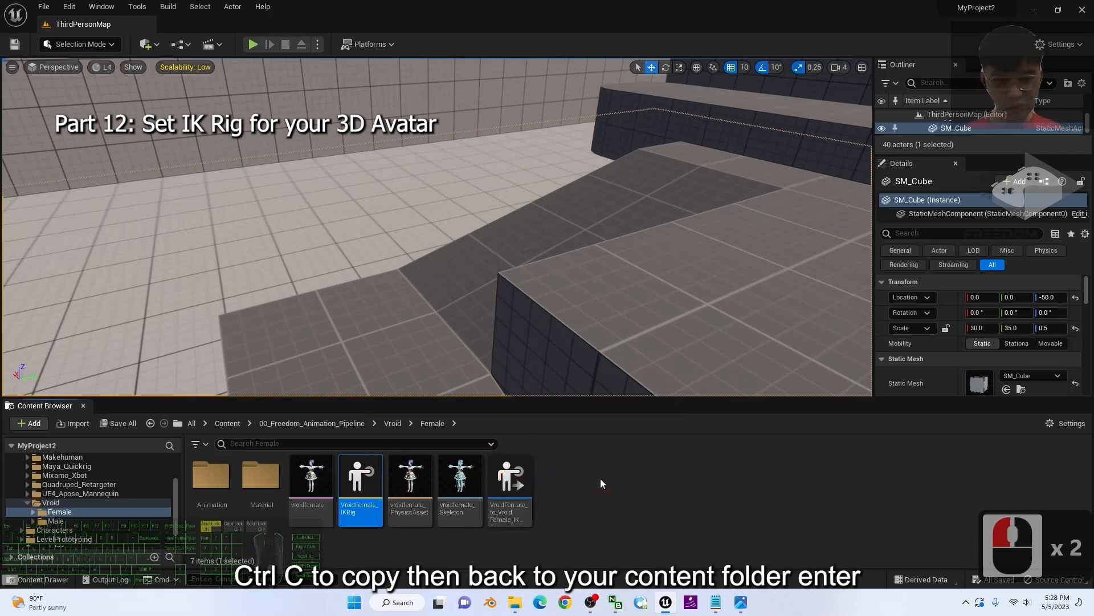
key("ctrl+c")
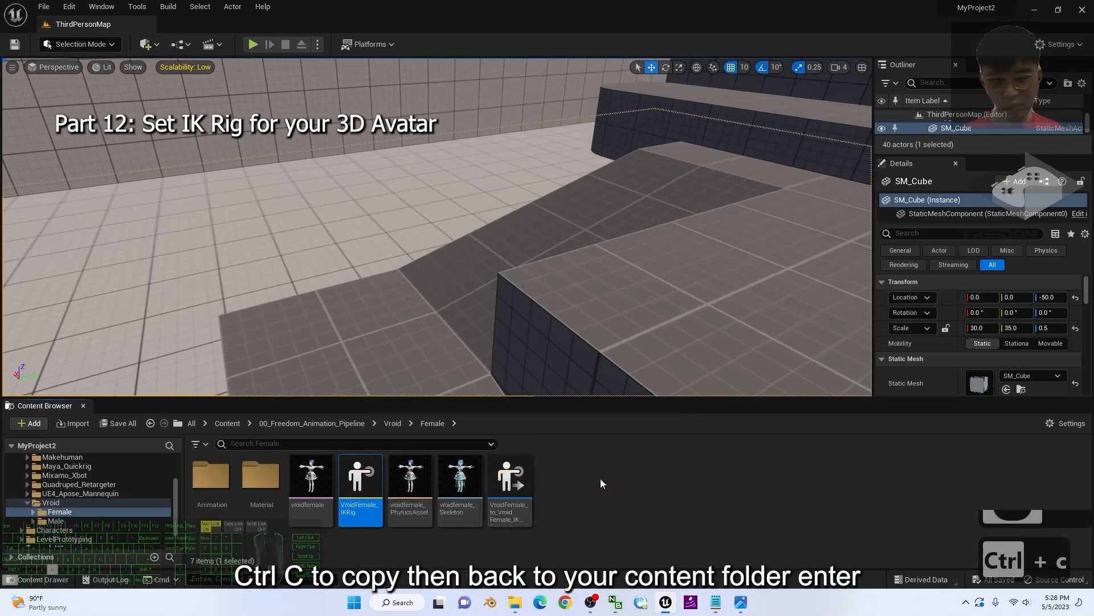
- Paste the copied VroidFemale_IKRig into the model01 folder under Content
left_click(227, 423)
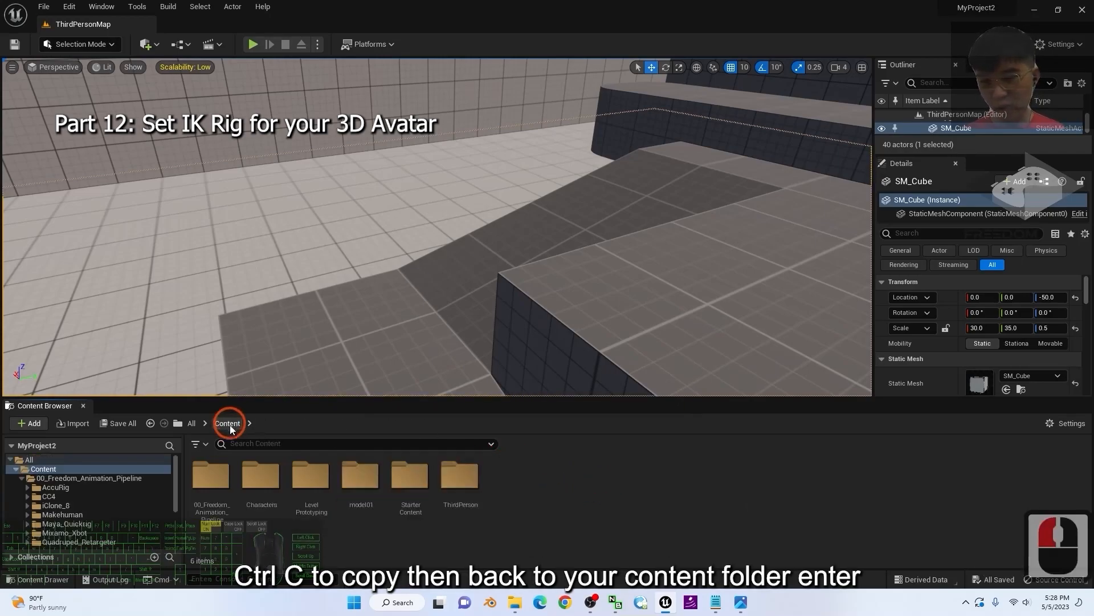
double_click(367, 484)
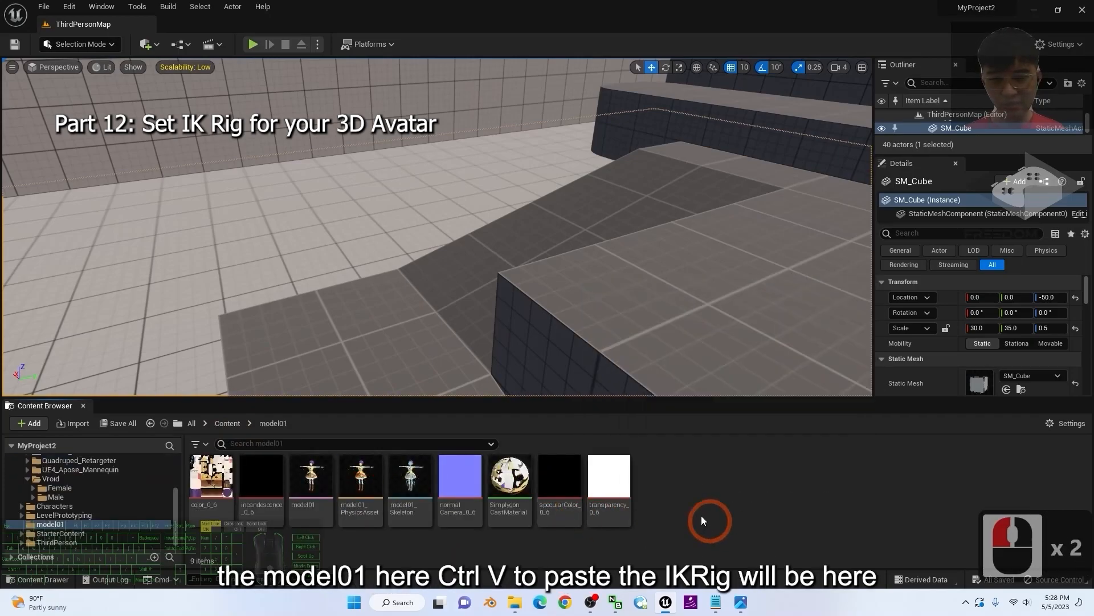
key("ctrl+v")
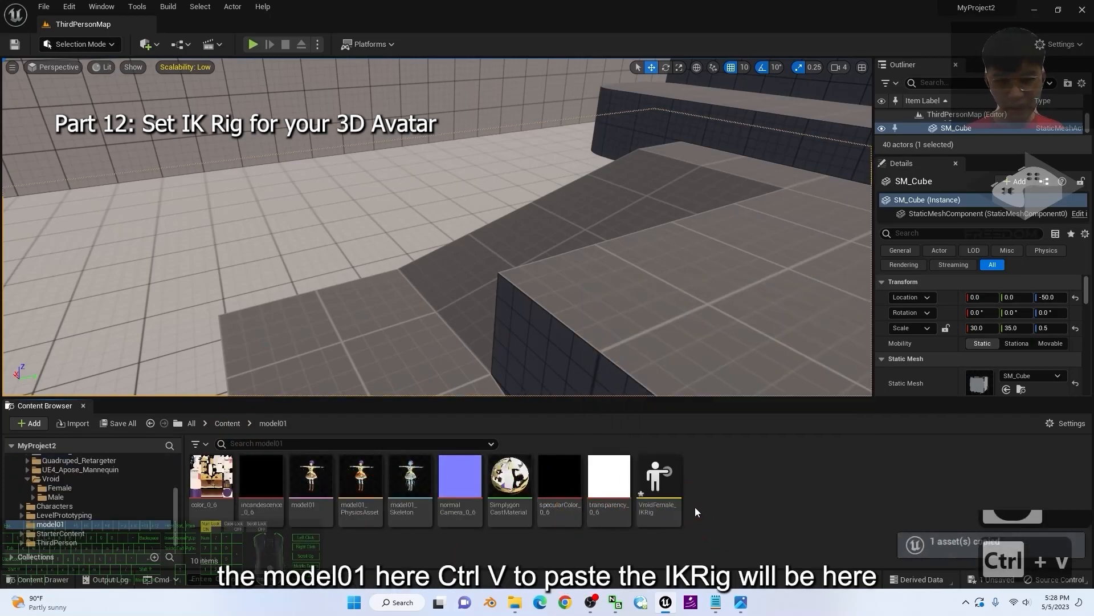
- Rename the pasted IK rig in the model01 folder as model01_IKRig
left_click(657, 505)
key("F2")
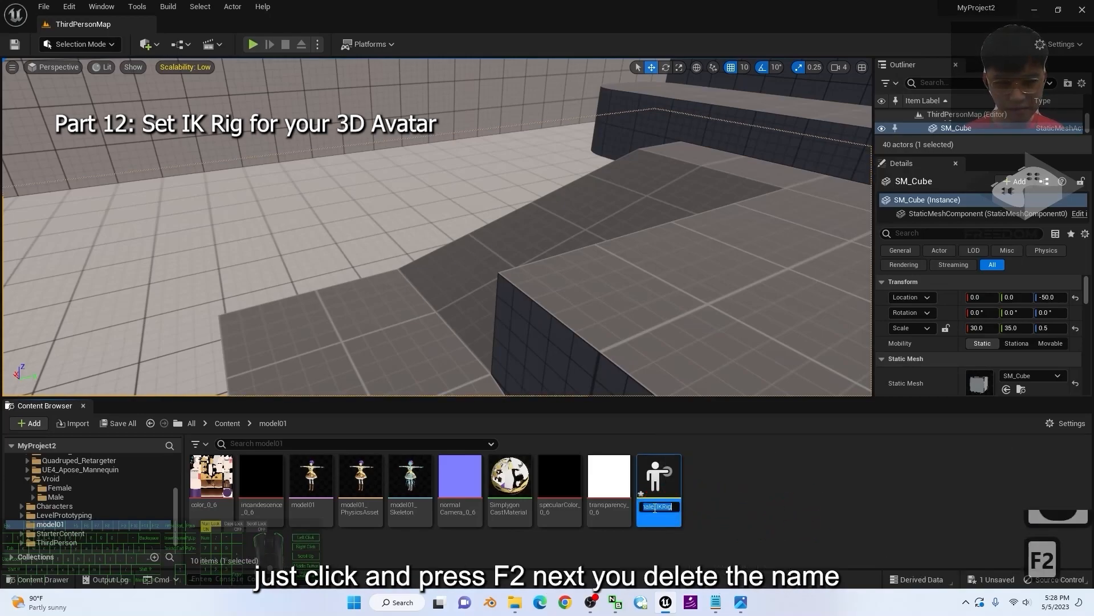
key("BackSpace")
key("BackSpace")
key("BackSpace")
key("BackSpace")
key("BackSpace")
key("BackSpace")
key("BackSpace")
key("BackSpace")
key("BackSpace")
key("BackSpace")
key("BackSpace")
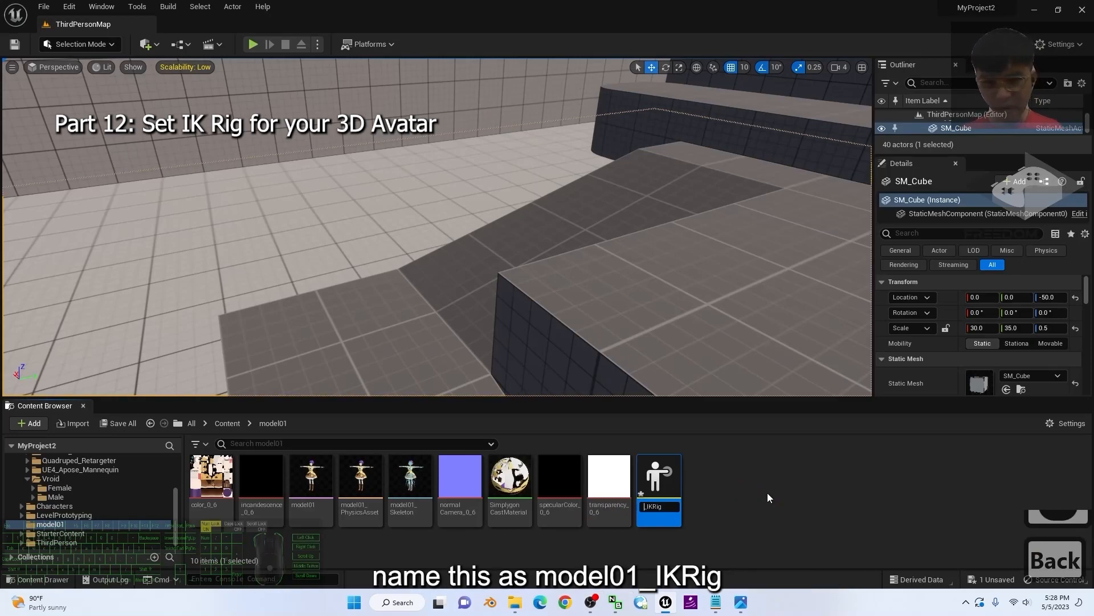
type("model01_I")
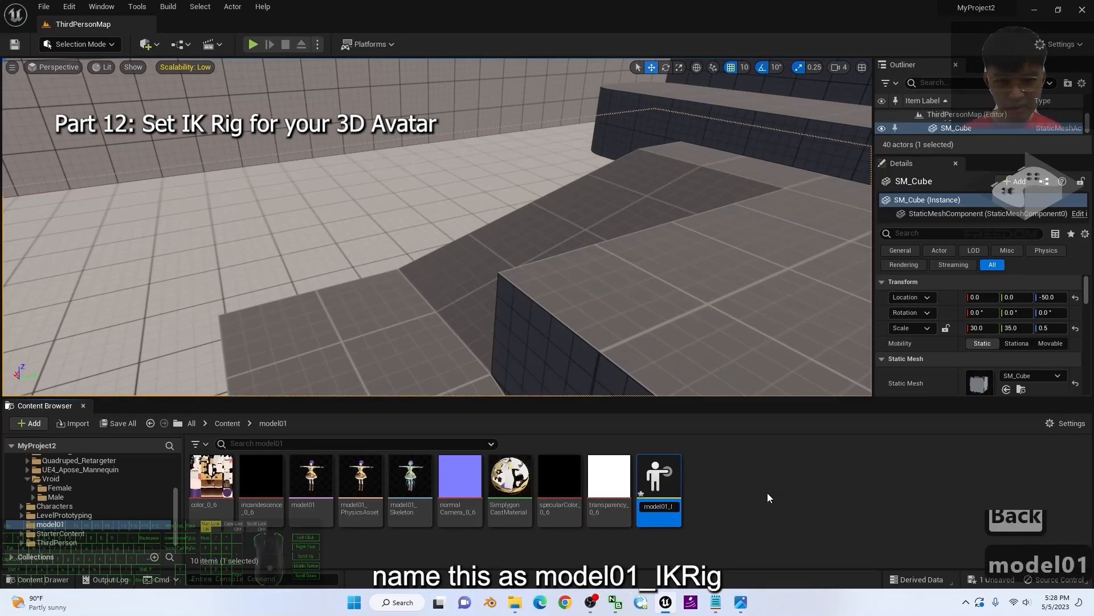
key("Return")
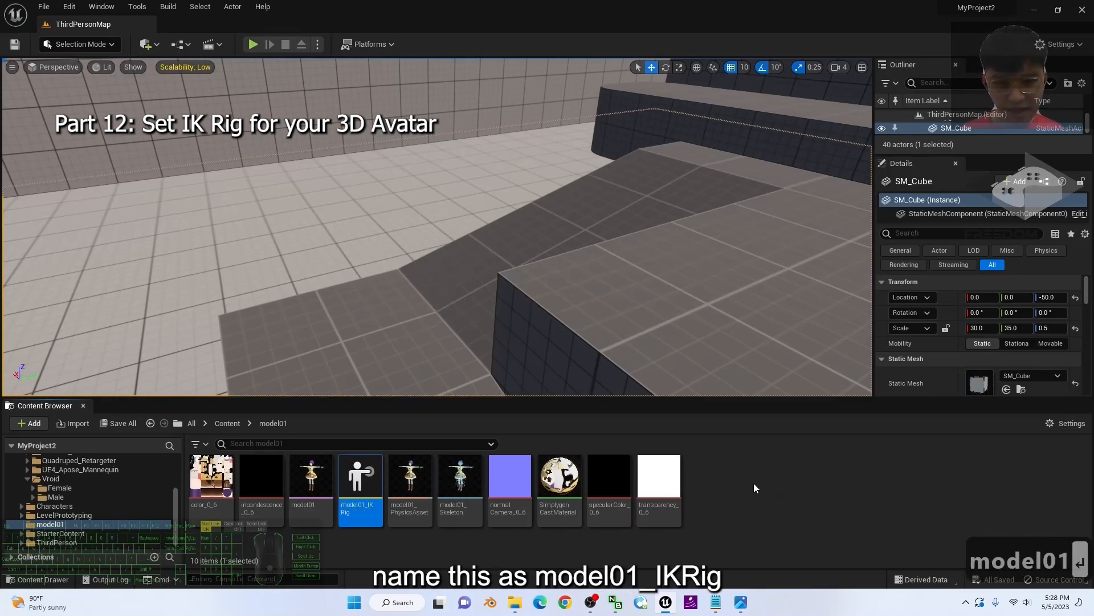
- Open model01_IKRig and set its preview skeletal mesh to model01
left_click(366, 474)
double_click(367, 476)
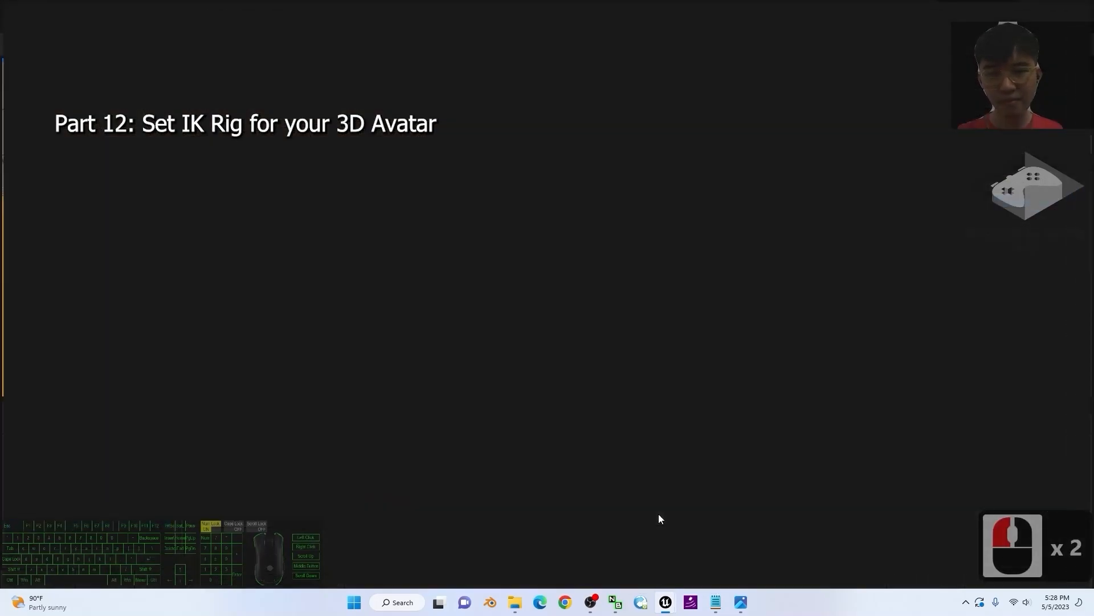
scroll(599, 202, "down", 2)
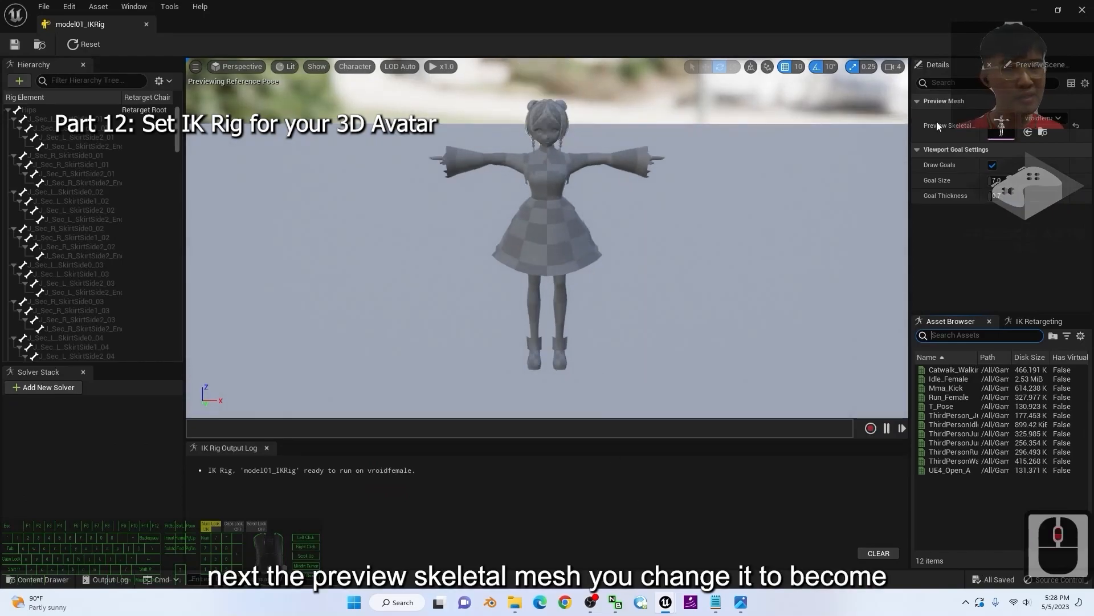
left_click(1039, 118)
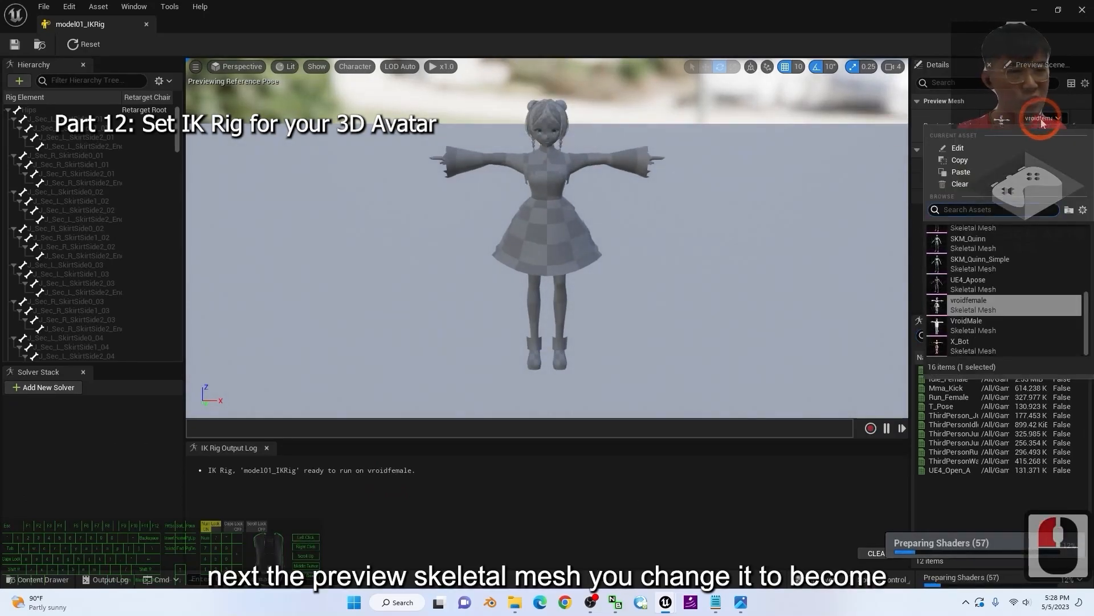
scroll(1025, 288, "down", 3)
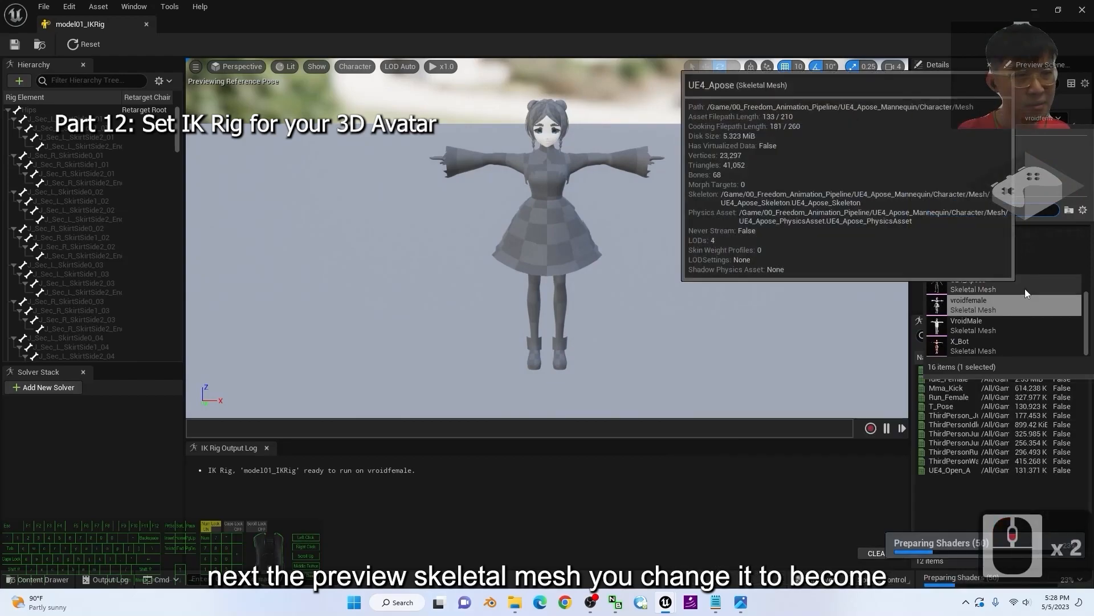
left_click_drag(1090, 329, 1086, 268)
left_click(964, 326)
left_click(965, 326)
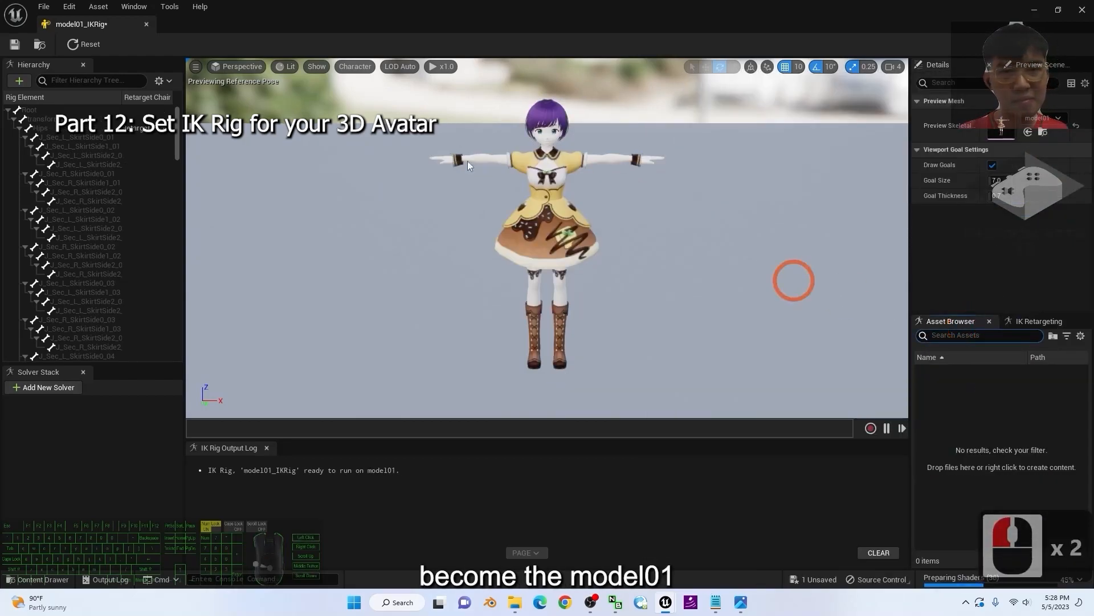
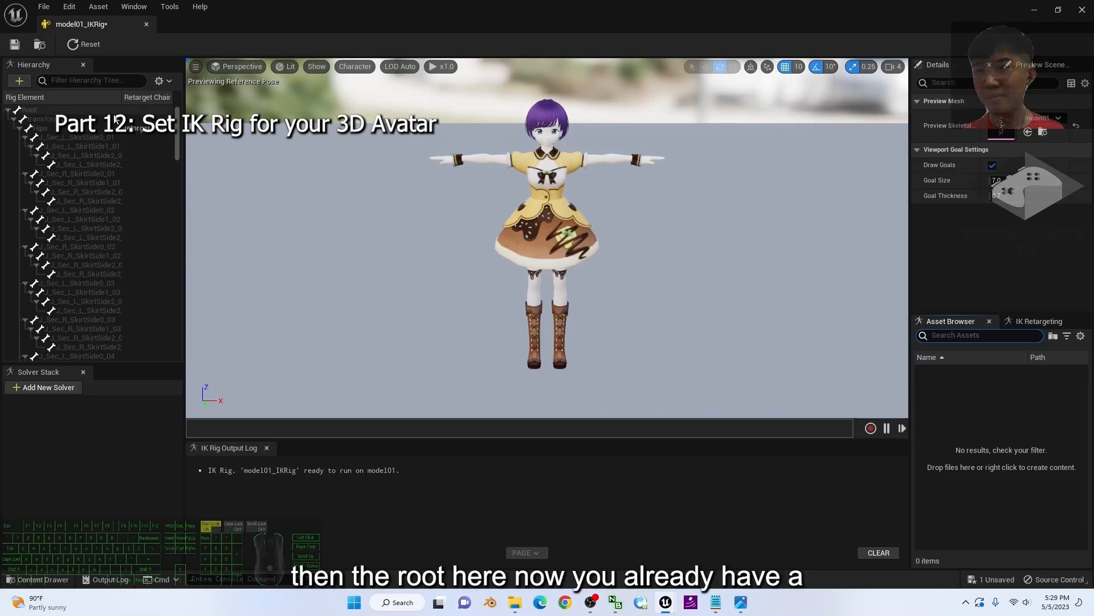
- Inspect the Root and transform1 bones and set the viewport's bone drawing to All Hierarchy
left_click(140, 110)
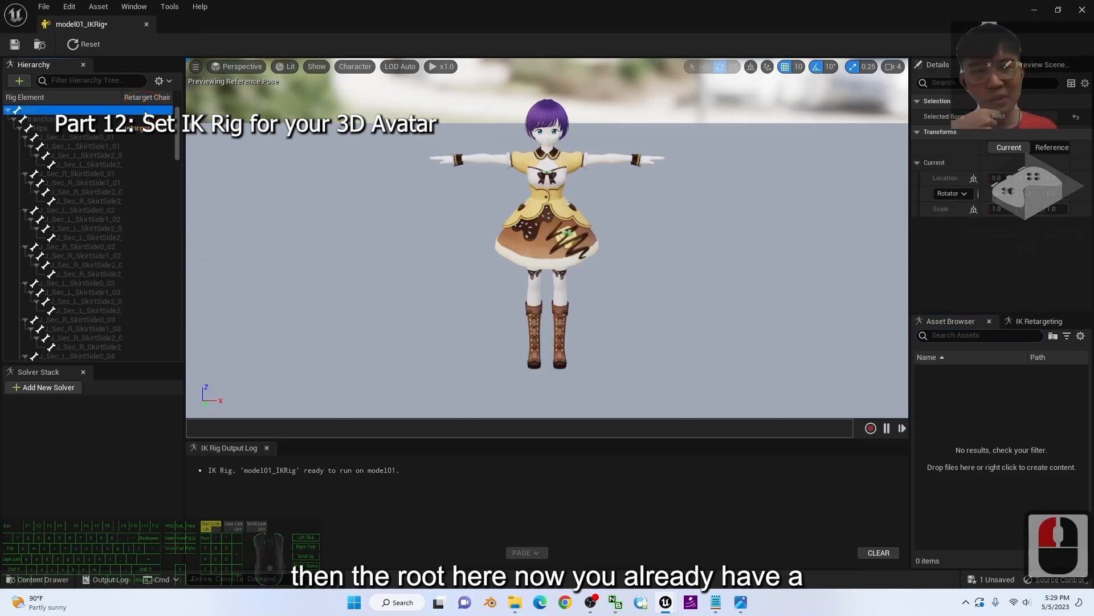
left_click(63, 117)
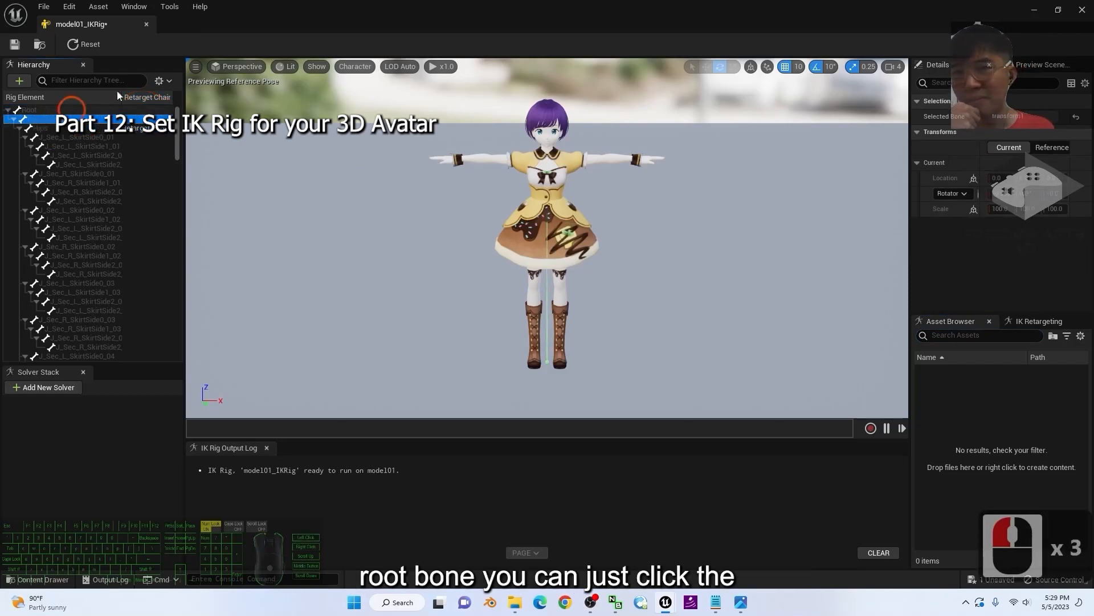
left_click(359, 69)
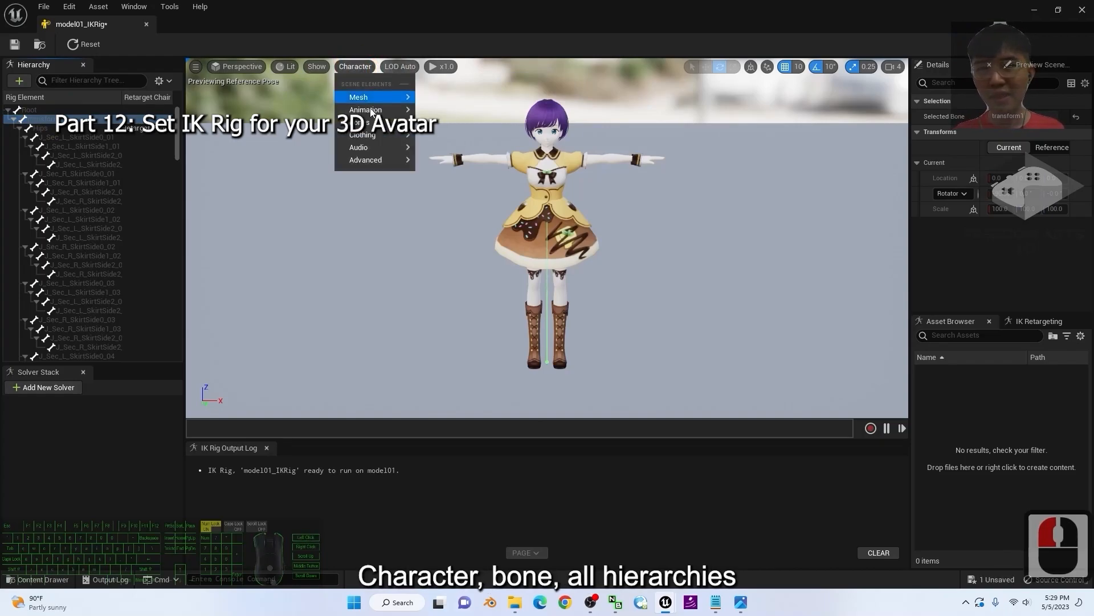
left_click(367, 123)
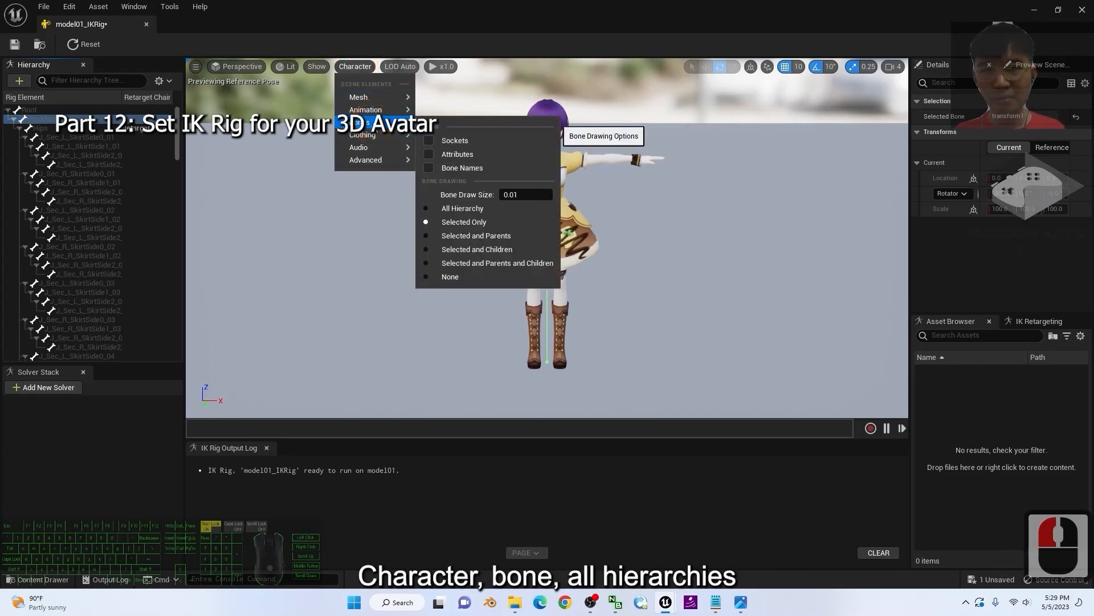
left_click(427, 209)
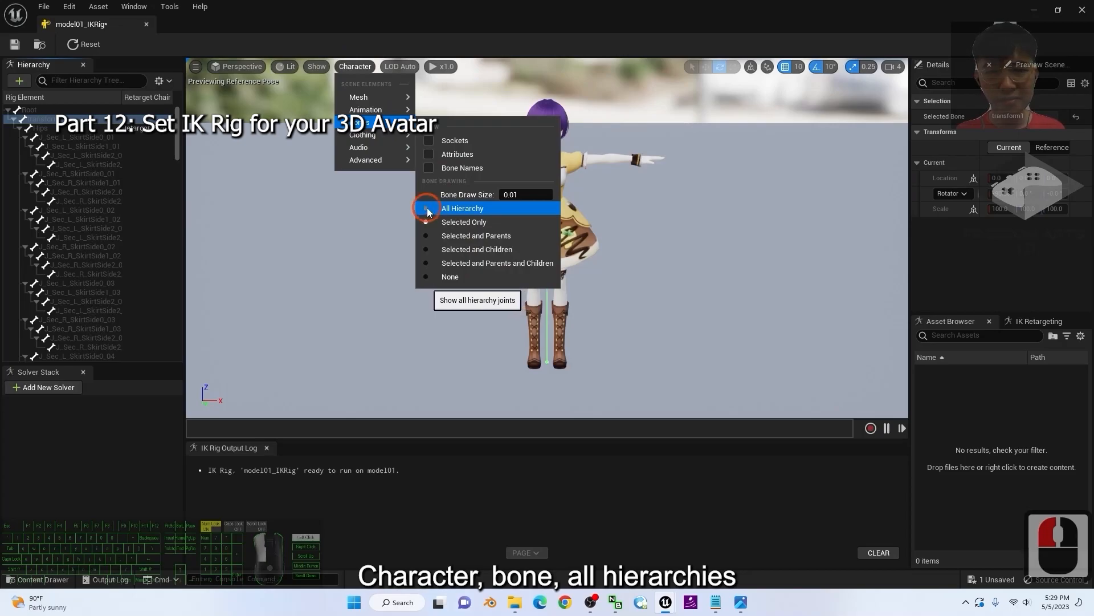
scroll(622, 262, "up", 3)
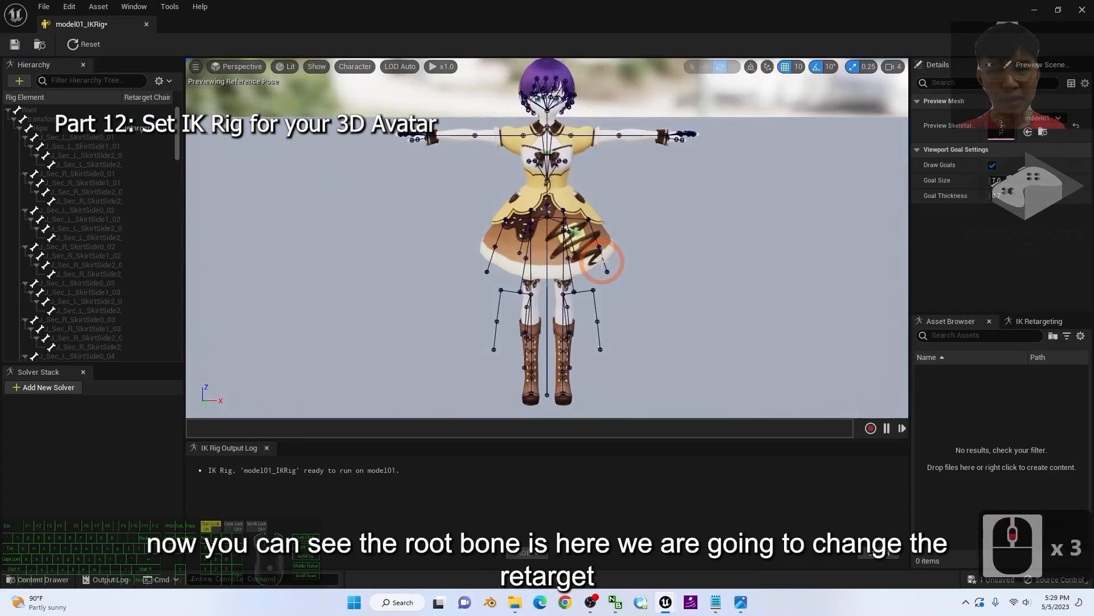
- Compare the Root, transform1 and Hips bones and set transform1 as the retarget root
left_click(548, 257)
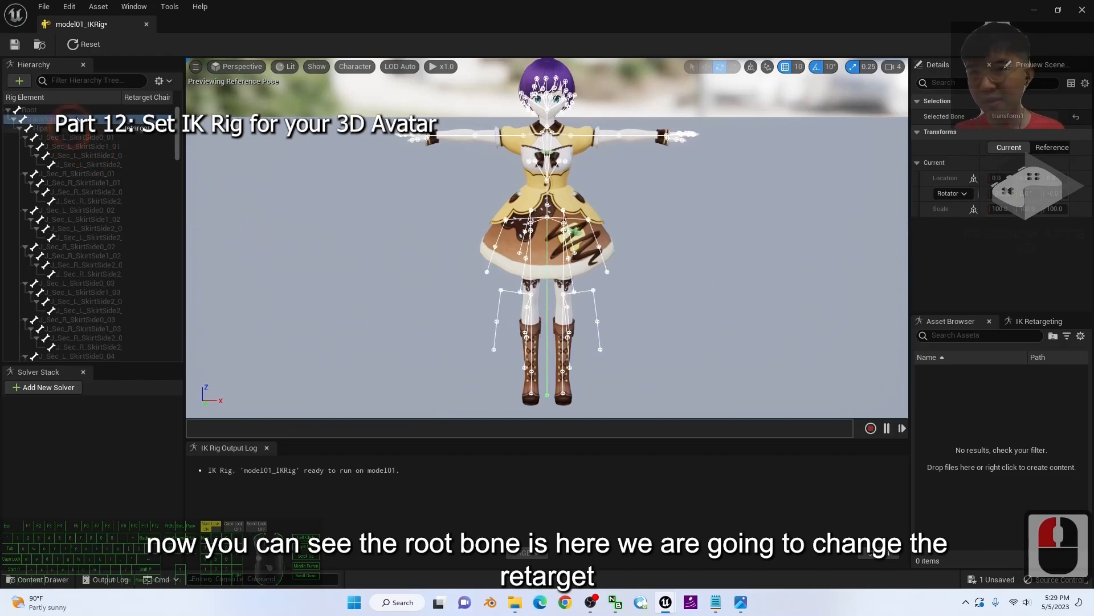
left_click(150, 131)
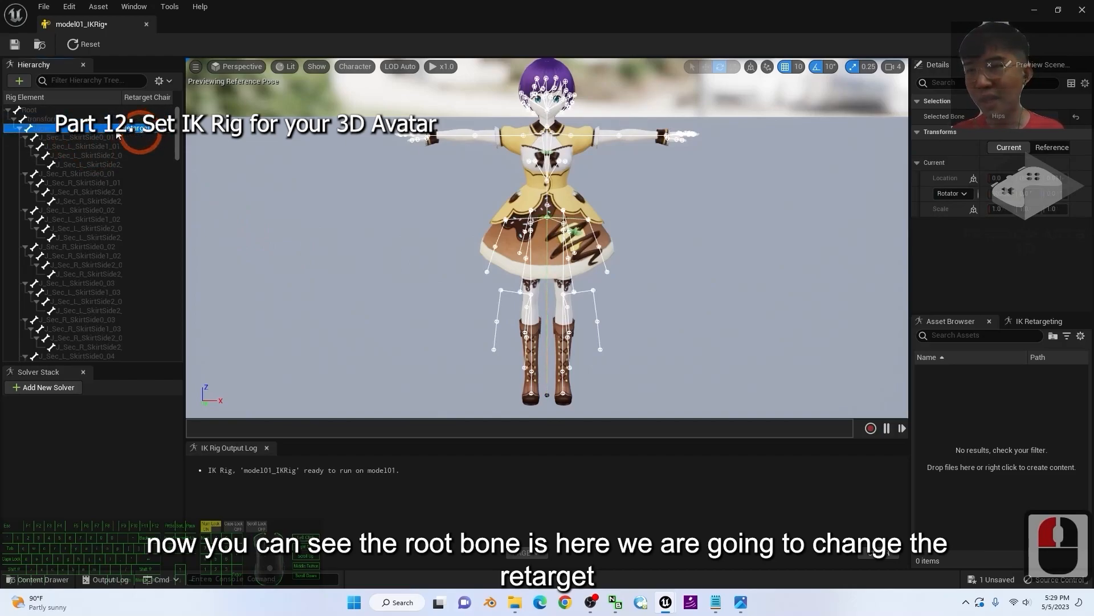
double_click(91, 110)
left_click(91, 119)
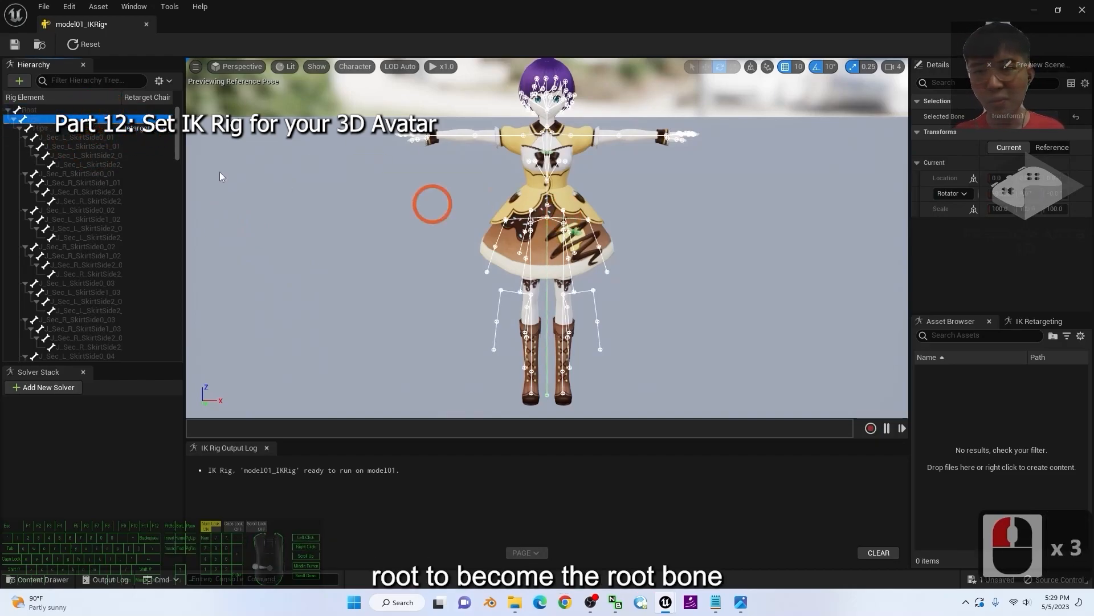
left_click(40, 129)
left_click(33, 119)
left_click(641, 310)
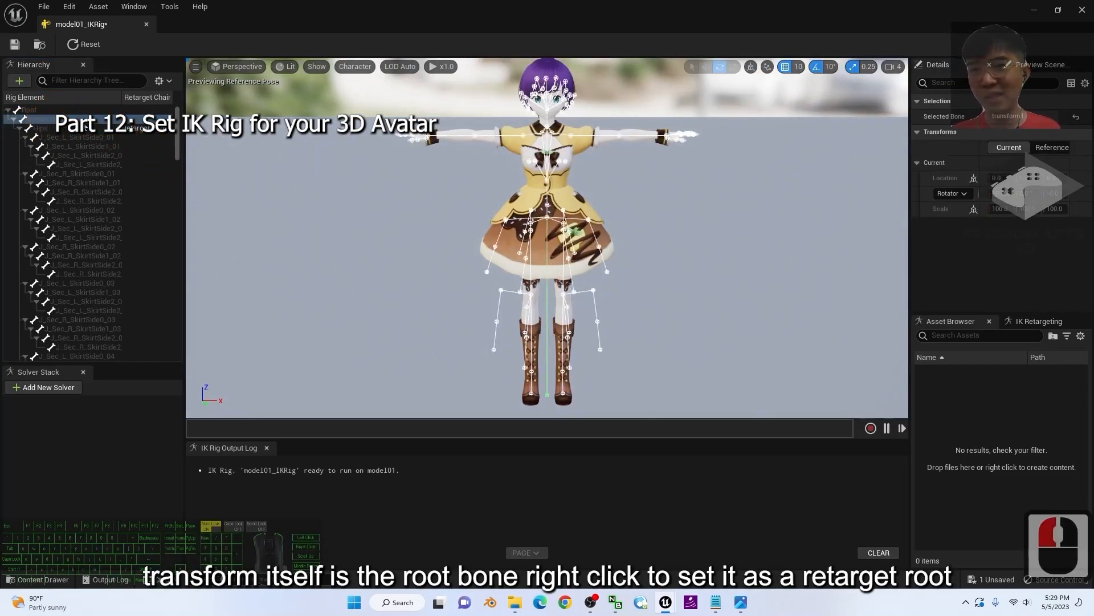
right_click(129, 124)
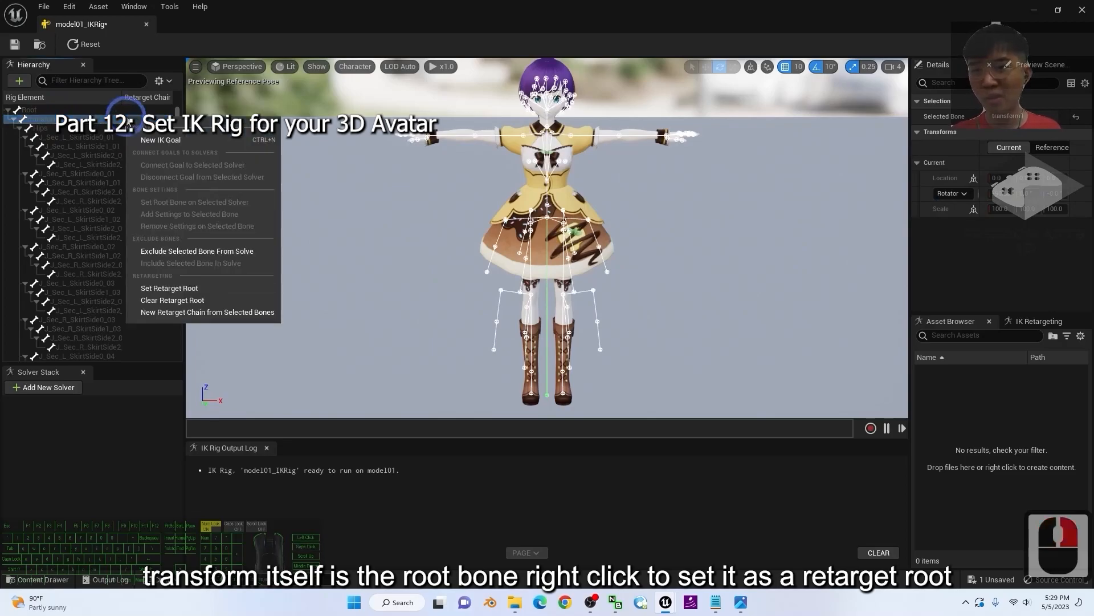
left_click(202, 290)
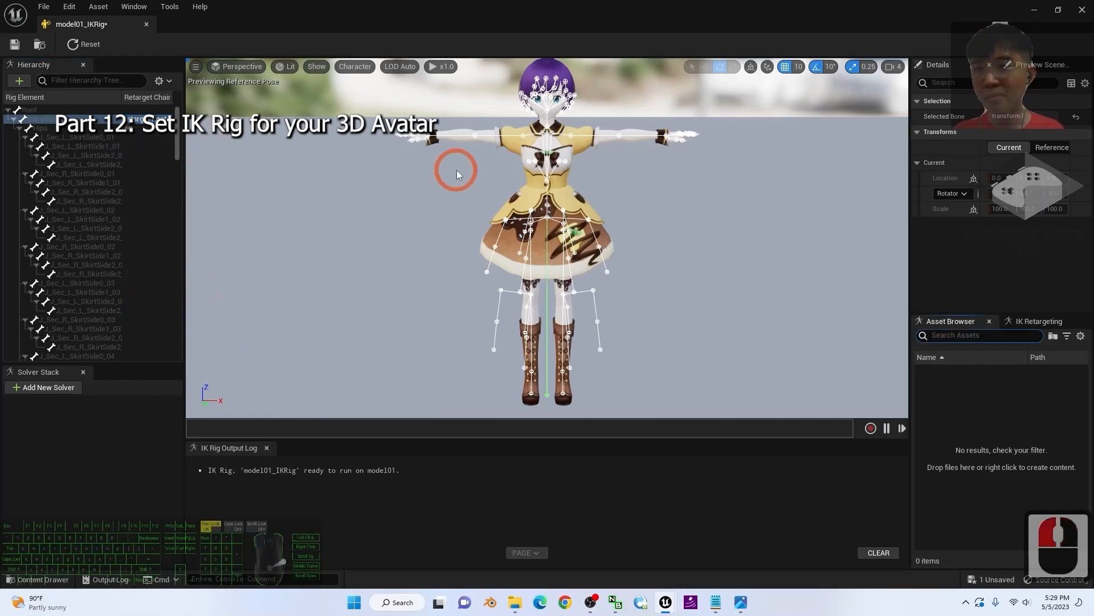
- Save model01_IKRig and close its editor
left_click(147, 132)
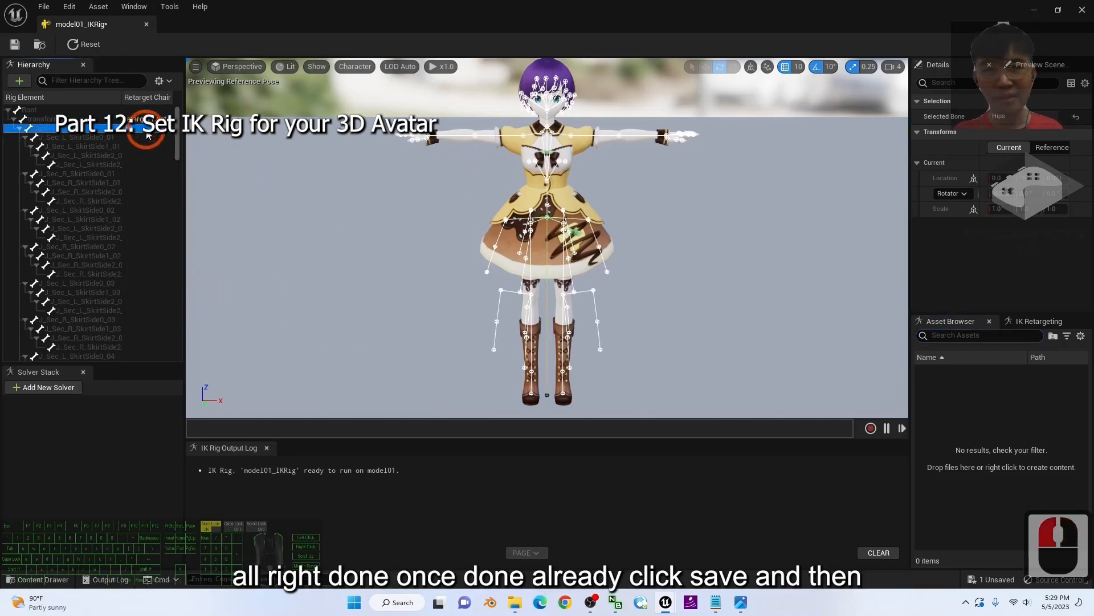
left_click(16, 46)
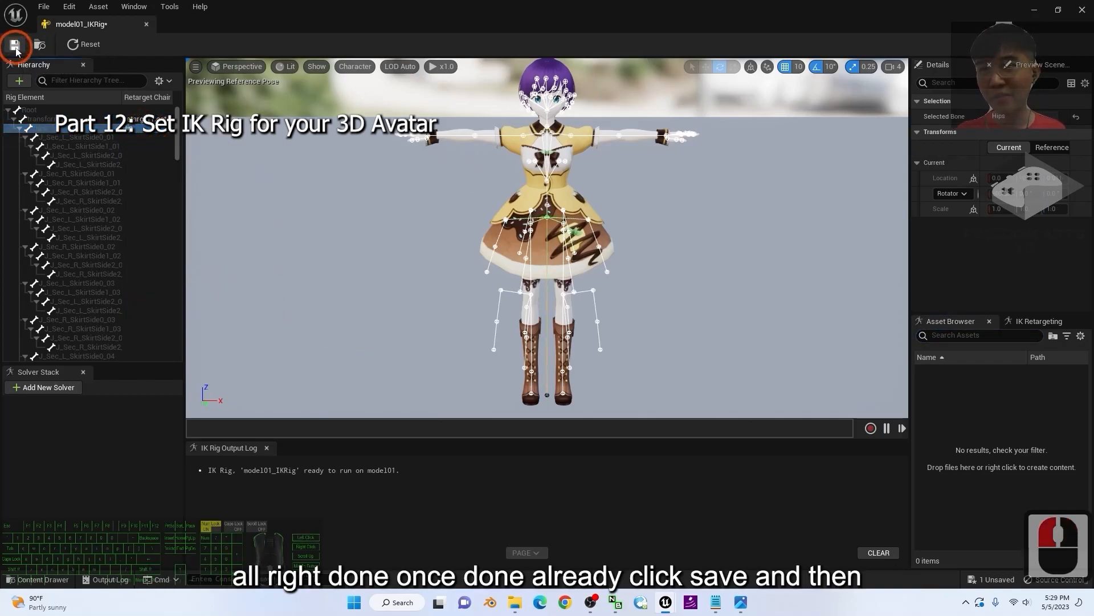
left_click(1083, 10)
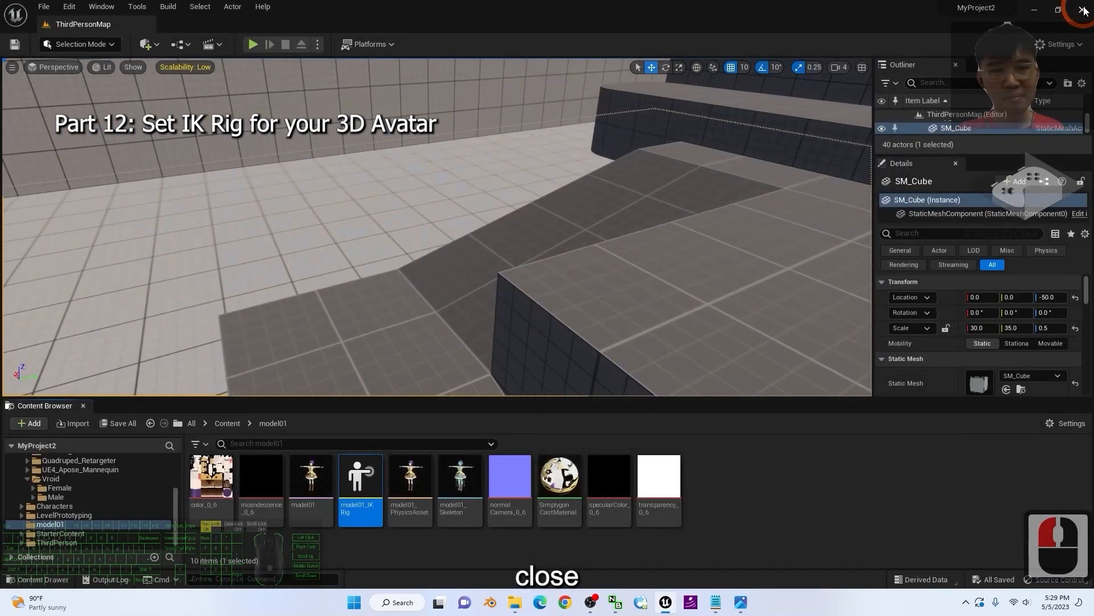
left_click(754, 505)
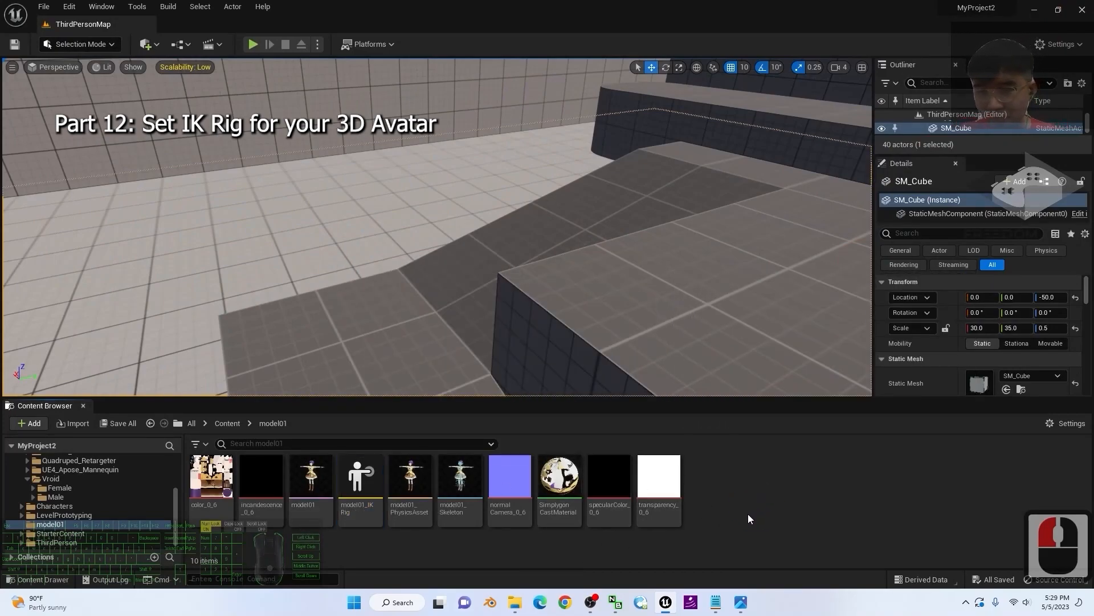
- Go to the Content folder, reopen the model01 folder and open model01_Skeleton in the skeleton editor
left_click(263, 441)
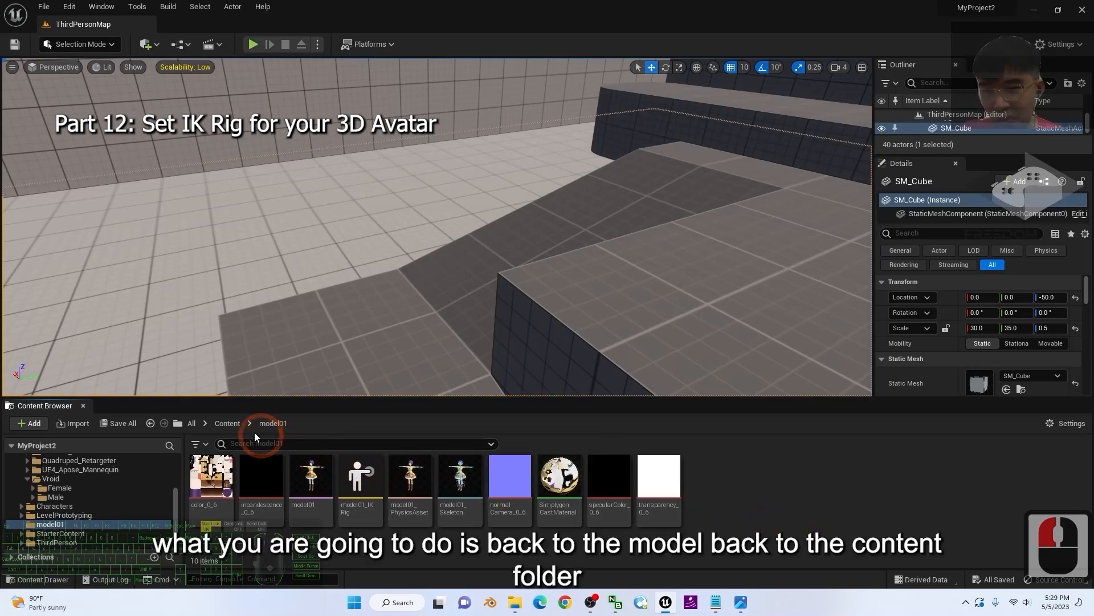
left_click(229, 425)
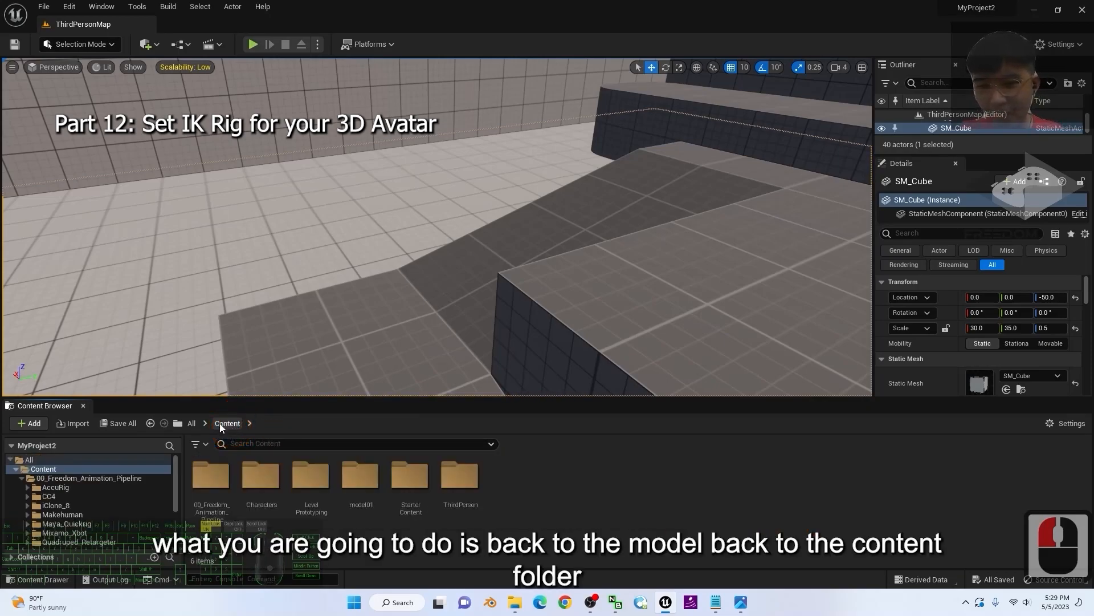
left_click(231, 425)
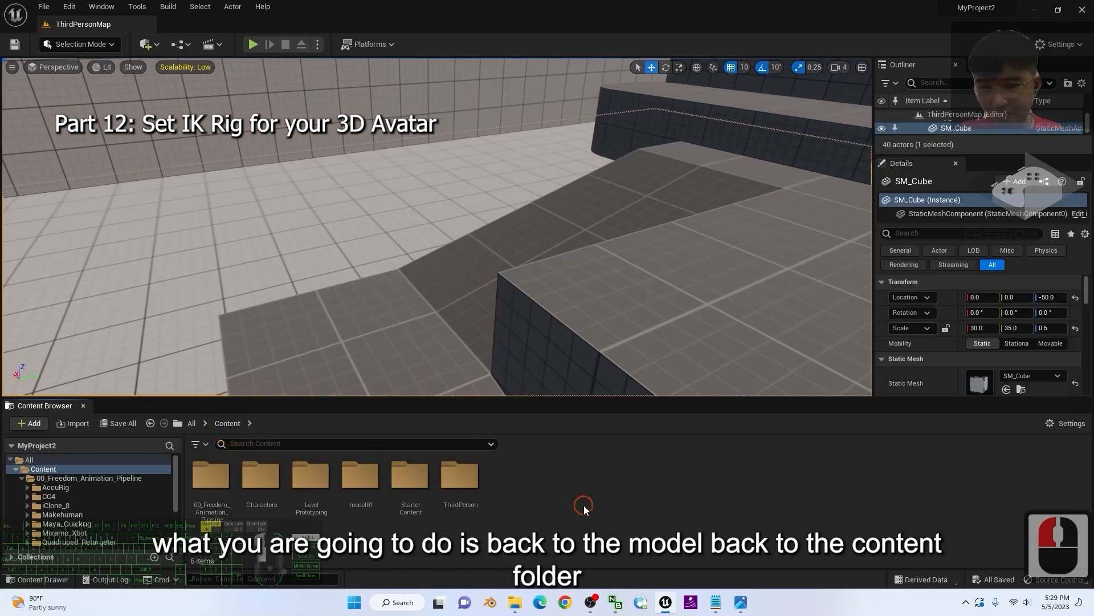
double_click(365, 482)
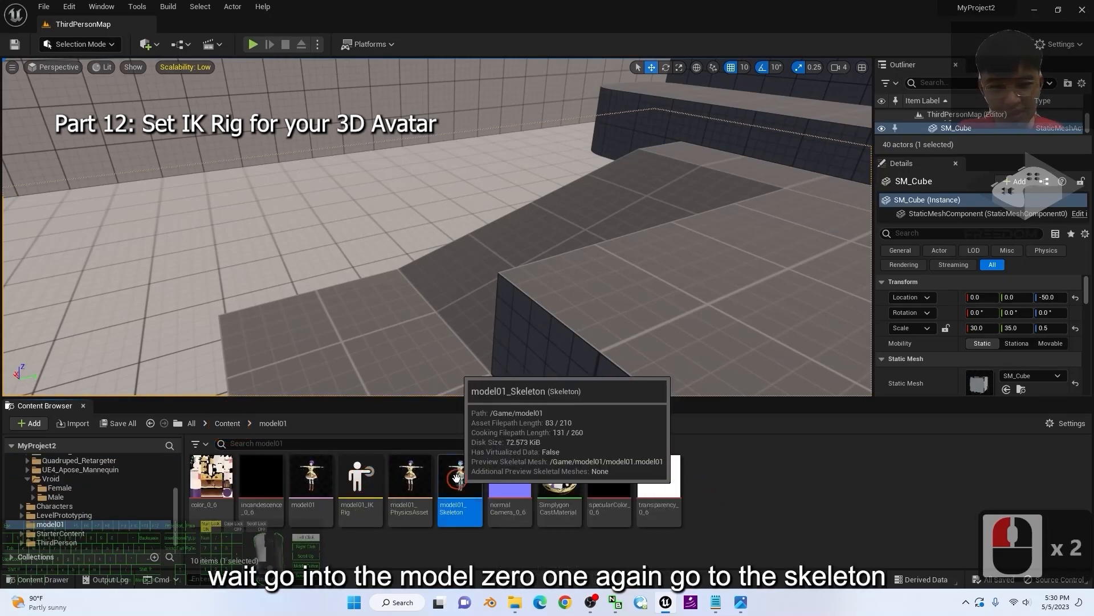
double_click(457, 478)
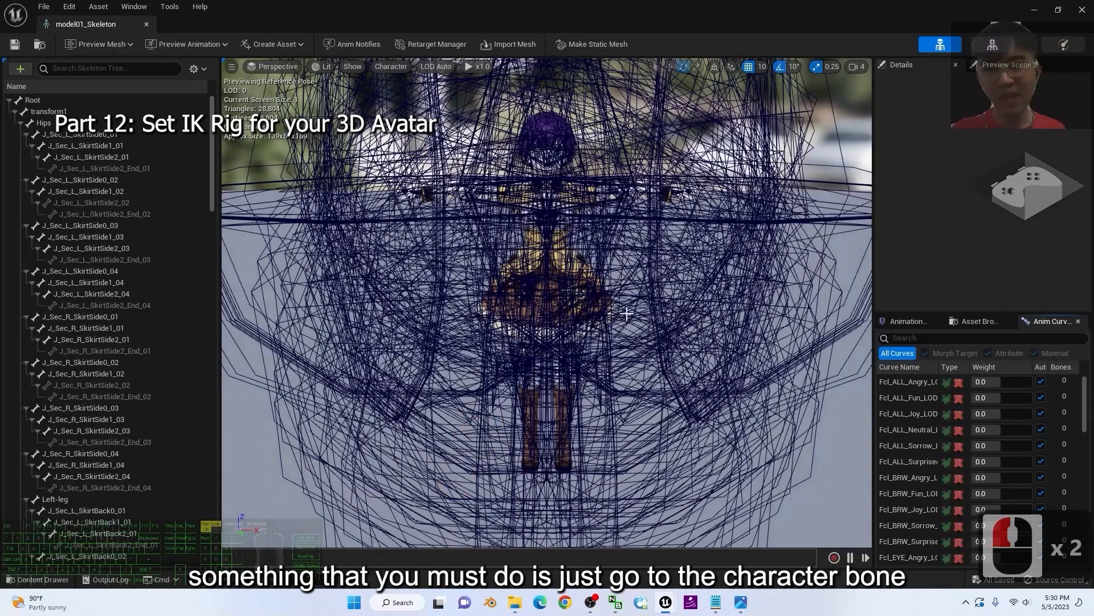
- Set the bone draw size to 0.01 in the skeleton preview
left_click(396, 69)
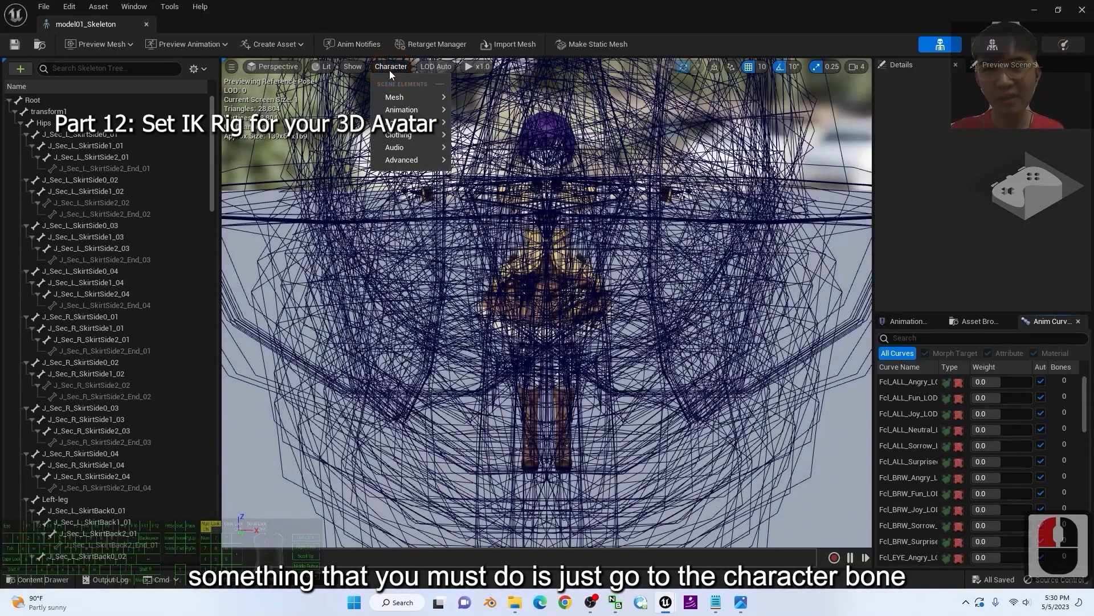
mouse_move(404, 122)
left_click(590, 227)
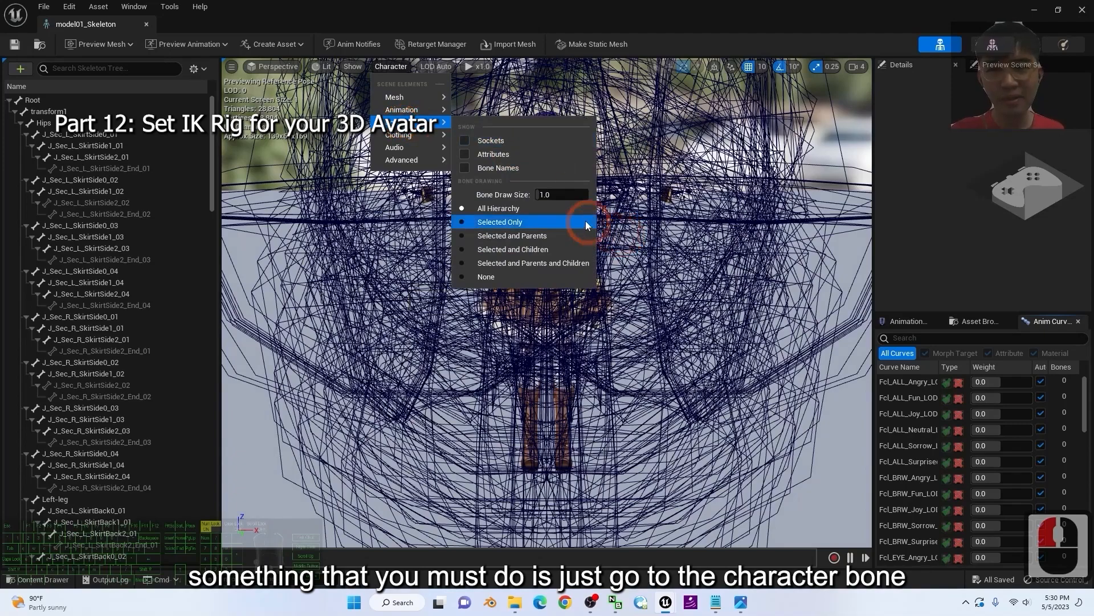
left_click(548, 195)
type("0.0")
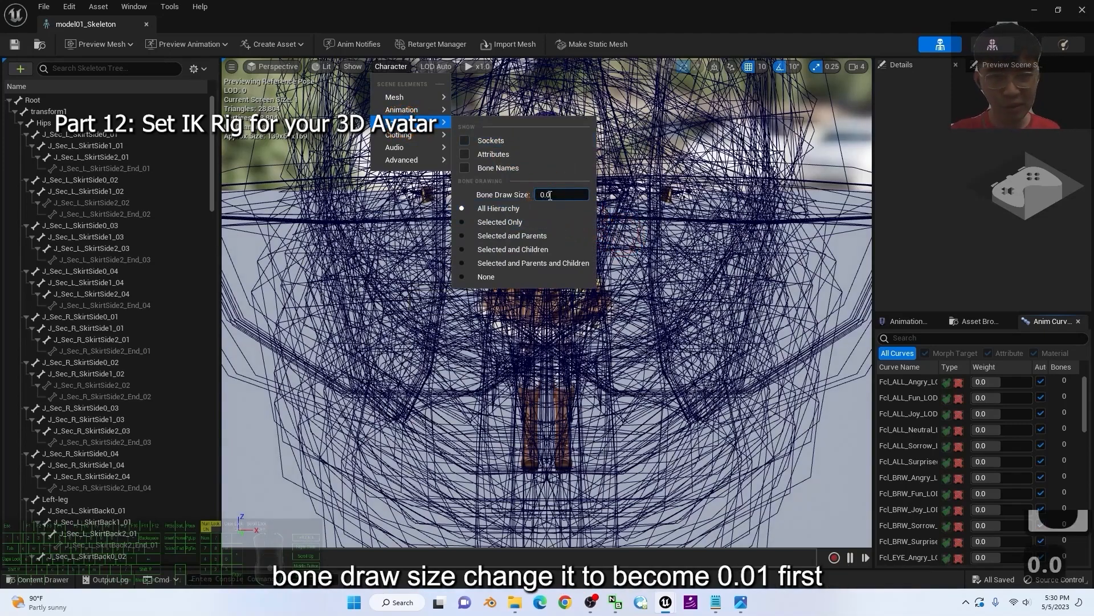
type("1")
key("Return")
left_click(334, 298)
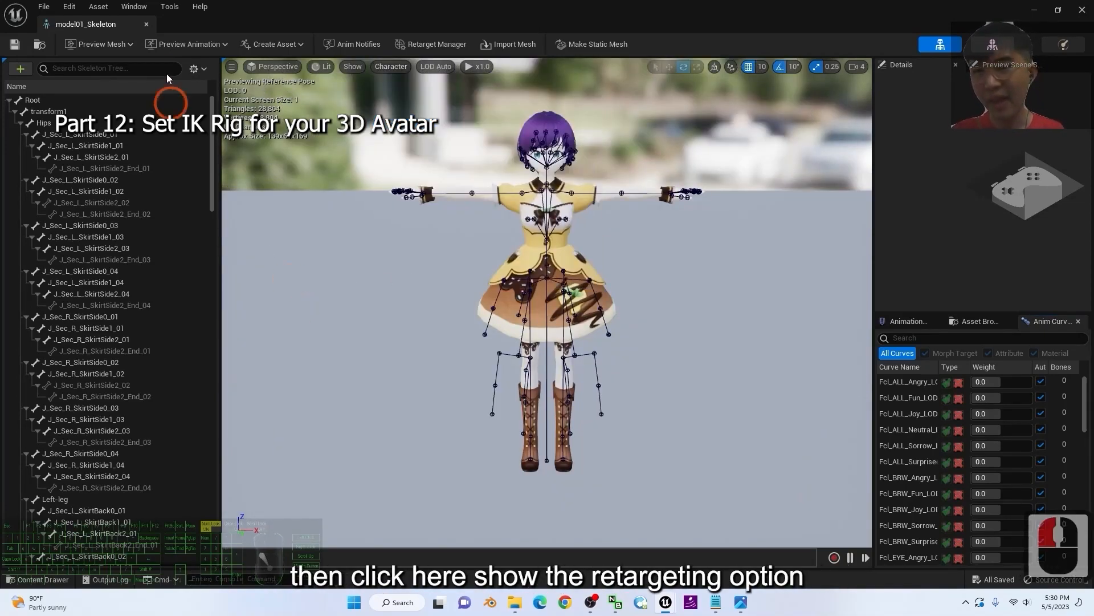
- Show the retargeting options for each bone in the skeleton tree
left_click(195, 68)
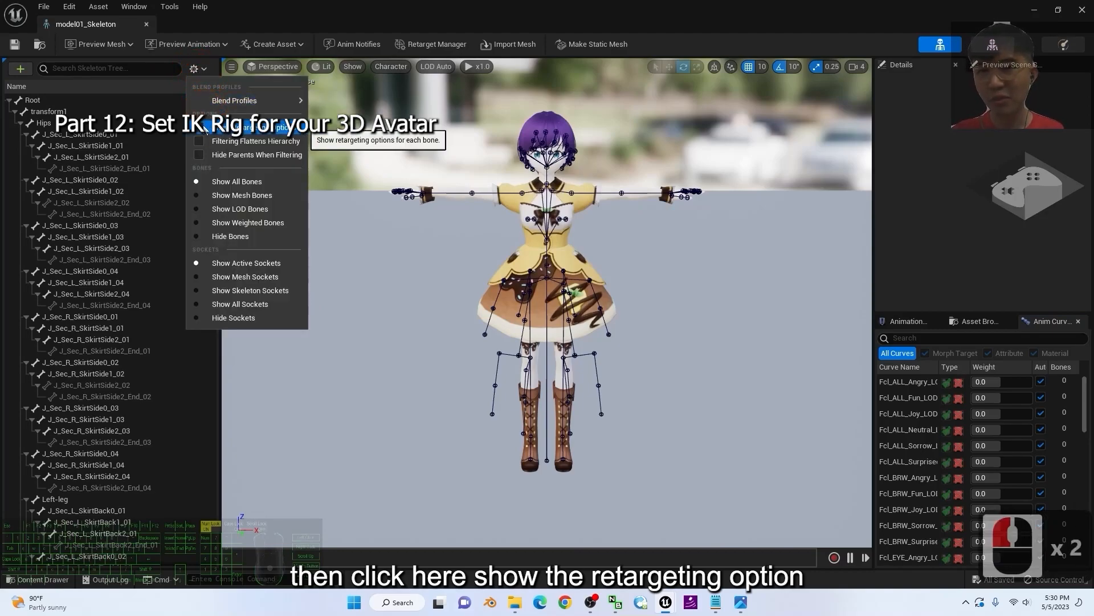
left_click(209, 127)
left_click(367, 289)
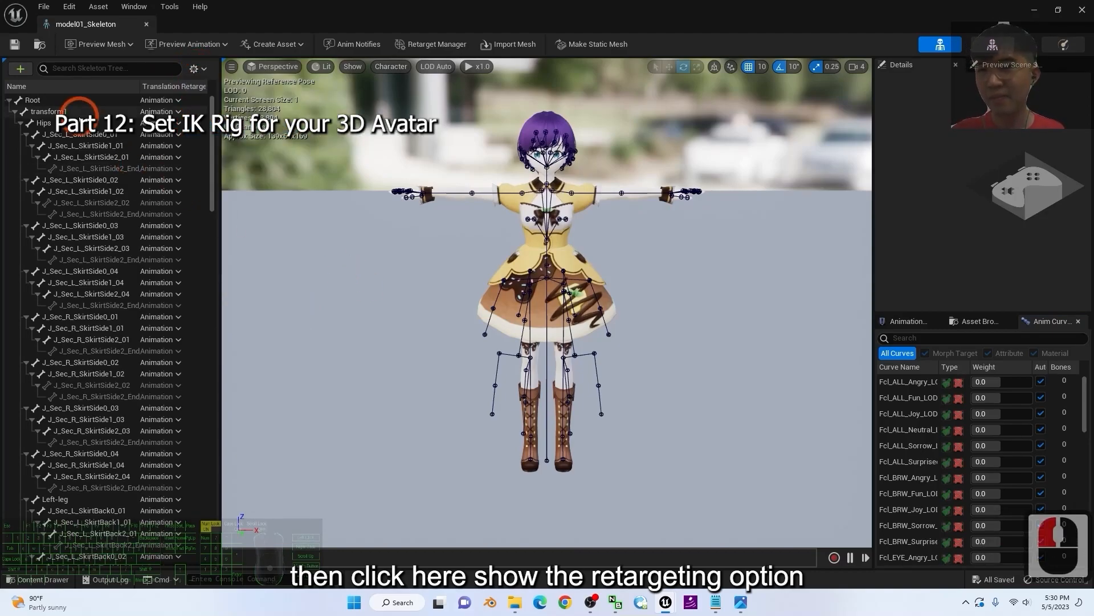
- Set the translation retargeting mode of the transform1 and Hips bones to Animation Scaled
left_click(74, 112)
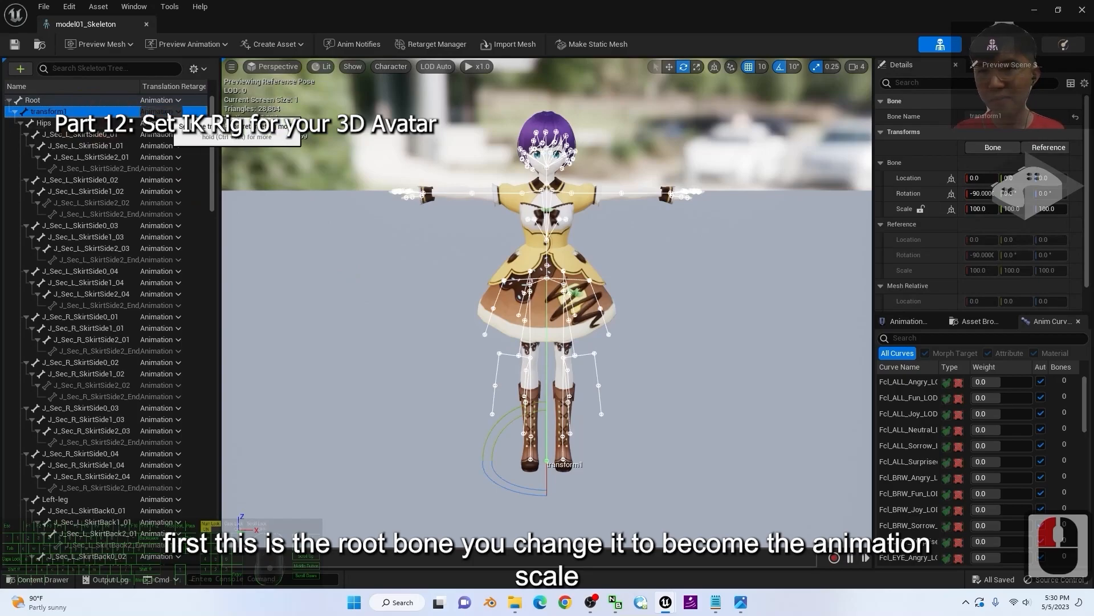
left_click(160, 112)
left_click(195, 165)
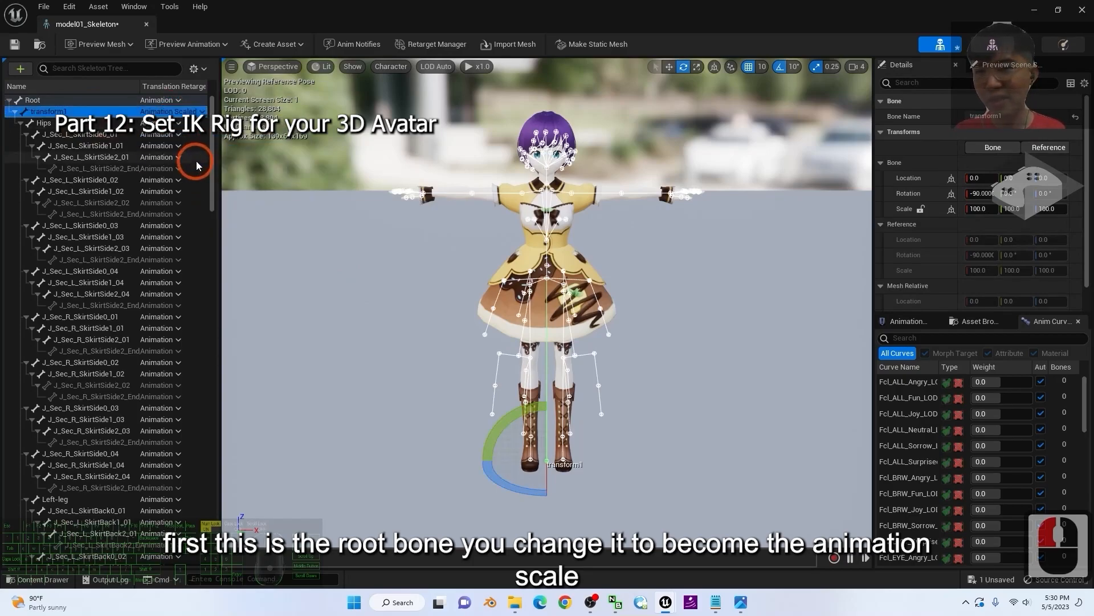
left_click(48, 124)
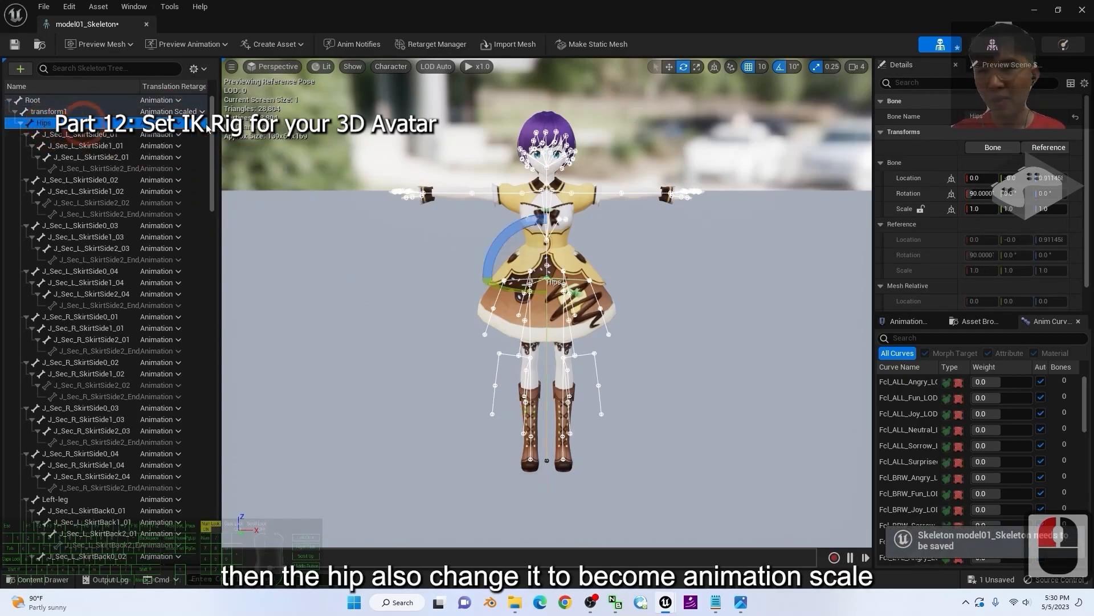
left_click(160, 123)
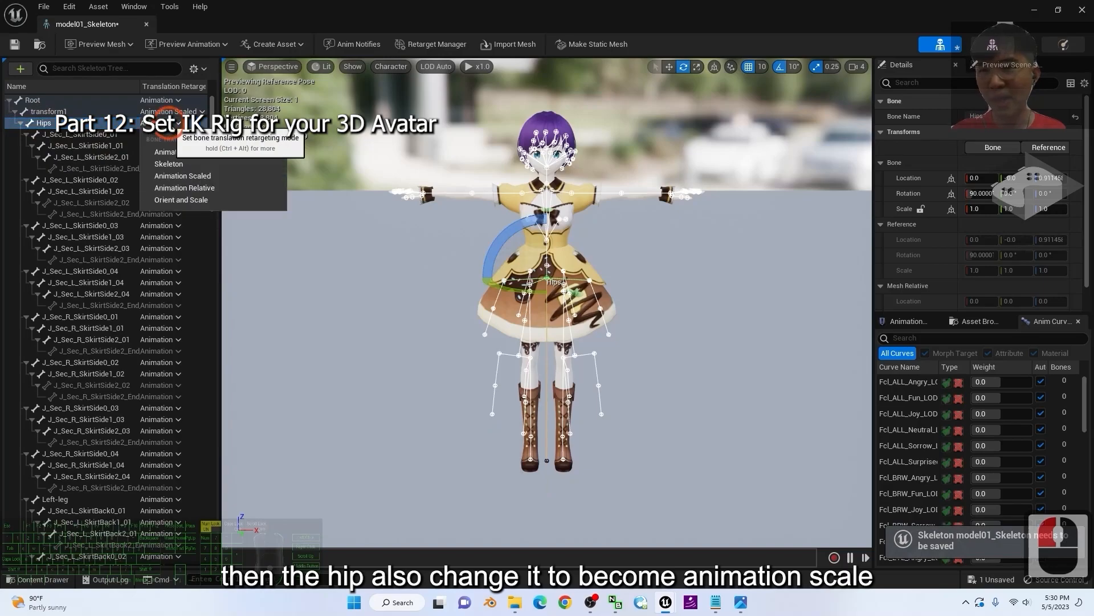
left_click(188, 176)
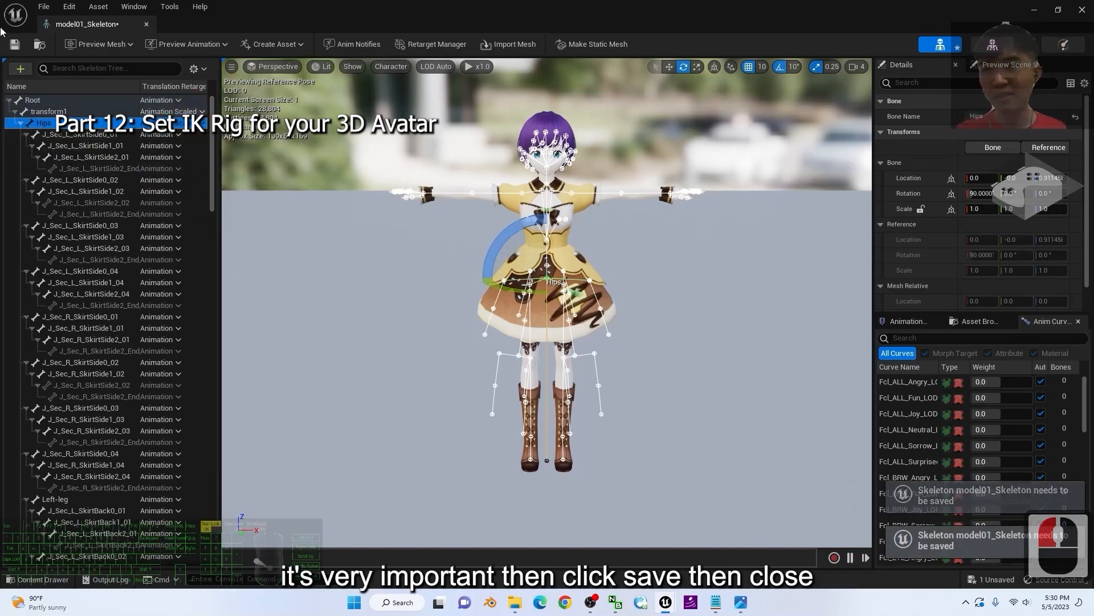
- Save model01_Skeleton and close its editor
left_click(14, 45)
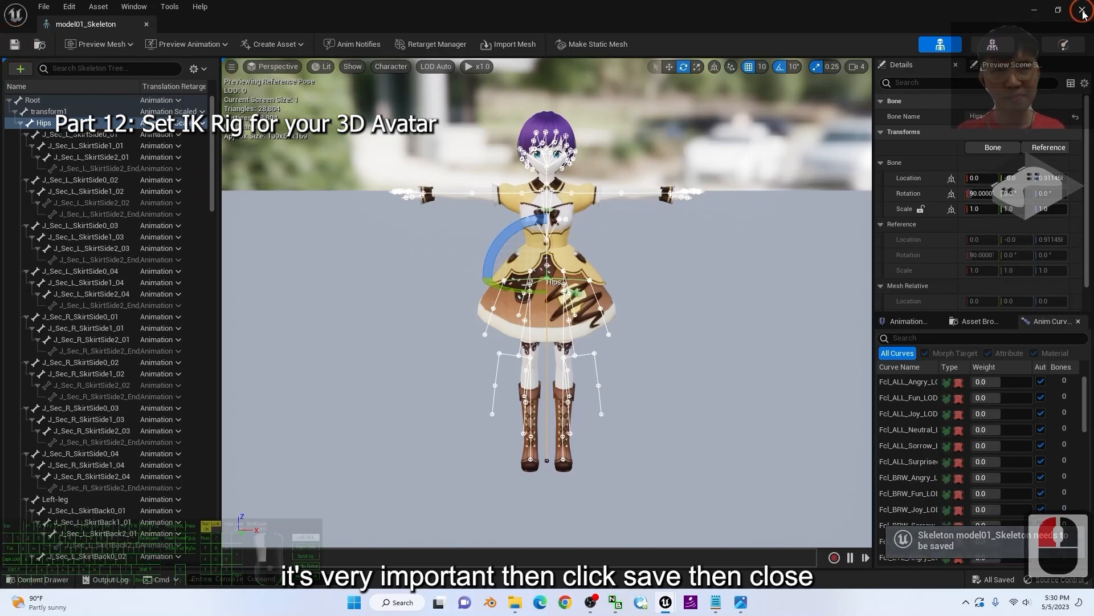
left_click(1082, 10)
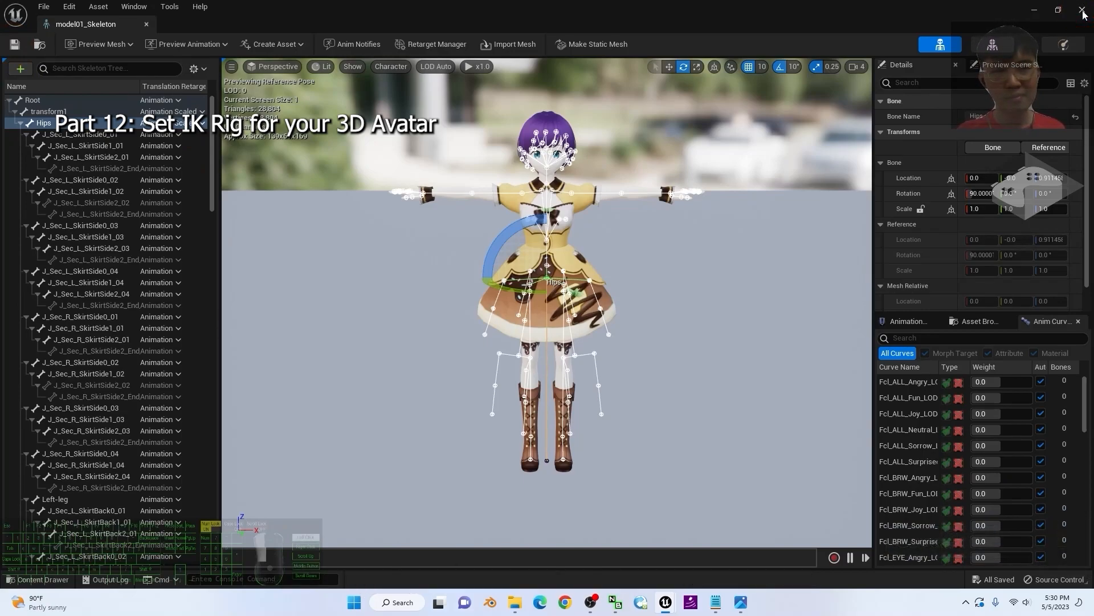
left_click(781, 542)
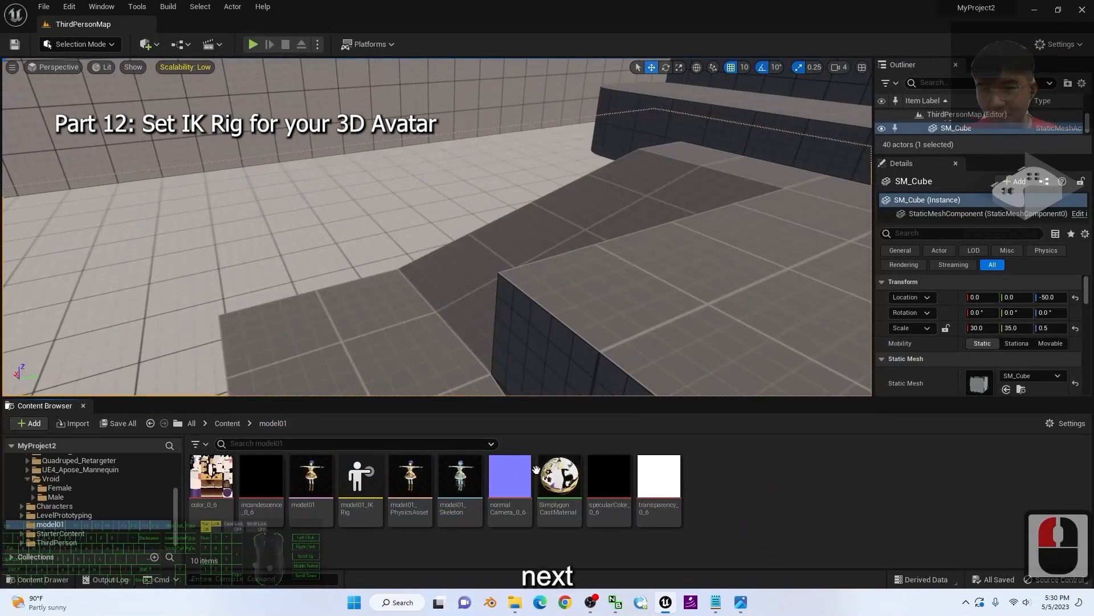
- Copy UE4Apose_to_VroidFemale_IKRetargeter from the 00_Freedom_Animation_Pipeline/UE4_Apose_Mannequin/Character/Mesh folder
left_click(234, 423)
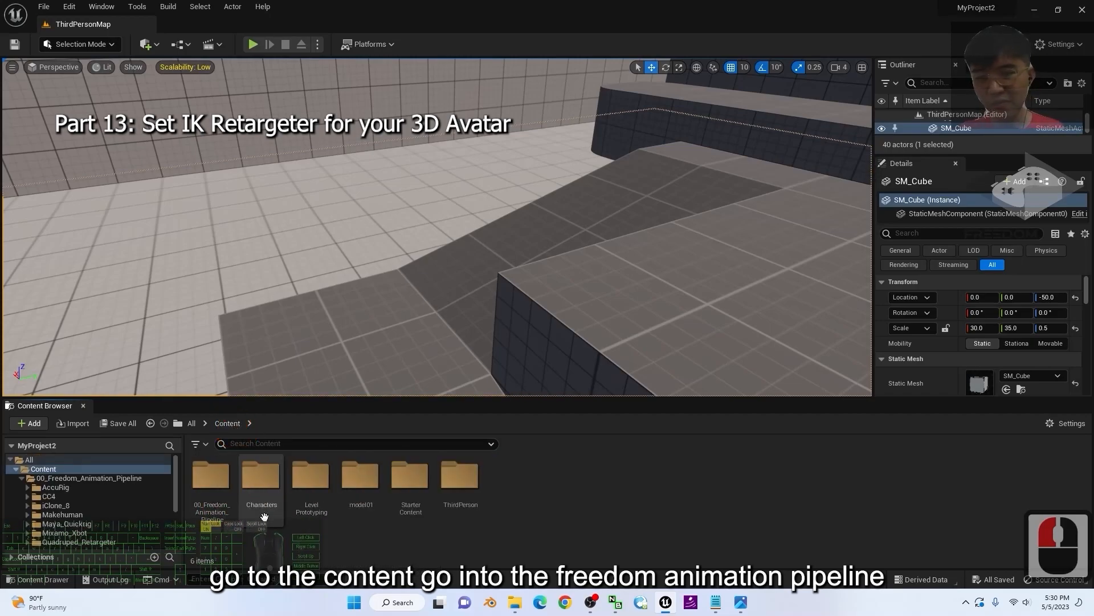
double_click(211, 476)
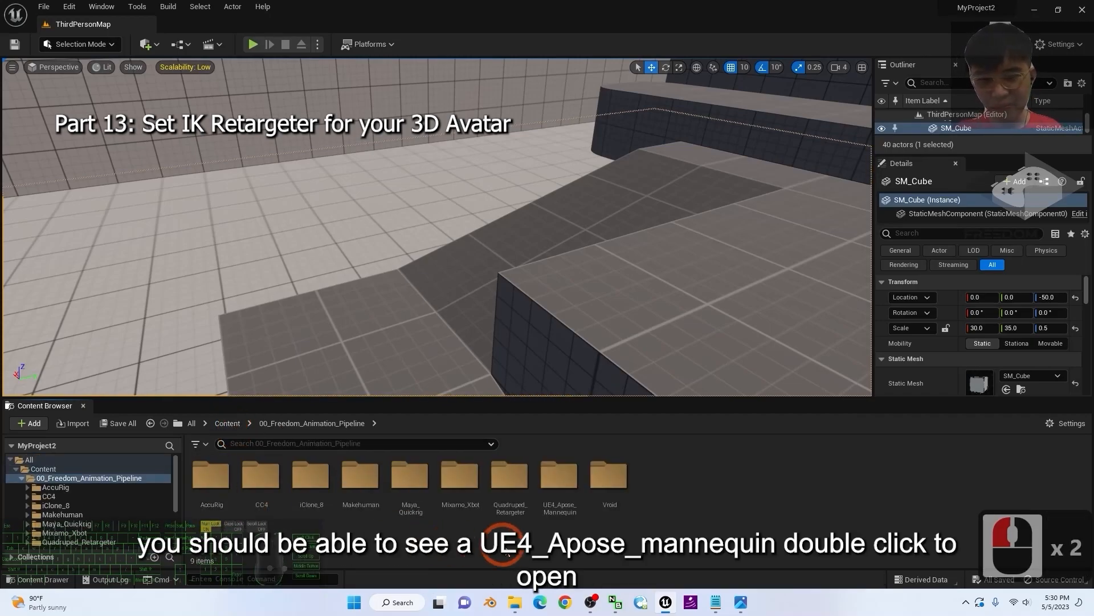
double_click(558, 483)
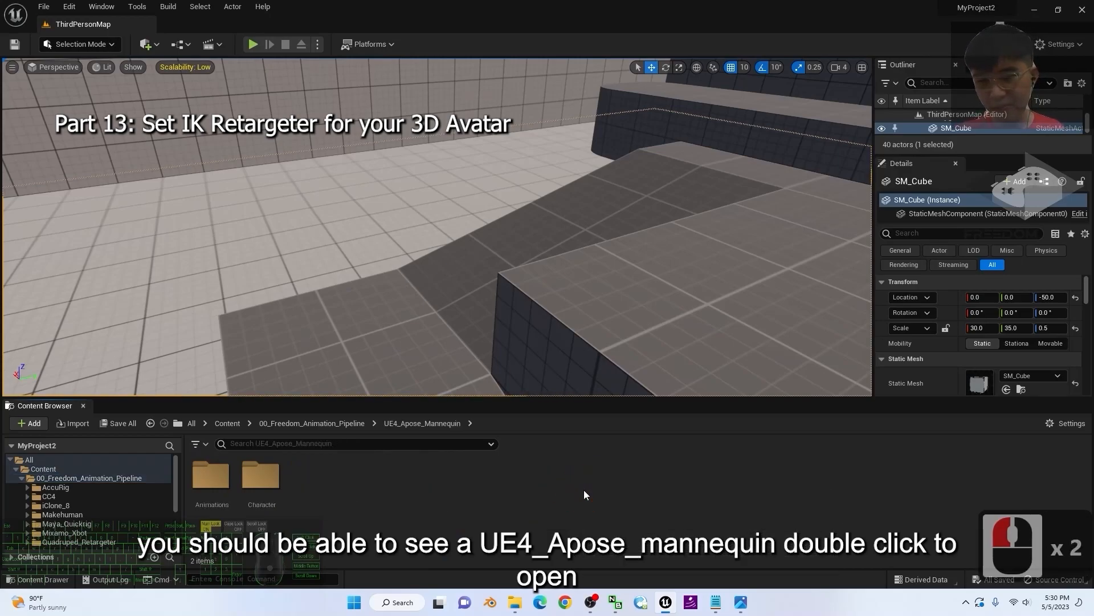
double_click(260, 476)
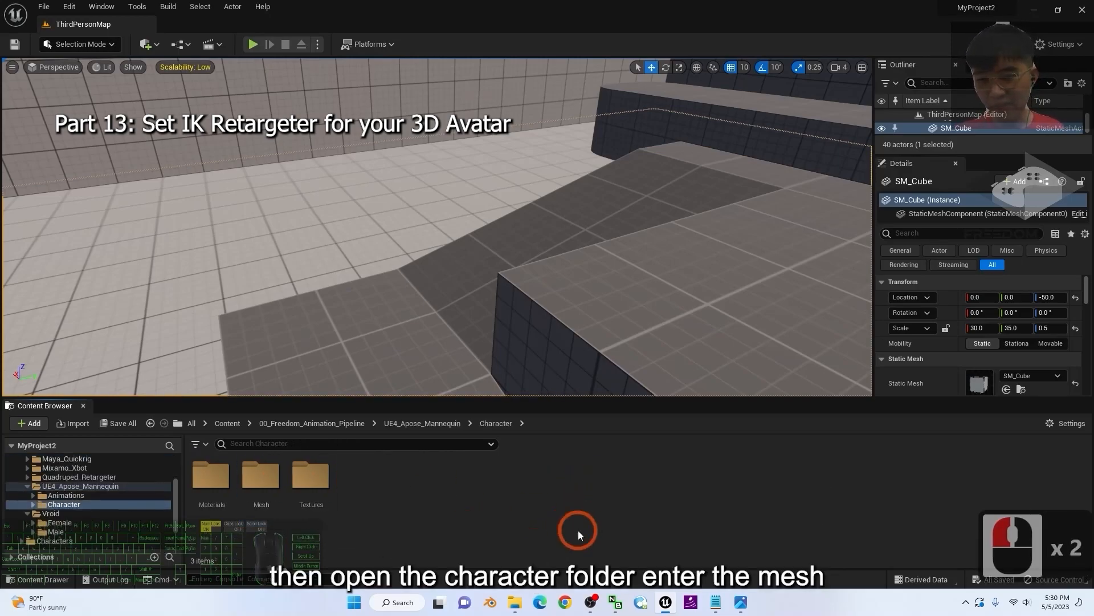
double_click(261, 476)
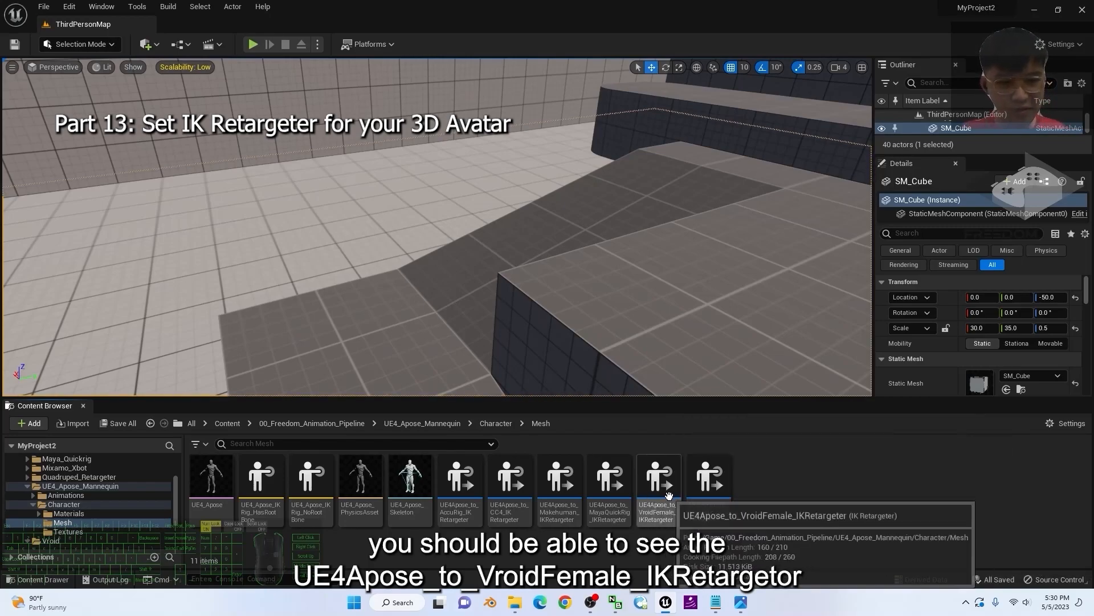
left_click(813, 502)
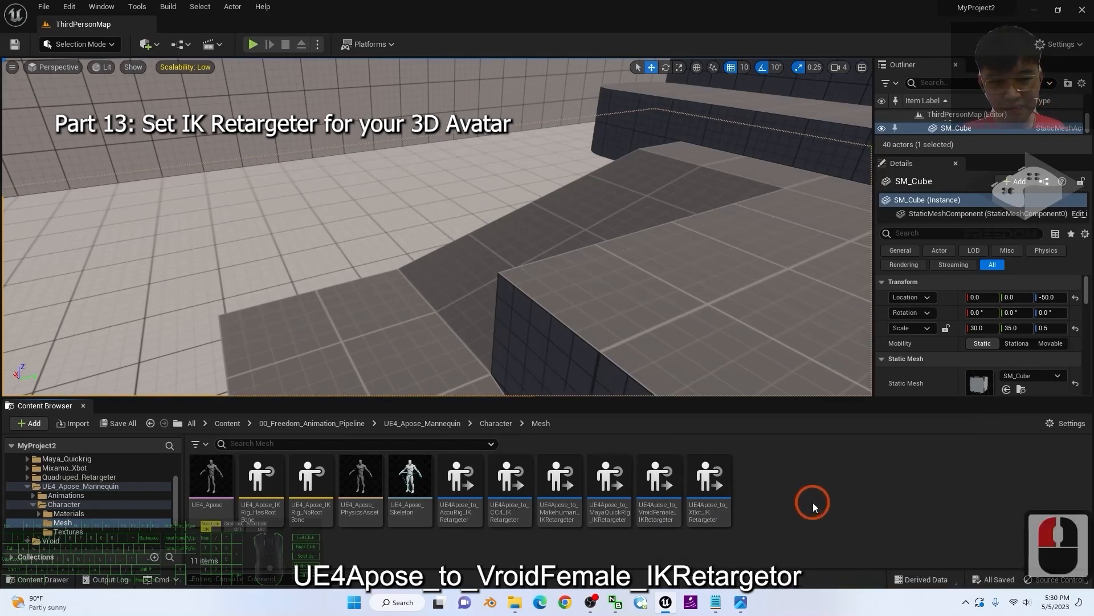
left_click(659, 479)
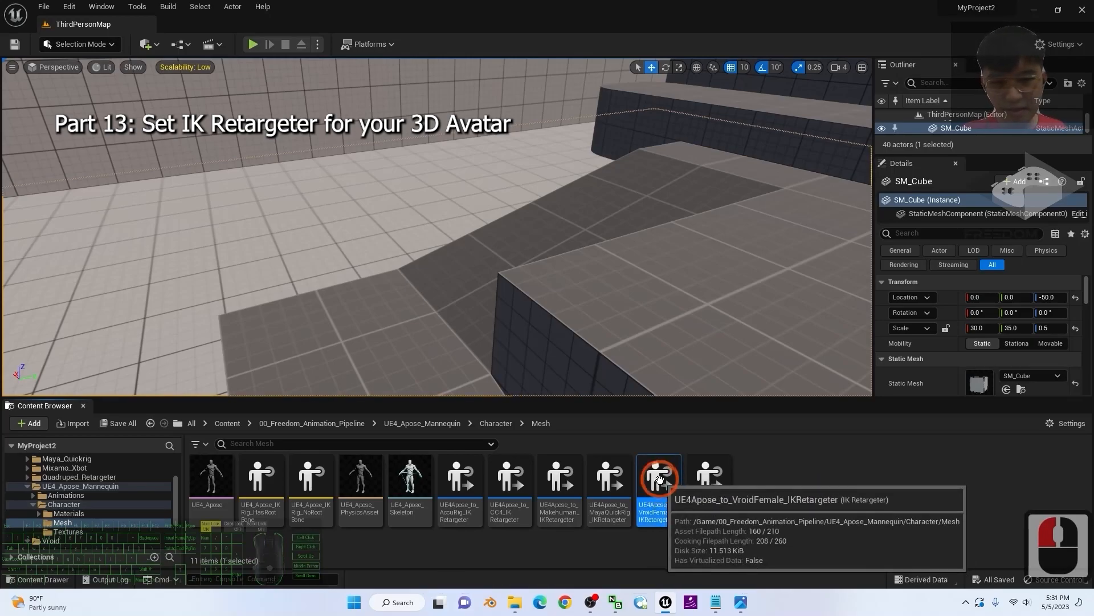
left_click(657, 476)
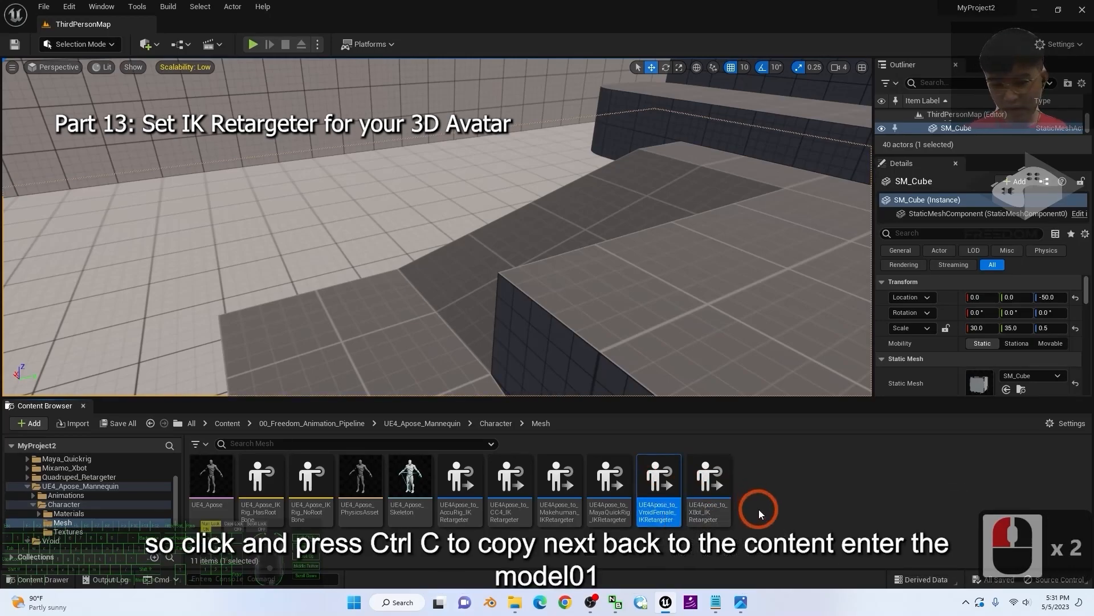
key("ctrl+c")
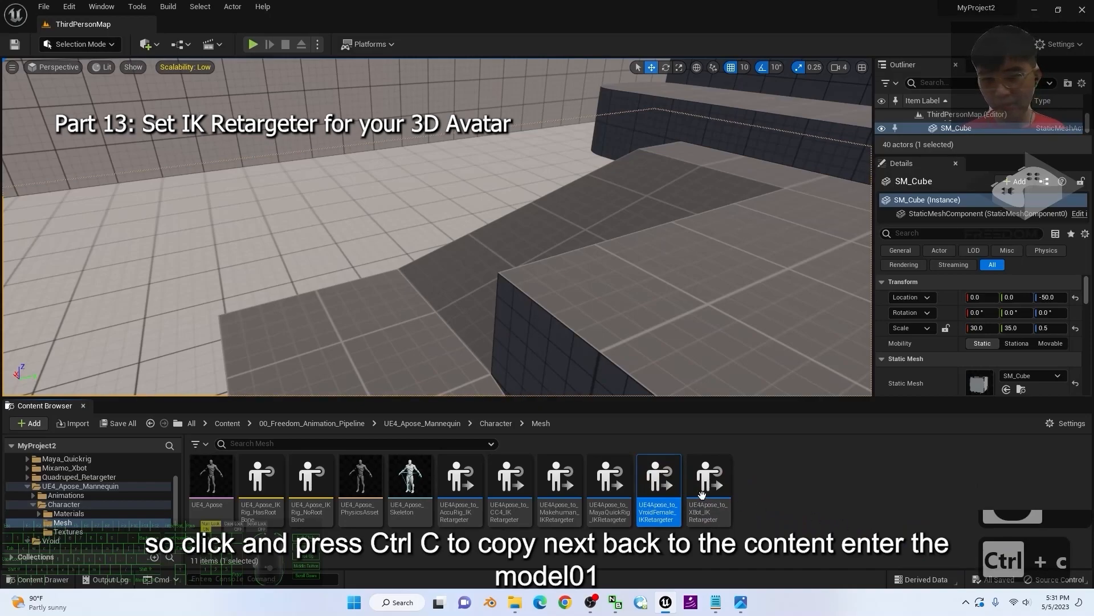
- Paste the copied IK retargeter into the model01 folder under Content
left_click(226, 423)
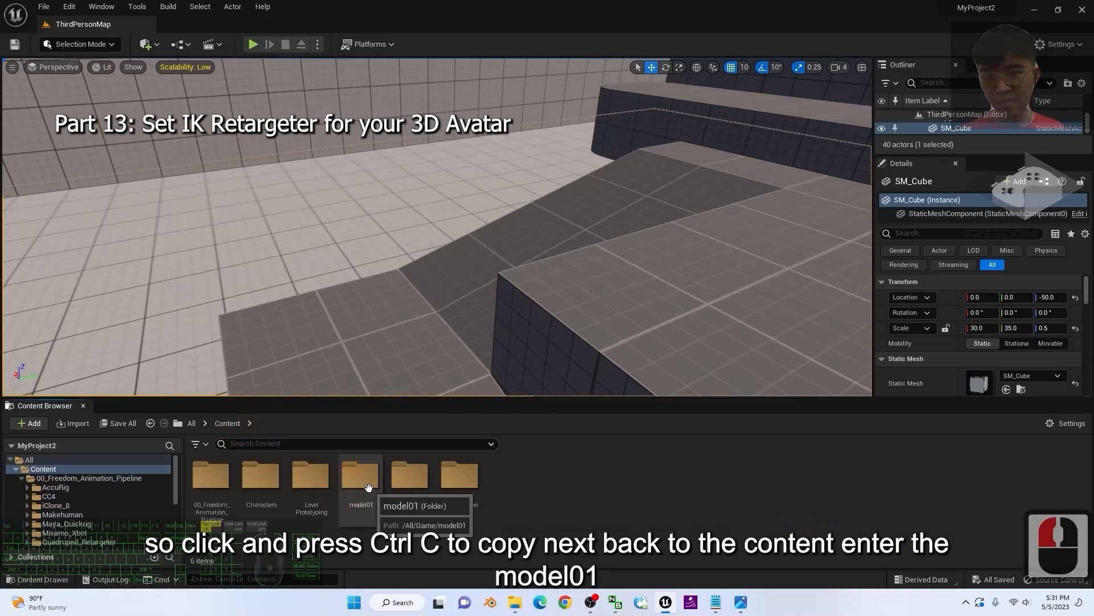
double_click(363, 477)
left_click(761, 516)
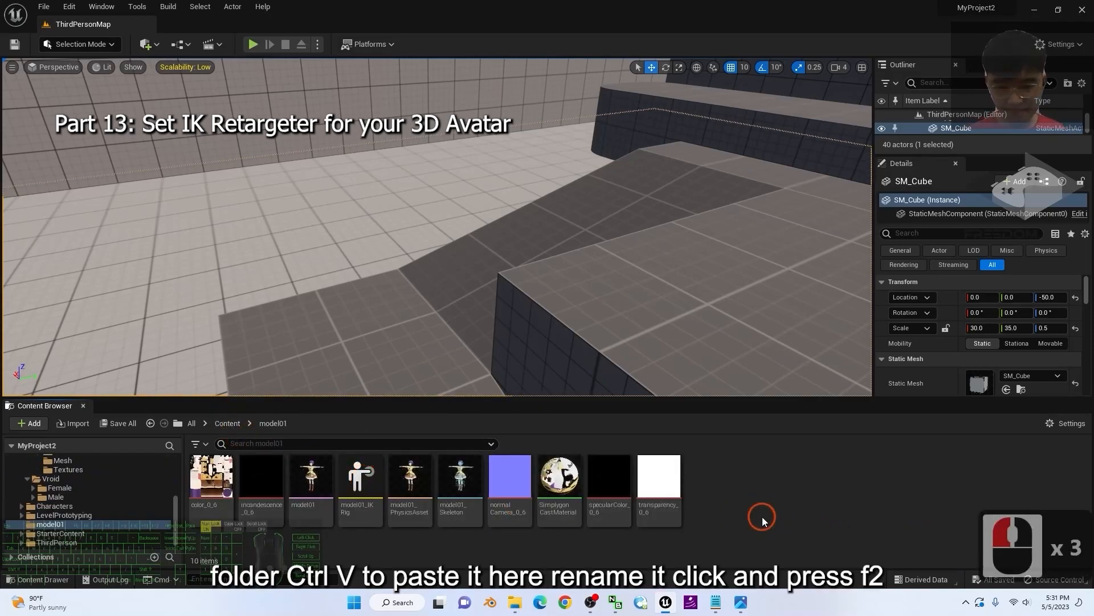
key("ctrl+v")
- Rename the pasted IK retargeter in the model01 folder as UE4Apose_to_model01_IKRetargeter
left_click(730, 516)
left_click(734, 513)
left_click(733, 513)
key("F2")
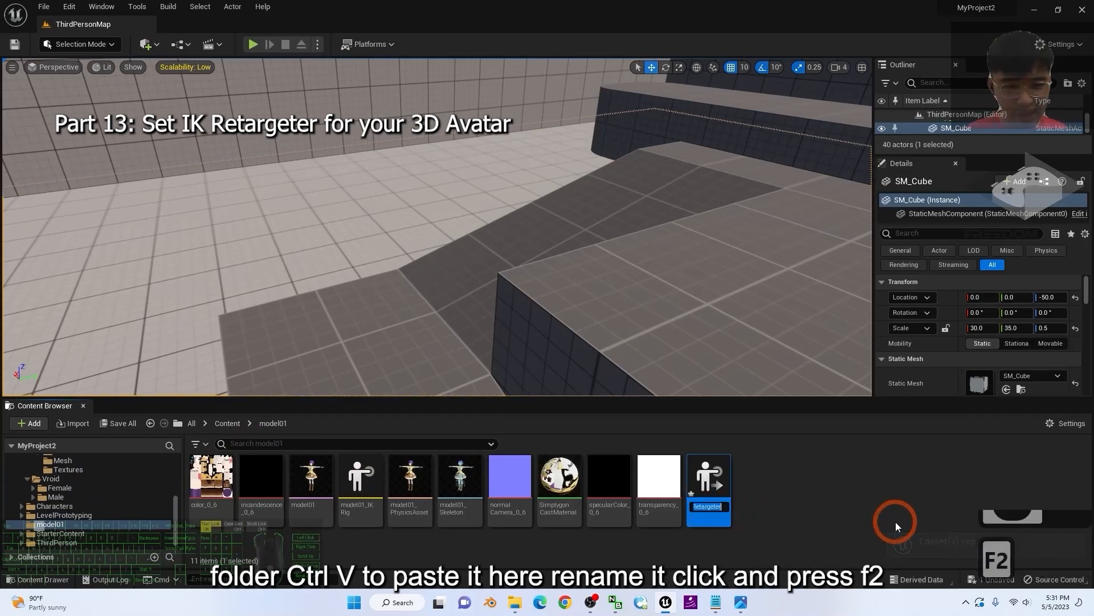
double_click(708, 506)
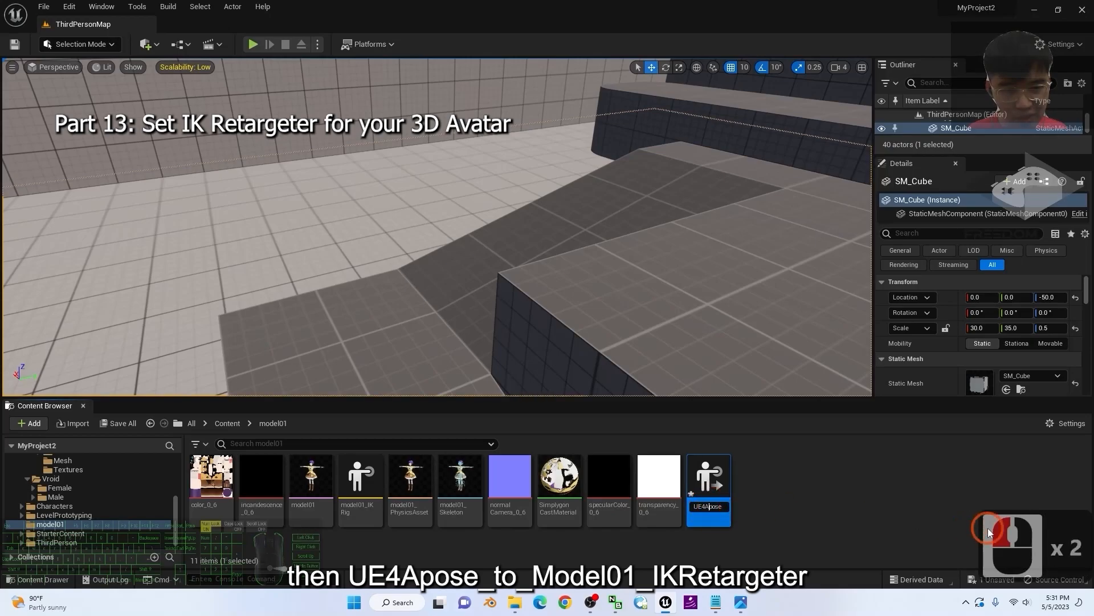
key("Right")
key("Right")
key("Right")
key("Right")
key("Right")
key("Right")
key("Right")
key("Right")
key("Right")
key("Right")
key("Right")
key("Right")
key("Right")
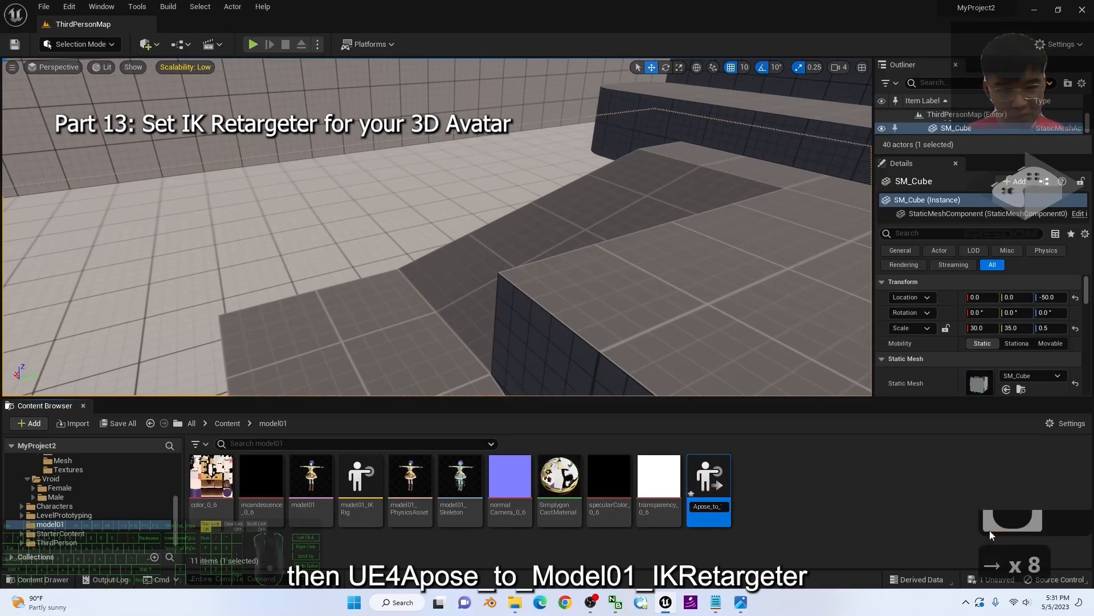
key("Left")
key("Left")
key("Left")
key("Left")
key("Left")
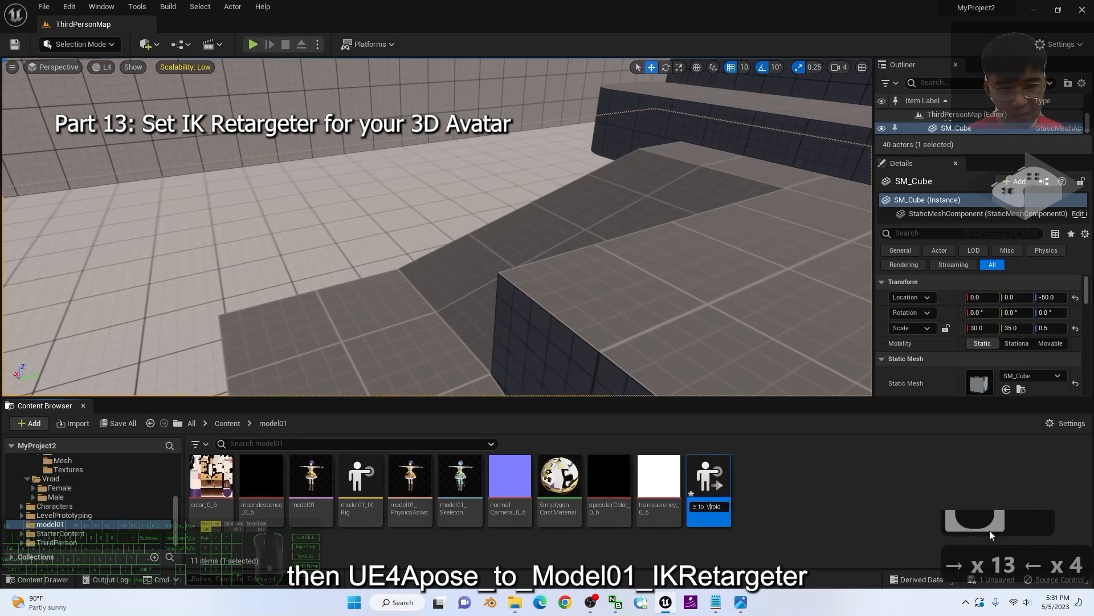
key("Delete")
key("Delete")
key("Delete")
key("Delete")
key("Delete")
key("Delete")
key("Delete")
key("Delete")
key("Delete")
key("Delete")
key("Delete")
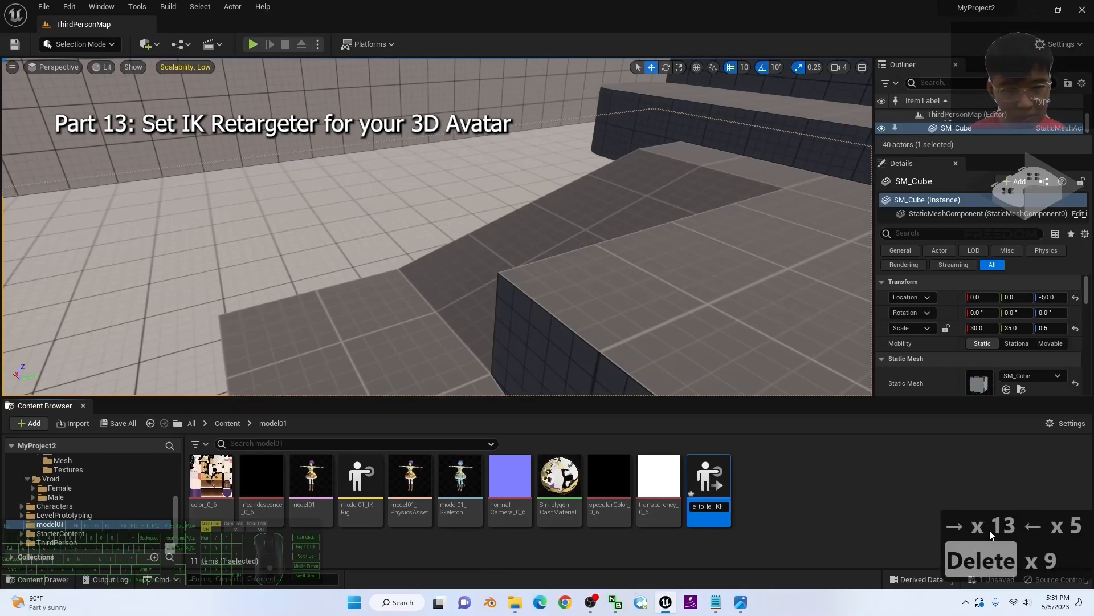
type("Mo")
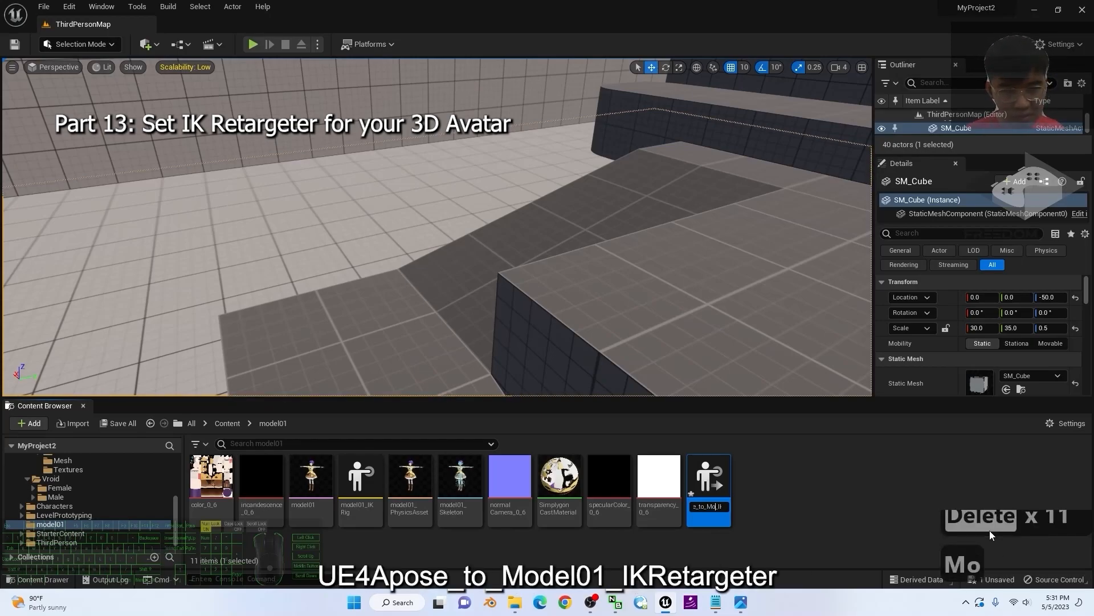
key("BackSpace")
key("BackSpace")
type("model01")
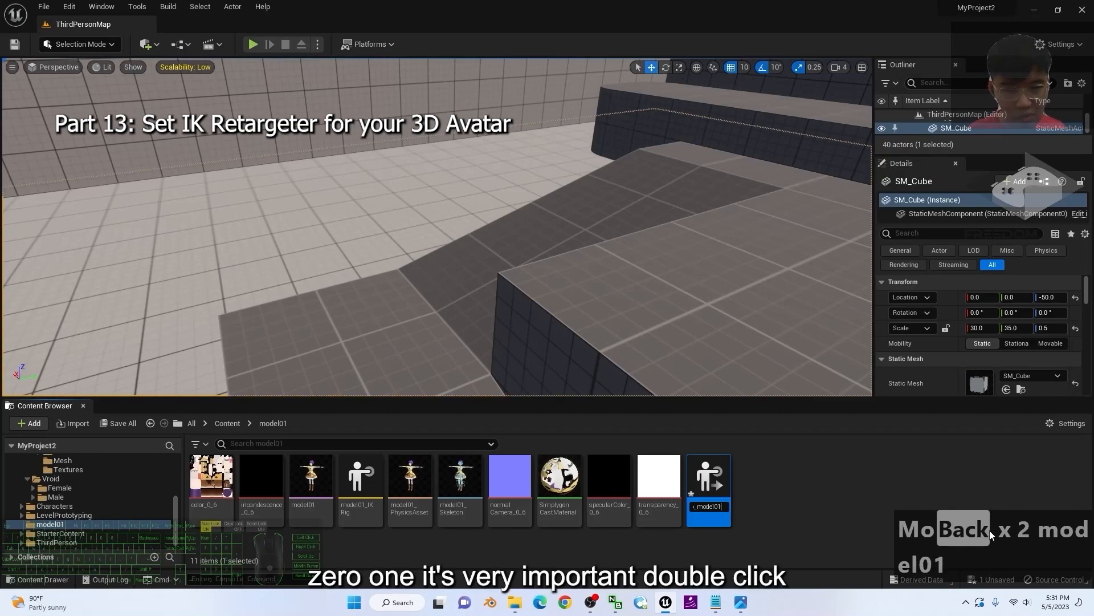
key("Return")
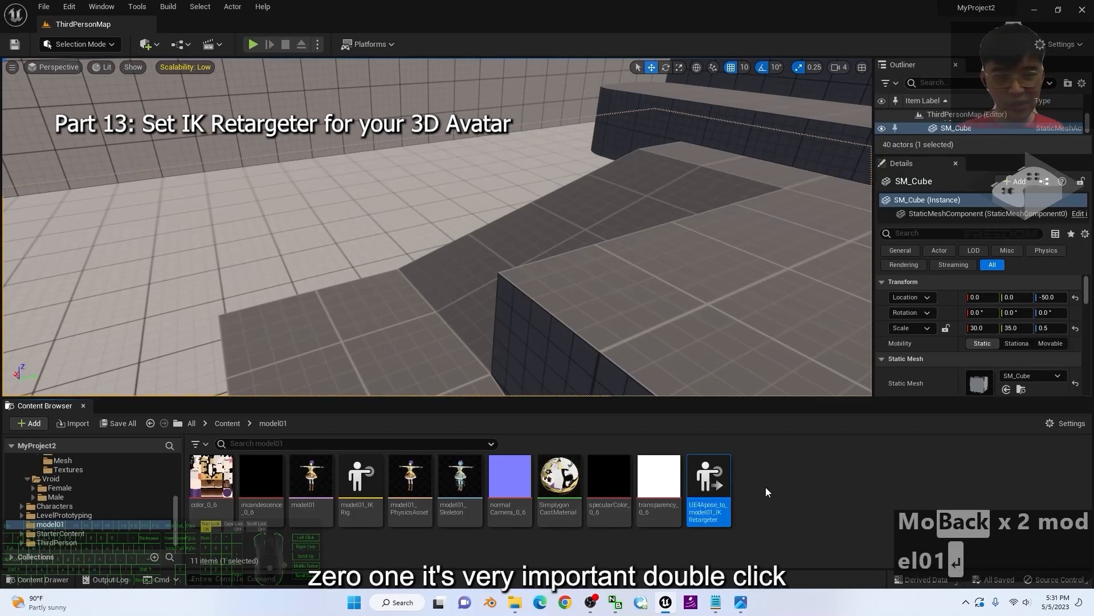
- Open UE4Apose_to_model01_IKRetargeter and set its Source IKRig Asset to UE4_Apose_IKRig_HasRootBone, declining the root height offset and keeping UE4_Apose as source preview mesh
double_click(707, 476)
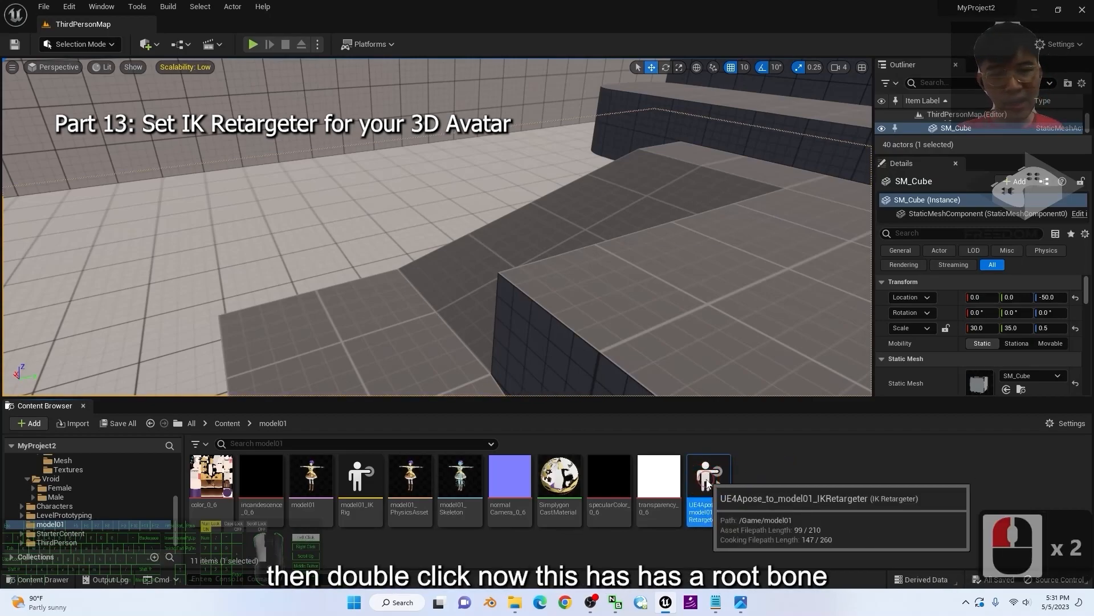
scroll(464, 316, "up", 2)
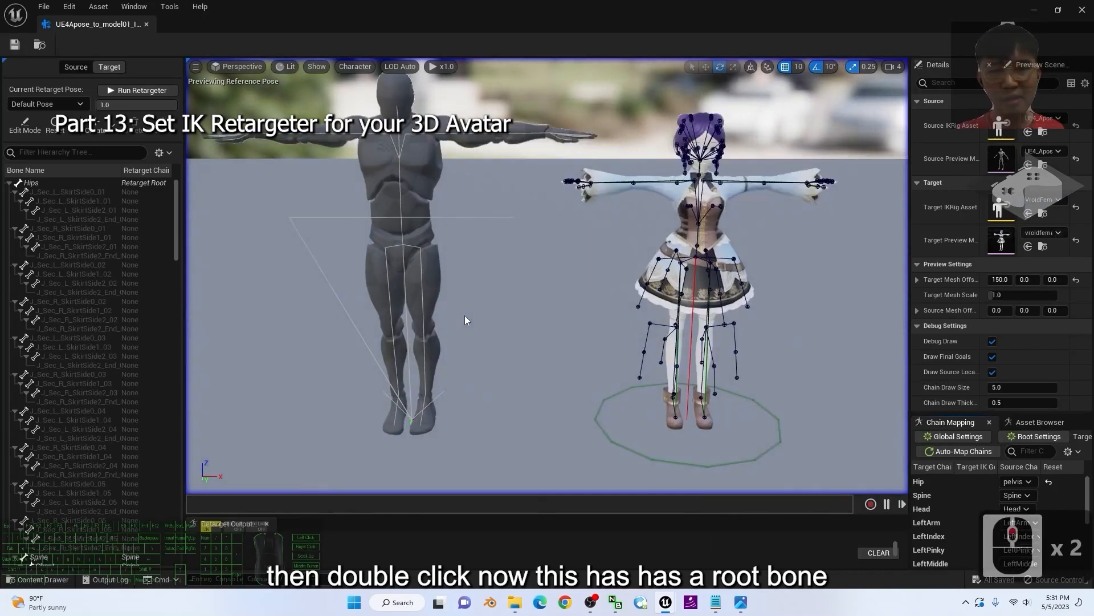
left_click(406, 280)
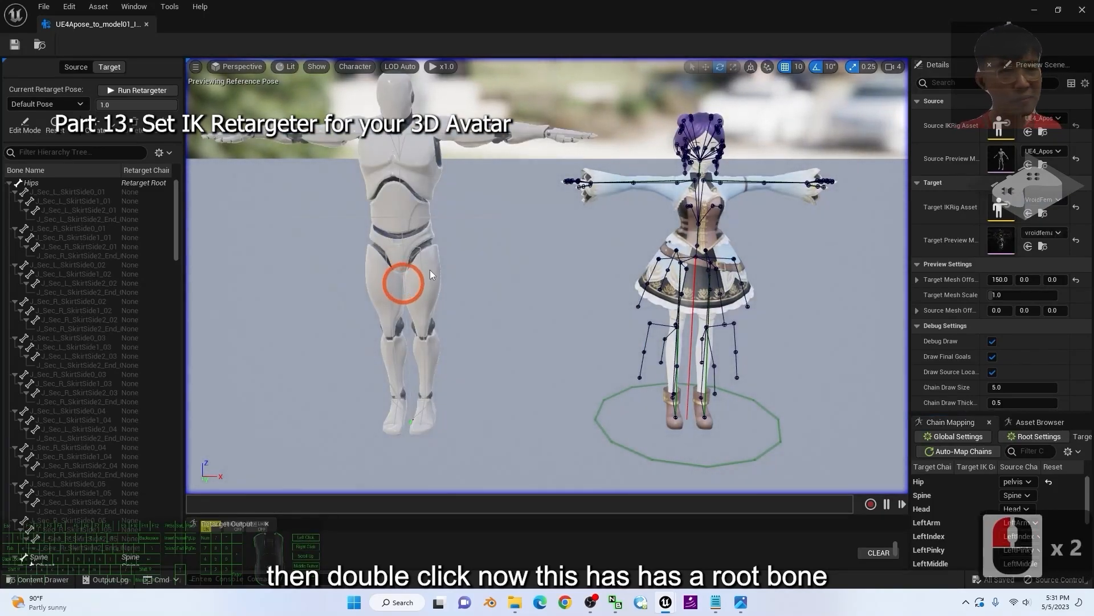
left_click(1055, 118)
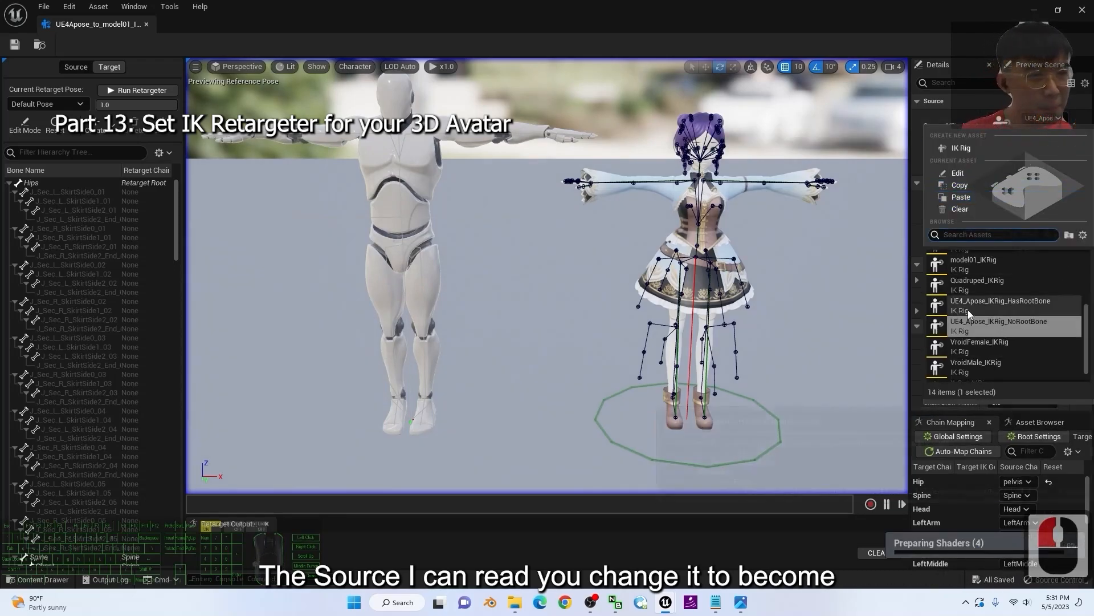
mouse_move(969, 310)
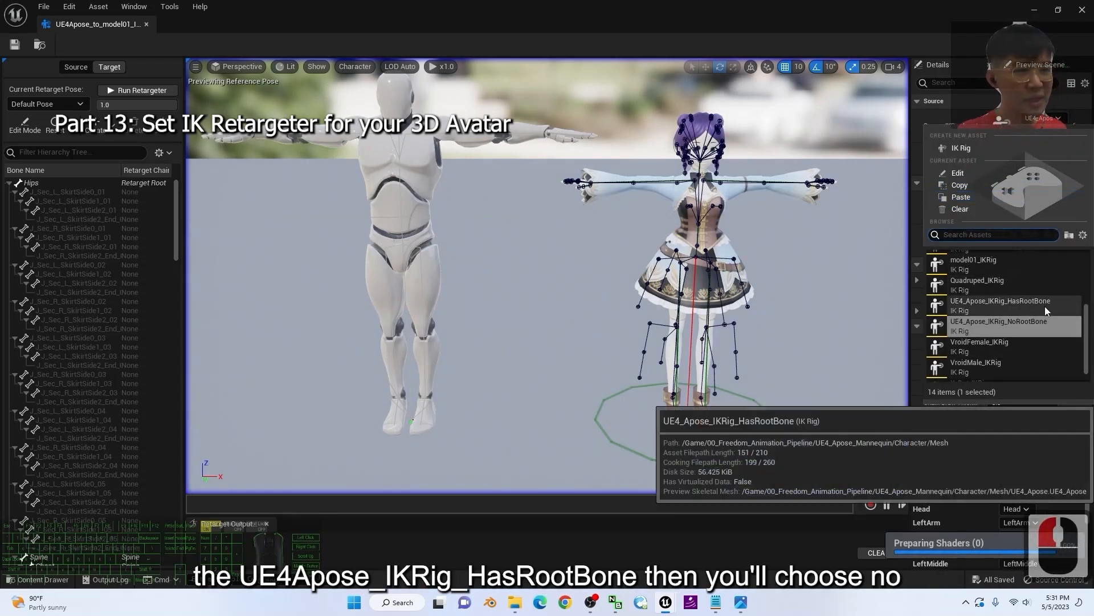
left_click(991, 303)
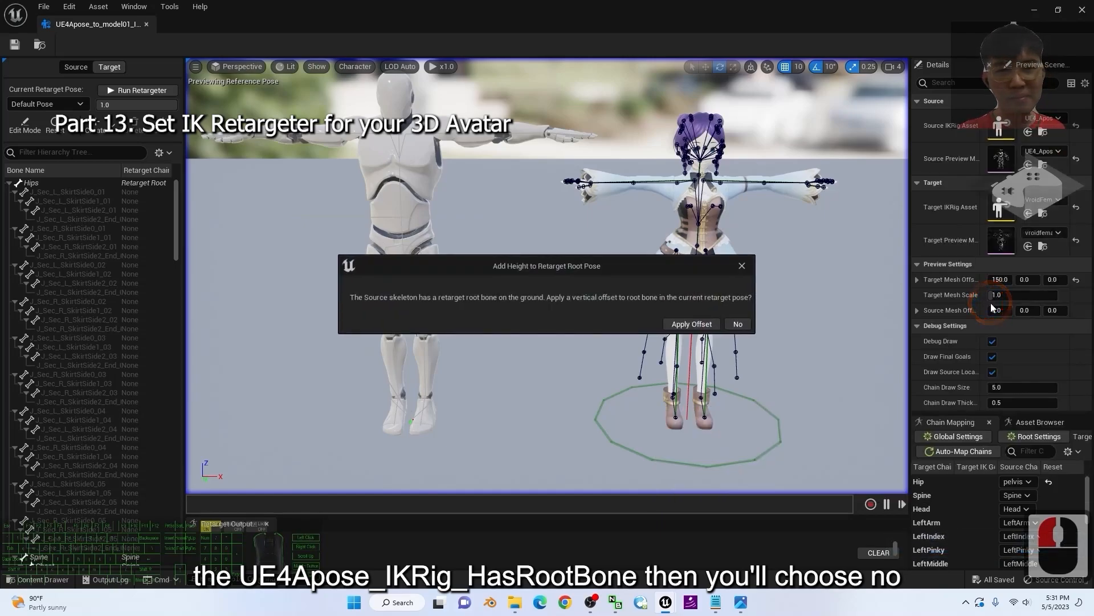
left_click(737, 325)
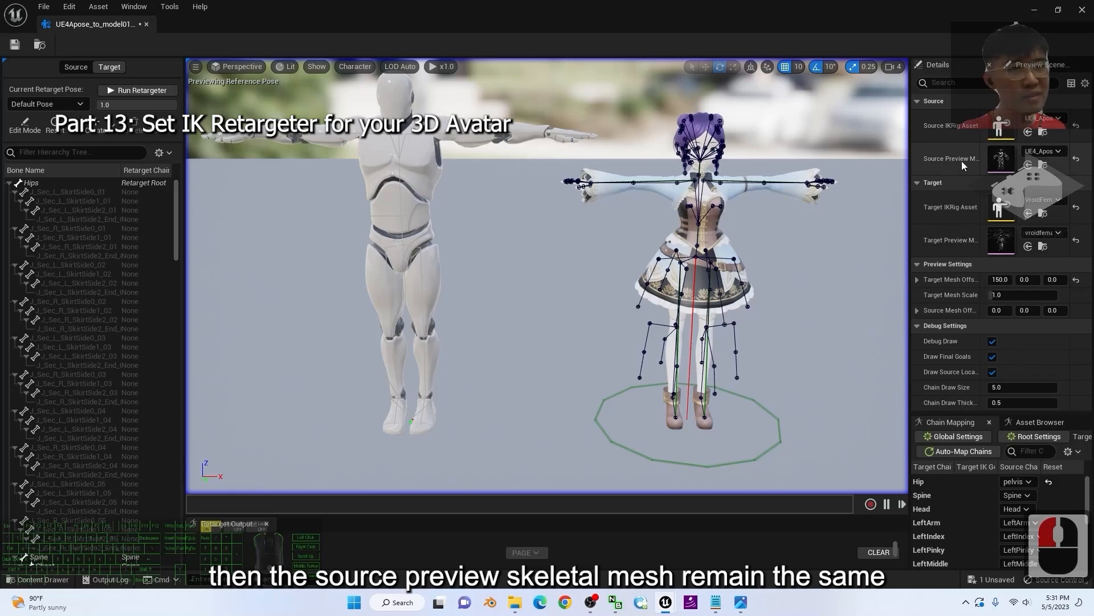
left_click(1047, 152)
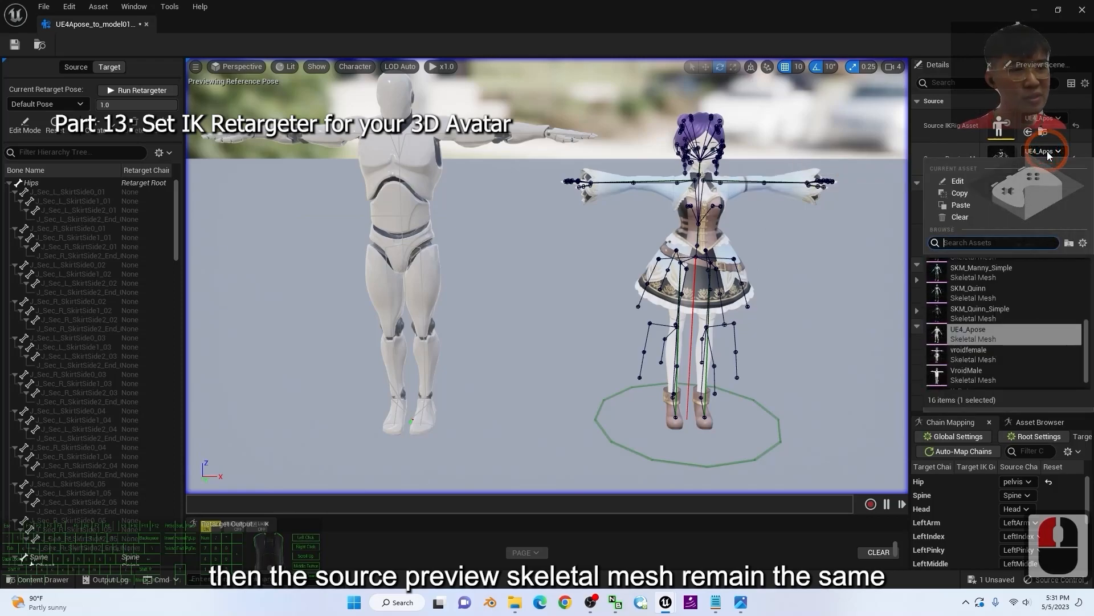
left_click(1048, 153)
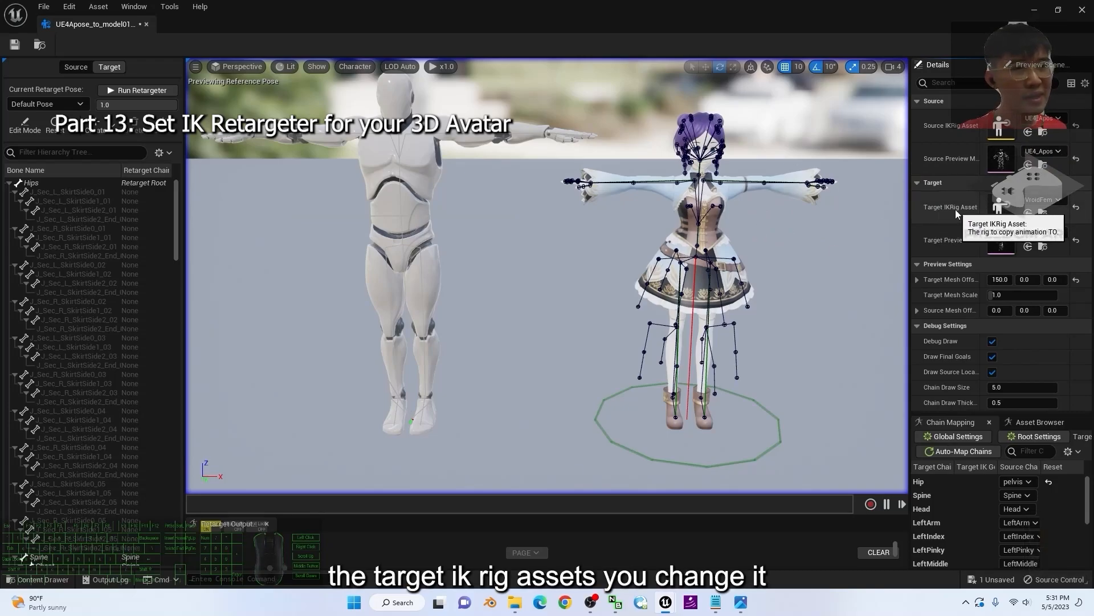
- Set the Target IKRig Asset to model01_IKRig and decline the vertical offset for the target root pose
left_click(1043, 200)
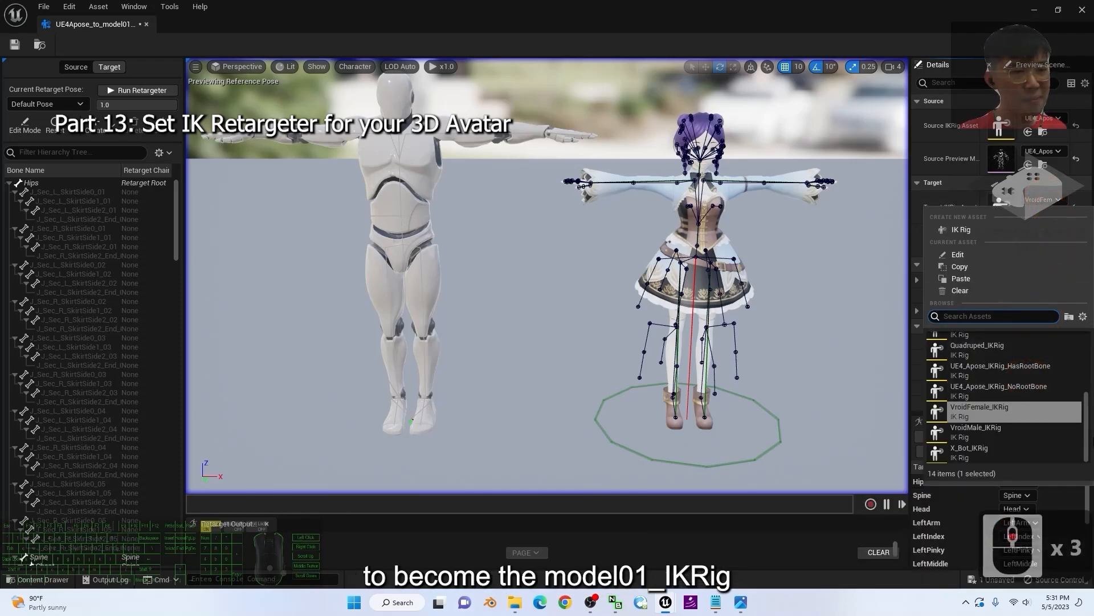
scroll(1085, 423, "up", 3)
scroll(1086, 423, "up", 2)
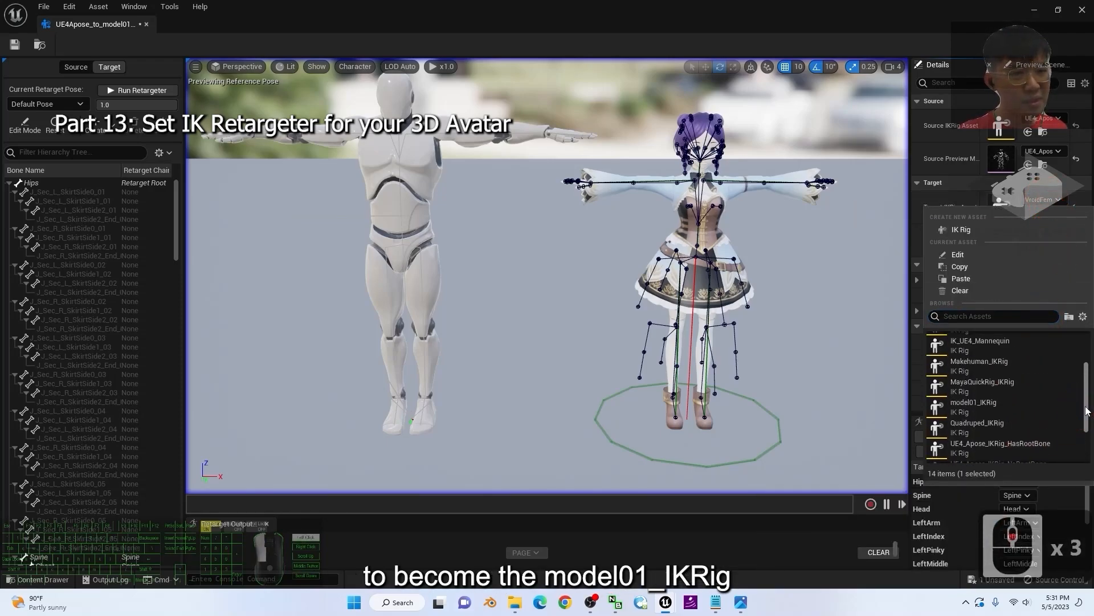
double_click(992, 417)
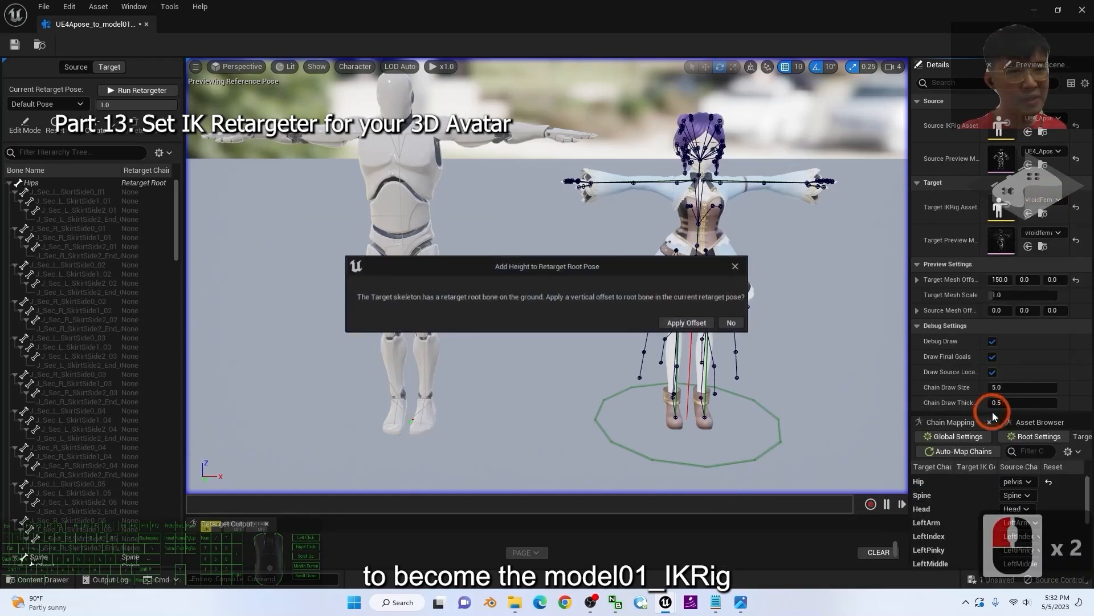
left_click(746, 325)
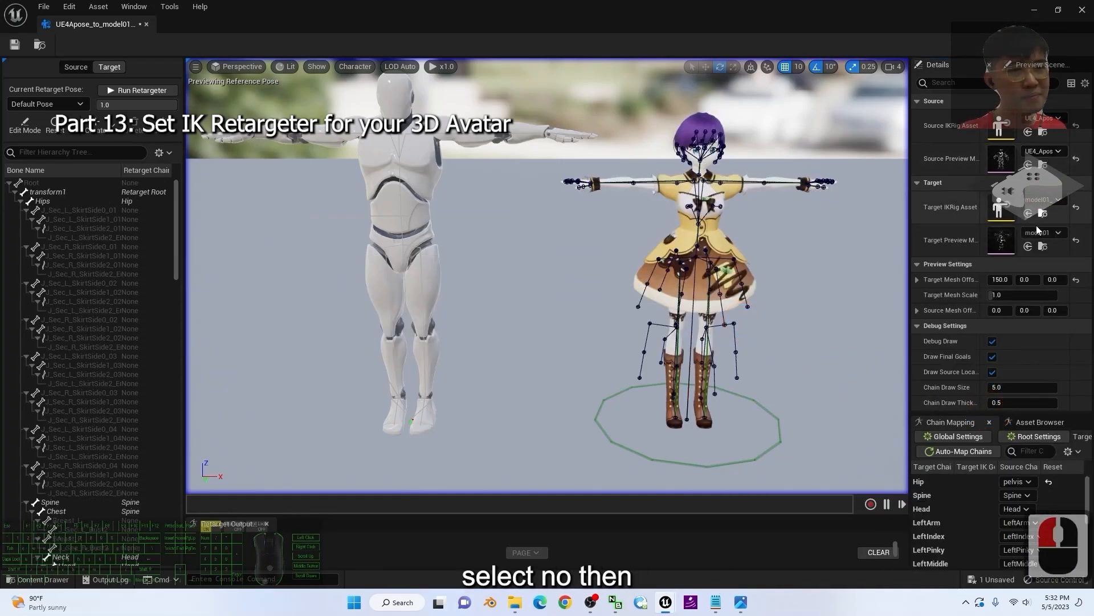
- Examine the chain mapping between source and target rigs, checking the Hip chain's source and looking for a root chain
scroll(547, 274, "down", 3)
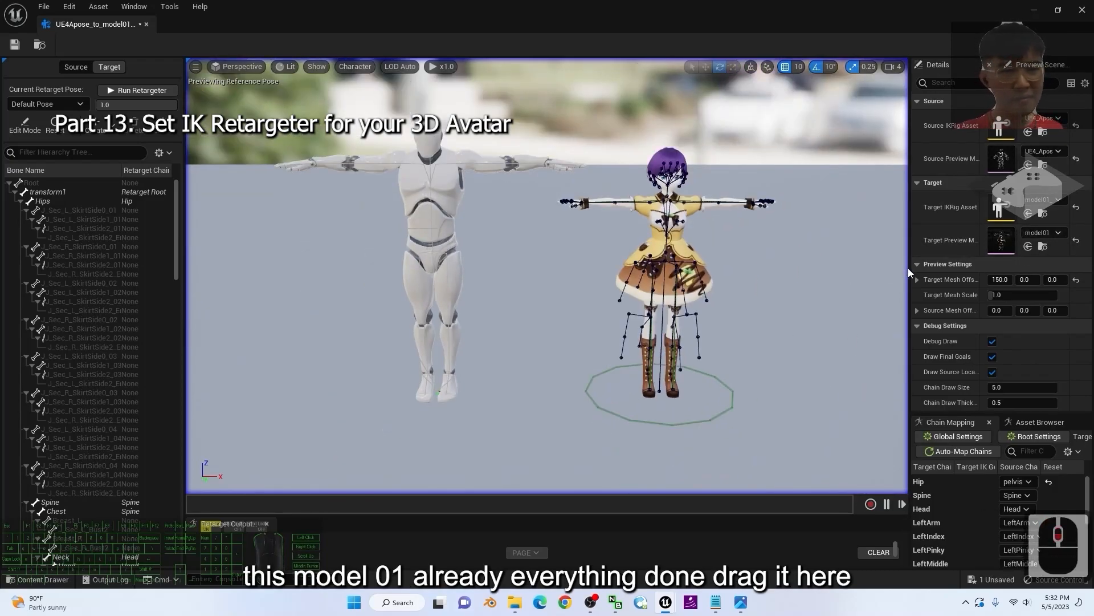
left_click_drag(908, 267, 779, 268)
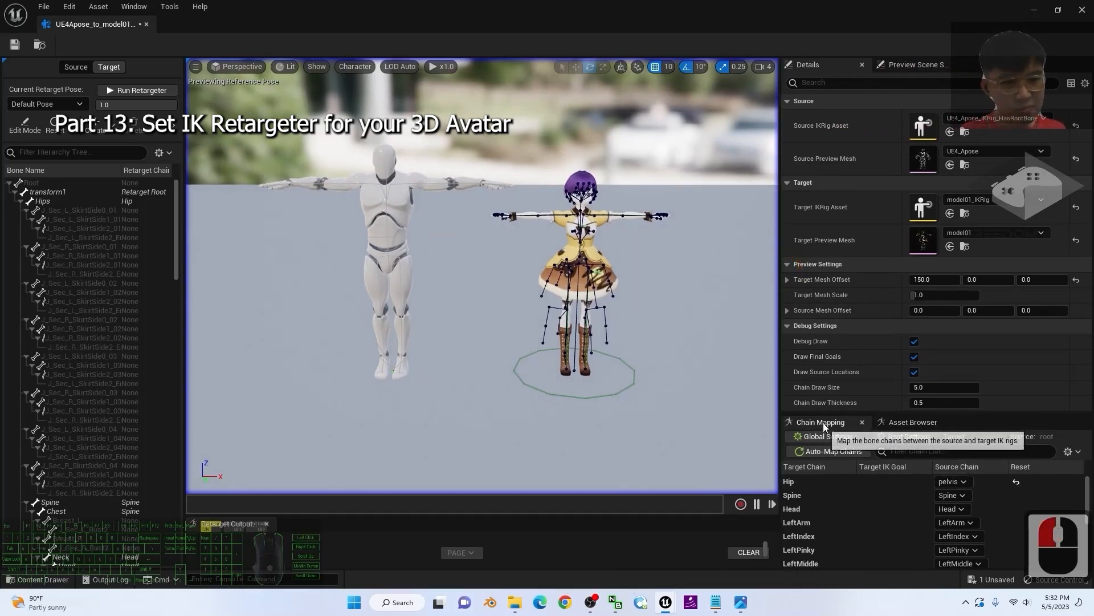
double_click(912, 423)
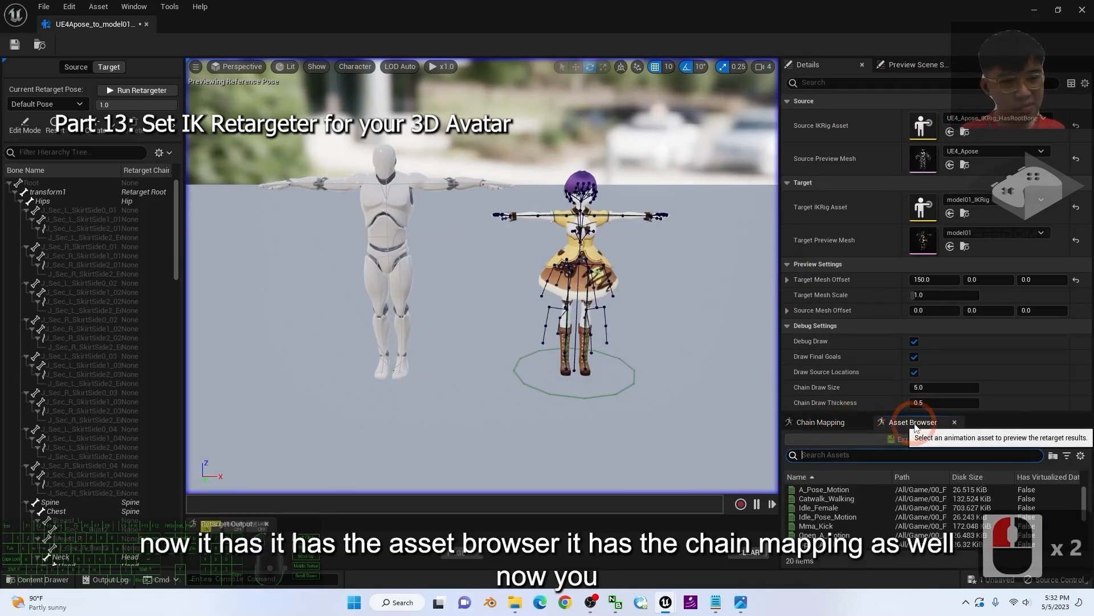
left_click(825, 422)
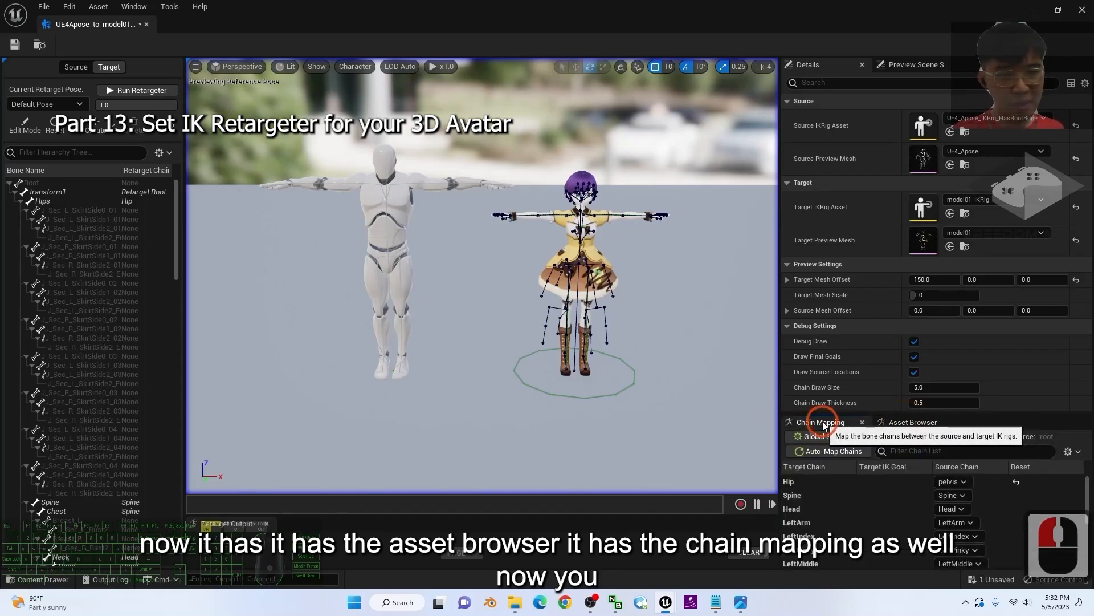
left_click(842, 485)
left_click(816, 495)
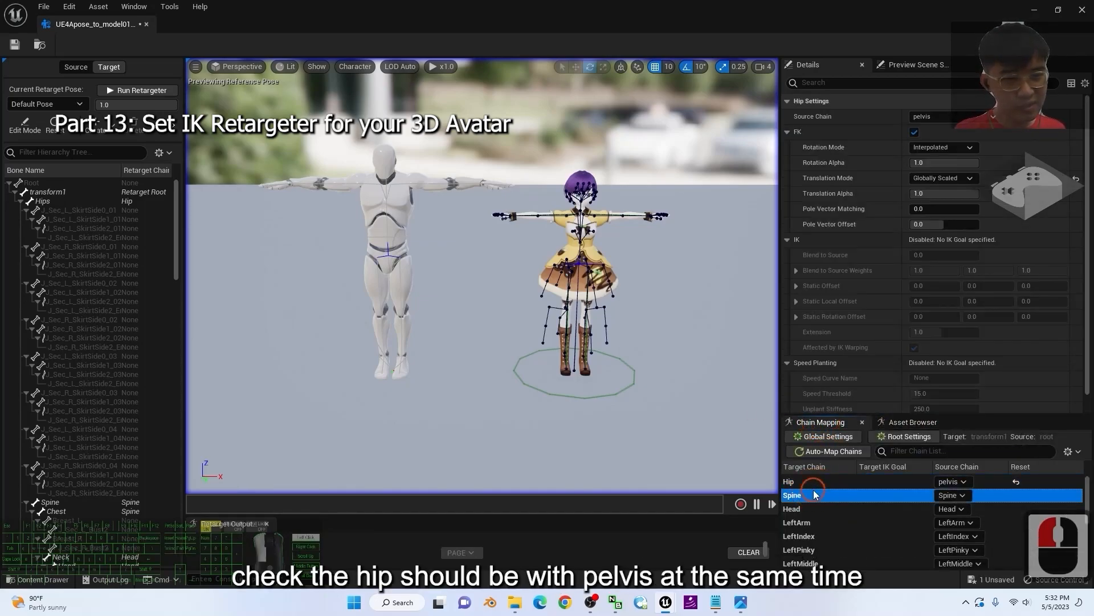
left_click(837, 480)
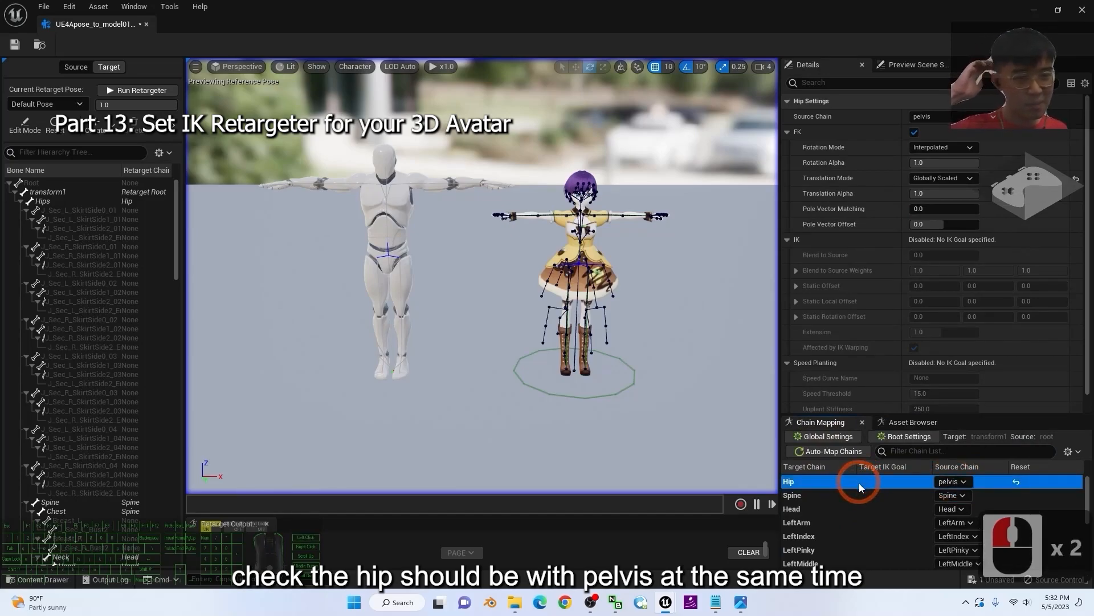
scroll(860, 481, "down", 5)
scroll(856, 514, "up", 10)
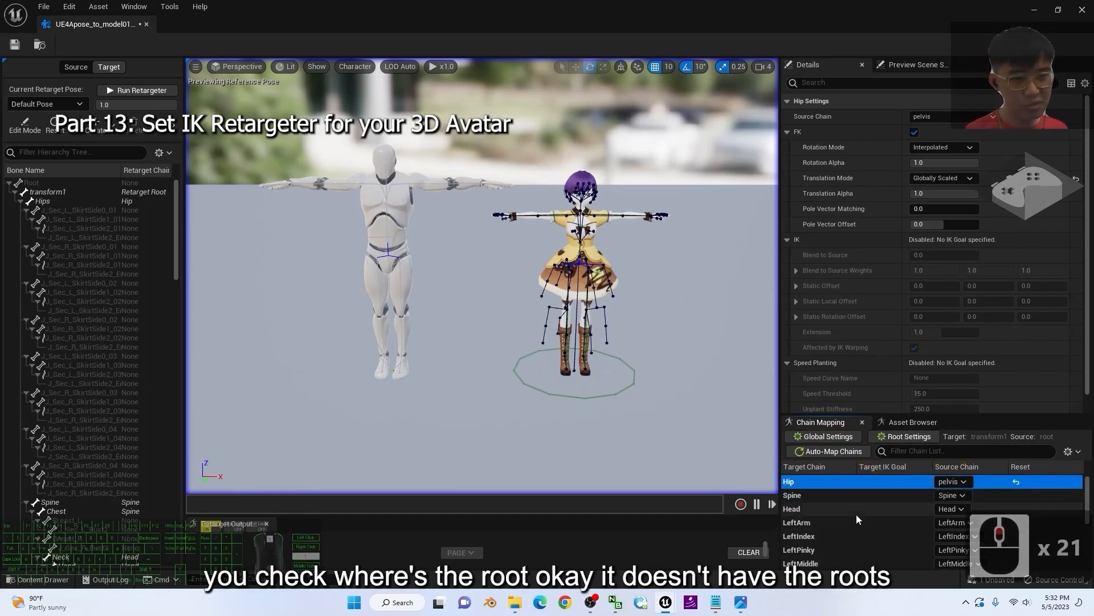
scroll(853, 482, "down", 11)
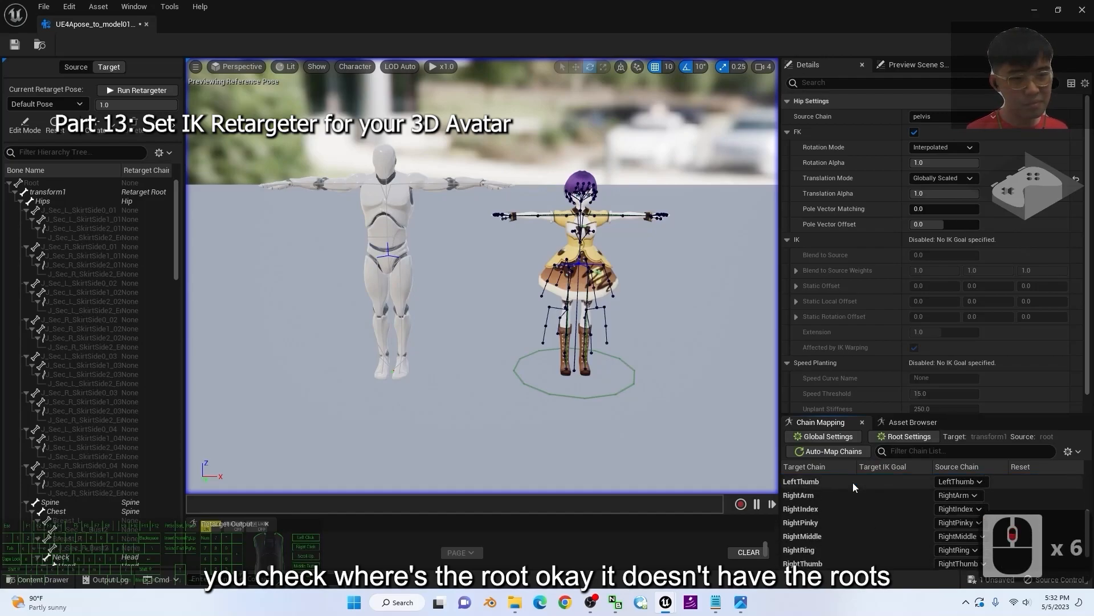
scroll(855, 491, "up", 20)
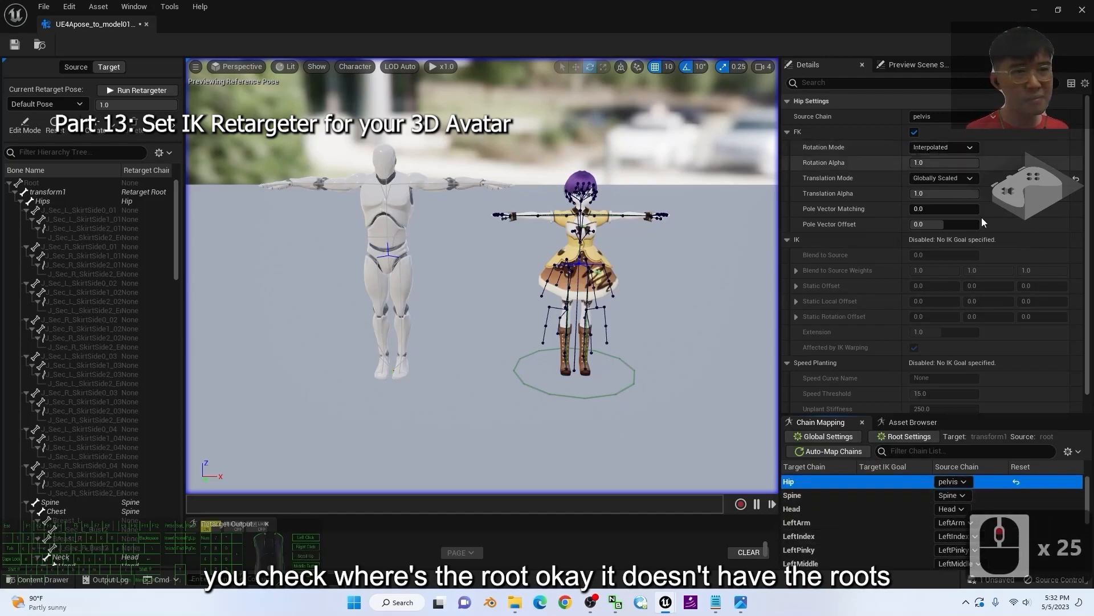
- Recheck the retargeter's source IK rig and source preview mesh, and review the full list of mapped chains
left_click(1082, 219)
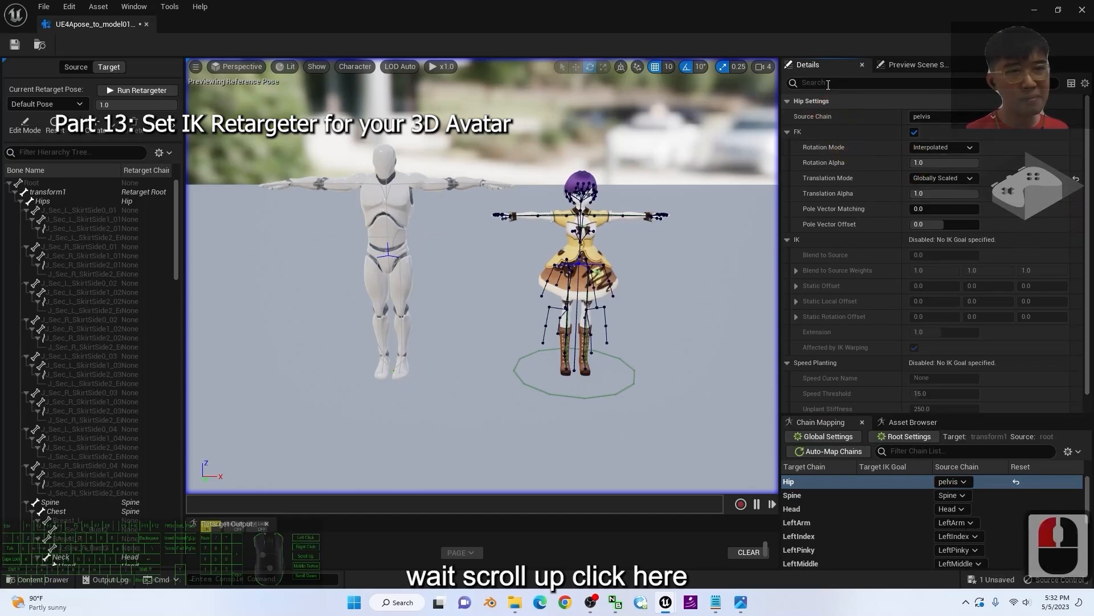
left_click(676, 323)
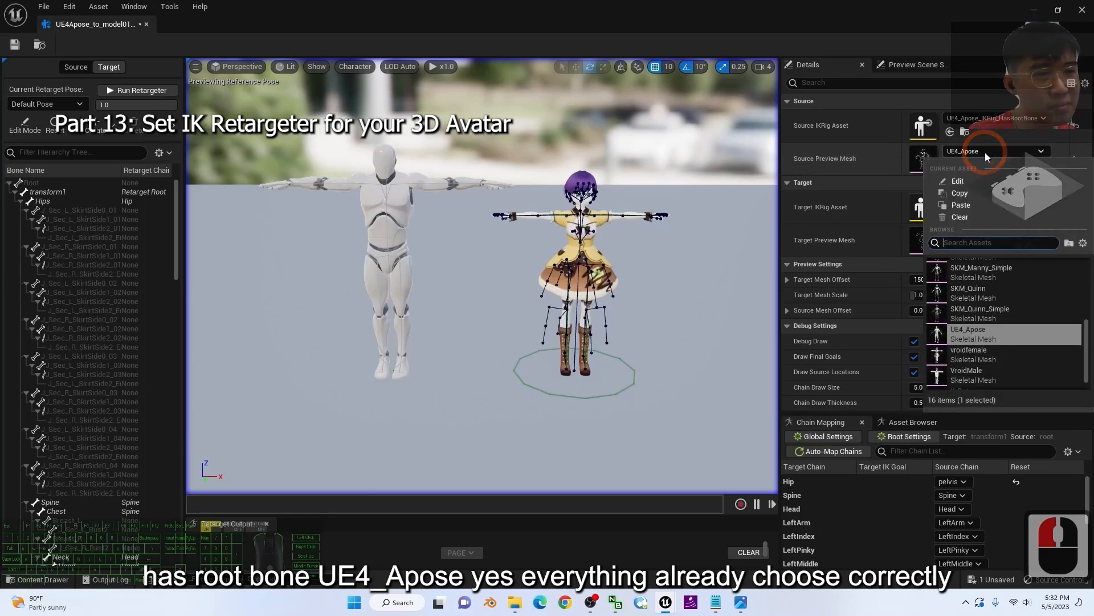
mouse_move(963, 337)
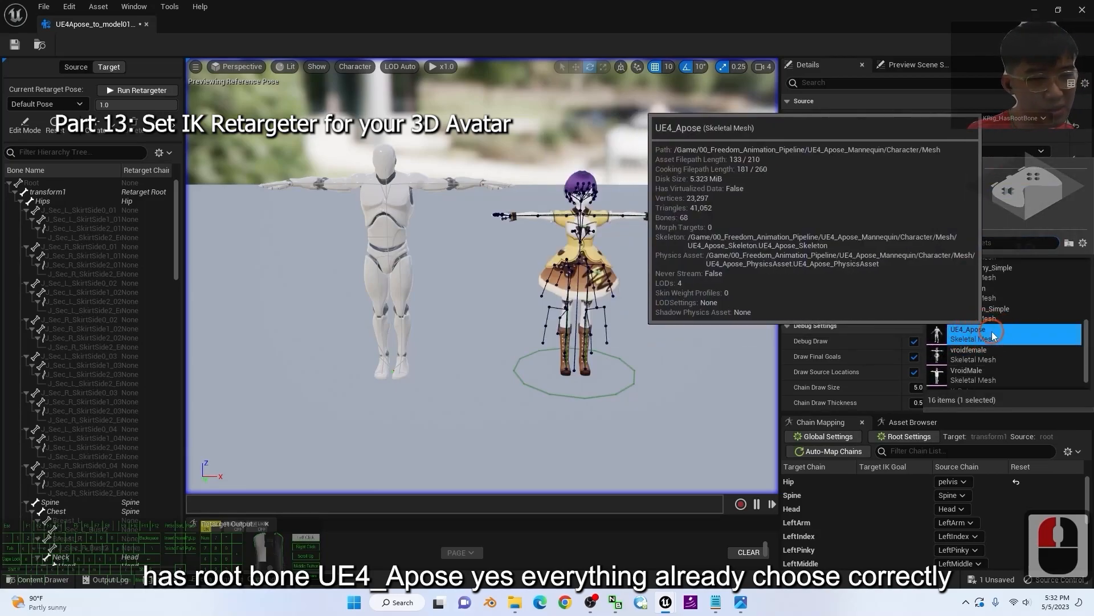
left_click(709, 466)
left_click(708, 425)
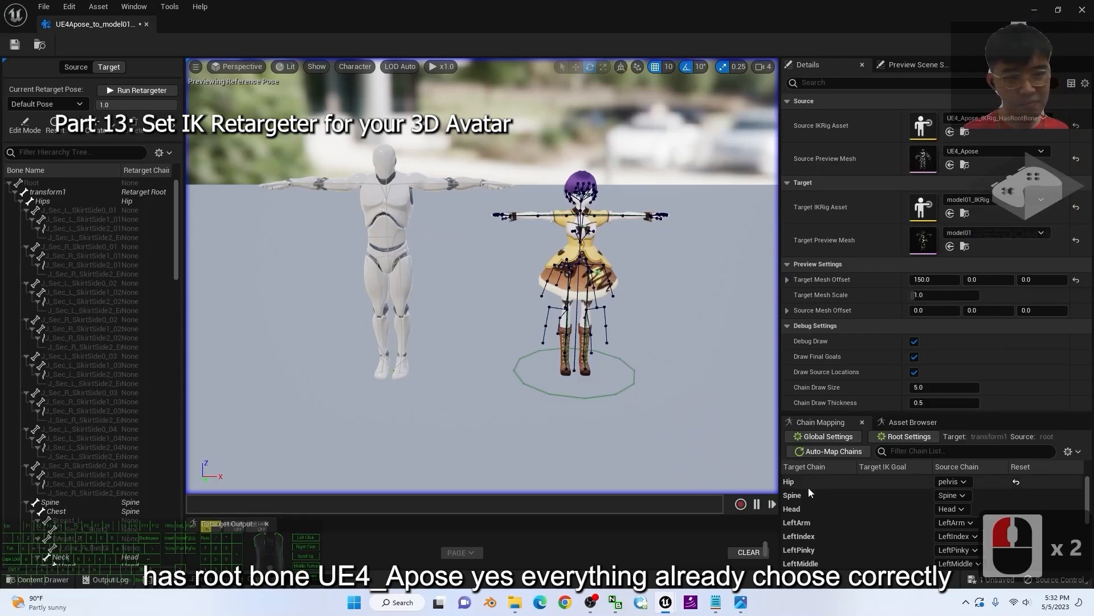
scroll(823, 502, "down", 13)
scroll(831, 527, "up", 10)
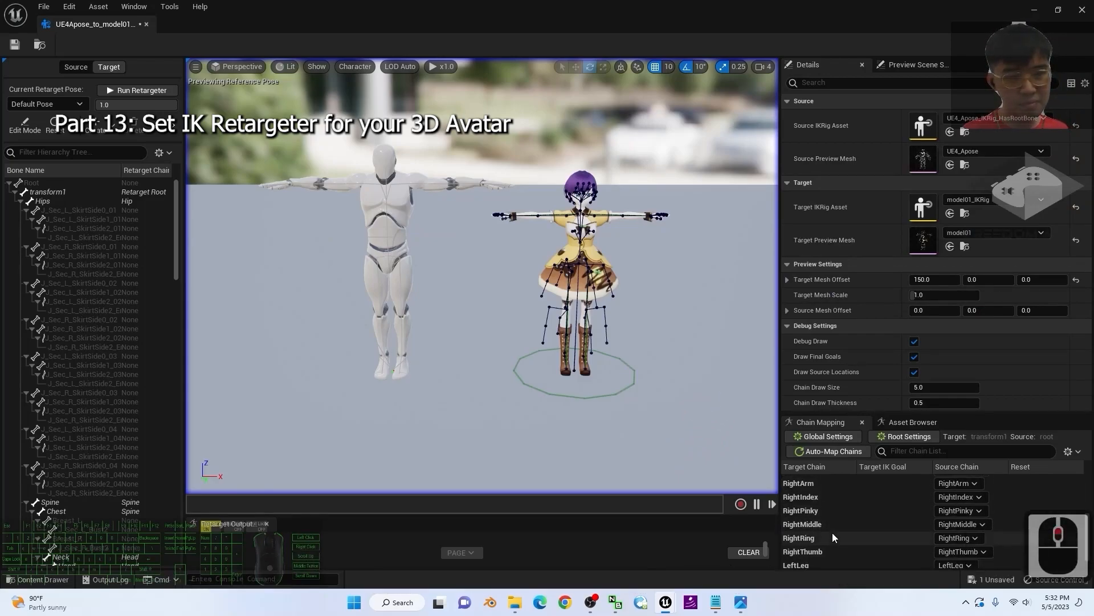
- Examine the Hip chain's mapping and its FK settings in the retargeter
scroll(833, 534, "up", 2)
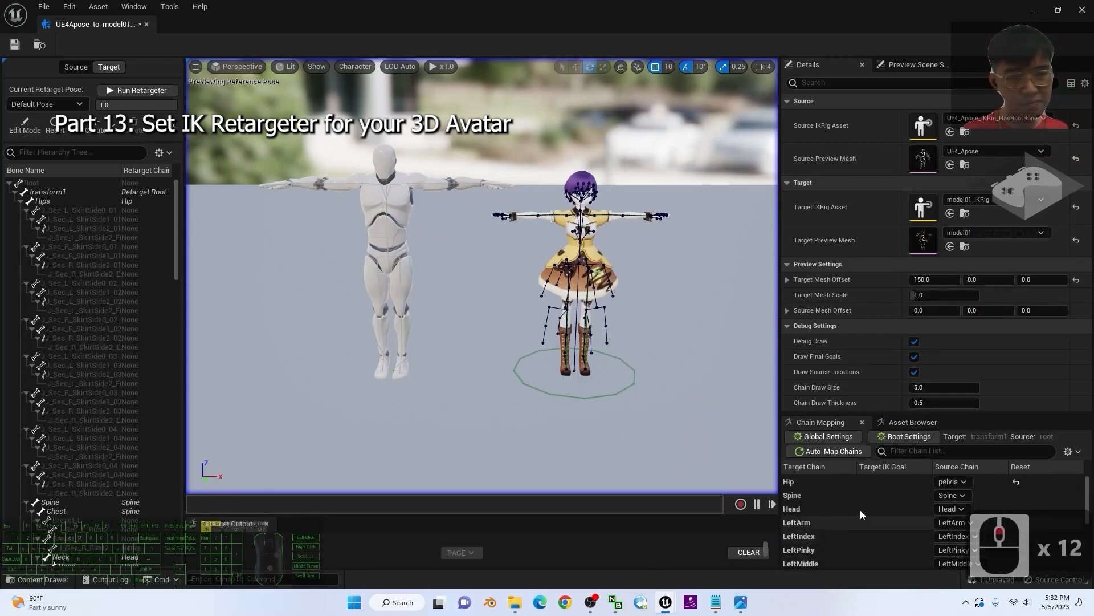
left_click(886, 481)
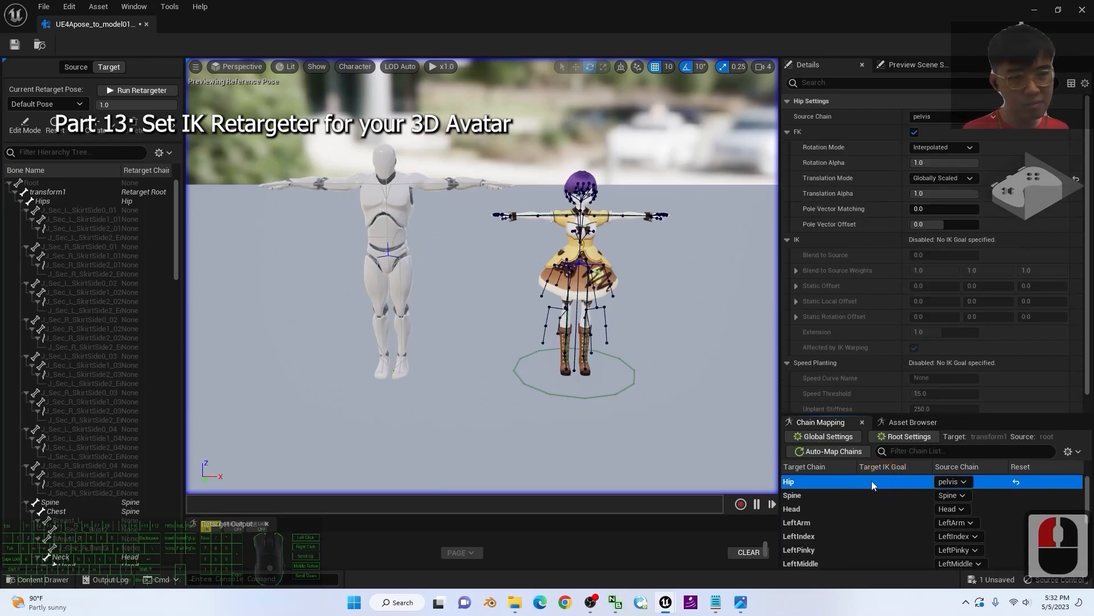
left_click(870, 482)
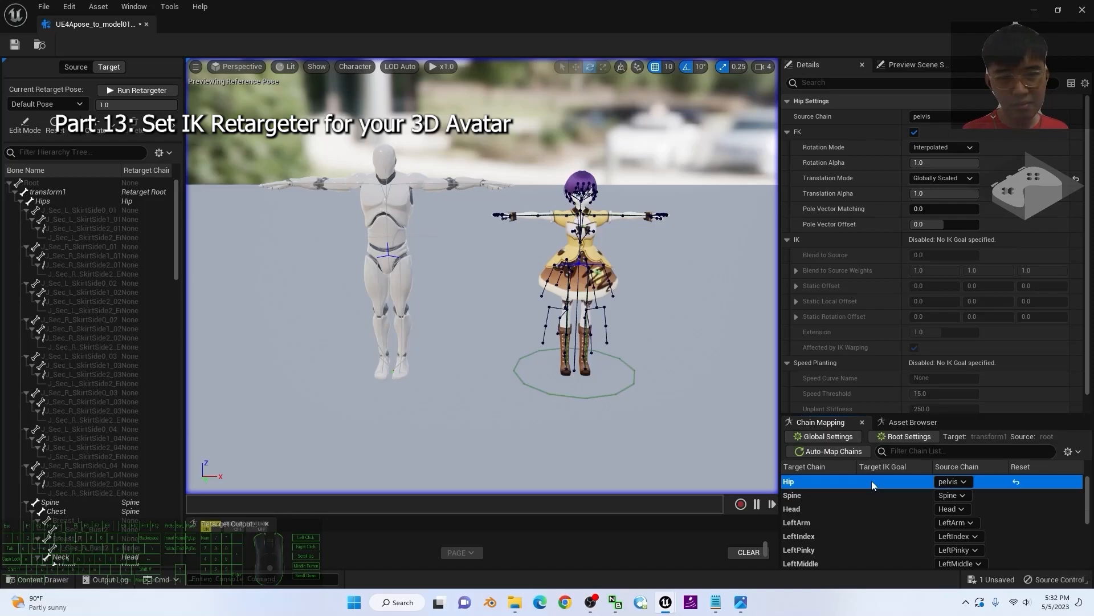
left_click(835, 492)
left_click(836, 488)
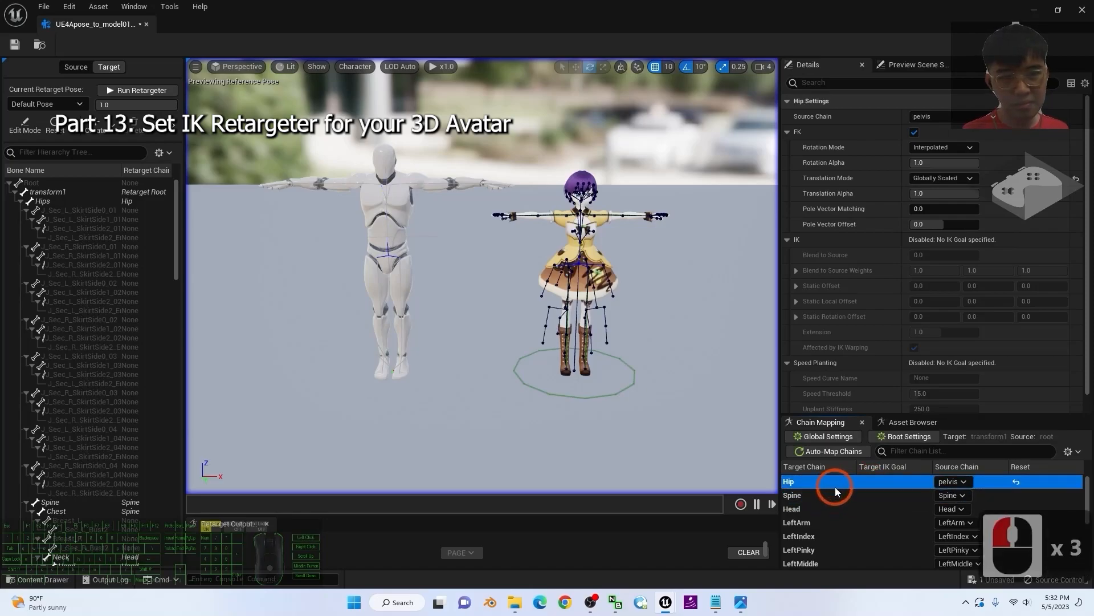
- Inspect the source mannequin's and model01's root bones, including transform1, and close the retargeter
scroll(568, 348, "up", 3)
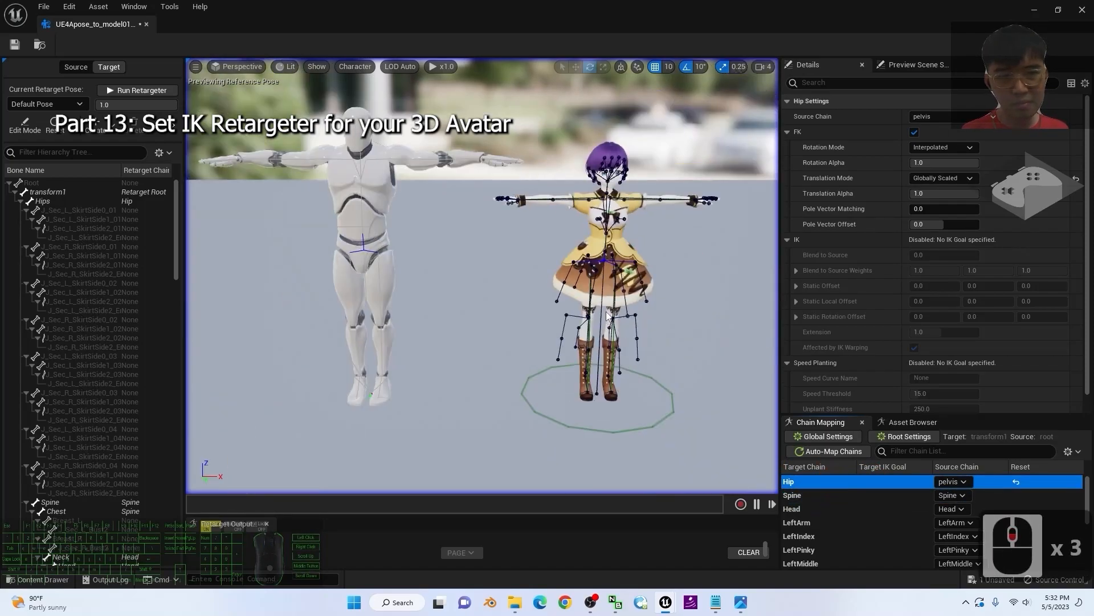
left_click(608, 316)
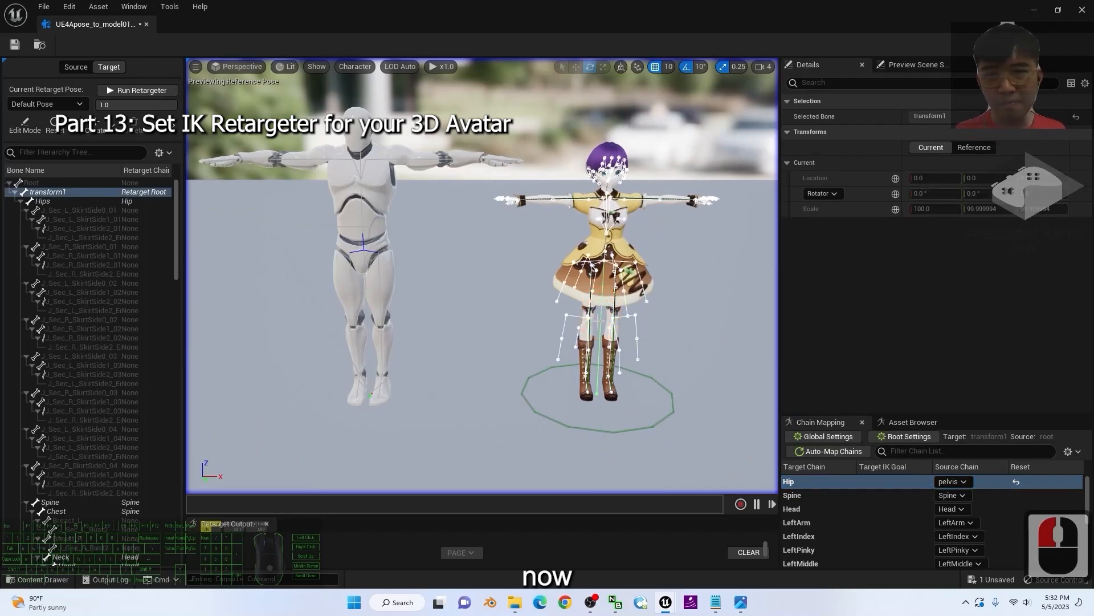
left_click(366, 284)
left_click(364, 265)
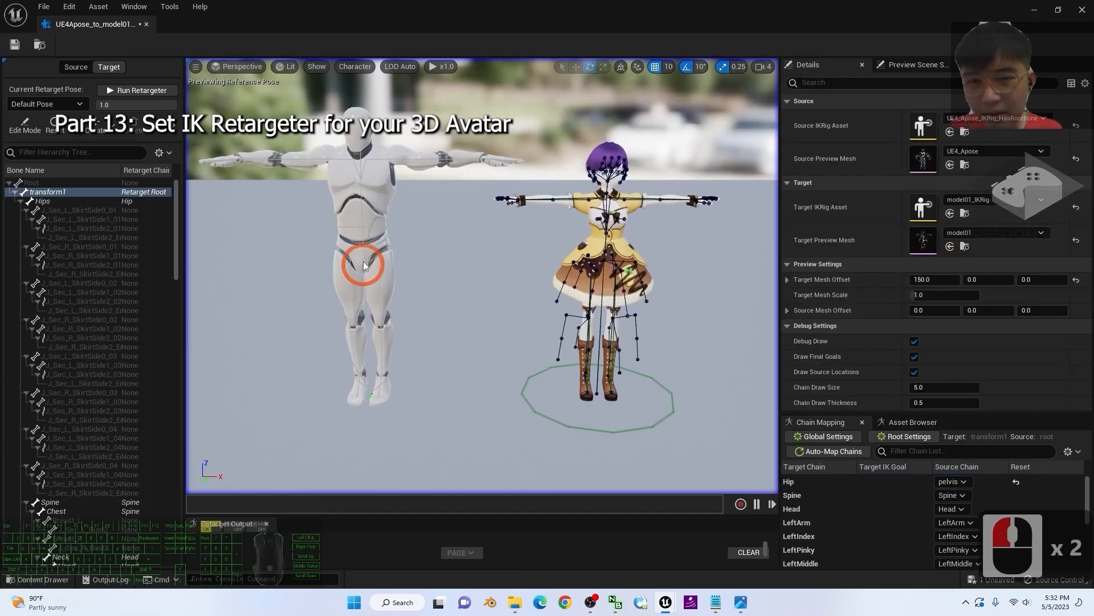
left_click(375, 356)
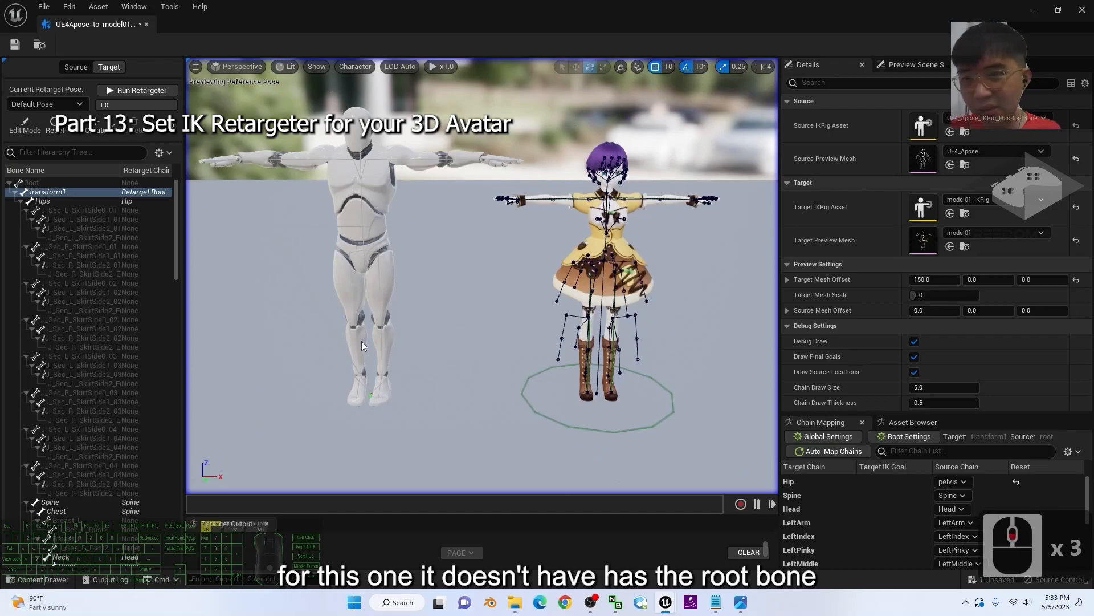
scroll(316, 309, "up", 2)
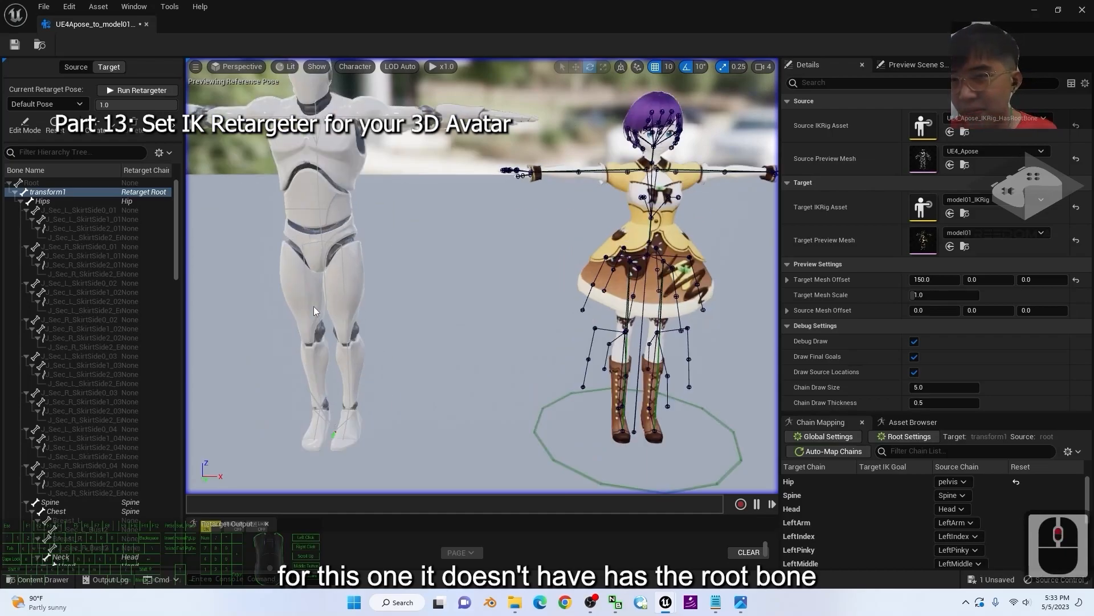
left_click(79, 194)
left_click(75, 196)
left_click(316, 231)
left_click(481, 222)
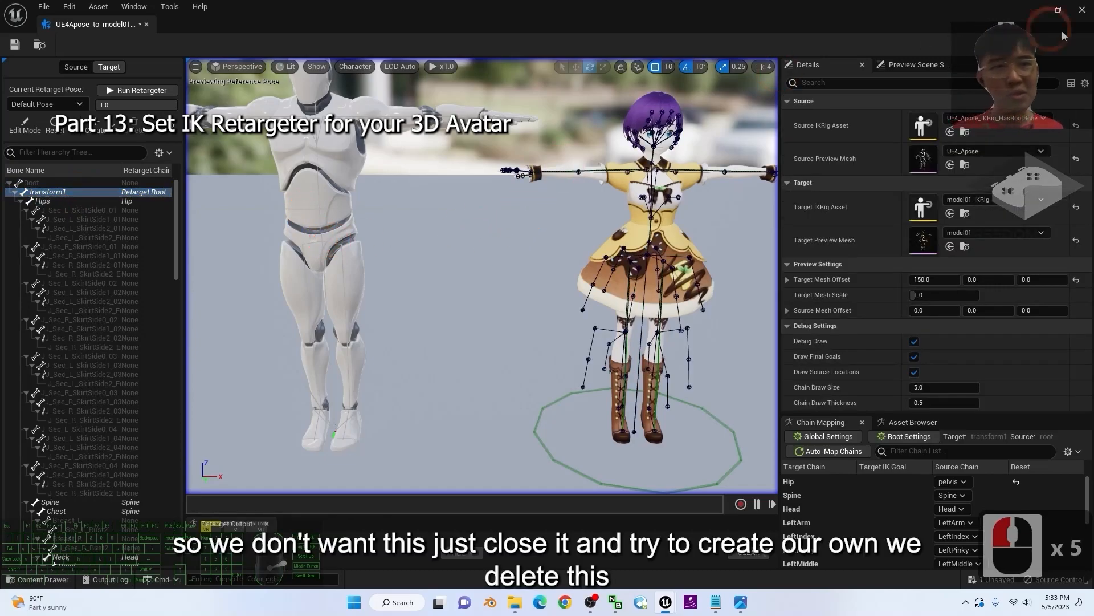
left_click(1082, 10)
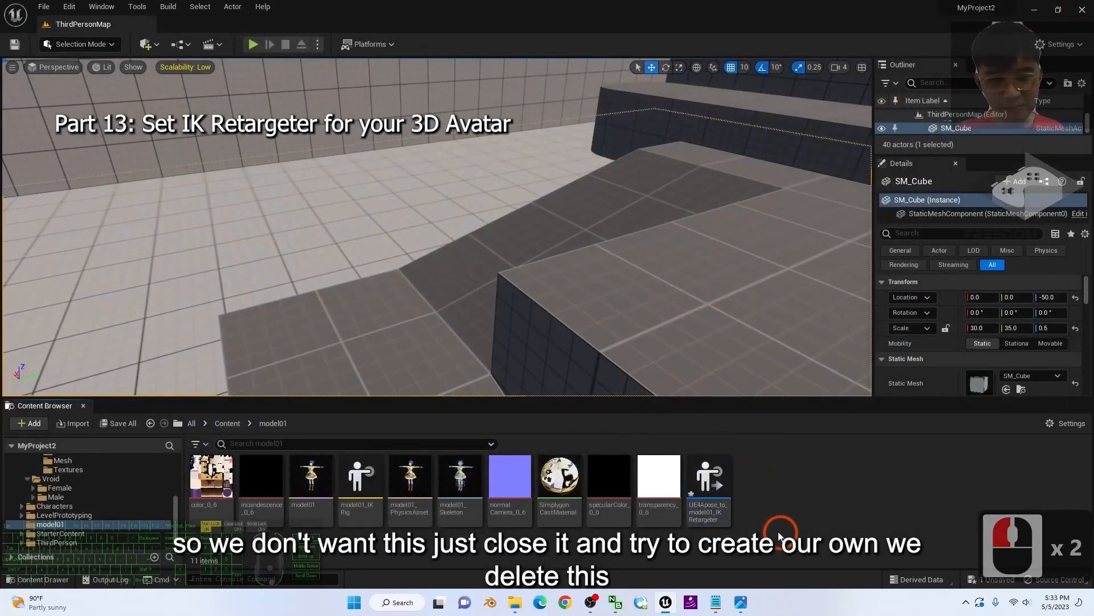
- Try to force-delete UE4Apose_to_model01_IKRetargeter from the model01 folder, repeating the attempt once
left_click(717, 486)
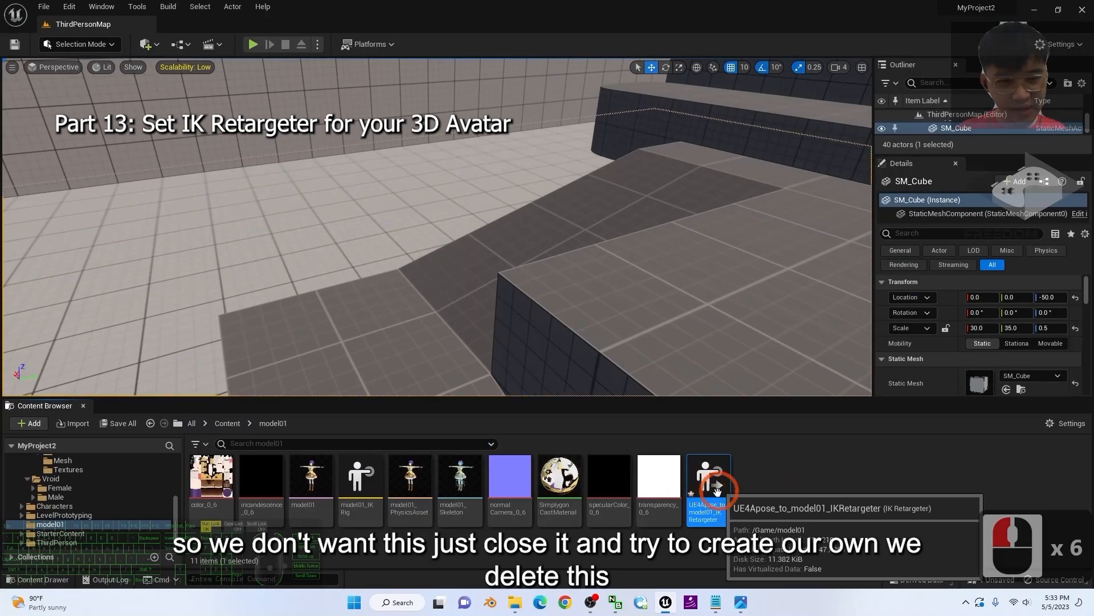
left_click(767, 468)
left_click(707, 486)
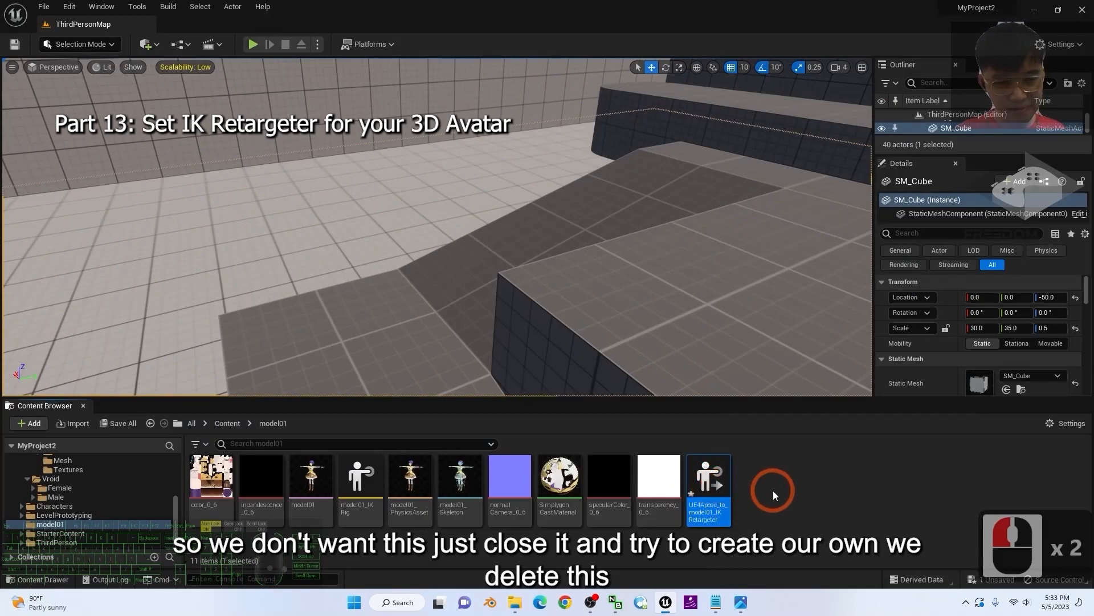
key("Delete")
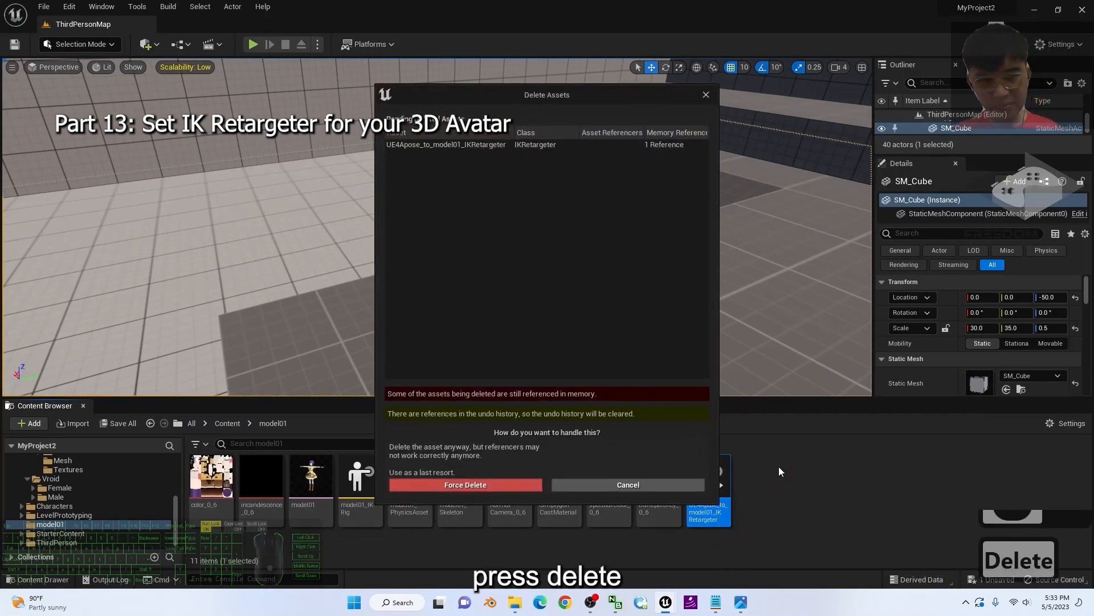
left_click(516, 485)
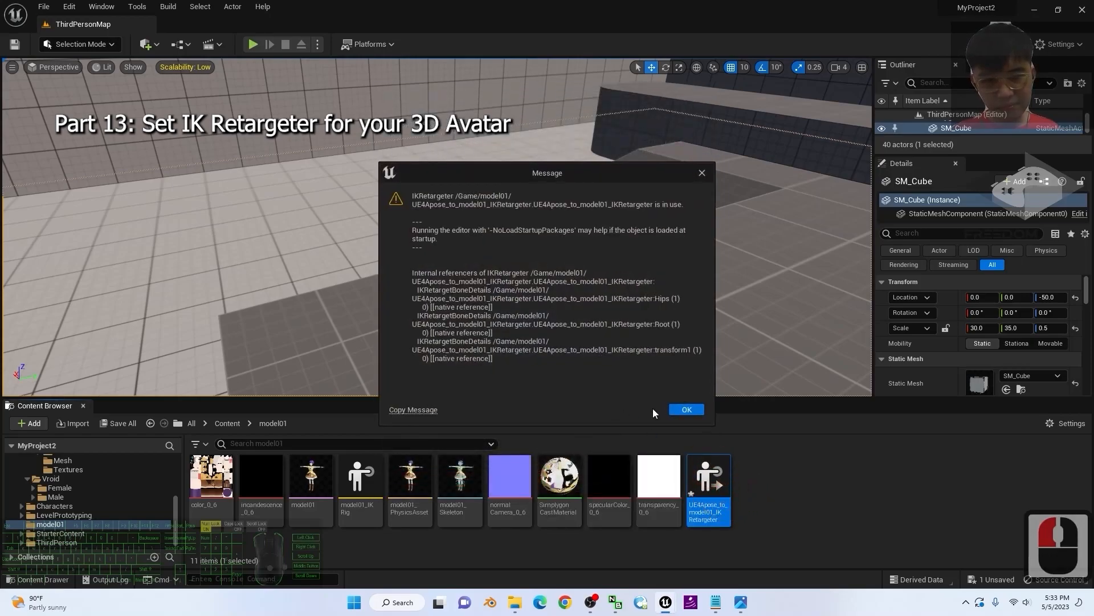
left_click(677, 409)
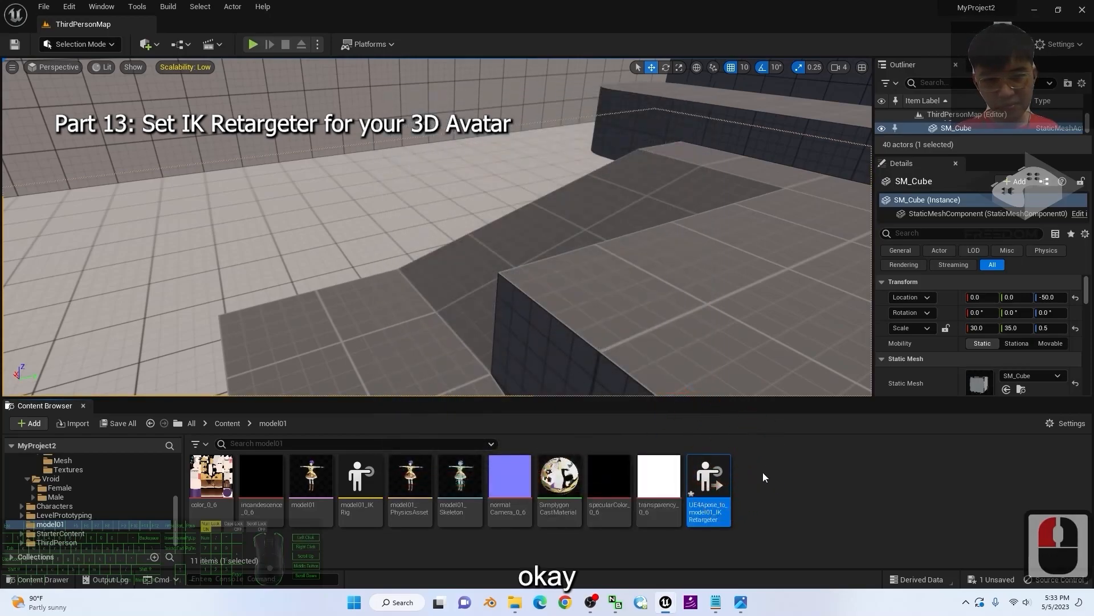
right_click(770, 495)
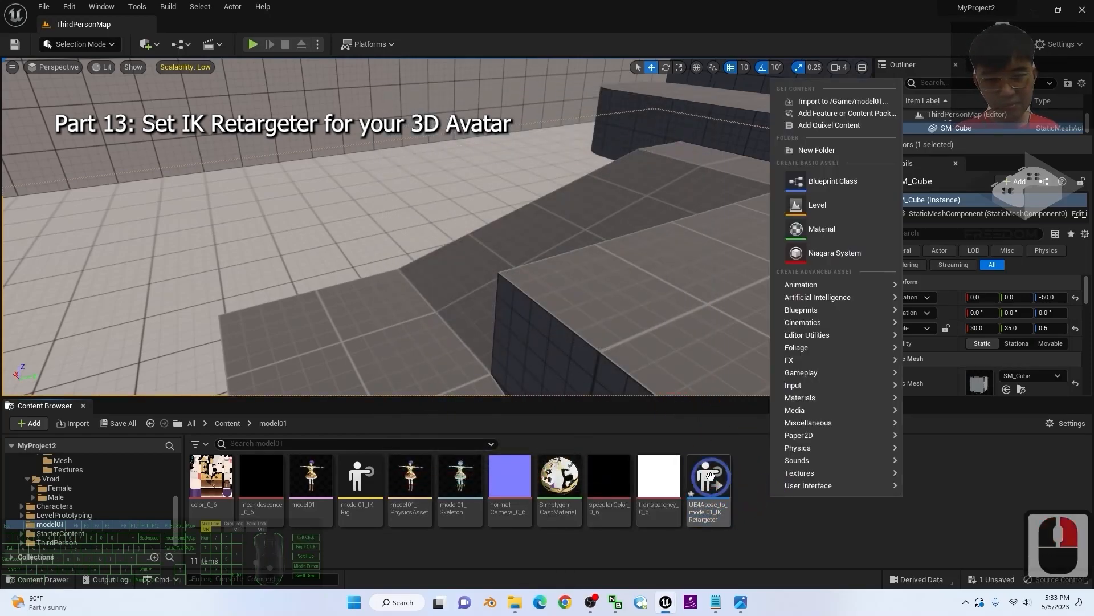
left_click(709, 476)
key("Delete")
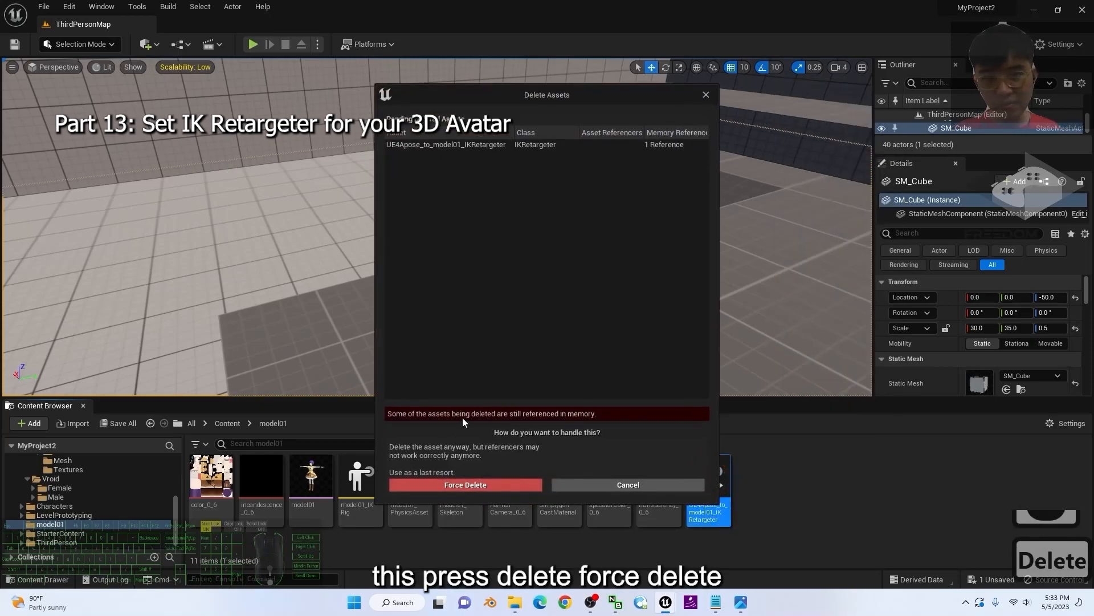
left_click(455, 485)
left_click(840, 506)
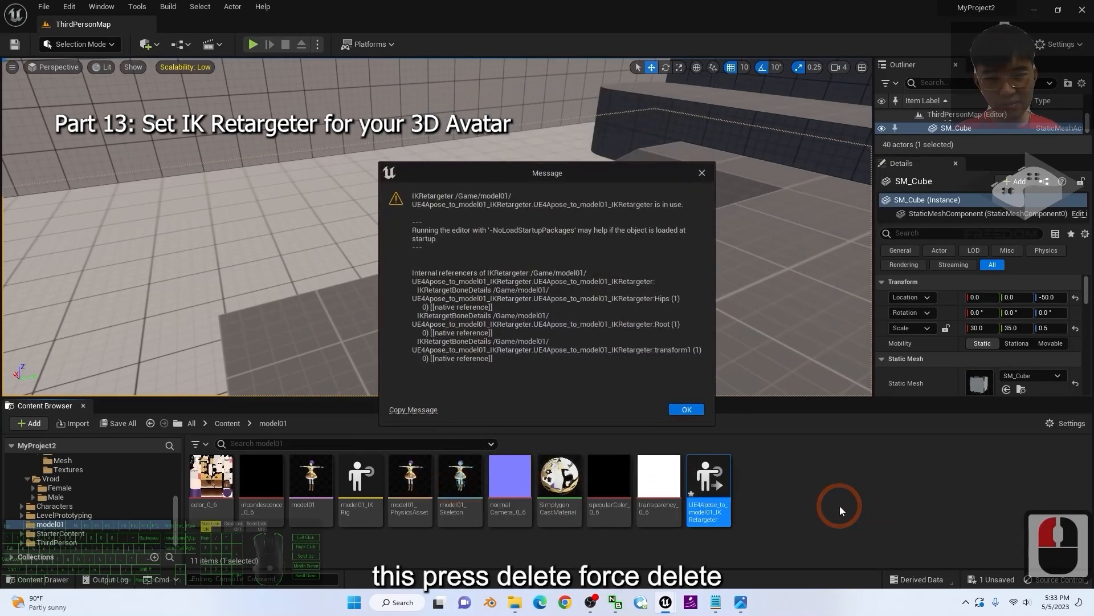
left_click(678, 409)
- Create an IK Retargeter in the model01 folder that copies animation from UE4_Apose_IKRig_HasRootBone, naming it UEIKRetargeter
right_click(763, 494)
left_click(776, 531)
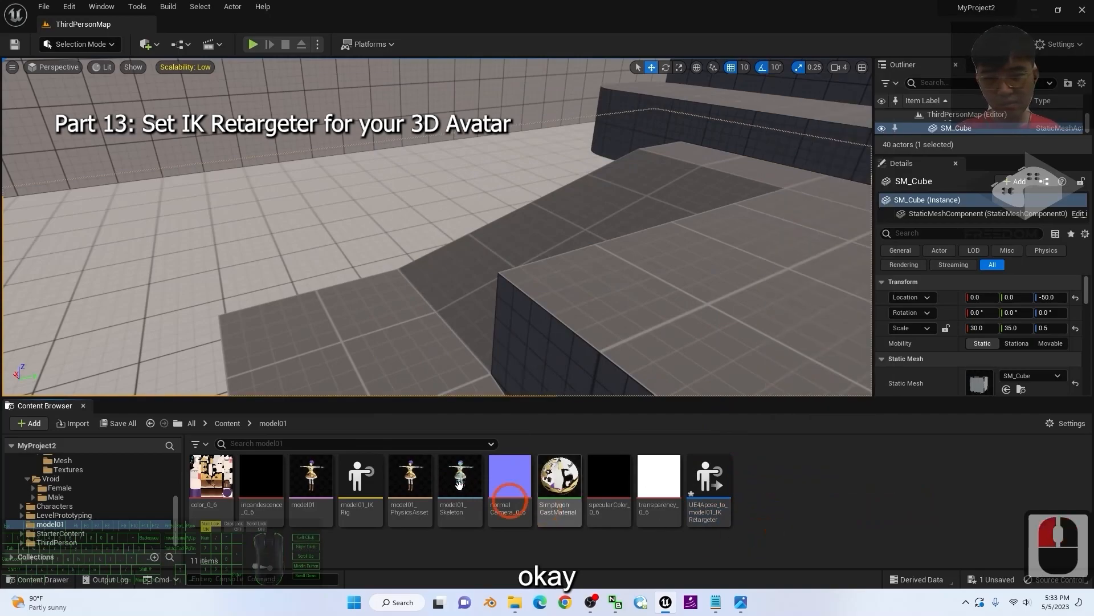
right_click(757, 516)
left_click(764, 531)
right_click(764, 513)
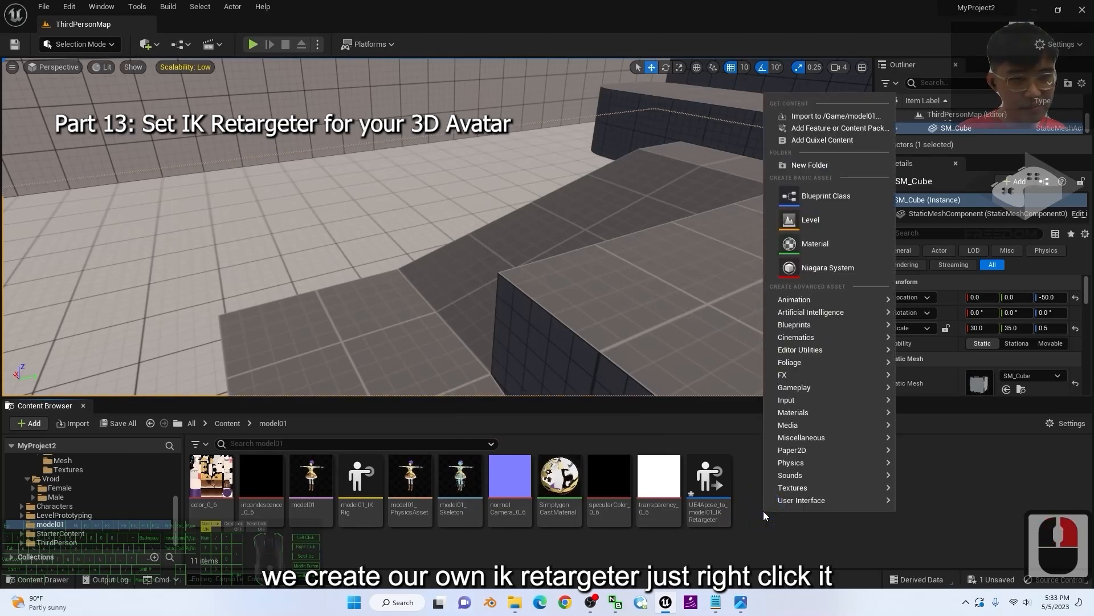
mouse_move(816, 300)
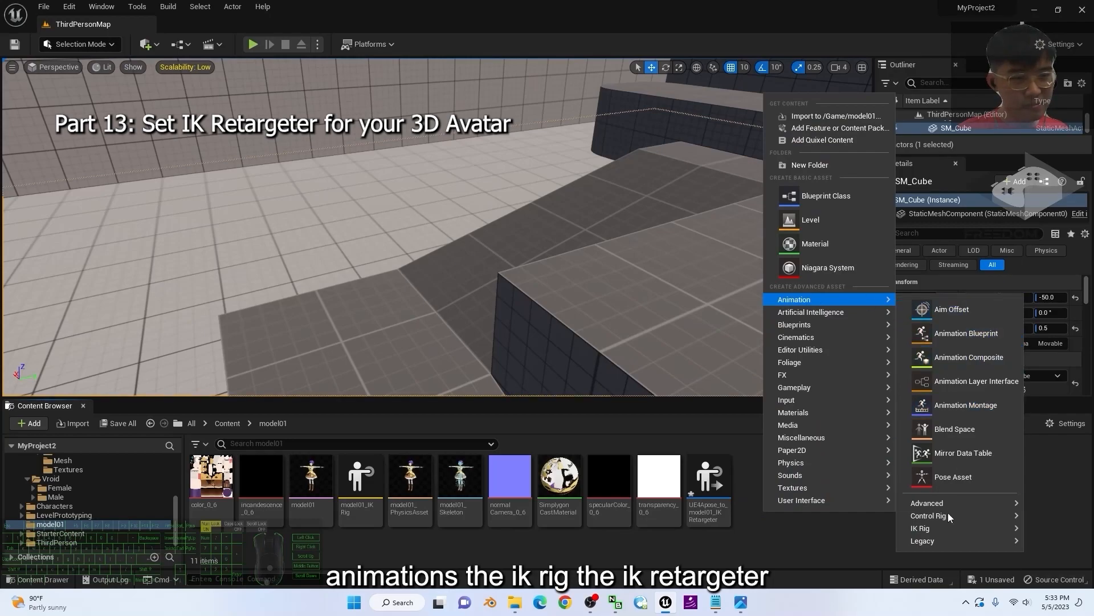
mouse_move(944, 535)
left_click(855, 536)
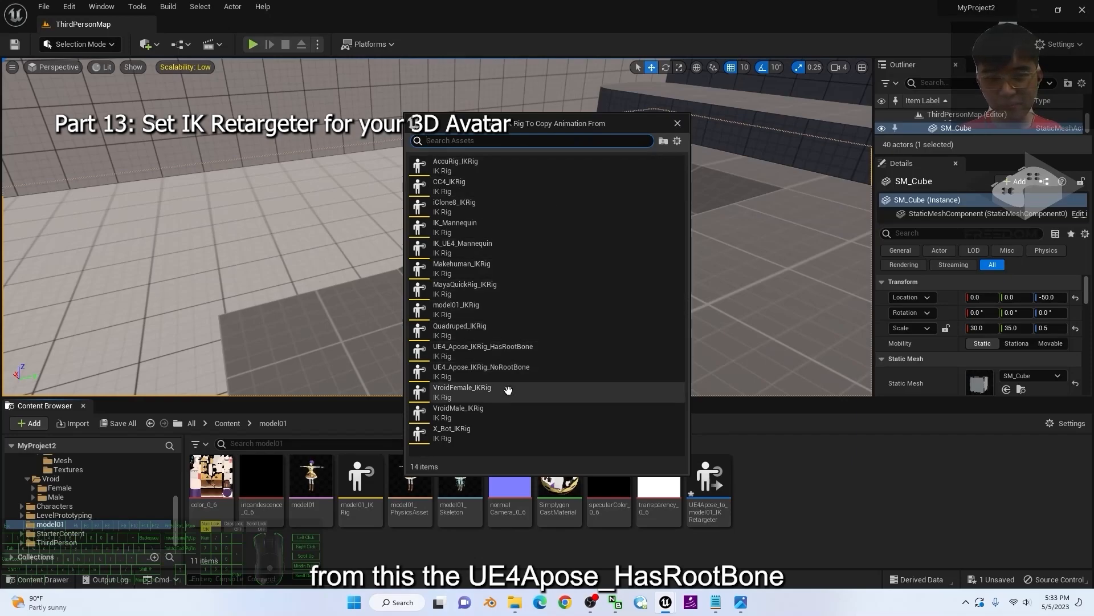
left_click(502, 350)
left_click_drag(508, 510, 452, 504)
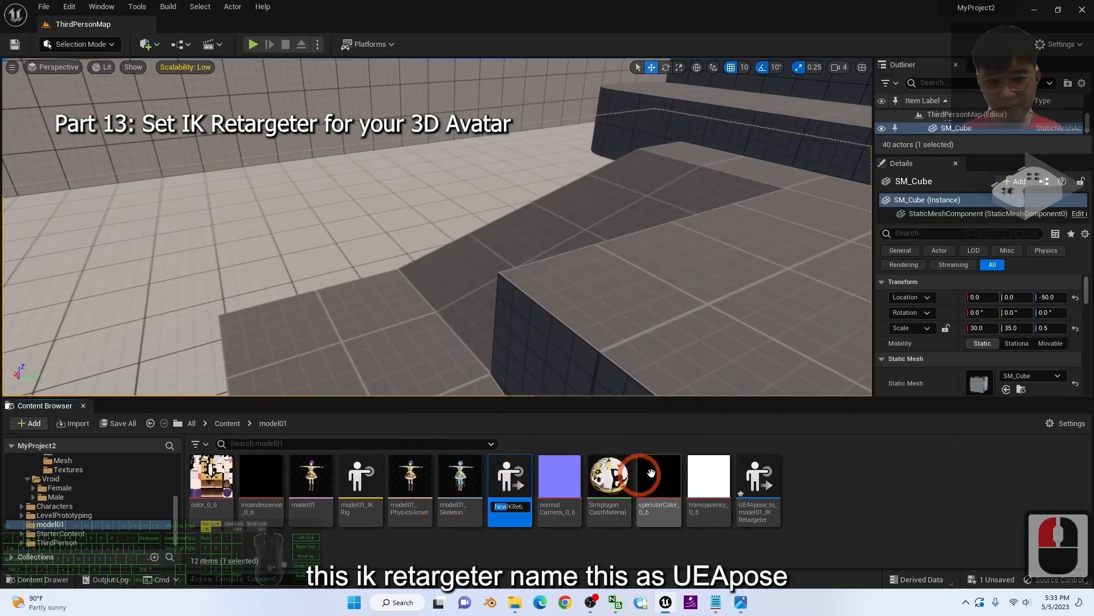
type("UE")
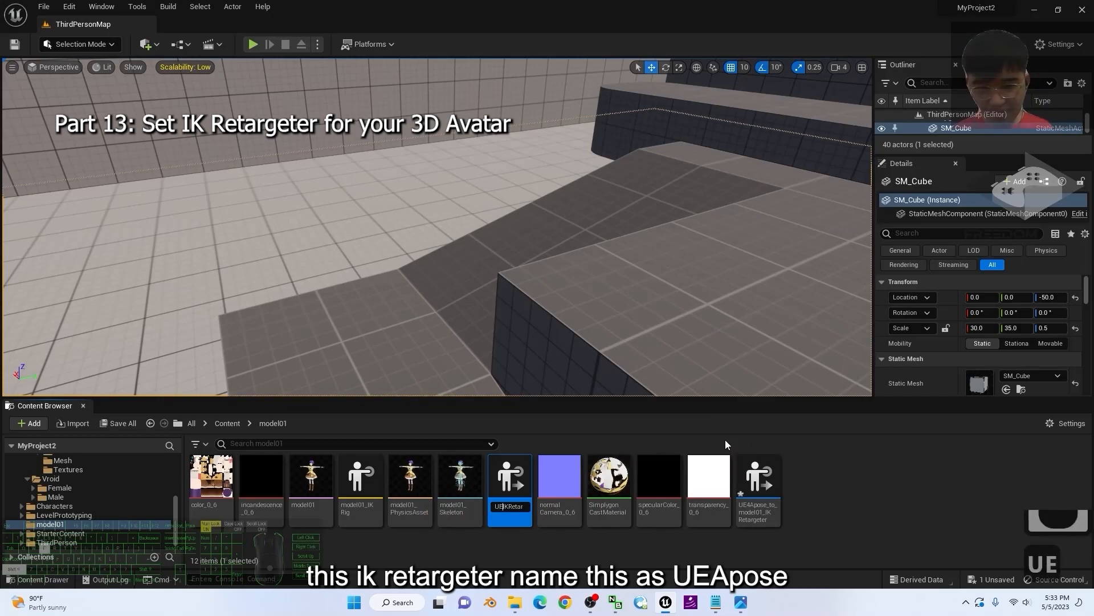
key("Return")
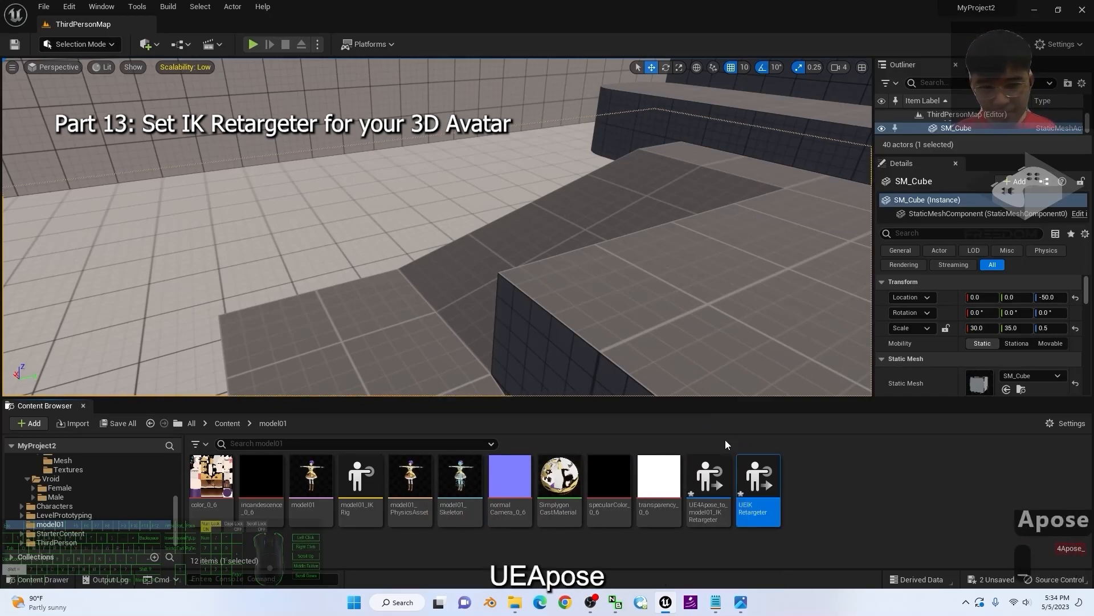
- Rename the new UEIKRetargeter asset as UE4Apose_to_model01_aIKRetargeter and leave it selected
left_click(736, 502)
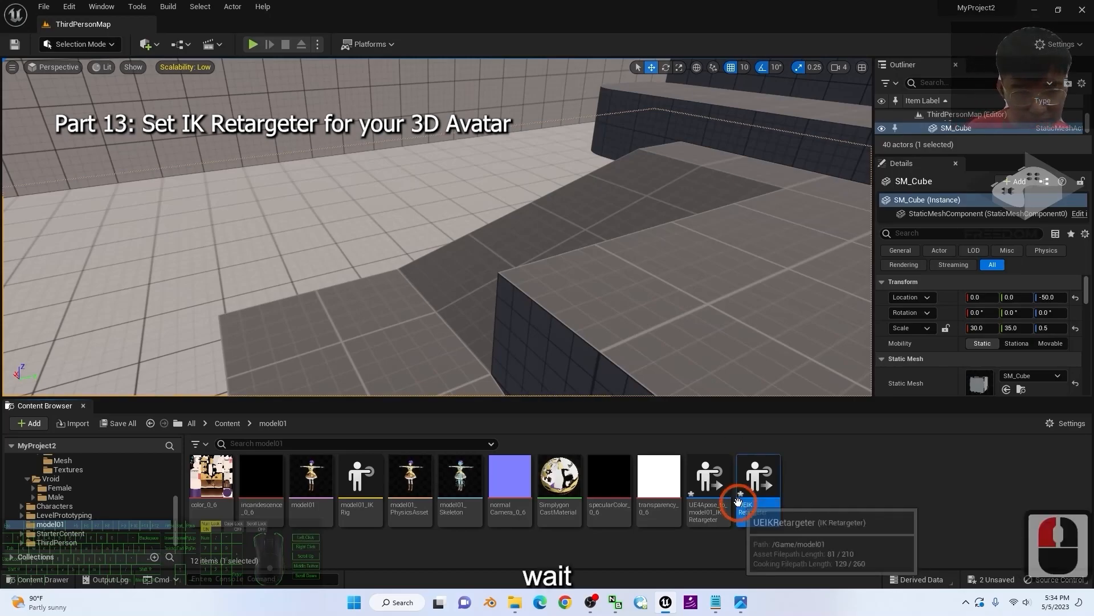
key("F2")
left_click(749, 508)
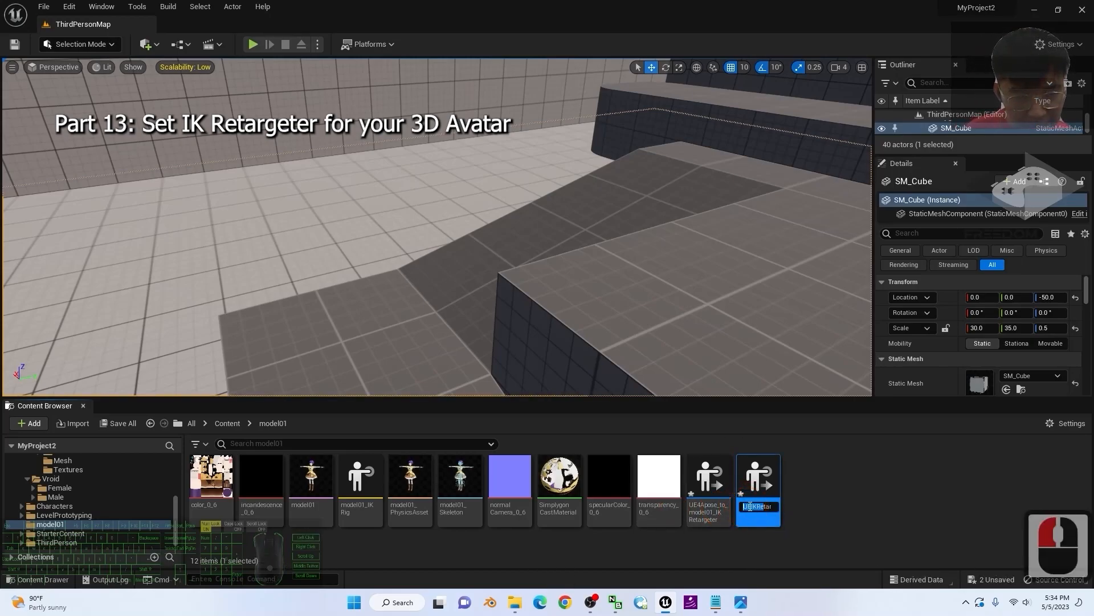
type("4Apose_")
type("to_Model")
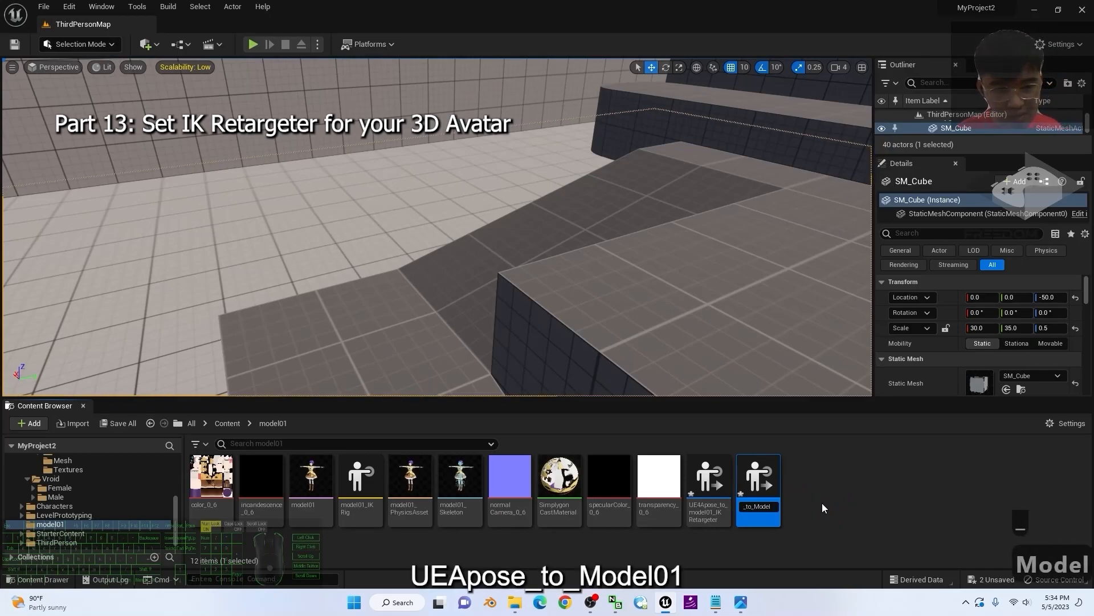
type("0")
key("BackSpace")
key("BackSpace")
key("BackSpace")
key("BackSpace")
key("BackSpace")
key("BackSpace")
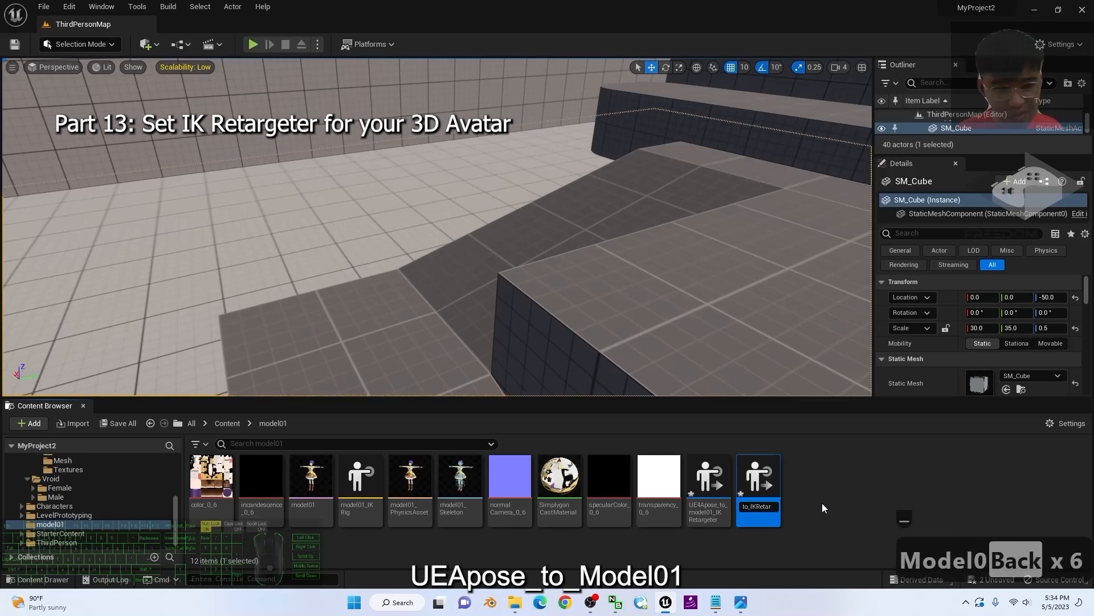
type("model01")
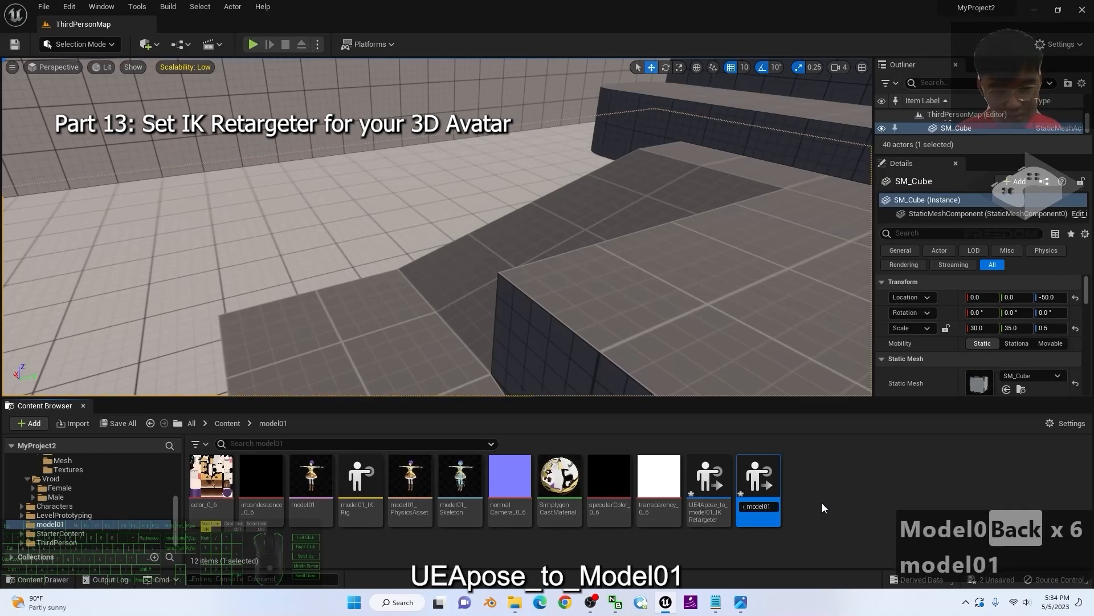
type("_AI")
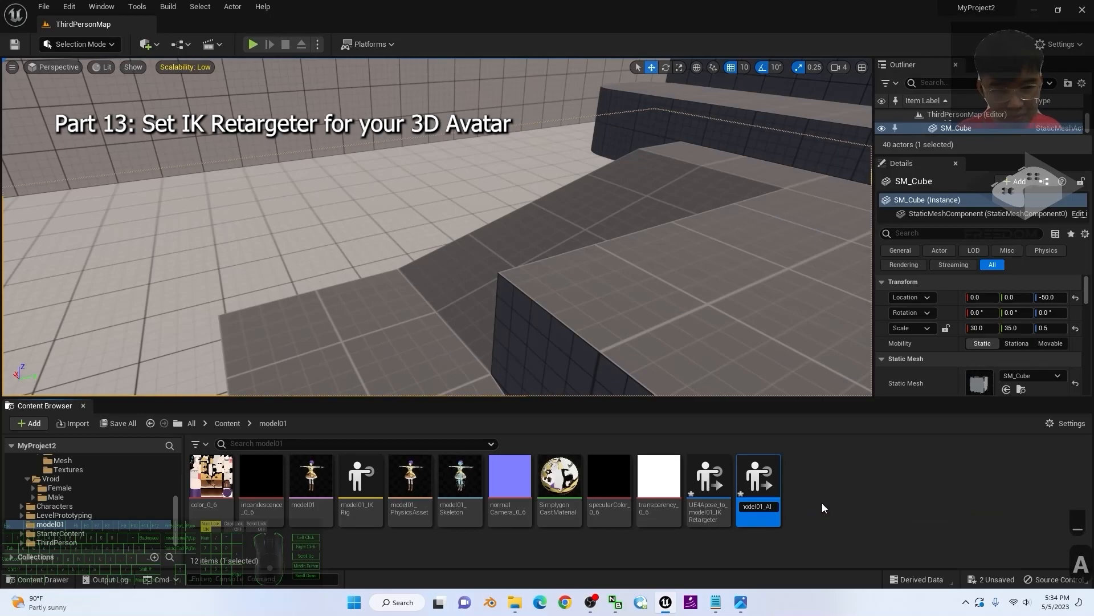
key("BackSpace")
type("a")
key("Return")
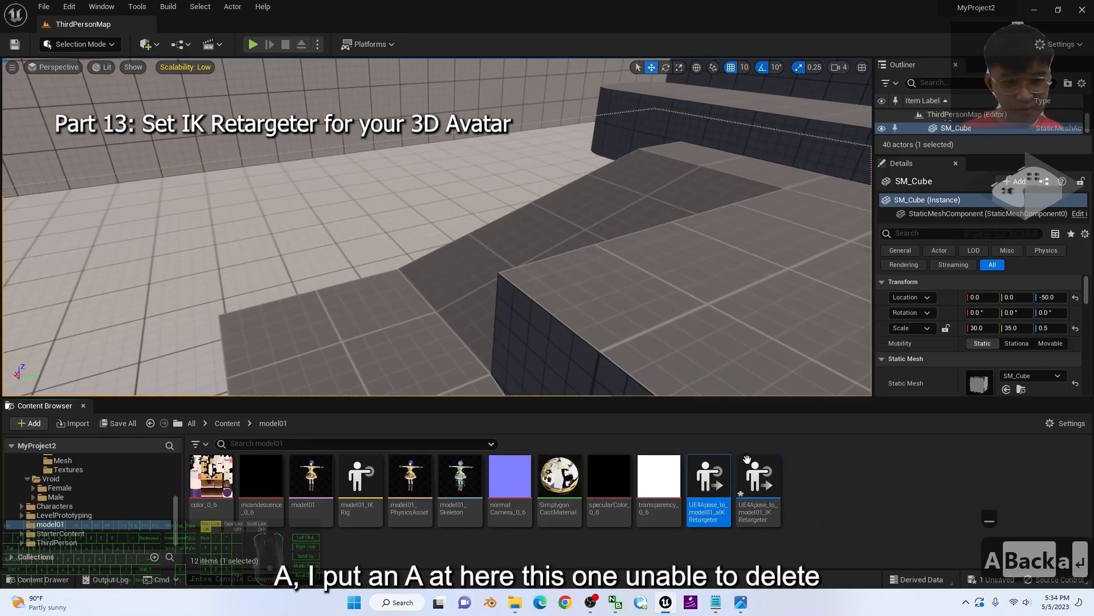
double_click(760, 503)
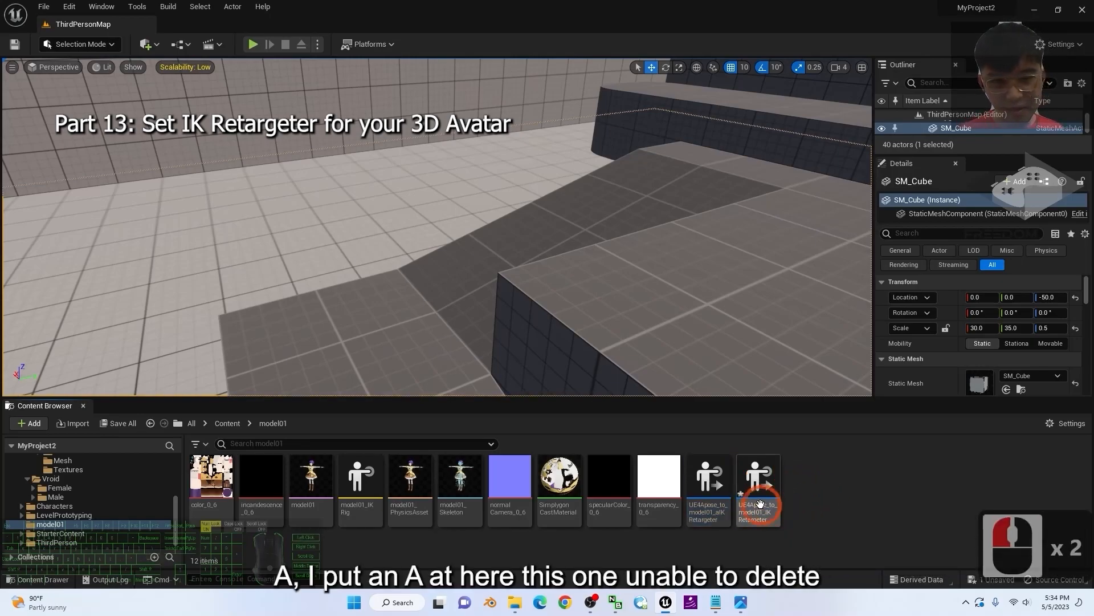
left_click(714, 485)
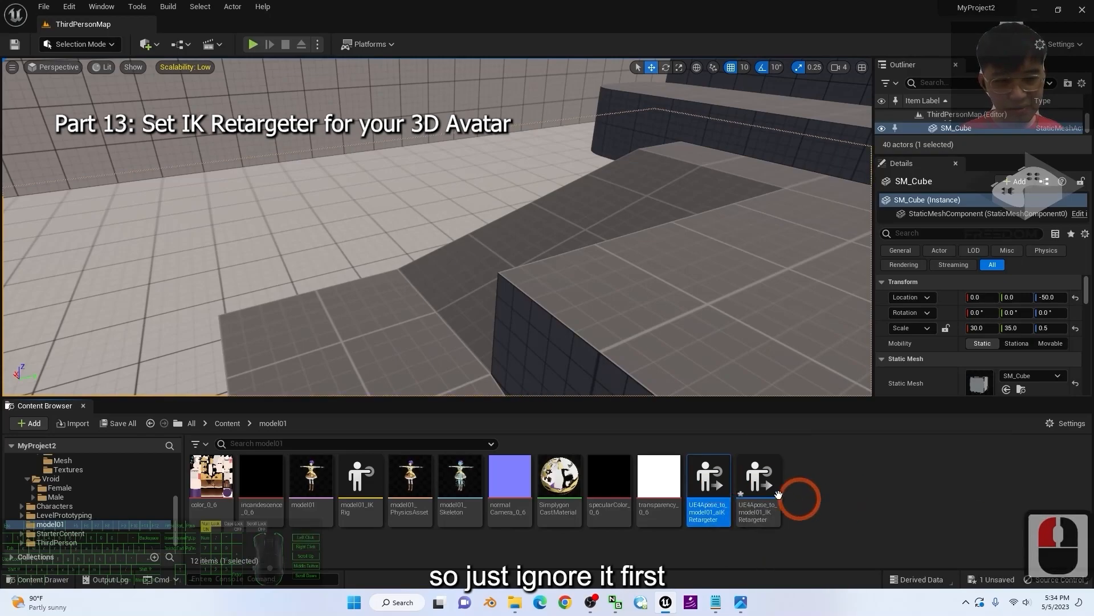
- Check the older UE4Apose_to_model01_IKRetargeter, close it, and rename the newer retargeter as UE4Apose_to_model01_a_IKRetargeter
double_click(761, 482)
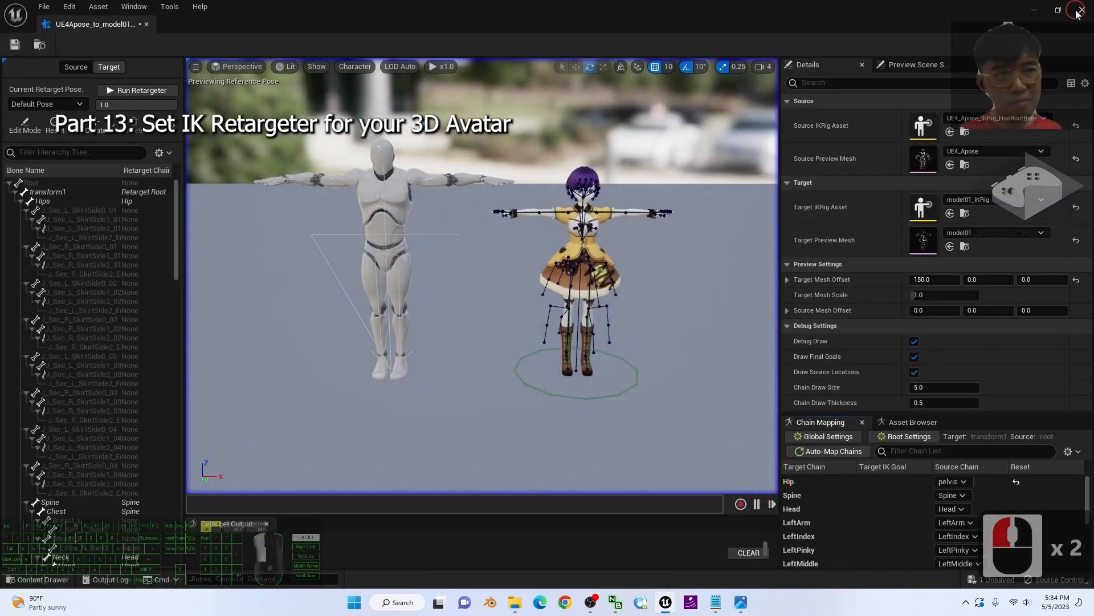
left_click(1078, 10)
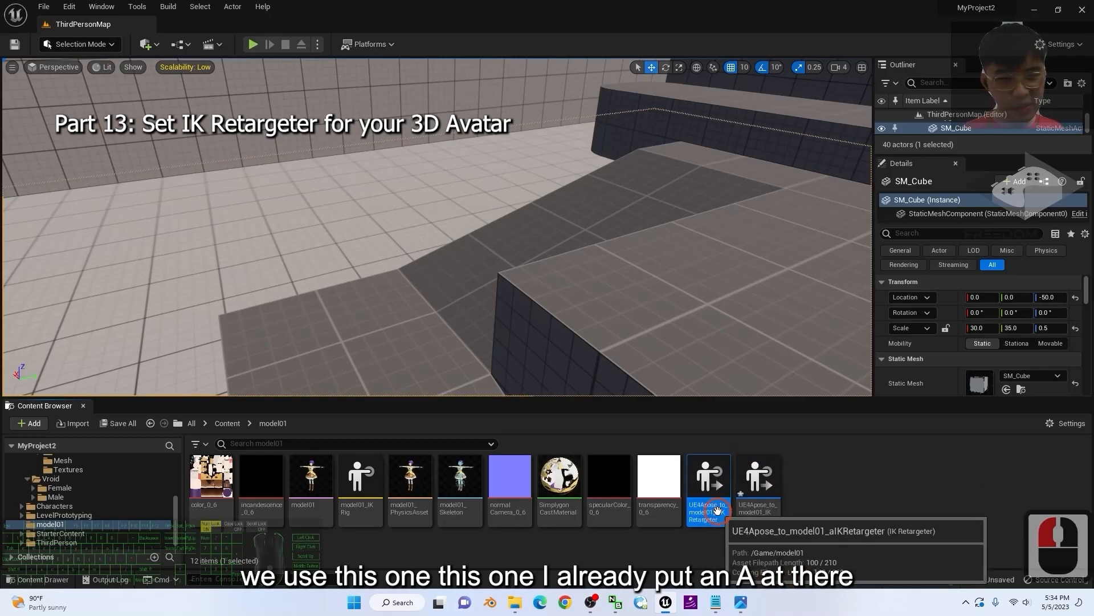
key("F2")
key("Left")
key("Left")
key("Left")
key("Left")
key("Right")
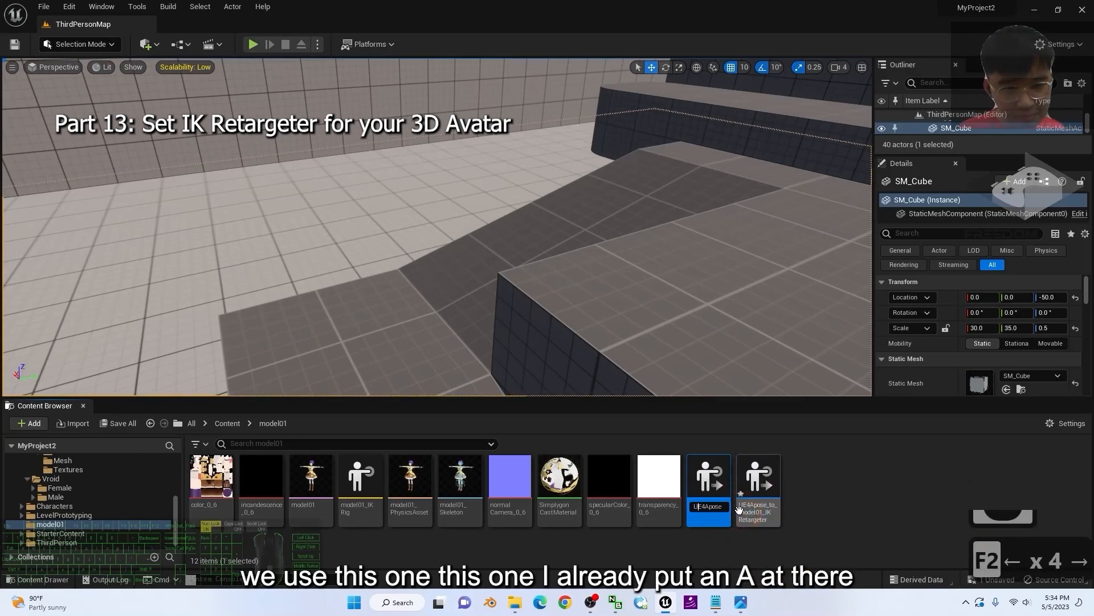
key("Right")
key("Right")
key("Right")
key("Right")
key("Right")
key("Right")
key("Right")
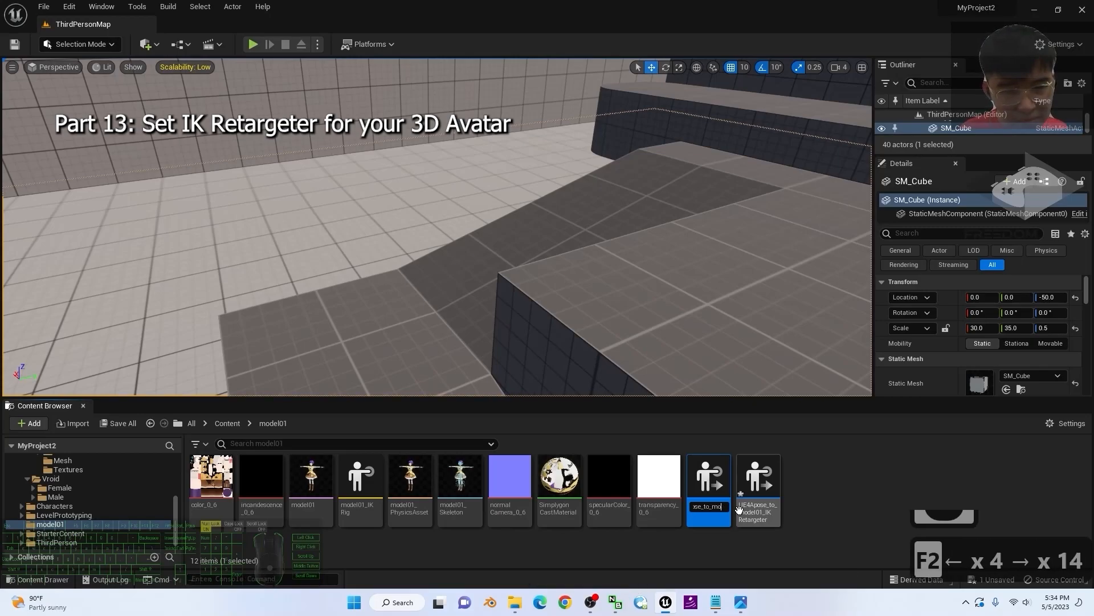
key("Right")
key("Right")
key("Right")
key("Right")
key("Right")
key("Right")
key("Left")
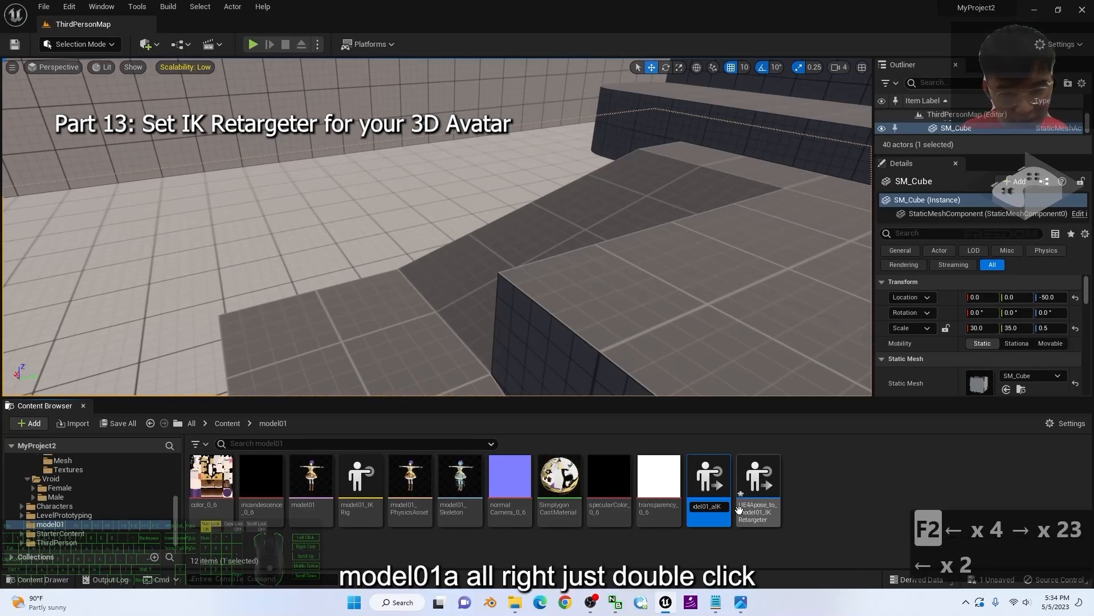
type("_")
key("Return")
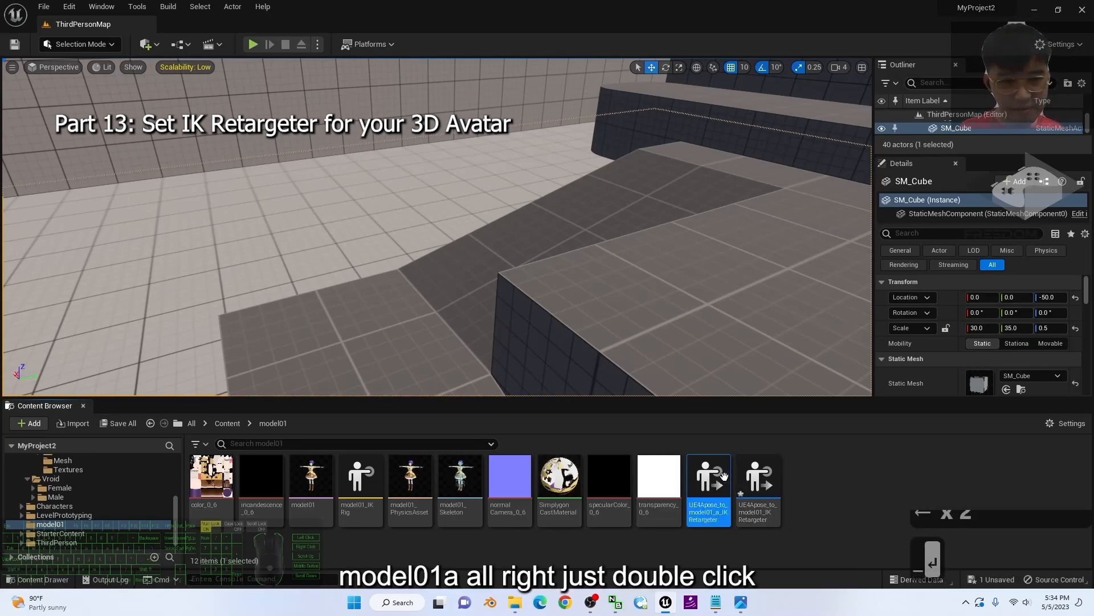
- Open UE4Apose_to_model01_a_IKRetargeter without applying the root height offset, examine its source mannequin and chain mapping, and minimize the window
double_click(705, 475)
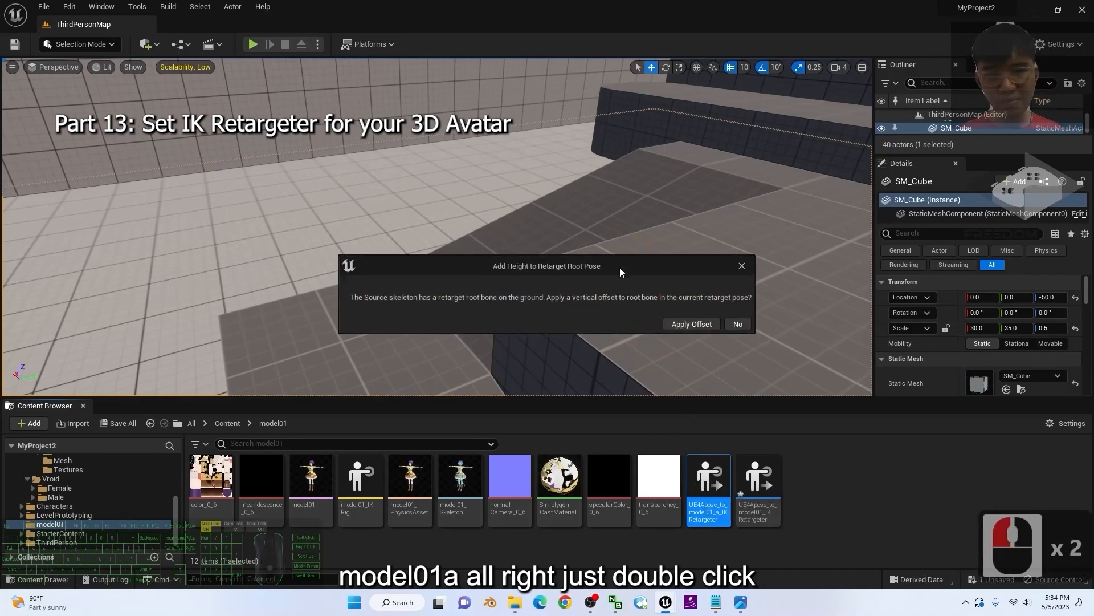
left_click(738, 323)
scroll(484, 208, "down", 4)
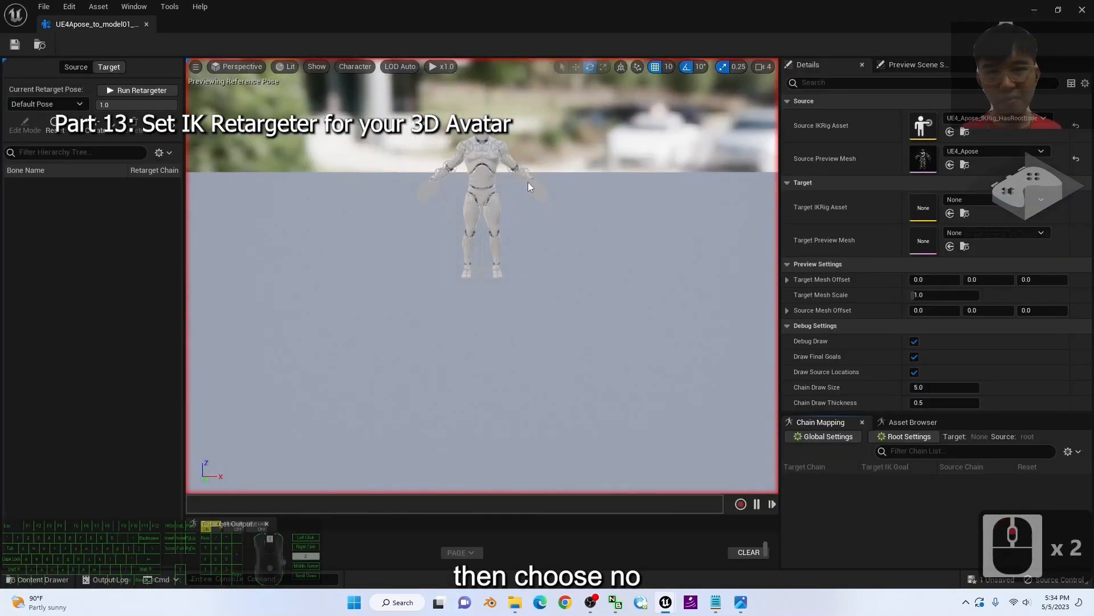
scroll(528, 182, "up", 3)
middle_click_drag(597, 159, 487, 359)
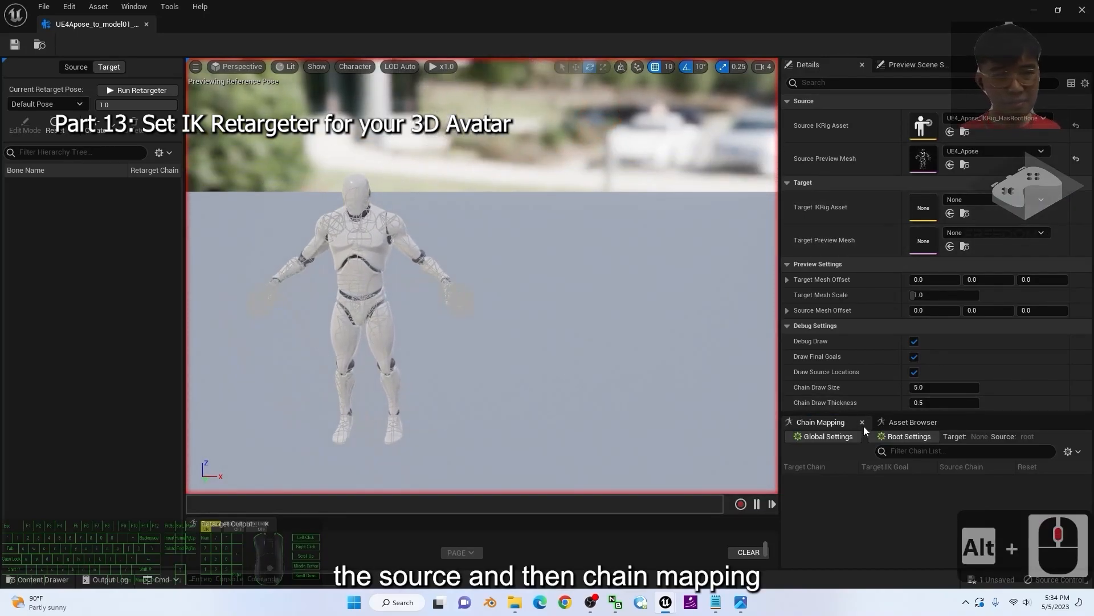
left_click(825, 426)
scroll(886, 491, "down", 3)
scroll(887, 491, "up", 2)
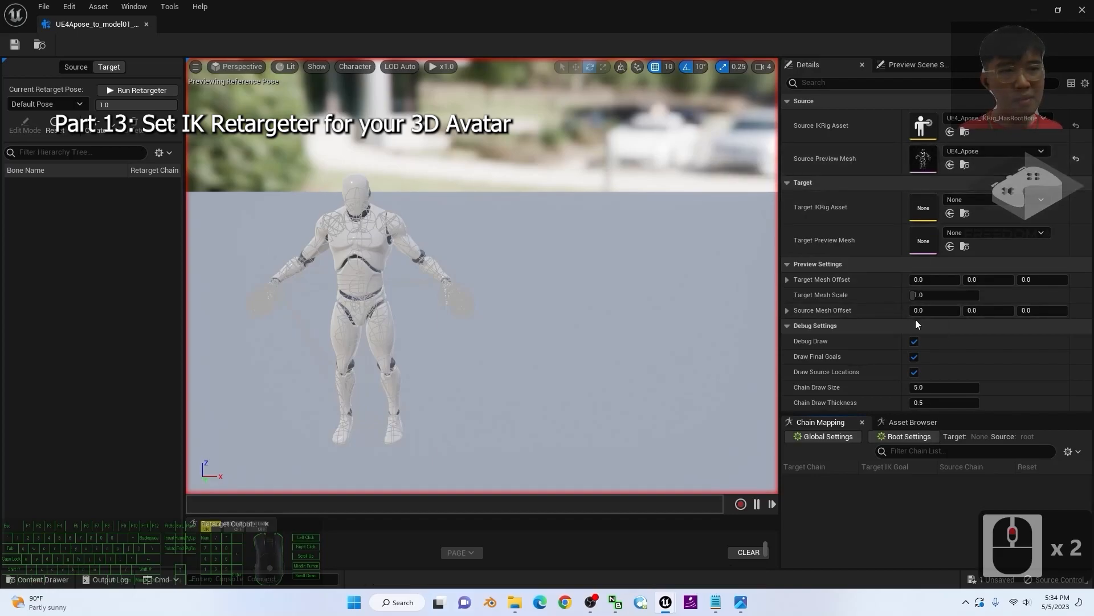
left_click(1035, 10)
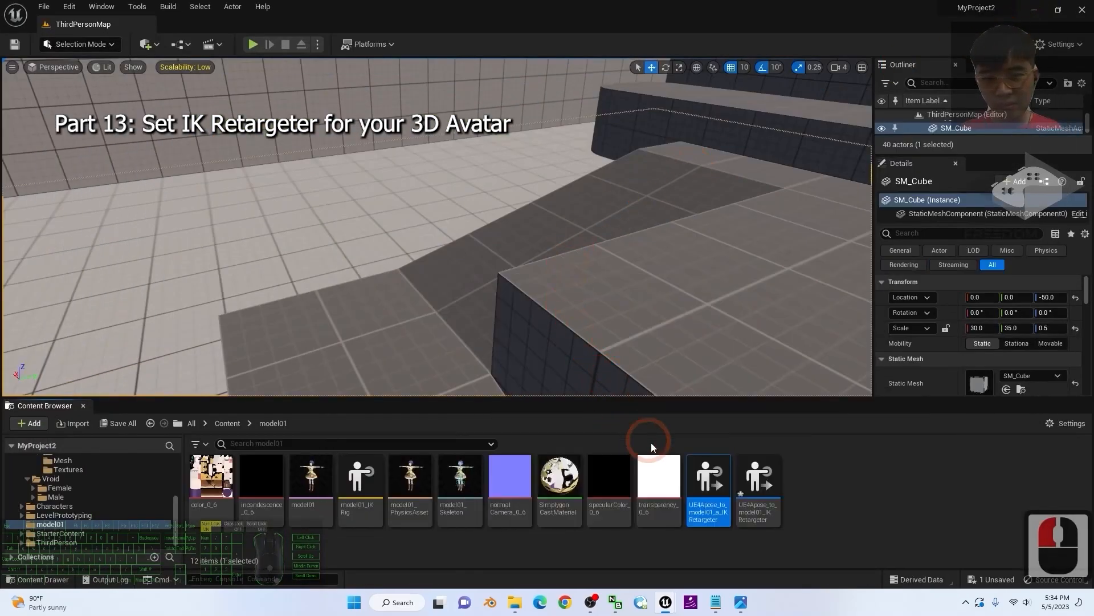
- Open the model01_IKRig asset from the model01 folder
left_click(826, 477)
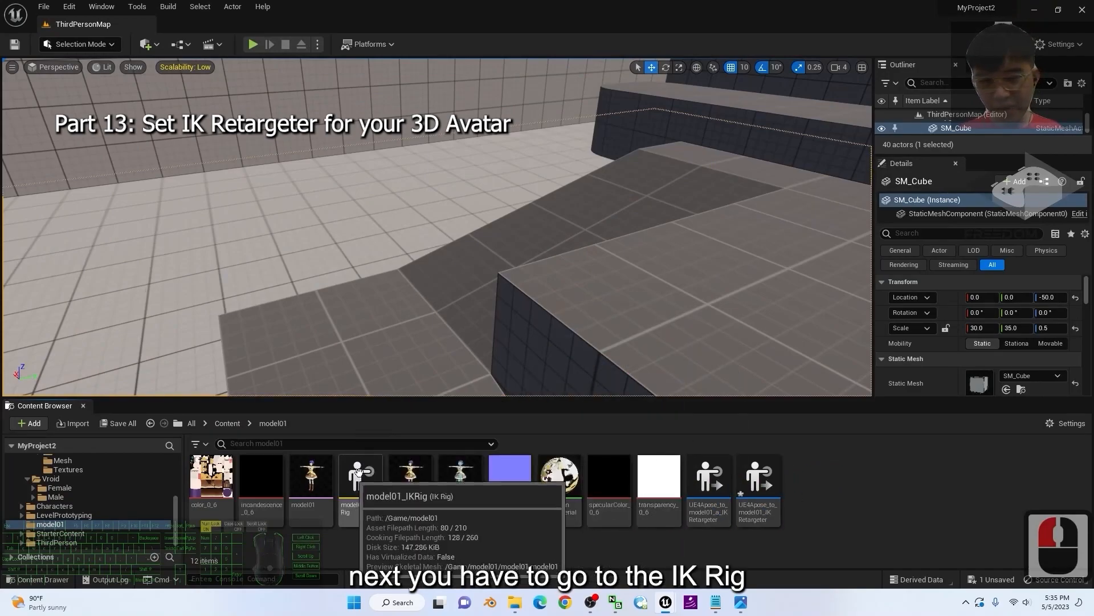
left_click(368, 489)
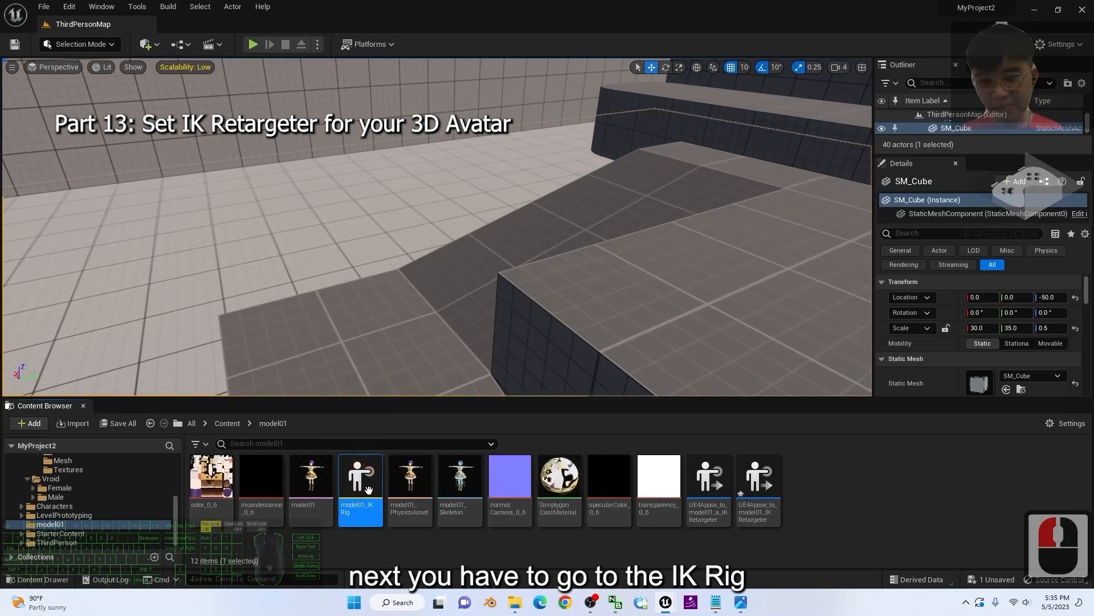
double_click(368, 489)
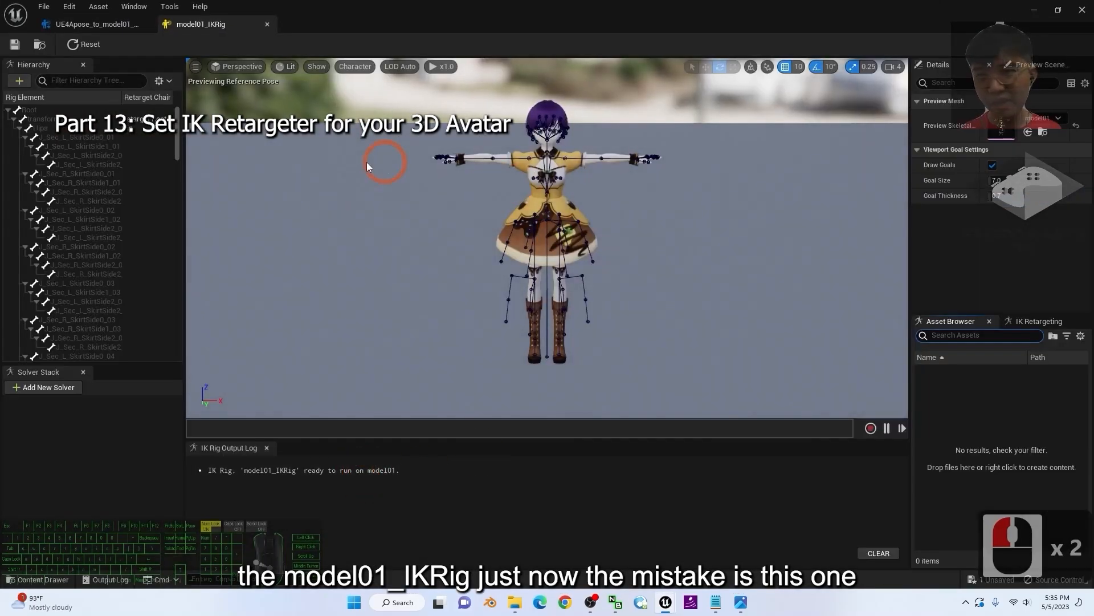
- Inspect the Root, transform1 and skirt bones in model01_IKRig's hierarchy along with the preview and details settings
left_click(102, 109)
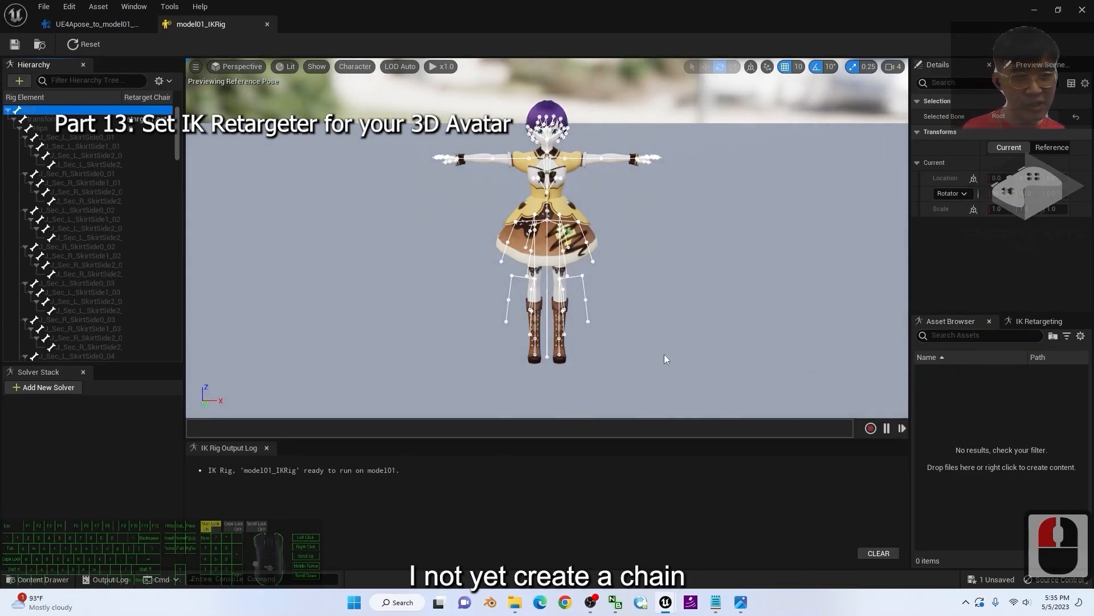
left_click(90, 183)
left_click(103, 237)
left_click(94, 190)
left_click(91, 174)
left_click(1034, 65)
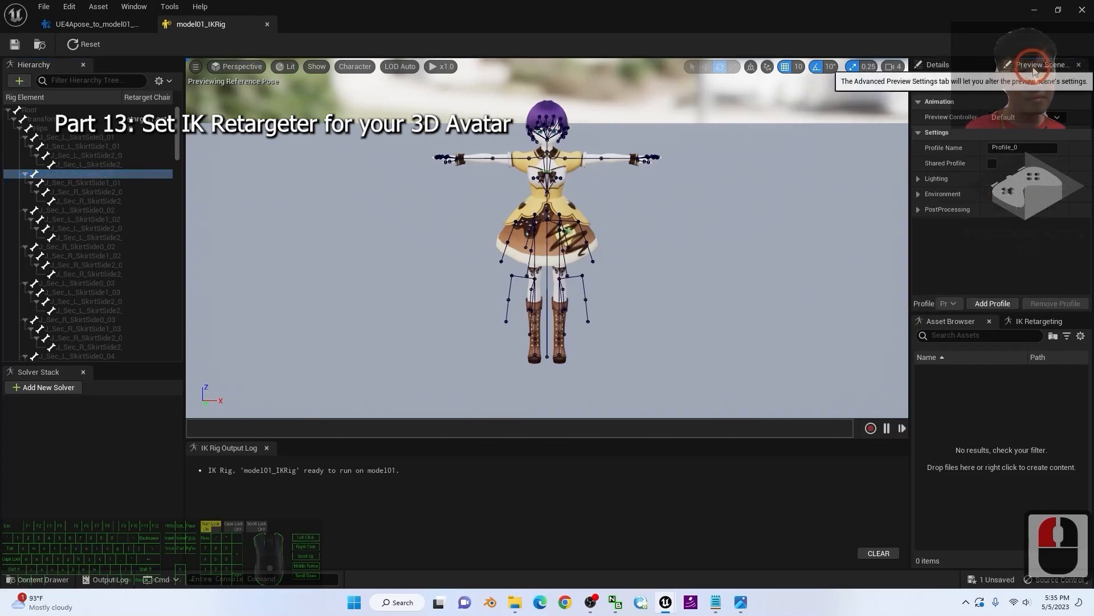
left_click(963, 65)
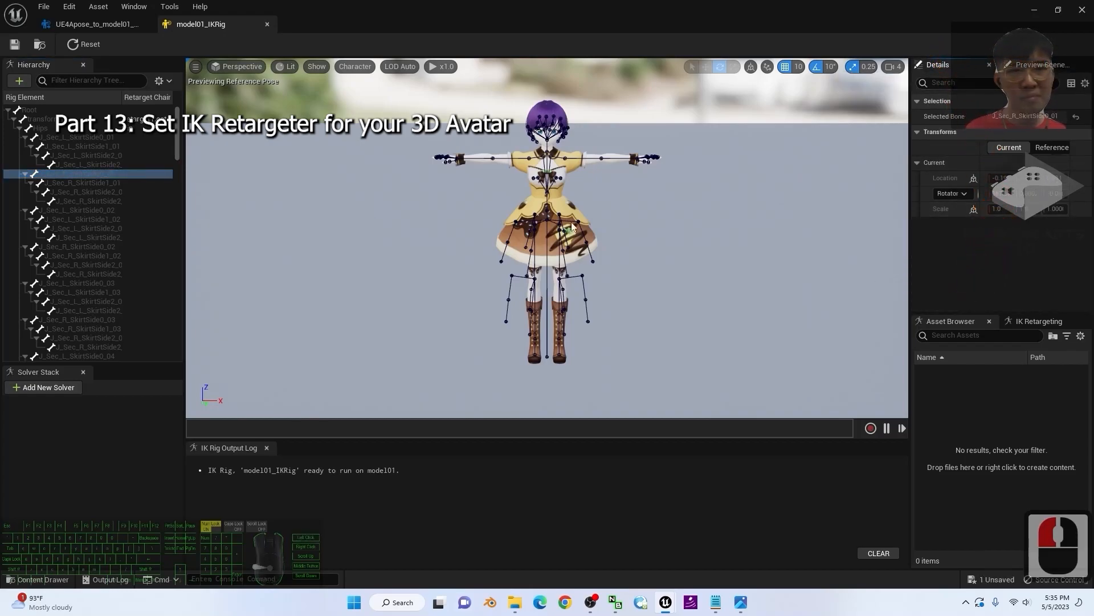
left_click(49, 118)
left_click(53, 149)
left_click(62, 209)
left_click(888, 96)
double_click(782, 240)
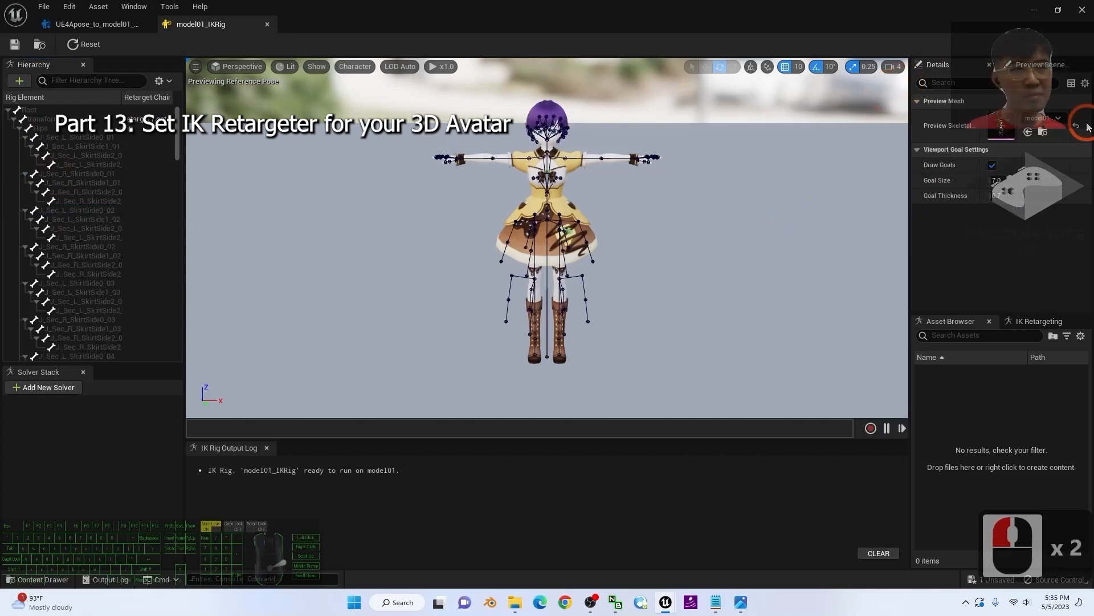
- Review the full list of IK retargeting chains in model01_IKRig, looking for a root chain
left_click(1027, 323)
left_click(997, 400)
scroll(955, 432, "down", 14)
scroll(947, 444, "up", 11)
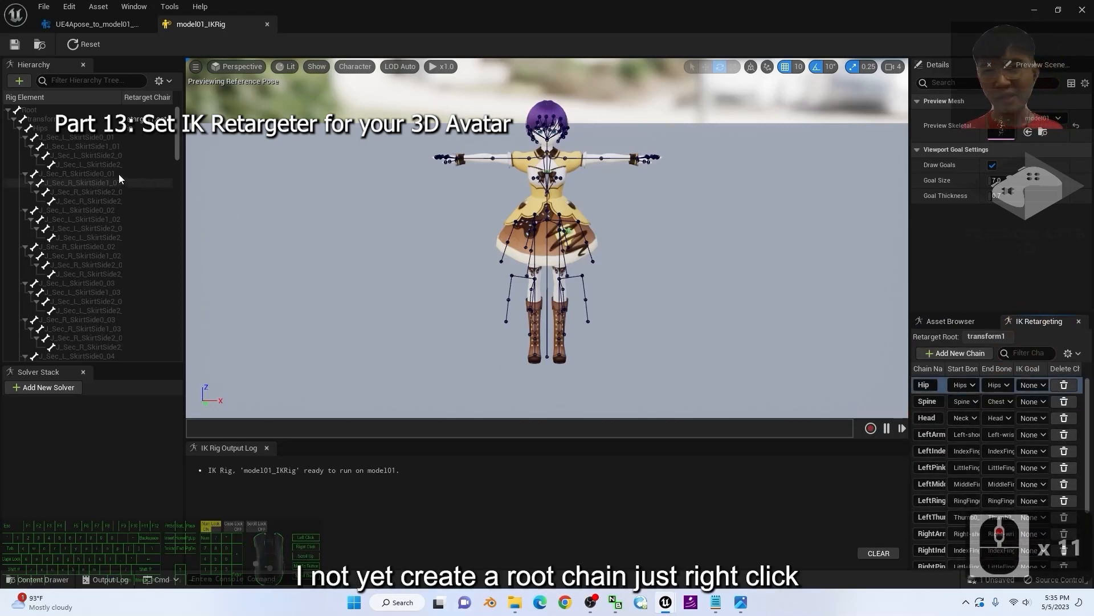
- Try a new retarget chain named Root on the Root bone, and delete that chain from the list
right_click(41, 111)
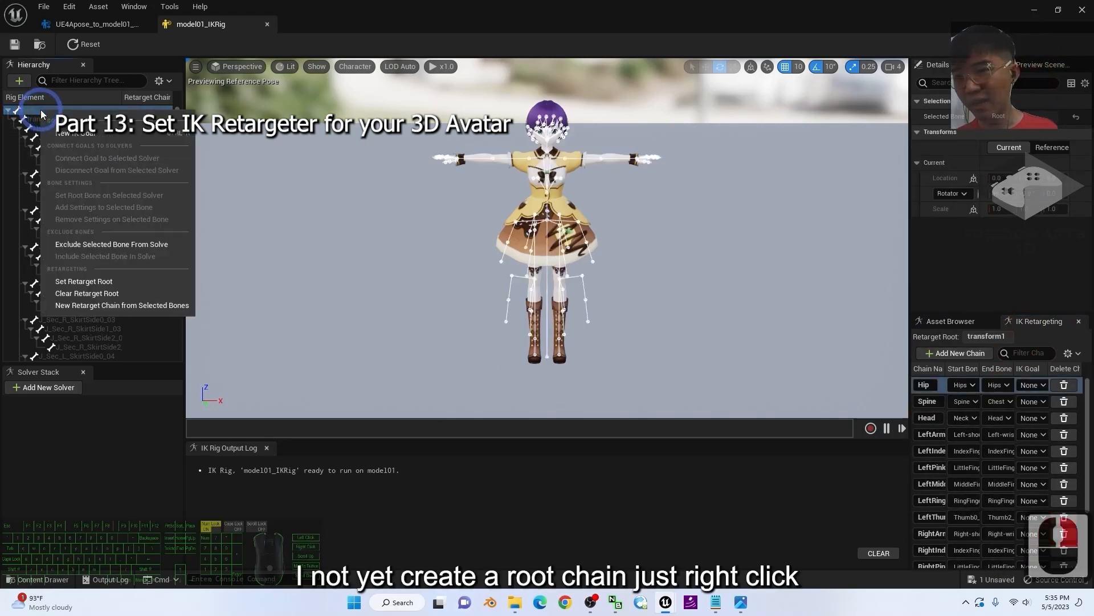
left_click(128, 305)
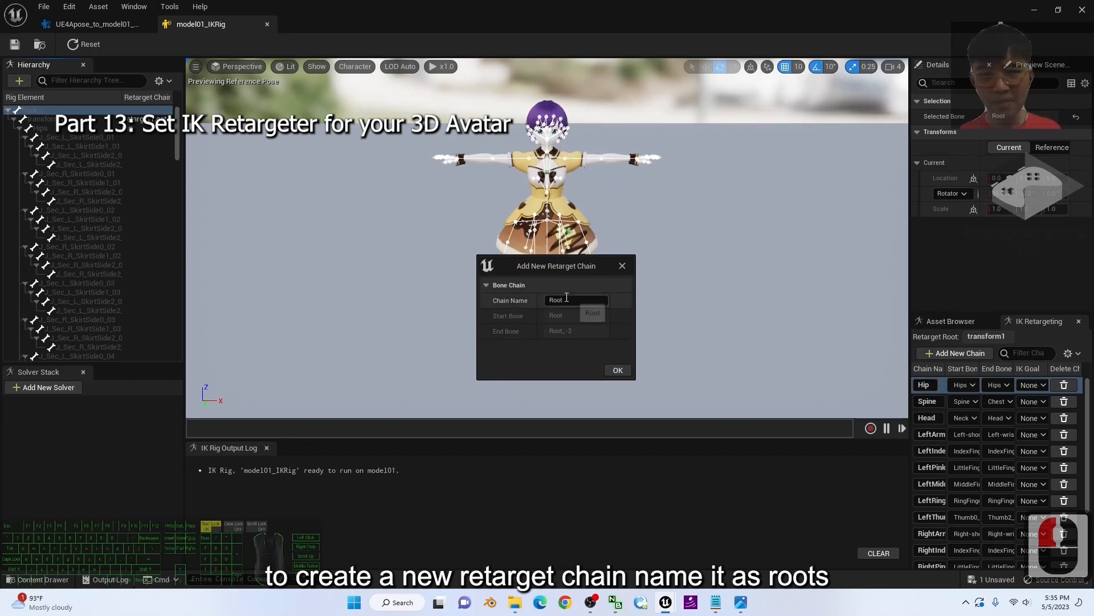
left_click(618, 370)
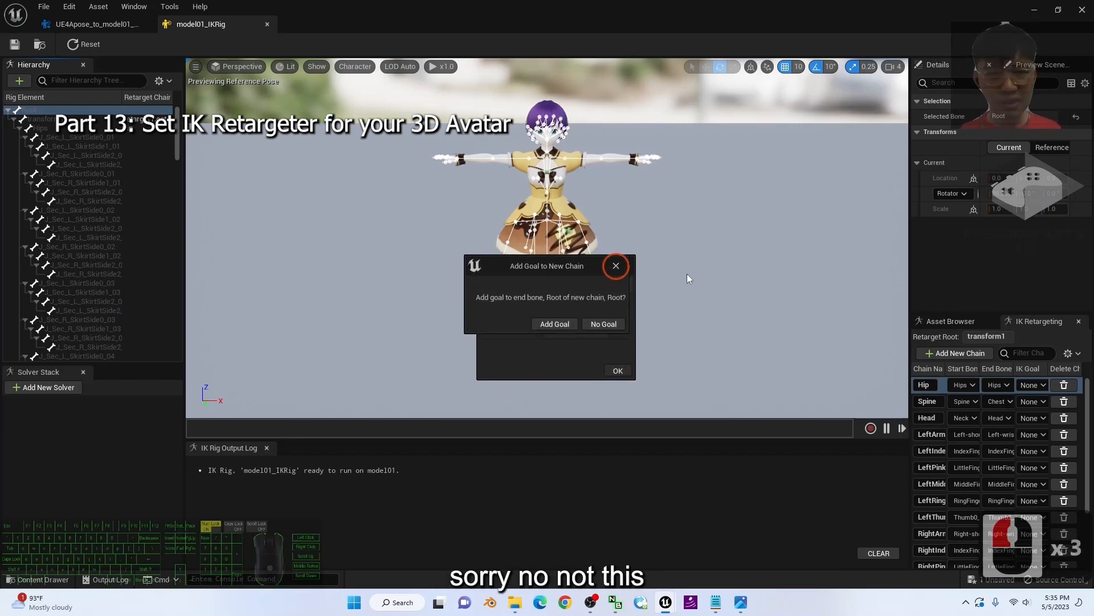
scroll(969, 456, "down", 10)
left_click(926, 560)
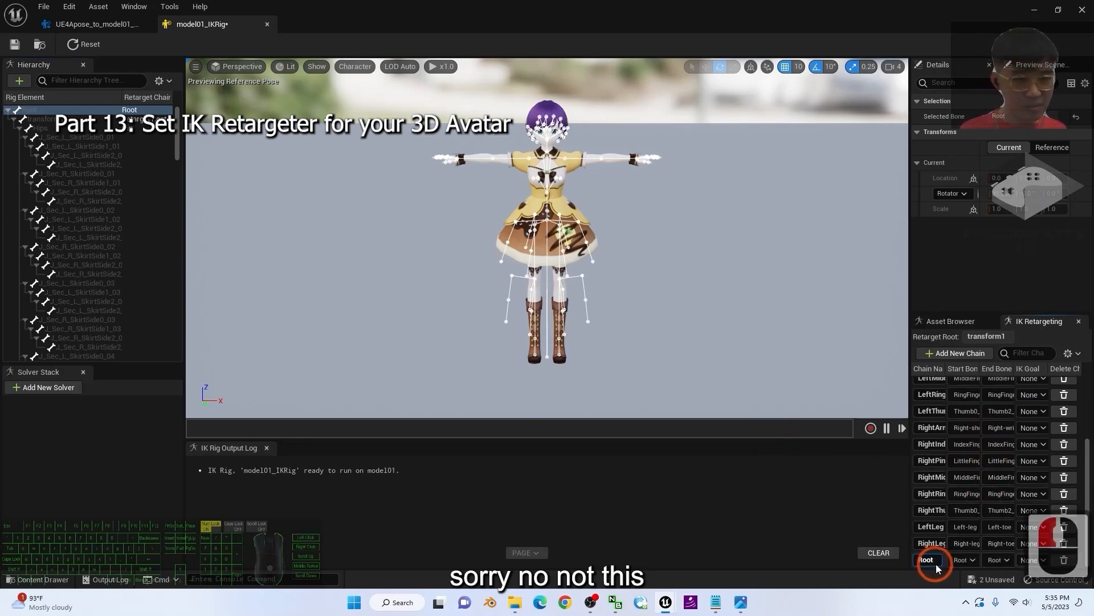
left_click(1064, 560)
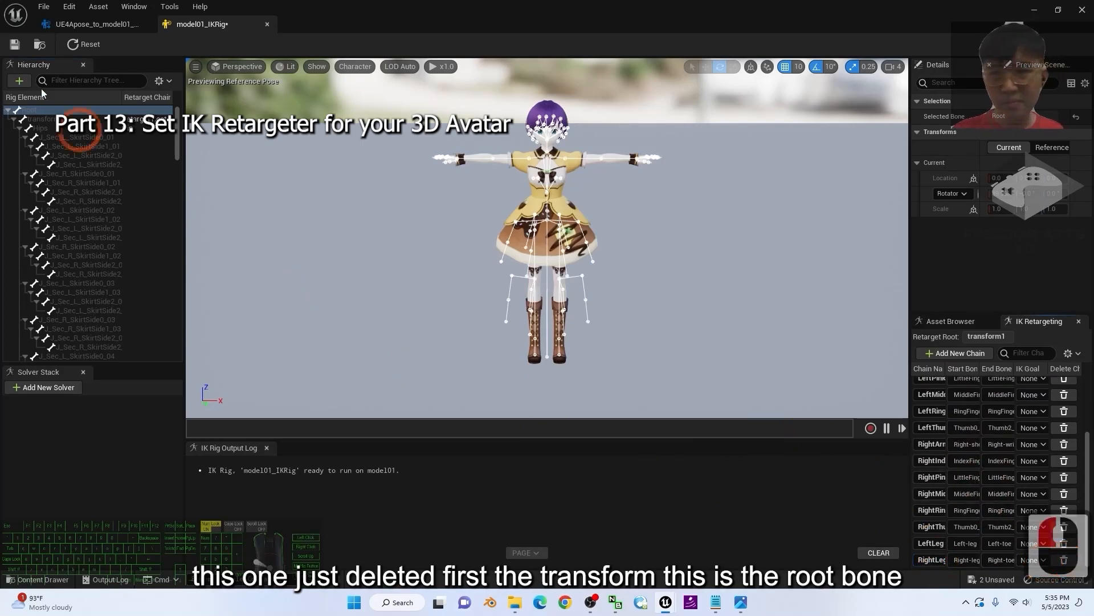
- Create a new retarget chain named Root from the transform1 bone with no goal
left_click(50, 120)
scroll(563, 239, "up", 3)
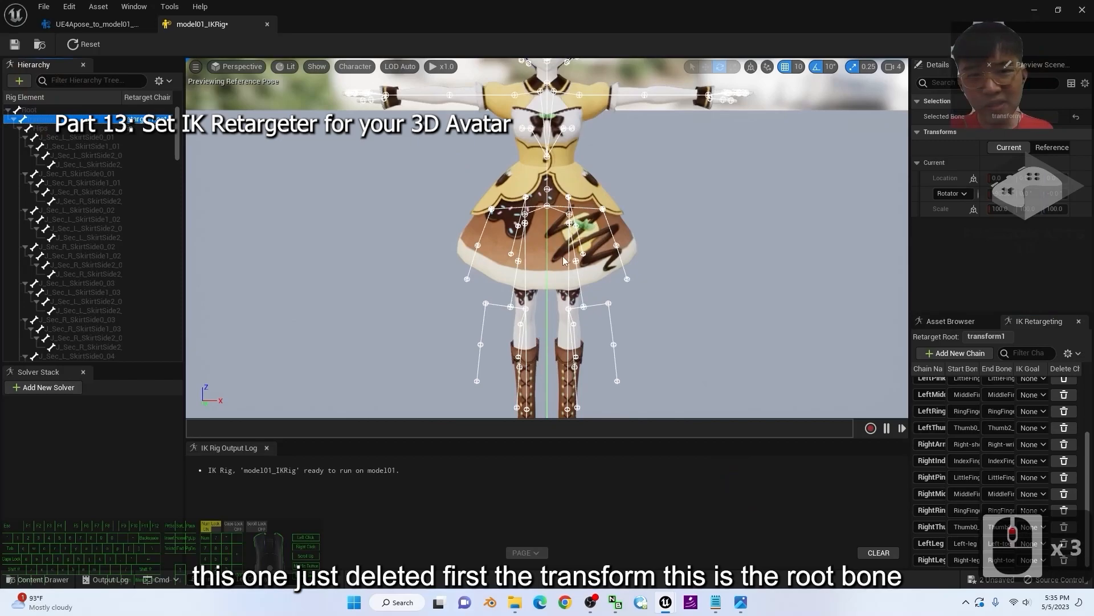
right_click(64, 131)
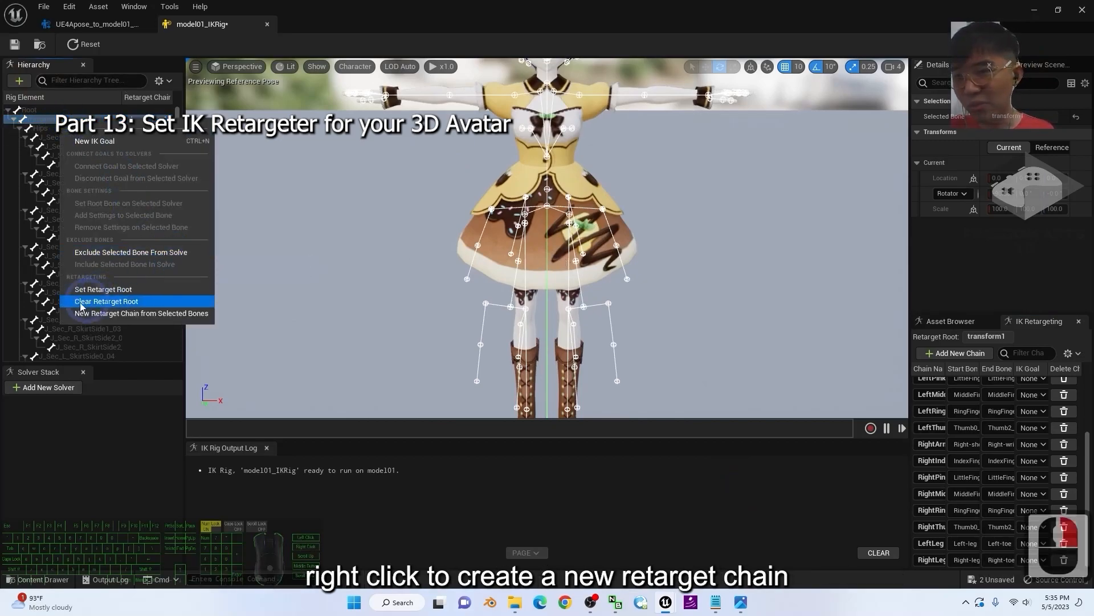
left_click(102, 313)
left_click(569, 301)
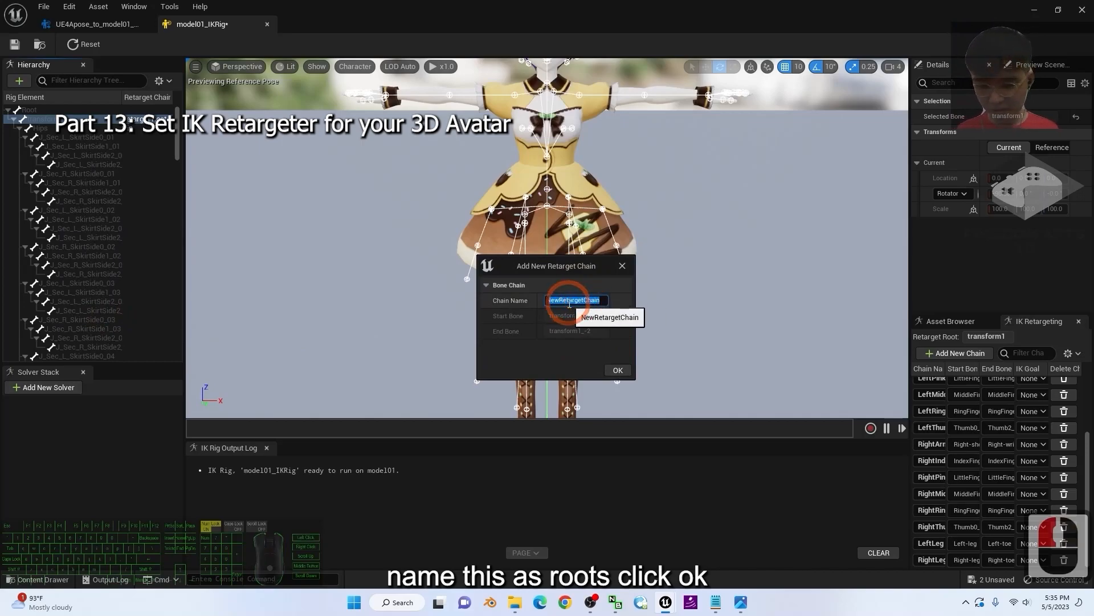
type("Root")
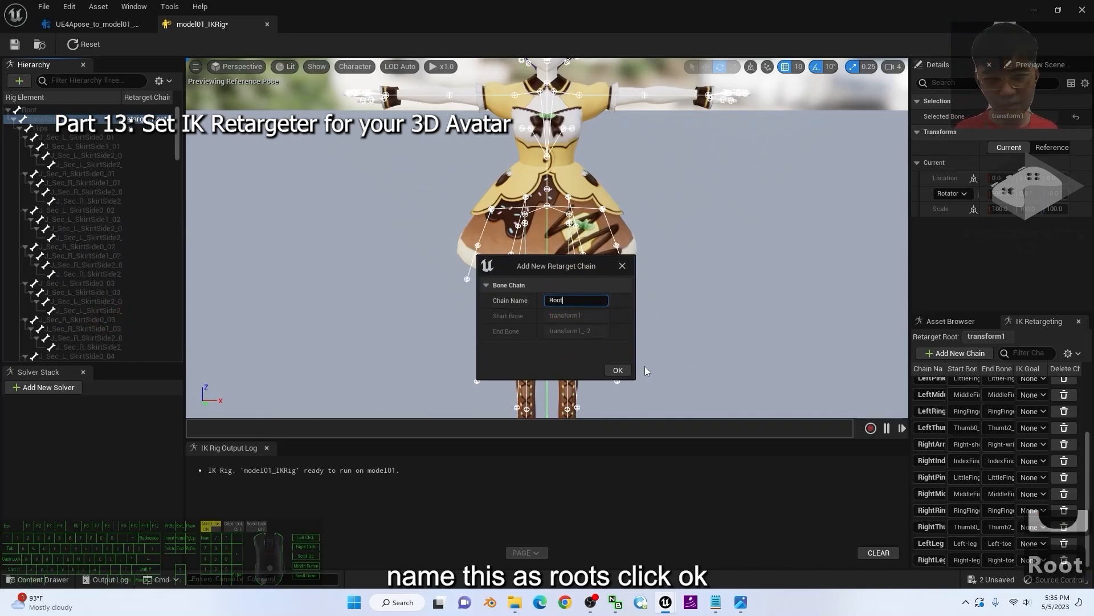
left_click(622, 371)
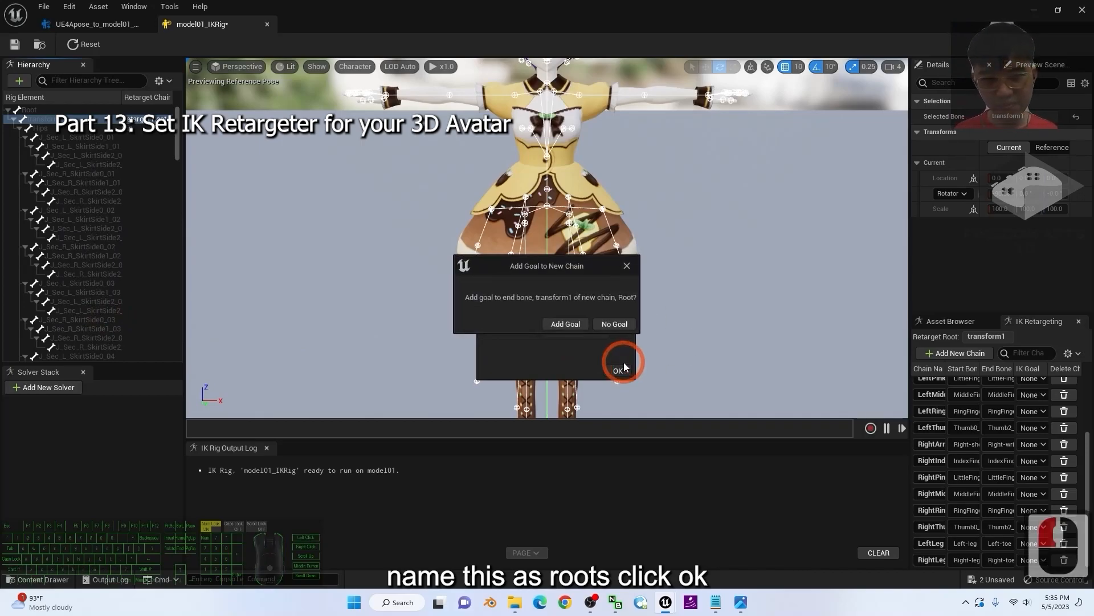
left_click(609, 325)
scroll(964, 538, "down", 10)
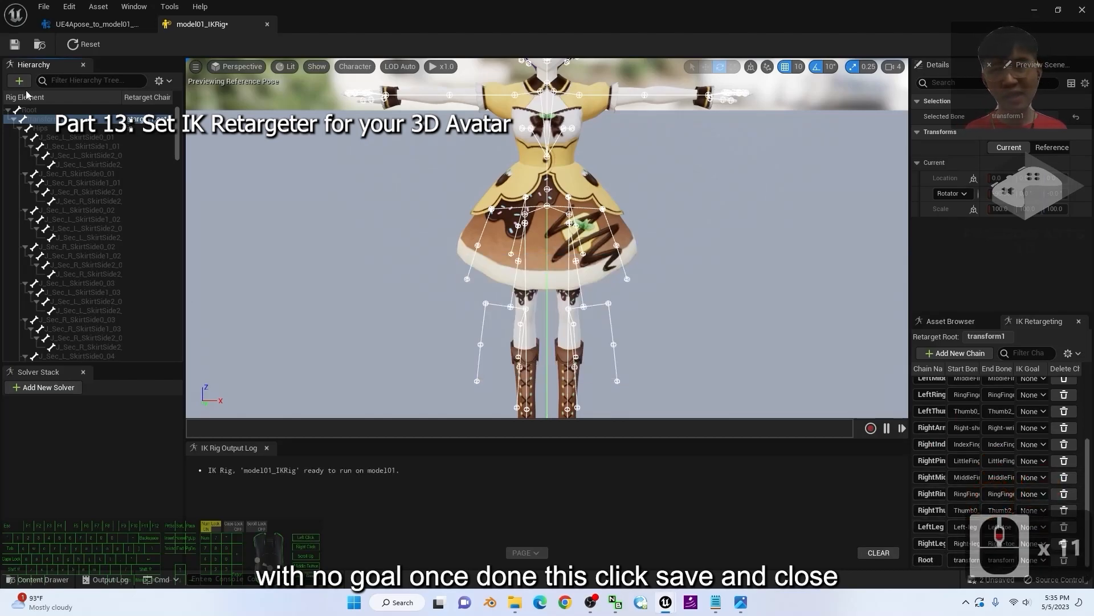
- Save model01_IKRig, recheck its transform1 bone, and close the asset editor window
left_click(14, 43)
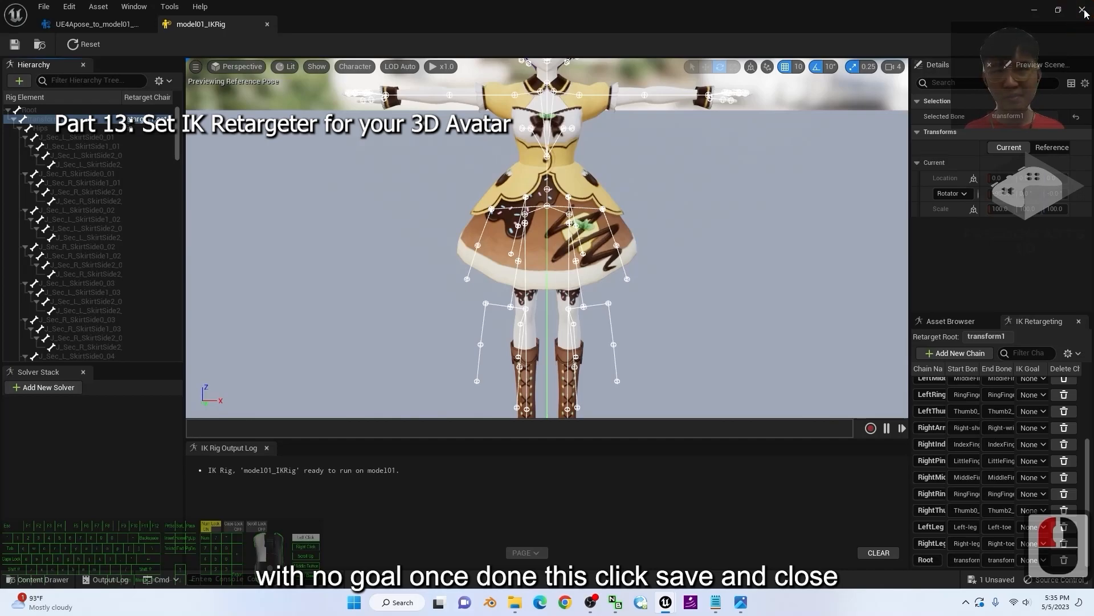
double_click(55, 117)
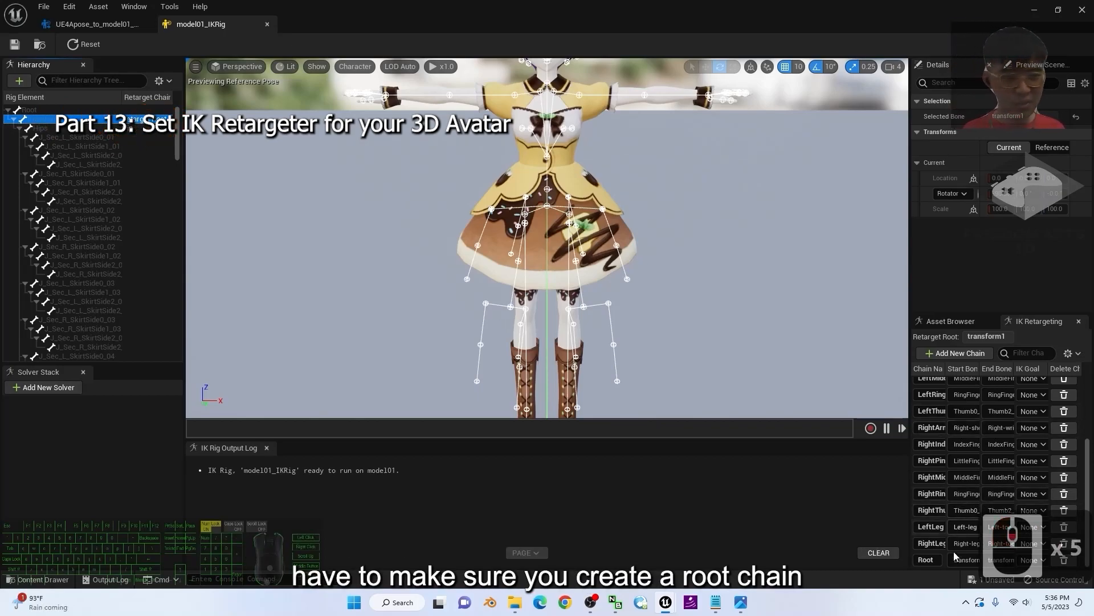
left_click(1083, 8)
- Delete UE4Apose_to_model01_a_IKRetargeter from the model01 folder
left_click(721, 481)
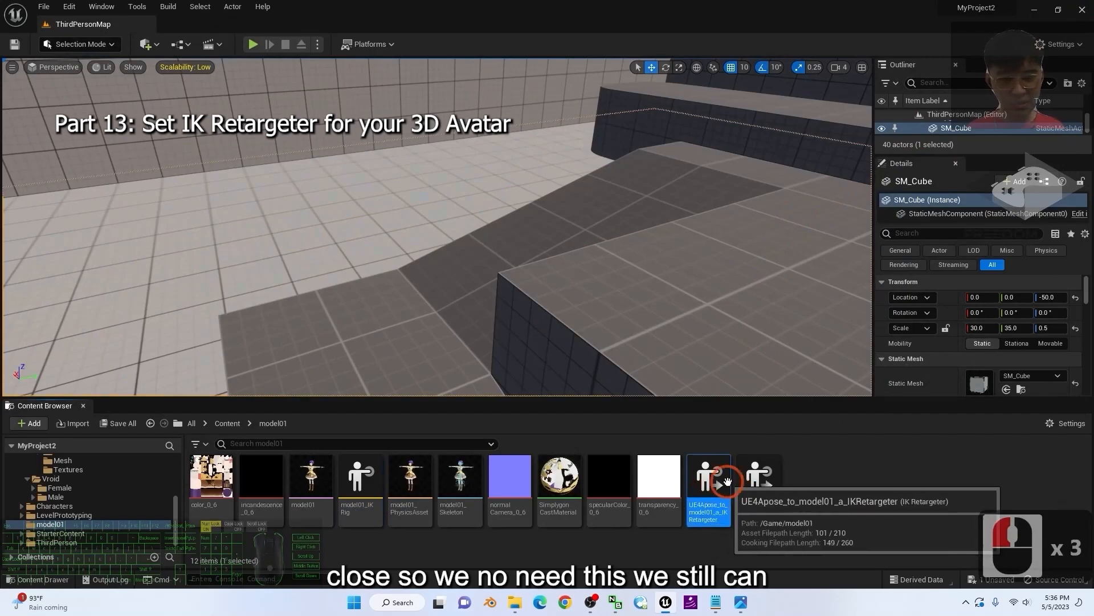
key("Delete")
left_click(503, 491)
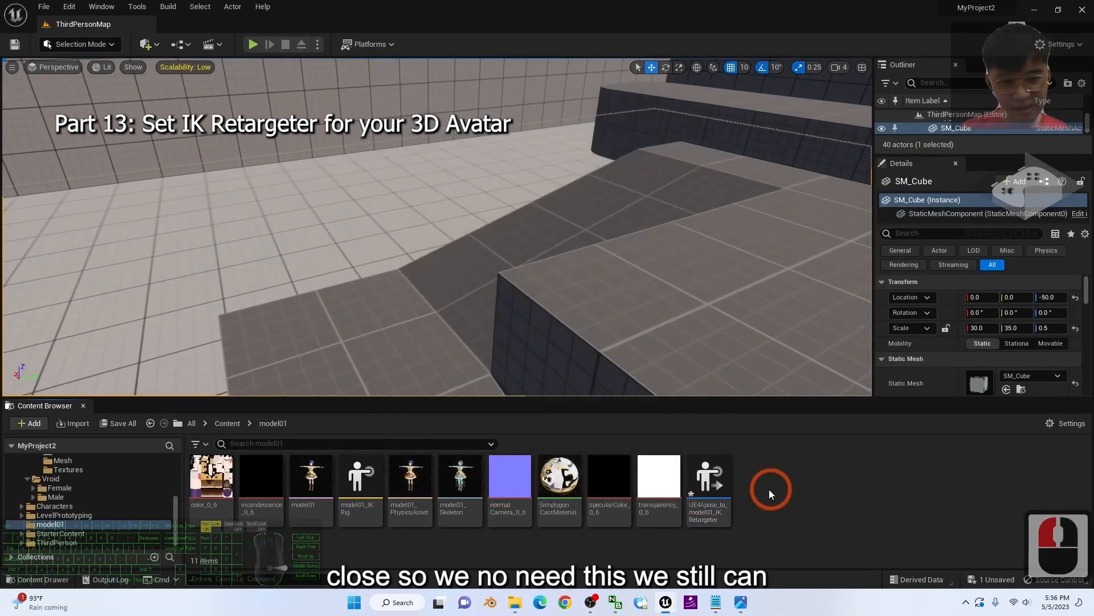
- Open UE4Apose_to_model01_IKRetargeter and map the target Root chain to the source chain Root
double_click(706, 483)
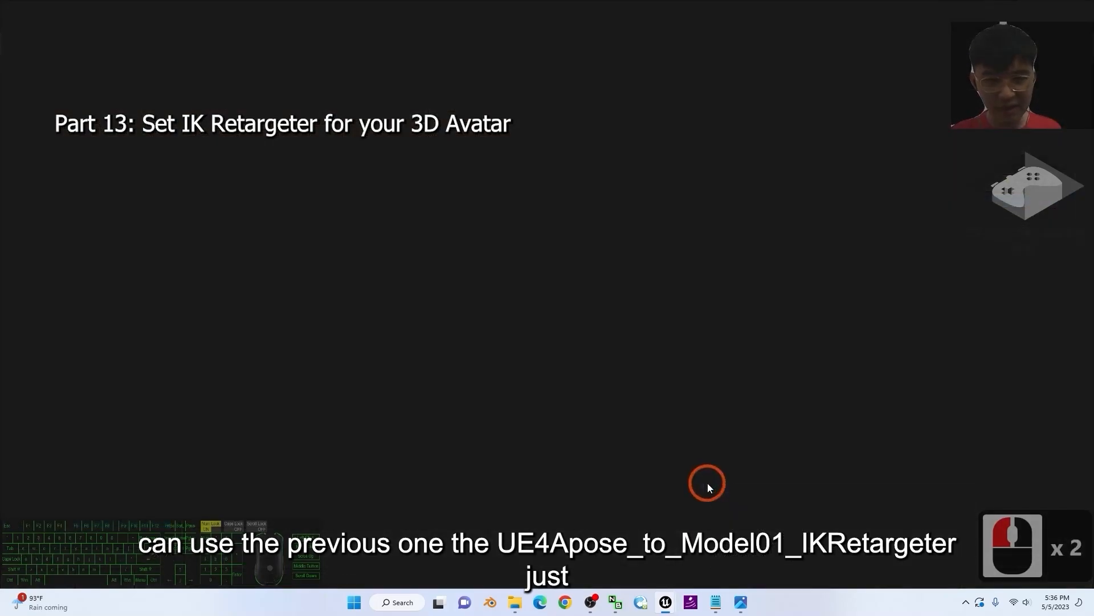
scroll(929, 522, "up", 2)
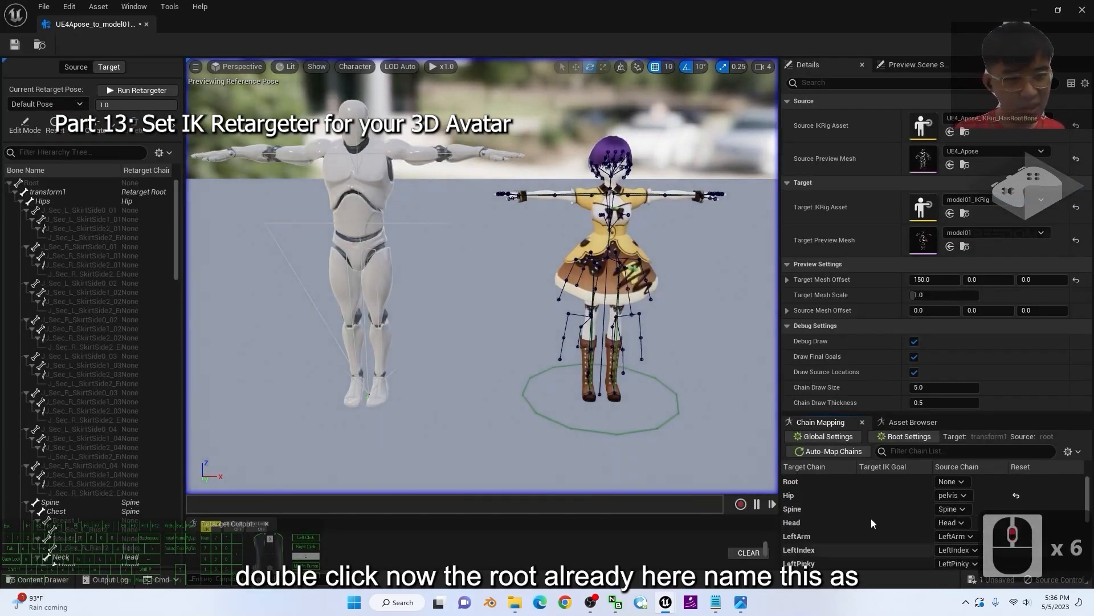
left_click(958, 482)
left_click(958, 481)
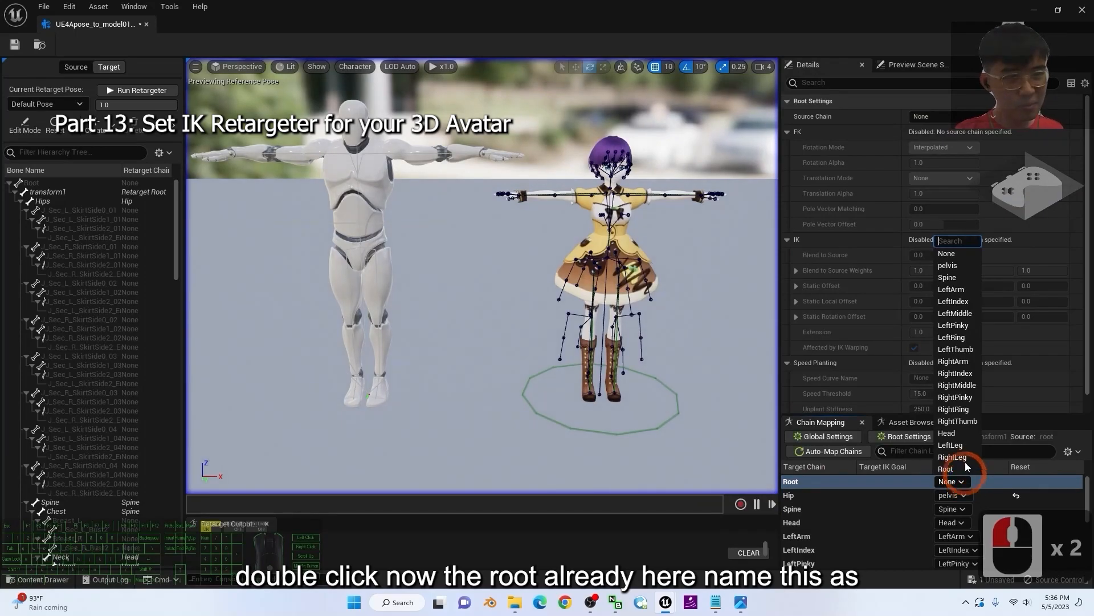
left_click(946, 469)
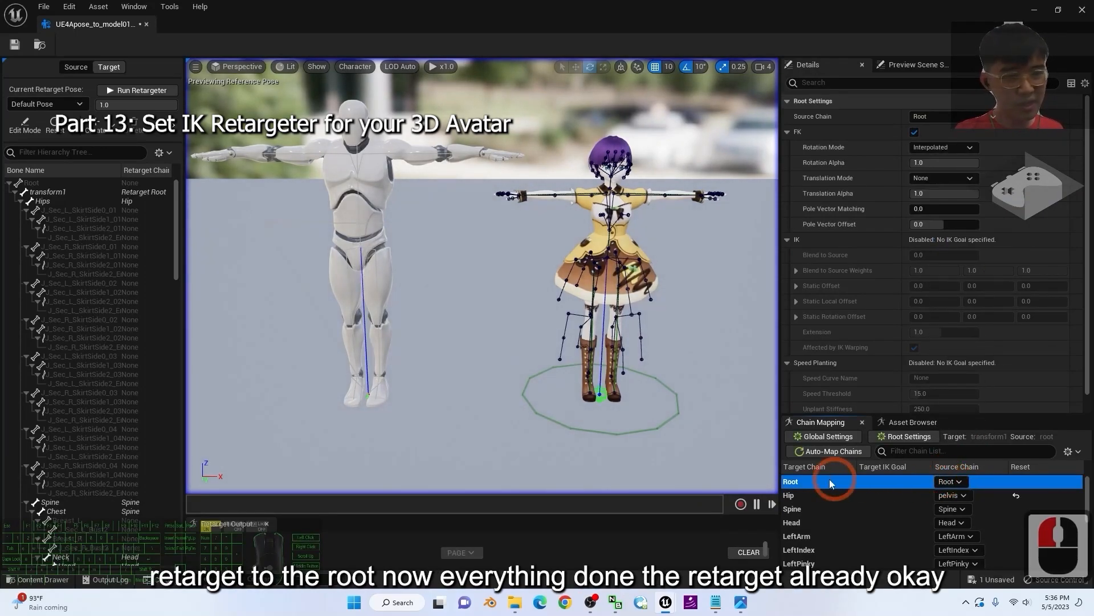
scroll(422, 248, "up", 2)
double_click(319, 310)
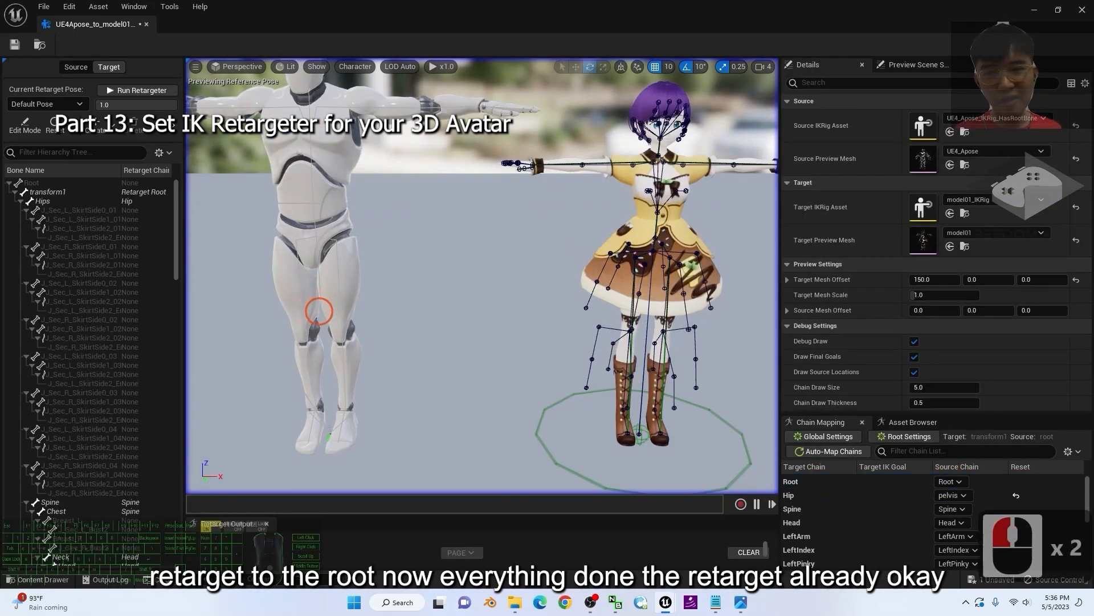
scroll(679, 321, "down", 2)
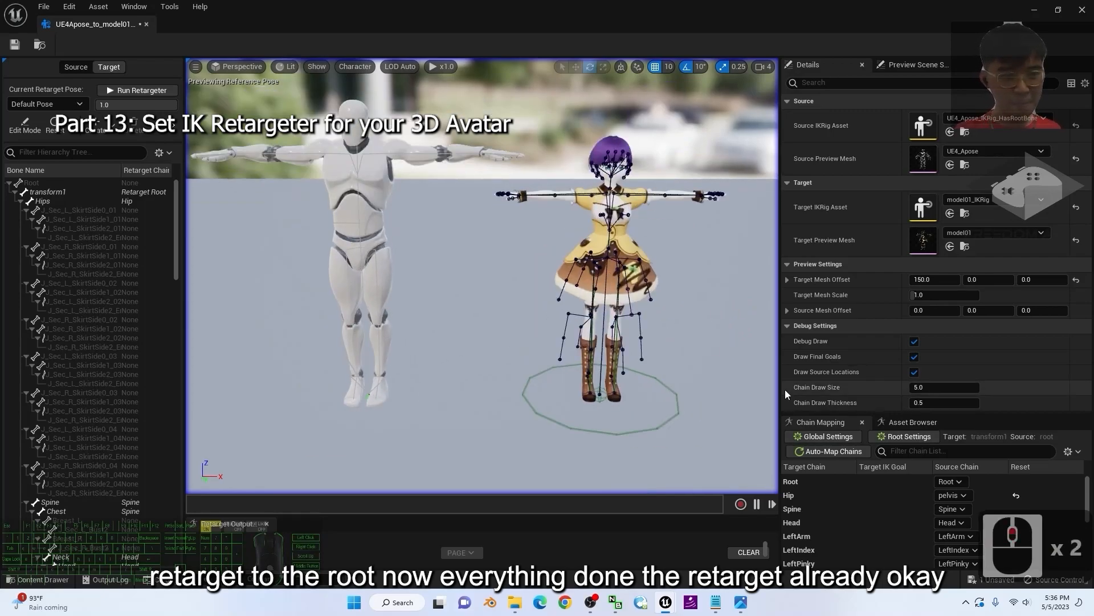
- Save the retargeter and bring up its list of source animations, selecting A_Pose_Motion
left_click(893, 428)
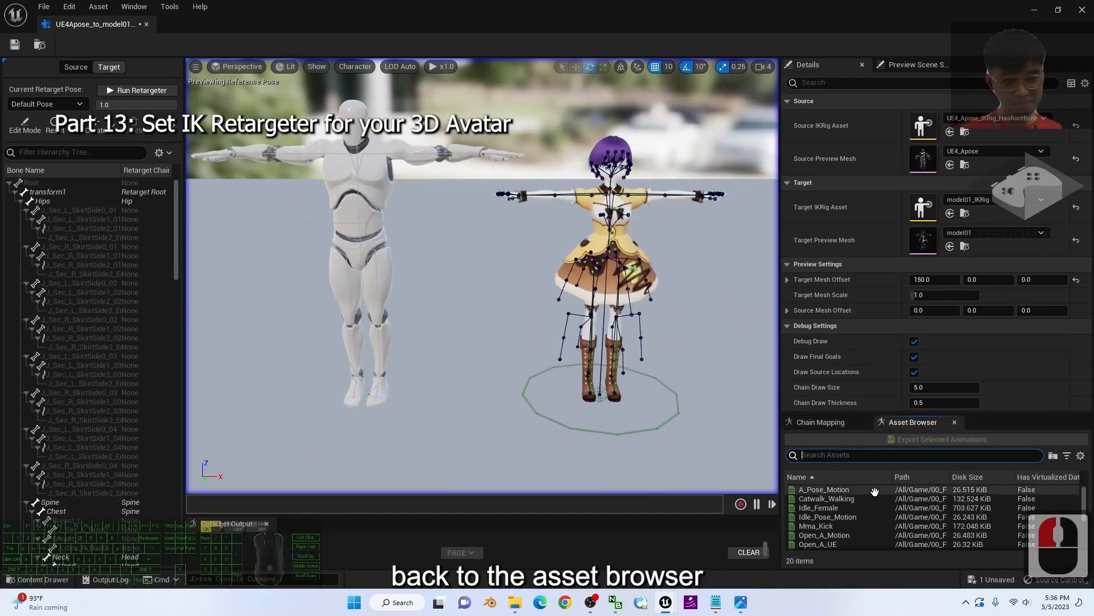
scroll(873, 497, "up", 8)
left_click(725, 291)
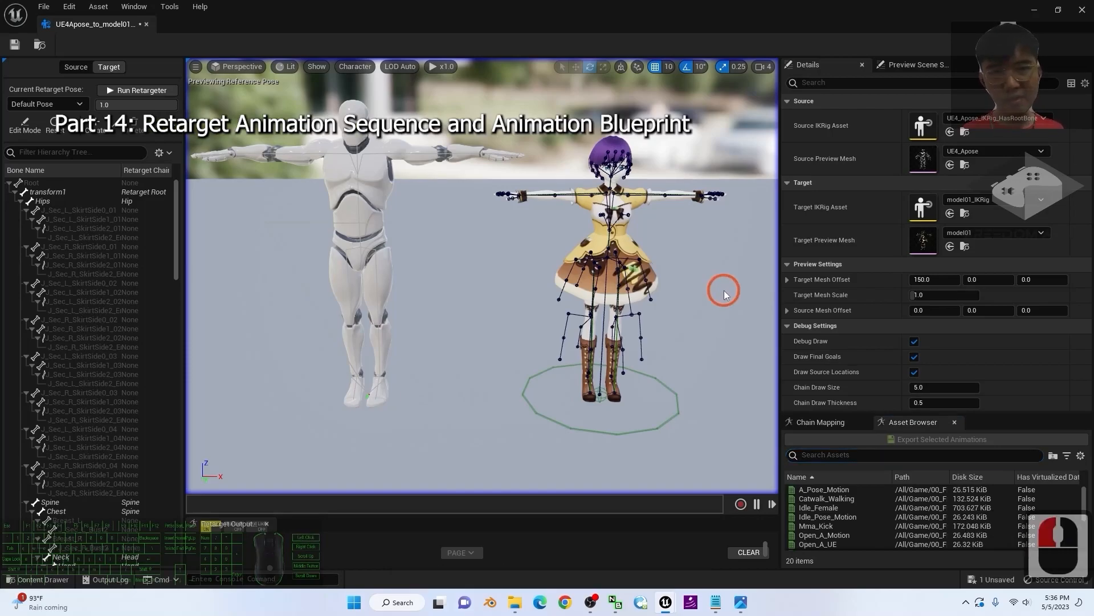
scroll(881, 487, "up", 4)
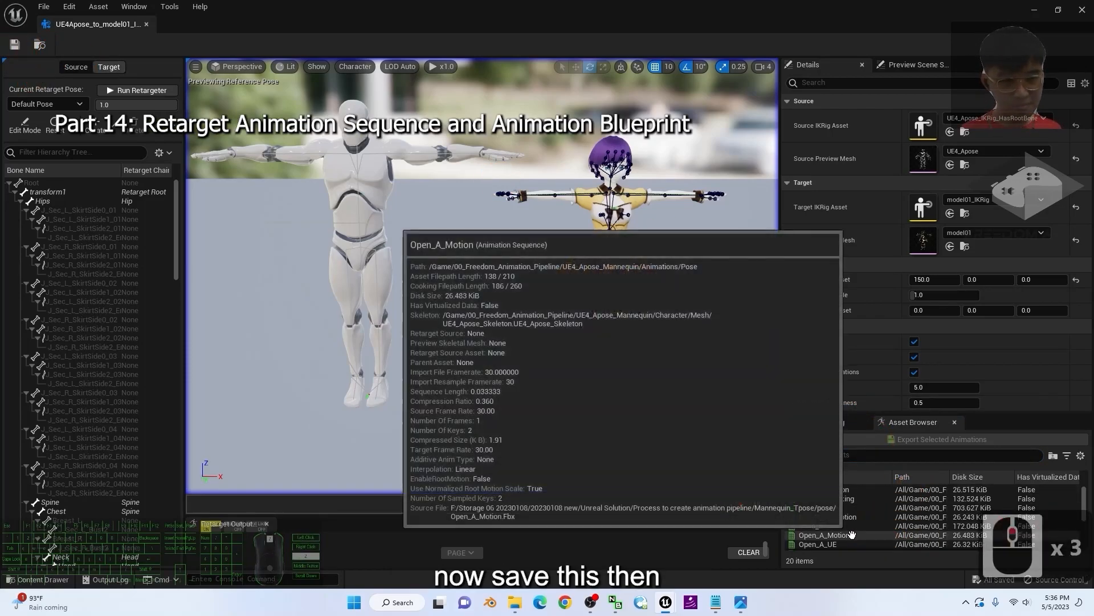
left_click(824, 489)
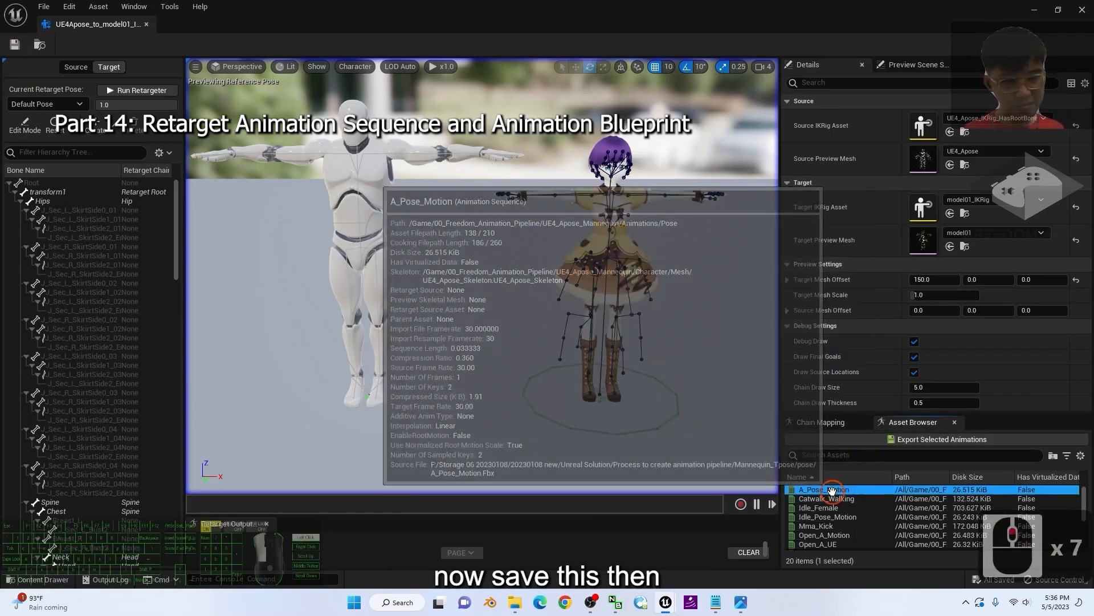
left_click(717, 482)
- Minimize the retargeter and create a new folder named Animation inside the model01 folder
left_click(1034, 11)
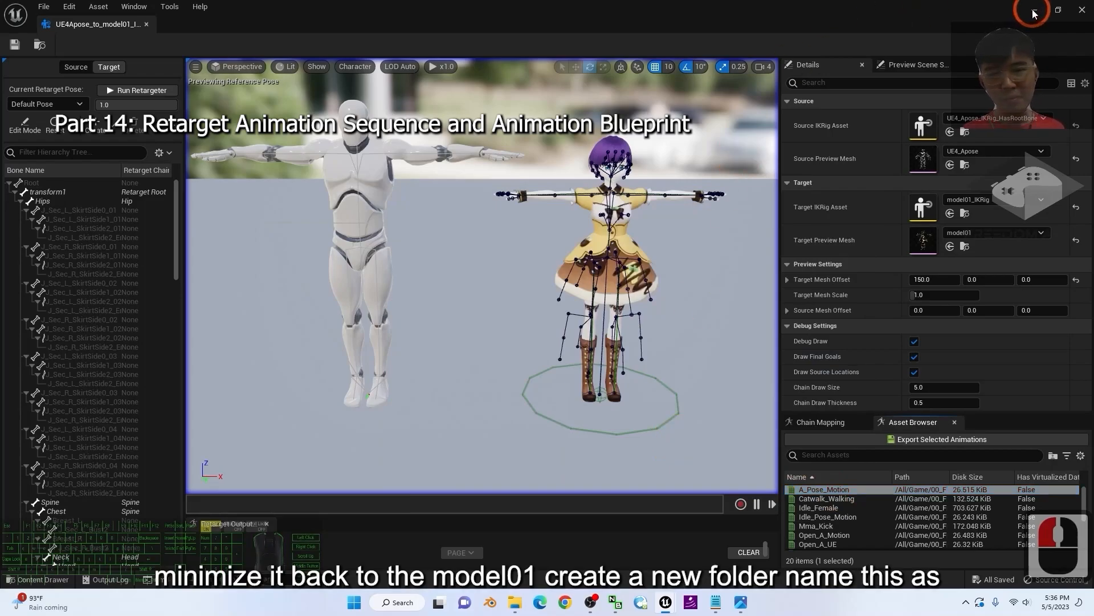
right_click(751, 540)
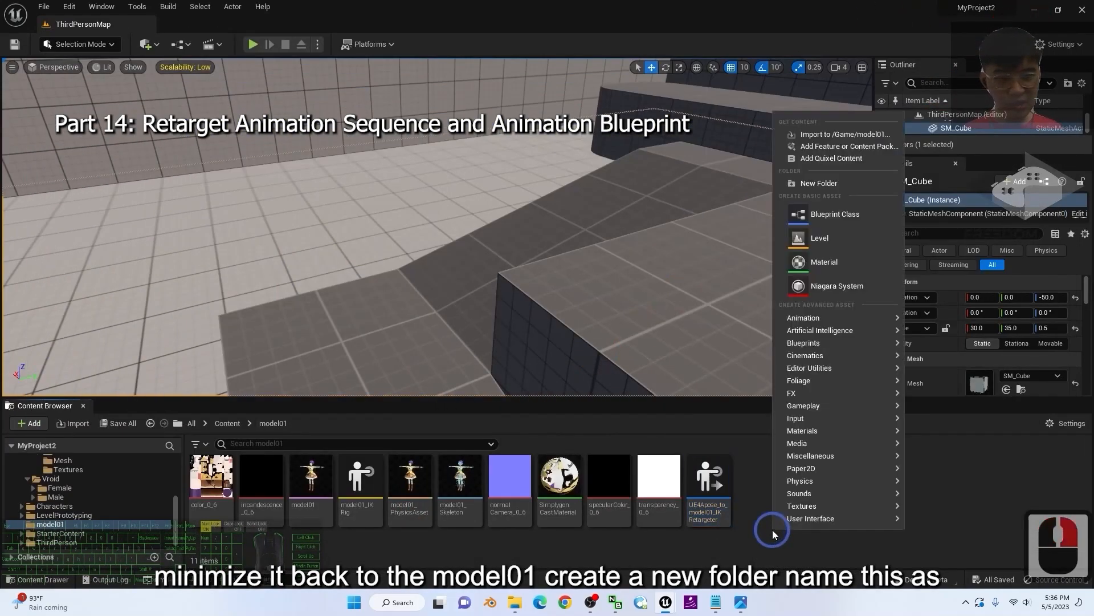
left_click(827, 181)
type("An")
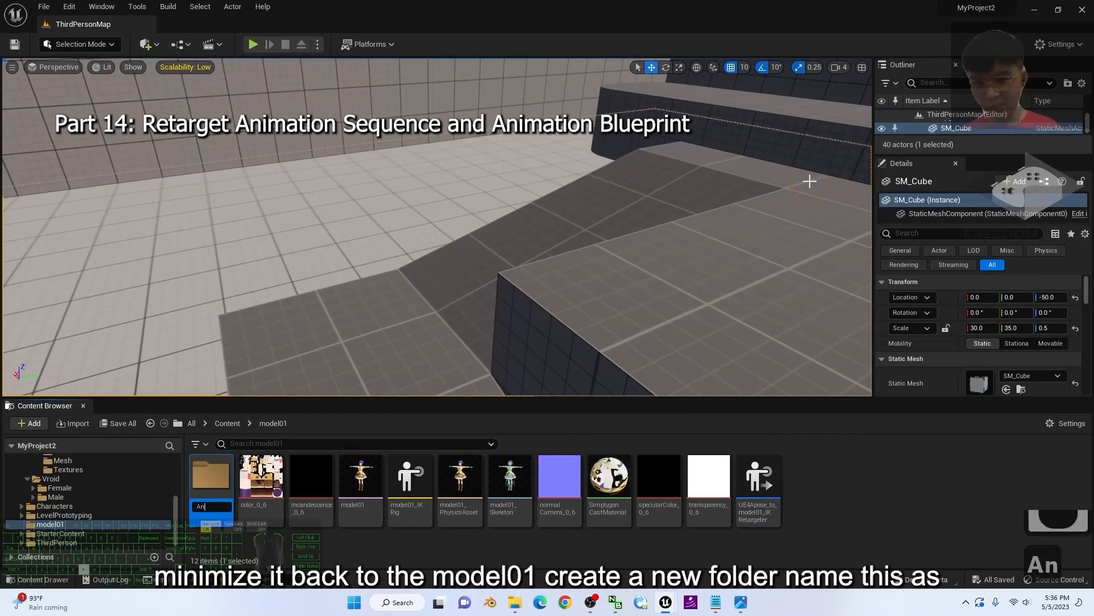
type("imation")
key("Return")
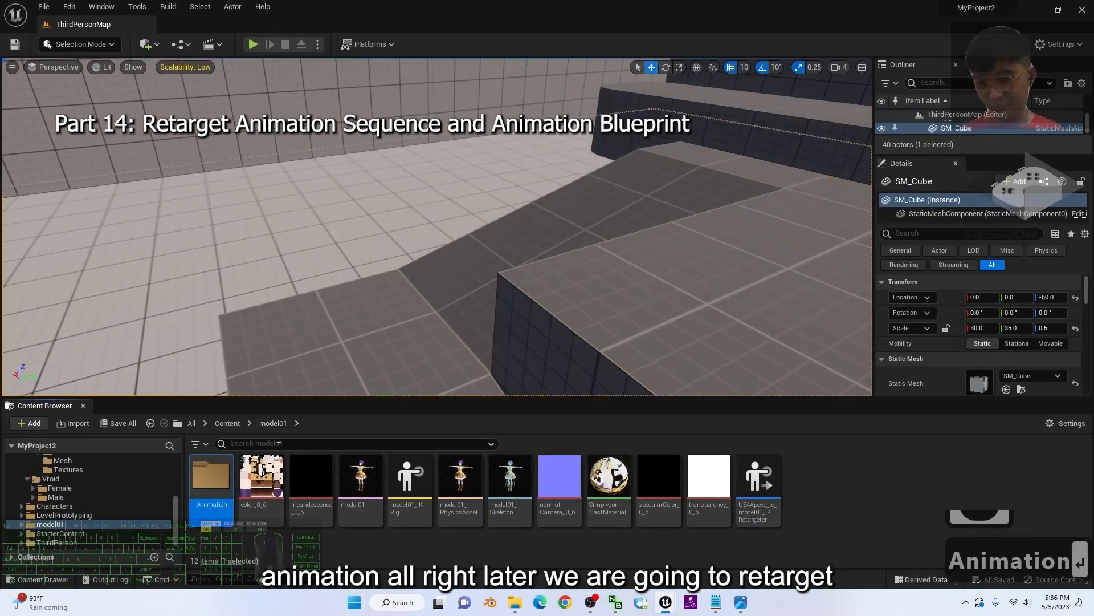
- Back in the retargeter, select the animations from A_Pose_Motion through T_Pose and export them to the model01/Animation folder
left_click(666, 604)
left_click(753, 547)
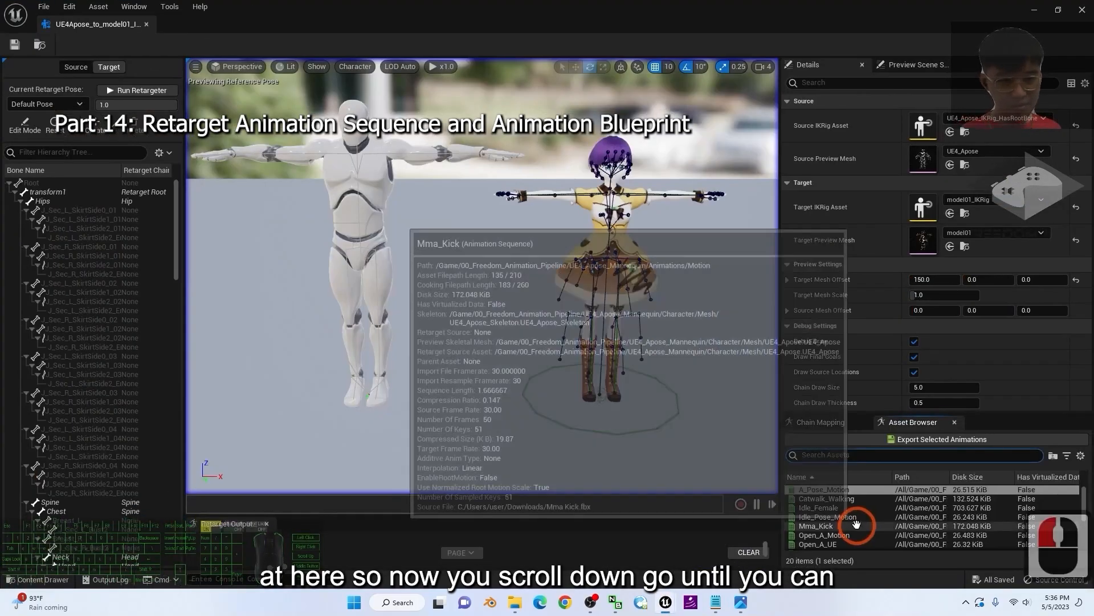
scroll(855, 513, "down", 7)
scroll(855, 513, "down", 2)
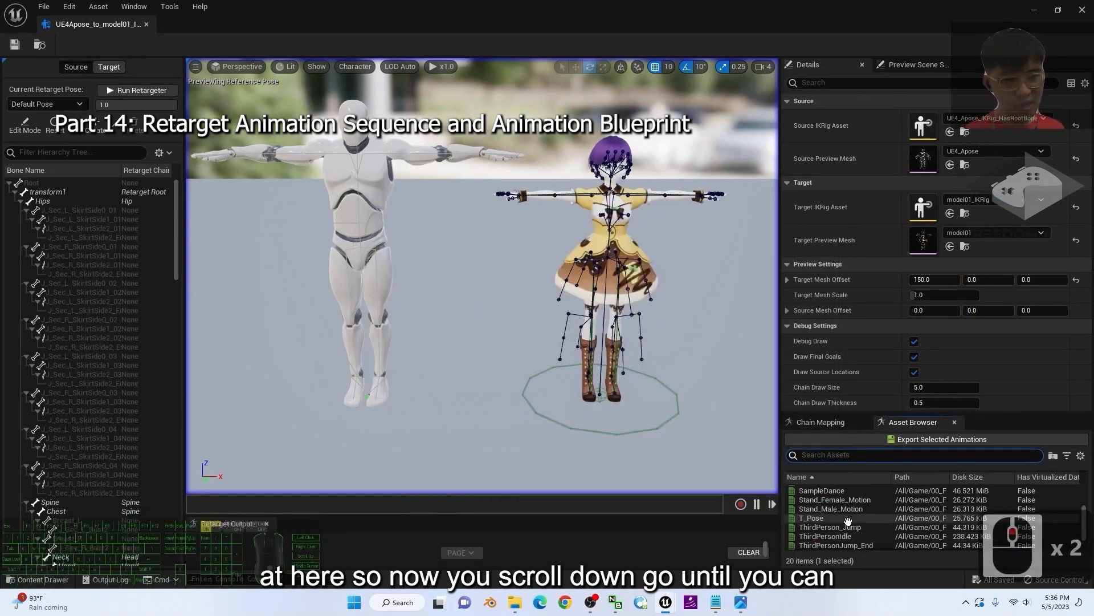
left_click(817, 519)
scroll(821, 513, "up", 15)
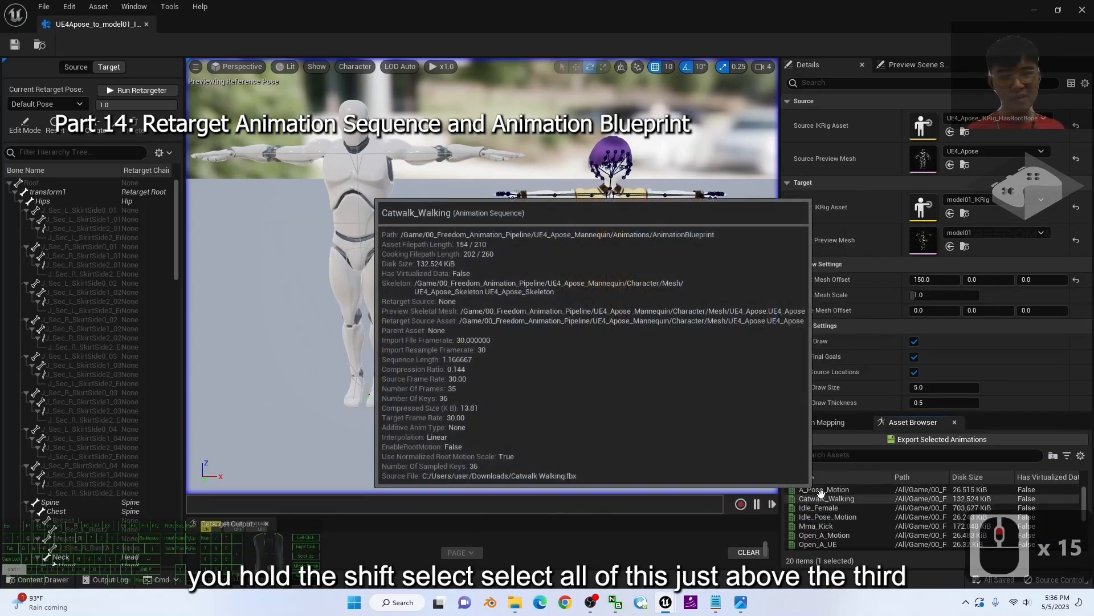
left_click(830, 494, "shift")
scroll(820, 513, "down", 6)
left_click(809, 508, "shift")
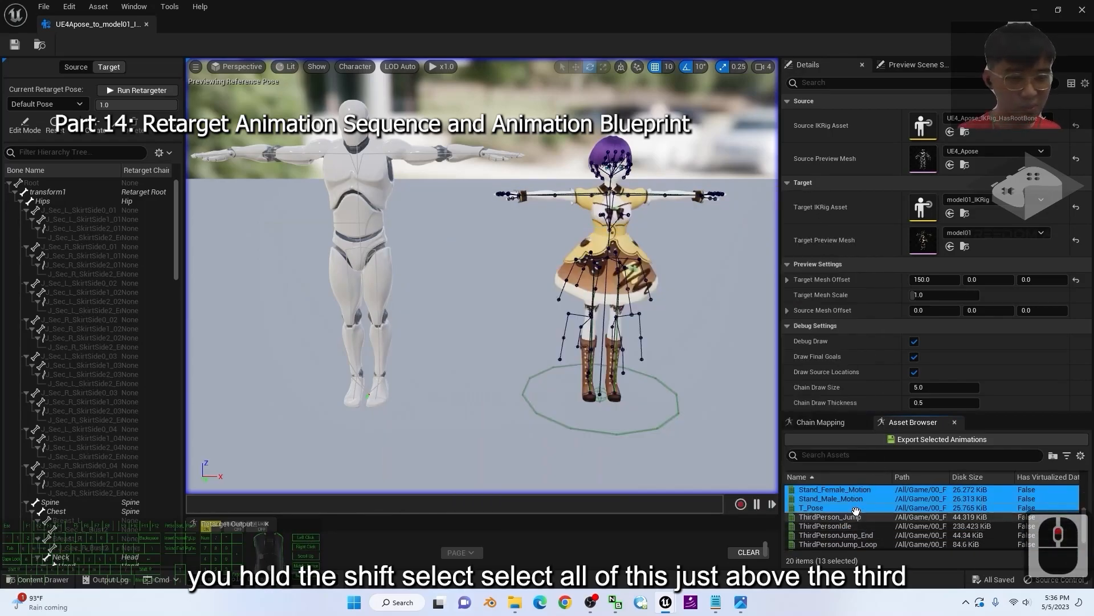
scroll(855, 511, "up", 5)
left_click(926, 440)
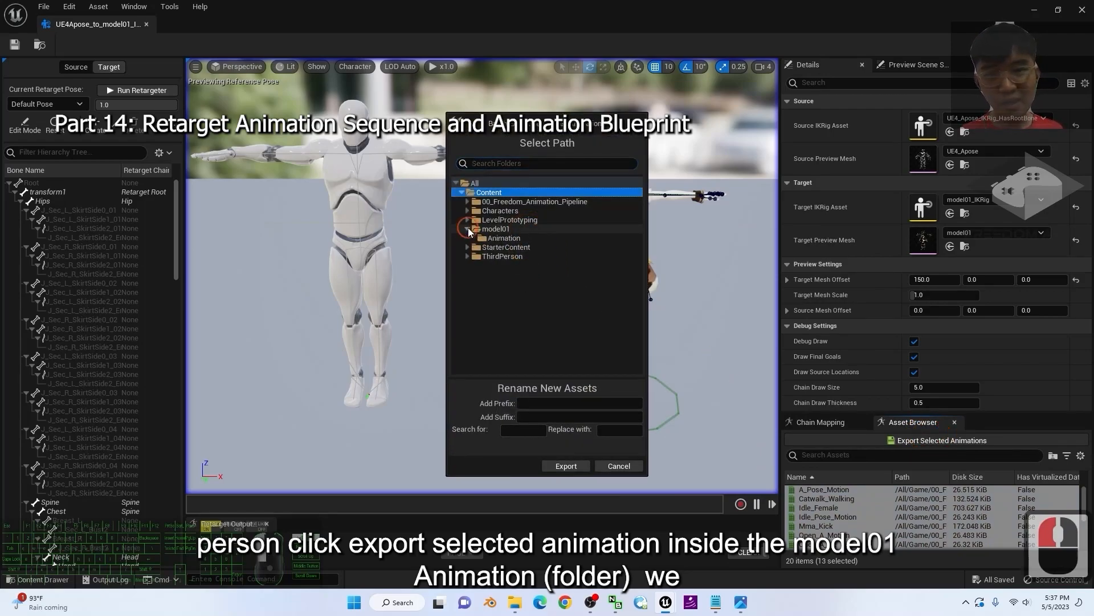
double_click(481, 238)
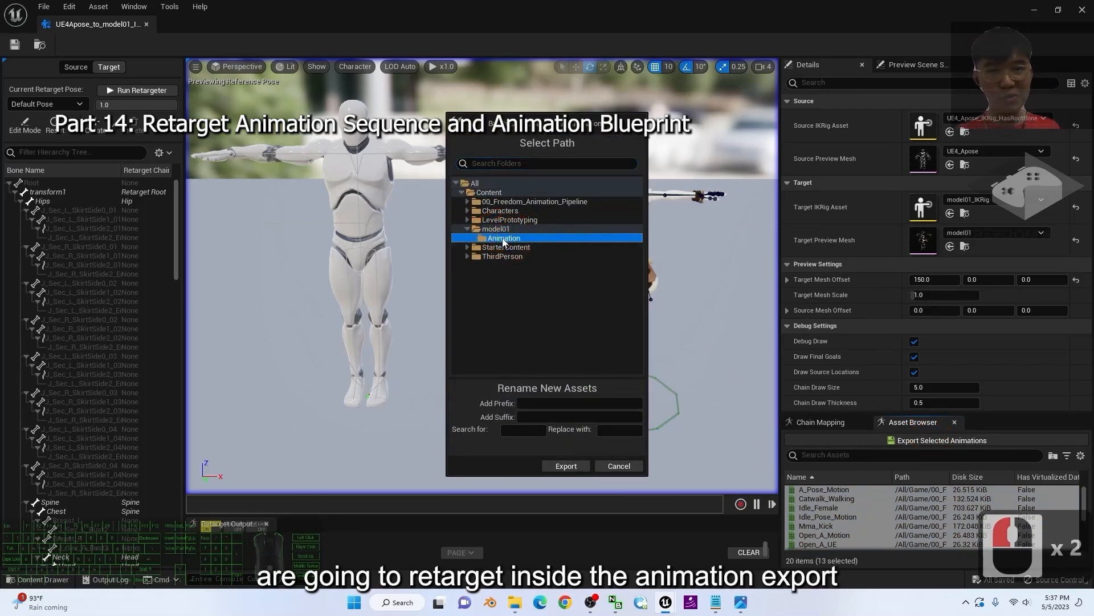
left_click(564, 466)
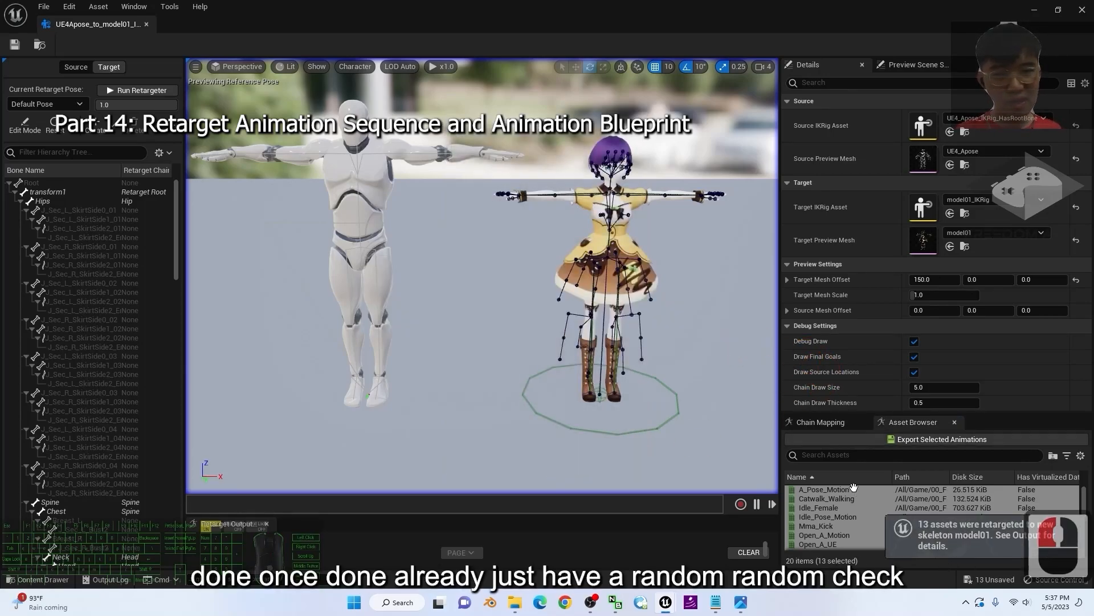
- Preview the Mma_Kick animation on both characters and pause the playback
left_click(828, 517)
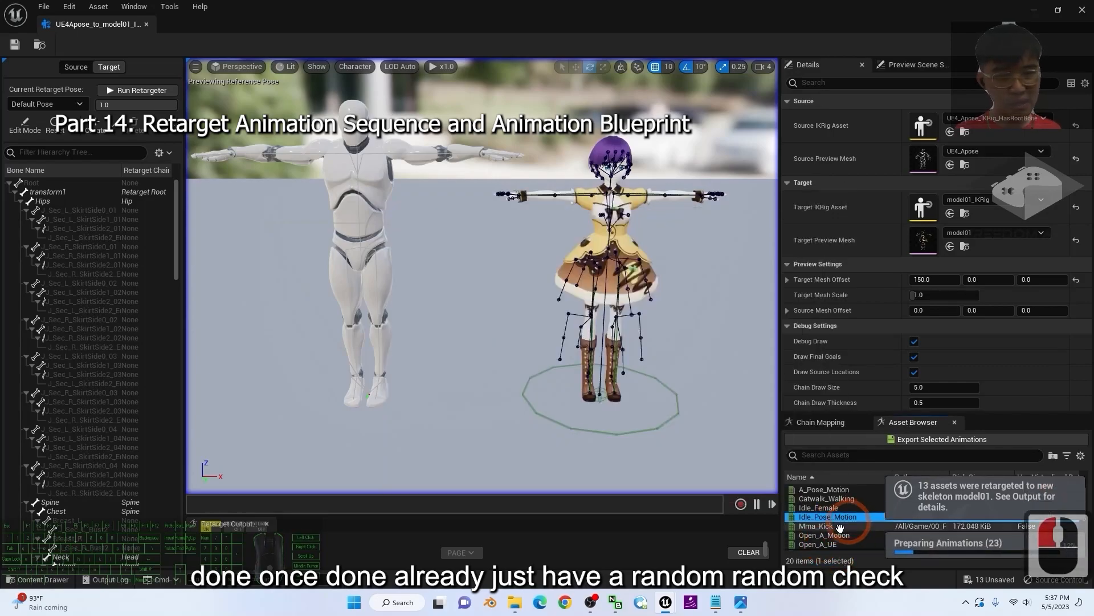
double_click(840, 525)
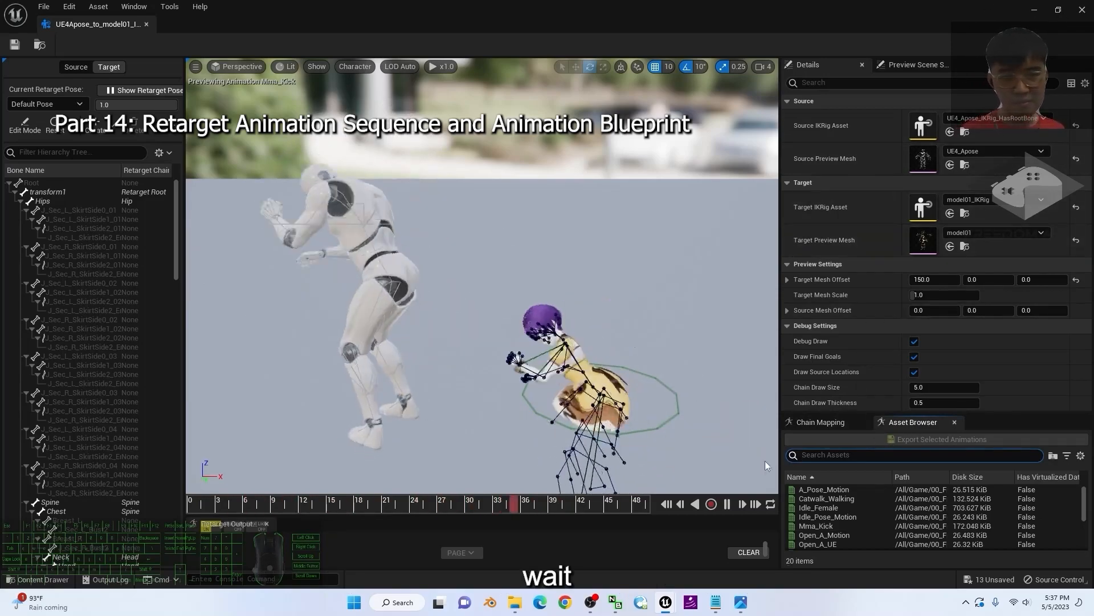
left_click(727, 504)
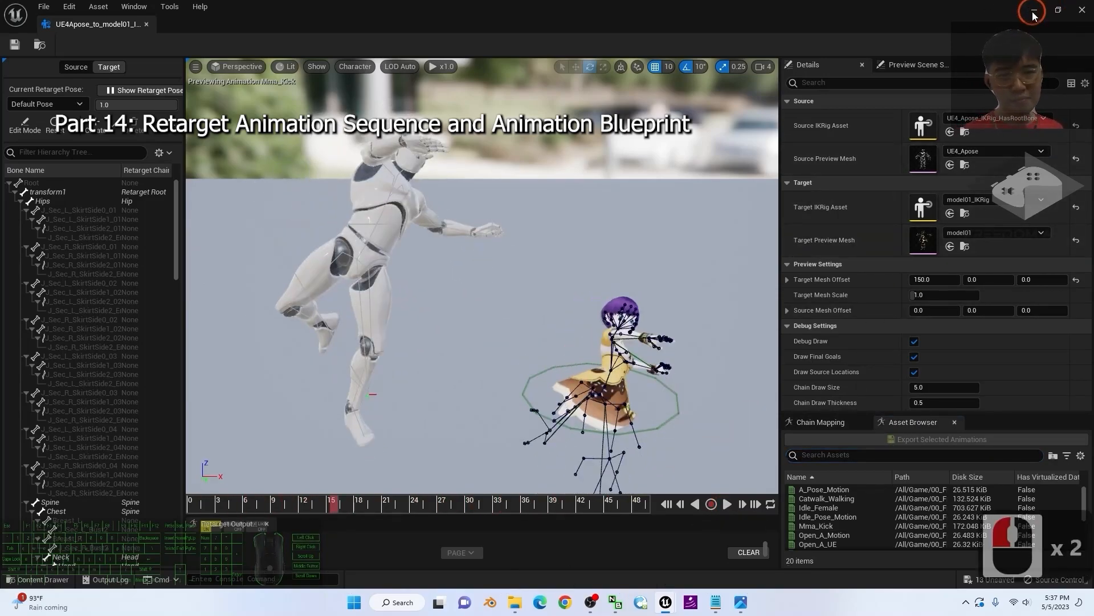
- Minimize the retargeter and force delete all exported animations, A_Pose_Motion through T_Pose, from the model01/Animation folder
left_click(1034, 12)
left_click(216, 476)
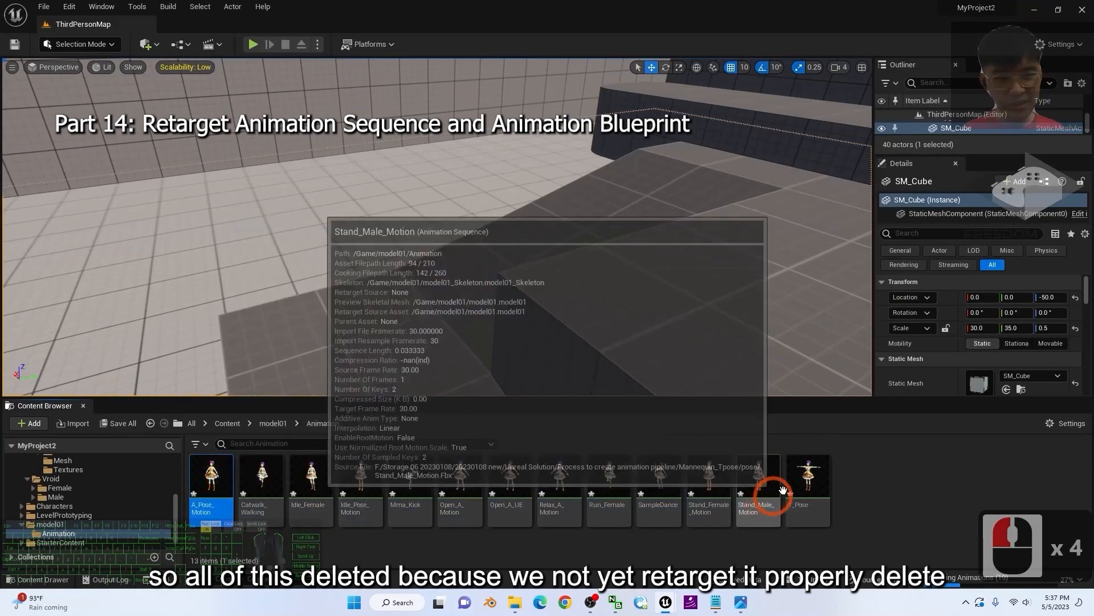
left_click(820, 476, "shift")
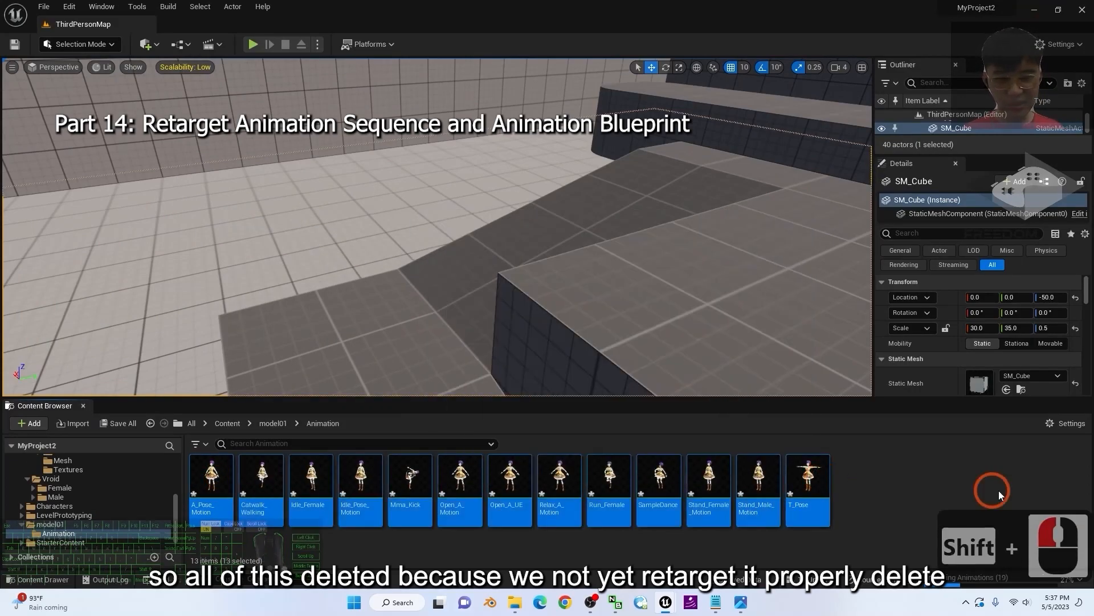
key("Delete")
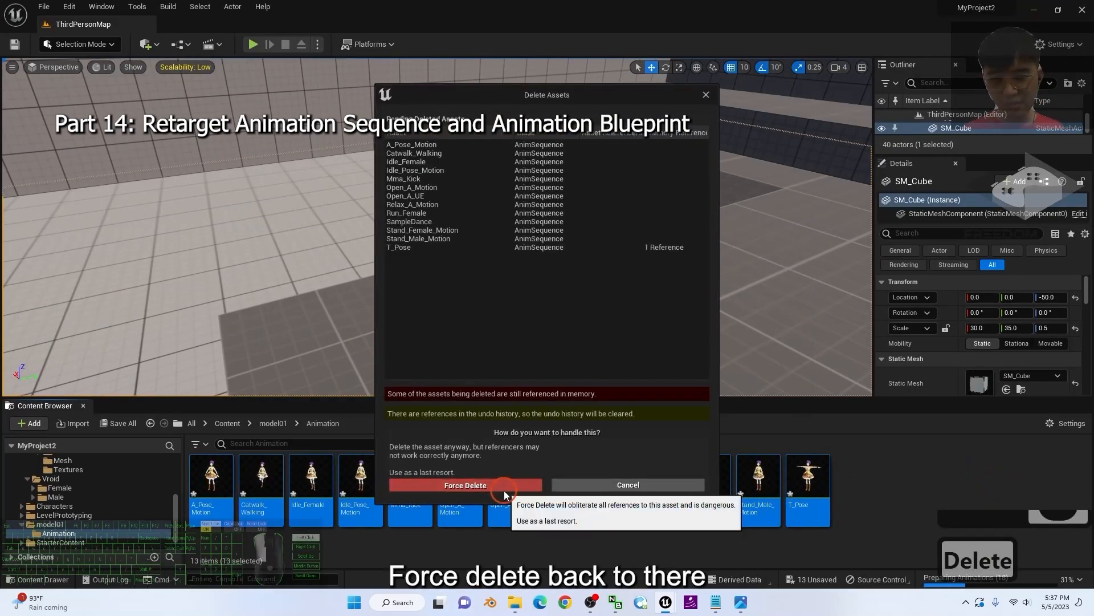
left_click(504, 486)
- Return to the retargeter and set the Root chain's FK translation mode to Absolute
mouse_move(738, 604)
mouse_move(665, 602)
left_click(736, 543)
left_click(826, 422)
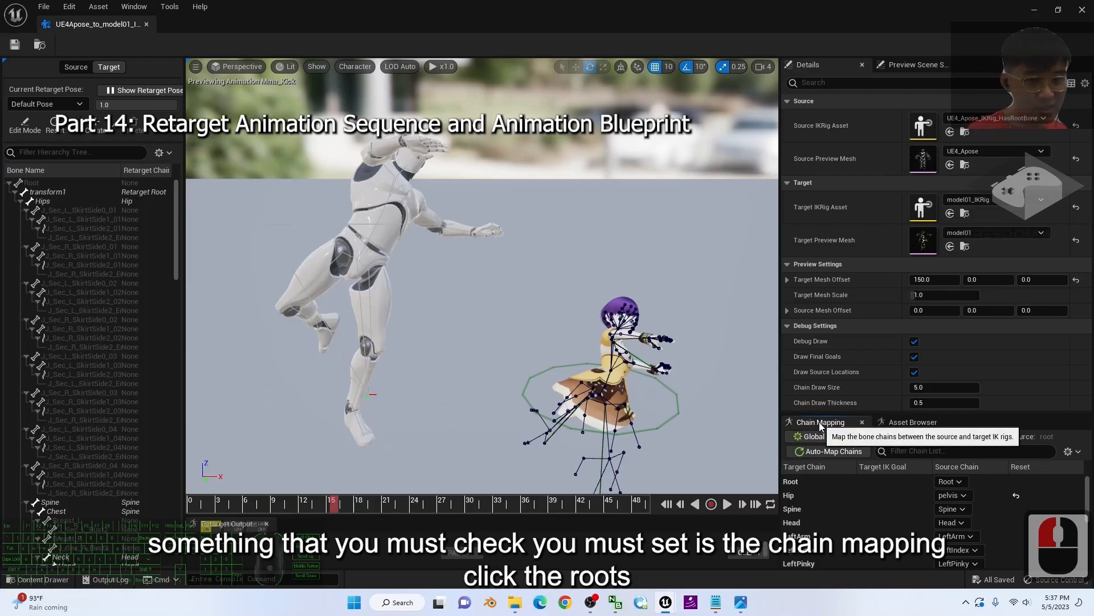
left_click(823, 482)
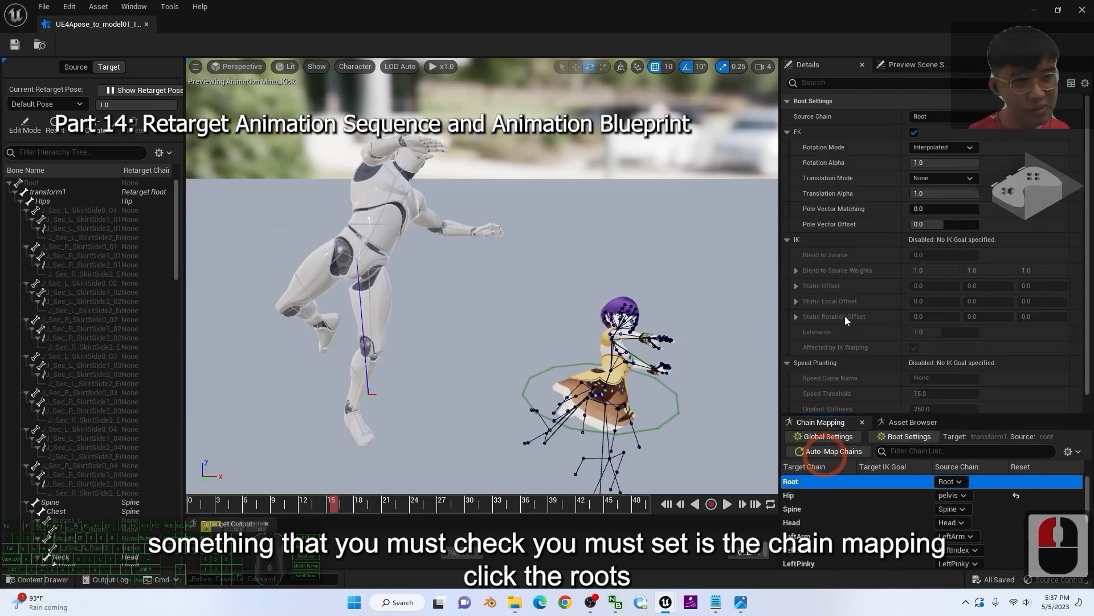
left_click(932, 178)
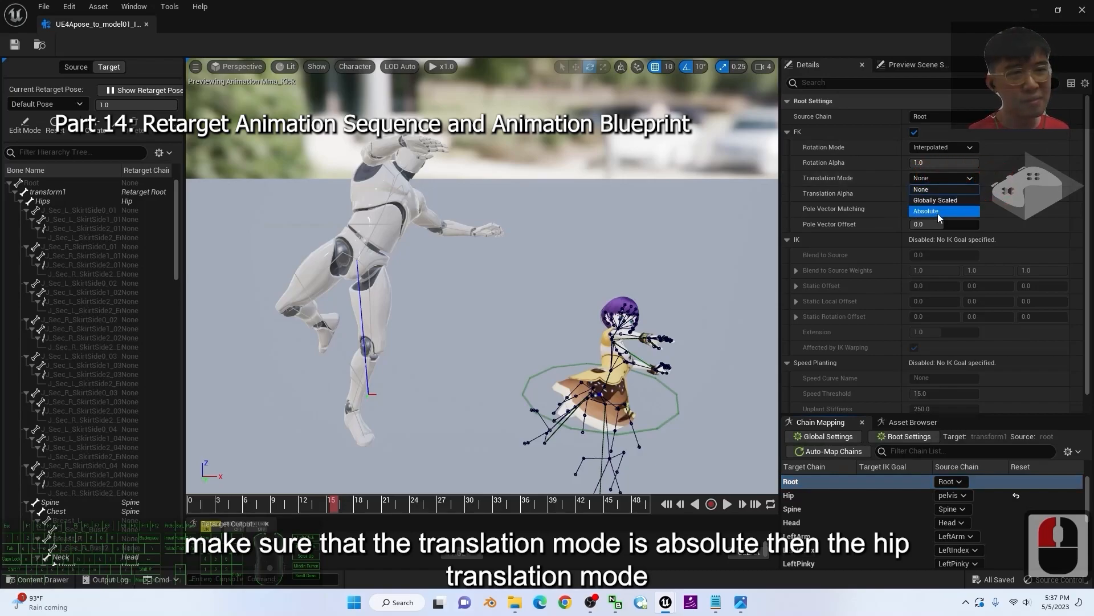
left_click(938, 210)
- Set the Hip chain's FK translation mode to Absolute
left_click(812, 496)
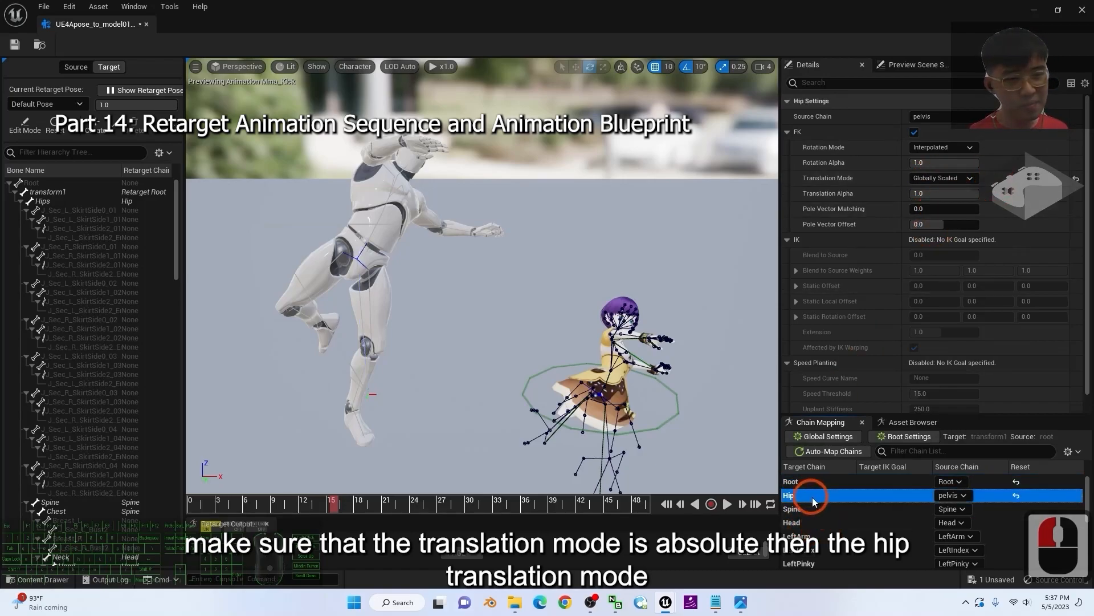
left_click(948, 180)
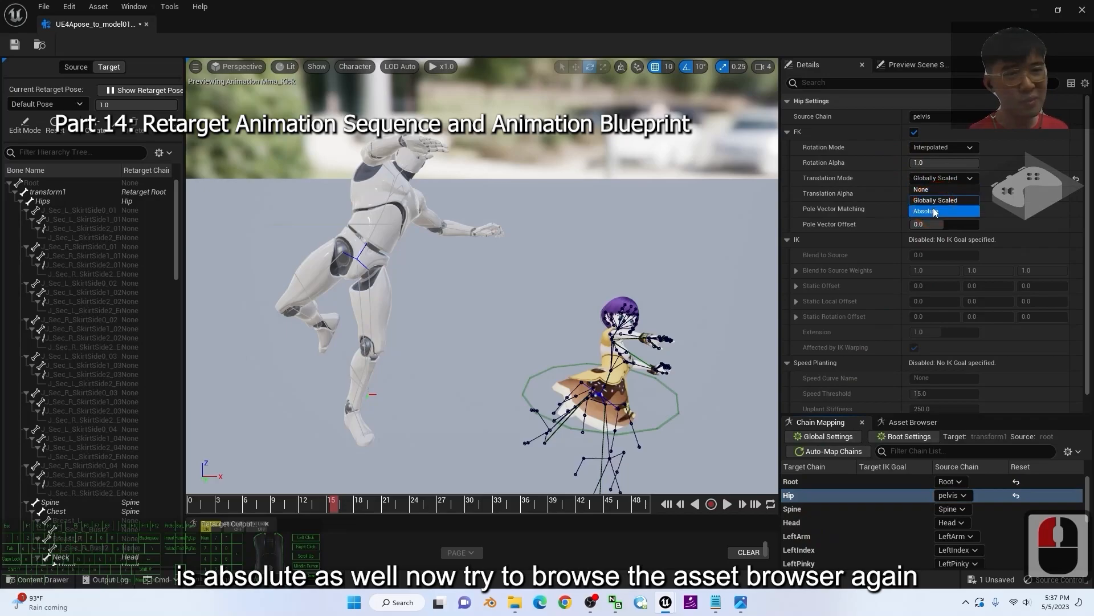
left_click(935, 210)
- Preview the Mma_Kick and Catwalk_Walking animations to check the retargeted motion on model01
left_click(907, 423)
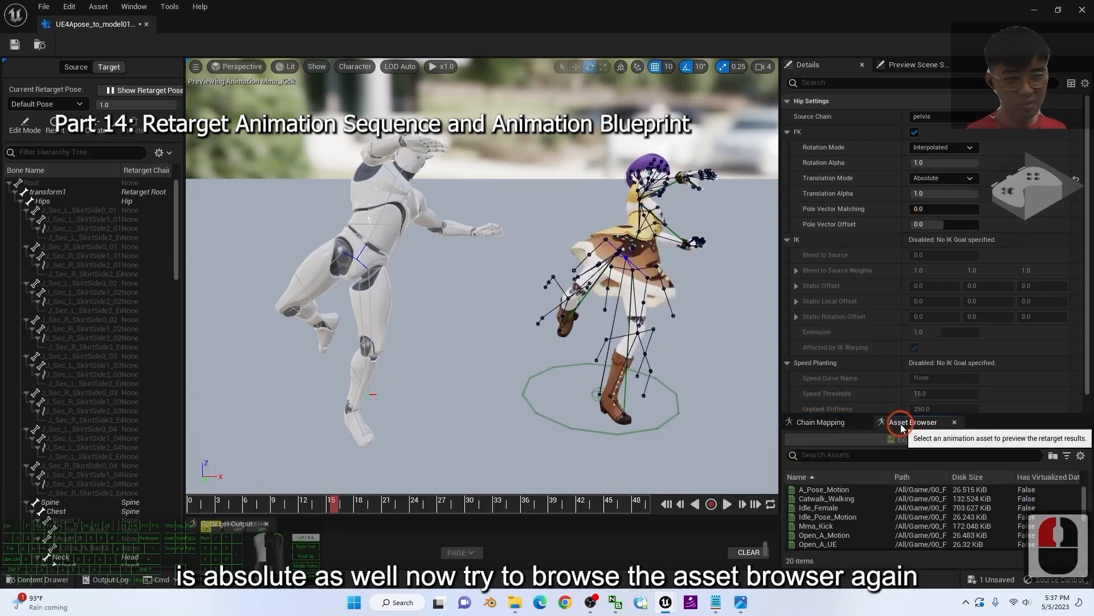
left_click(819, 525)
double_click(819, 526)
scroll(600, 342, "down", 3)
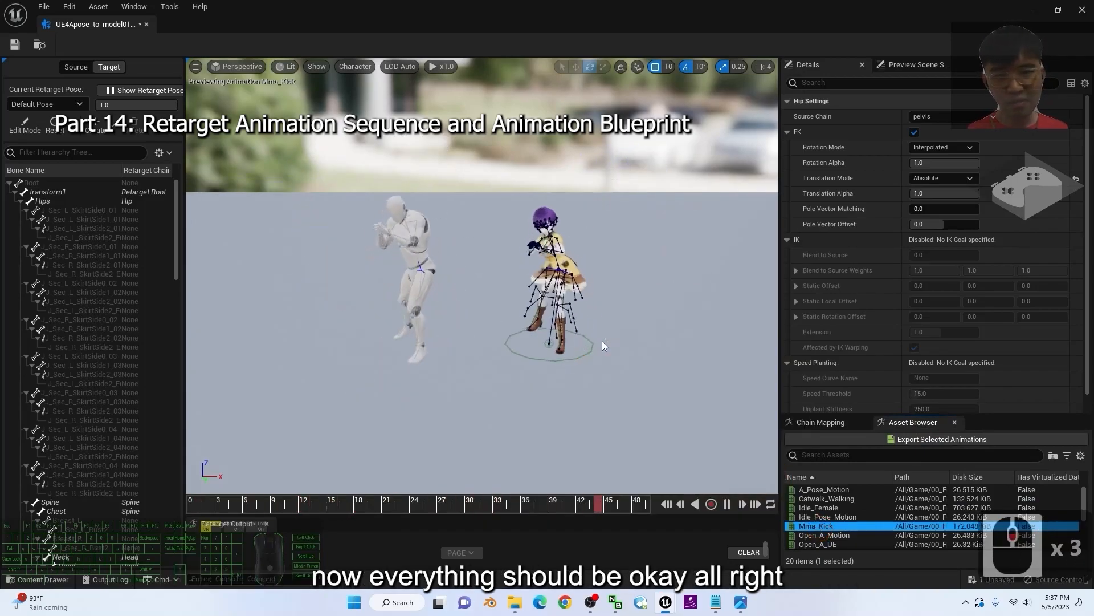
double_click(832, 498)
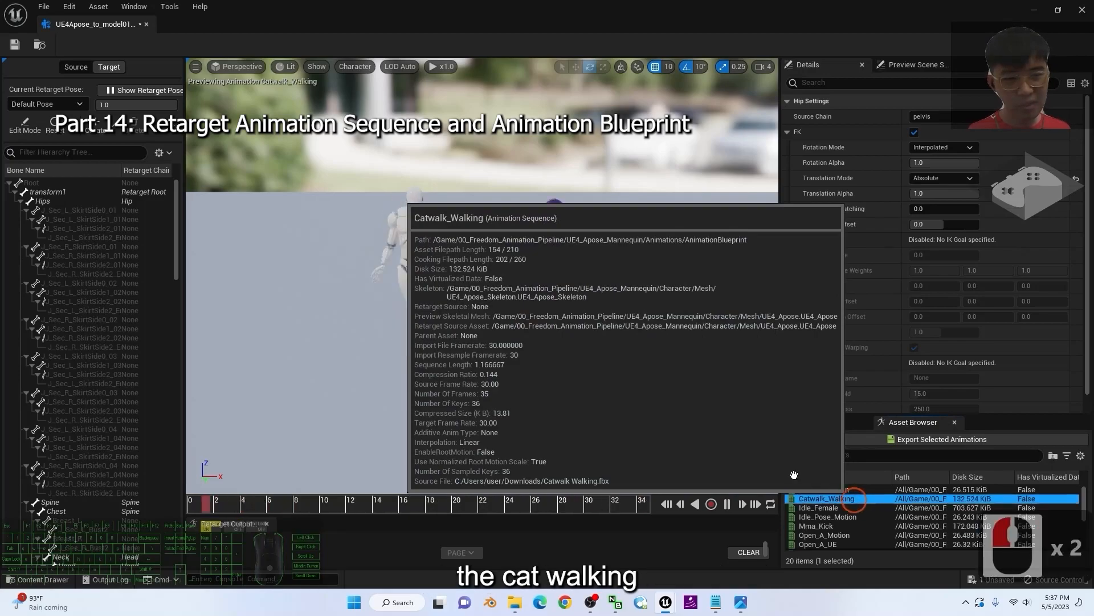
- Preview the SampleDance animation to check the retargeted motion on model01, and return playback to the first frame
scroll(865, 522, "down", 3)
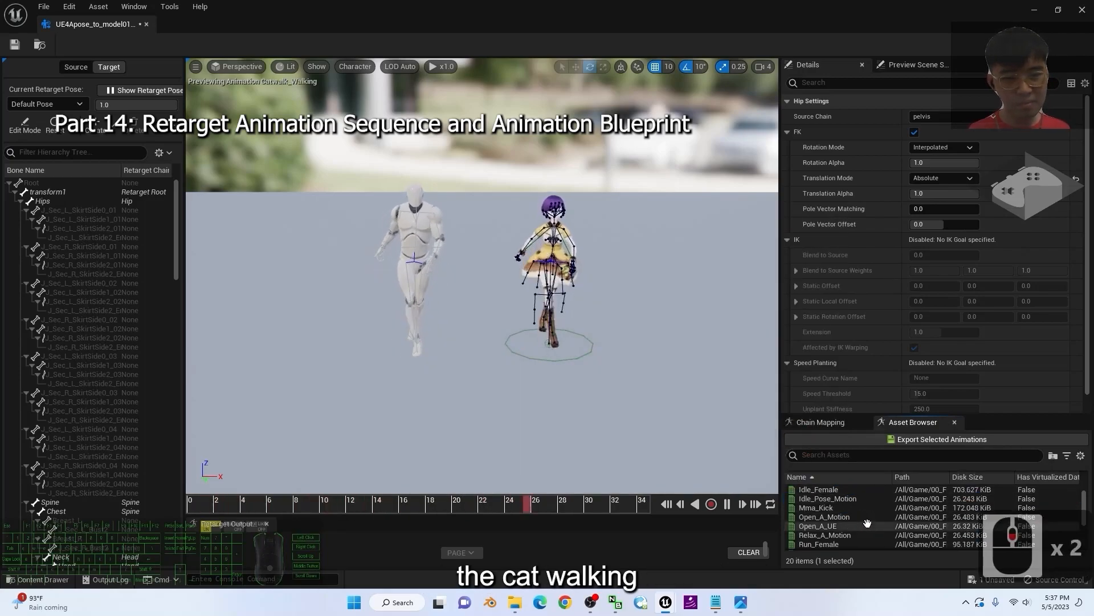
double_click(832, 517)
left_click(639, 313)
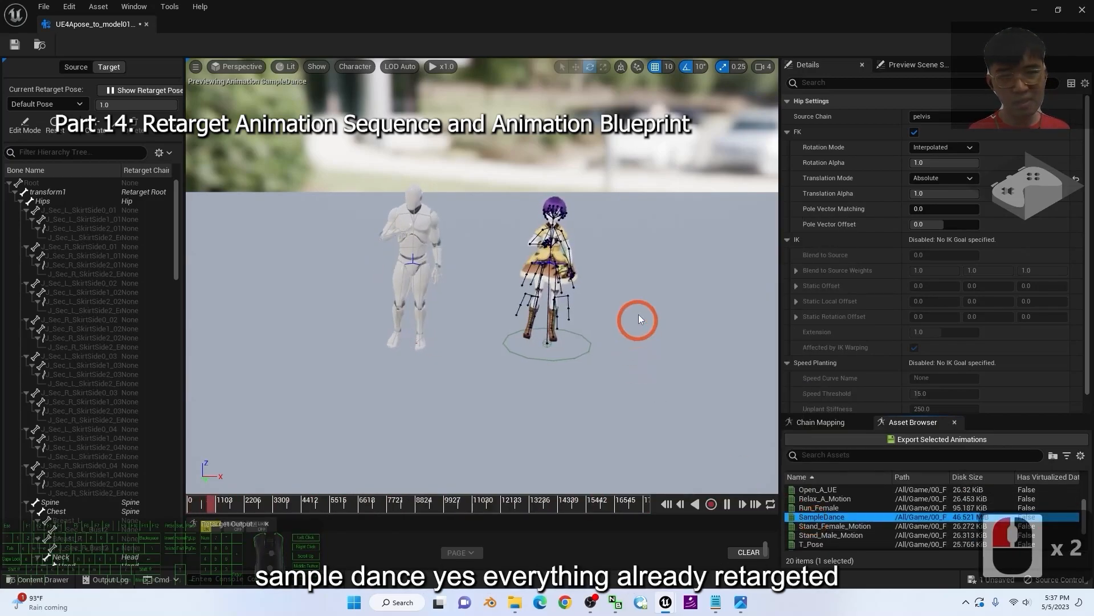
scroll(513, 294, "up", 4)
scroll(386, 277, "down", 5)
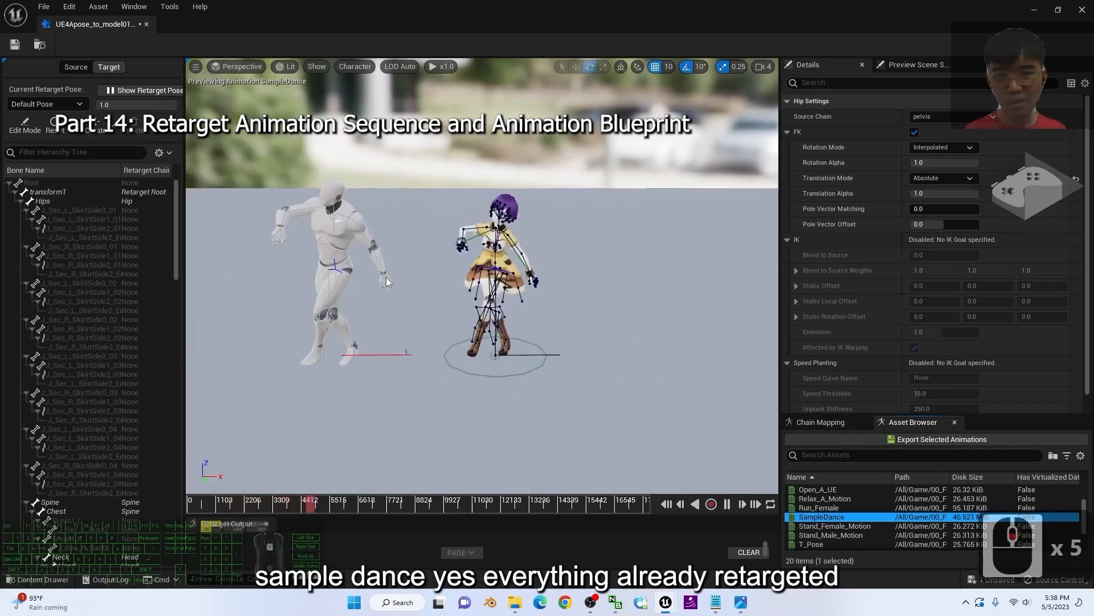
scroll(320, 274, "up", 2)
scroll(237, 280, "down", 2)
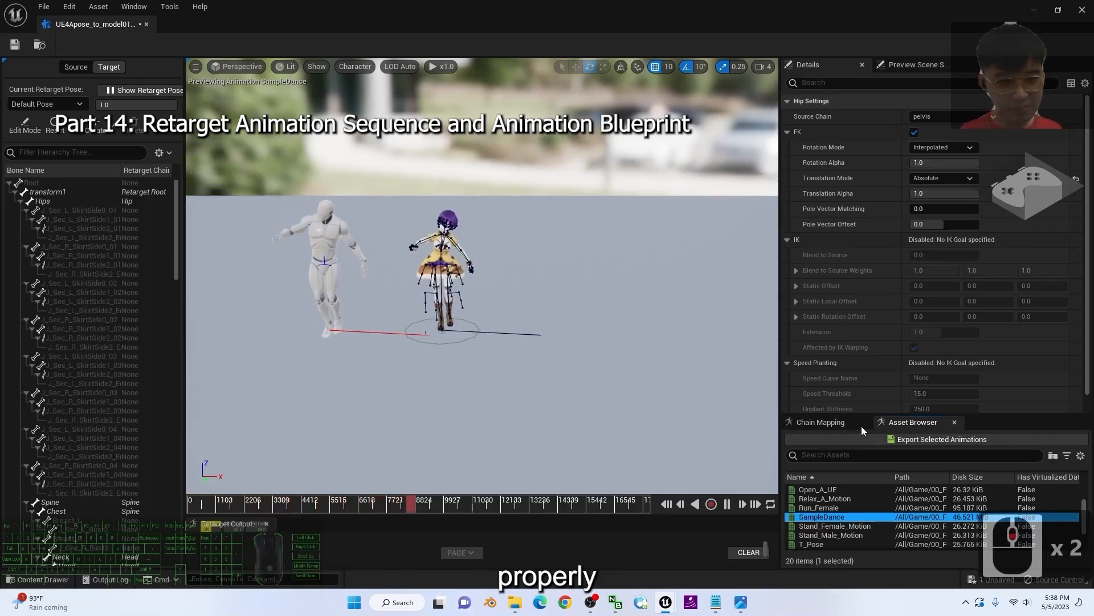
left_click(673, 505)
left_click(673, 505)
scroll(504, 260, "up", 4)
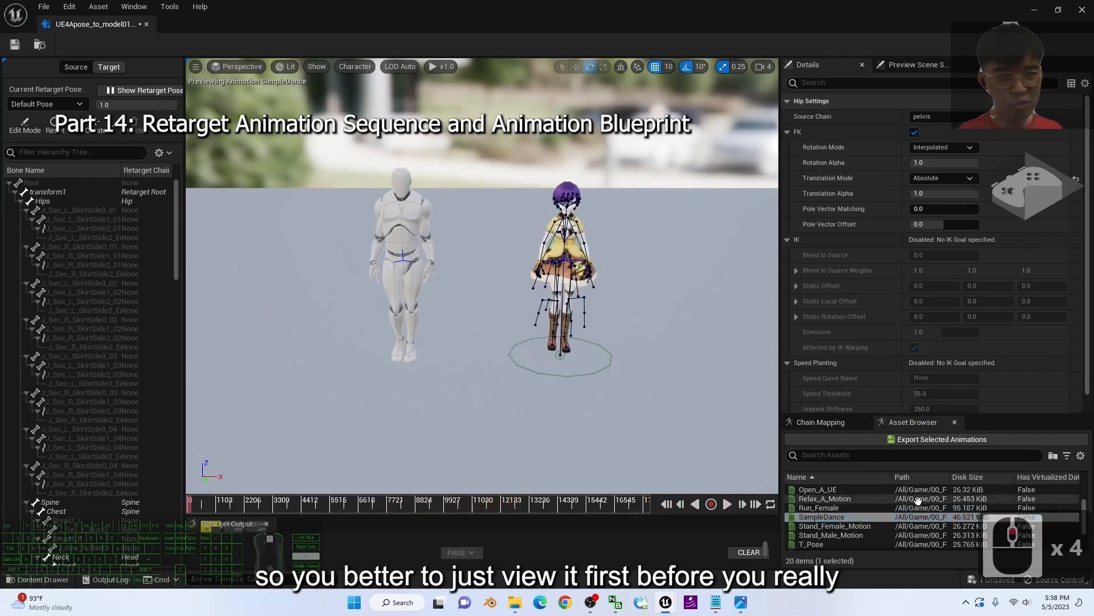
- Export the retargeted animations from A_Pose_Motion through T_Pose into the model01/Animation folder
scroll(854, 517, "down", 6)
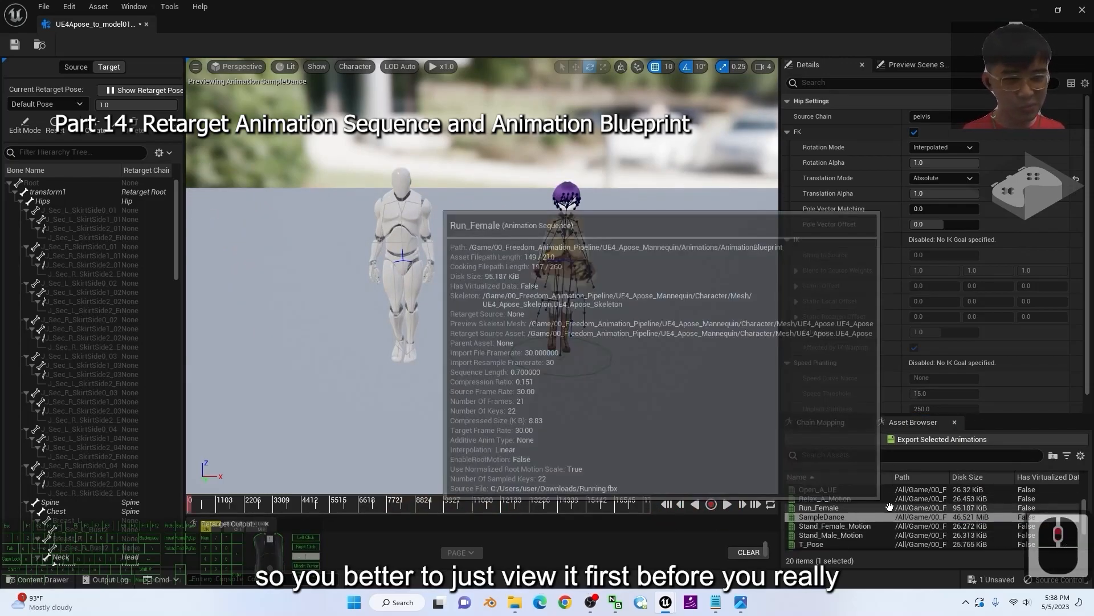
scroll(872, 516, "up", 6)
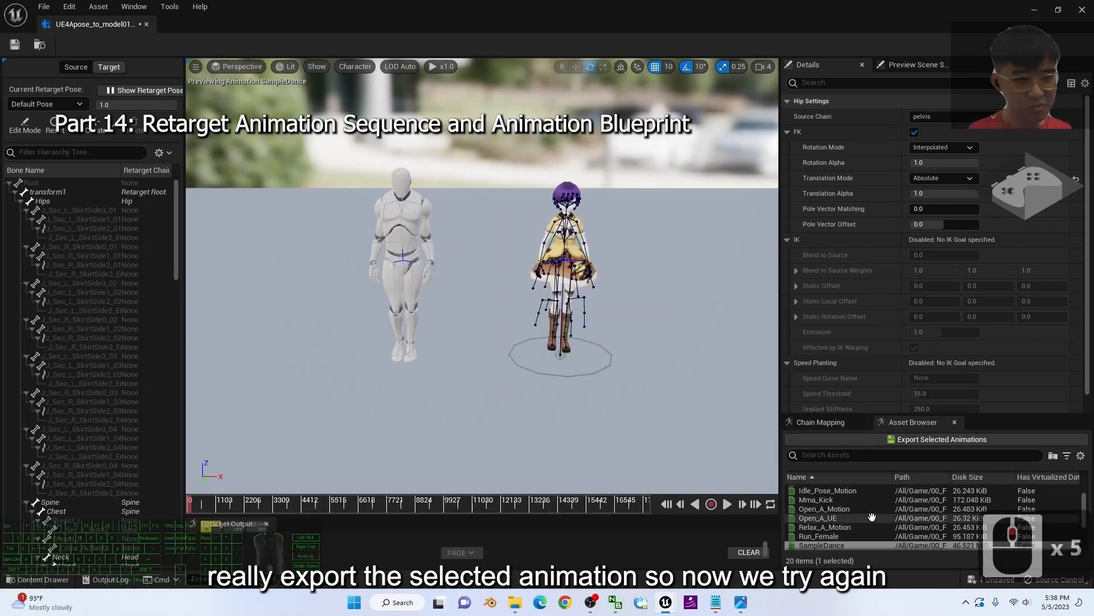
scroll(861, 529, "down", 4)
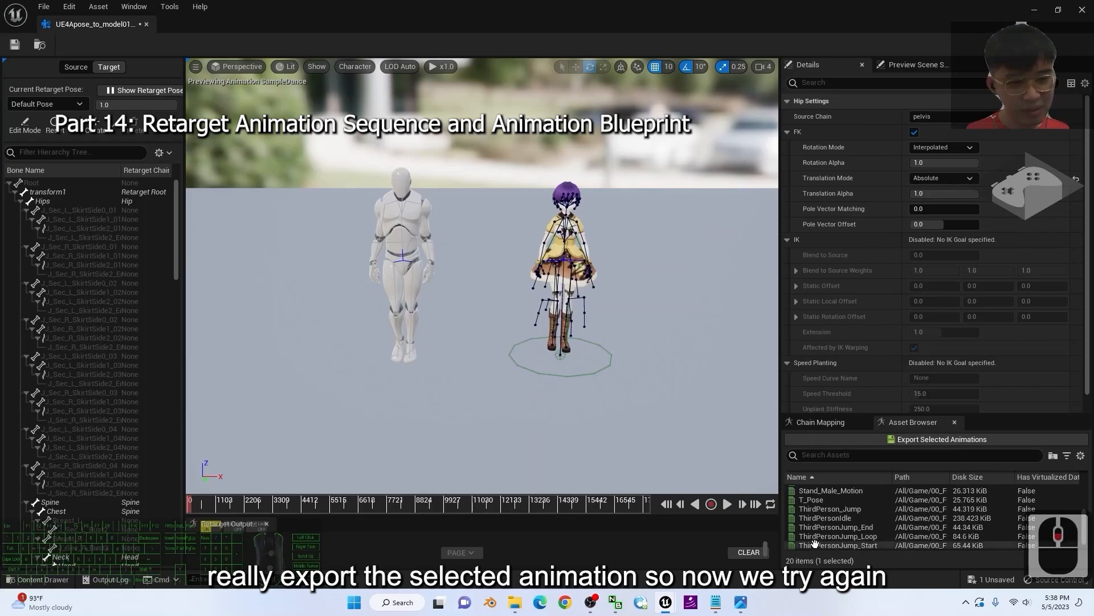
left_click(849, 500)
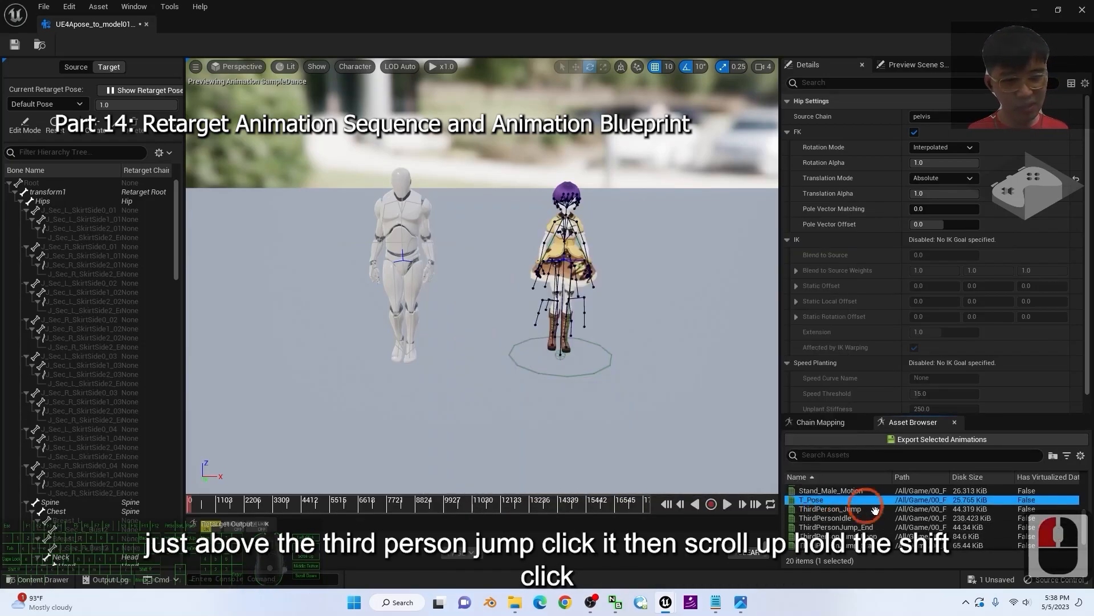
scroll(875, 509, "up", 16)
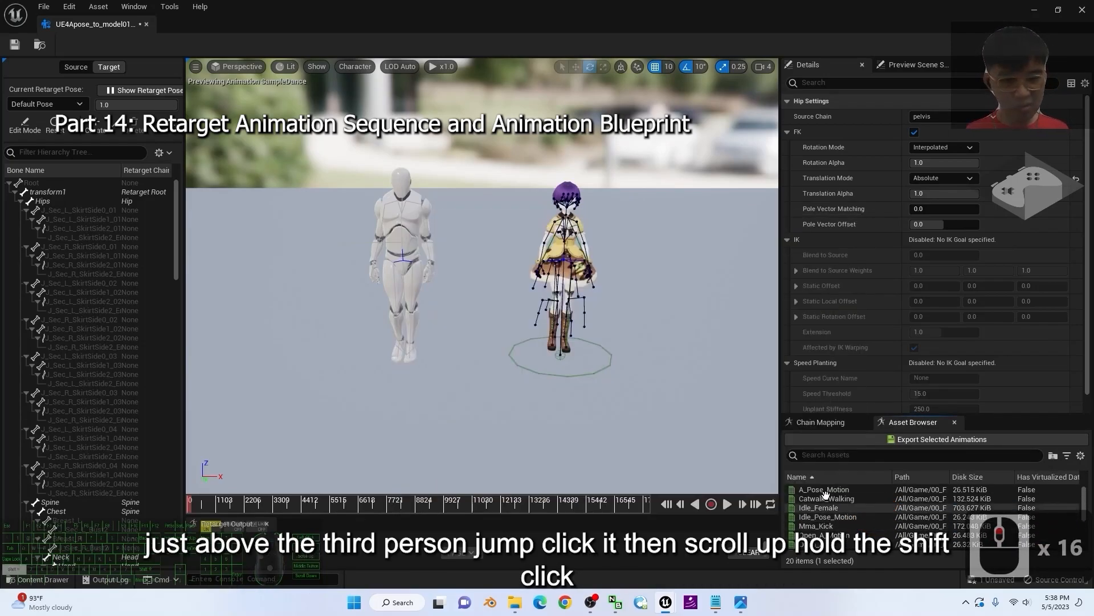
left_click(825, 491, "shift")
scroll(845, 507, "down", 1)
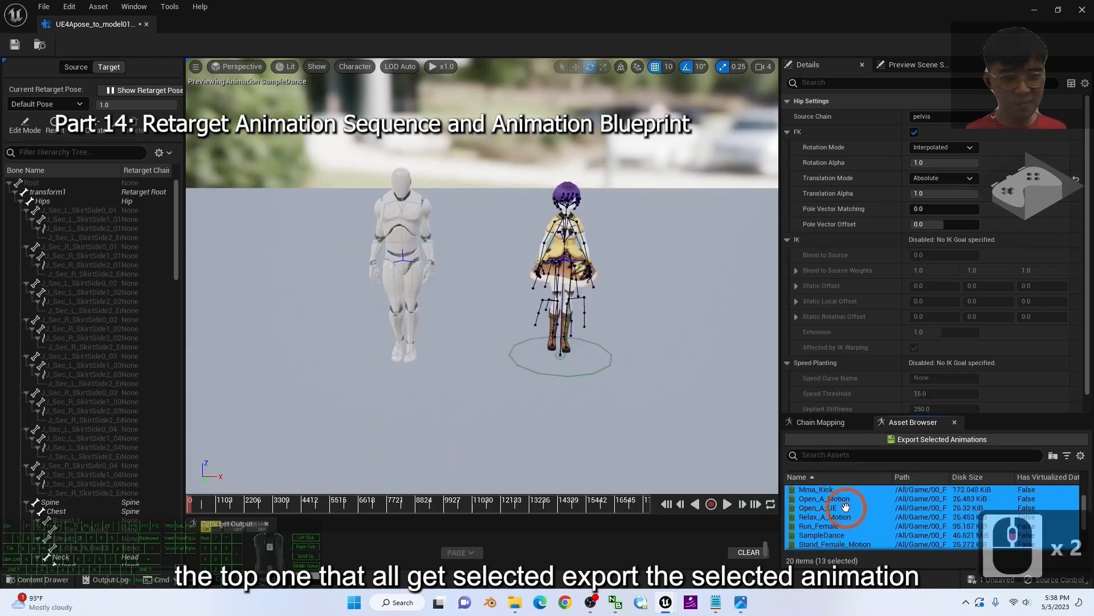
scroll(845, 507, "down", 5)
left_click(928, 441)
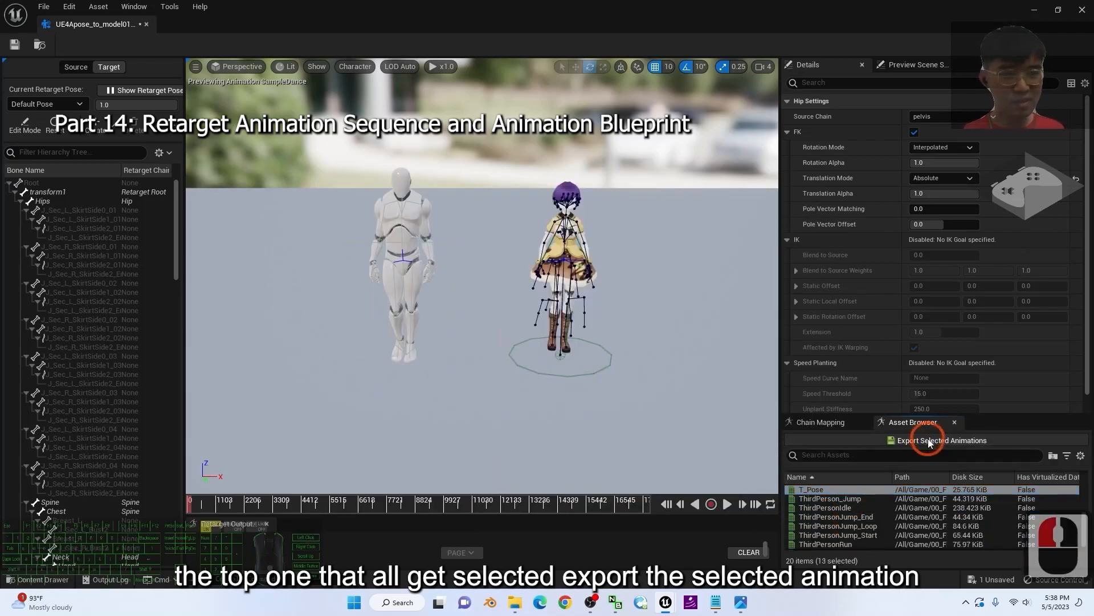
left_click(560, 339)
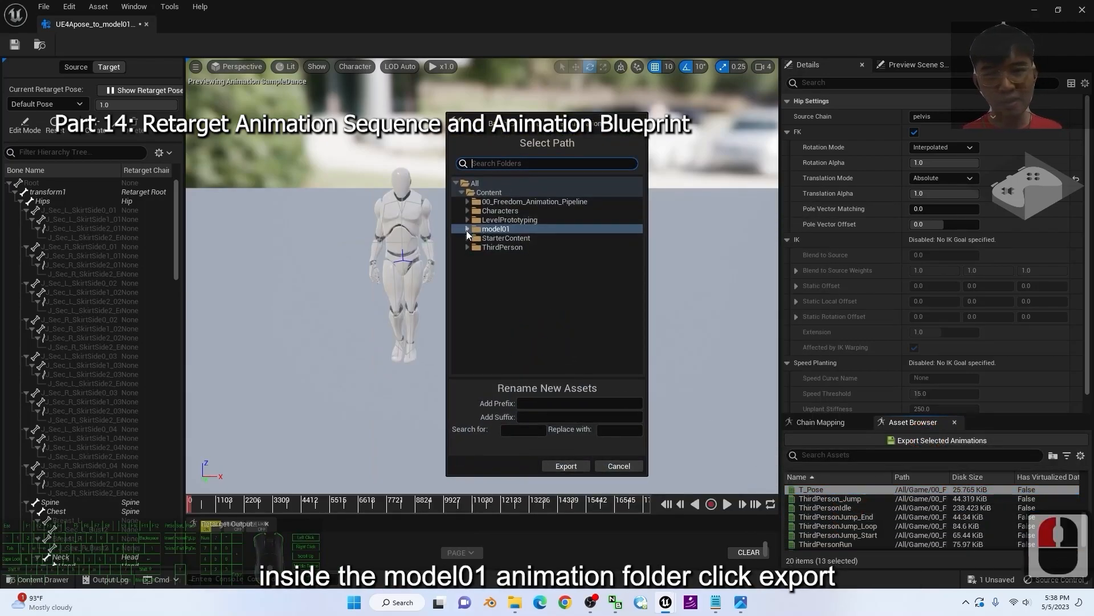
left_click(503, 240)
left_click(564, 374)
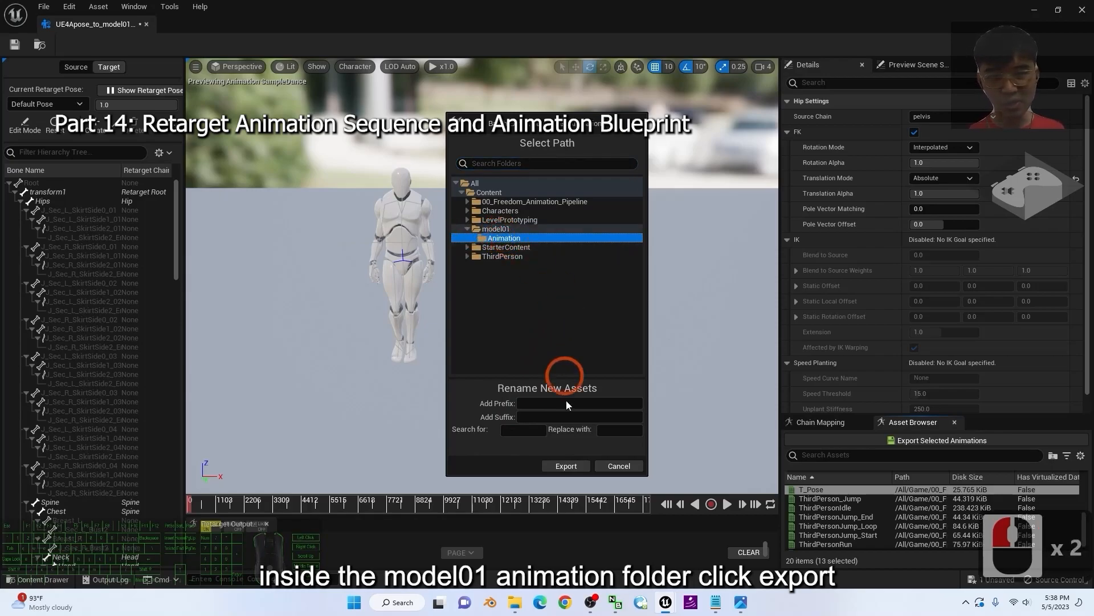
left_click(565, 467)
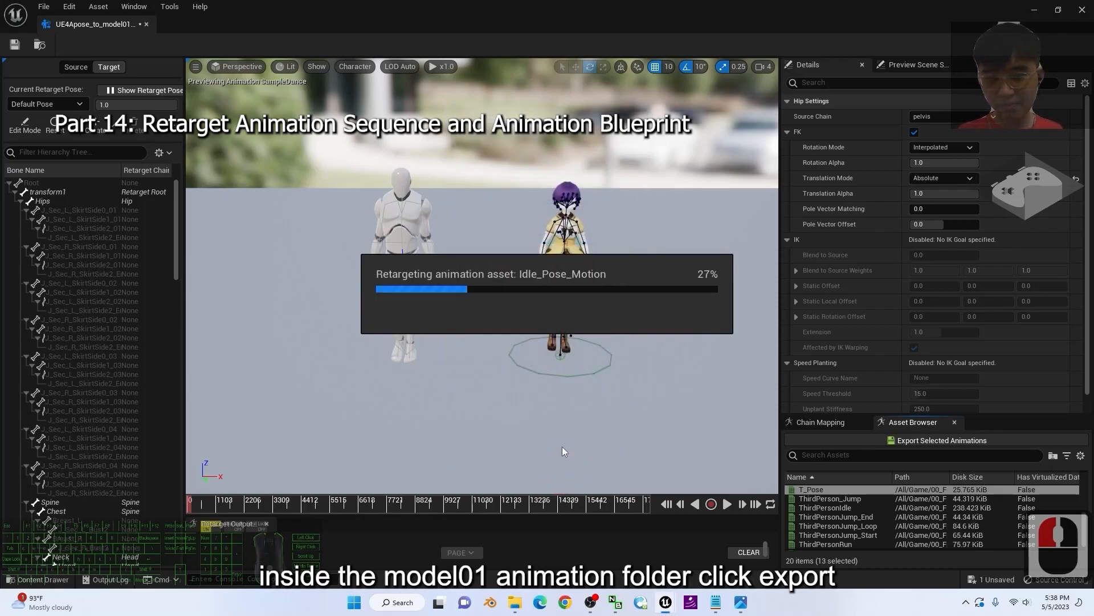
- Open the exported Mma_Kick animation from model01/Animation and set its bone drawing to Selected Only
left_click(1036, 10)
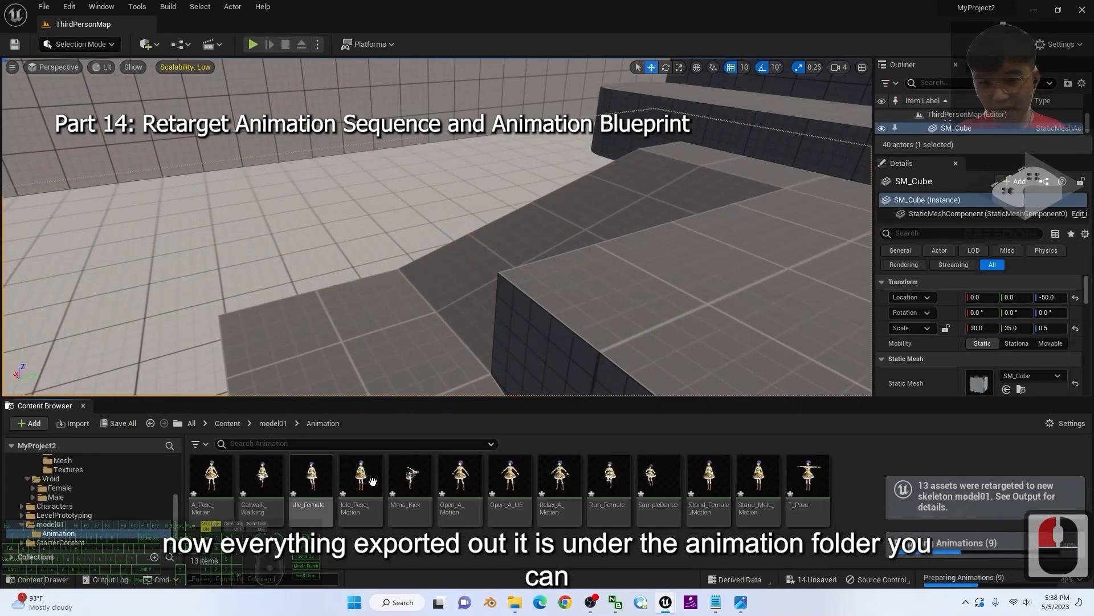
double_click(399, 476)
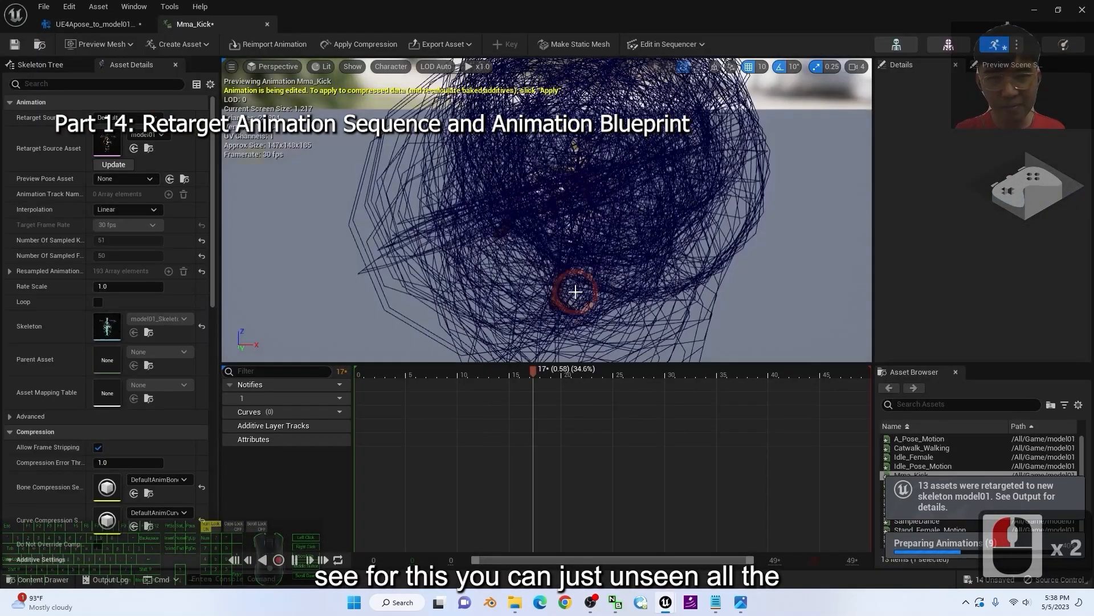
left_click(390, 66)
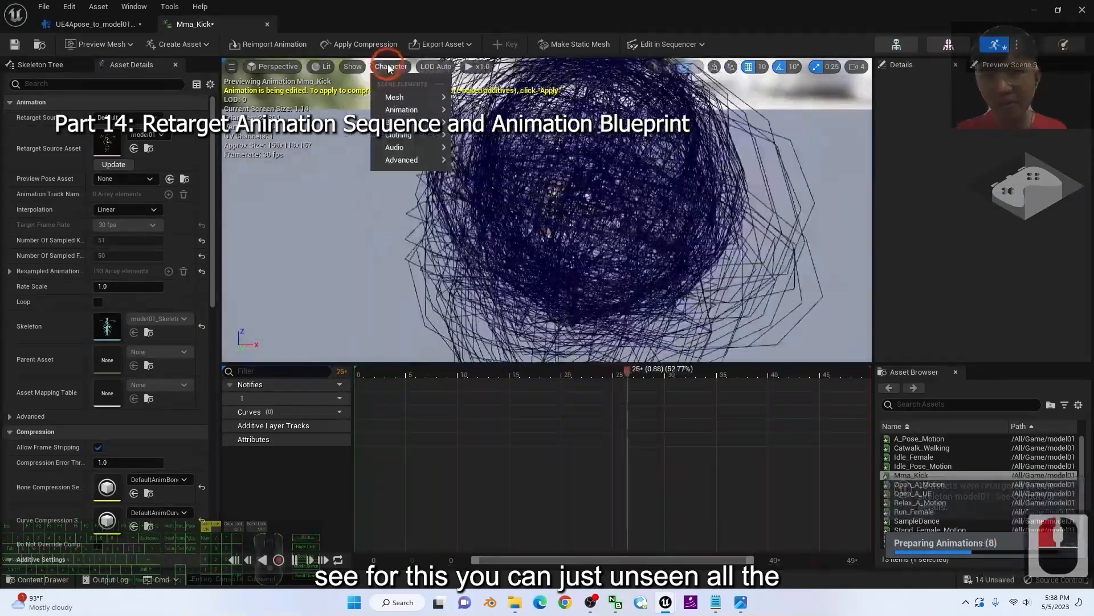
mouse_move(399, 122)
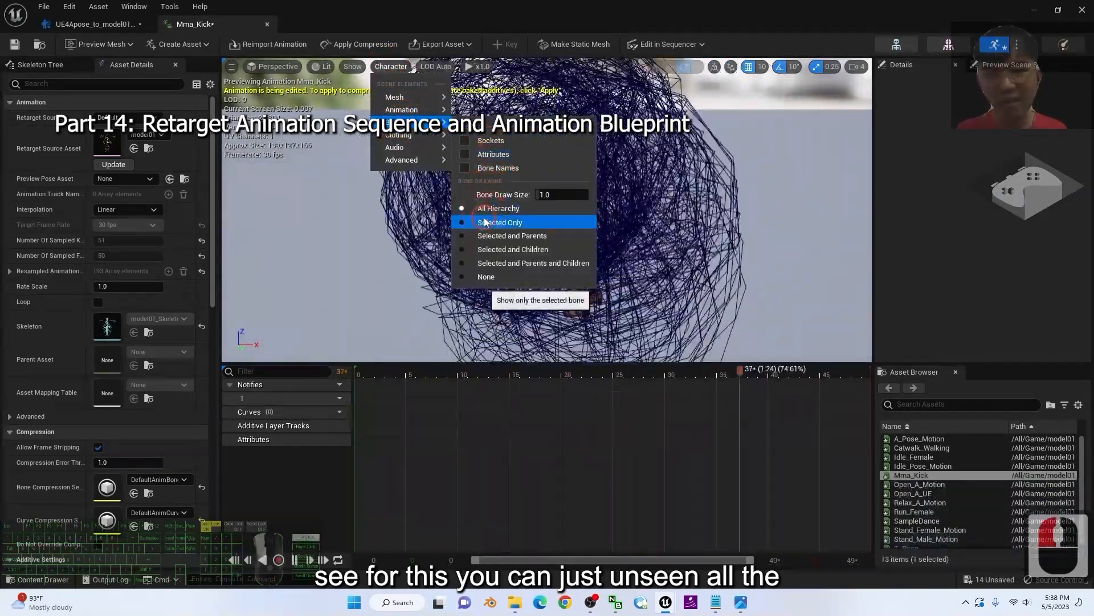
left_click(485, 222)
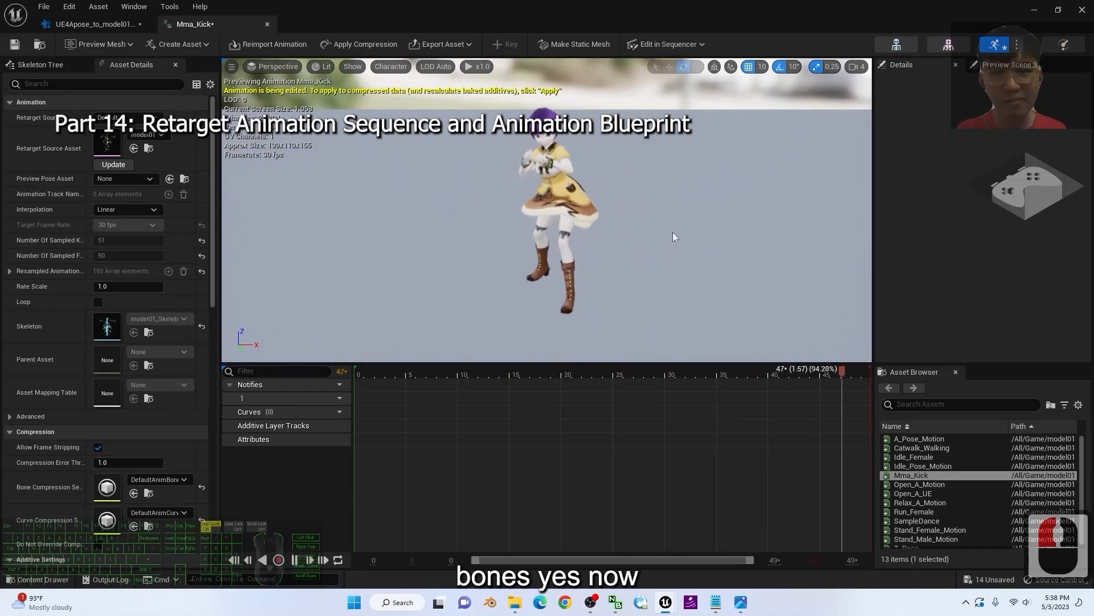
left_click(1082, 11)
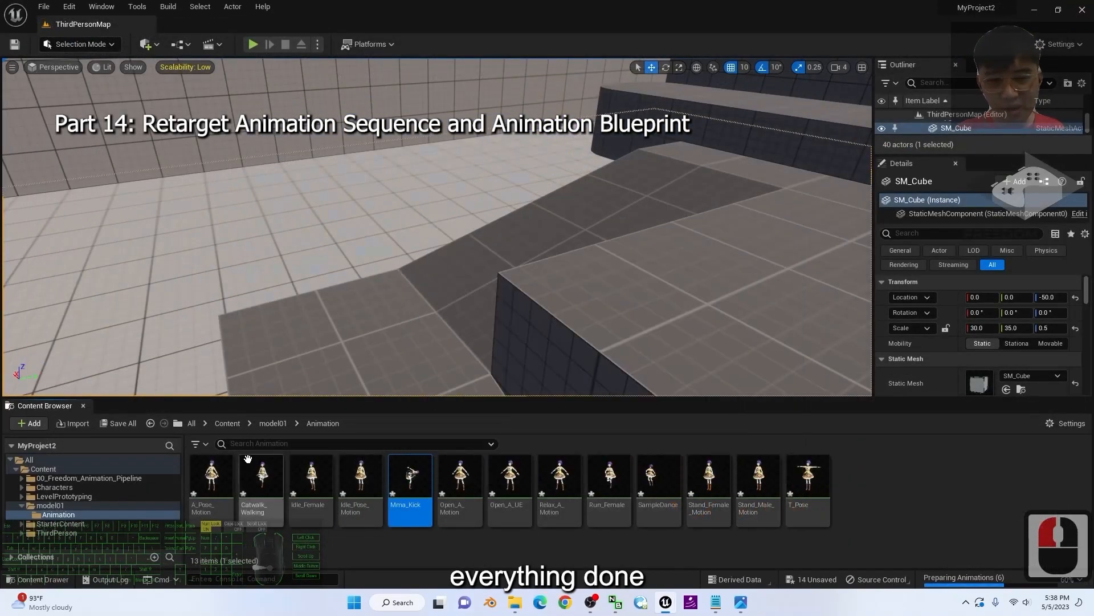
- Open the exported Run_Female animation to check its motion up close, and return to the level editor
left_click(211, 479)
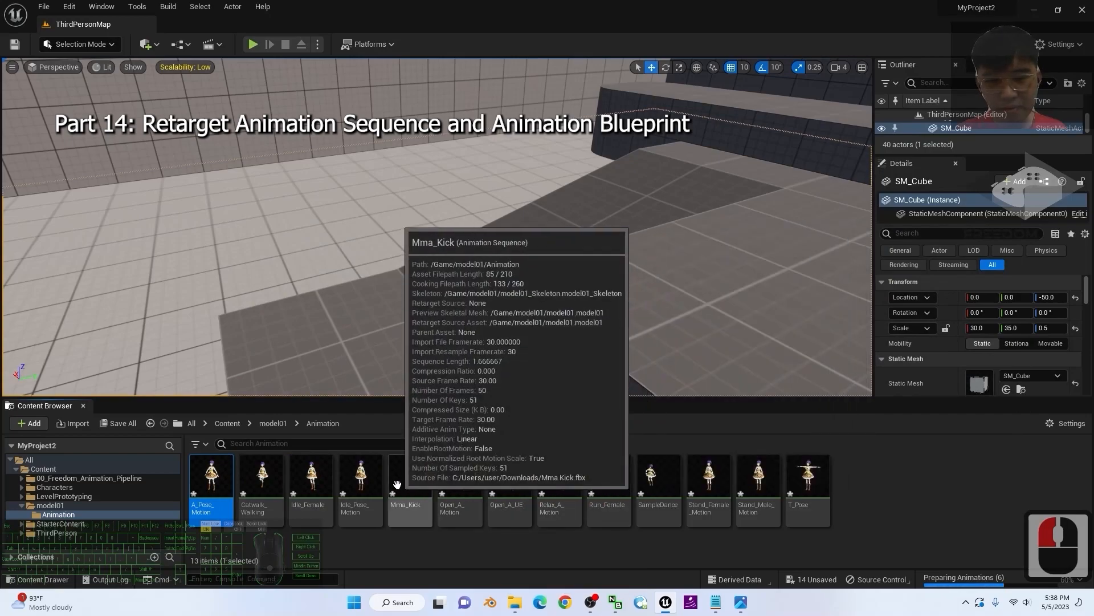
double_click(616, 484)
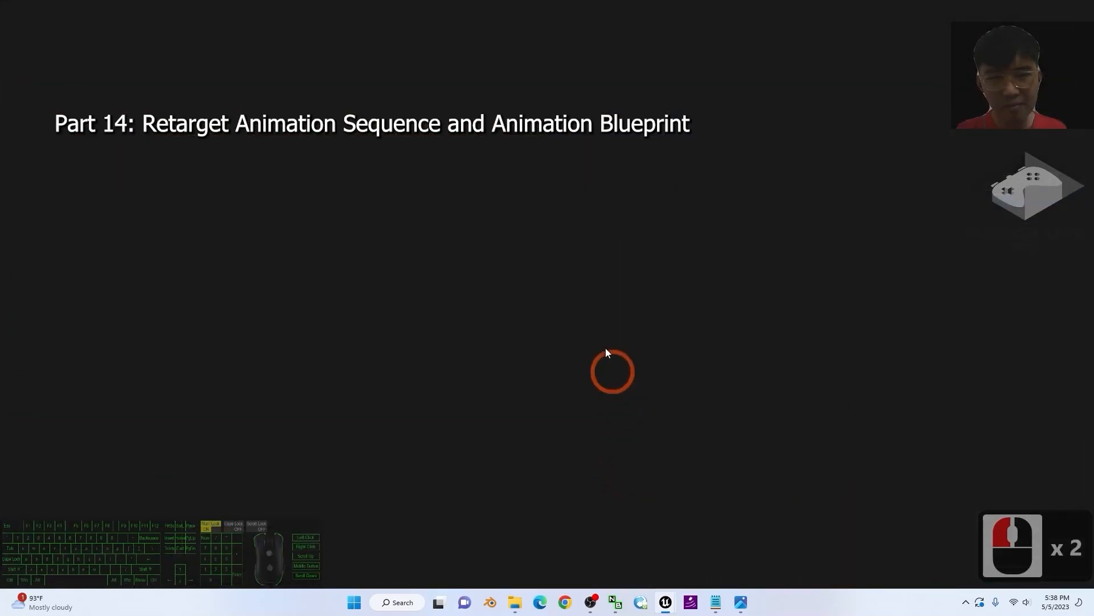
scroll(645, 258, "up", 4)
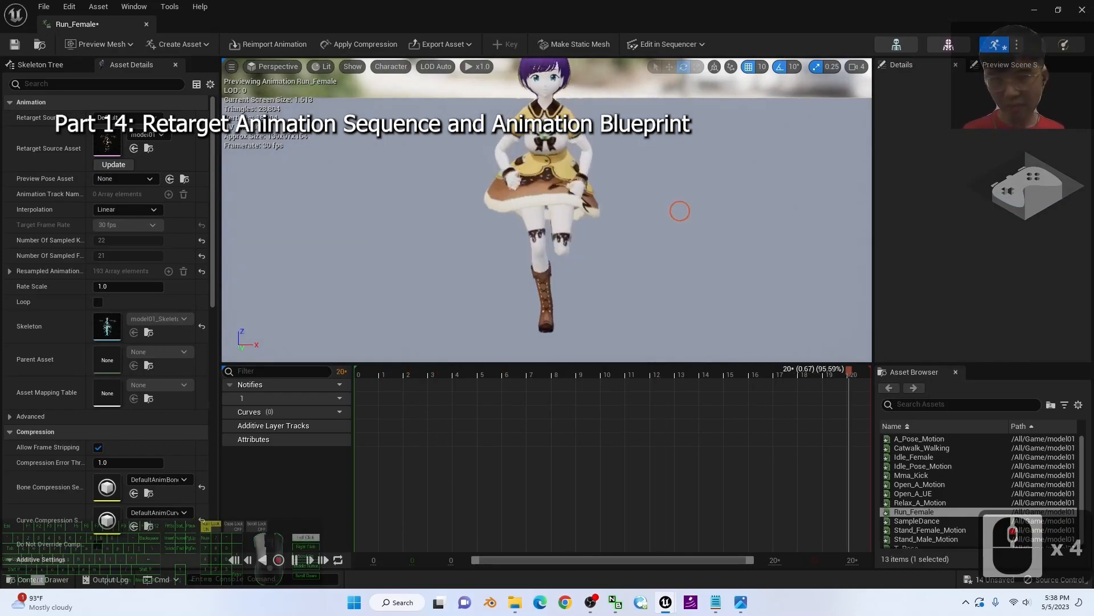
left_click(665, 601)
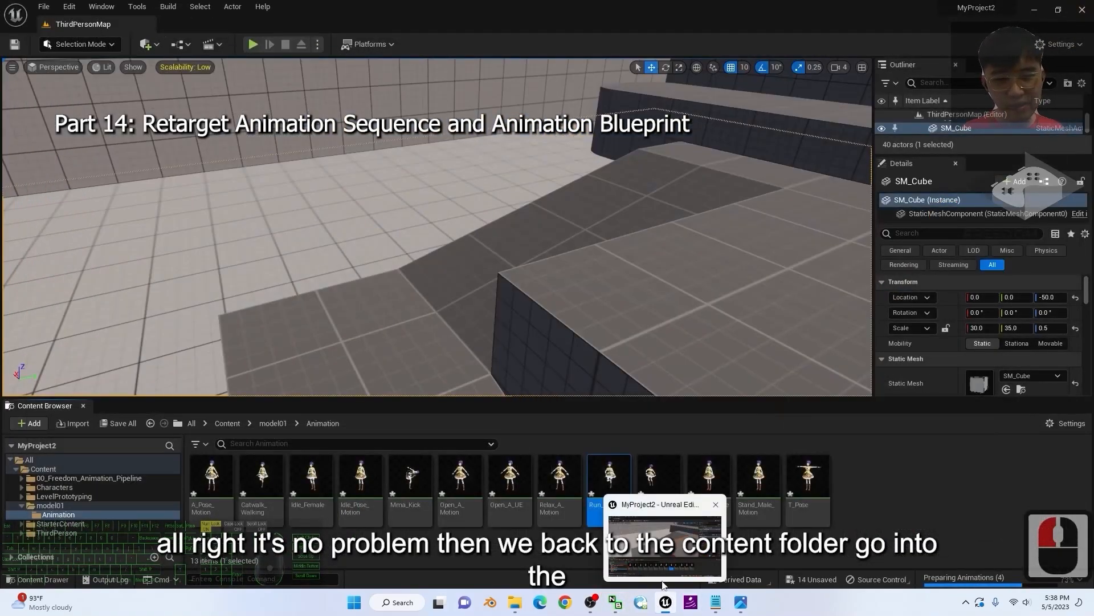
- Open the 00_Freedom_Animation_Pipeline folder, and review step 13 of notes.txt in Notepad about the player main avatar and NPC
double_click(225, 423)
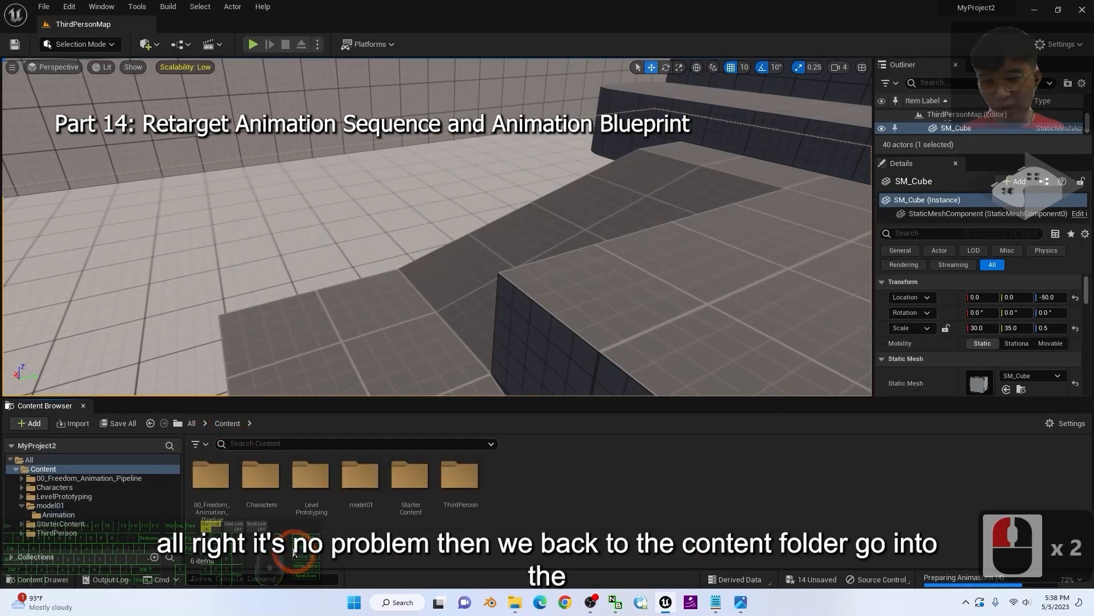
double_click(209, 483)
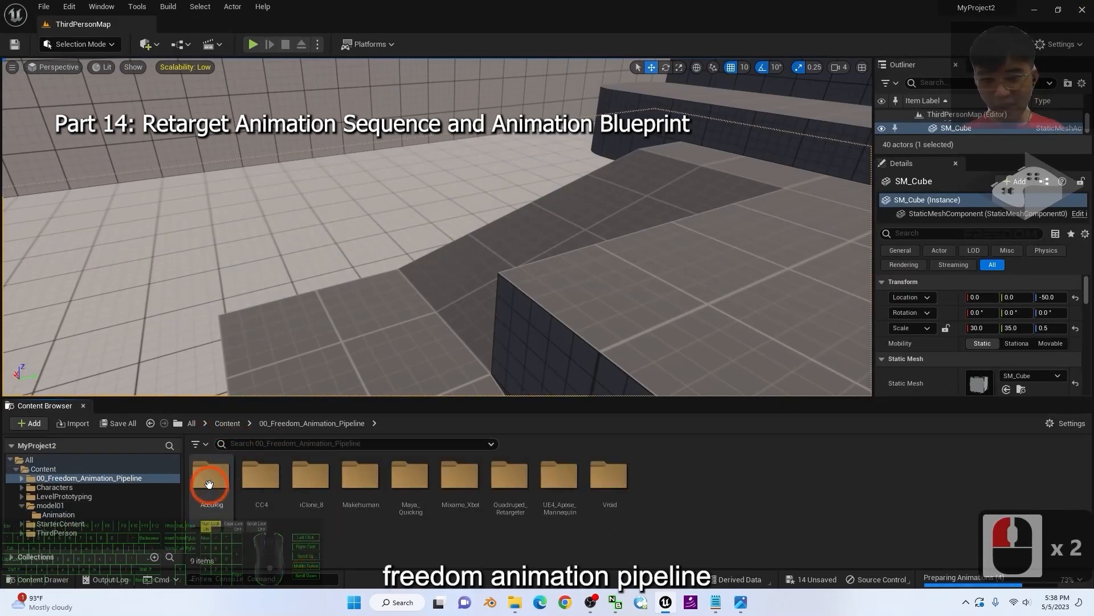
left_click(719, 603)
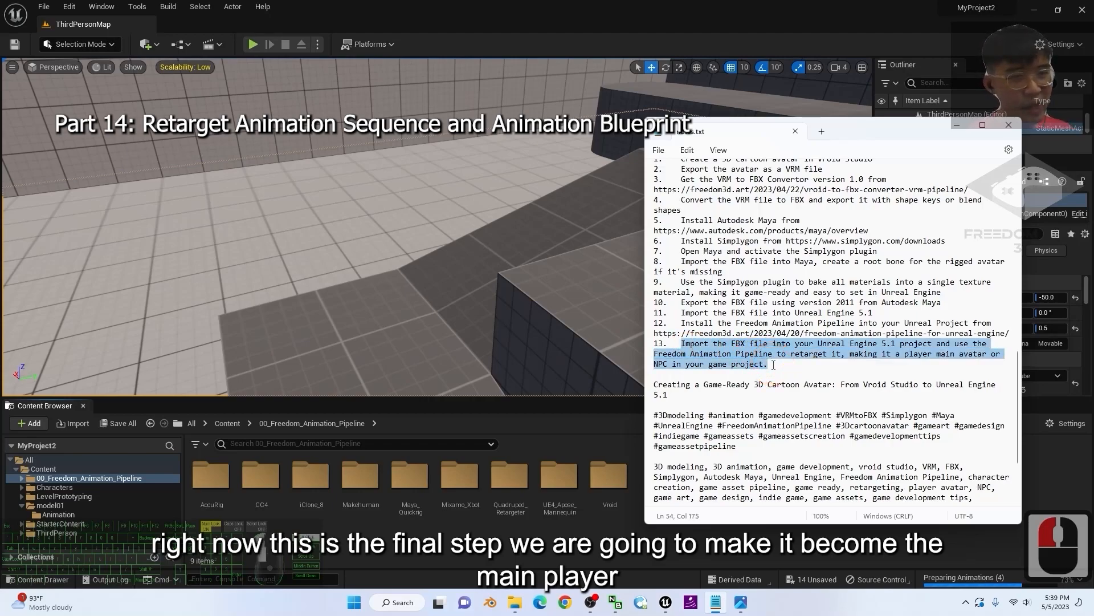
left_click(931, 346)
left_click_drag(961, 348, 972, 353)
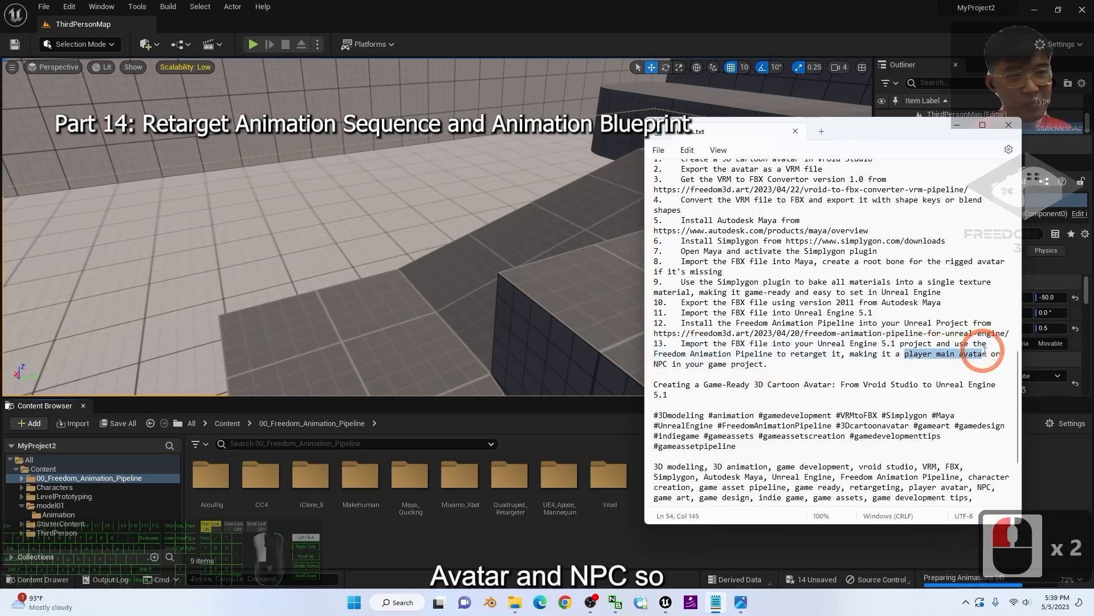
left_click(949, 126)
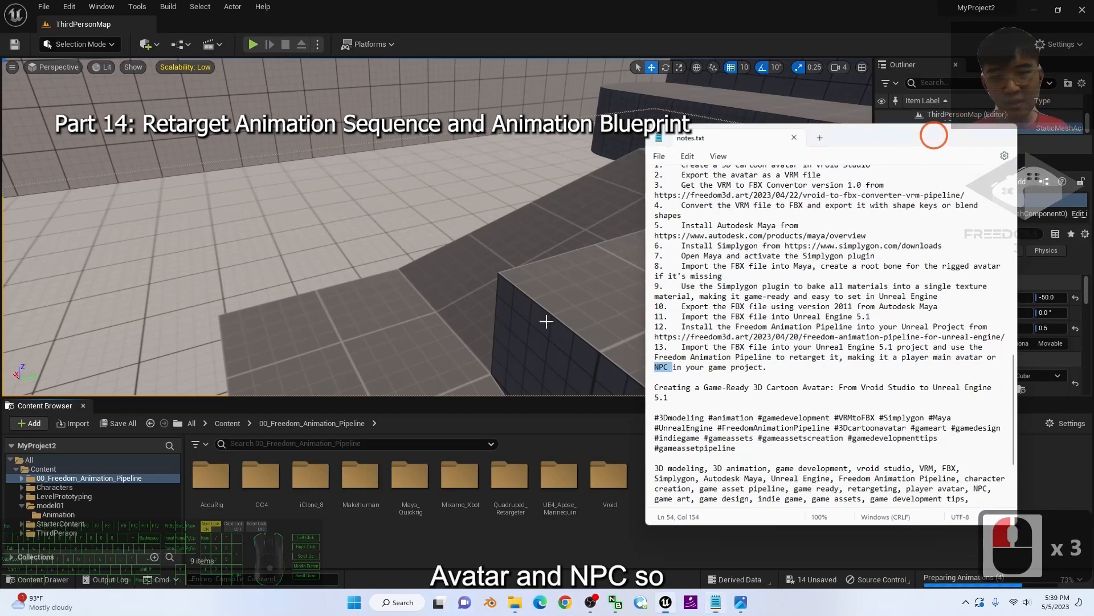
- In the Unreal project content, browse to 00_Freedom_Animation_Pipeline/UE4_Apose_Mannequin/Animations/AnimationBlueprint
left_click(293, 523)
left_click(227, 423)
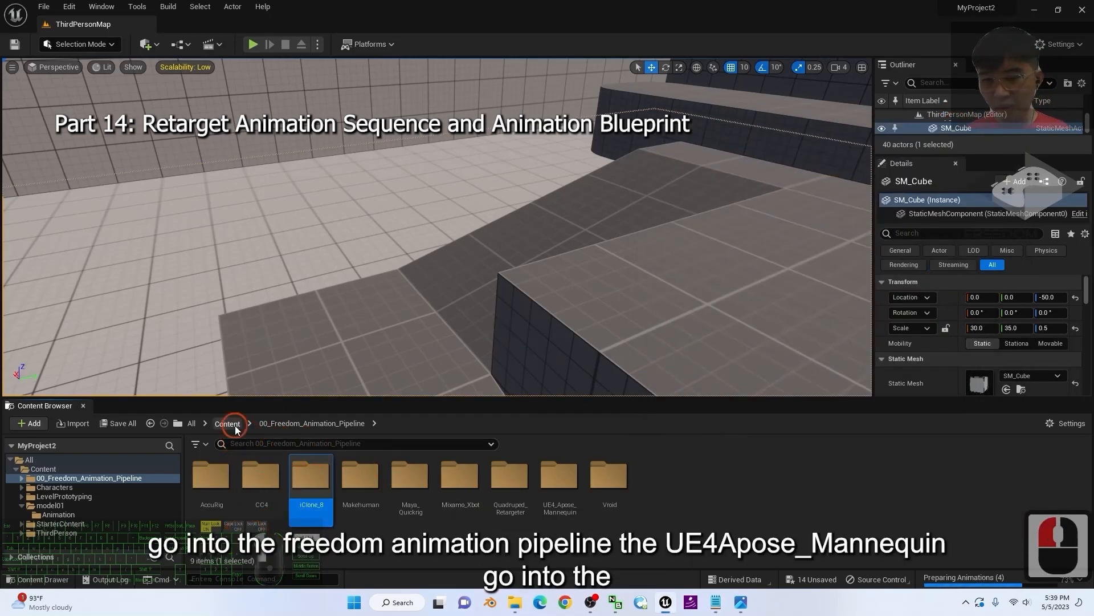
double_click(209, 480)
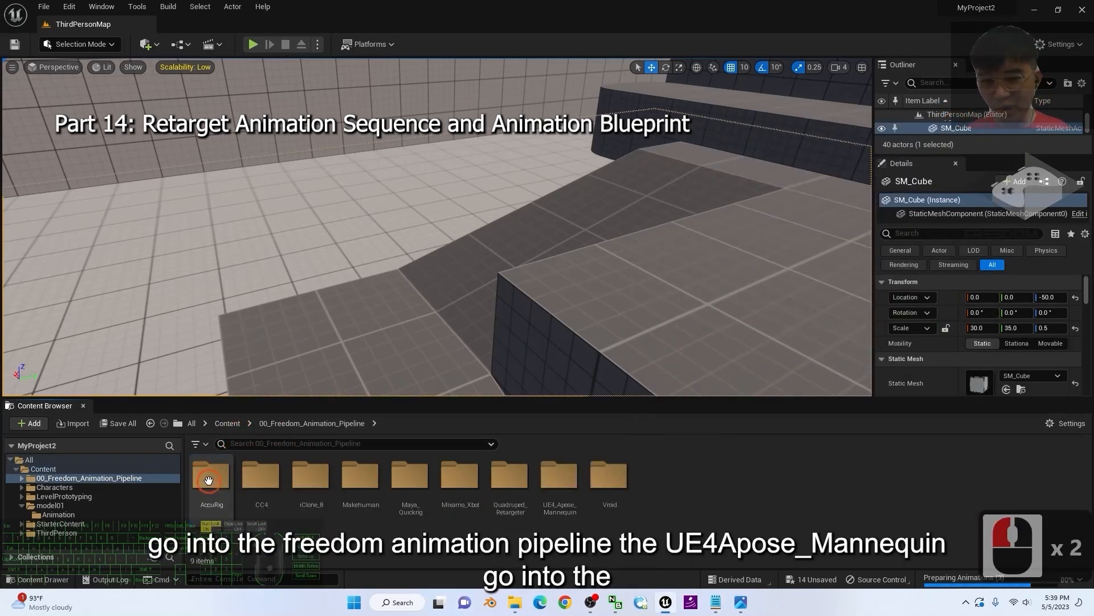
left_click(560, 479)
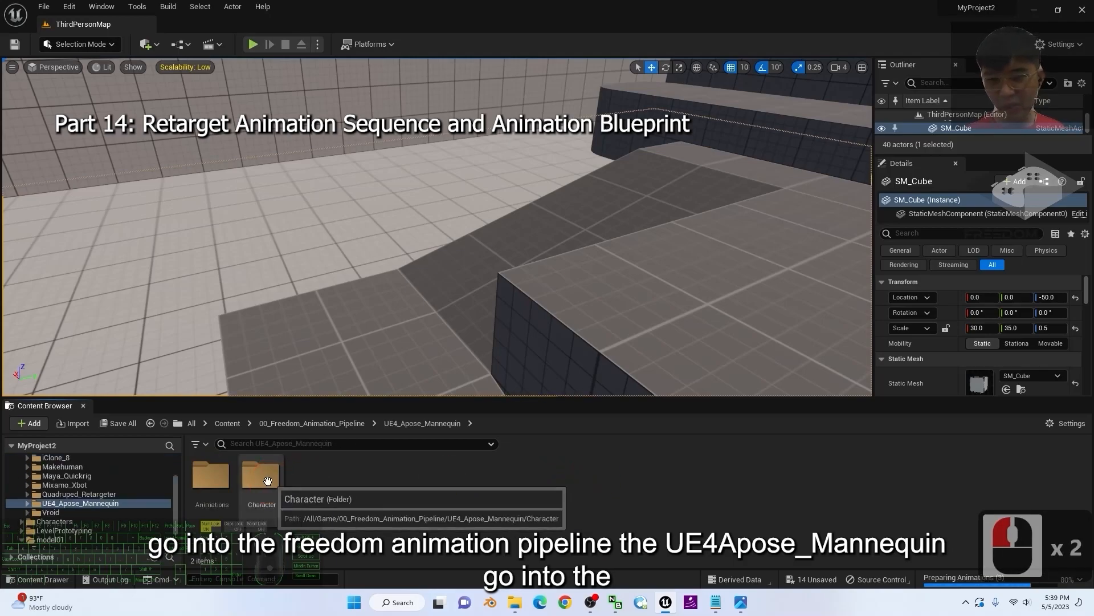
double_click(211, 476)
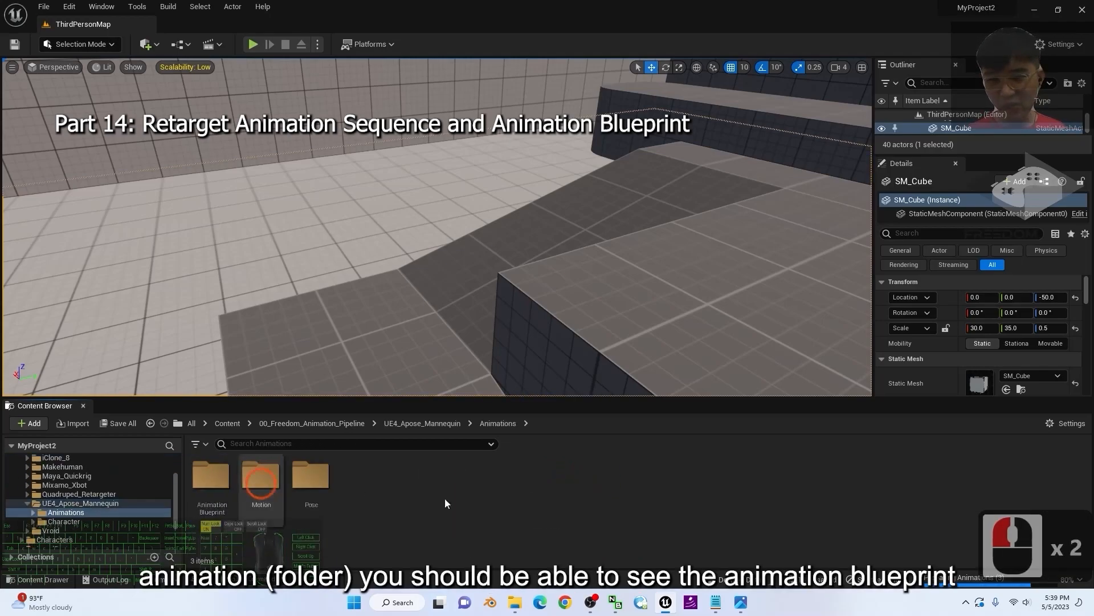
double_click(211, 476)
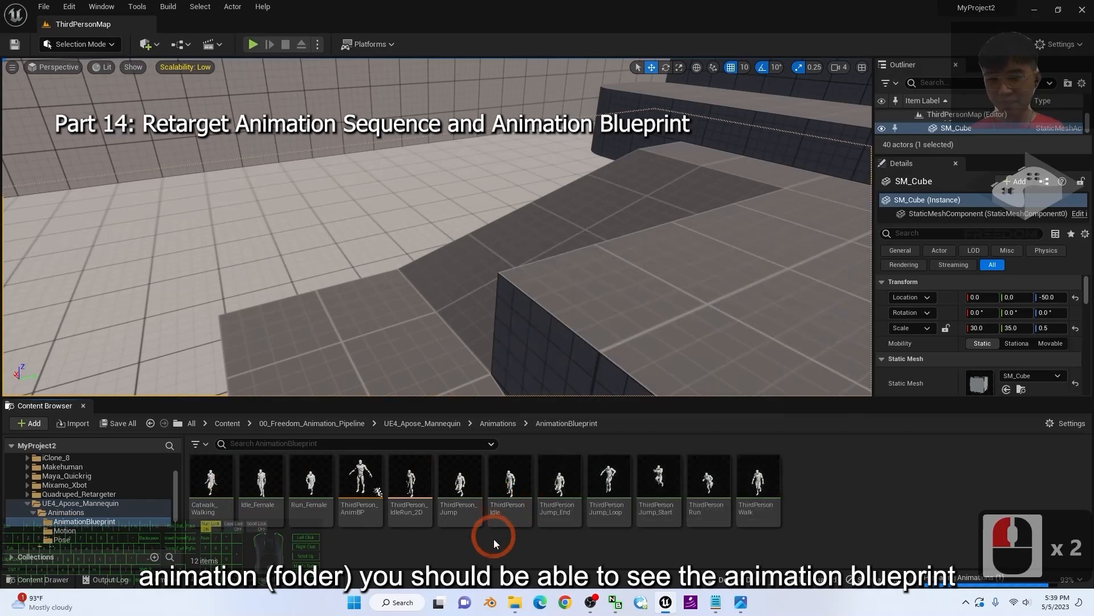
- Duplicate and retarget the ThirdPerson_AnimBP animation blueprint to model01 using UE4Apose_to_model01_IKRetargeter
right_click(365, 482)
mouse_move(424, 228)
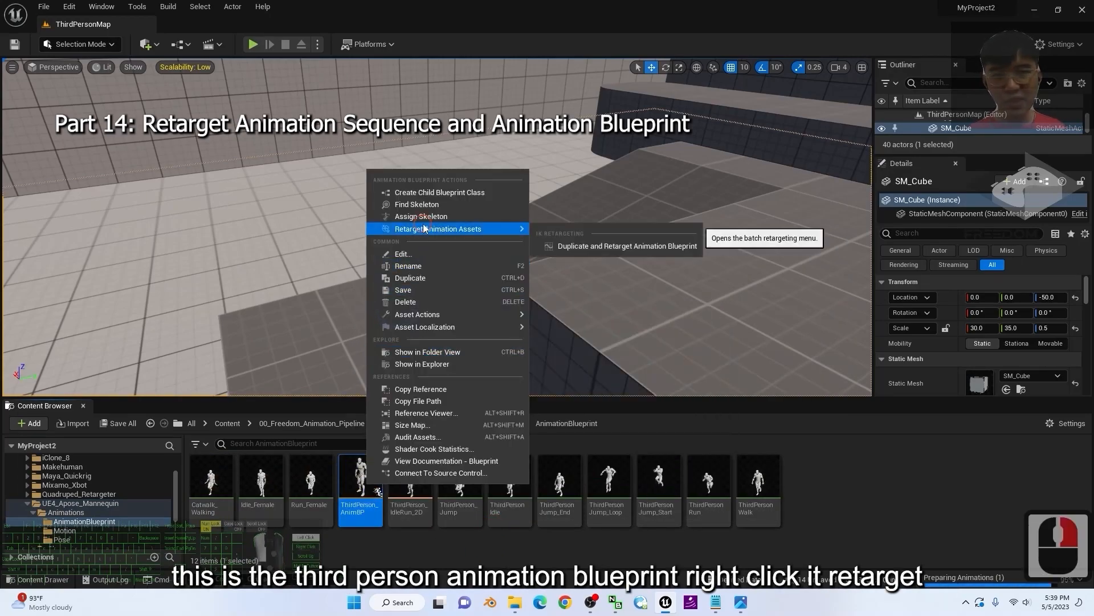
left_click(626, 246)
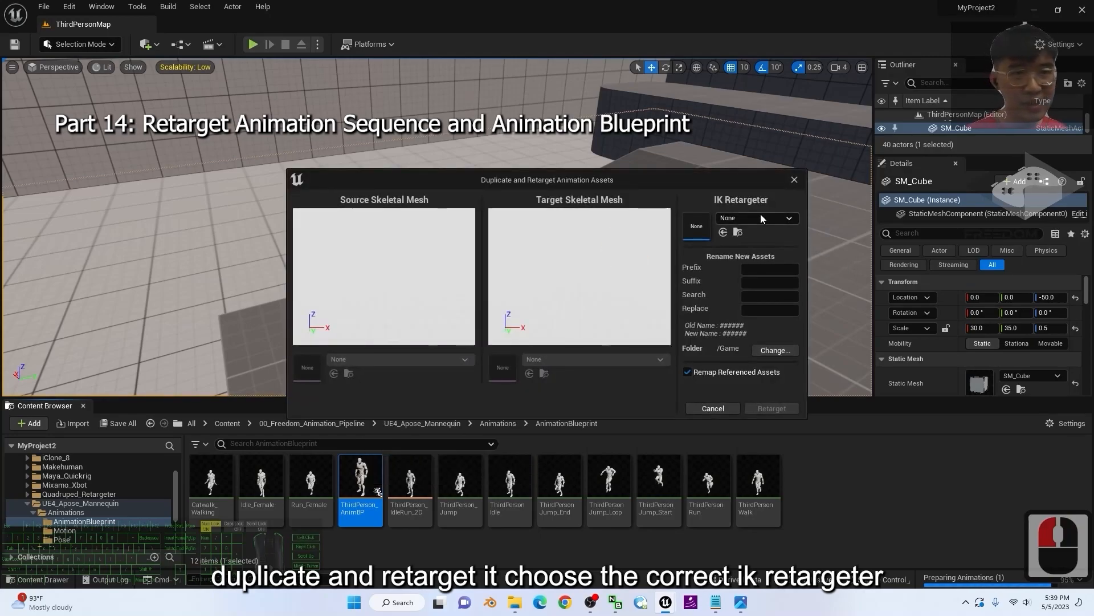
left_click(760, 215)
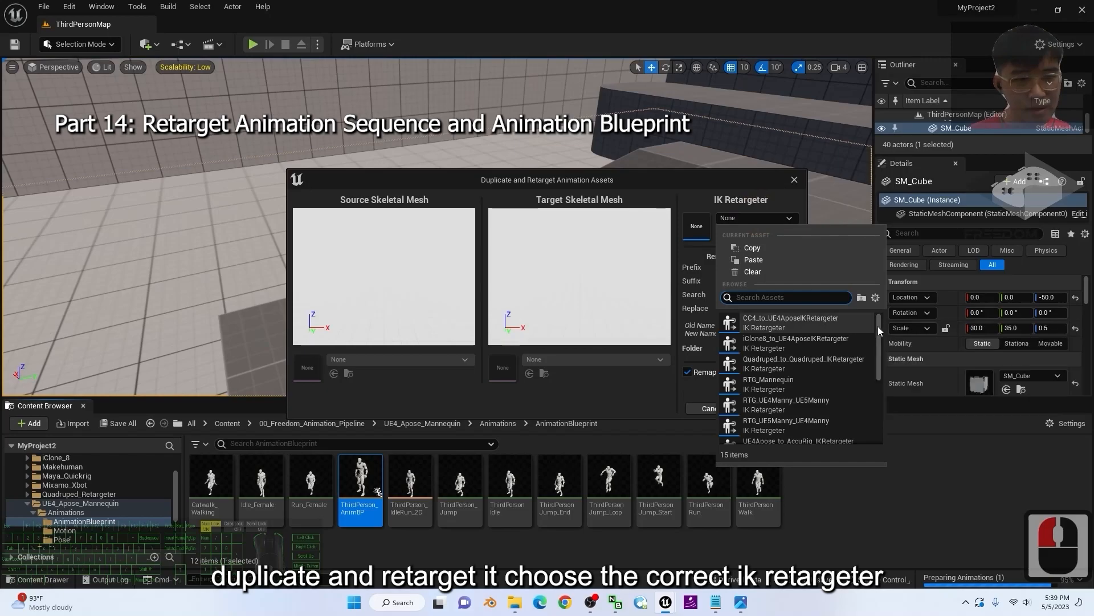
left_click_drag(880, 327, 882, 367)
left_click(745, 393)
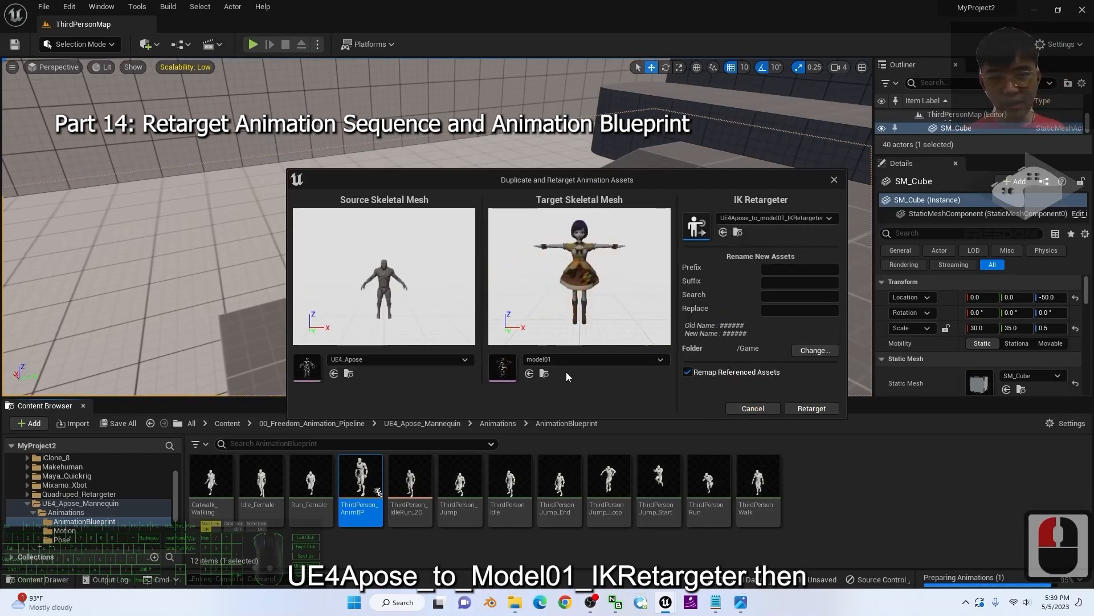
left_click(811, 409)
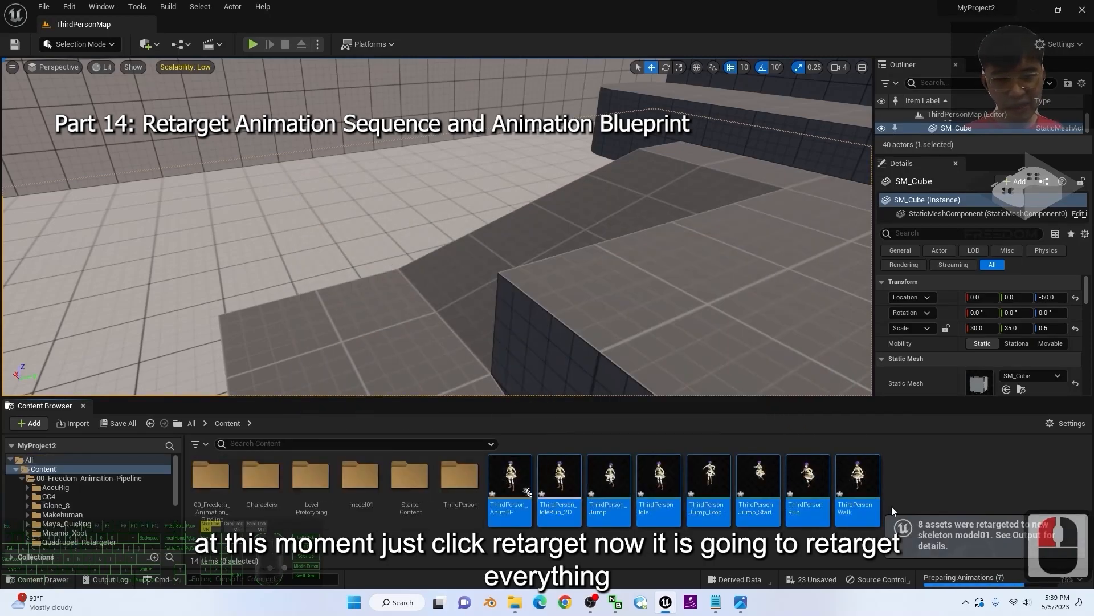
left_click(918, 456)
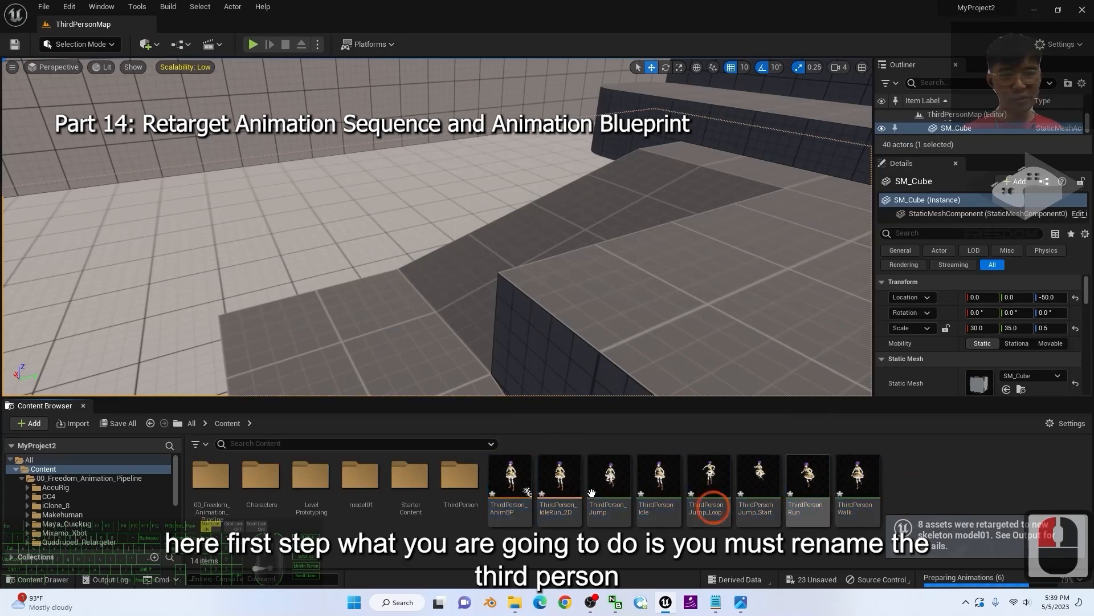
- Rename the retargeted ThirdPerson_AnimBP in the Content folder as ThirdPerson_AnimBP_model01
left_click(509, 494)
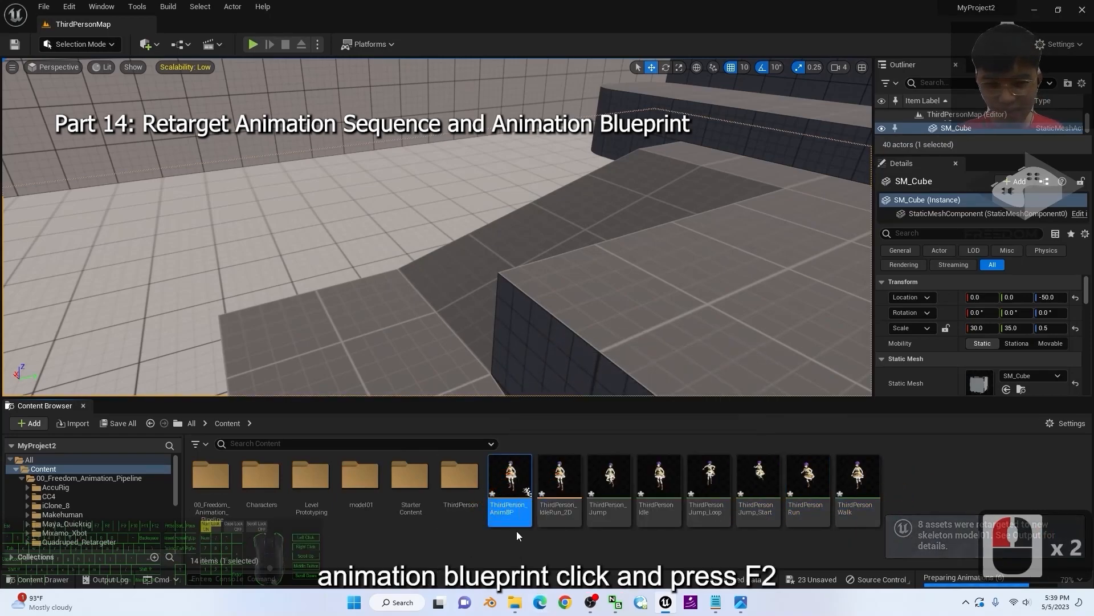
left_click(539, 534)
left_click(522, 507)
key("F2")
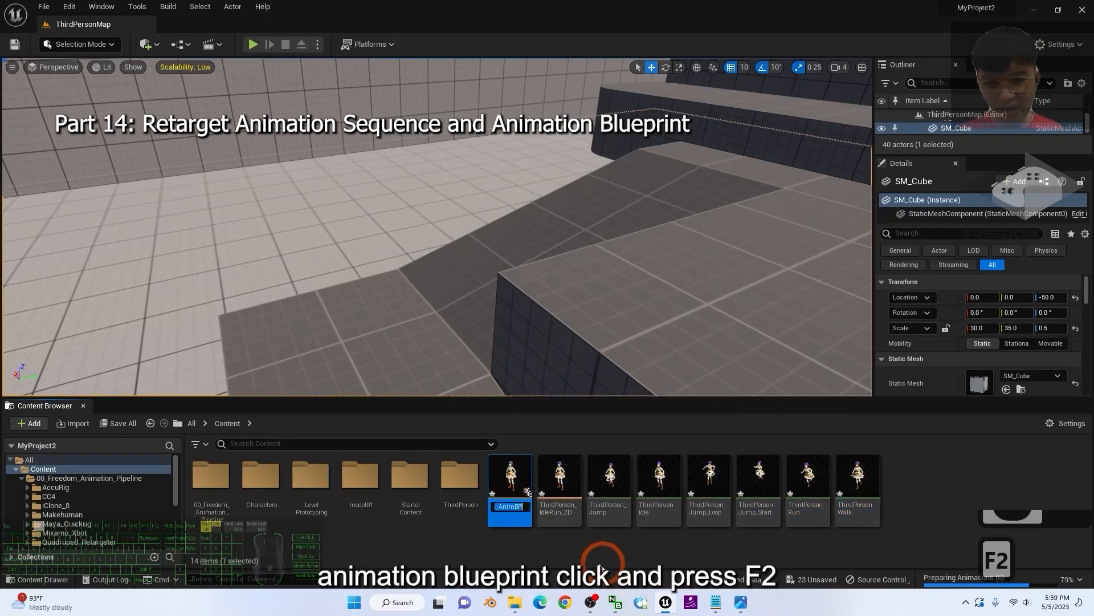
key("Right")
key("Right")
type("_")
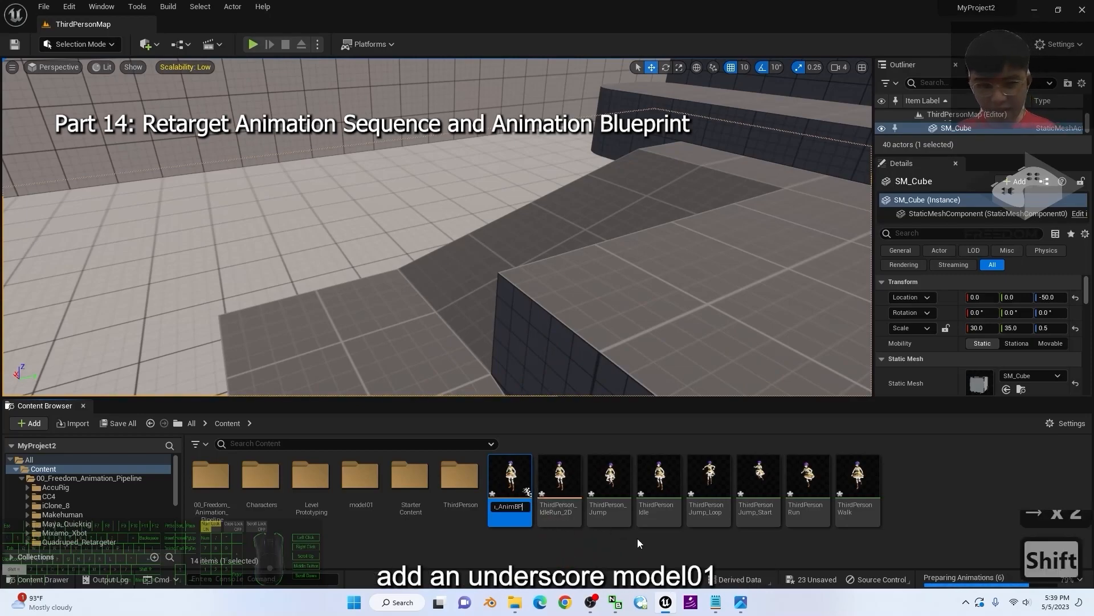
type("m")
key("BackSpace")
type("mopde")
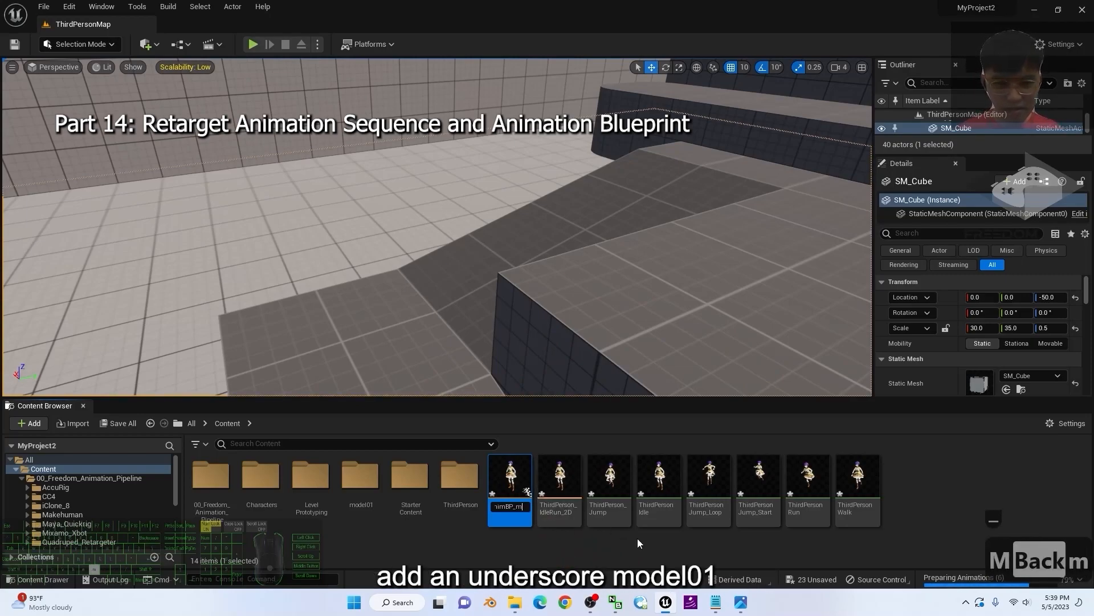
key("BackSpace")
key("BackSpace")
key("BackSpace")
key("BackSpace")
key("BackSpace")
type("model01")
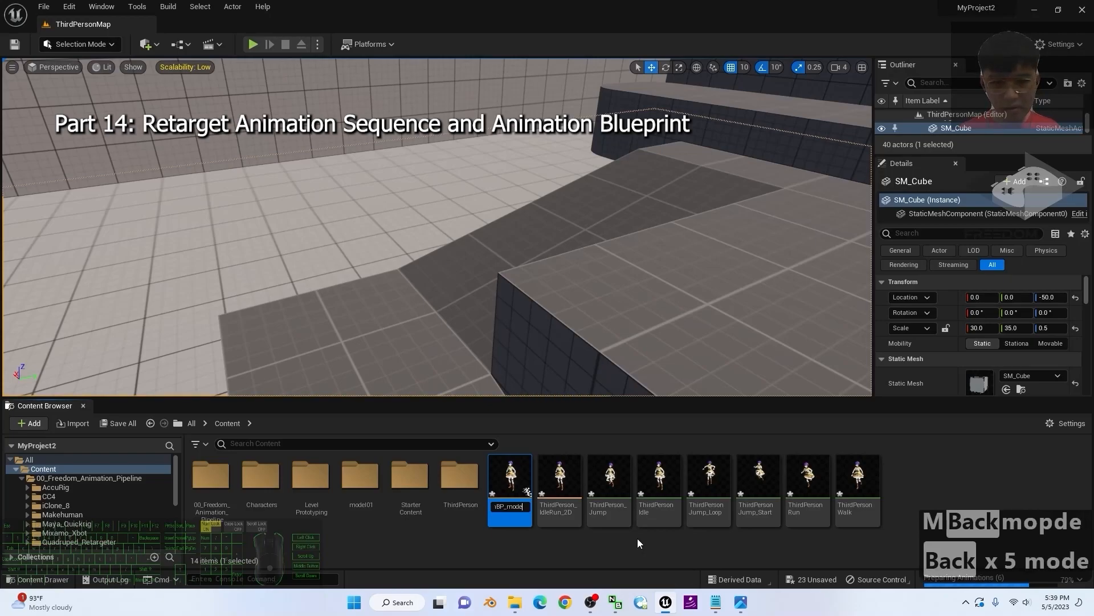
key("Return")
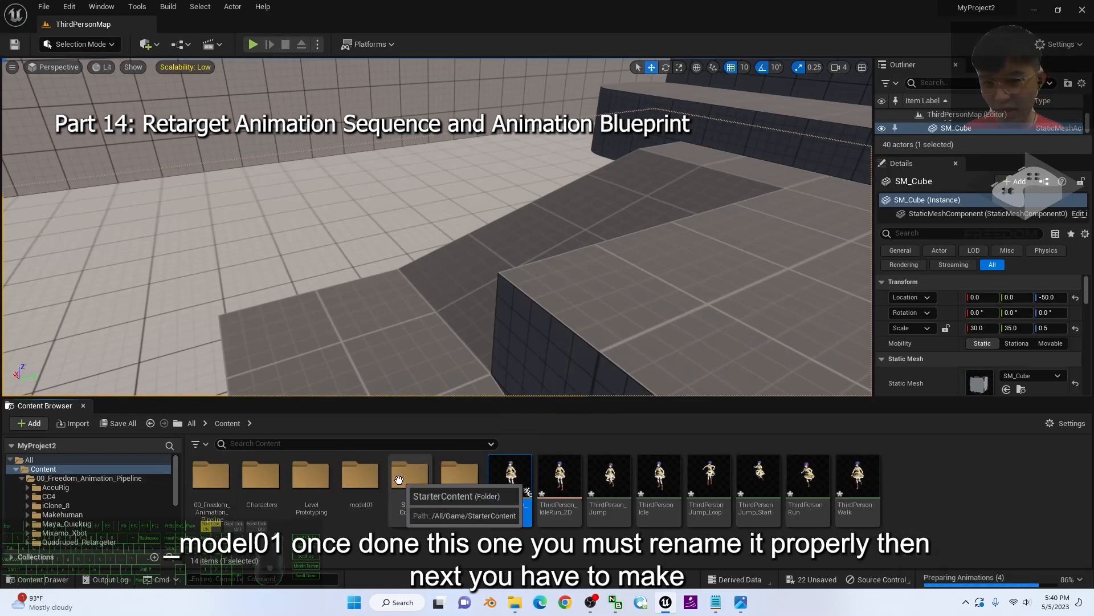
- Move all the retargeted ThirdPerson assets from Content into the model01/Animation folder, and open that folder to check them
left_click_drag(174, 474, 174, 507)
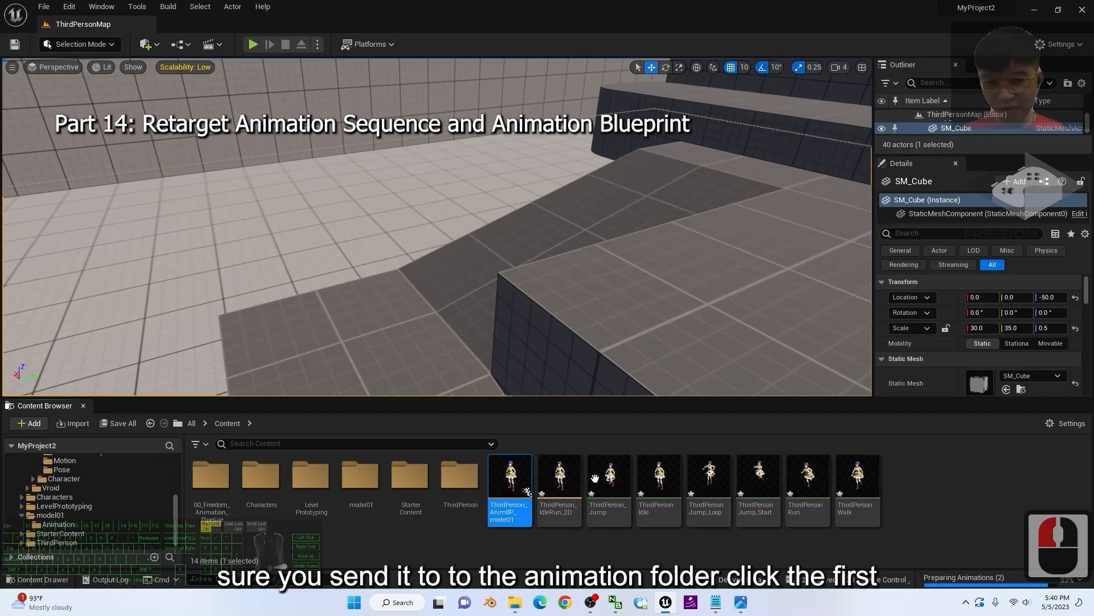
left_click(853, 484, "shift")
left_click_drag(853, 484, 67, 528)
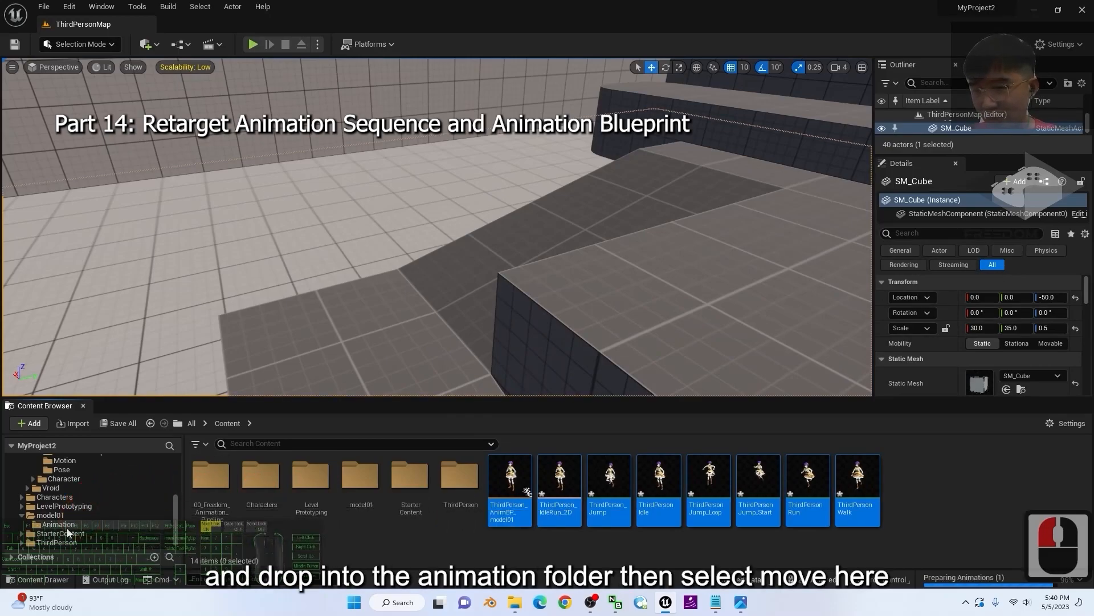
left_click(98, 552)
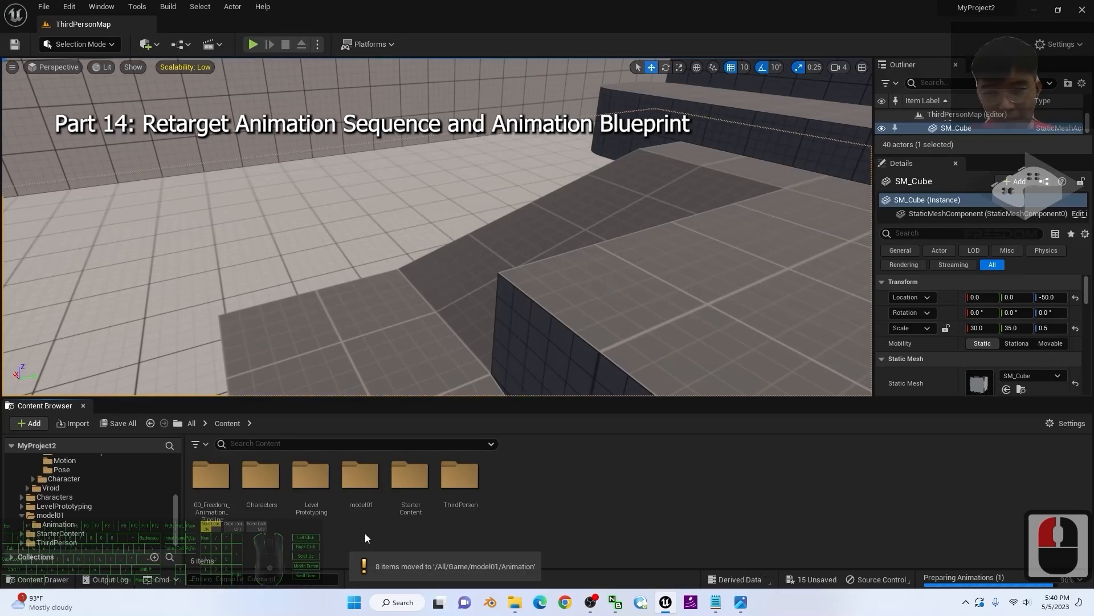
left_click(60, 524)
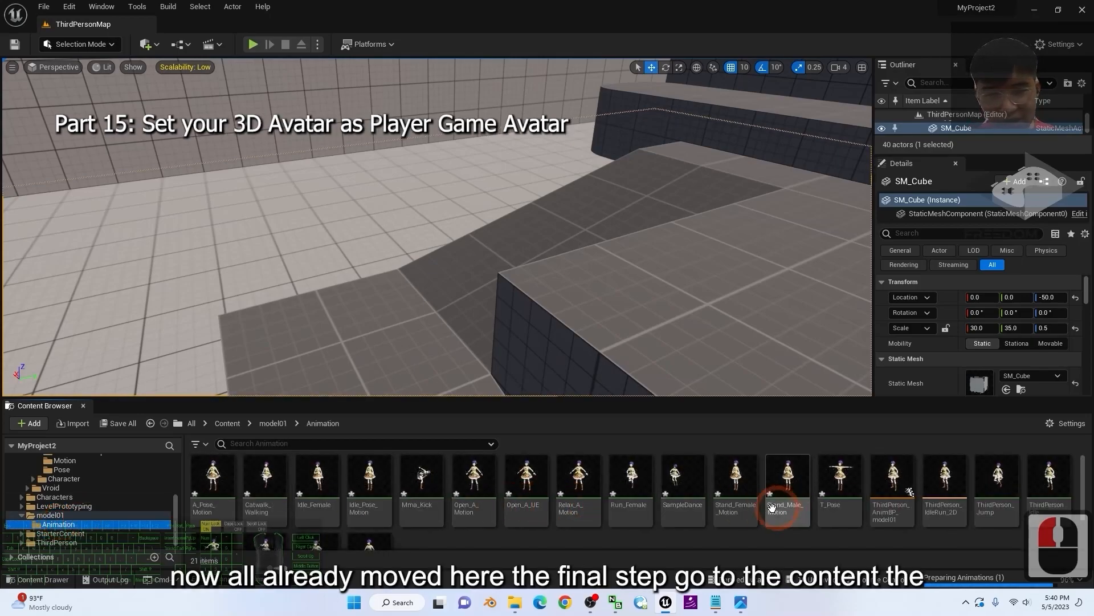
scroll(574, 490, "down", 4)
scroll(574, 491, "up", 4)
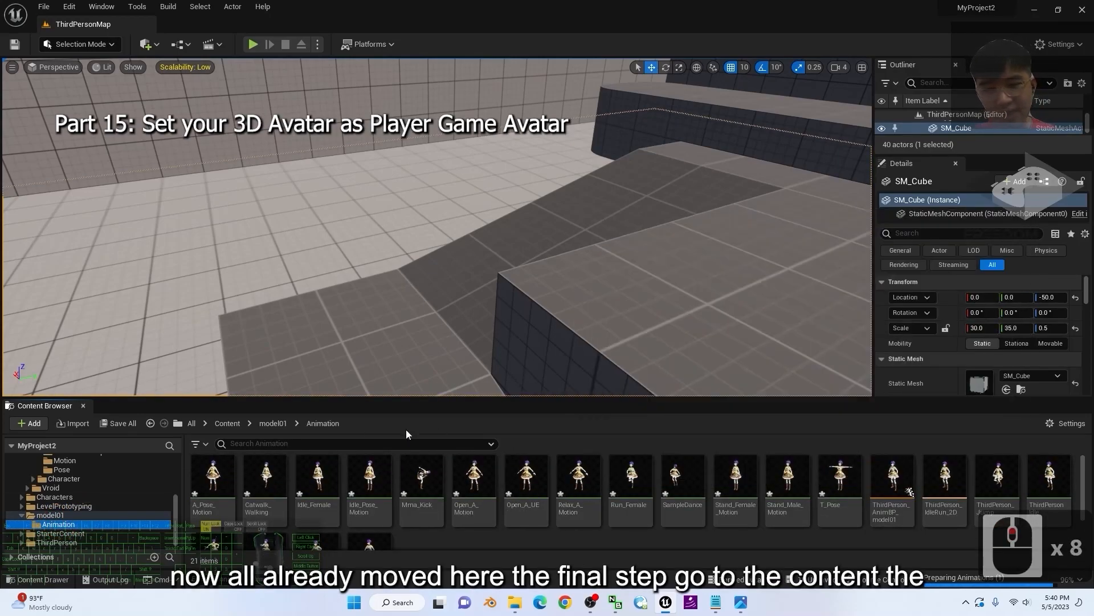
- Duplicate the third-person character blueprint in ThirdPerson/Blueprints as BP_ThirdPersonCharacter_model01
left_click(227, 423)
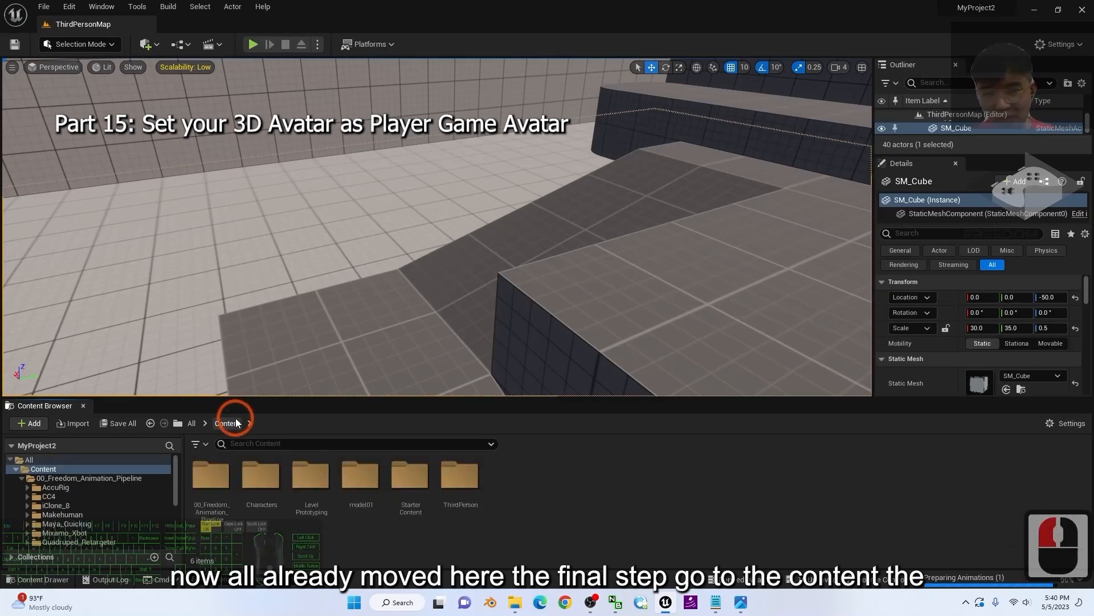
double_click(461, 477)
double_click(211, 476)
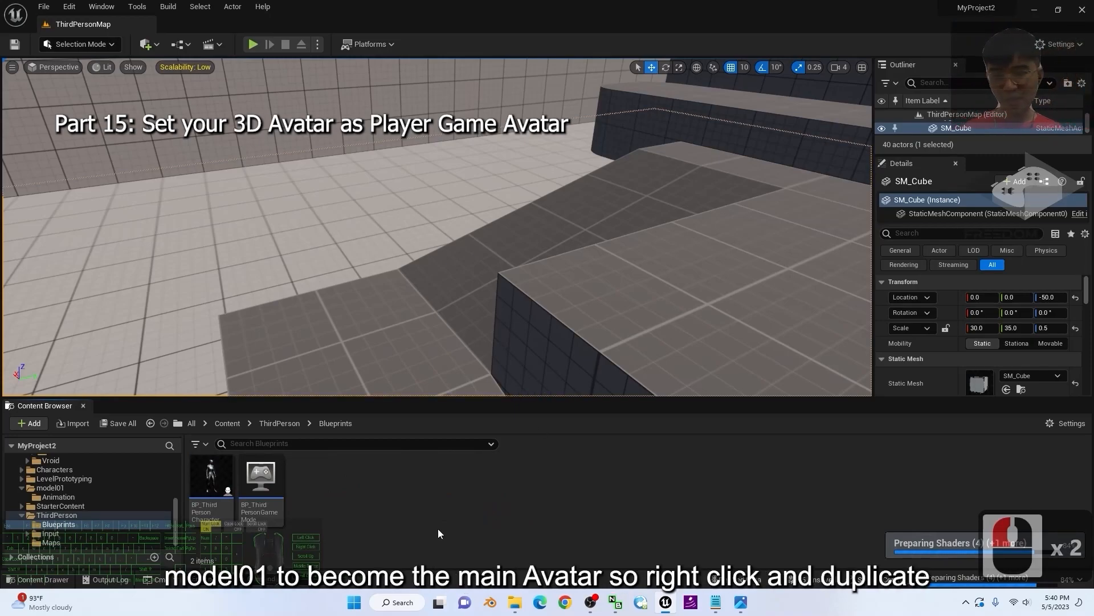
right_click(216, 462)
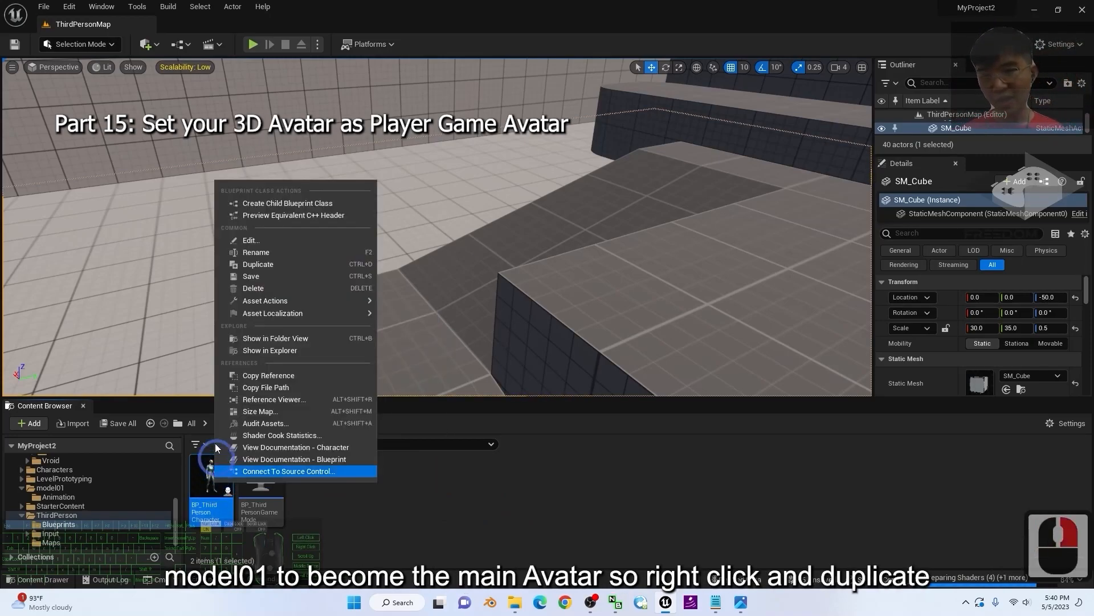
left_click(285, 263)
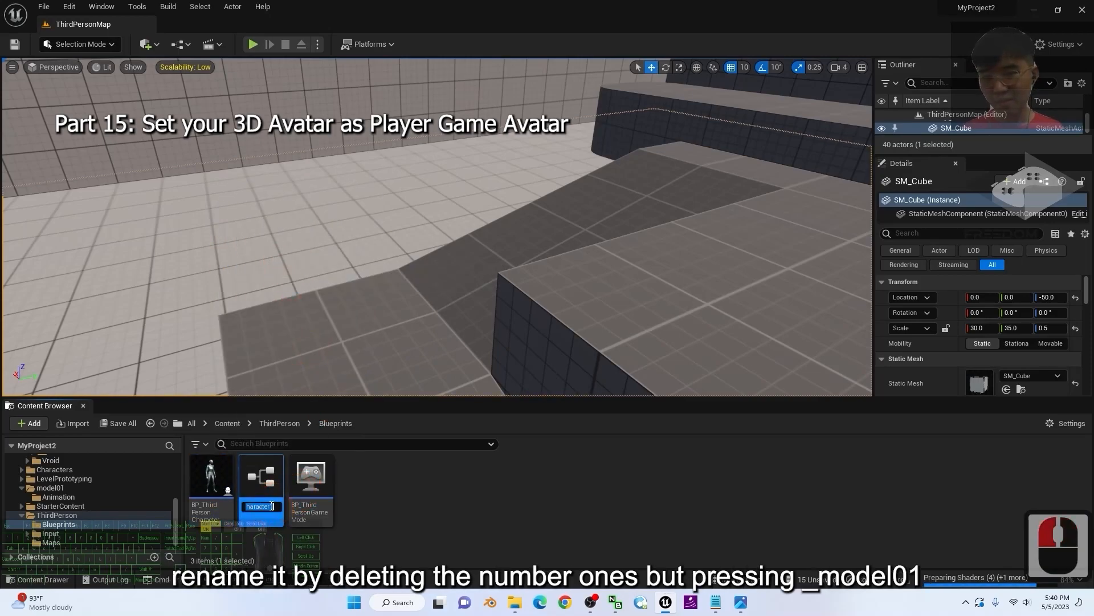
key("BackSpace")
type("_")
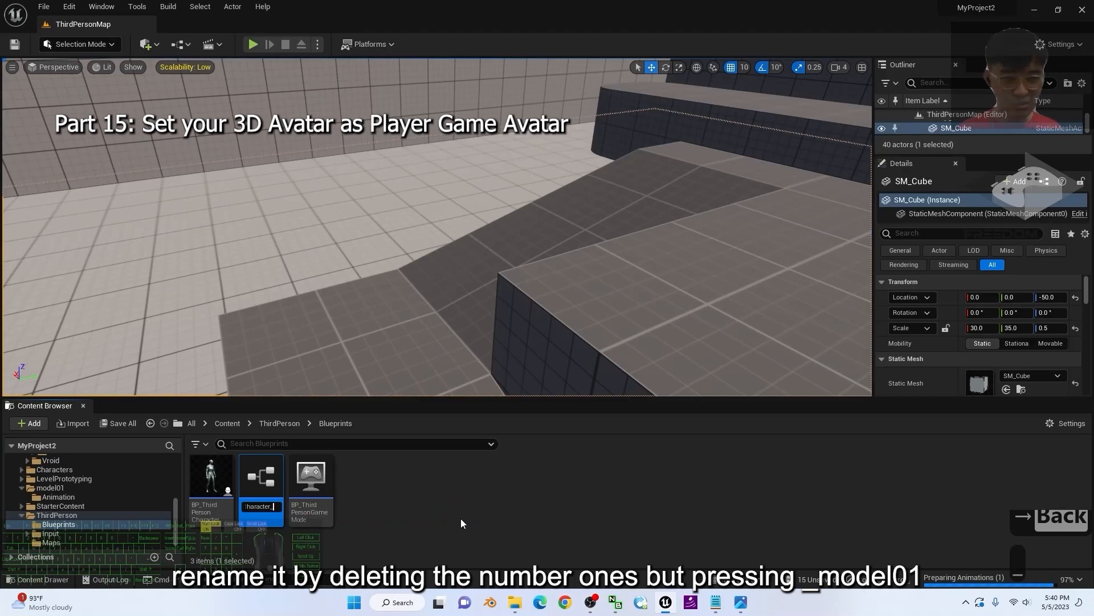
type("model01")
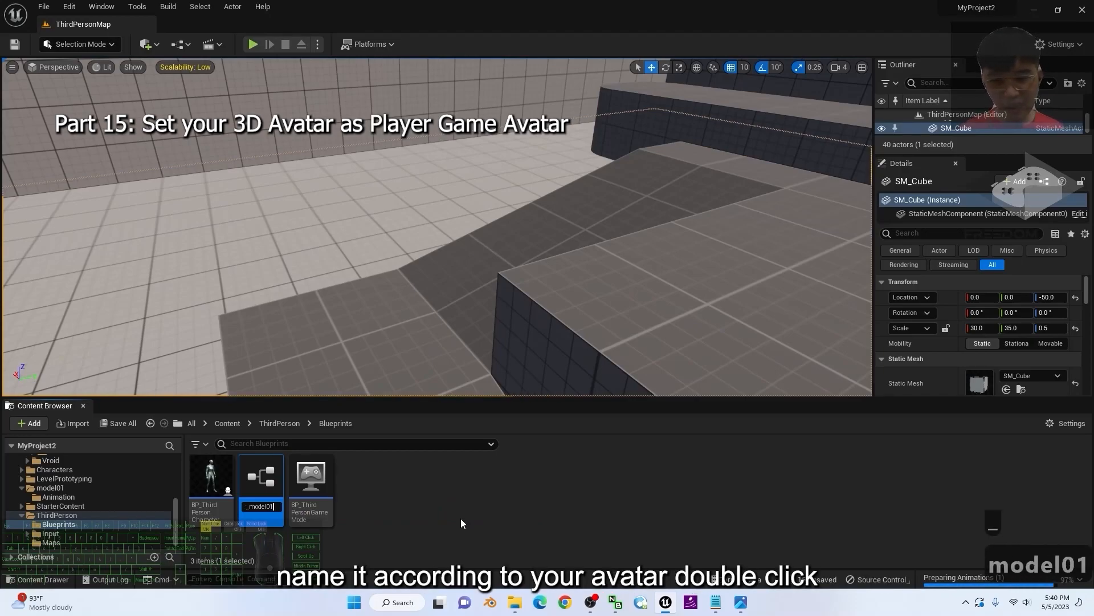
- Open BP_ThirdPersonCharacter_model01 and set its Mesh component's Skeletal Mesh Asset to model01, with the character shown in the viewport
double_click(260, 472)
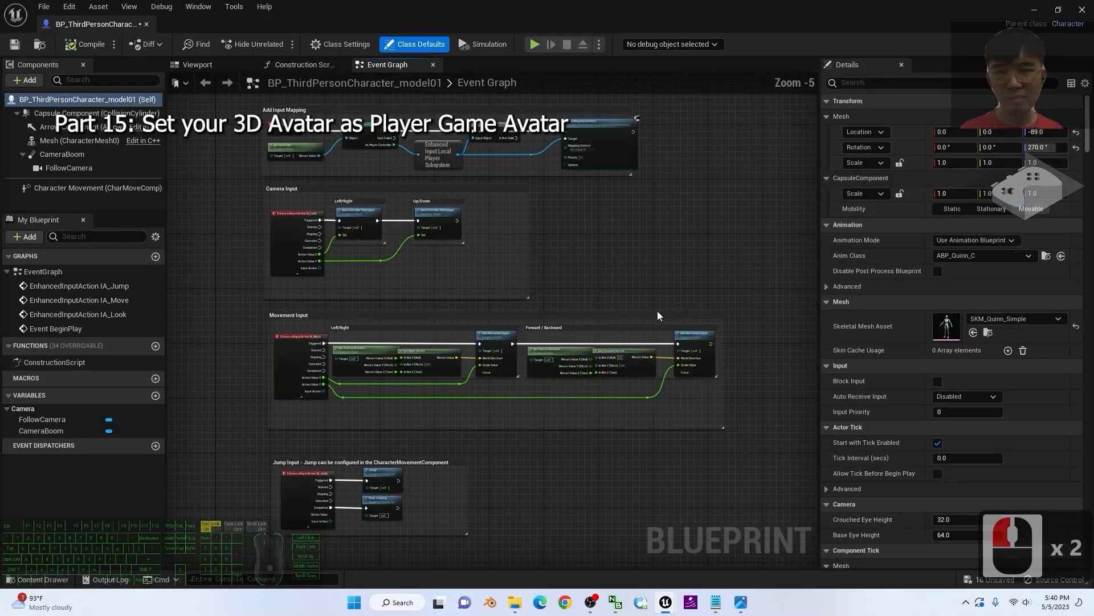
left_click(77, 141)
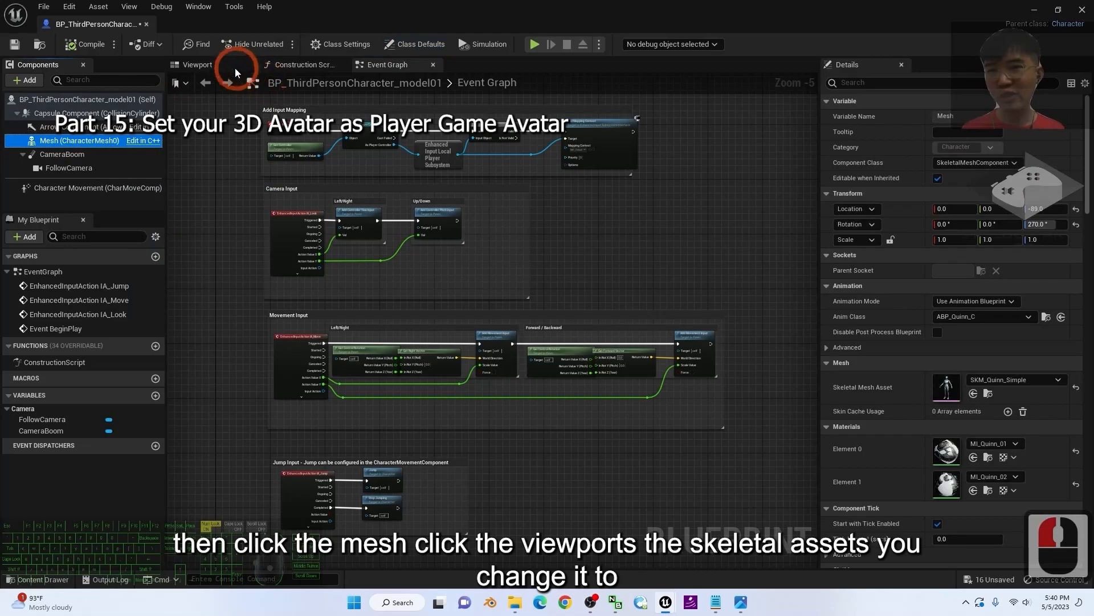
left_click(210, 64)
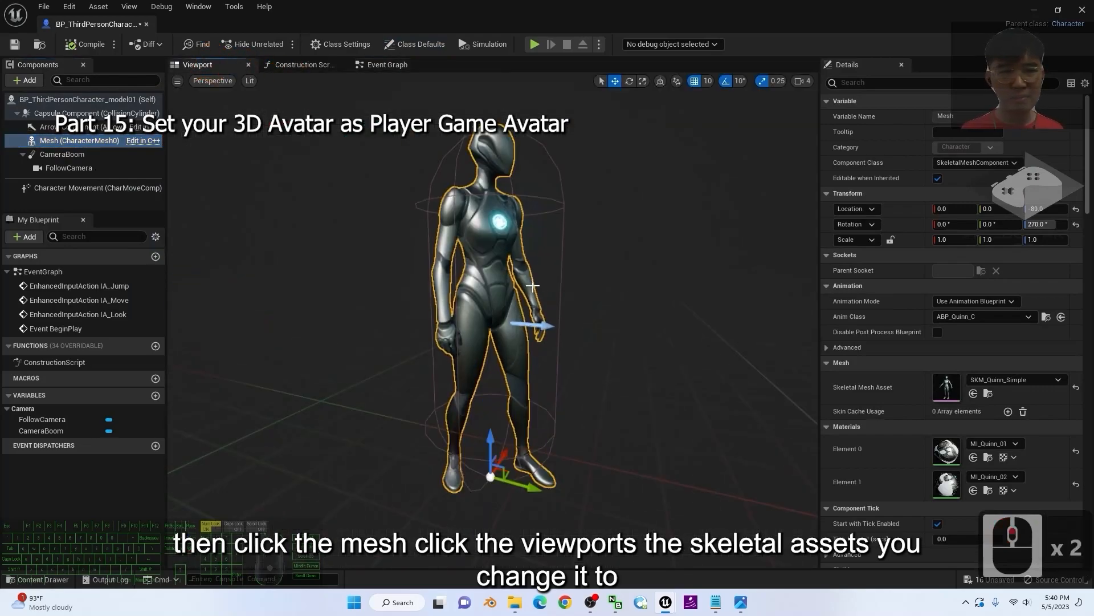
left_click(1022, 381)
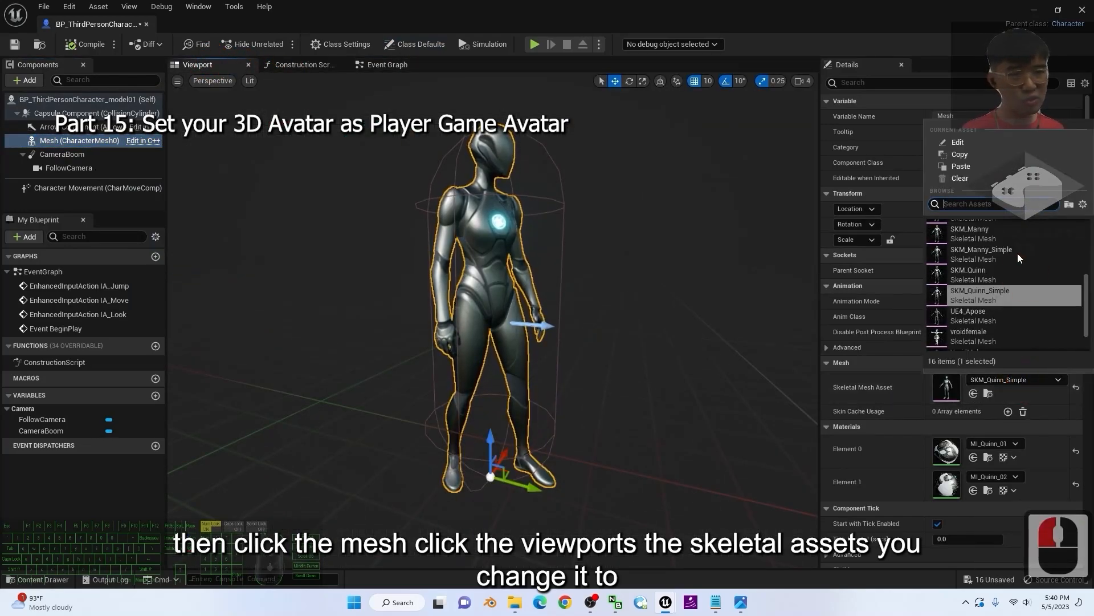
scroll(1016, 278, "up", 6)
scroll(1018, 303, "up", 1)
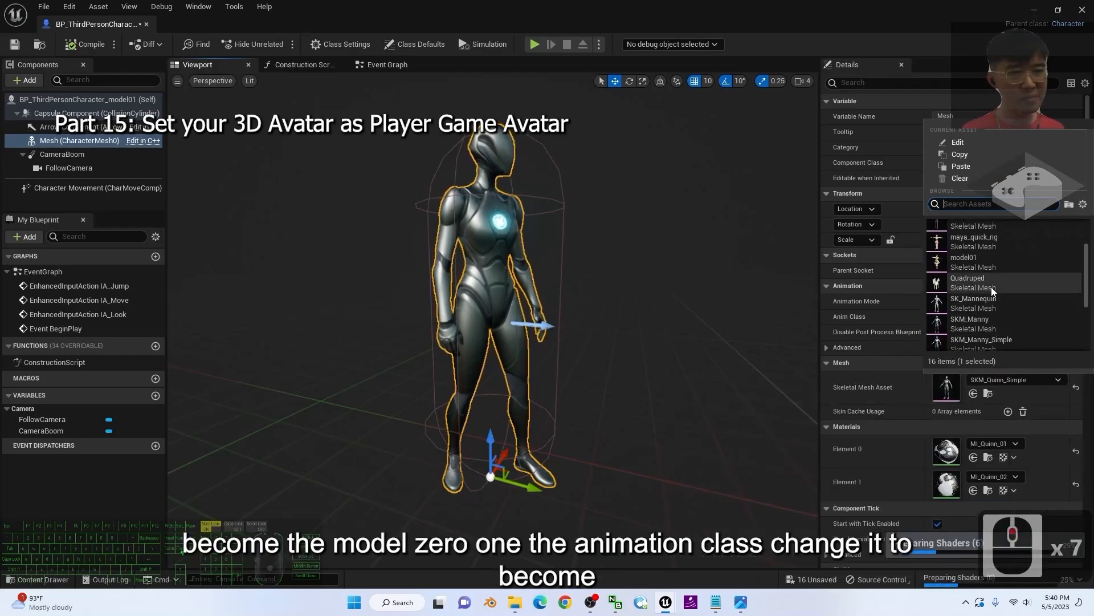
left_click(969, 259)
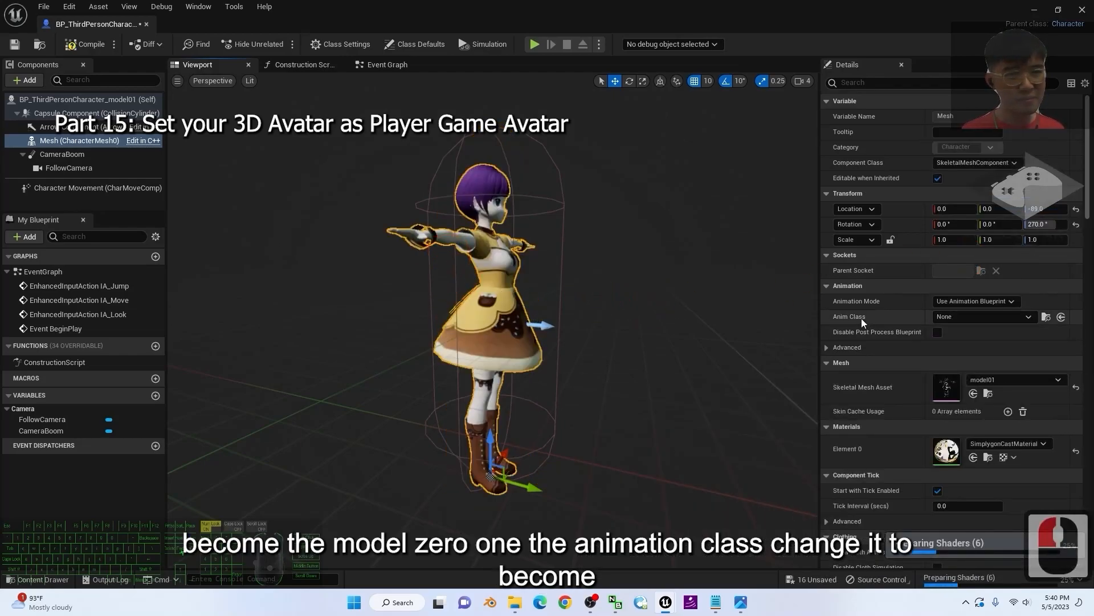
- Set the Mesh component's Anim Class to ThirdPerson_AnimBP_model01 and check the character's pose
left_click(1000, 316)
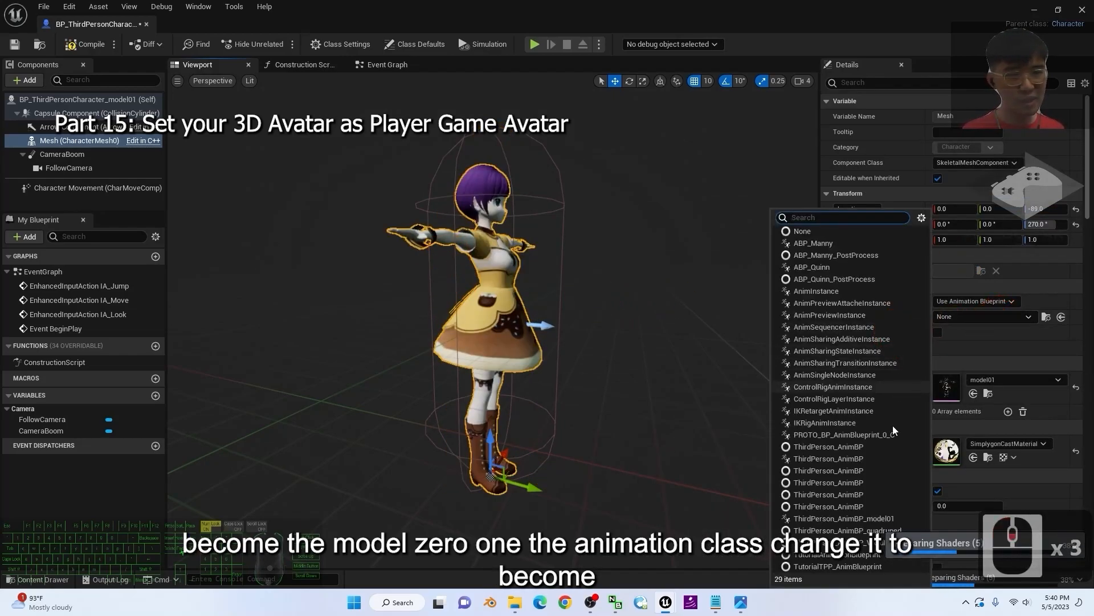
left_click(881, 518)
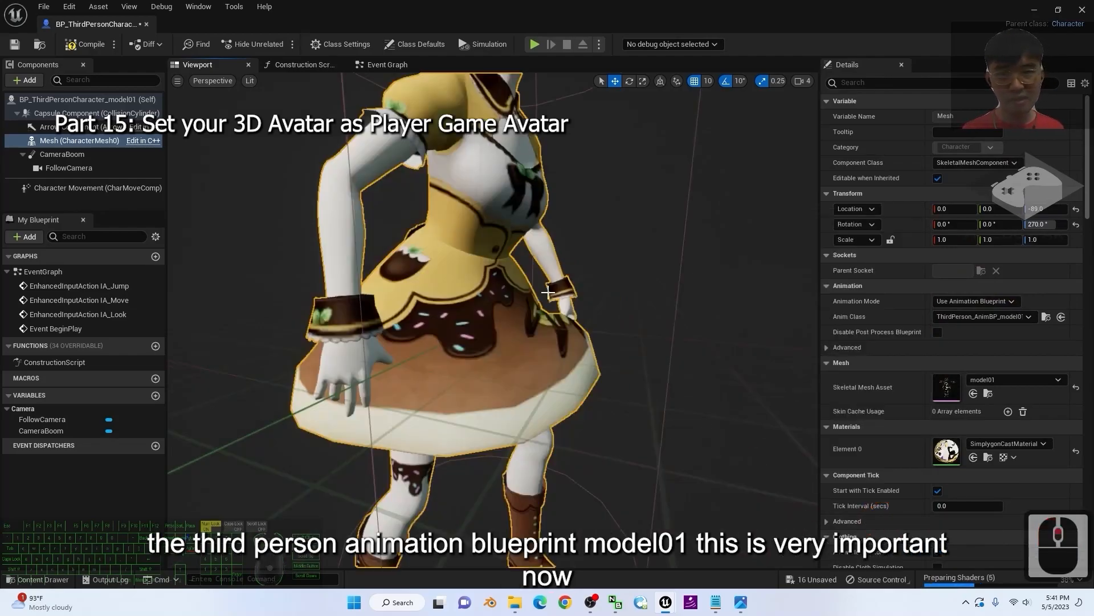
mouse_move(675, 352)
left_mouse_down("alt")
mouse_move(550, 347)
mouse_move(673, 337)
left_mouse_up("alt")
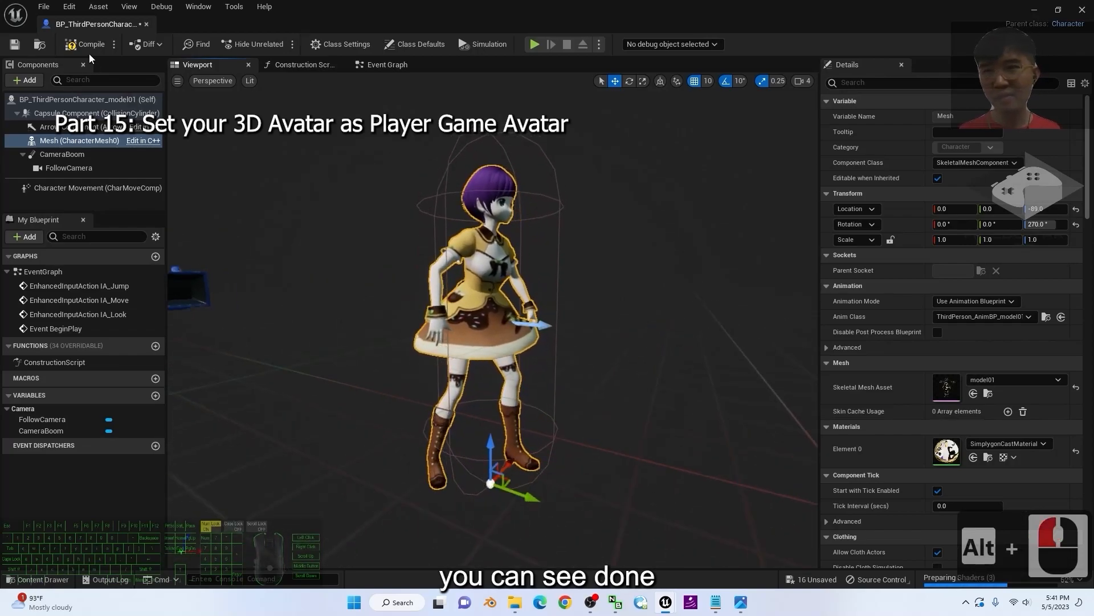
- Compile and save BP_ThirdPersonCharacter_model01, and close the blueprint editor
left_click(71, 44)
left_click(14, 44)
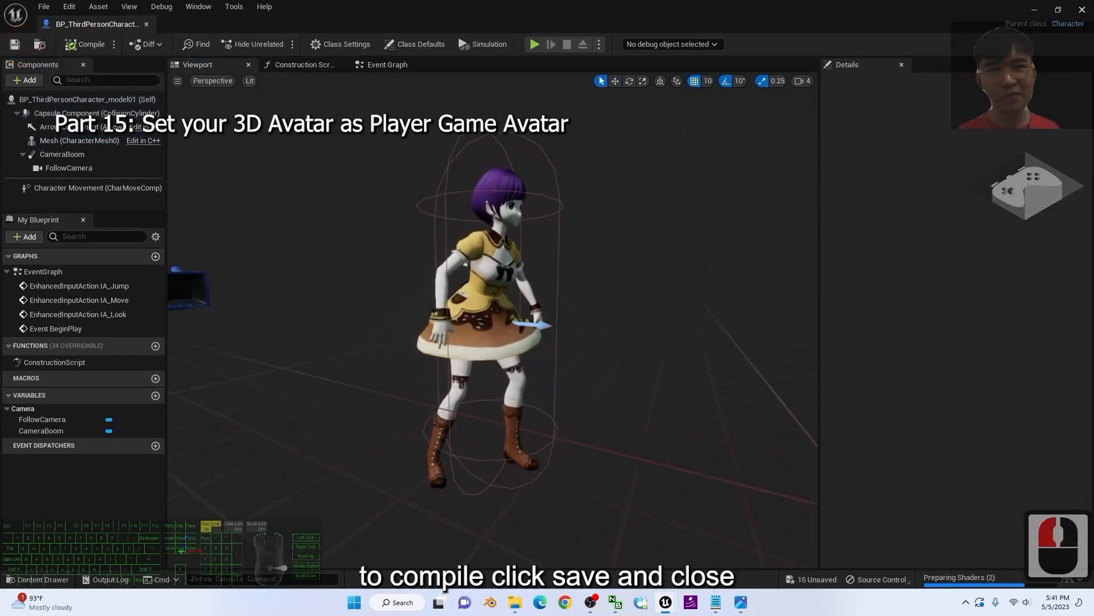
left_click(1082, 9)
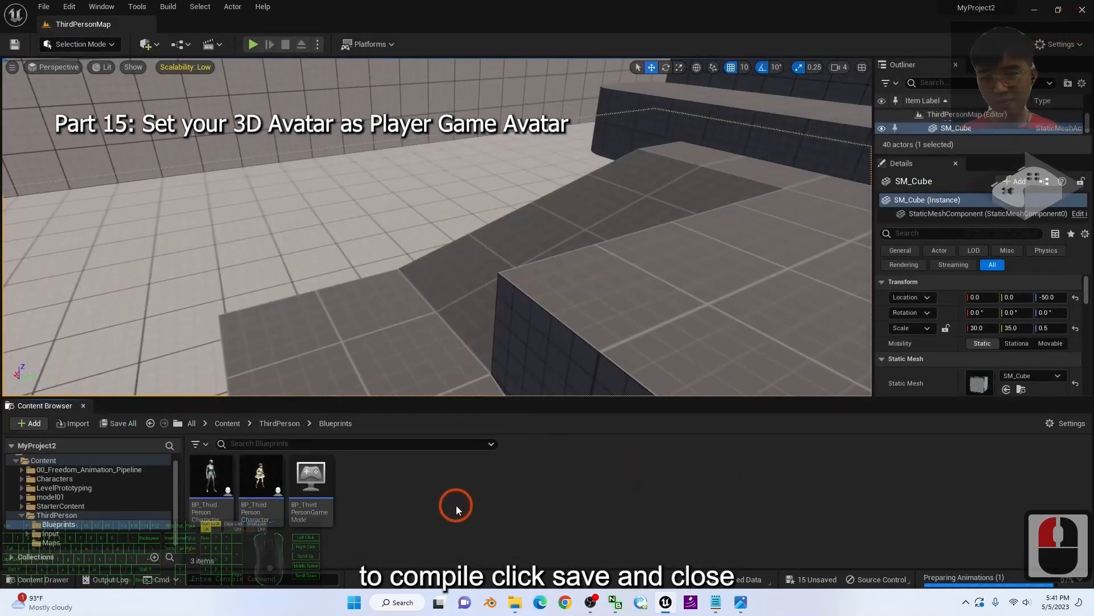
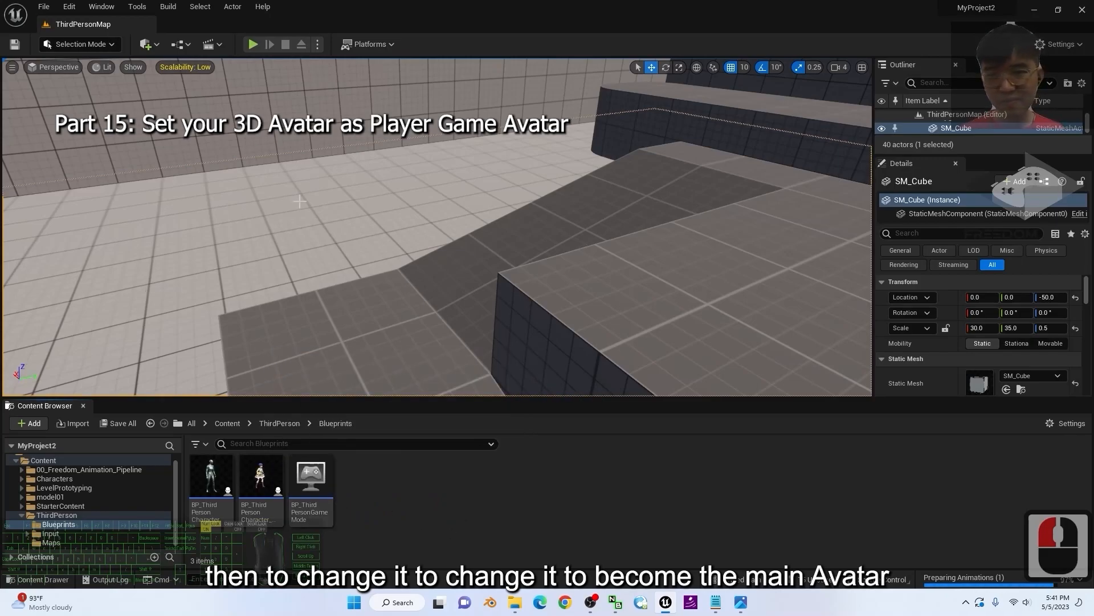
- Play the level and walk the current player mannequin around, and stop the play session
left_click(252, 43)
left_click(503, 323)
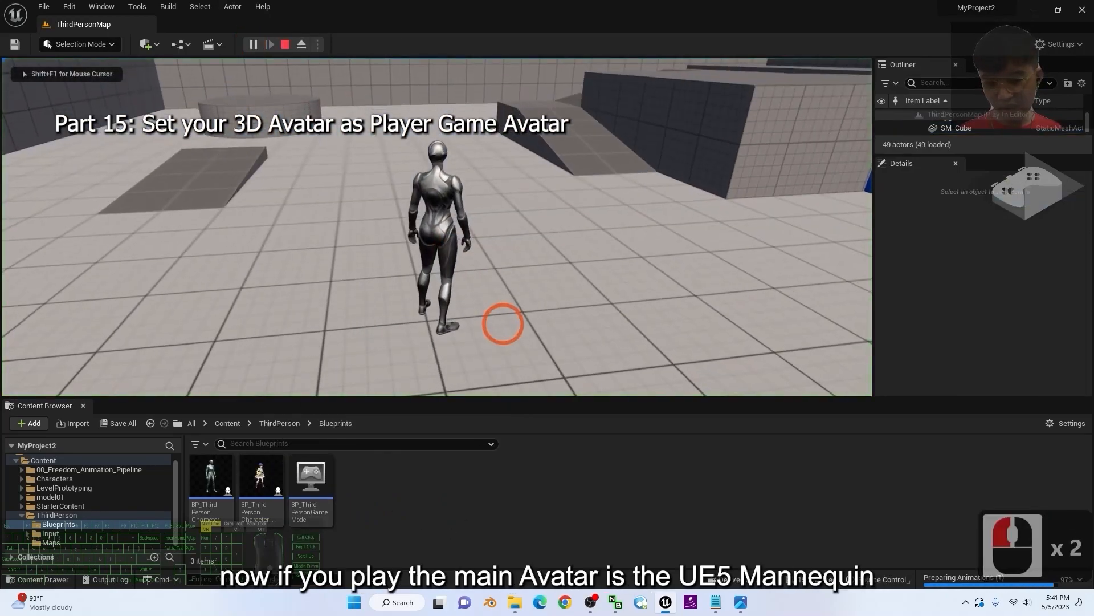
key("w")
key("s")
key("Escape")
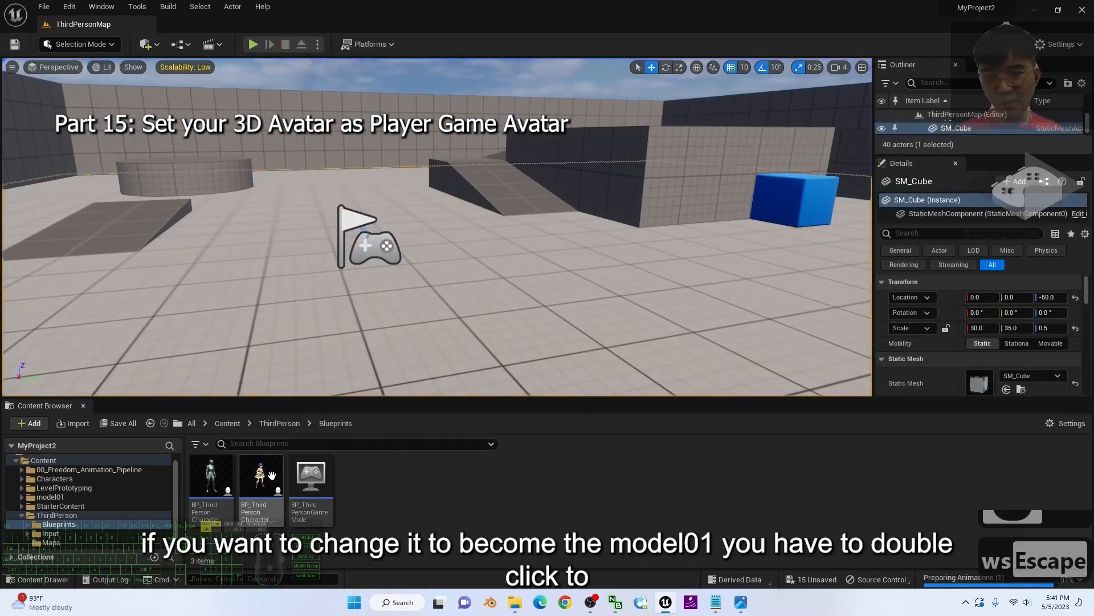
- Open BP_ThirdPersonGameMode and set its Default Pawn Class to BP_ThirdPersonCharacter_model01
left_click(313, 471)
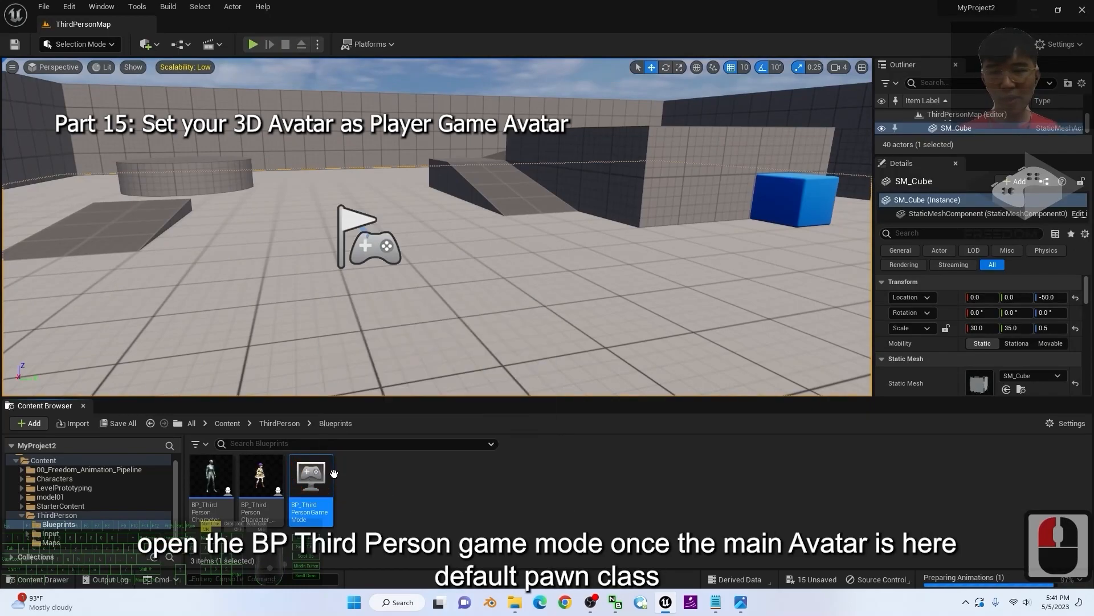
double_click(313, 471)
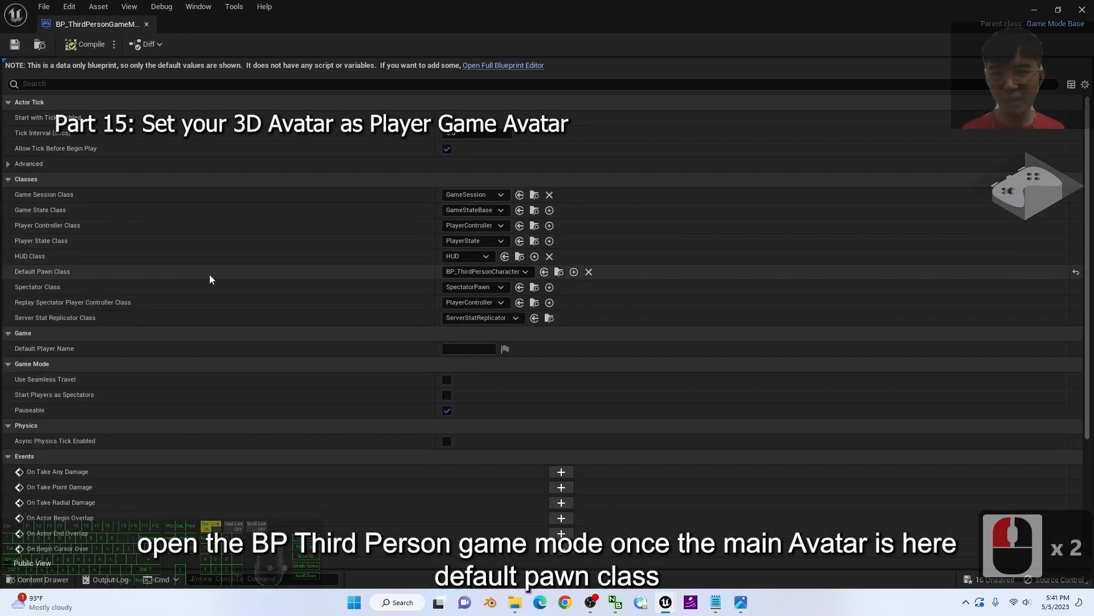
left_click(484, 271)
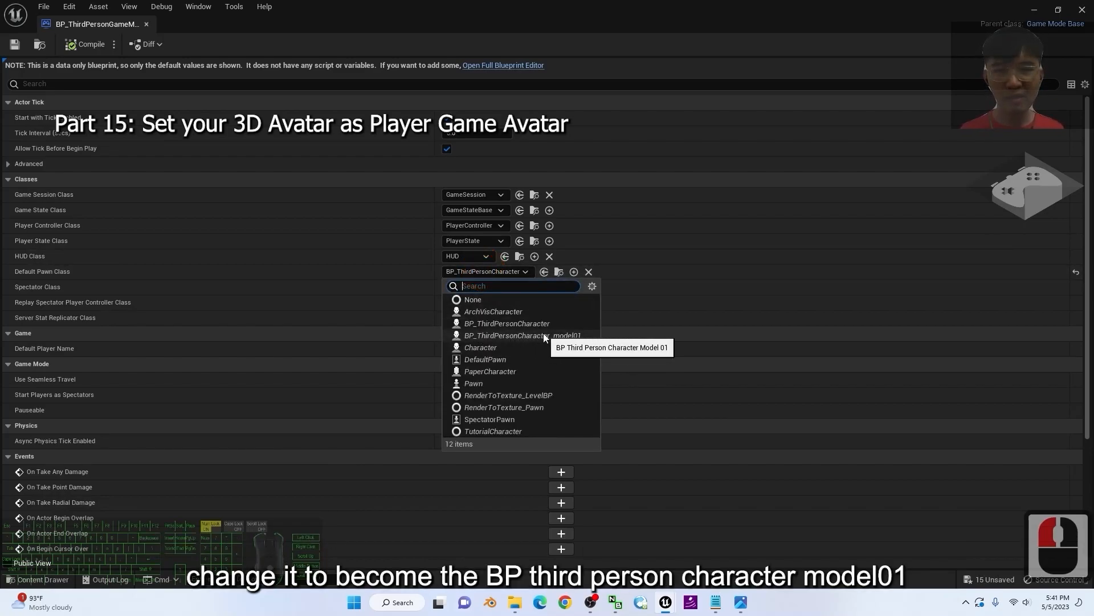
left_click(541, 335)
- Compile and save BP_ThirdPersonGameMode, and close its editor
left_click(84, 45)
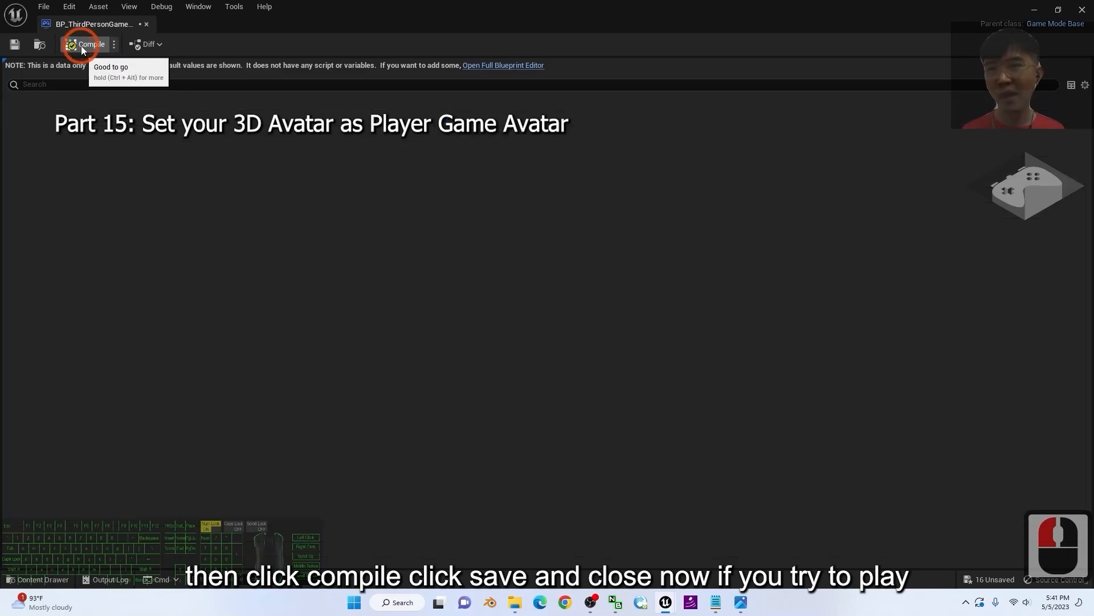
left_click(14, 44)
left_click(1083, 12)
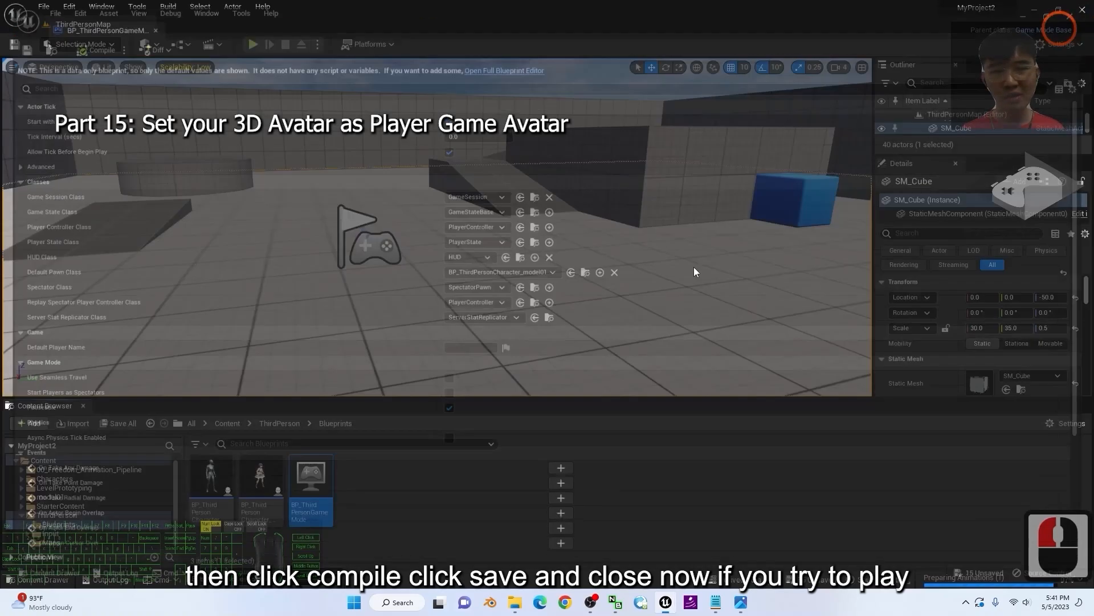
- Play the level and run the player avatar across the floor and ramp to check its movement, and end the session
left_click(253, 44)
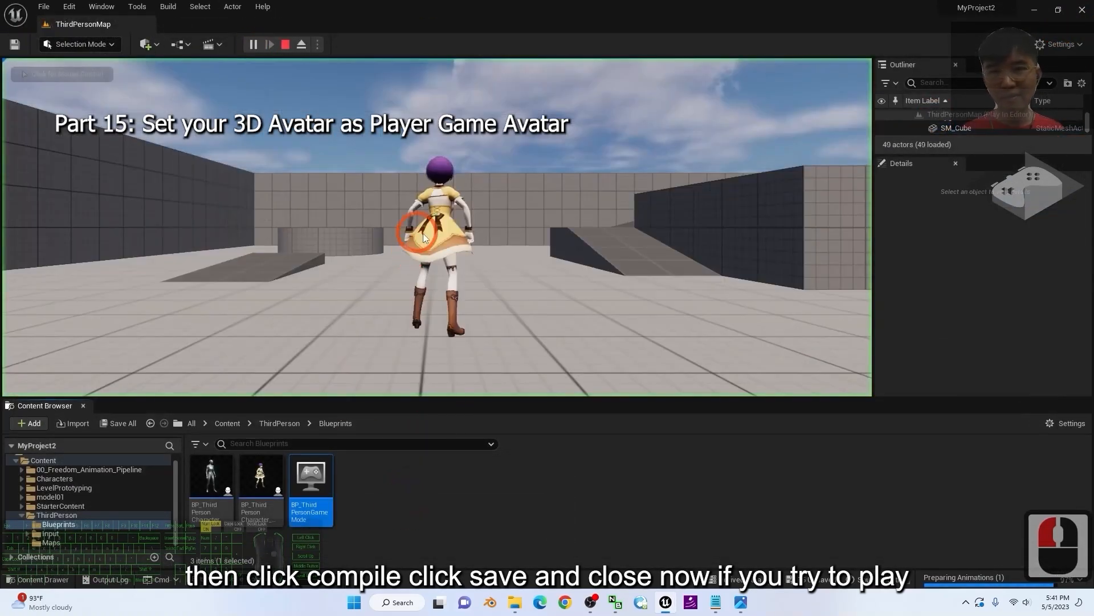
key("w")
key("s")
key("w")
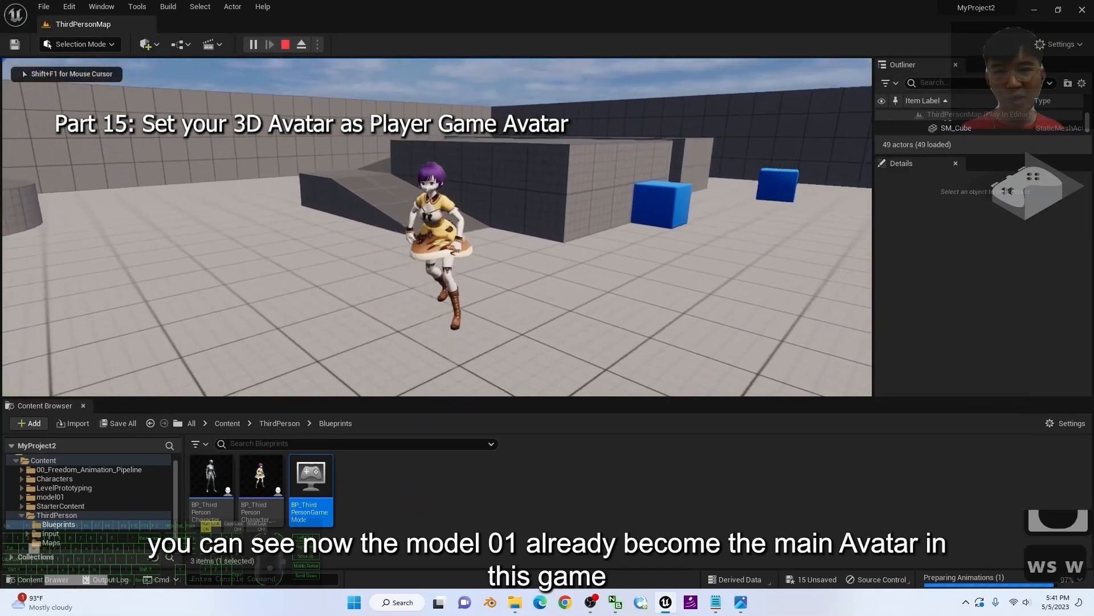
key("a")
key("d")
key("a")
key("d")
key("s")
key("d")
key("s")
key("s")
key("d")
key("s")
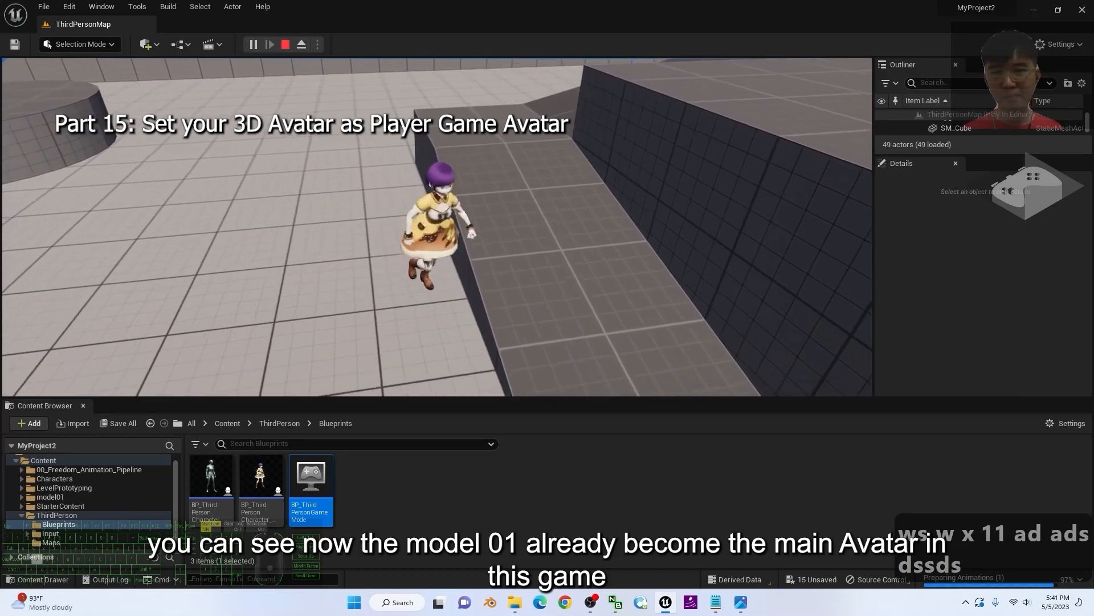
key("d")
key("w")
key("w")
key("w")
key("d")
key("a")
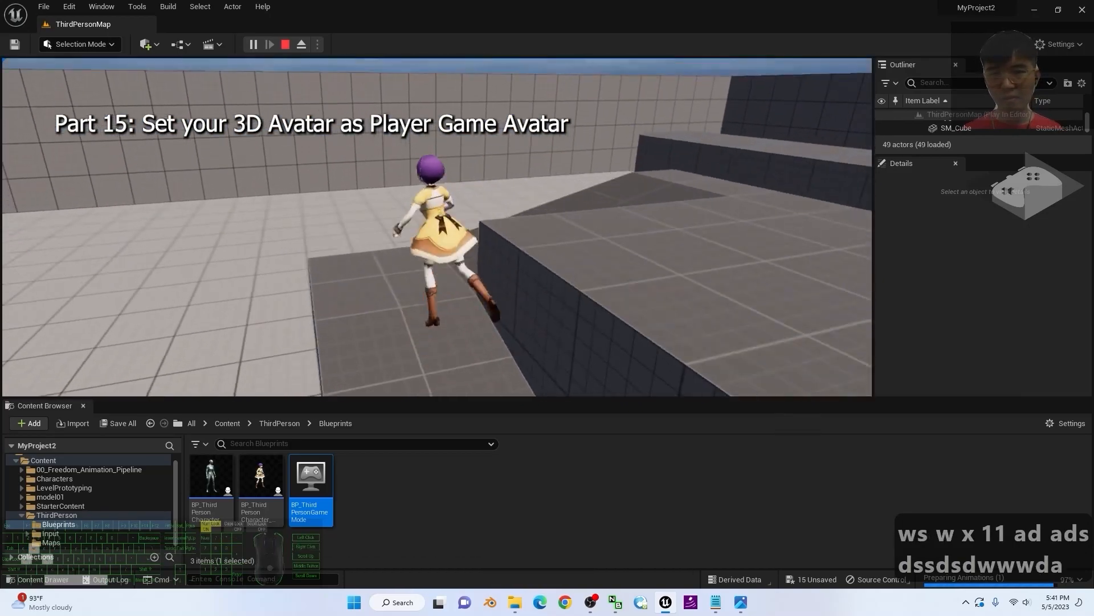
key("d")
key("s")
key("s")
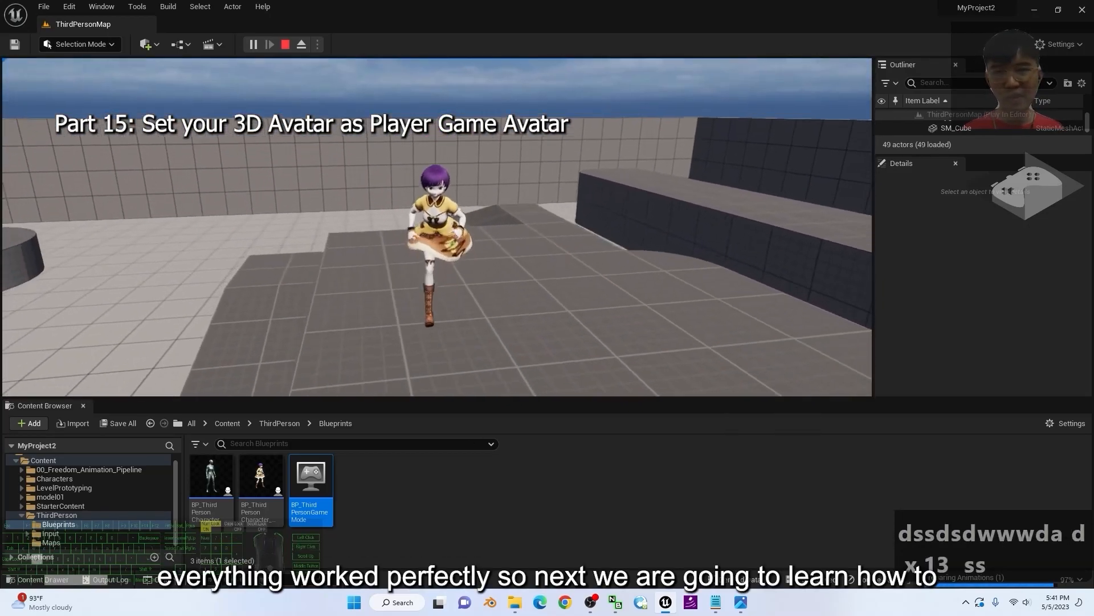
key("a")
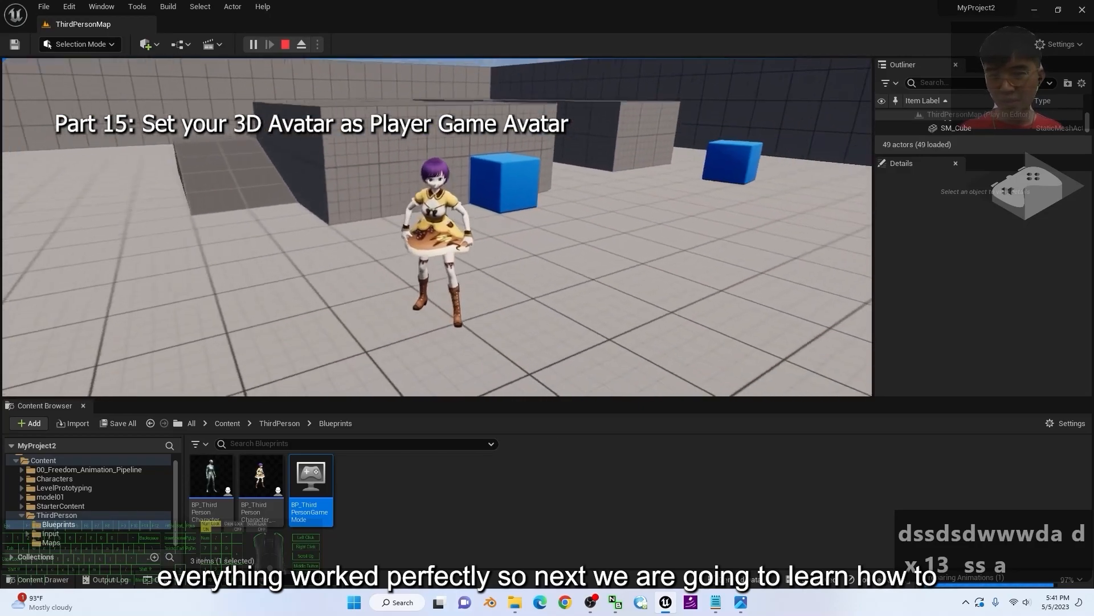
key("Escape")
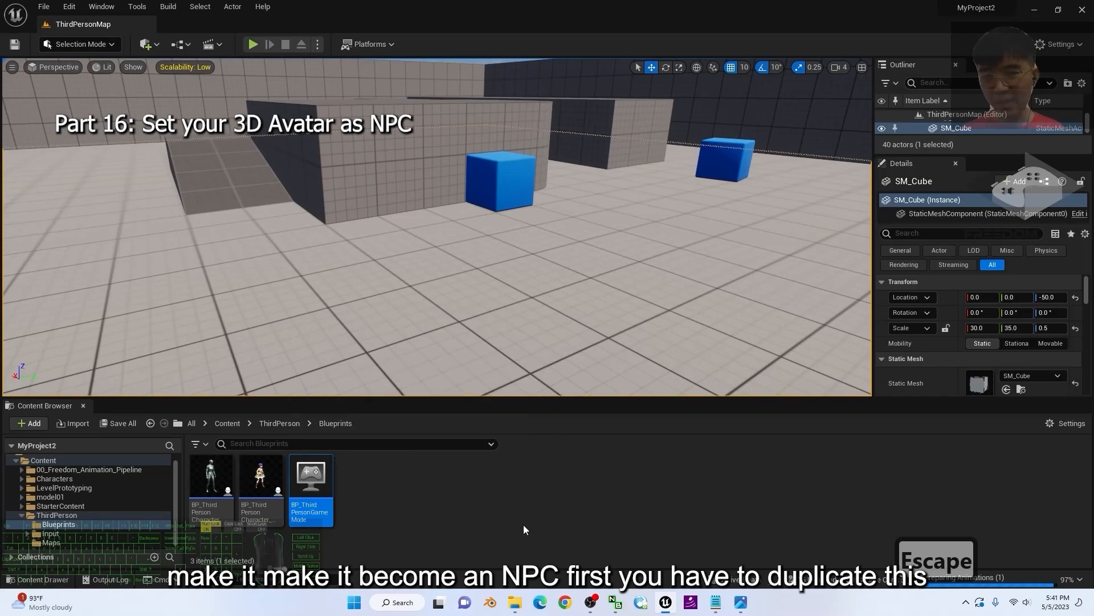
- Duplicate BP_ThirdPersonCharacter_model01 in the Blueprints folder as BP_ThirdPersonCharacter_model01_NPC
right_click(259, 475)
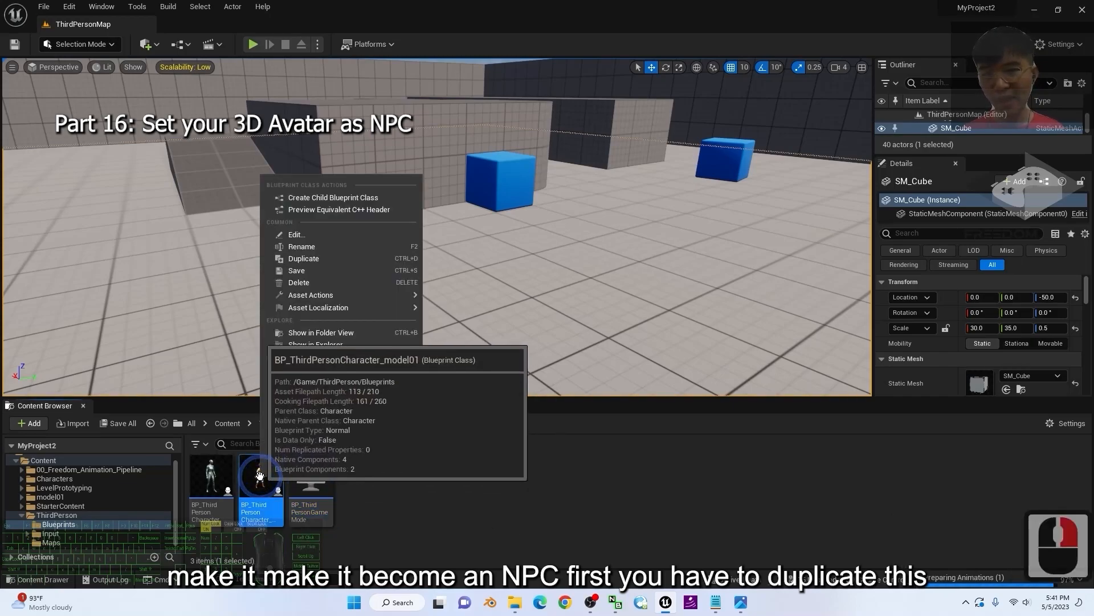
left_click(304, 259)
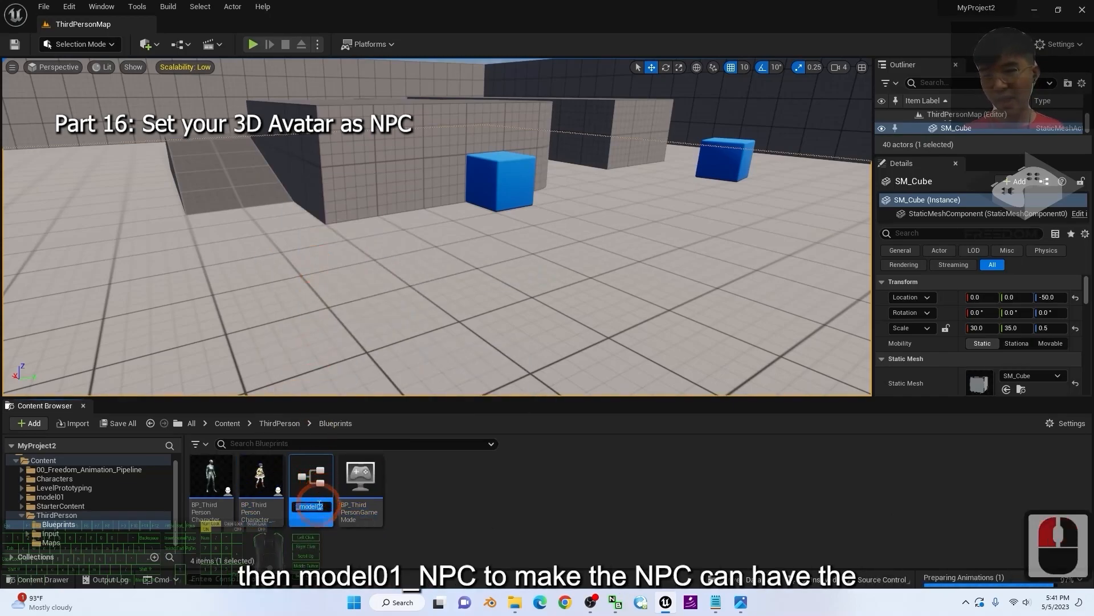
type("model01_")
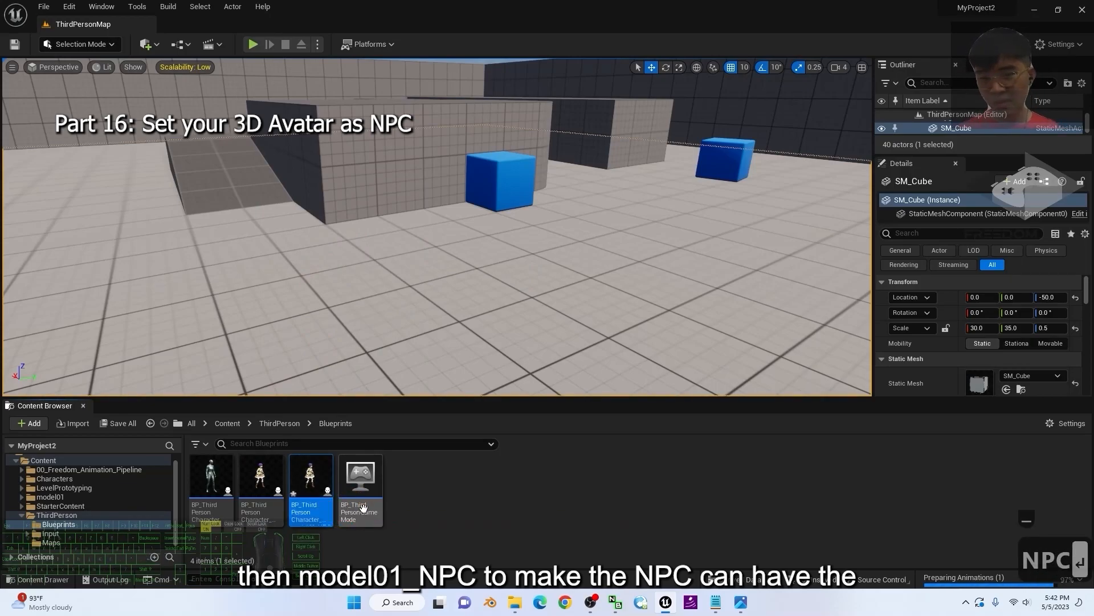
- Open BP_ThirdPersonCharacter_model01_NPC and examine its Event Graph, including the camera, movement and jump input sections
double_click(313, 480)
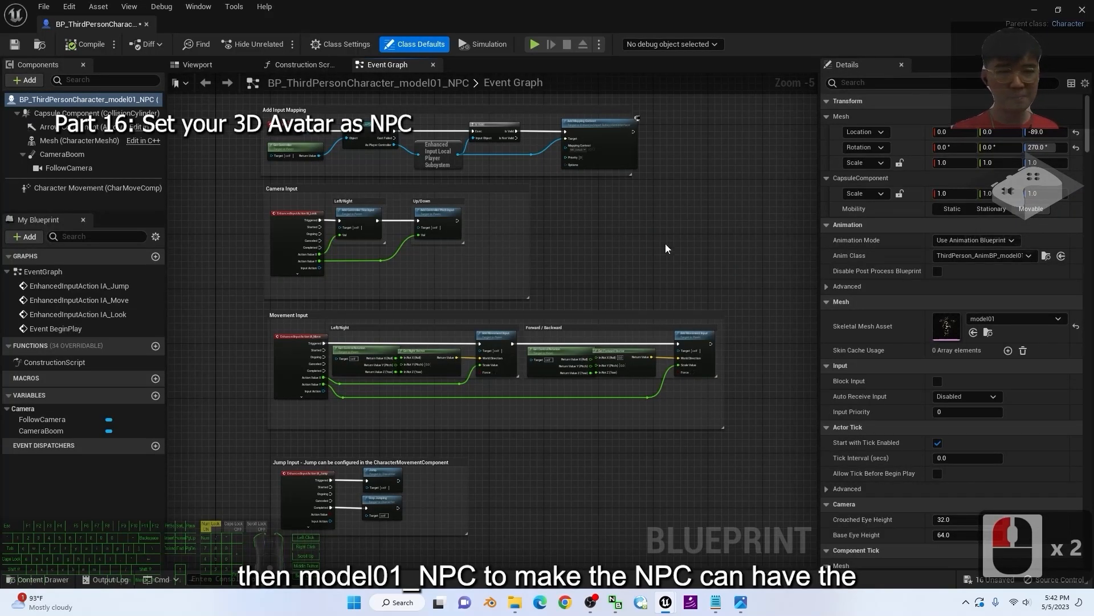
scroll(659, 254, "down", 4)
scroll(641, 277, "up", 6)
scroll(602, 284, "down", 2)
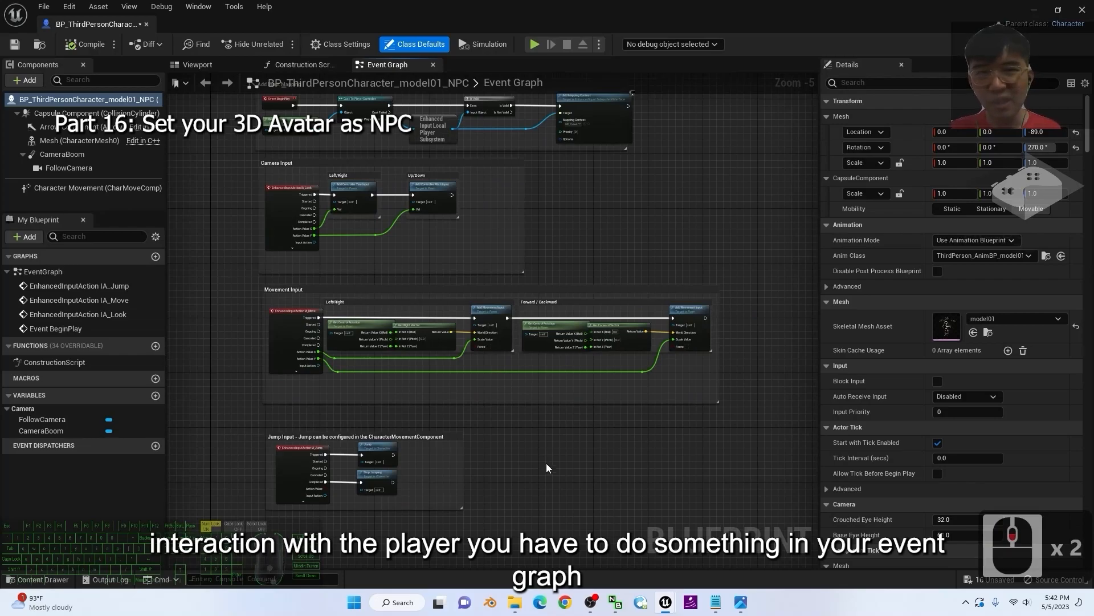
left_click_drag(597, 483, 590, 482)
scroll(542, 452, "down", 2)
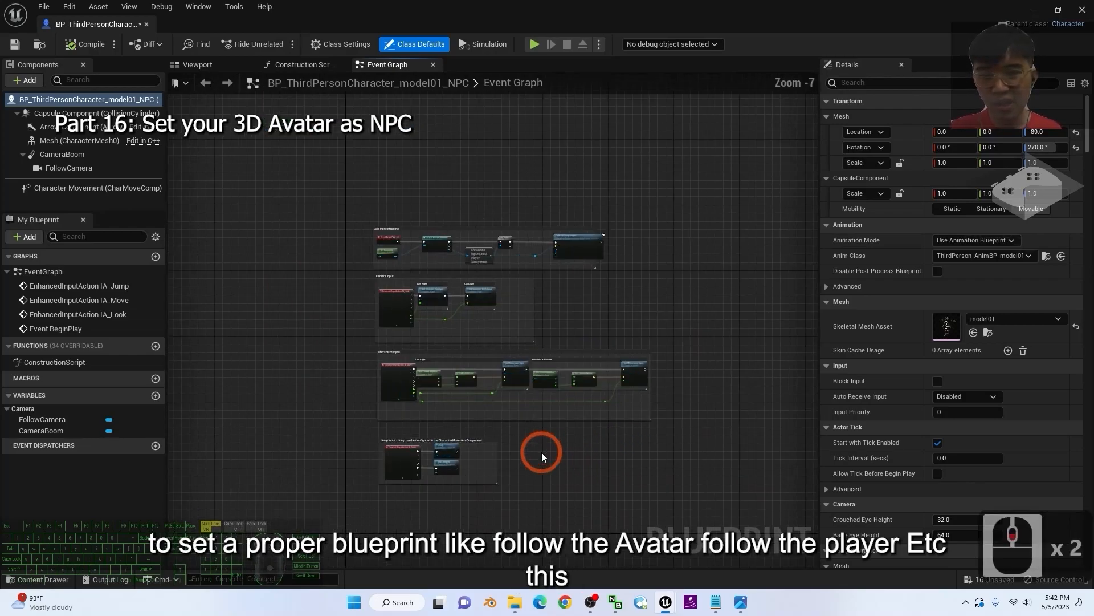
scroll(542, 453, "up", 7)
right_click_drag(512, 481, 692, 188)
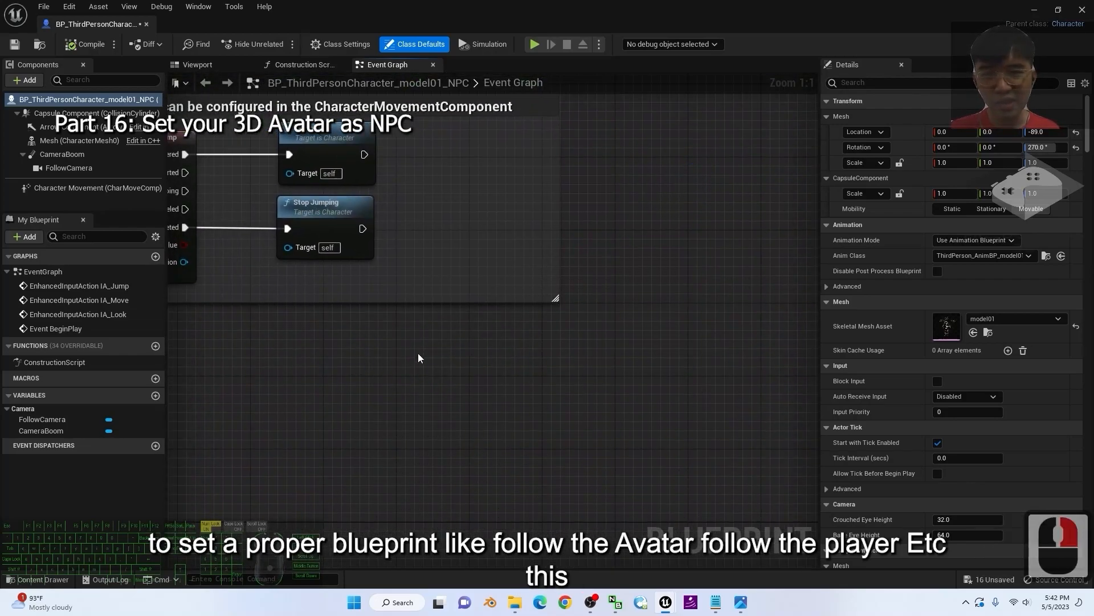
right_click_drag(335, 389, 446, 383)
scroll(310, 399, "down", 2)
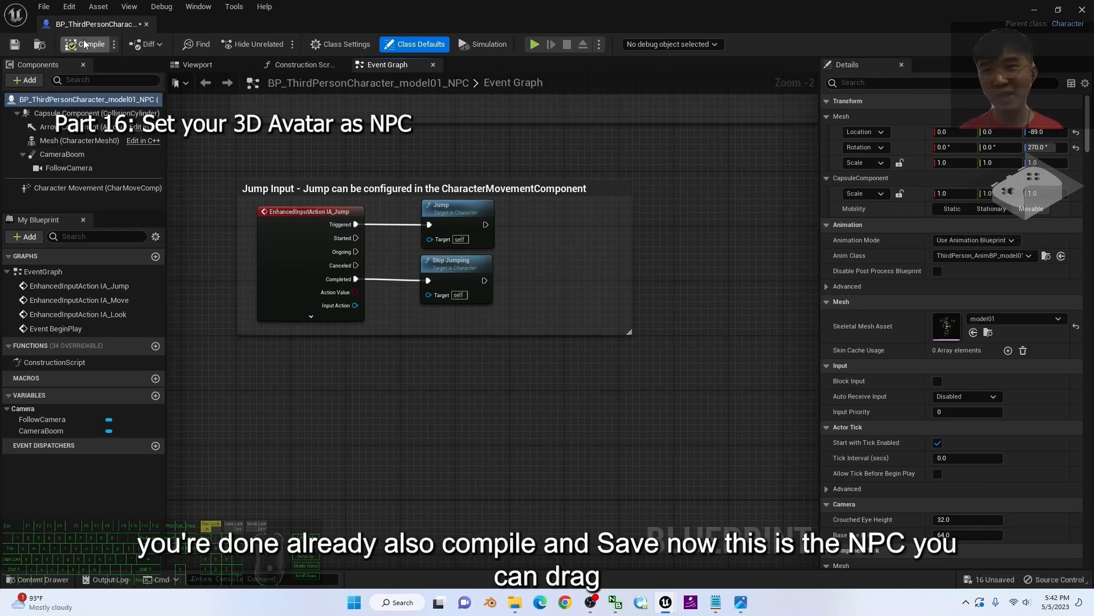
- Compile and save the NPC character blueprint, and close its editor
left_click(15, 44)
left_click(1089, 8)
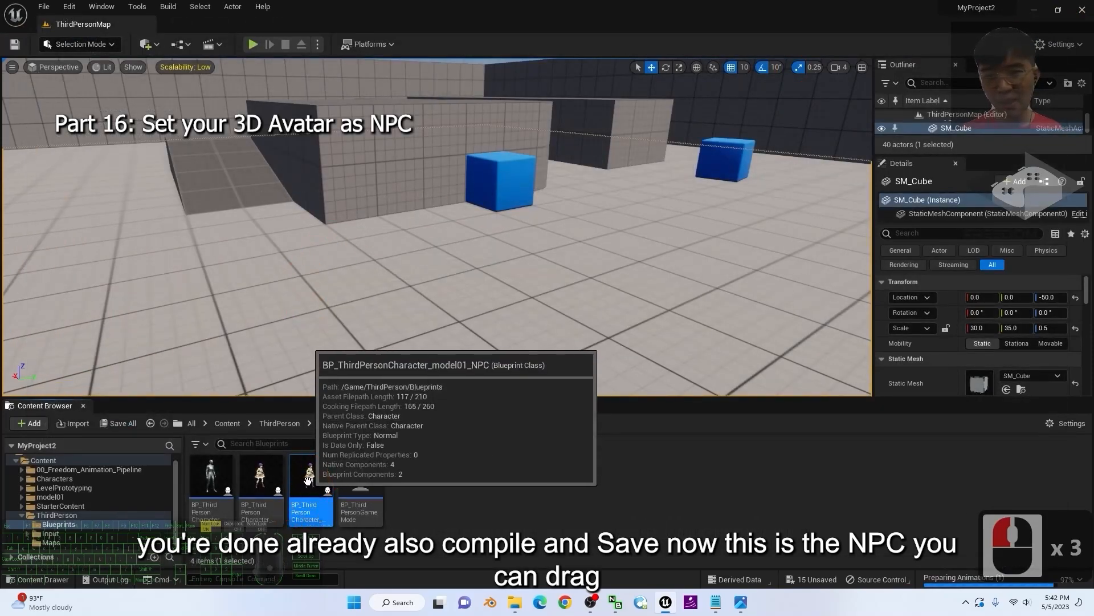
- Place BP_ThirdPersonCharacter_model01_NPC on the level floor at about 810, 1860, 90 and rotate it about 50° around Z
left_click_drag(310, 484, 561, 280)
key("e")
left_click_drag(604, 229, 492, 306)
- Play the level and run the player avatar around the placed NPC to check both characters, and stop playing
left_click(254, 44)
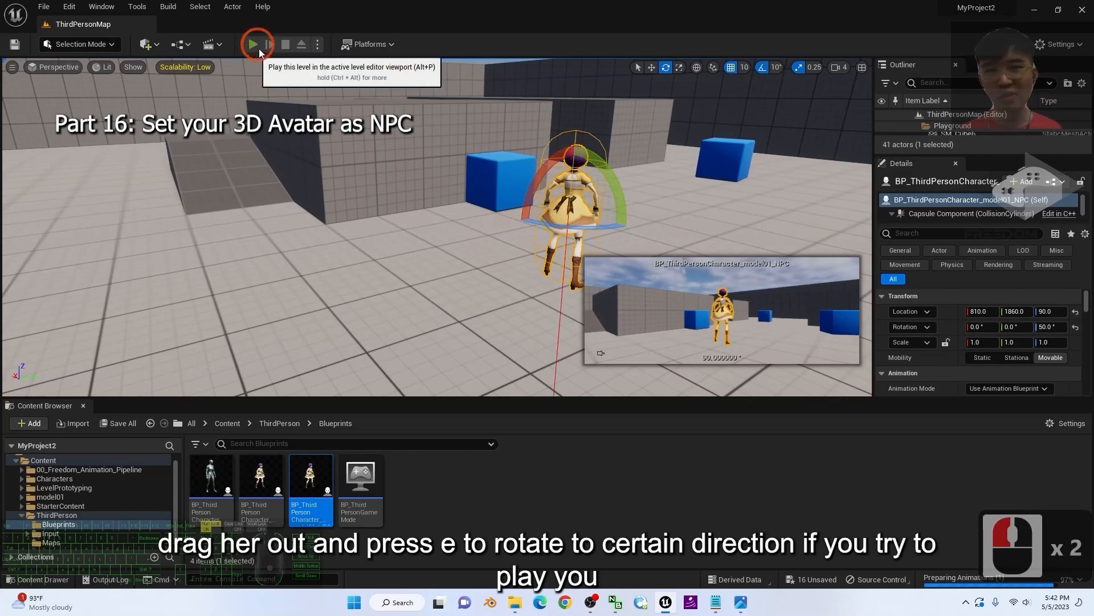
key("w+d")
key("w+d")
key("s")
key("s")
key("d")
key("w")
key("a")
key("s")
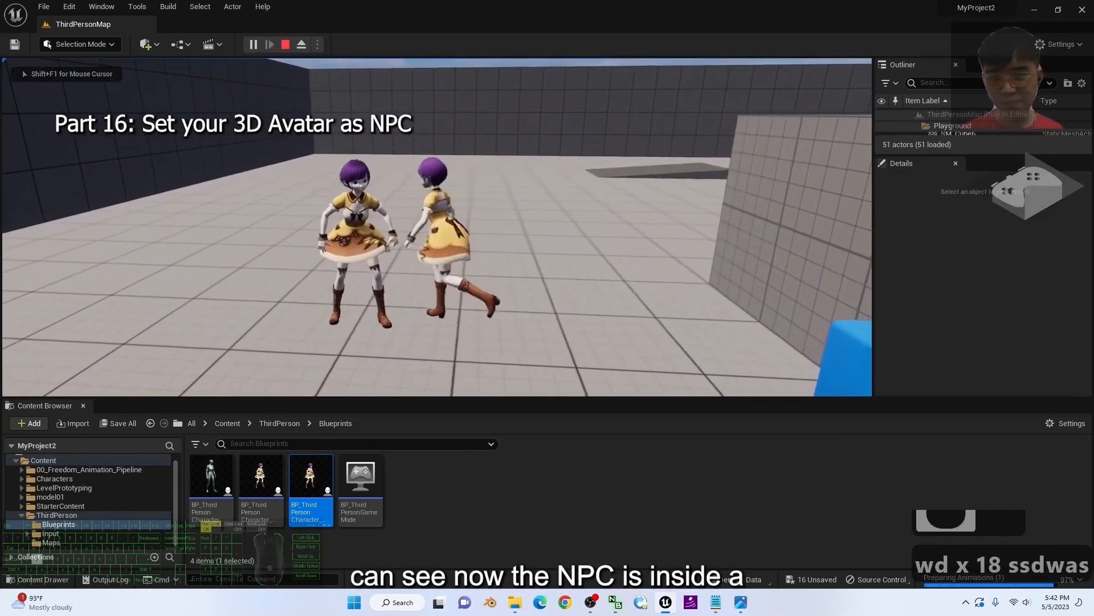
key("a")
key("s")
key("d")
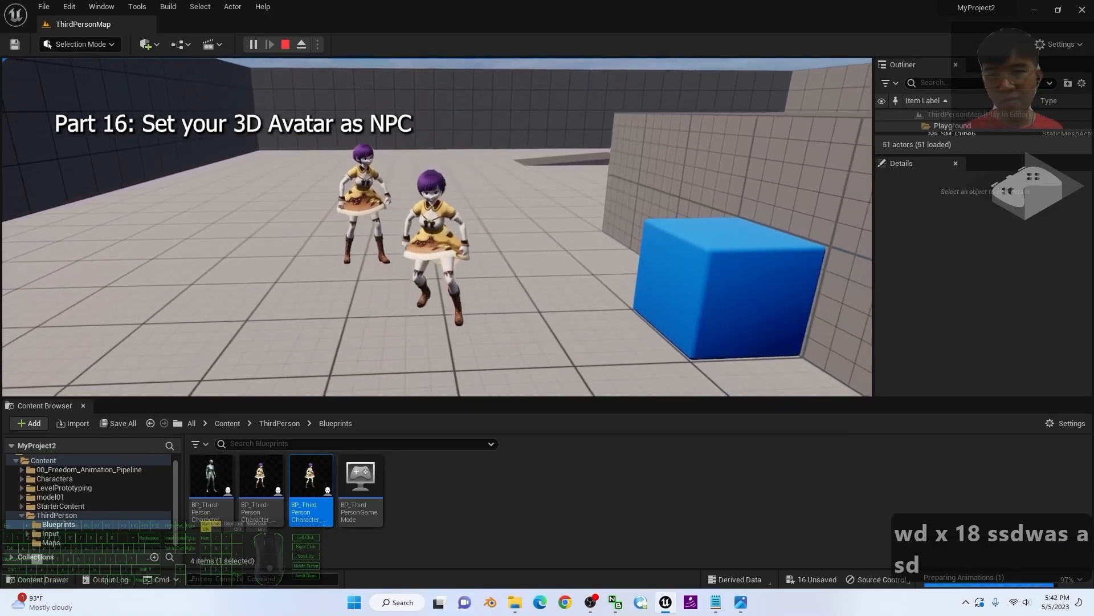
key("a")
key("w")
key("s")
key("s")
key("s")
key("s")
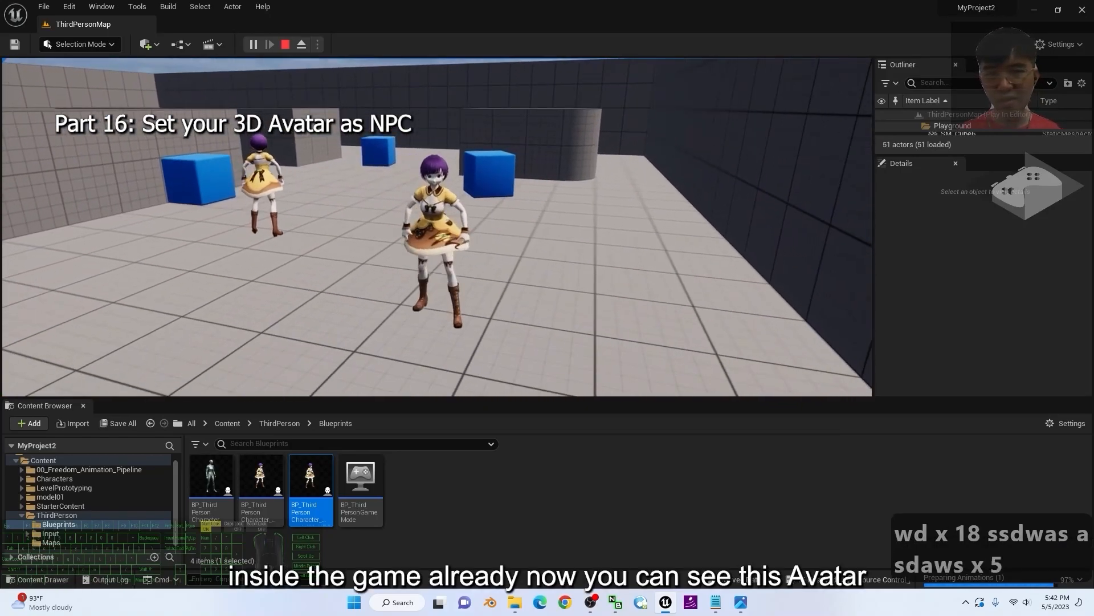
key("a")
key("w")
key("w")
key("w")
key("w")
key("a")
key("d")
key("a")
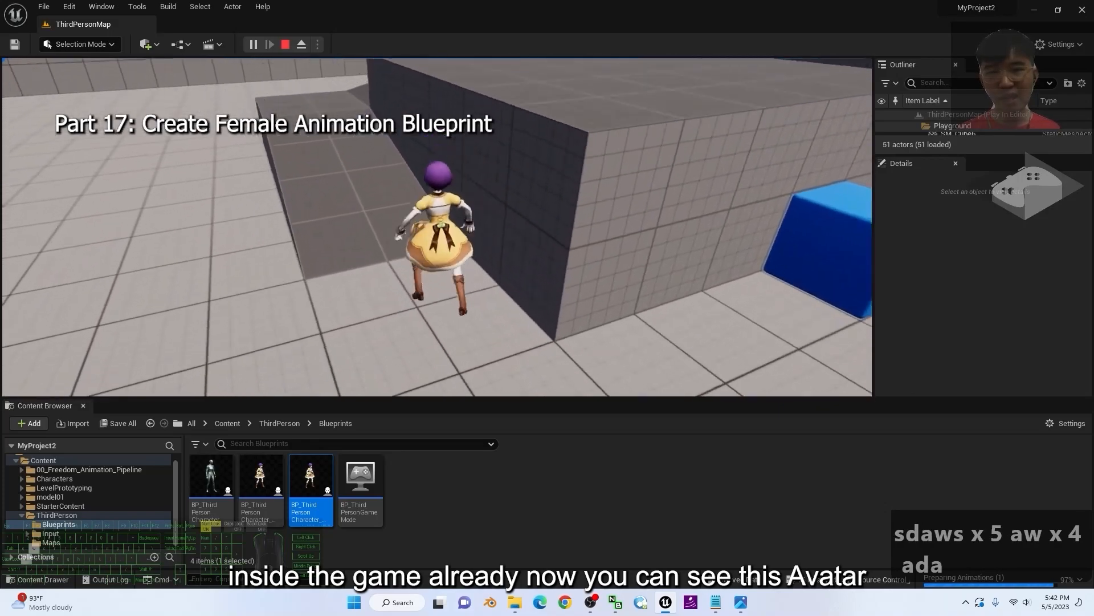
key("d")
key("s")
key("d")
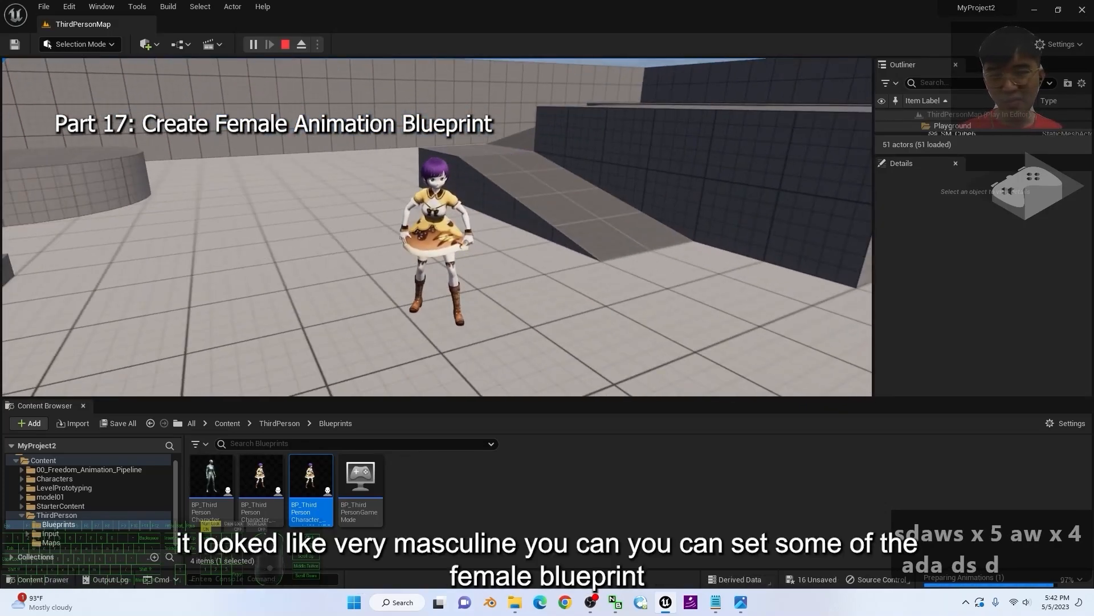
key("Escape")
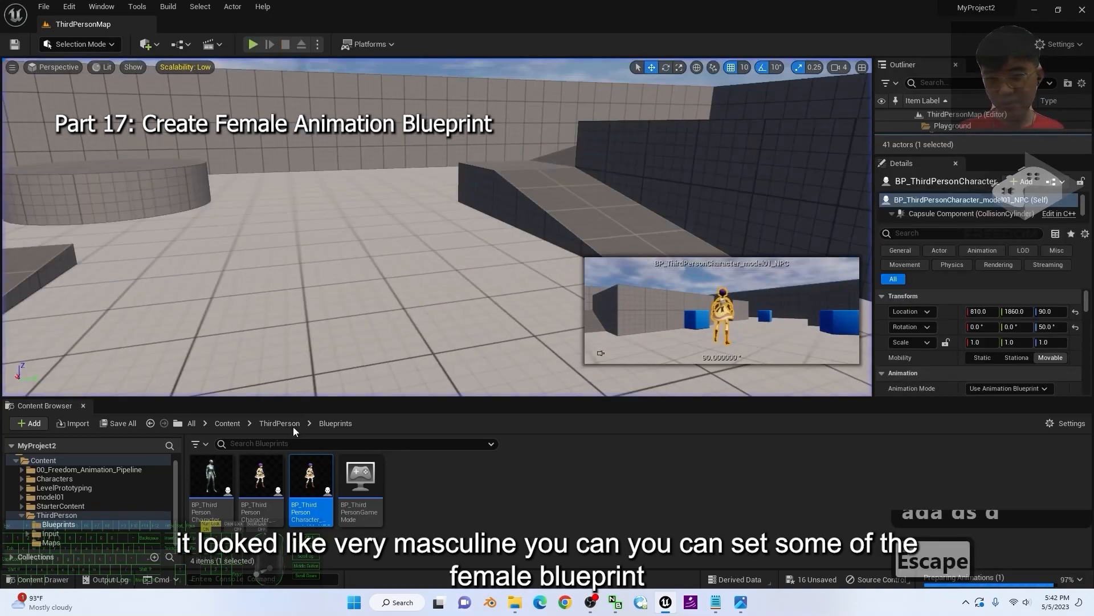
- Open the ThirdPerson_IdleRun_2D blend space from the Animation folder of model01
left_click(279, 423)
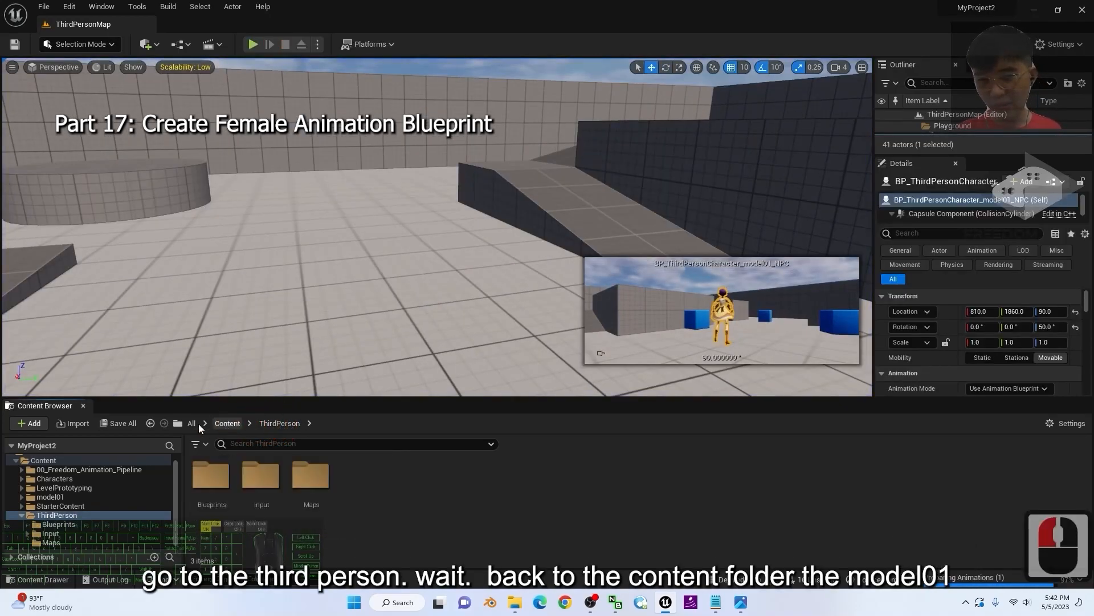
left_click(227, 423)
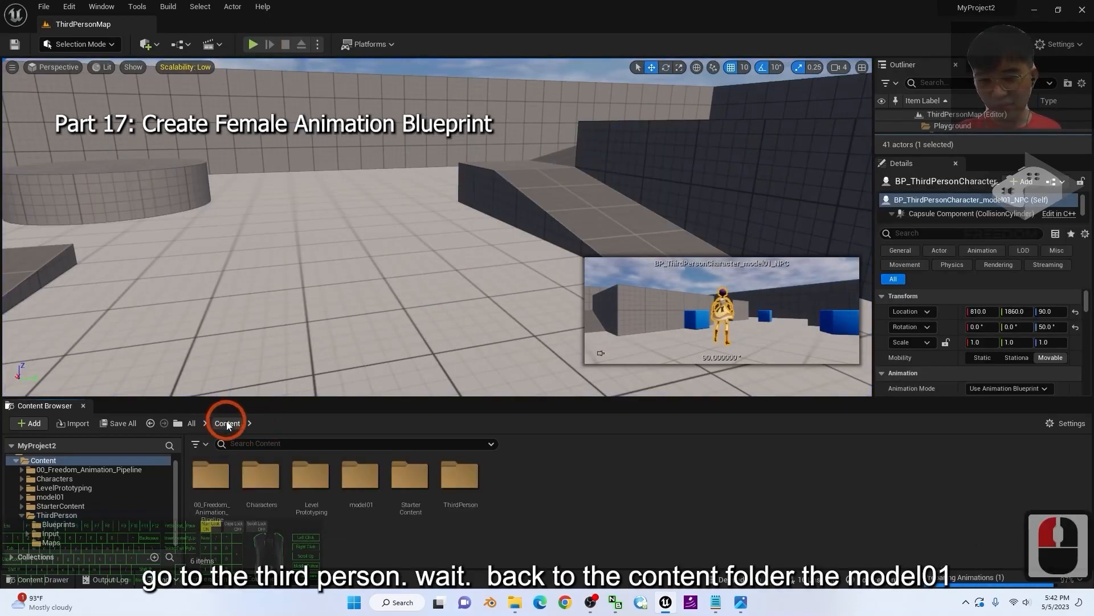
double_click(362, 490)
double_click(212, 478)
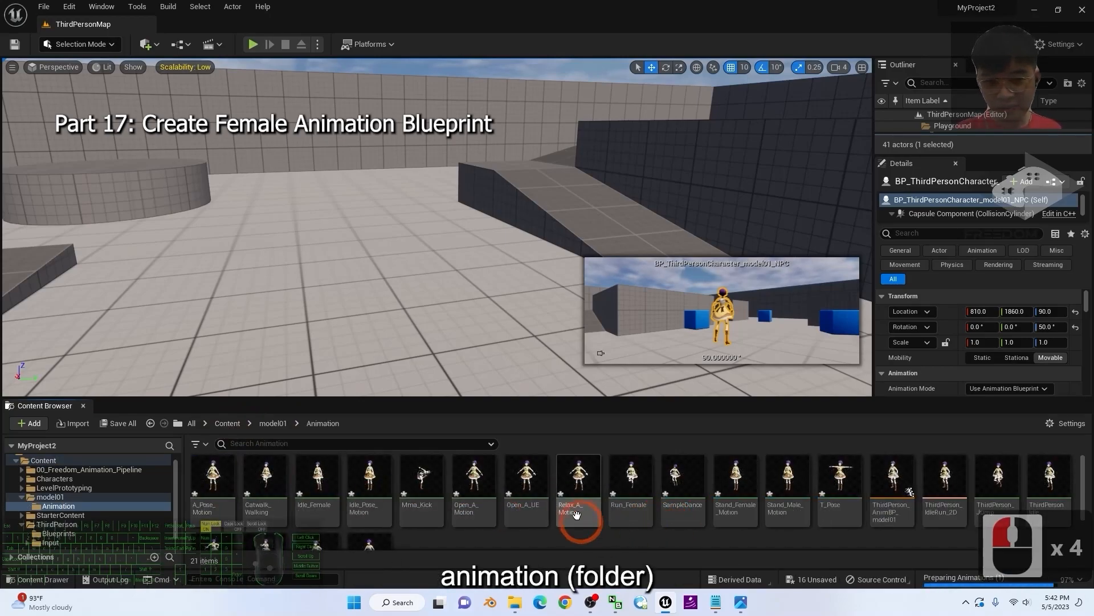
scroll(798, 508, "down", 2)
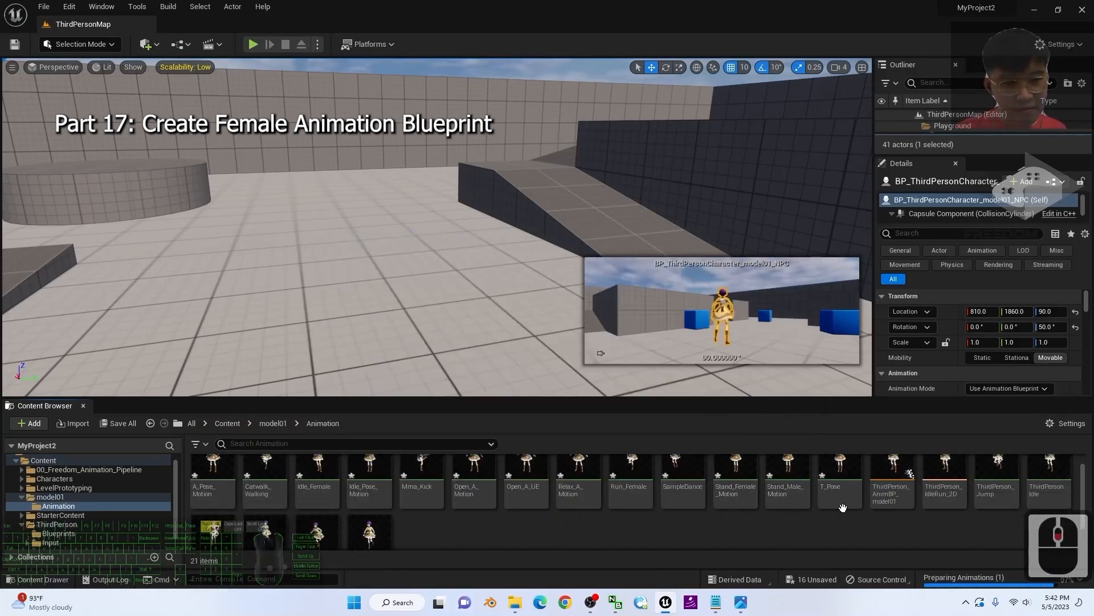
scroll(942, 513, "up", 1)
double_click(929, 481)
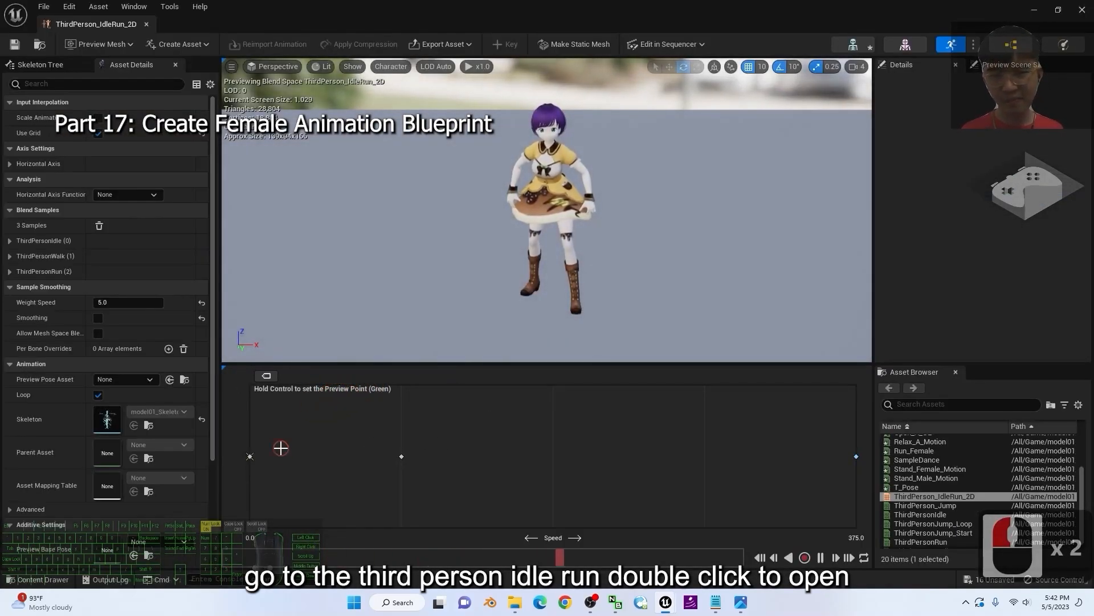
- Delete the idle, walk and run samples from the ThirdPerson_IdleRun_2D blend space
left_click(252, 456)
key("ctrl")
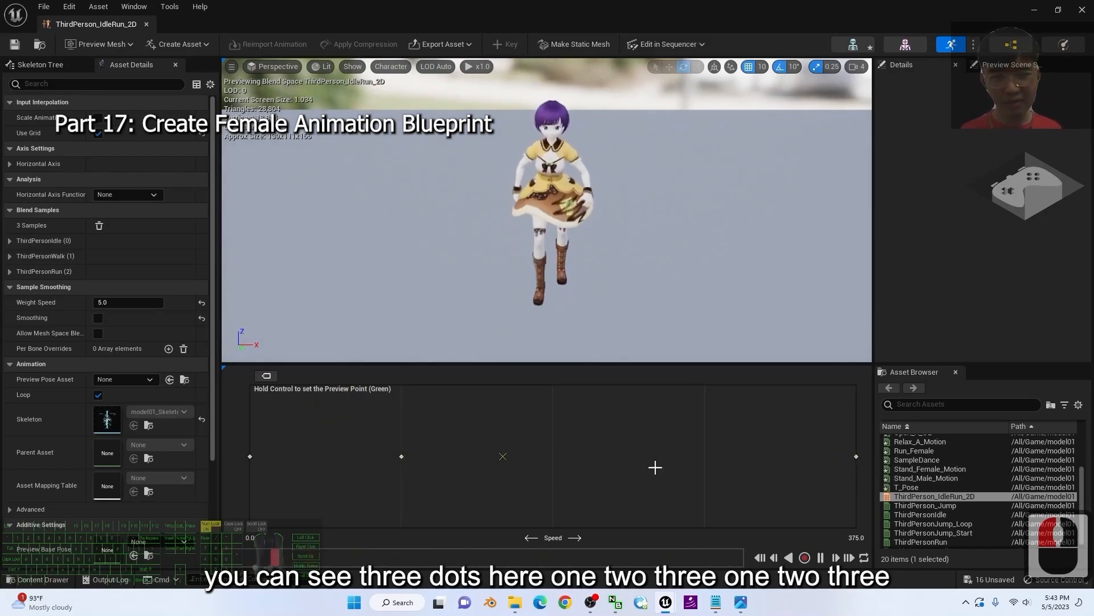
left_click(249, 456)
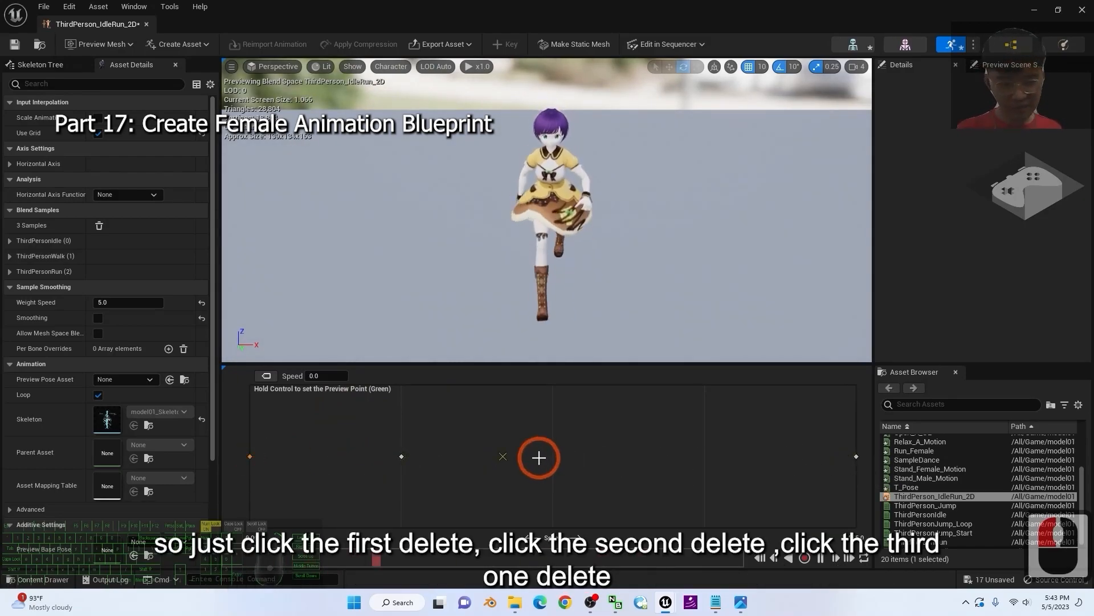
key("Delete")
left_click(401, 456)
key("Delete")
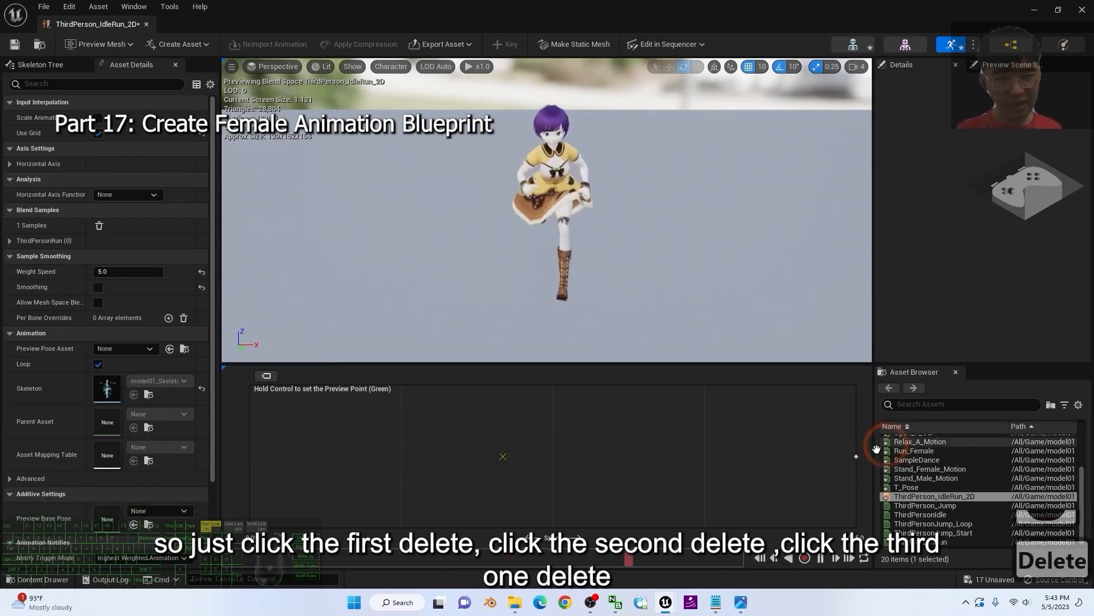
left_click(855, 455)
key("Delete")
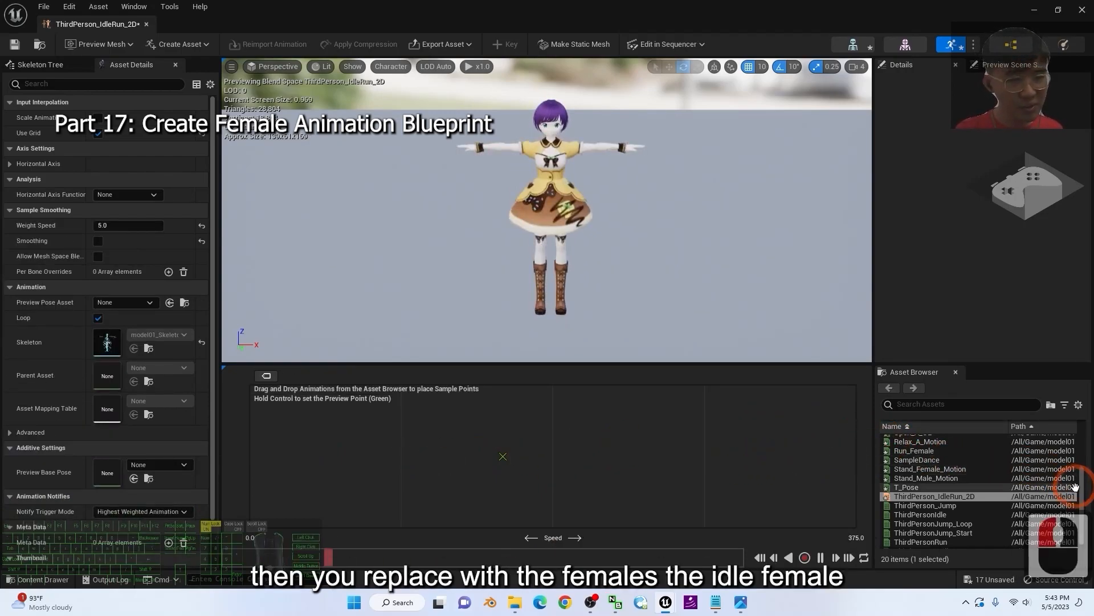
- Place Idle_Female at speed 0, Catwalk_Walking at the first inner grid line and Run_Female at speed 375, and save and close the blend space
left_click_drag(1080, 494, 1081, 477)
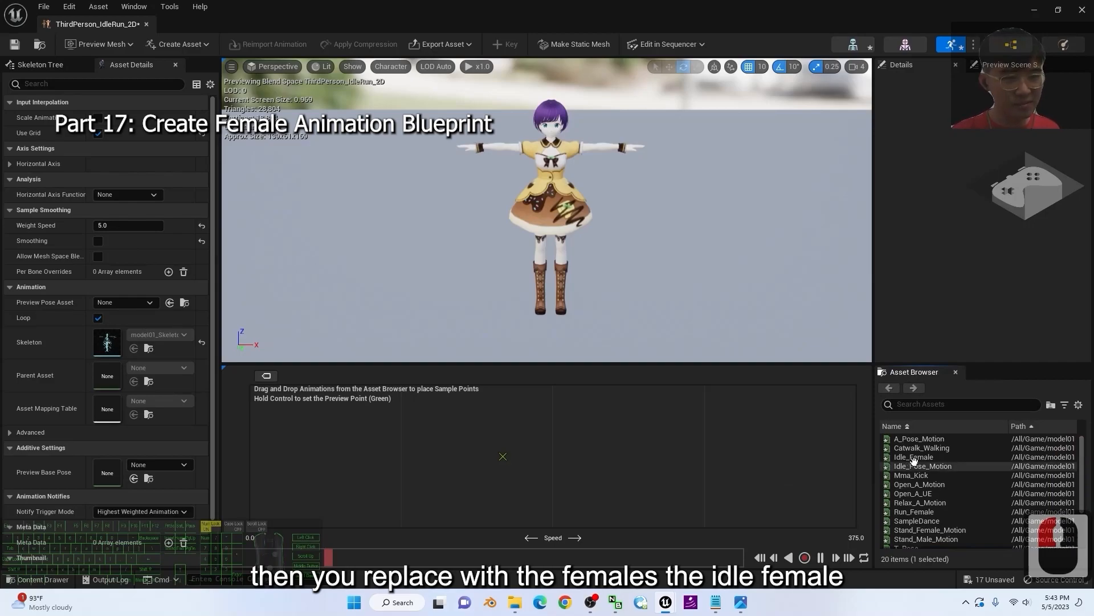
left_click_drag(912, 458, 251, 456)
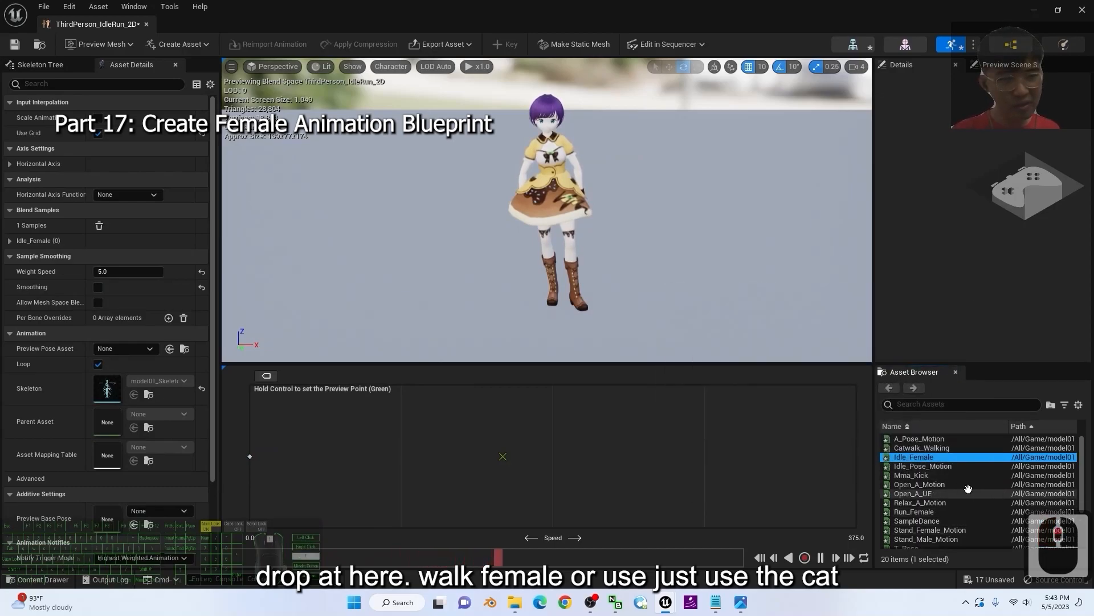
left_click_drag(935, 448, 401, 456)
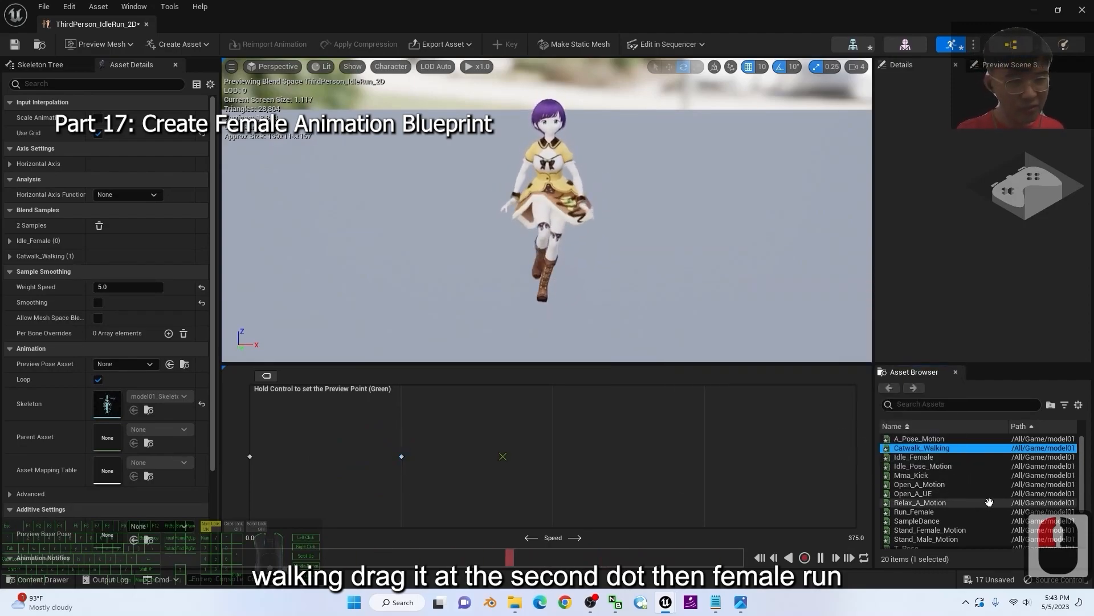
left_click_drag(914, 511, 856, 456)
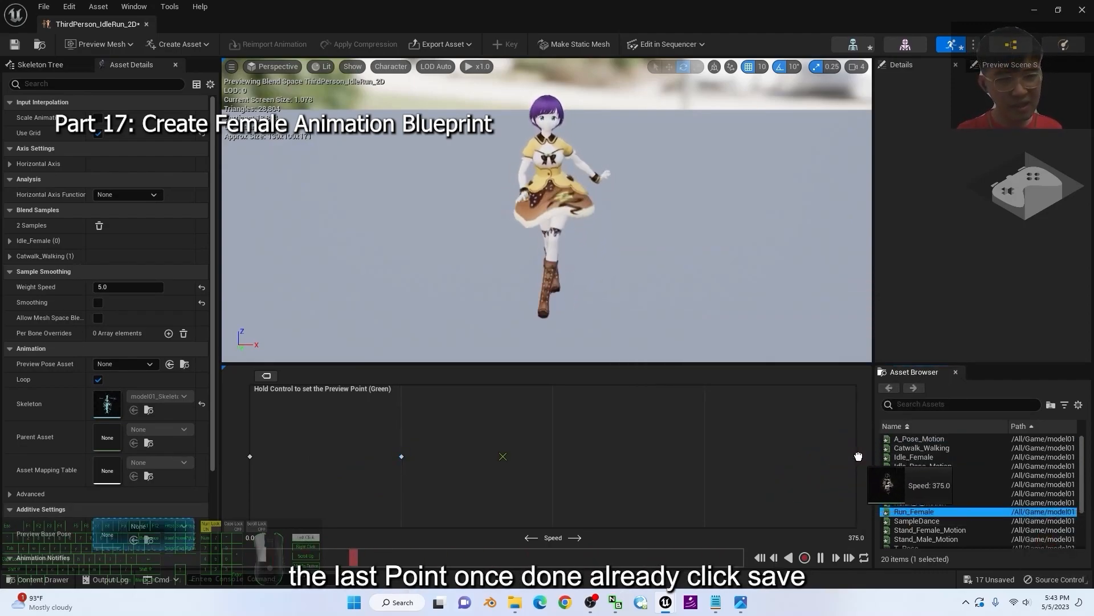
left_click(18, 45)
left_click(1083, 10)
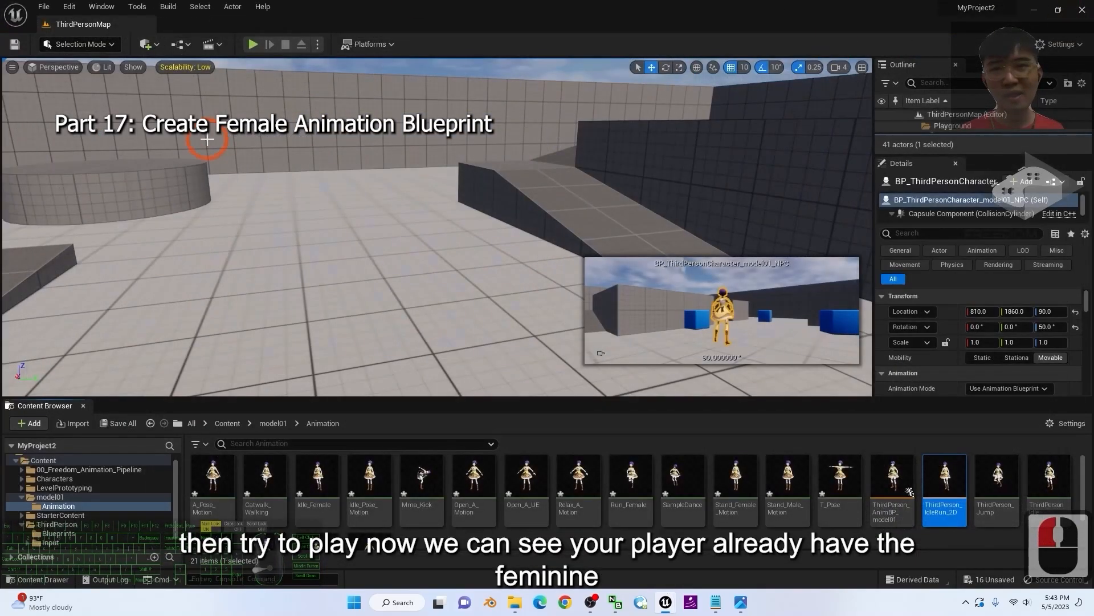
- Play the level and run the player avatar across the floor and ramp to check the female animations, and stop playing
left_click(253, 44)
left_click(488, 313)
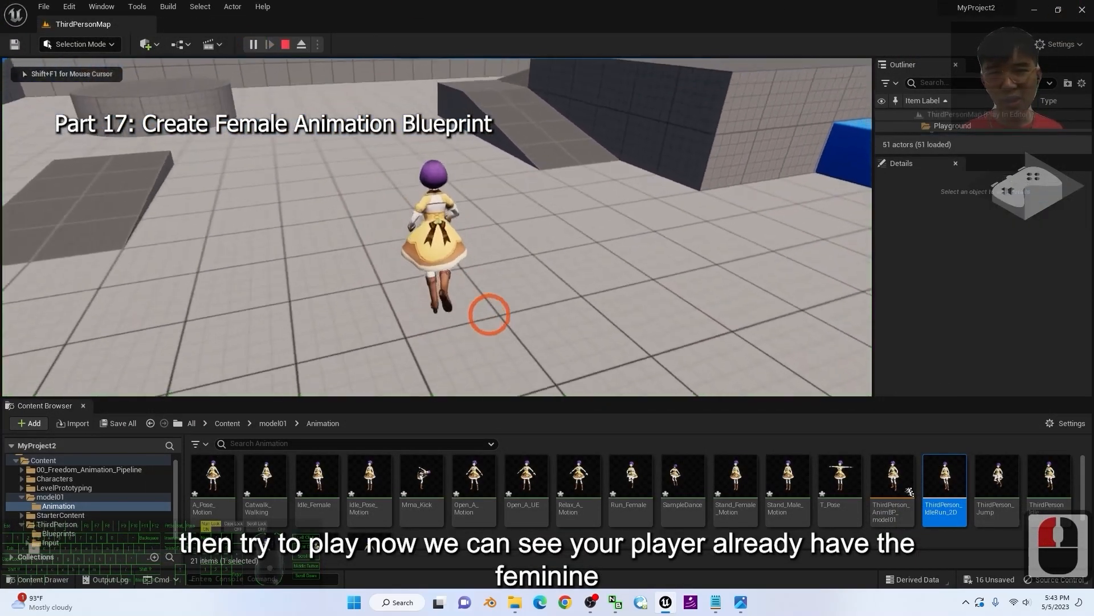
key("s")
key("s")
key("s")
key("s")
key("s")
key("s")
key("s")
key("s")
key("d")
key("d")
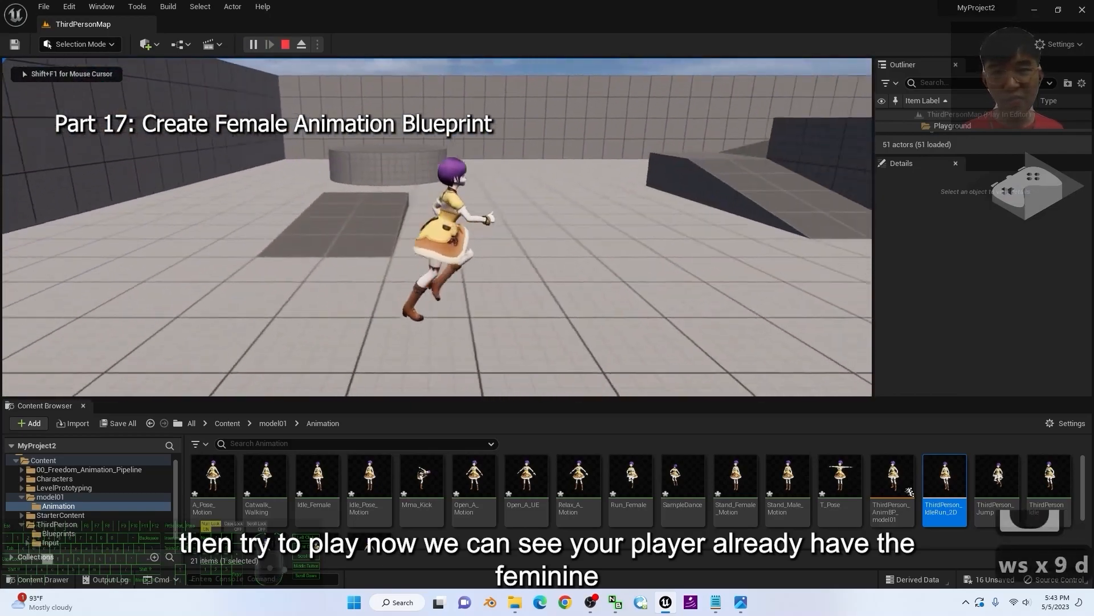
key("w")
key("w")
key("a")
key("d")
key("a")
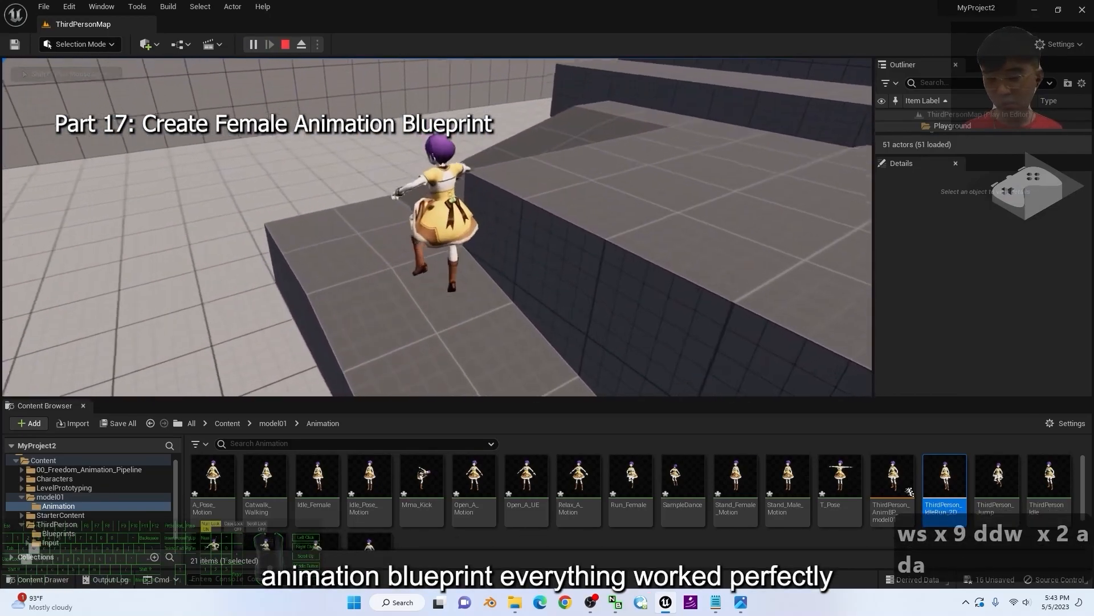
key("d")
key("s")
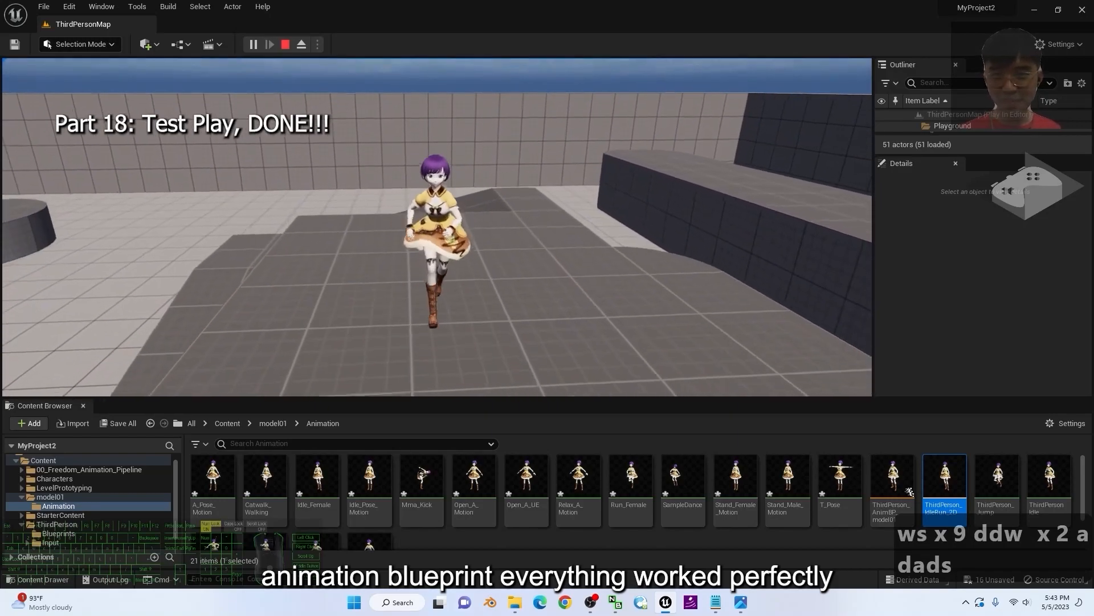
key("Escape")
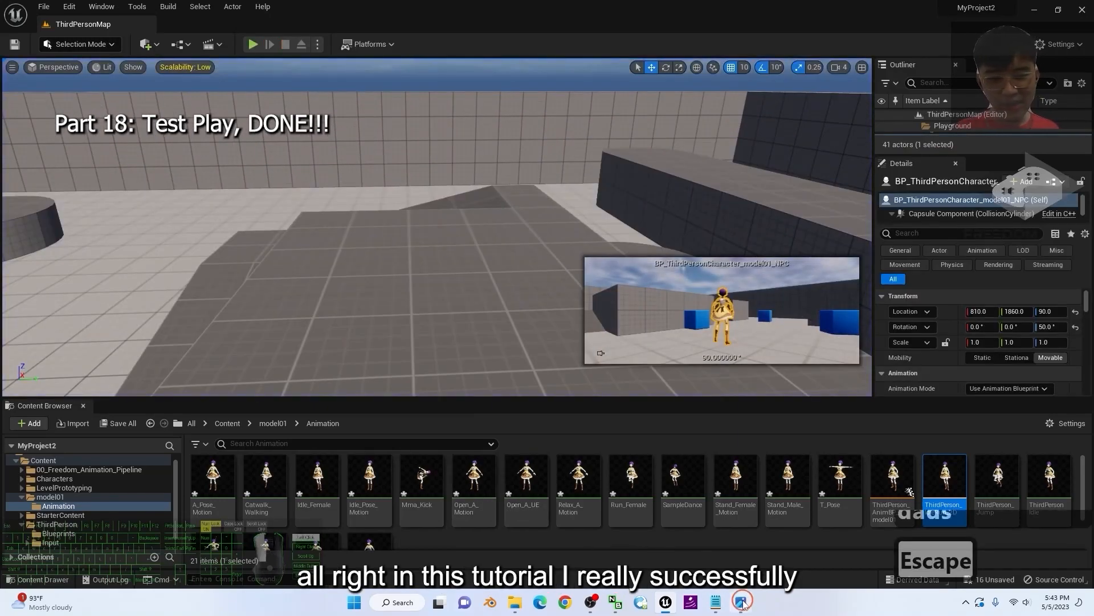
- View the cover.jpg image in Photos and return to the level in Unreal Editor
left_click(741, 602)
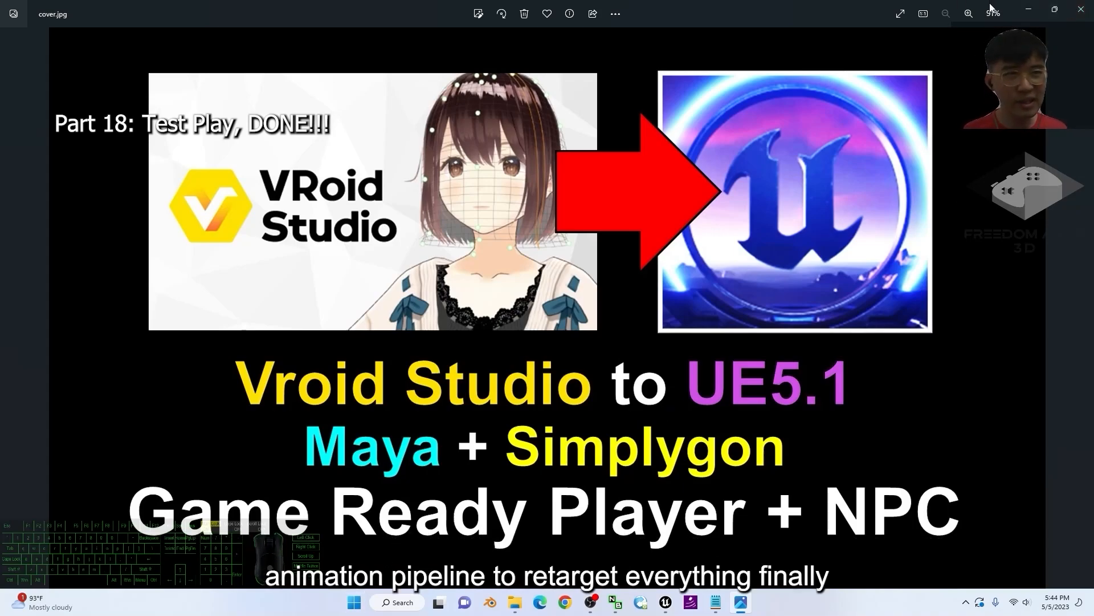
left_click(1028, 13)
left_click(374, 177)
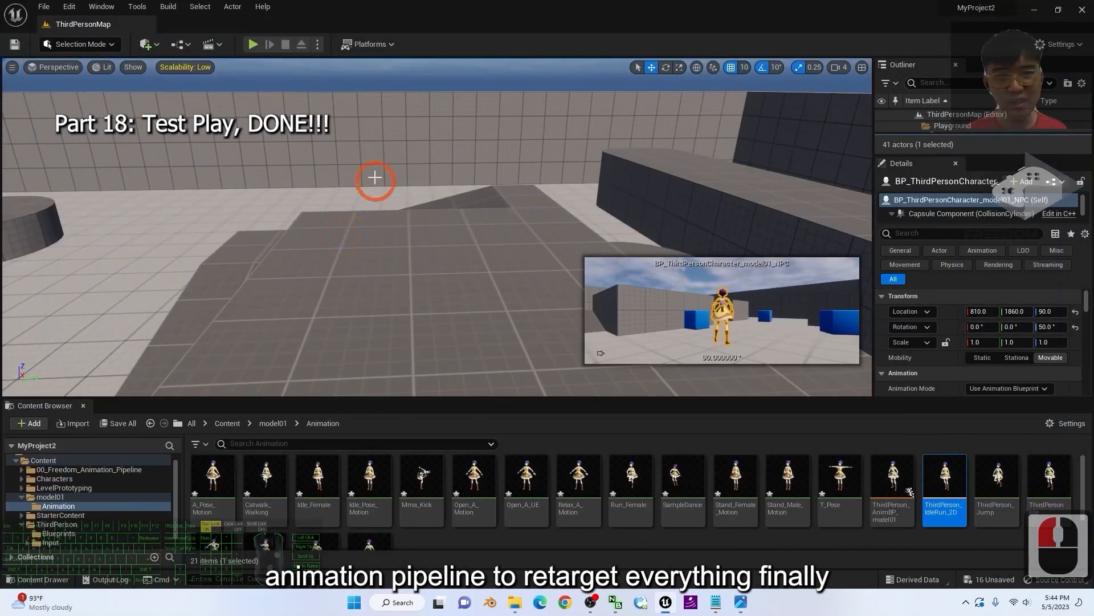
- Play the level, run the player avatar around the NPC and between the walls to compare both characters, and stop playing
left_click(253, 44)
left_click(694, 286)
key("d")
key("w")
key("d")
key("w")
key("s")
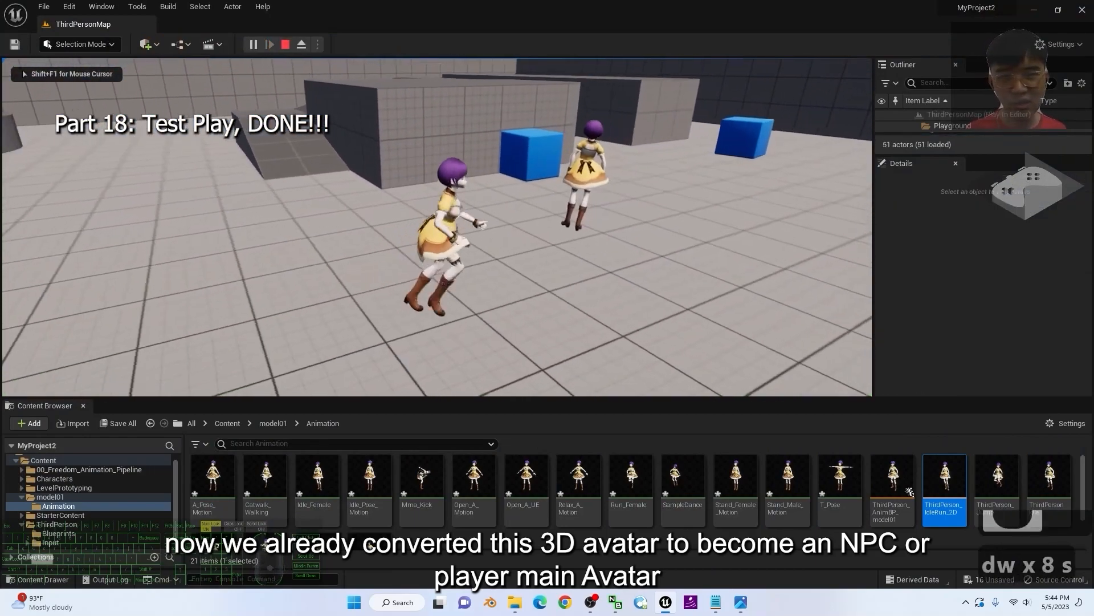
key("w")
key("d")
key("d")
key("d")
key("d")
key("d")
key("d")
key("d")
key("d")
key("d")
key("d")
key("w")
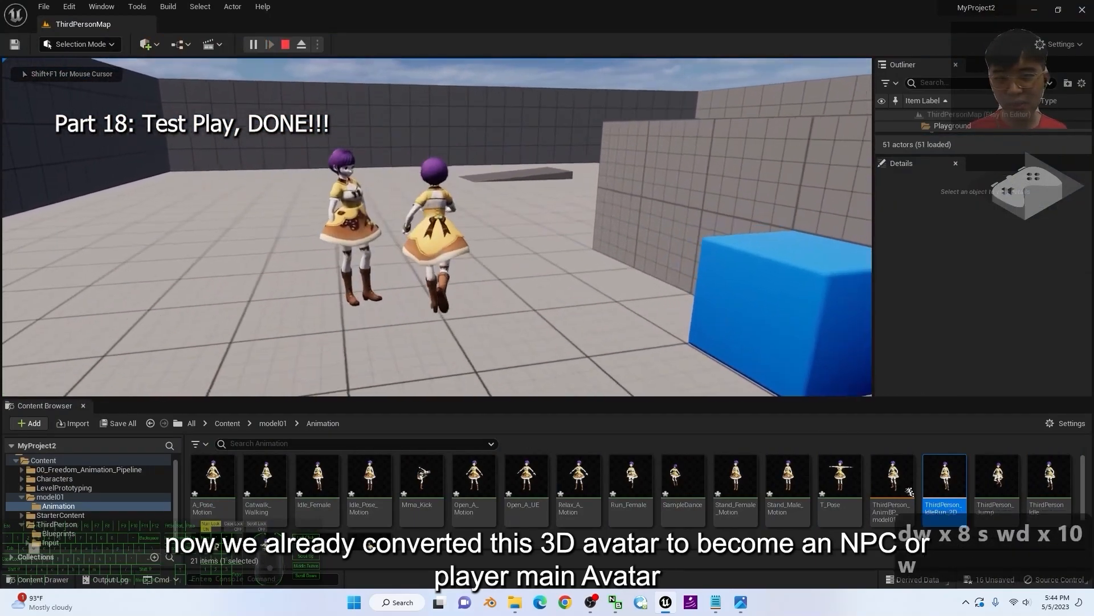
key("s")
key("d")
key("w")
key("w")
key("d")
key("s")
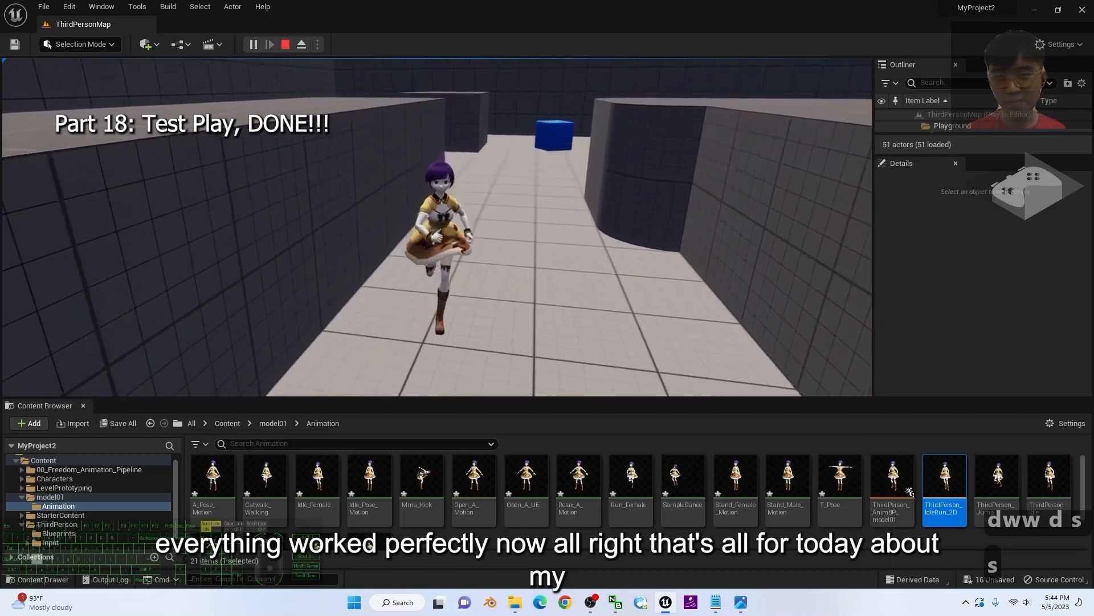
key("Escape")
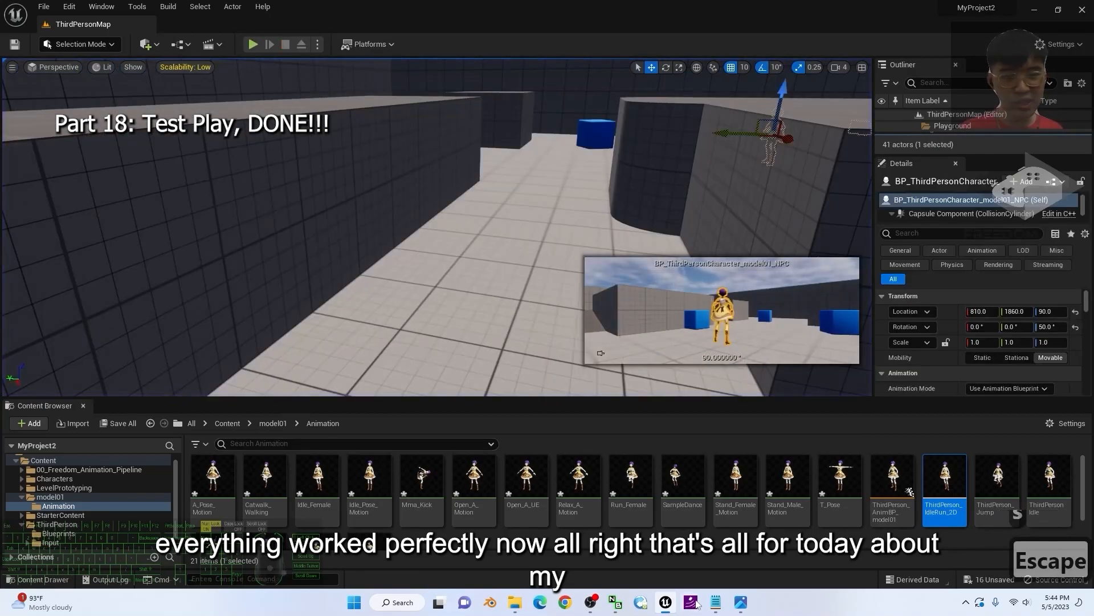
- Bring up the cover.jpg image again and switch back to Unreal Editor
left_click(743, 602)
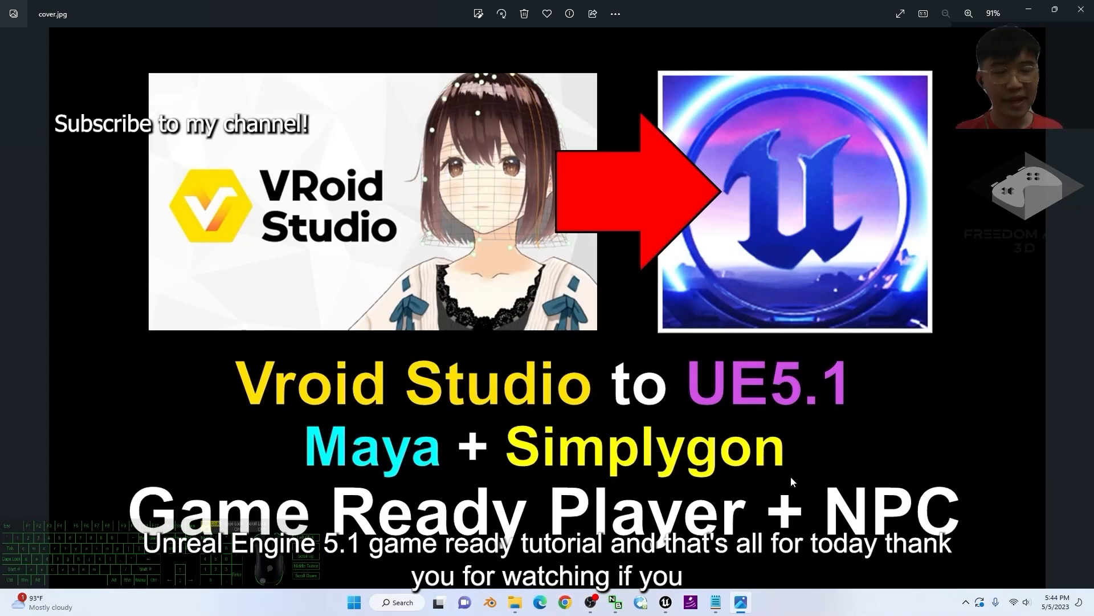
left_click(665, 602)
- Play the level, run and jump the player avatar over the platforms and past the NPC as a final test, and stop playing
left_click(257, 45)
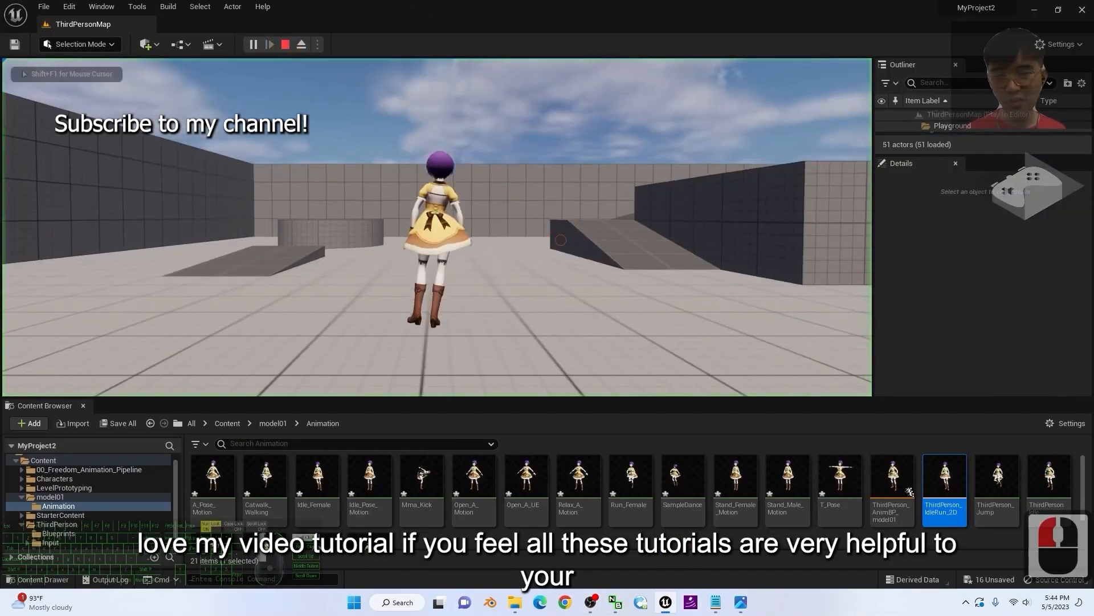
left_click(660, 286)
key("w")
key("a")
key("d")
key("a")
key("d")
key("d")
key("s")
key("d")
key("w")
key("d")
key("a")
key("d")
key("s")
key("w")
key("w")
key("w")
key("w")
key("a")
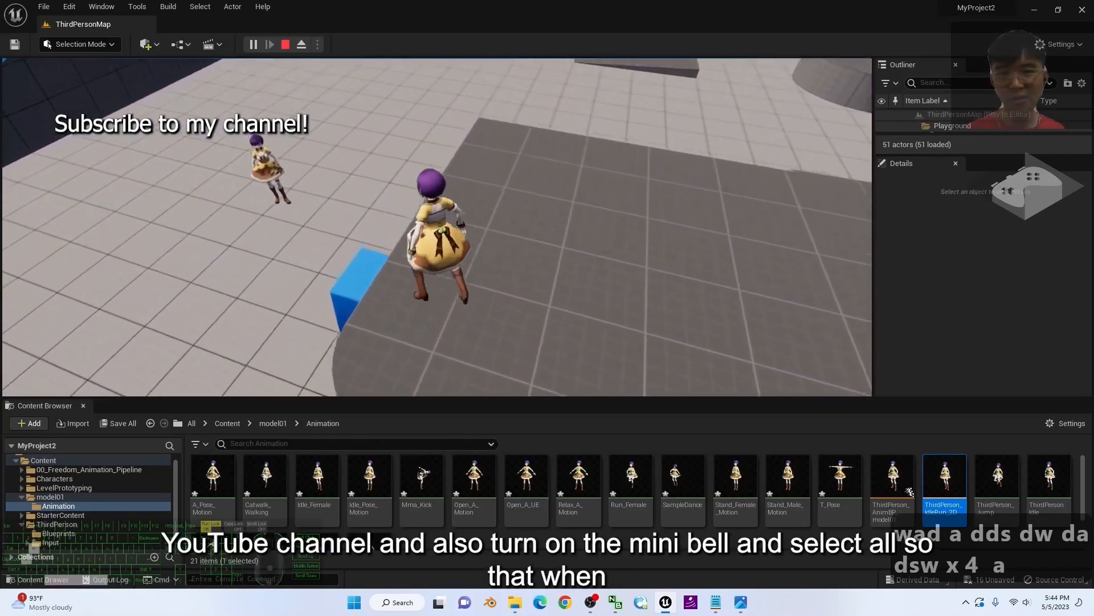
key("d")
key("s")
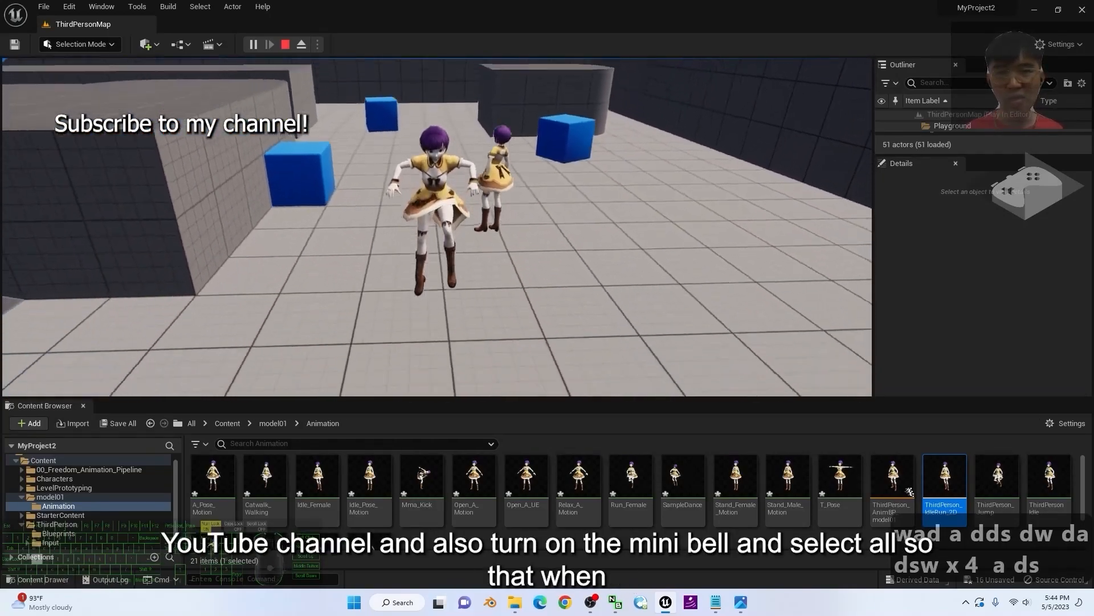
key("a")
key("s")
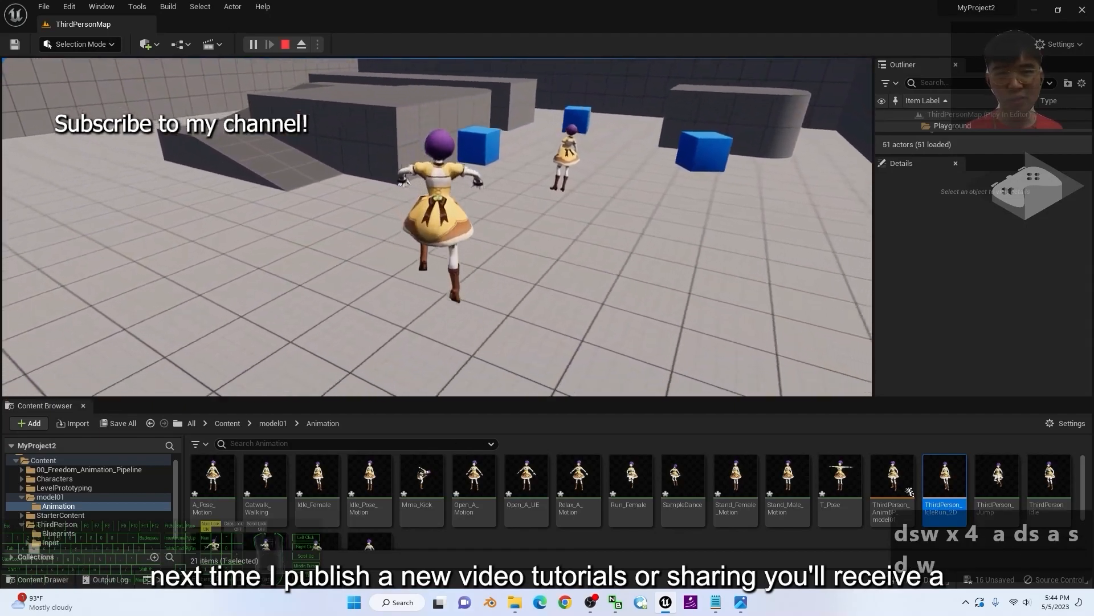
key("d")
key("w")
key("w")
key("d")
key("a")
key("w")
key("w")
key("w")
key("w")
key("space")
key("a")
key("space")
key("d")
key("space")
key("w")
key("d")
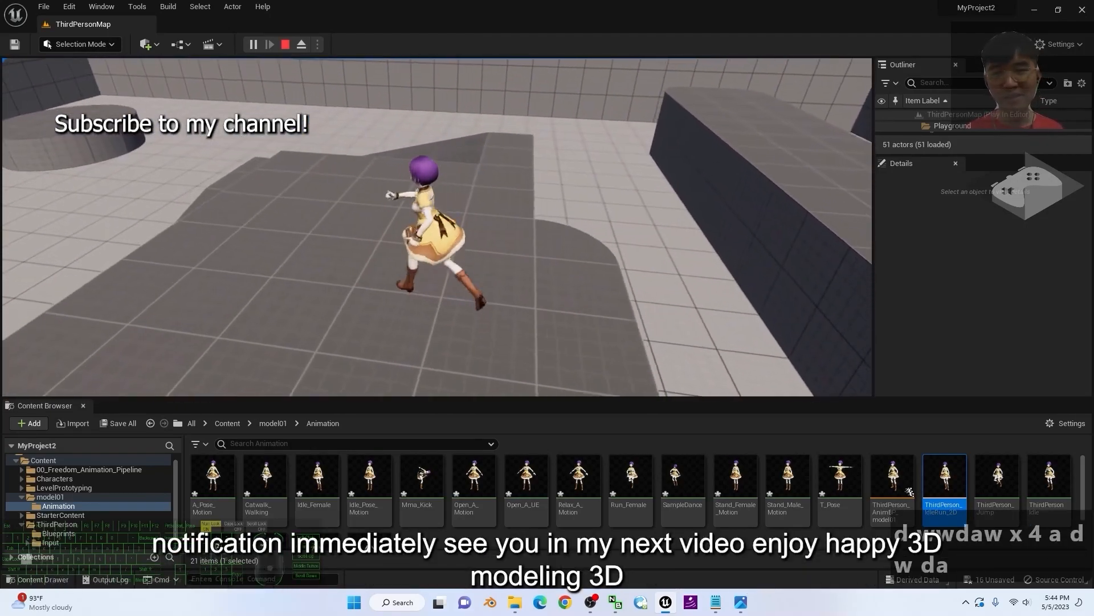
key("s")
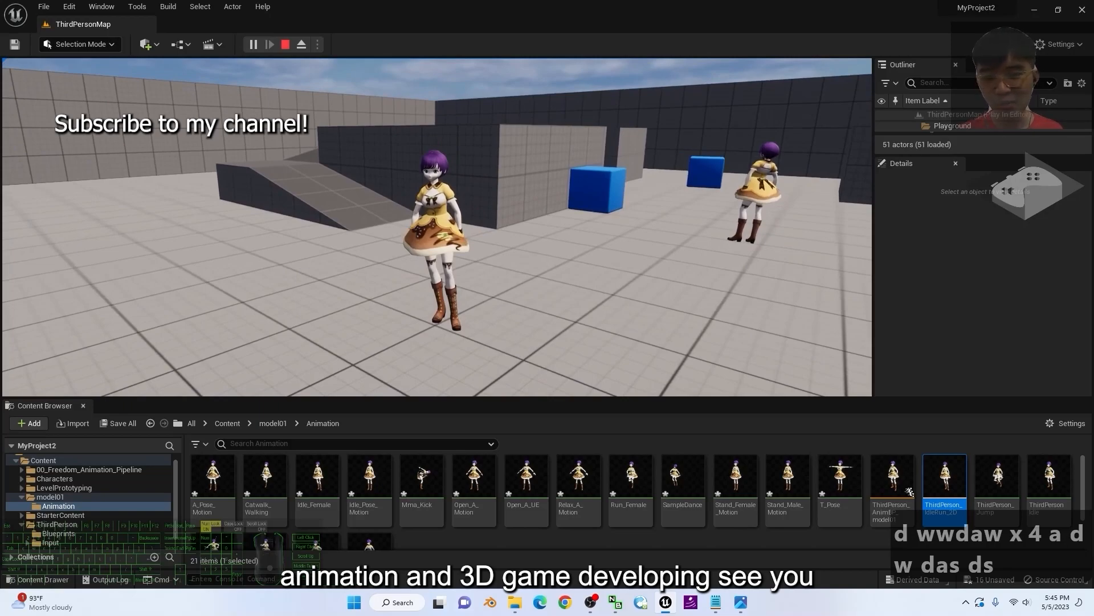
key("Escape")
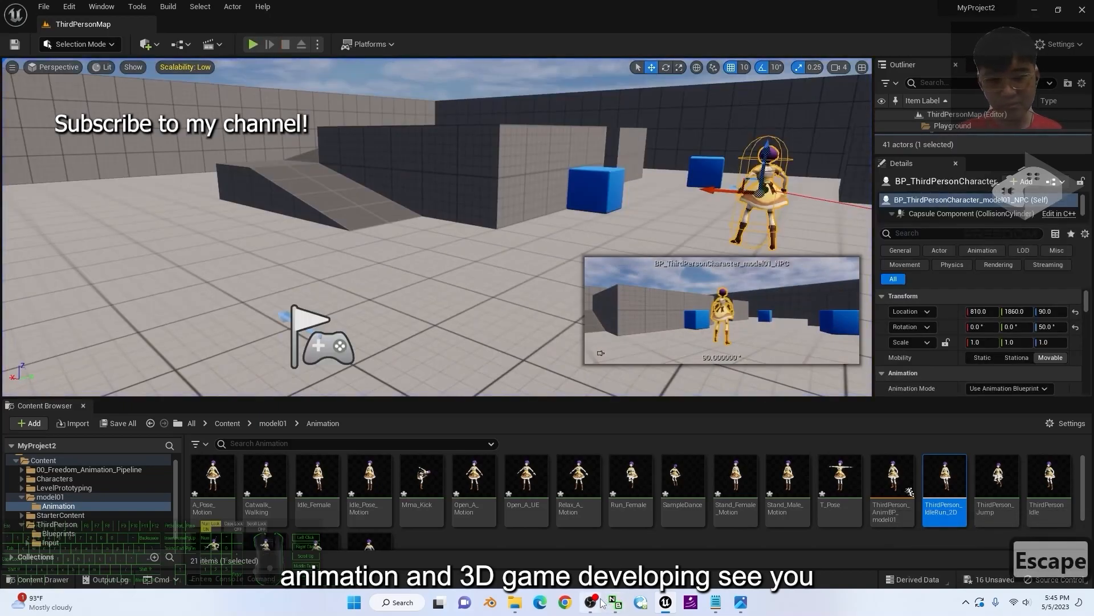